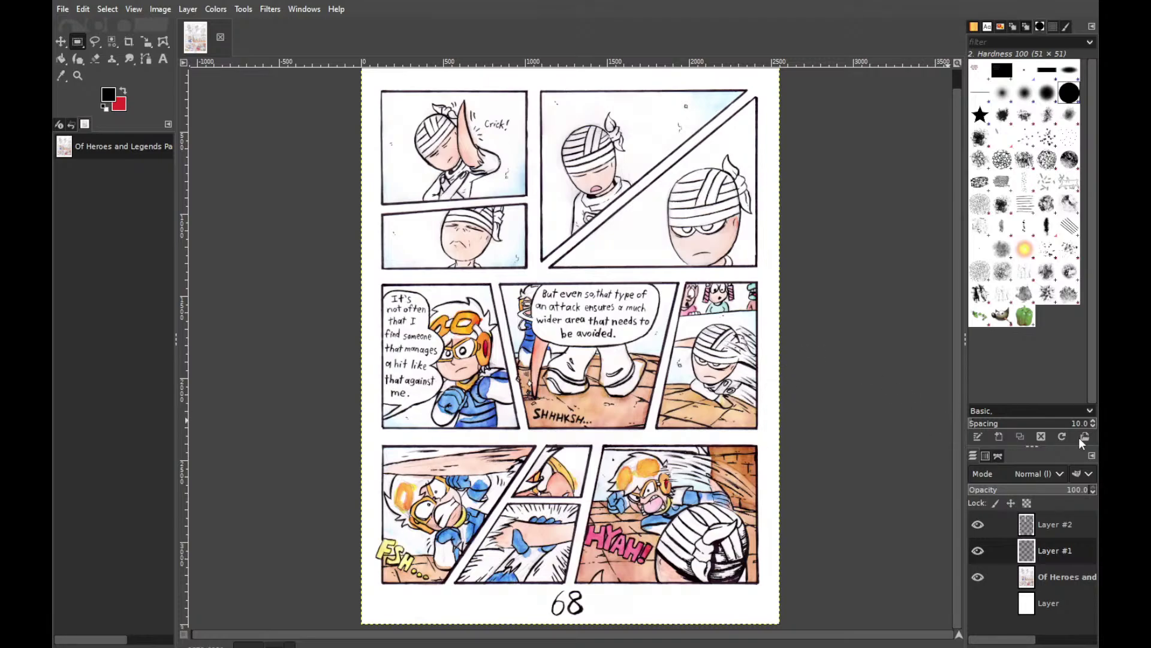
Lower the opacity of the Of Heroes and Legends page layer to 51.4
{"action": "left_click", "coordinate": [1055, 585]}
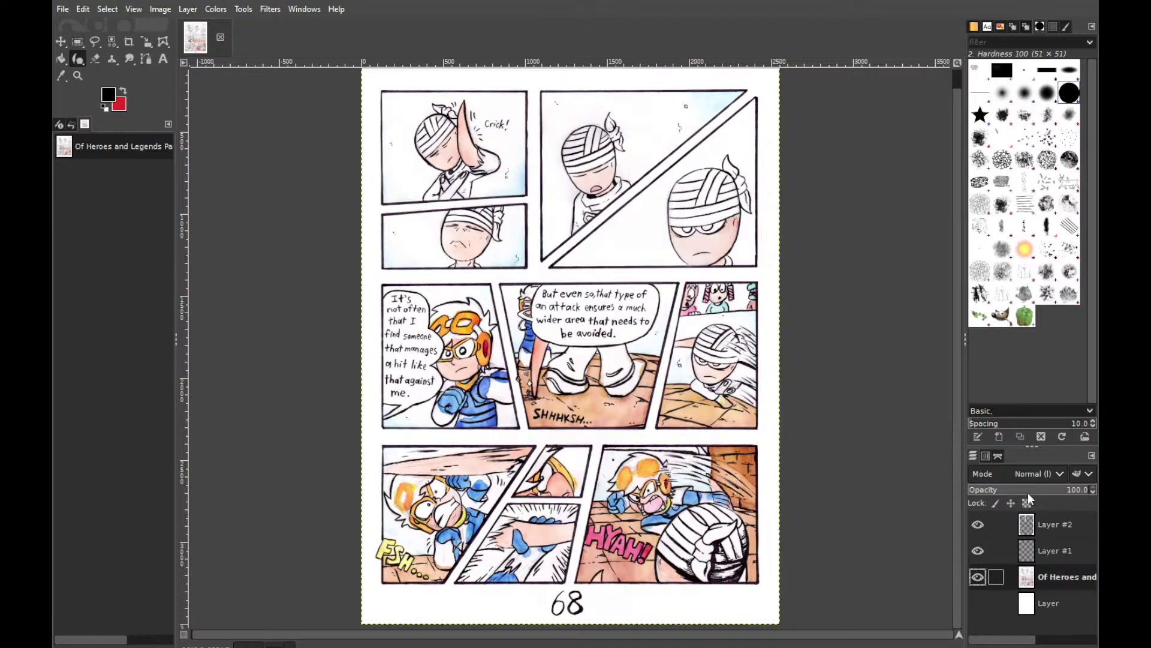
{"action": "key", "text": "p"}
{"action": "key", "text": "ctrl+z"}
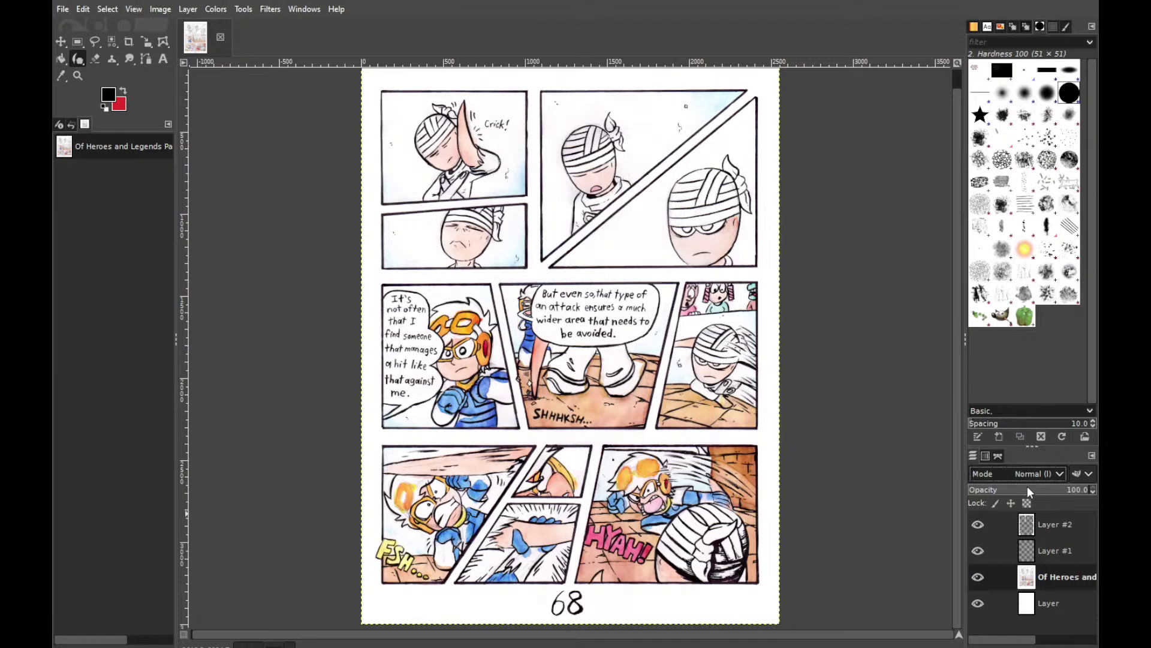
{"action": "left_click", "coordinate": [1029, 491]}
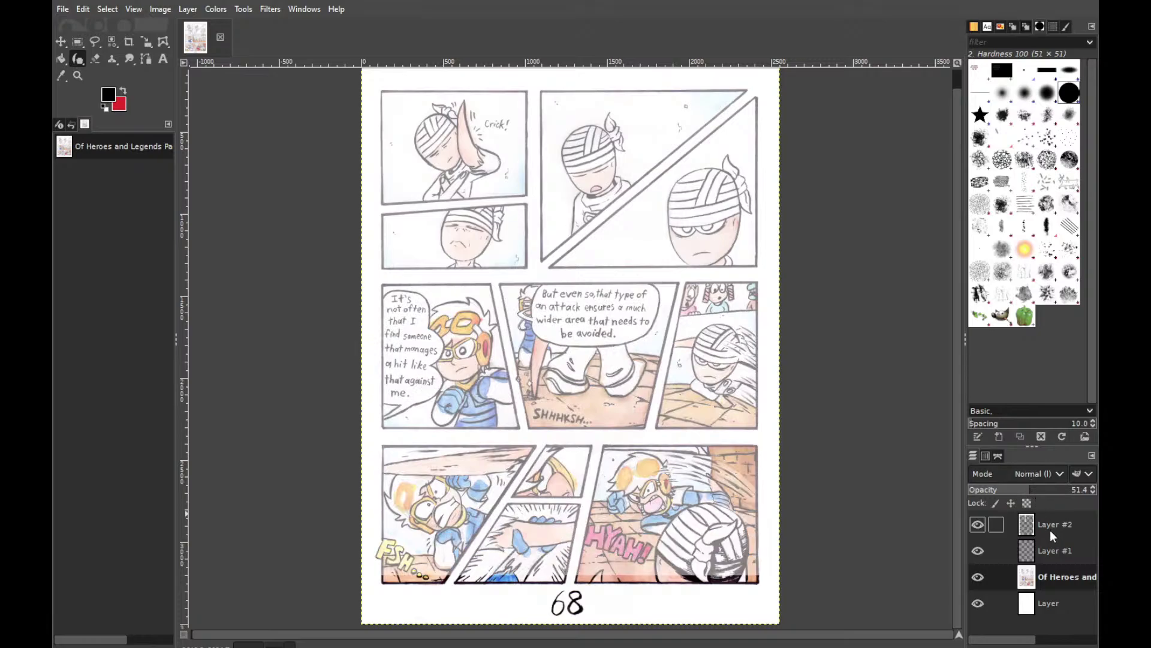
On Layer #1, ink a solid black spot over the collar opening beneath the character's chin in the first panel
{"action": "left_click", "coordinate": [1041, 556]}
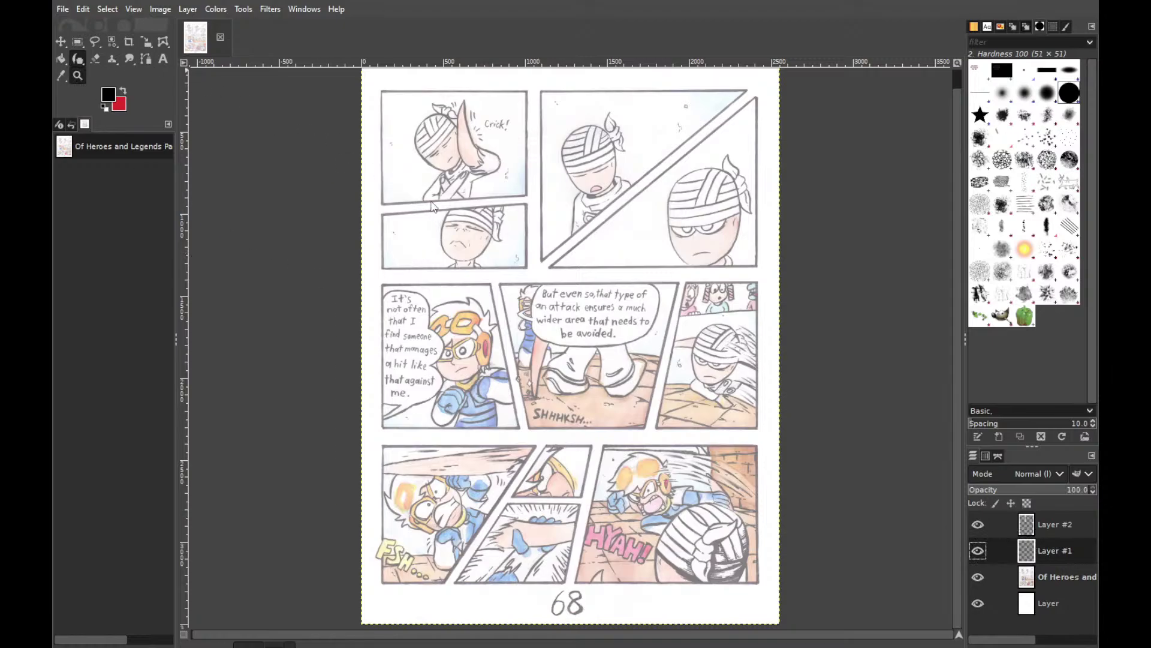
{"action": "left_click", "coordinate": [78, 75]}
{"action": "left_click", "coordinate": [450, 149]}
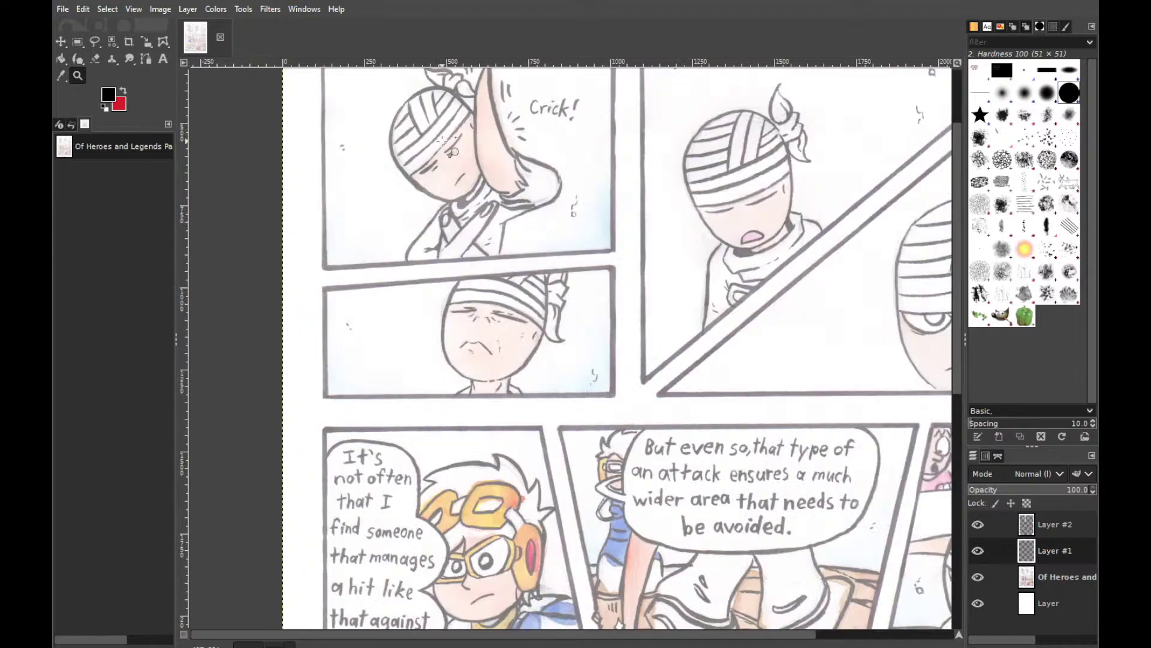
{"action": "left_click", "coordinate": [449, 149]}
{"action": "left_click", "coordinate": [453, 151]}
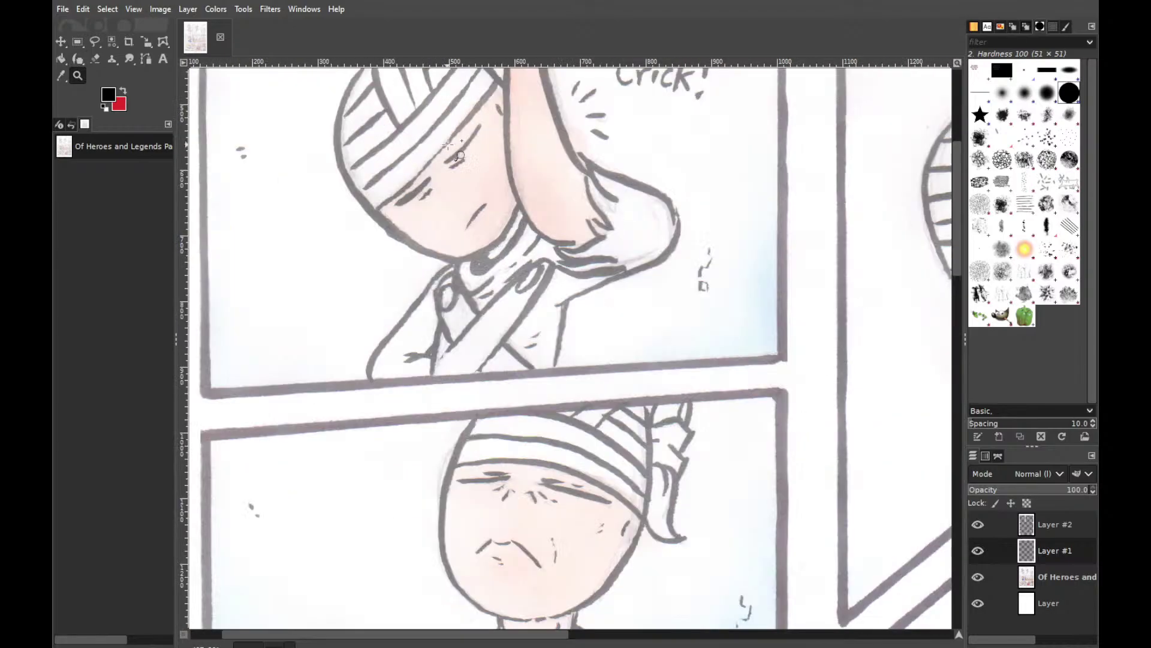
{"action": "key", "text": "p"}
{"action": "left_click_drag", "start_coordinate": [477, 263], "coordinate": [481, 262]}
{"action": "key", "text": "ctrl+z"}
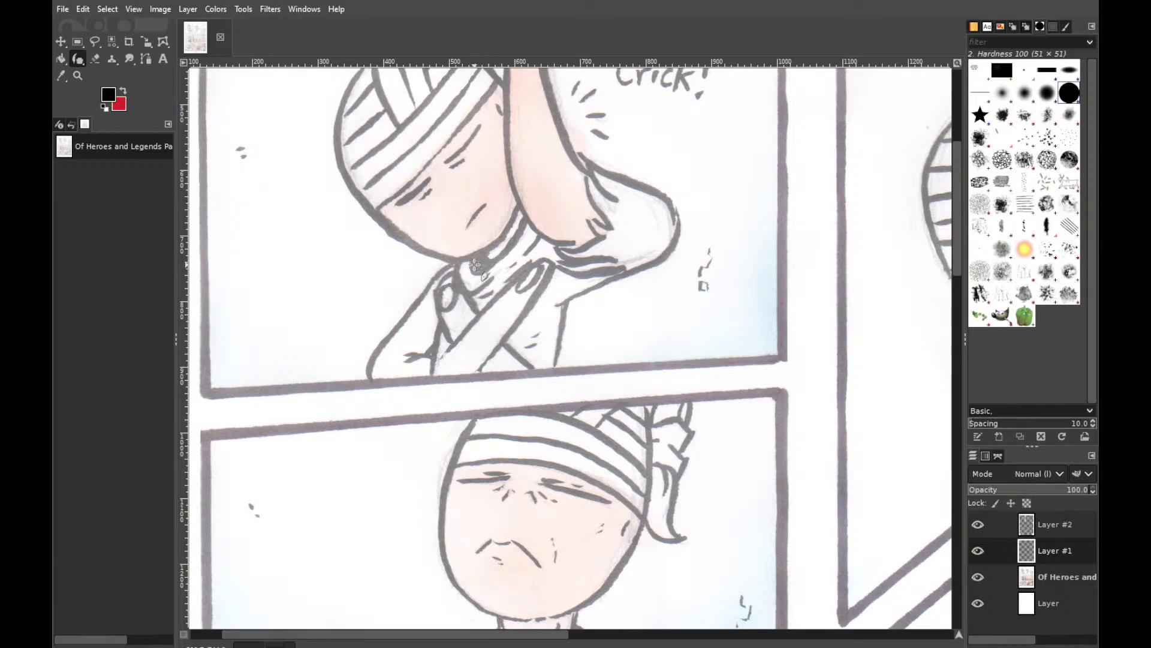
{"action": "left_click_drag", "start_coordinate": [481, 267], "coordinate": [484, 261]}
{"action": "left_click_drag", "start_coordinate": [483, 265], "coordinate": [477, 268]}
{"action": "key", "text": "shift+e"}
Restore the comic page layer's opacity to 100 and look over the panels of the whole page
{"action": "left_click", "coordinate": [695, 235], "text": "ctrl"}
{"action": "left_click", "coordinate": [696, 235], "text": "ctrl"}
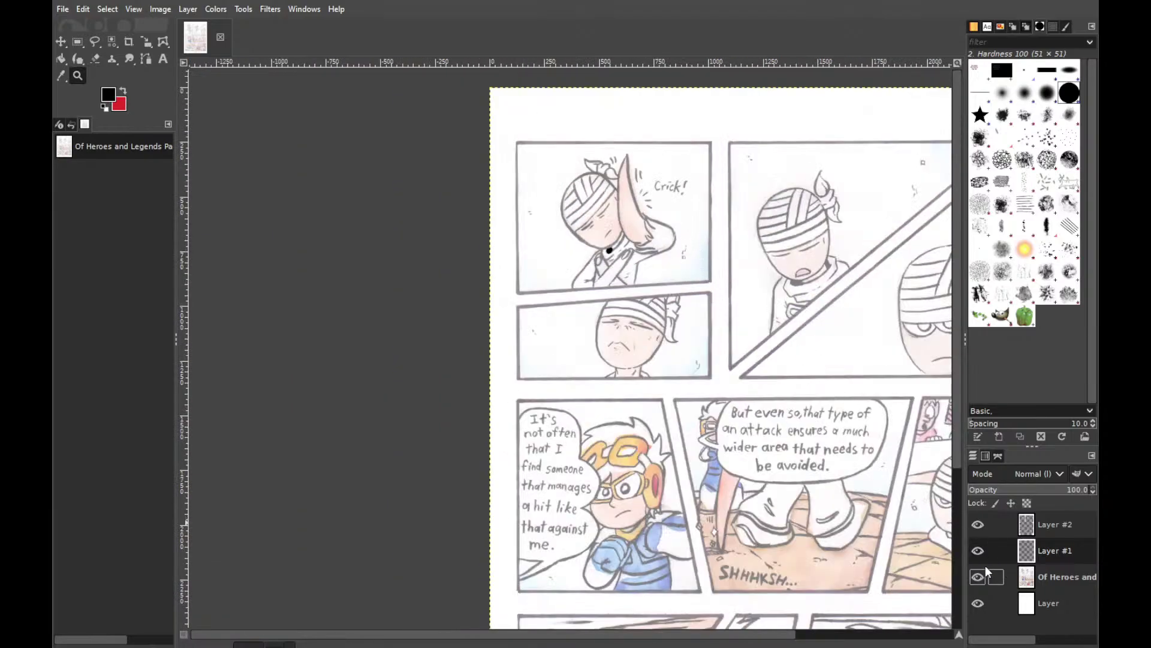
{"action": "left_click", "coordinate": [1024, 576]}
{"action": "left_click_drag", "start_coordinate": [1029, 489], "coordinate": [1096, 491]}
{"action": "scroll", "coordinate": [960, 552], "scroll_direction": "down", "scroll_amount": 2}
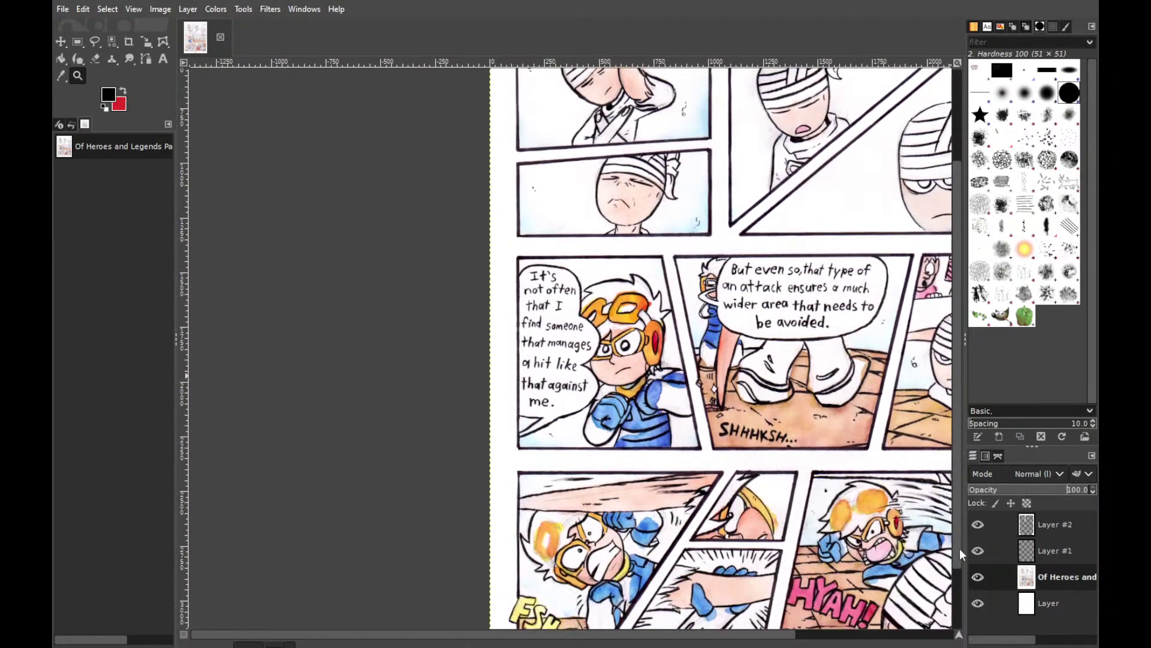
{"action": "mouse_move", "coordinate": [958, 634]}
{"action": "left_mouse_down"}
{"action": "mouse_move", "coordinate": [969, 634]}
{"action": "mouse_move", "coordinate": [959, 620]}
{"action": "left_mouse_up"}
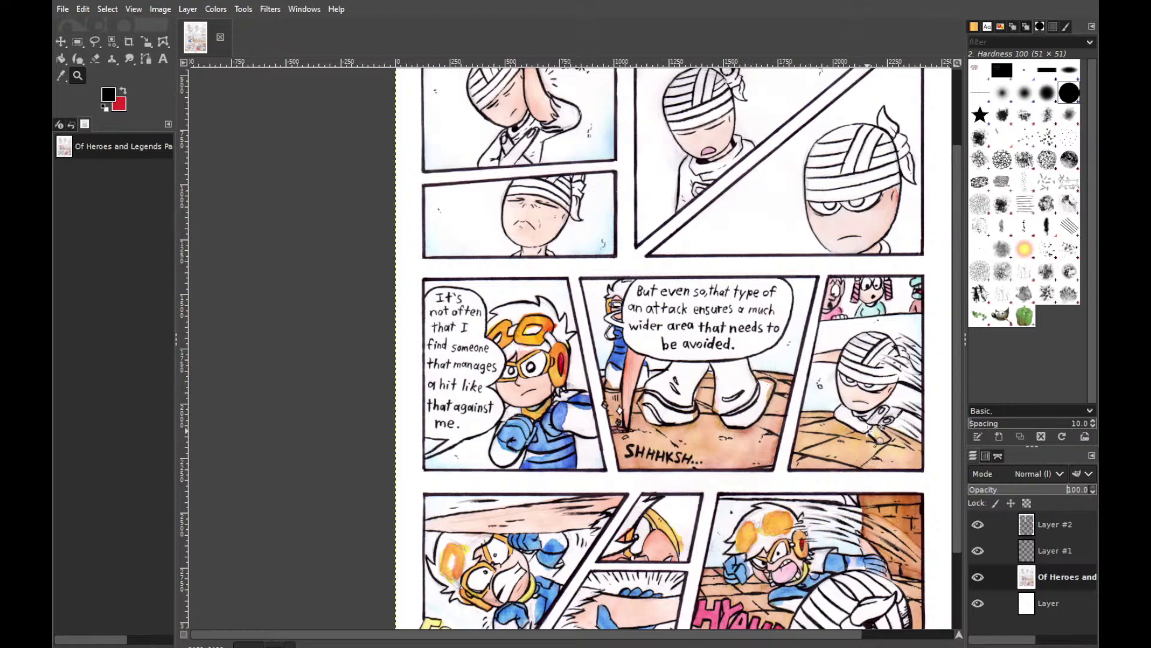
{"action": "scroll", "coordinate": [952, 598], "scroll_direction": "down", "scroll_amount": 3}
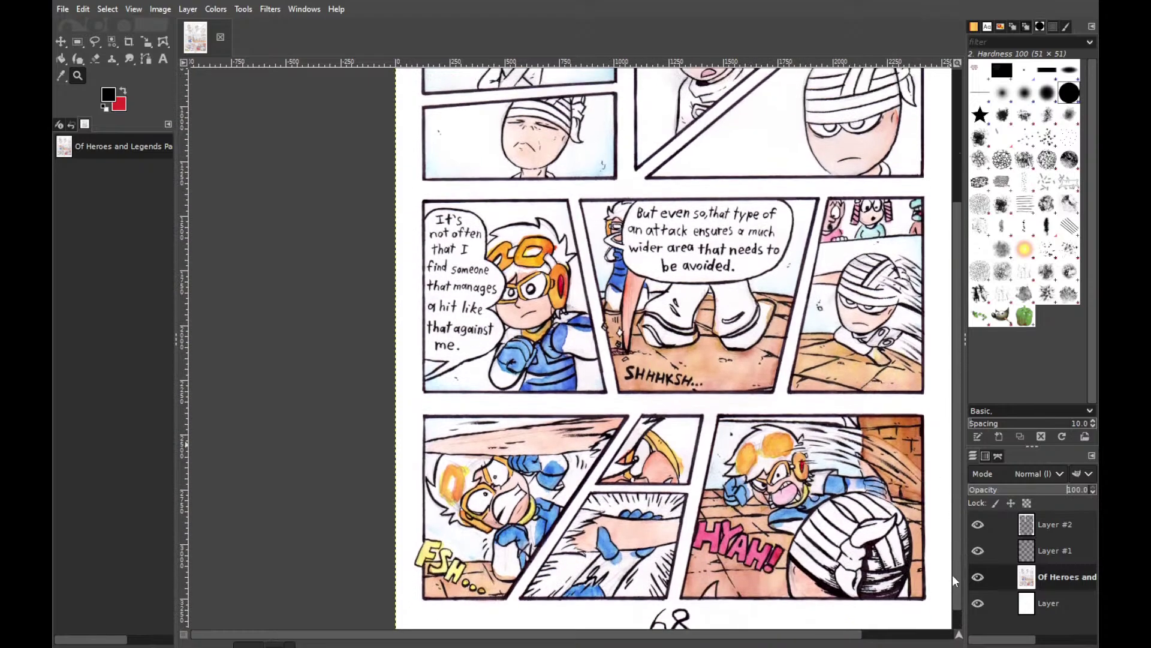
{"action": "scroll", "coordinate": [953, 577], "scroll_direction": "up", "scroll_amount": 5}
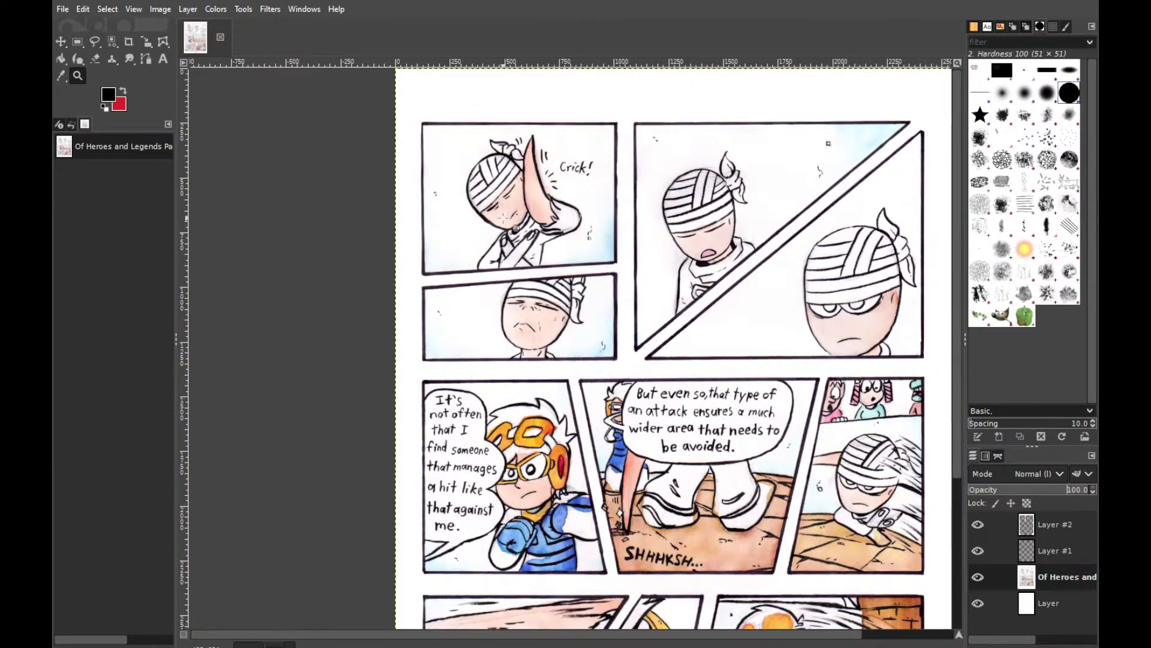
Lower the comic page layer's opacity to 49.2 with the first panel's character in close view
{"action": "left_click", "coordinate": [519, 220]}
{"action": "left_click", "coordinate": [521, 219]}
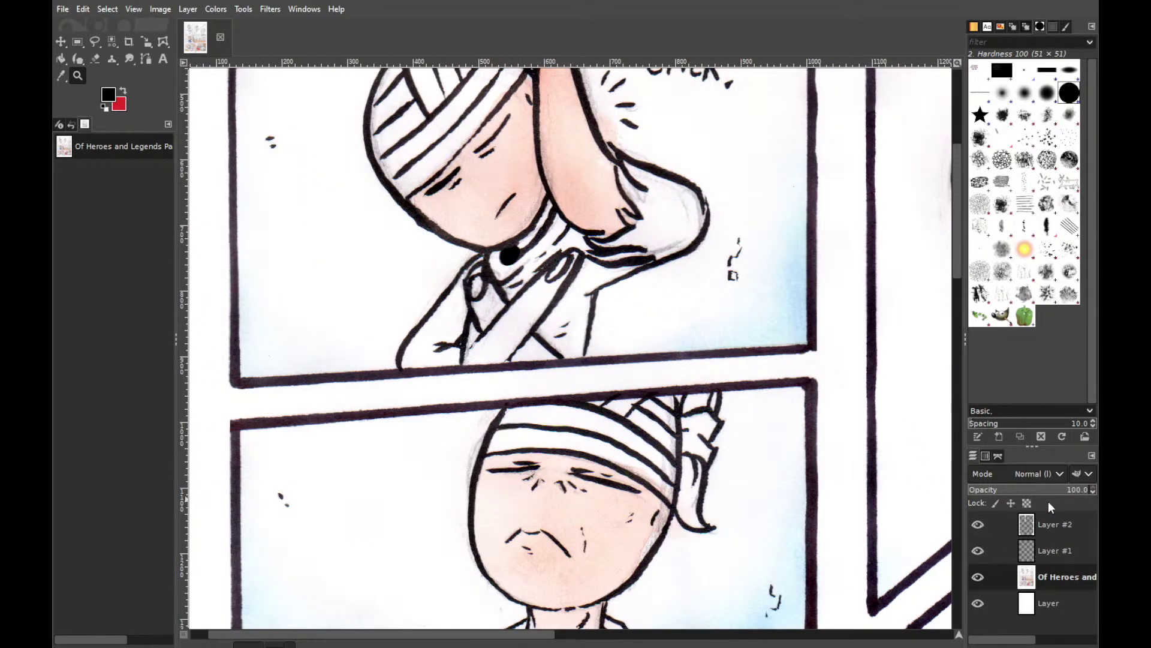
{"action": "left_click", "coordinate": [1027, 489]}
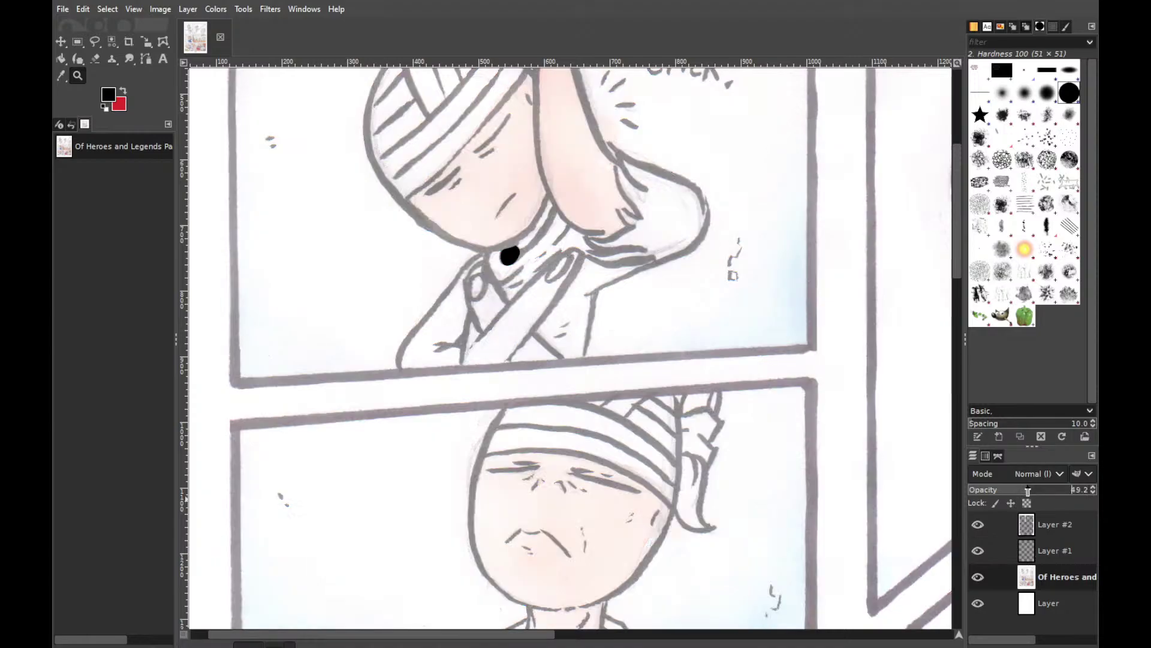
On Layer #1, ink the long upper edge of the diagonal band across the chest, redoing strokes until it follows the sketch
{"action": "left_click", "coordinate": [1037, 542]}
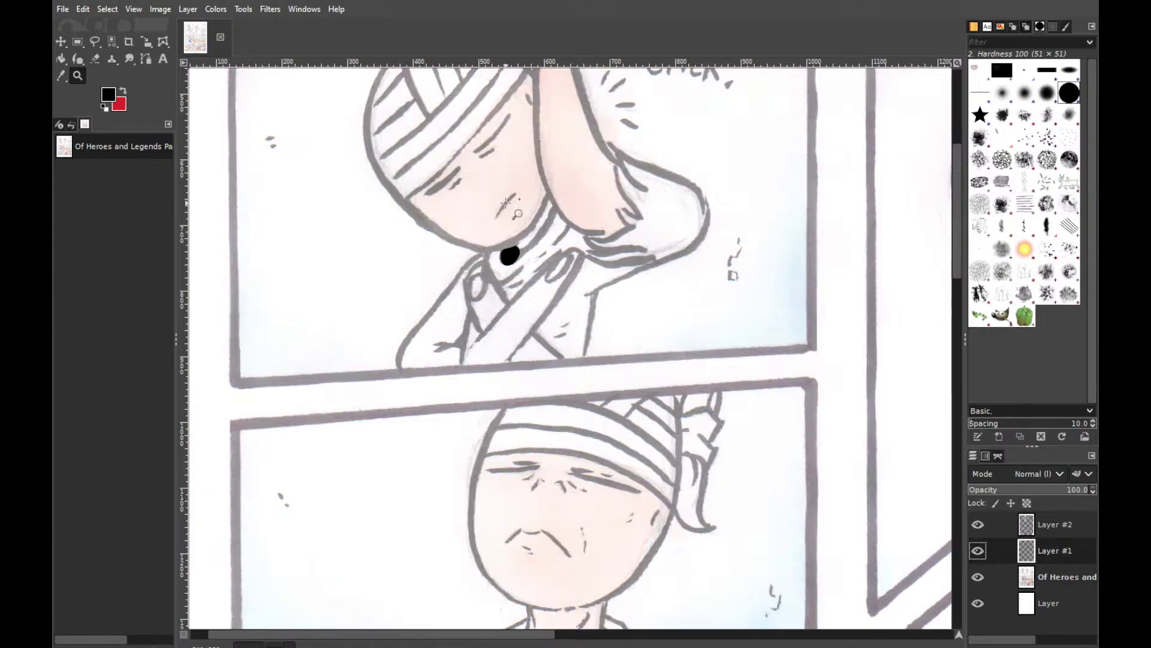
{"action": "key", "text": "p"}
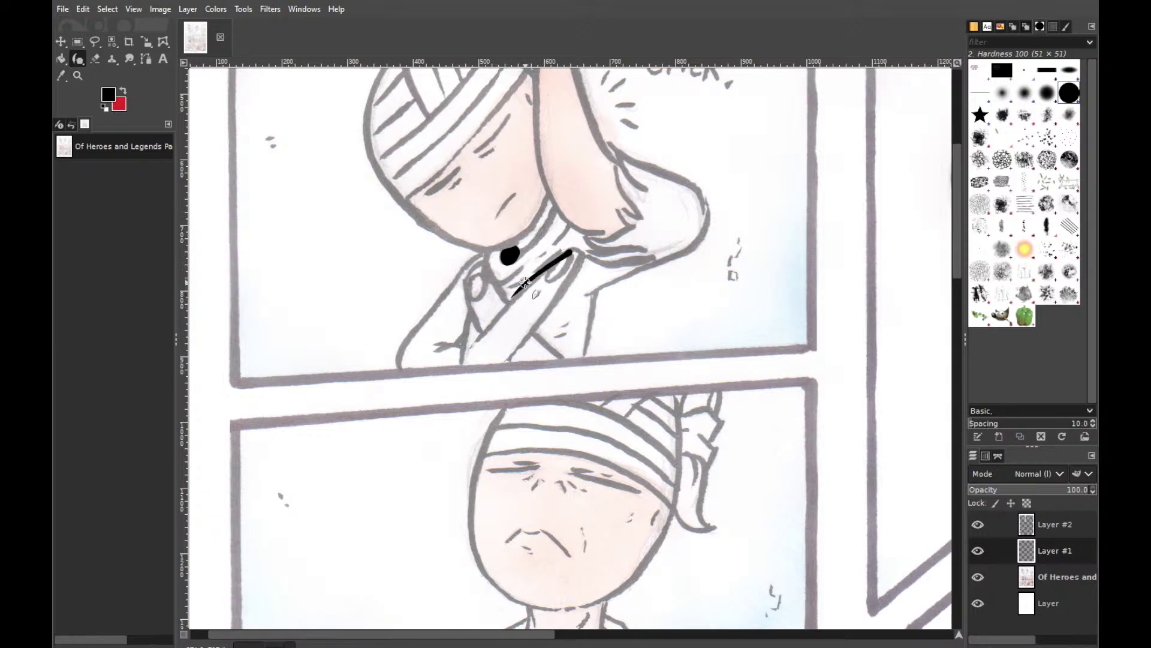
{"action": "left_click_drag", "start_coordinate": [573, 250], "coordinate": [502, 324]}
{"action": "key", "text": "ctrl+z"}
{"action": "left_click_drag", "start_coordinate": [571, 251], "coordinate": [514, 300]}
{"action": "key", "text": "ctrl+z"}
{"action": "left_click_drag", "start_coordinate": [571, 250], "coordinate": [507, 308]}
{"action": "key", "text": "ctrl+z"}
{"action": "mouse_move", "coordinate": [571, 250]}
{"action": "left_mouse_down"}
{"action": "mouse_move", "coordinate": [501, 313]}
{"action": "mouse_move", "coordinate": [560, 257]}
{"action": "mouse_move", "coordinate": [508, 301]}
{"action": "mouse_move", "coordinate": [528, 285]}
{"action": "mouse_move", "coordinate": [488, 336]}
{"action": "left_mouse_up"}
{"action": "key", "text": "ctrl+z"}
{"action": "key", "text": "ctrl+z"}
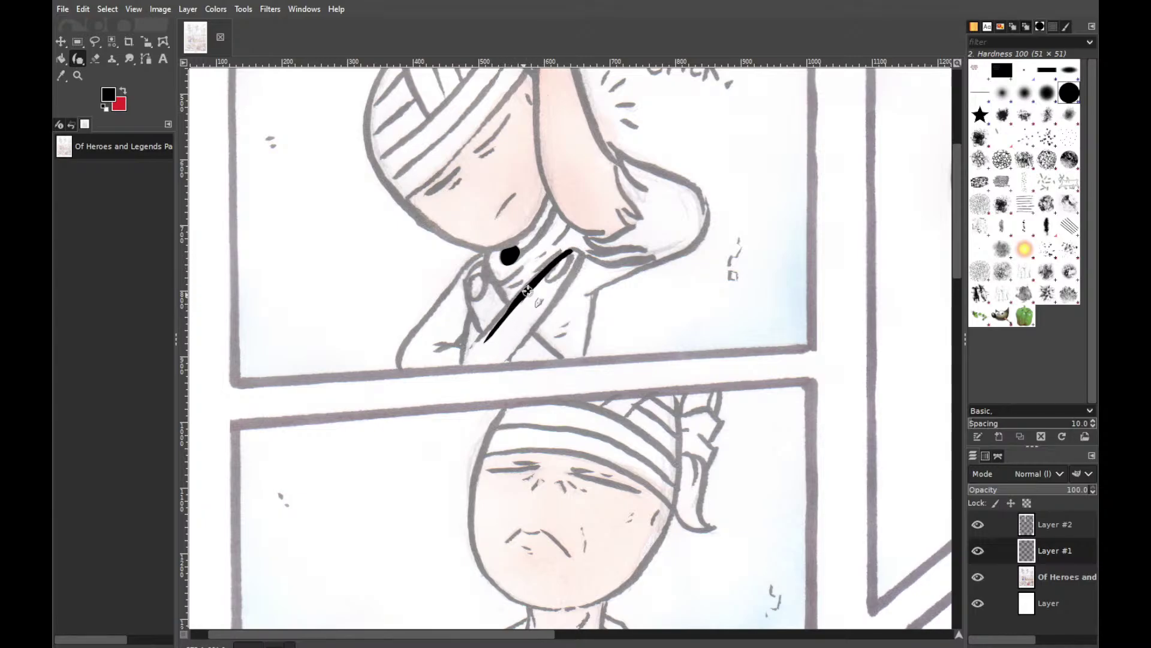
{"action": "key", "text": "ctrl+z"}
{"action": "left_click_drag", "start_coordinate": [546, 271], "coordinate": [465, 360]}
{"action": "key", "text": "ctrl+z"}
{"action": "left_click_drag", "start_coordinate": [502, 318], "coordinate": [463, 361]}
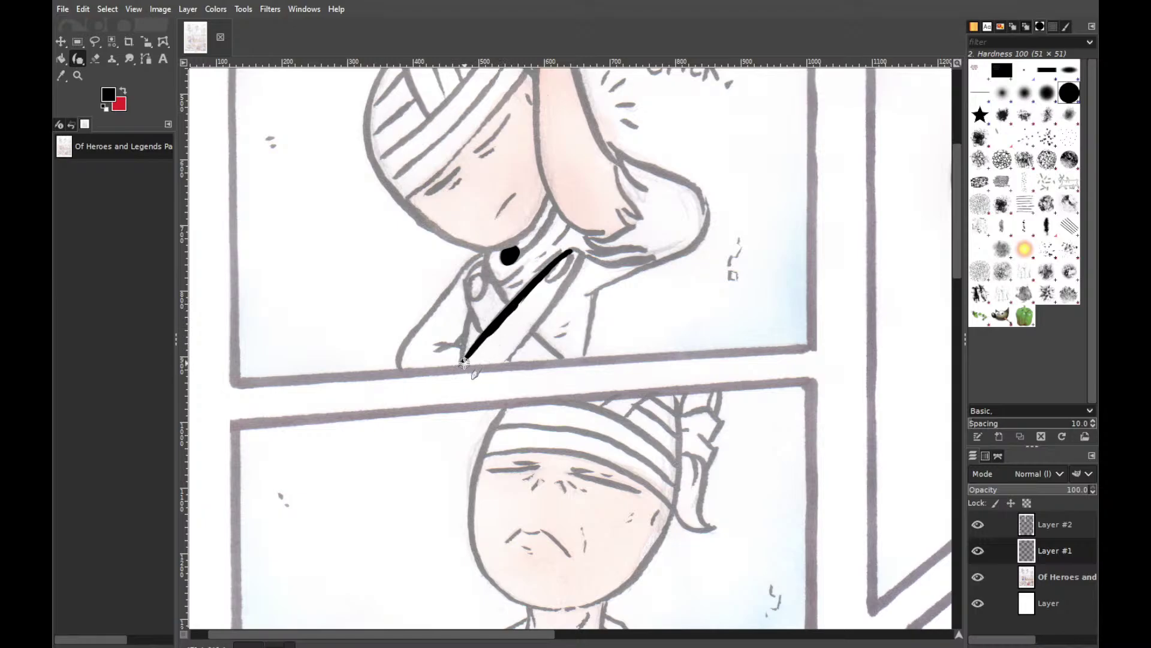
Ink the diagonal band's bottom end, lower edge and rounded tip, and outline the small oval near the tip
{"action": "mouse_move", "coordinate": [463, 362]}
{"action": "left_mouse_down"}
{"action": "mouse_move", "coordinate": [505, 358]}
{"action": "mouse_move", "coordinate": [526, 330]}
{"action": "left_mouse_up"}
{"action": "key", "text": "ctrl+z"}
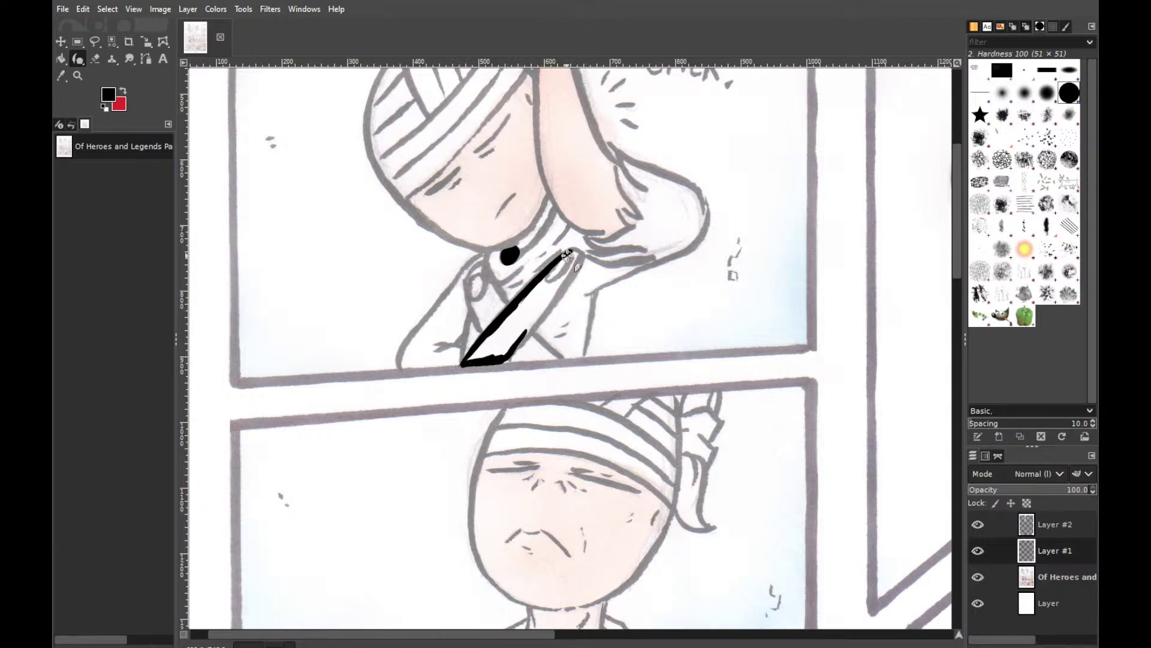
{"action": "mouse_move", "coordinate": [567, 254]}
{"action": "left_mouse_down"}
{"action": "mouse_move", "coordinate": [581, 252]}
{"action": "mouse_move", "coordinate": [576, 262]}
{"action": "left_mouse_up"}
{"action": "key", "text": "ctrl+z"}
{"action": "mouse_move", "coordinate": [572, 252]}
{"action": "left_mouse_down"}
{"action": "mouse_move", "coordinate": [573, 279]}
{"action": "mouse_move", "coordinate": [579, 264]}
{"action": "mouse_move", "coordinate": [542, 311]}
{"action": "left_mouse_up"}
{"action": "key", "text": "shift+e"}
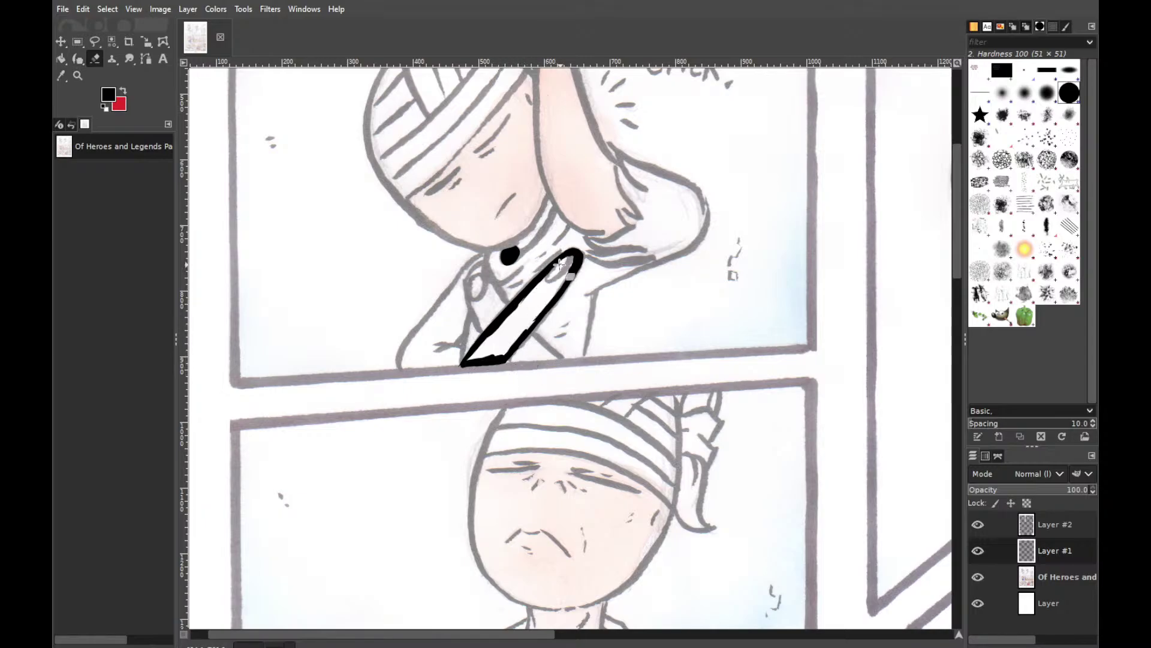
{"action": "key", "text": "s"}
{"action": "mouse_move", "coordinate": [567, 253]}
{"action": "left_mouse_down"}
{"action": "mouse_move", "coordinate": [576, 273]}
{"action": "mouse_move", "coordinate": [564, 279]}
{"action": "mouse_move", "coordinate": [574, 258]}
{"action": "mouse_move", "coordinate": [547, 287]}
{"action": "mouse_move", "coordinate": [563, 264]}
{"action": "mouse_move", "coordinate": [547, 281]}
{"action": "mouse_move", "coordinate": [561, 277]}
{"action": "left_mouse_up"}
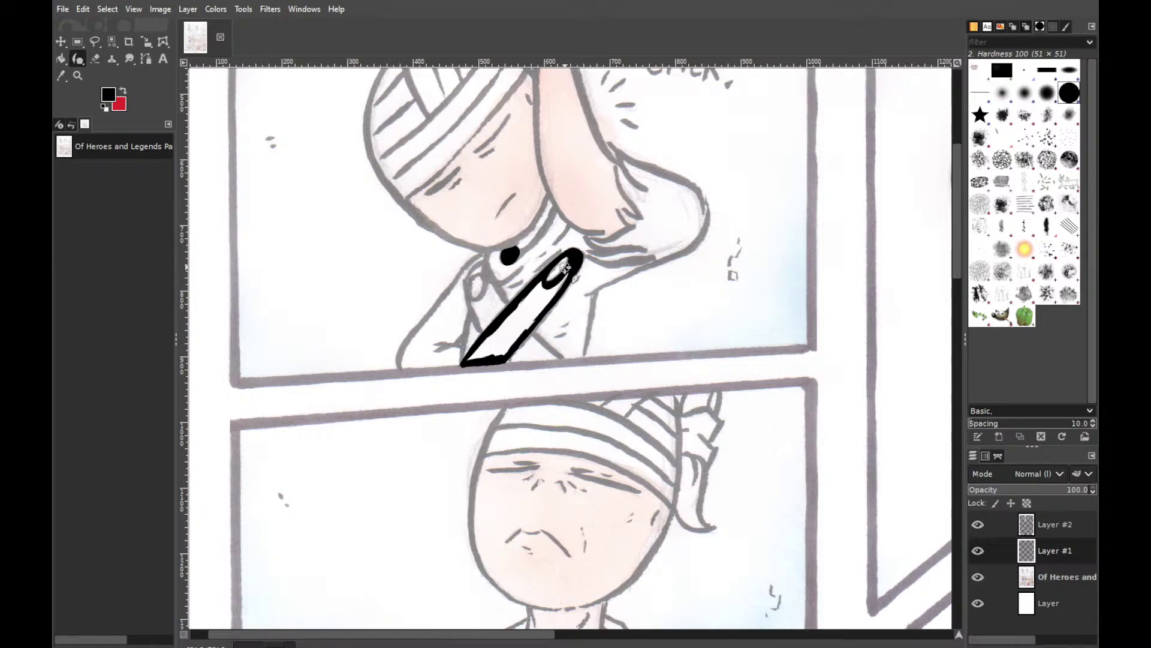
Fill the outlined diagonal band with black, leaving the small oval near its tip empty
{"action": "left_click_drag", "start_coordinate": [960, 261], "coordinate": [955, 234]}
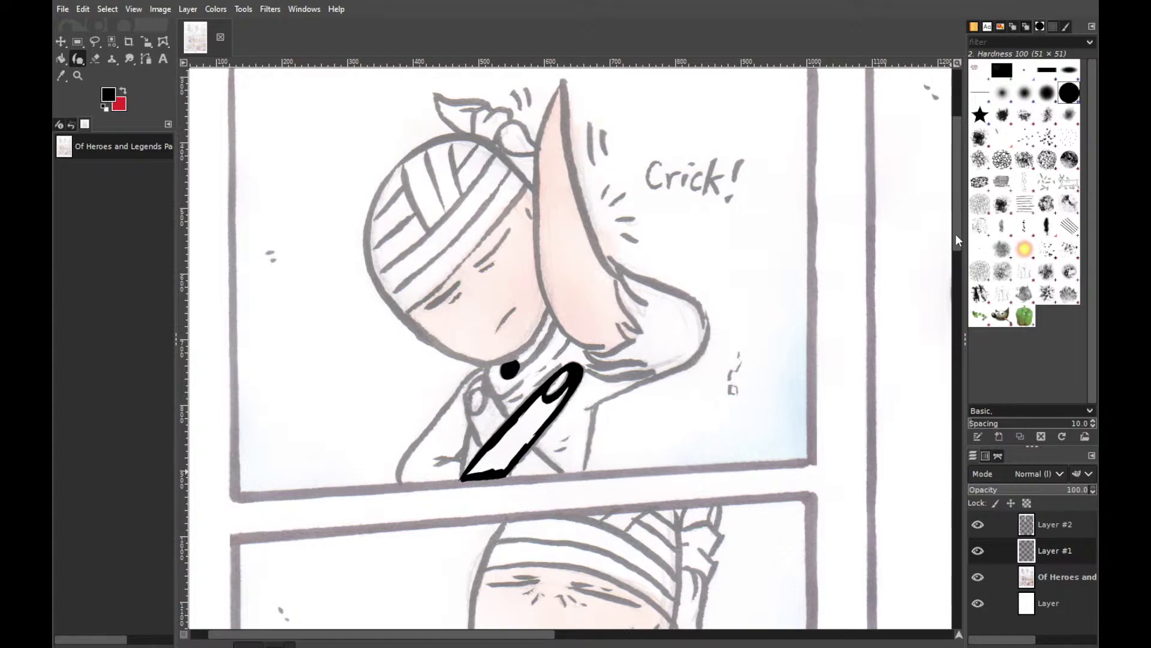
{"action": "left_click_drag", "start_coordinate": [955, 235], "coordinate": [955, 254]}
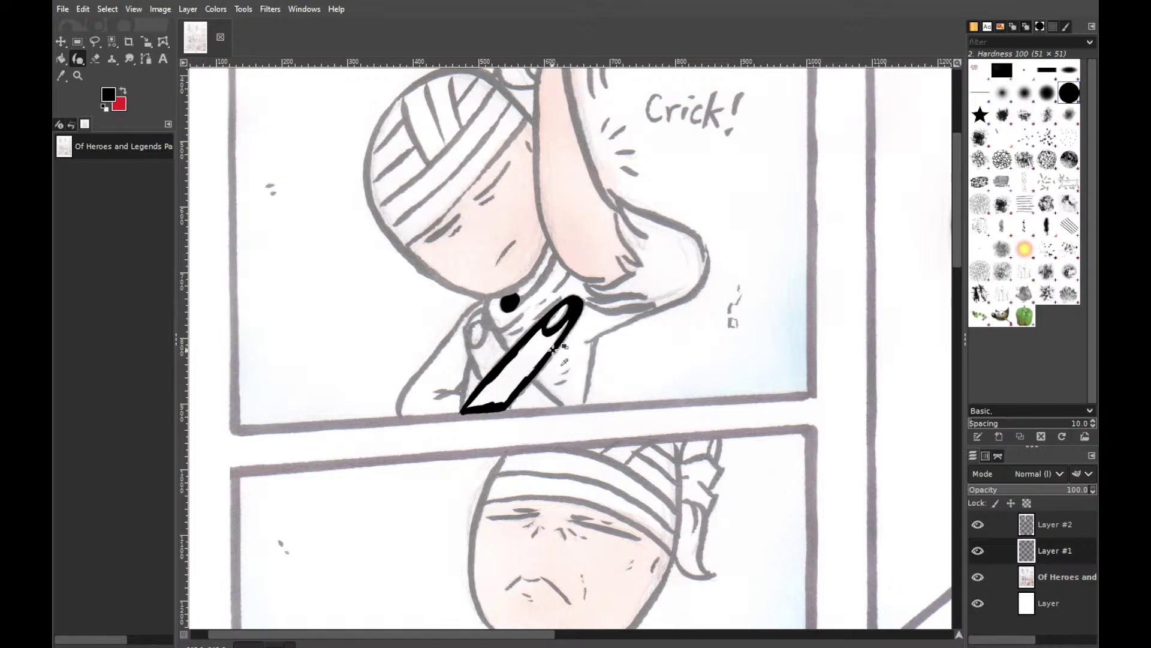
{"action": "key", "text": "shift+b"}
{"action": "left_click", "coordinate": [530, 355]}
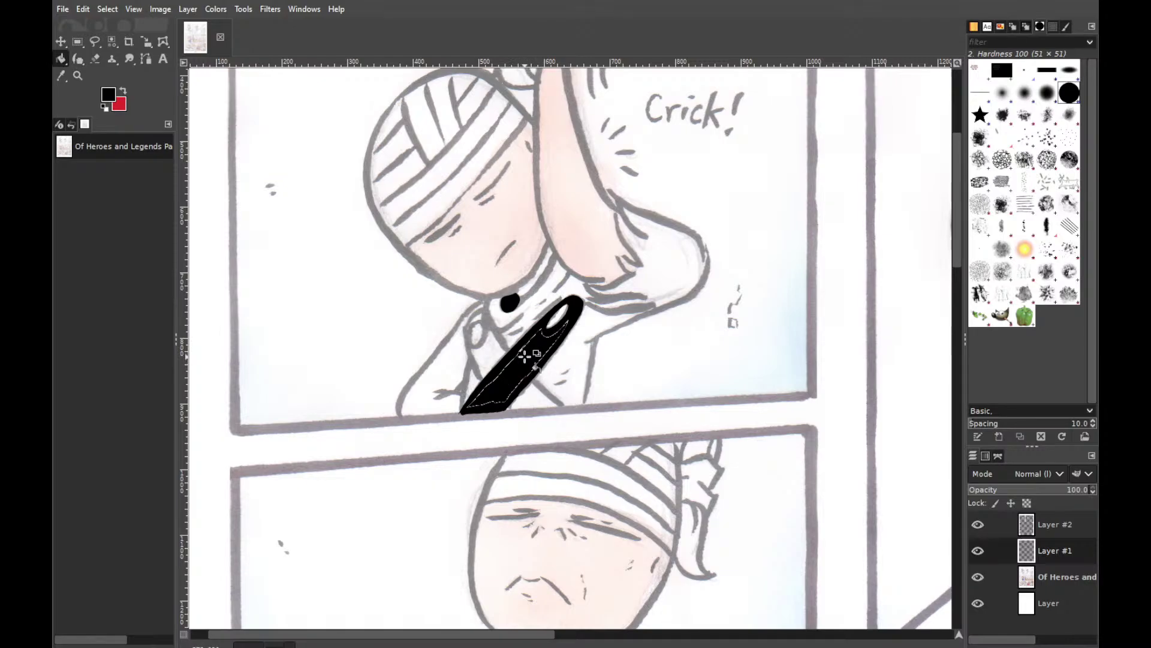
Ink the outline of the shorter band crossing behind the diagonal one, including its oval, and fill the band with black
{"action": "mouse_move", "coordinate": [956, 230]}
{"action": "left_mouse_down"}
{"action": "mouse_move", "coordinate": [956, 357]}
{"action": "mouse_move", "coordinate": [954, 252]}
{"action": "left_mouse_up"}
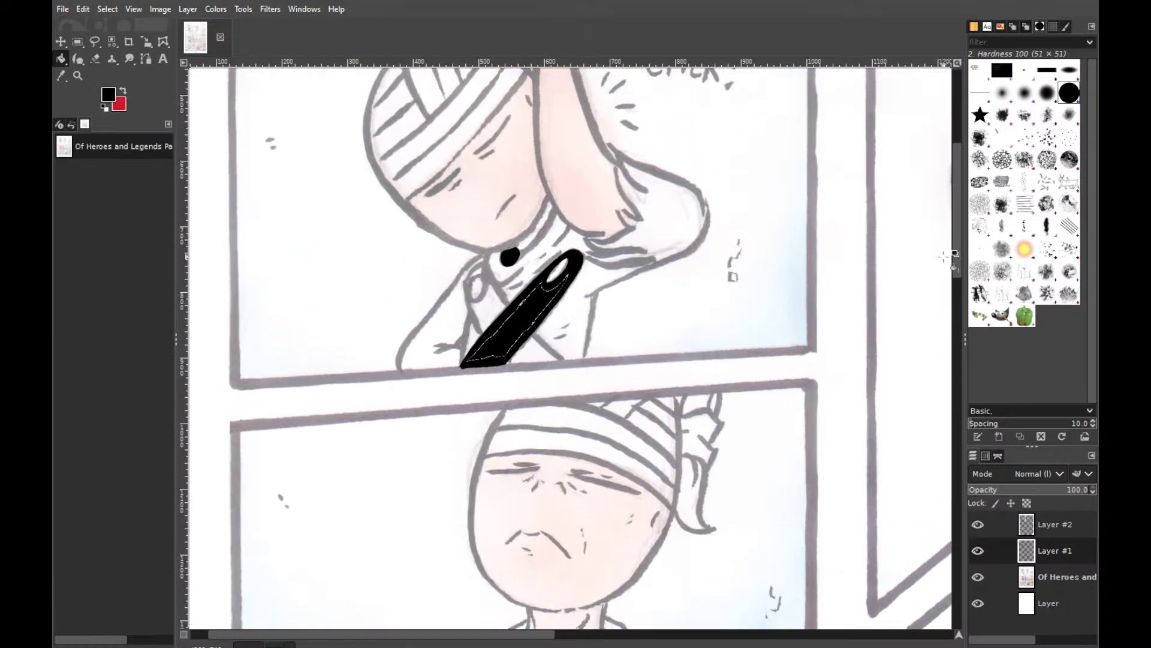
{"action": "key", "text": "p"}
{"action": "left_click_drag", "start_coordinate": [481, 297], "coordinate": [486, 287]}
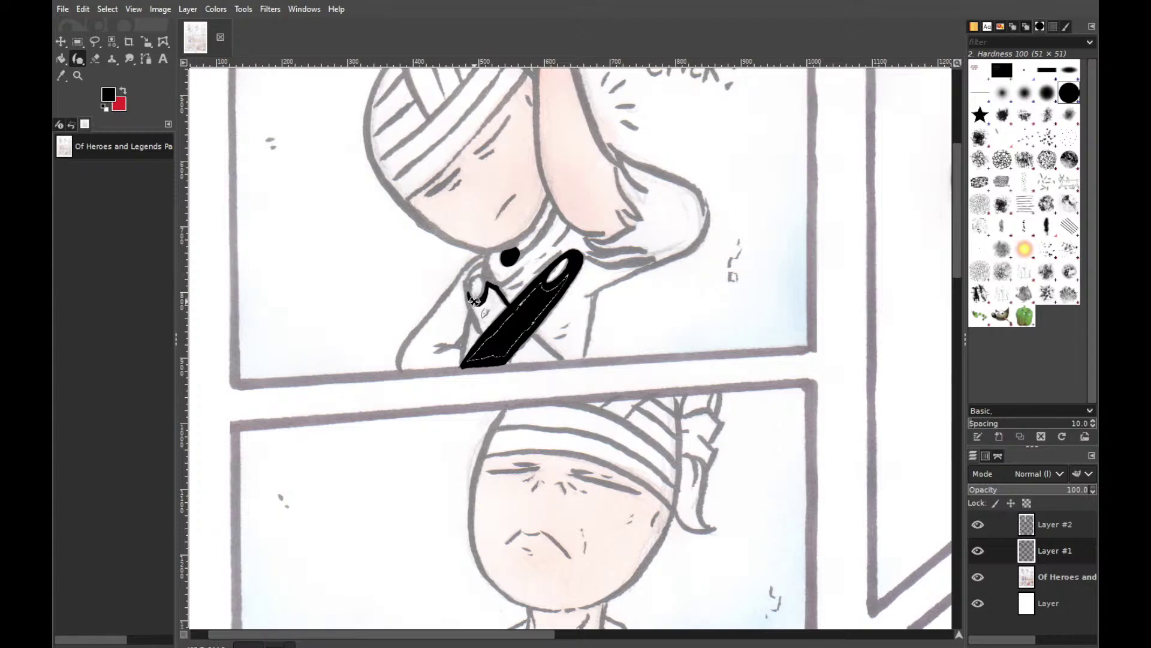
{"action": "left_click_drag", "start_coordinate": [485, 292], "coordinate": [490, 278]}
{"action": "left_click_drag", "start_coordinate": [483, 268], "coordinate": [468, 283]}
{"action": "key", "text": "shift+b"}
{"action": "left_click", "coordinate": [495, 293]}
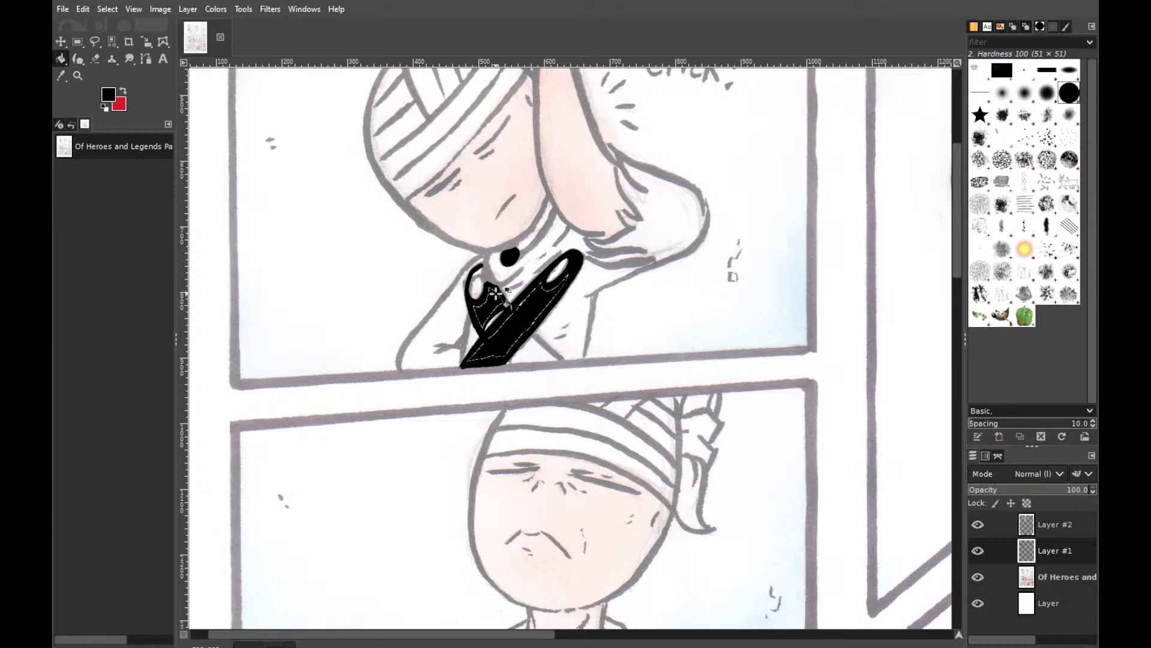
Ink the small triangular end of the crossing band below the diagonal band and fill it with black
{"action": "key", "text": "p"}
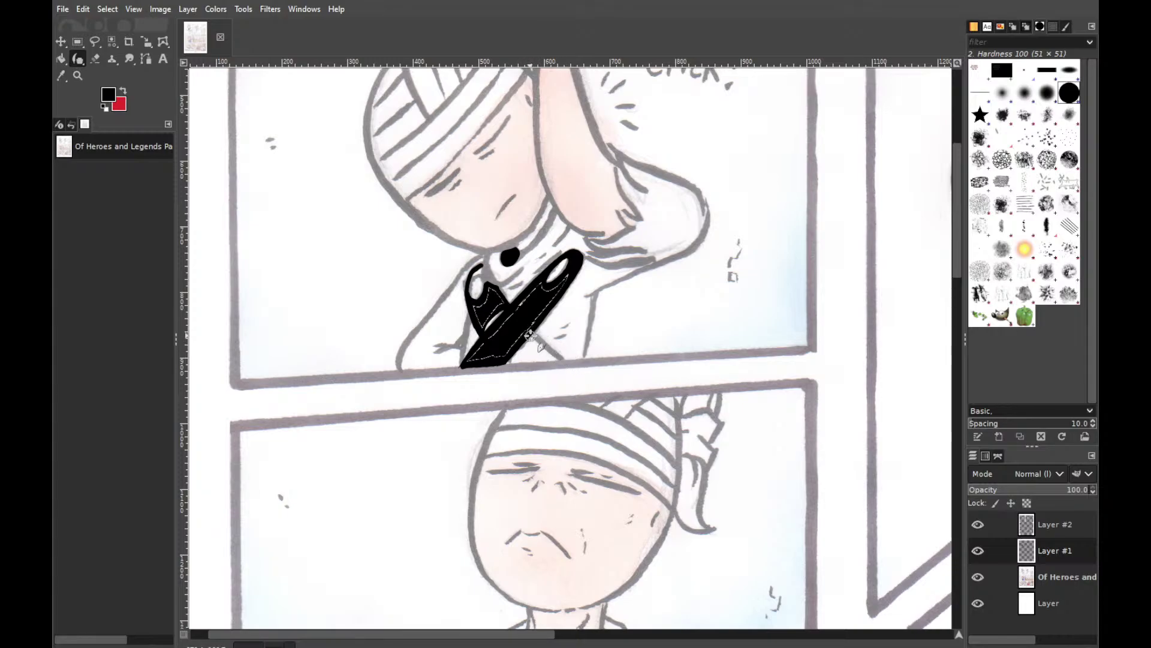
{"action": "left_click", "coordinate": [559, 360]}
{"action": "mouse_move", "coordinate": [516, 359]}
{"action": "left_mouse_down"}
{"action": "mouse_move", "coordinate": [559, 358]}
{"action": "mouse_move", "coordinate": [522, 359]}
{"action": "left_mouse_up"}
{"action": "key", "text": "shift+e"}
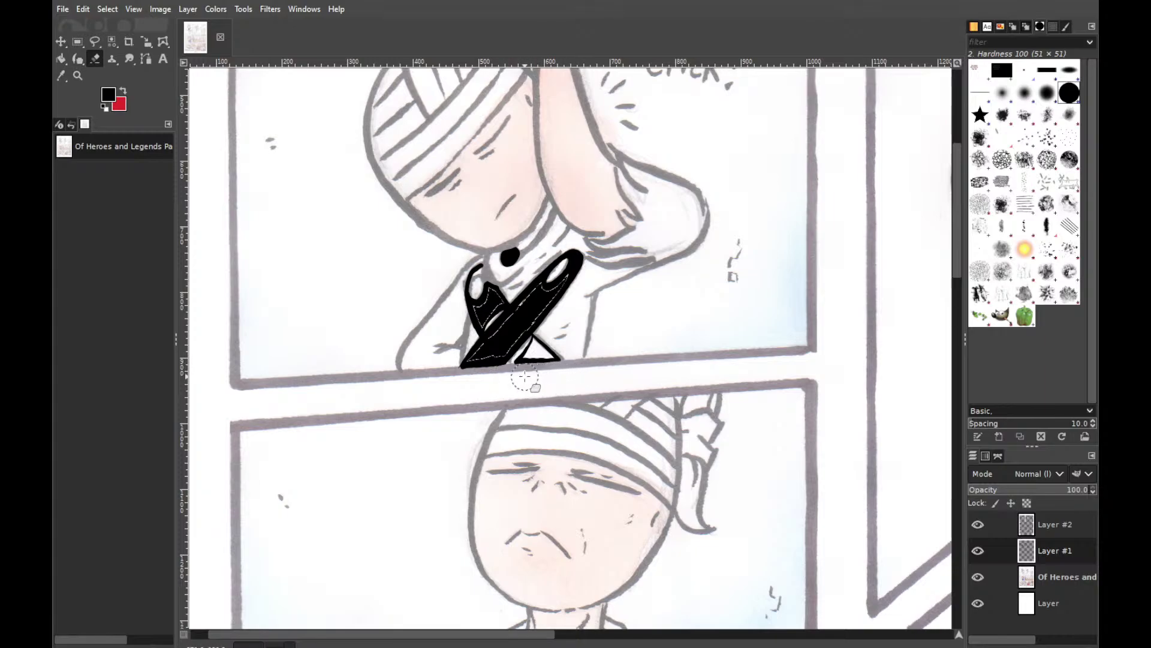
{"action": "key", "text": "k"}
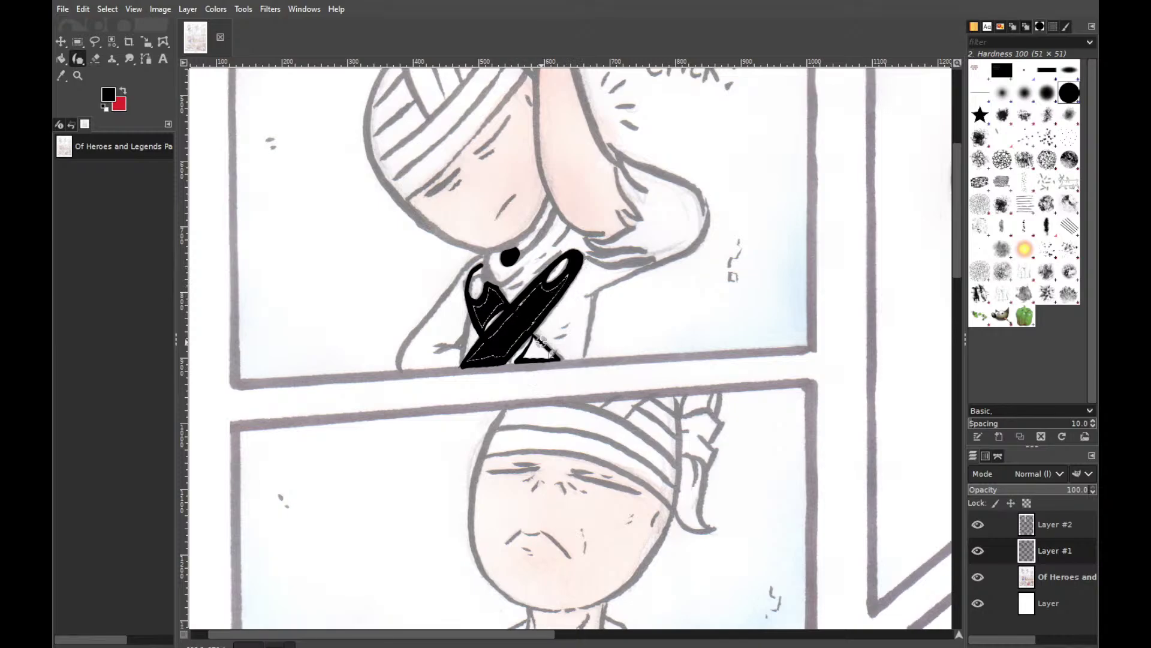
{"action": "key", "text": "shift+b"}
{"action": "left_click", "coordinate": [541, 347]}
{"action": "key", "text": "k"}
Ink the dark collar opening beneath the open-mouthed character's chin in the second panel solid black
{"action": "mouse_move", "coordinate": [957, 233]}
{"action": "left_mouse_down"}
{"action": "mouse_move", "coordinate": [956, 286]}
{"action": "mouse_move", "coordinate": [952, 206]}
{"action": "mouse_move", "coordinate": [941, 242]}
{"action": "left_mouse_up"}
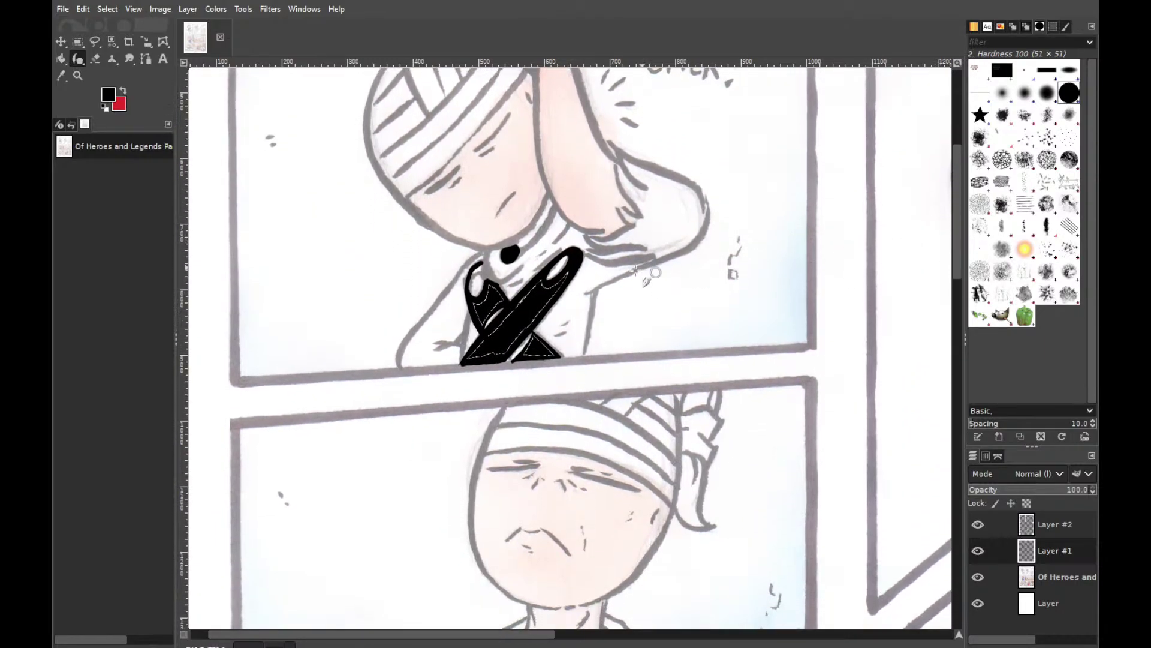
{"action": "key", "text": "shift+e"}
{"action": "key", "text": "p"}
{"action": "mouse_move", "coordinate": [960, 254]}
{"action": "left_mouse_down"}
{"action": "mouse_move", "coordinate": [957, 289]}
{"action": "mouse_move", "coordinate": [961, 255]}
{"action": "left_mouse_up"}
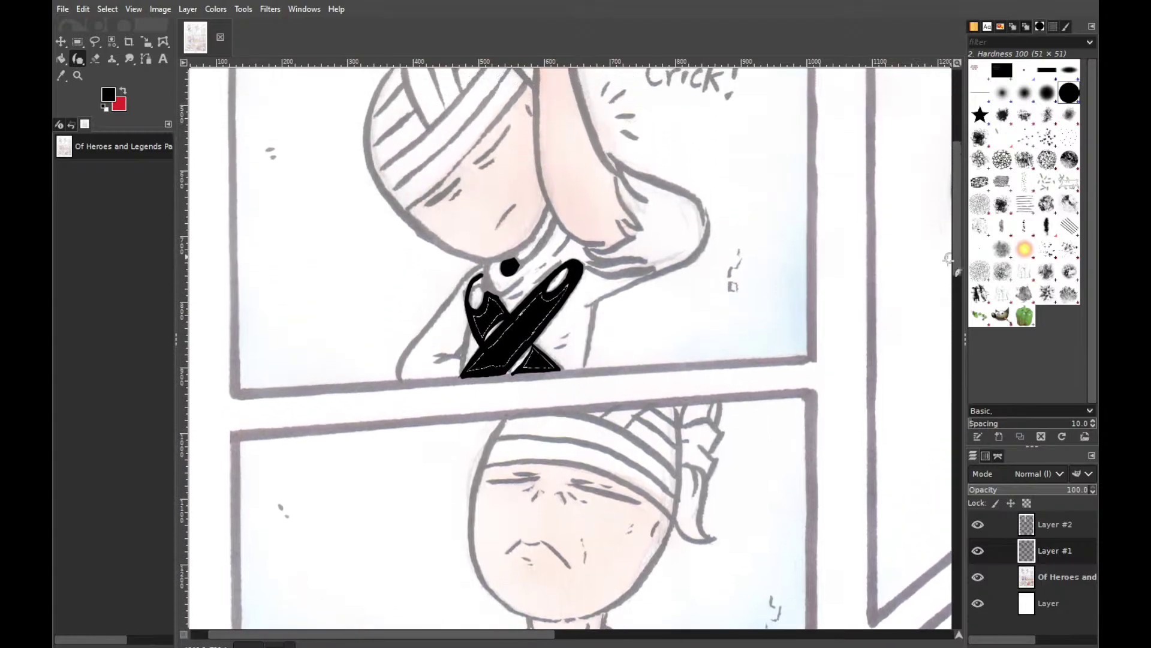
{"action": "left_click_drag", "start_coordinate": [530, 633], "coordinate": [773, 626]}
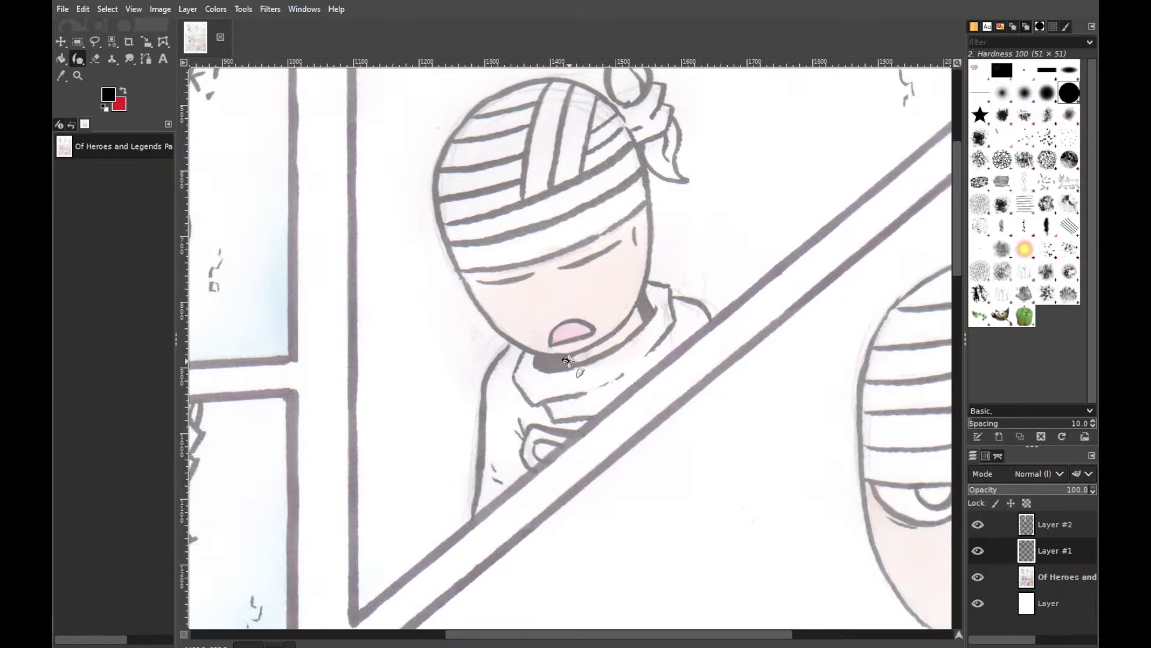
{"action": "left_click_drag", "start_coordinate": [564, 358], "coordinate": [581, 357]}
{"action": "mouse_move", "coordinate": [552, 354]}
{"action": "left_mouse_down"}
{"action": "mouse_move", "coordinate": [538, 364]}
{"action": "mouse_move", "coordinate": [570, 363]}
{"action": "left_mouse_up"}
{"action": "left_click_drag", "start_coordinate": [546, 355], "coordinate": [549, 358]}
{"action": "left_click_drag", "start_coordinate": [537, 358], "coordinate": [571, 362]}
{"action": "key", "text": "ctrl+z"}
{"action": "left_click_drag", "start_coordinate": [537, 361], "coordinate": [580, 363]}
Ink the pupil of the bandaged character's right-hand eye solid black in the third panel
{"action": "left_click_drag", "start_coordinate": [548, 633], "coordinate": [623, 639]}
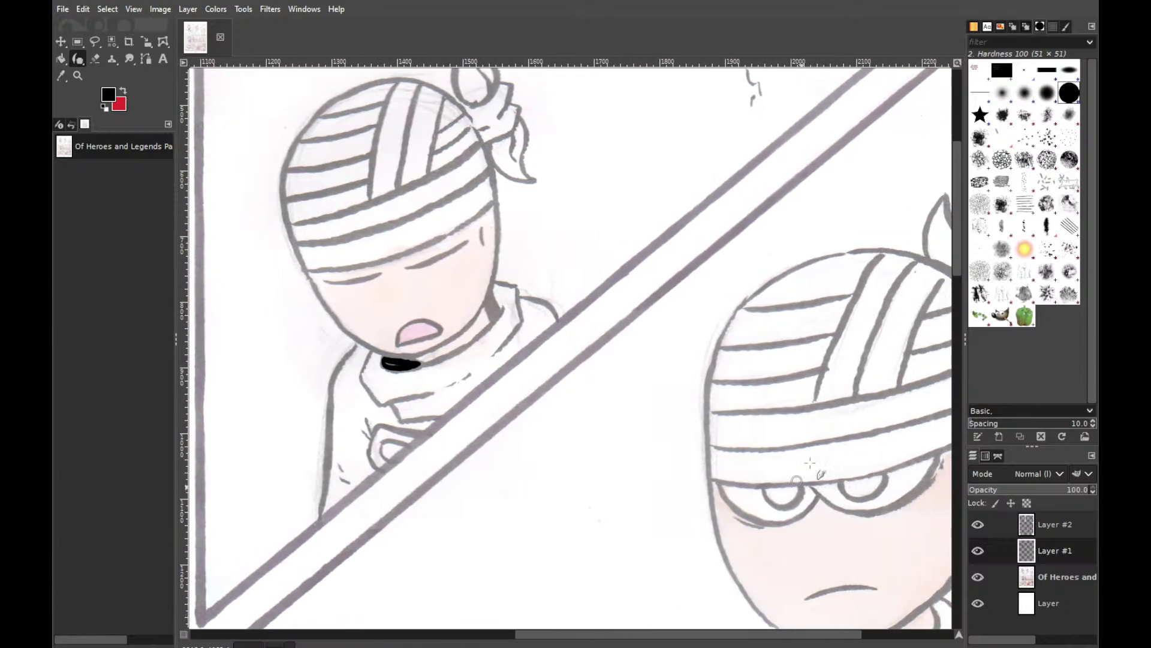
{"action": "mouse_move", "coordinate": [958, 249]}
{"action": "left_mouse_down"}
{"action": "mouse_move", "coordinate": [965, 195]}
{"action": "mouse_move", "coordinate": [953, 261]}
{"action": "left_mouse_up"}
{"action": "left_click_drag", "start_coordinate": [634, 640], "coordinate": [726, 638]}
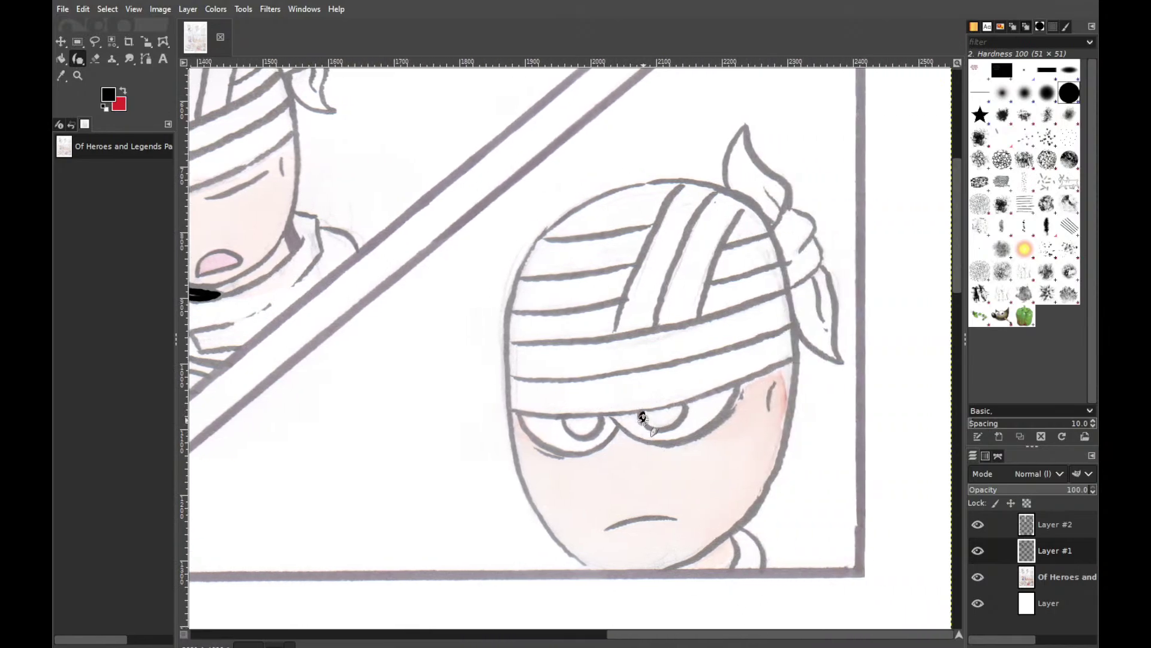
{"action": "mouse_move", "coordinate": [642, 417]}
{"action": "left_mouse_down"}
{"action": "mouse_move", "coordinate": [661, 413]}
{"action": "mouse_move", "coordinate": [671, 425]}
{"action": "mouse_move", "coordinate": [659, 427]}
{"action": "mouse_move", "coordinate": [675, 430]}
{"action": "mouse_move", "coordinate": [659, 415]}
{"action": "mouse_move", "coordinate": [663, 436]}
{"action": "mouse_move", "coordinate": [679, 431]}
{"action": "mouse_move", "coordinate": [661, 438]}
{"action": "mouse_move", "coordinate": [693, 424]}
{"action": "mouse_move", "coordinate": [658, 434]}
{"action": "mouse_move", "coordinate": [670, 436]}
{"action": "mouse_move", "coordinate": [677, 420]}
{"action": "left_mouse_up"}
{"action": "key", "text": "ctrl+z"}
{"action": "left_click_drag", "start_coordinate": [674, 408], "coordinate": [685, 403]}
{"action": "mouse_move", "coordinate": [667, 410]}
{"action": "left_mouse_down"}
{"action": "mouse_move", "coordinate": [641, 414]}
{"action": "mouse_move", "coordinate": [676, 407]}
{"action": "mouse_move", "coordinate": [641, 415]}
{"action": "mouse_move", "coordinate": [667, 408]}
{"action": "left_mouse_up"}
{"action": "key", "text": "ctrl+z"}
Ink the outline of the bandaged character's other pupil and fill it with black
{"action": "mouse_move", "coordinate": [569, 415]}
{"action": "left_mouse_down"}
{"action": "mouse_move", "coordinate": [574, 439]}
{"action": "mouse_move", "coordinate": [583, 421]}
{"action": "mouse_move", "coordinate": [573, 444]}
{"action": "mouse_move", "coordinate": [596, 436]}
{"action": "left_mouse_up"}
{"action": "key", "text": "ctrl+z"}
{"action": "key", "text": "ctrl+z"}
{"action": "mouse_move", "coordinate": [565, 418]}
{"action": "left_mouse_down"}
{"action": "mouse_move", "coordinate": [589, 436]}
{"action": "mouse_move", "coordinate": [604, 405]}
{"action": "mouse_move", "coordinate": [566, 417]}
{"action": "mouse_move", "coordinate": [586, 435]}
{"action": "mouse_move", "coordinate": [598, 418]}
{"action": "mouse_move", "coordinate": [594, 417]}
{"action": "left_mouse_up"}
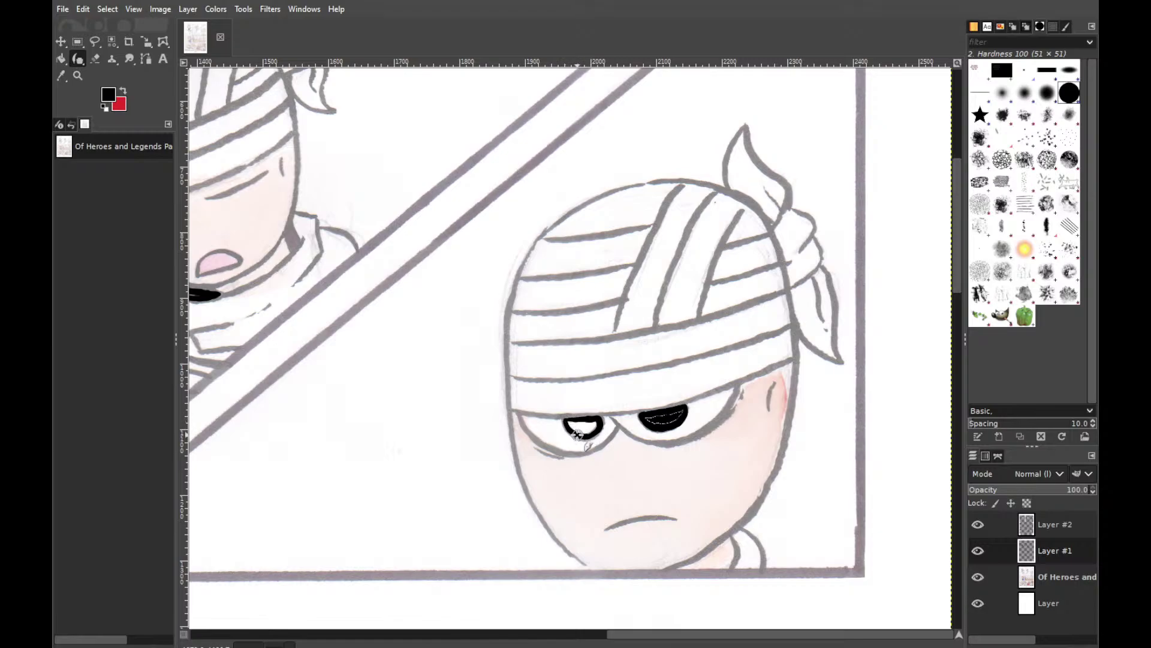
{"action": "left_click_drag", "start_coordinate": [587, 435], "coordinate": [598, 422]}
{"action": "left_click_drag", "start_coordinate": [582, 427], "coordinate": [598, 415]}
{"action": "key", "text": "shift+b"}
{"action": "left_click", "coordinate": [609, 415]}
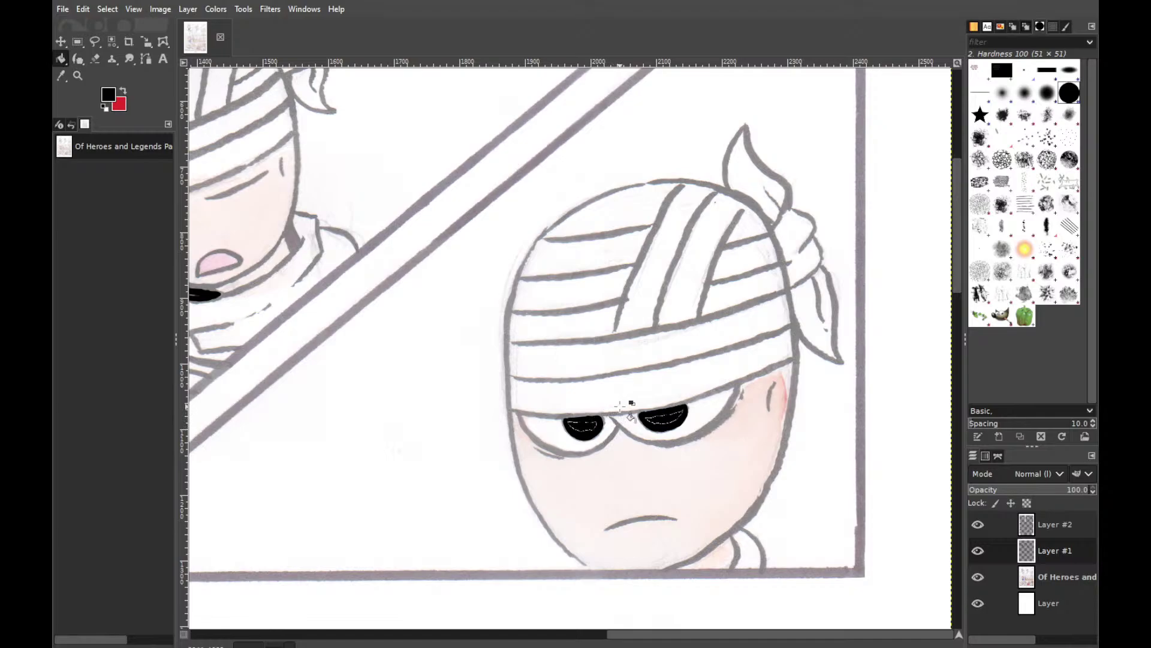
In the speech-balloon panel below, ink the hairline from the goggles' outer corner up along the yellow ear piece
{"action": "key", "text": "p"}
{"action": "left_click_drag", "start_coordinate": [956, 264], "coordinate": [933, 380]}
{"action": "left_click_drag", "start_coordinate": [800, 636], "coordinate": [345, 641]}
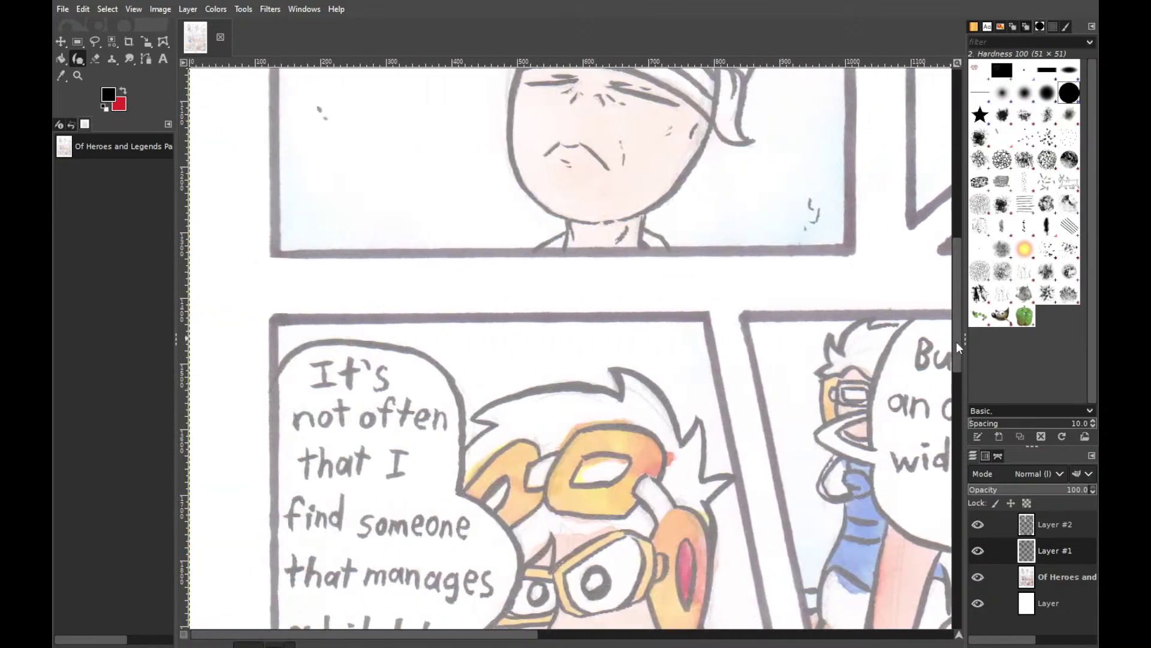
{"action": "left_click_drag", "start_coordinate": [956, 331], "coordinate": [959, 373]}
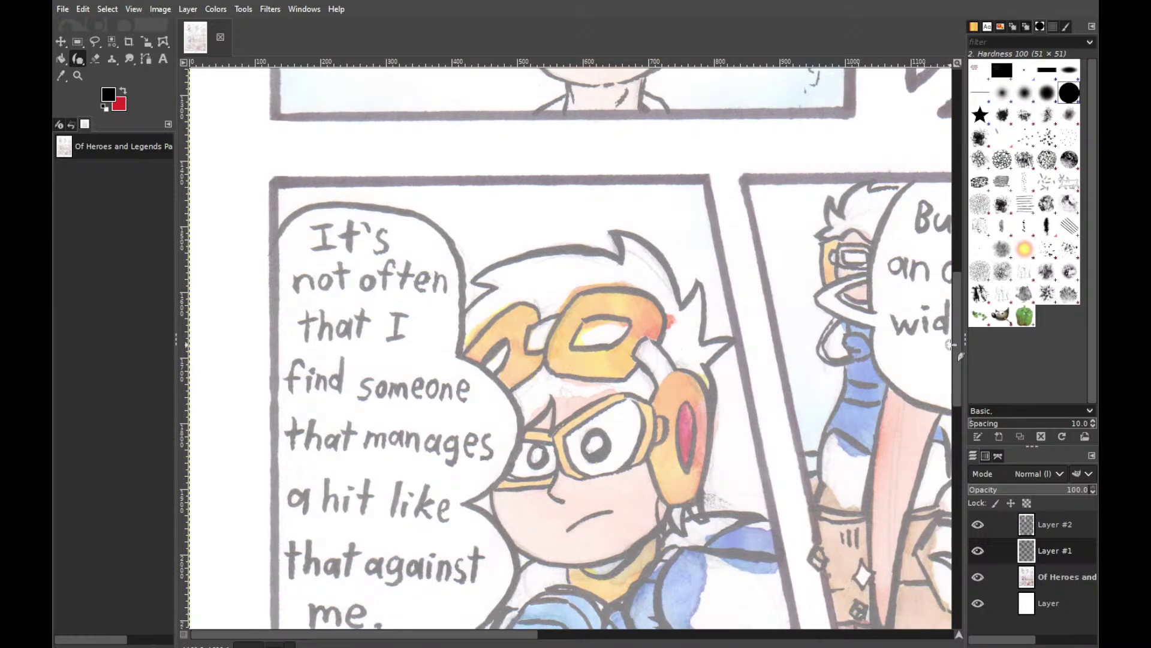
{"action": "scroll", "coordinate": [956, 389], "scroll_direction": "up", "scroll_amount": 1}
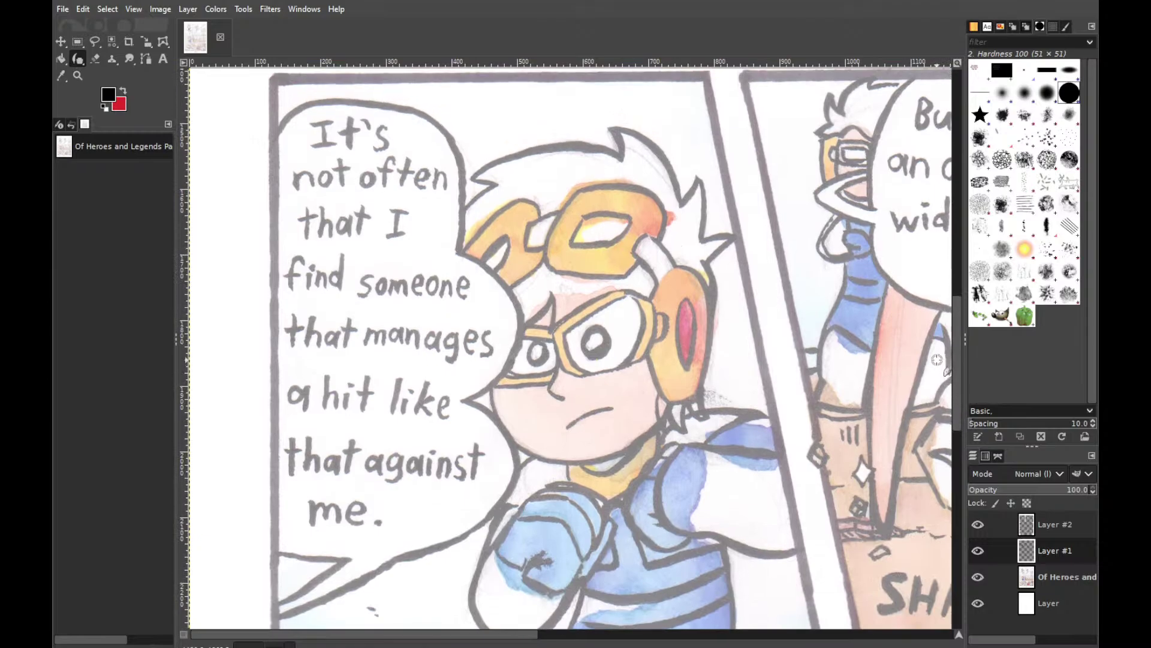
{"action": "mouse_move", "coordinate": [698, 339]}
{"action": "left_mouse_down"}
{"action": "mouse_move", "coordinate": [680, 303]}
{"action": "mouse_move", "coordinate": [653, 292]}
{"action": "left_mouse_up"}
{"action": "left_click_drag", "start_coordinate": [955, 350], "coordinate": [930, 342]}
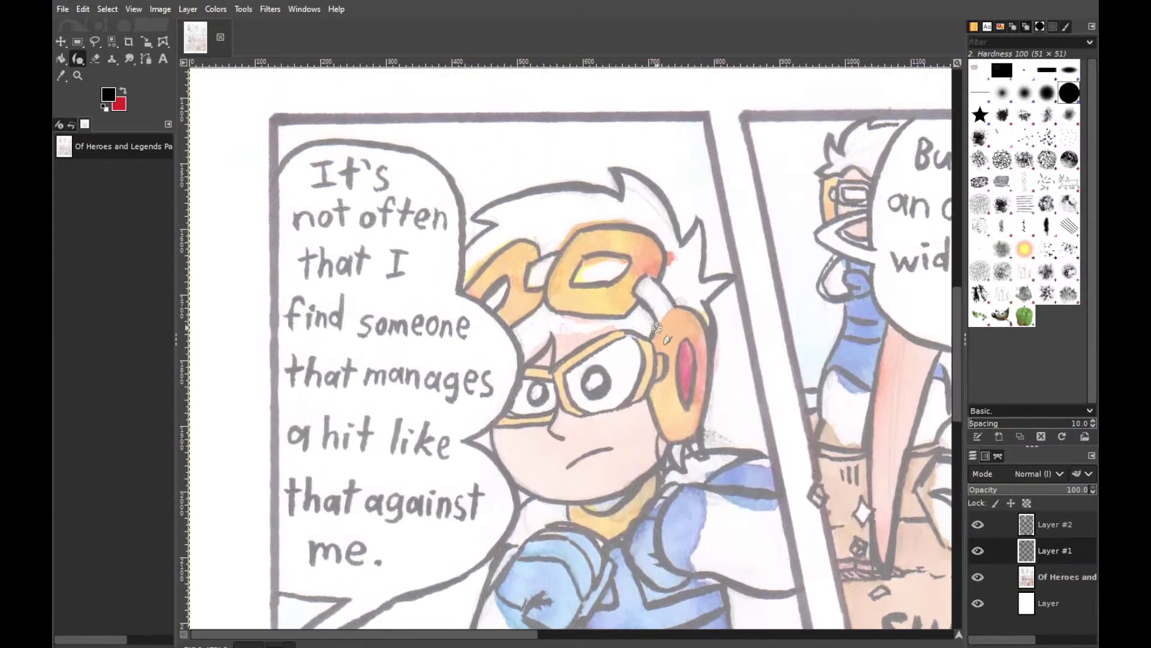
{"action": "left_click_drag", "start_coordinate": [650, 338], "coordinate": [659, 321]}
{"action": "key", "text": "ctrl+z"}
{"action": "left_click_drag", "start_coordinate": [649, 337], "coordinate": [678, 302]}
{"action": "left_click", "coordinate": [674, 305], "text": "shift"}
{"action": "key", "text": "ctrl+z"}
{"action": "left_click_drag", "start_coordinate": [653, 337], "coordinate": [684, 298]}
{"action": "left_click_drag", "start_coordinate": [652, 338], "coordinate": [624, 330]}
{"action": "left_click_drag", "start_coordinate": [551, 371], "coordinate": [618, 327]}
{"action": "key", "text": "ctrl+z"}
{"action": "left_click_drag", "start_coordinate": [550, 370], "coordinate": [615, 325]}
{"action": "key", "text": "ctrl+z"}
{"action": "left_click_drag", "start_coordinate": [550, 370], "coordinate": [606, 331]}
{"action": "key", "text": "ctrl+z"}
{"action": "left_click_drag", "start_coordinate": [551, 371], "coordinate": [623, 331]}
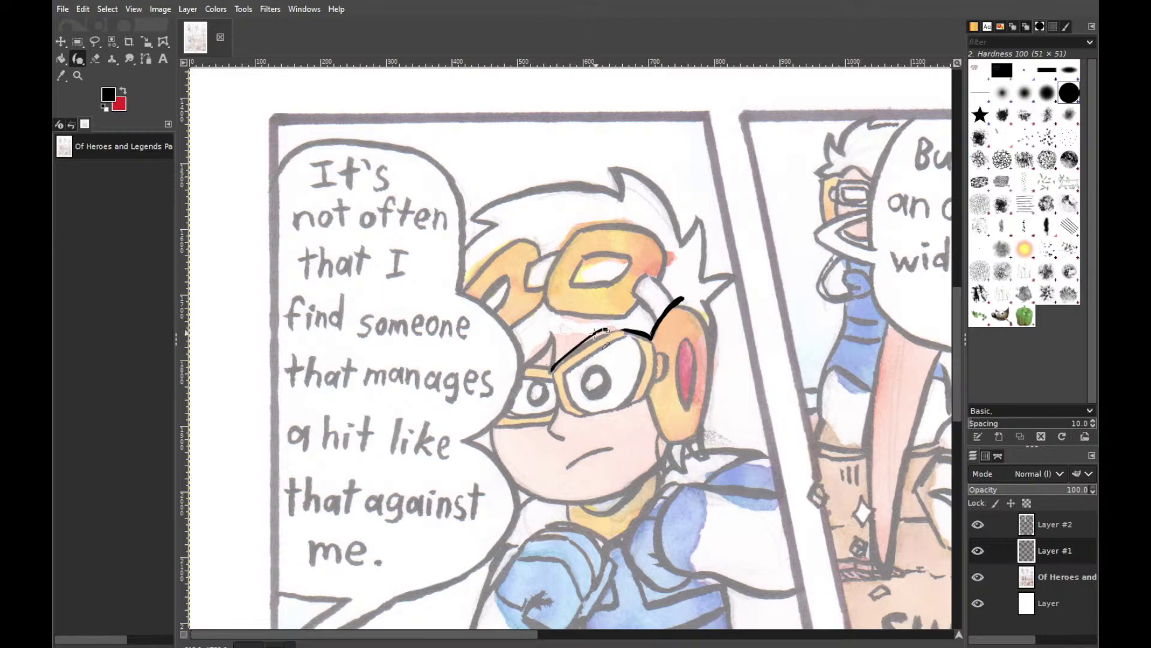
{"action": "key", "text": "ctrl+z"}
{"action": "left_click_drag", "start_coordinate": [552, 369], "coordinate": [624, 331]}
{"action": "key", "text": "ctrl+z"}
{"action": "left_click_drag", "start_coordinate": [551, 370], "coordinate": [623, 332]}
{"action": "key", "text": "ctrl+z"}
Ink a thick black hair edge over the top of the goggled character's ear piece
{"action": "mouse_move", "coordinate": [954, 365]}
{"action": "left_mouse_down"}
{"action": "mouse_move", "coordinate": [936, 211]}
{"action": "mouse_move", "coordinate": [906, 337]}
{"action": "mouse_move", "coordinate": [886, 350]}
{"action": "left_mouse_up"}
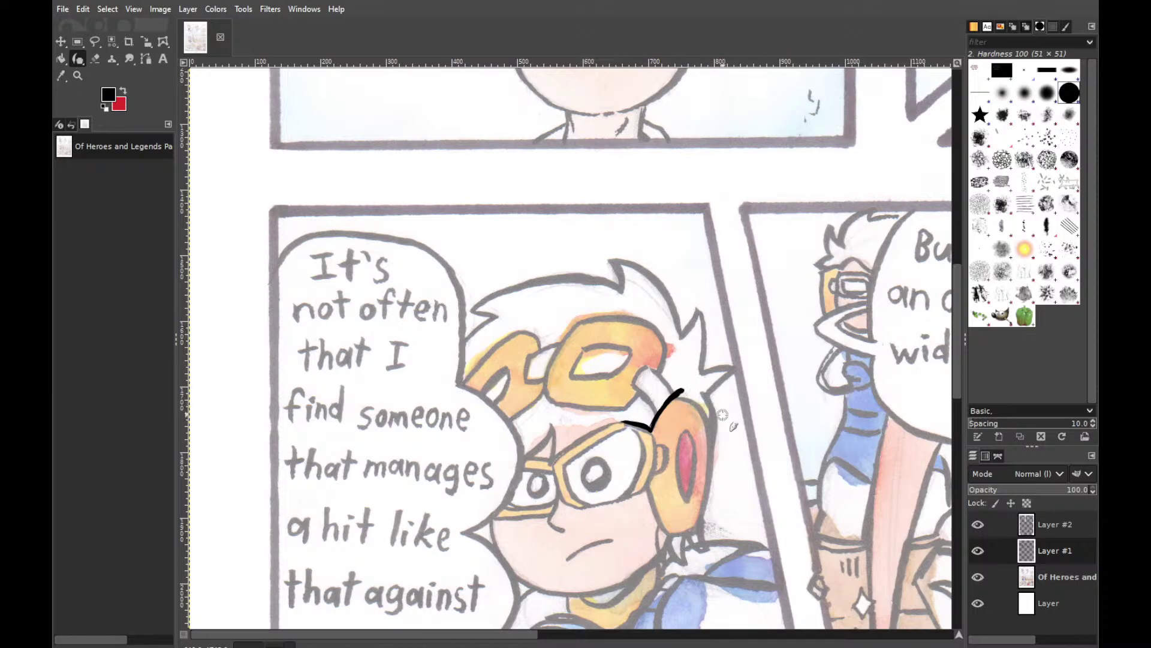
{"action": "left_click_drag", "start_coordinate": [714, 430], "coordinate": [673, 382]}
{"action": "key", "text": "ctrl+z"}
{"action": "left_click_drag", "start_coordinate": [677, 395], "coordinate": [693, 399]}
{"action": "mouse_move", "coordinate": [751, 322]}
{"action": "left_mouse_down"}
{"action": "mouse_move", "coordinate": [714, 354]}
{"action": "mouse_move", "coordinate": [729, 351]}
{"action": "left_mouse_up"}
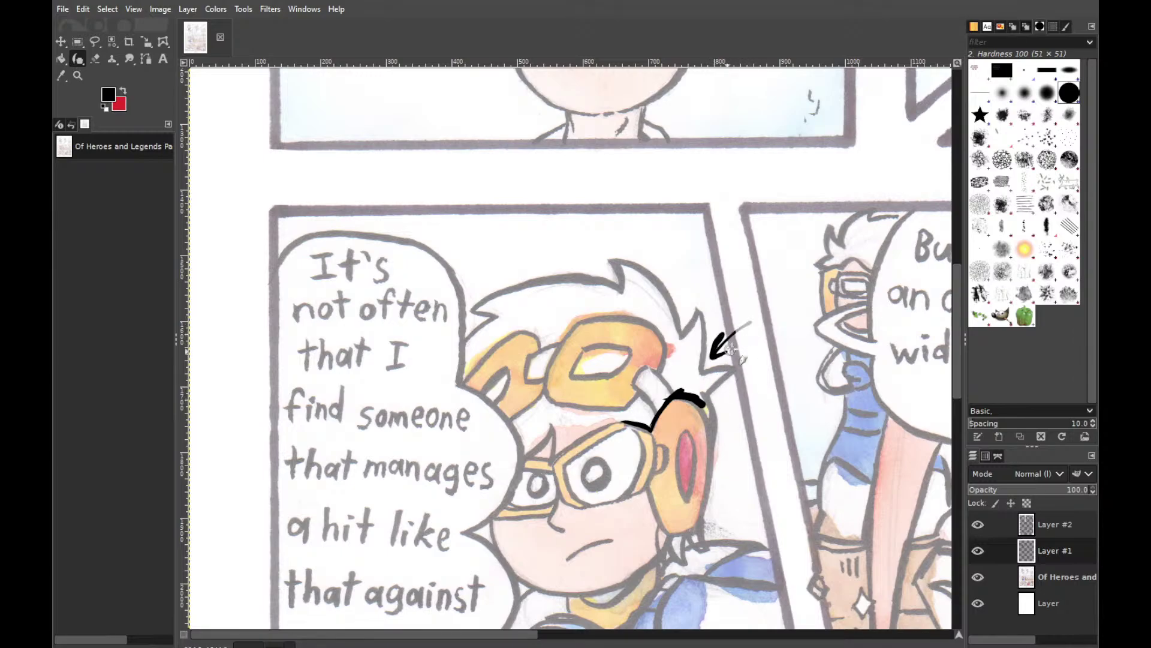
{"action": "key", "text": "ctrl+z"}
{"action": "key", "text": "ctrl+z"}
Continue the thick black hair edge down the back of the ear piece
{"action": "left_click_drag", "start_coordinate": [956, 367], "coordinate": [955, 402]}
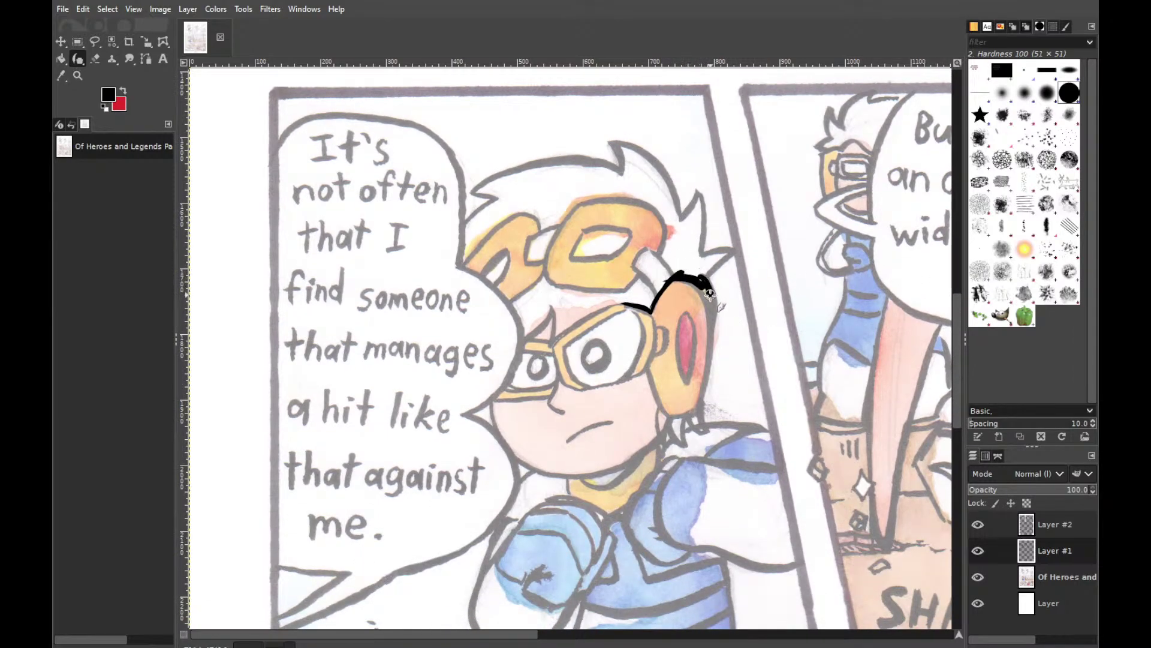
{"action": "left_click_drag", "start_coordinate": [701, 275], "coordinate": [715, 318]}
{"action": "key", "text": "ctrl+z"}
{"action": "mouse_move", "coordinate": [728, 339]}
{"action": "left_mouse_down"}
{"action": "mouse_move", "coordinate": [684, 328]}
{"action": "mouse_move", "coordinate": [697, 336]}
{"action": "left_mouse_up"}
{"action": "key", "text": "ctrl+z"}
{"action": "mouse_move", "coordinate": [709, 307]}
{"action": "left_mouse_down"}
{"action": "mouse_move", "coordinate": [690, 278]}
{"action": "mouse_move", "coordinate": [702, 286]}
{"action": "mouse_move", "coordinate": [712, 314]}
{"action": "mouse_move", "coordinate": [705, 294]}
{"action": "mouse_move", "coordinate": [671, 279]}
{"action": "mouse_move", "coordinate": [706, 291]}
{"action": "mouse_move", "coordinate": [672, 276]}
{"action": "mouse_move", "coordinate": [712, 289]}
{"action": "left_mouse_up"}
{"action": "mouse_move", "coordinate": [701, 290]}
{"action": "left_mouse_down"}
{"action": "mouse_move", "coordinate": [678, 279]}
{"action": "mouse_move", "coordinate": [699, 280]}
{"action": "mouse_move", "coordinate": [711, 312]}
{"action": "left_mouse_up"}
{"action": "left_click_drag", "start_coordinate": [705, 282], "coordinate": [712, 303]}
{"action": "left_click_drag", "start_coordinate": [733, 249], "coordinate": [708, 270]}
{"action": "key", "text": "ctrl+z"}
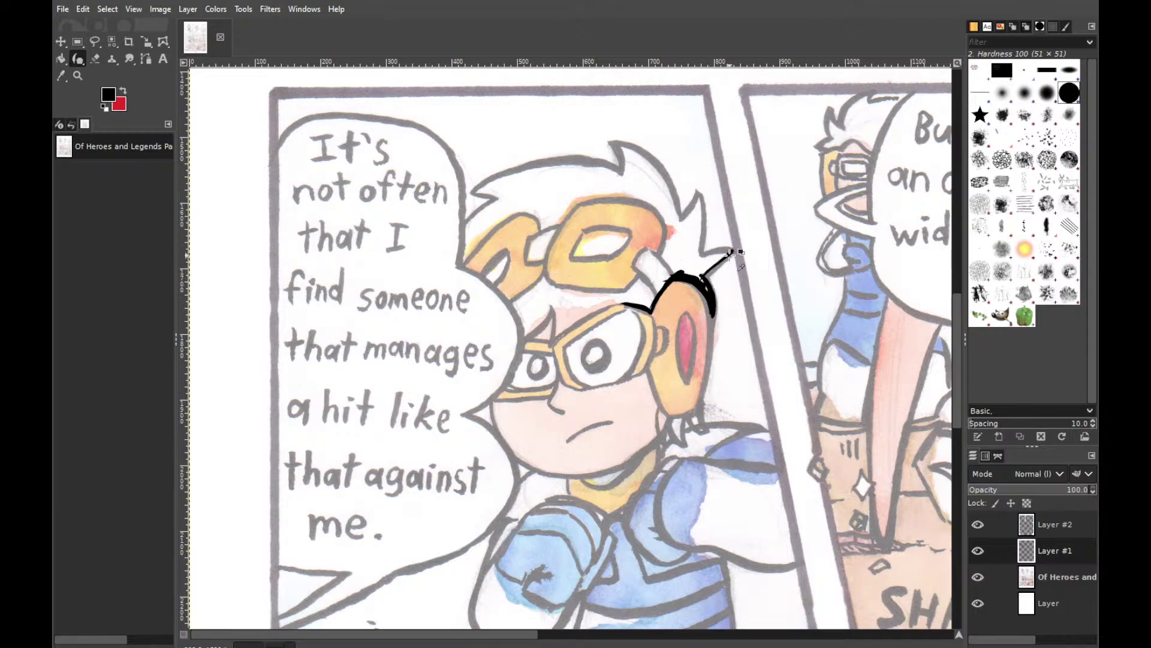
{"action": "key", "text": "ctrl+z"}
{"action": "mouse_move", "coordinate": [794, 296]}
{"action": "left_mouse_down"}
{"action": "mouse_move", "coordinate": [840, 292]}
{"action": "mouse_move", "coordinate": [828, 286]}
{"action": "mouse_move", "coordinate": [815, 316]}
{"action": "left_mouse_up"}
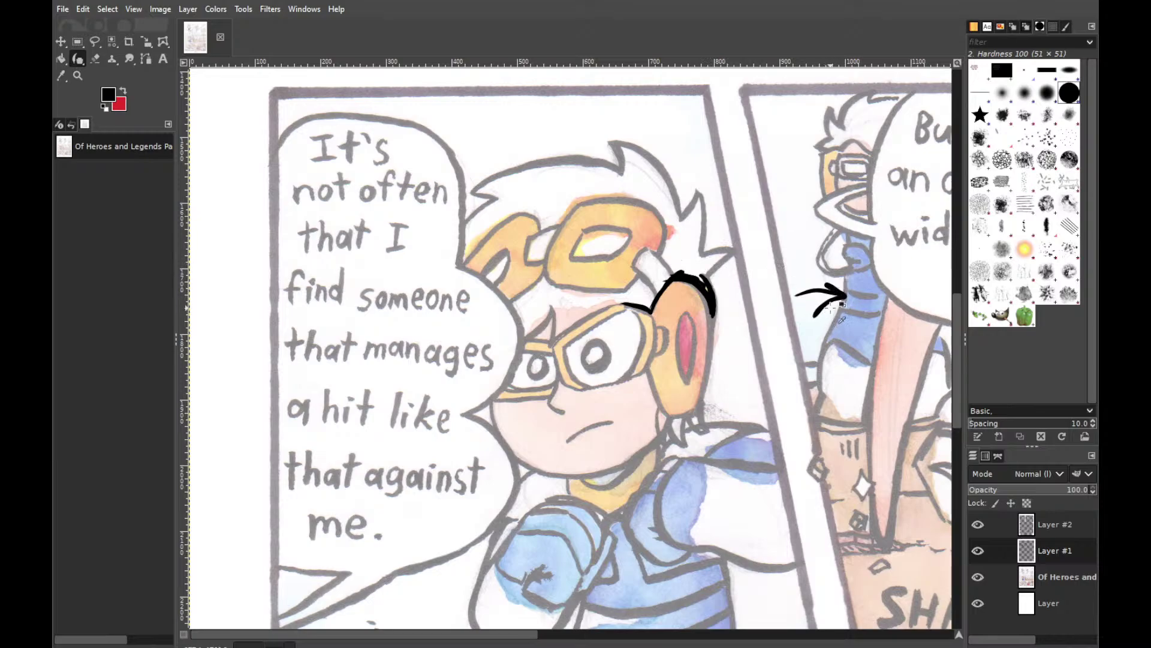
{"action": "key", "text": "ctrl+z"}
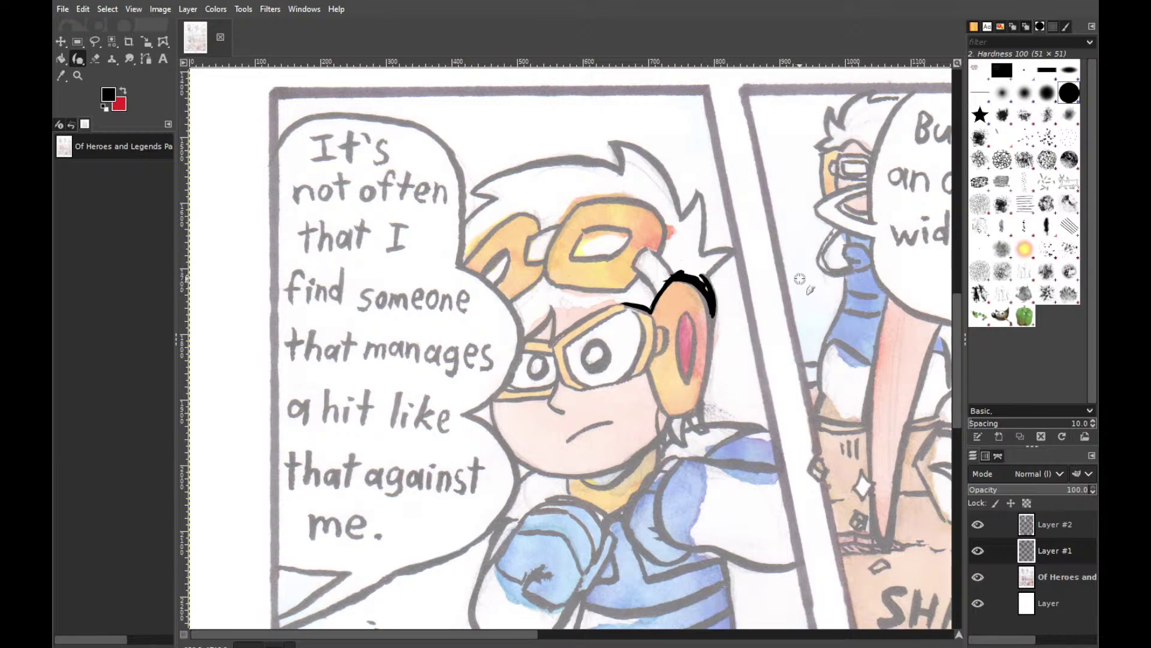
Ink both edges of the pointed hair spike sticking out behind the ear piece
{"action": "left_click", "coordinate": [731, 251], "text": "shift"}
{"action": "key", "text": "ctrl+z"}
{"action": "left_click_drag", "start_coordinate": [729, 255], "coordinate": [702, 278]}
{"action": "key", "text": "ctrl+z"}
{"action": "left_click", "coordinate": [739, 250], "text": "shift"}
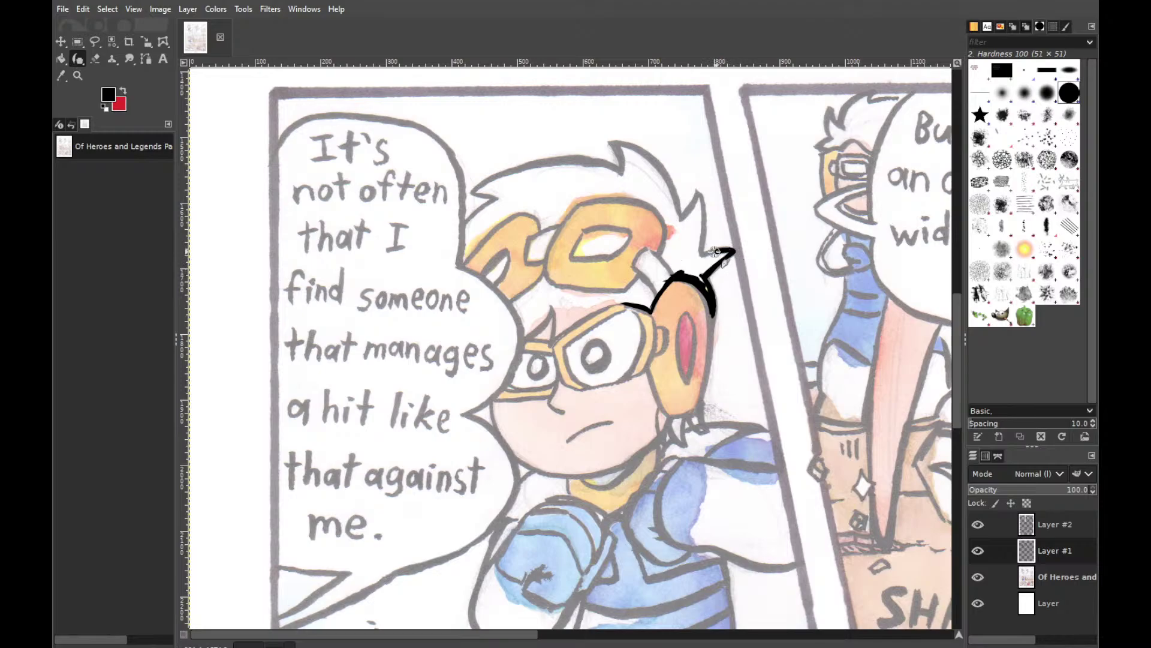
{"action": "left_click_drag", "start_coordinate": [726, 250], "coordinate": [693, 262]}
Try to ink the inner edge of the upright hair spike above the ear piece
{"action": "left_click_drag", "start_coordinate": [697, 190], "coordinate": [701, 221]}
{"action": "key", "text": "ctrl+z"}
{"action": "left_click_drag", "start_coordinate": [699, 193], "coordinate": [706, 245]}
{"action": "key", "text": "ctrl+z"}
{"action": "key", "text": "ctrl+z"}
{"action": "left_click_drag", "start_coordinate": [698, 195], "coordinate": [700, 256]}
{"action": "key", "text": "ctrl+z"}
{"action": "left_click_drag", "start_coordinate": [799, 290], "coordinate": [833, 289]}
{"action": "left_click_drag", "start_coordinate": [823, 280], "coordinate": [826, 299]}
{"action": "key", "text": "ctrl+z"}
{"action": "left_click_drag", "start_coordinate": [958, 315], "coordinate": [952, 336]}
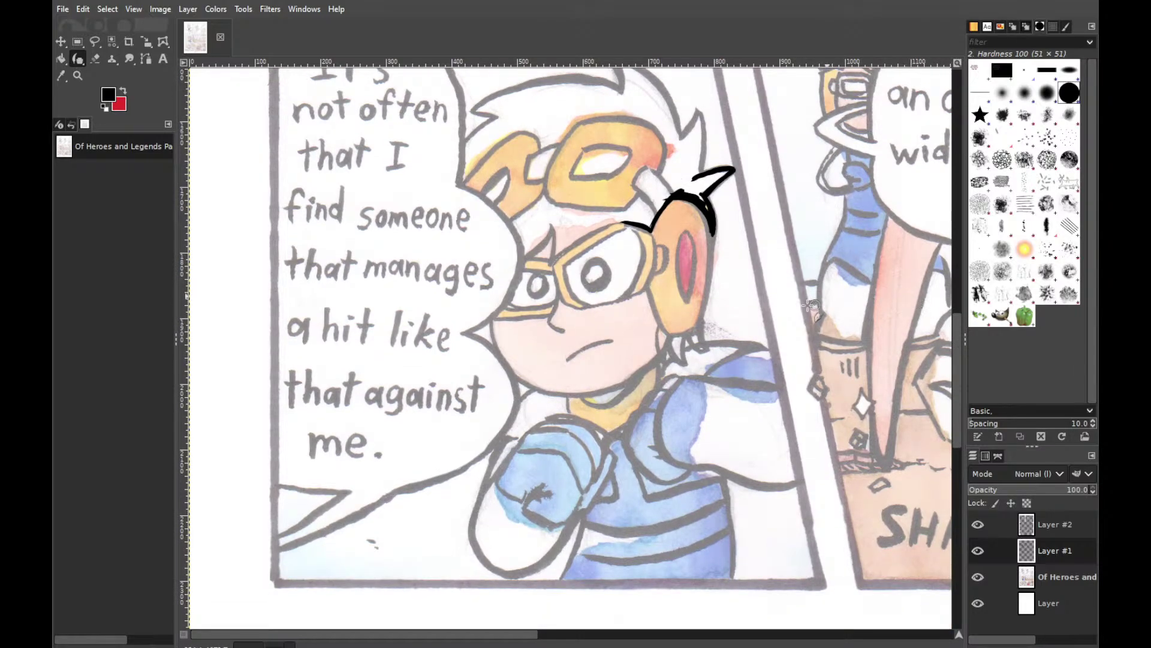
{"action": "mouse_move", "coordinate": [743, 308]}
{"action": "left_mouse_down"}
{"action": "mouse_move", "coordinate": [721, 350]}
{"action": "mouse_move", "coordinate": [752, 359]}
{"action": "left_mouse_up"}
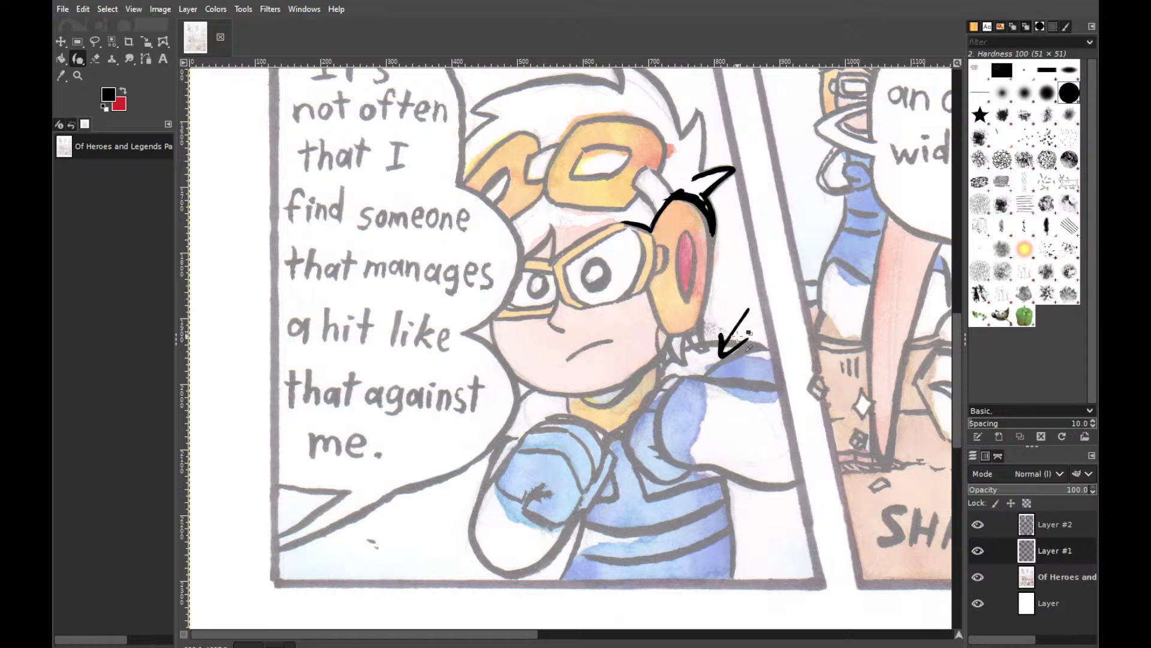
{"action": "key", "text": "ctrl+z"}
{"action": "key", "text": "ctrl+z"}
{"action": "mouse_move", "coordinate": [742, 305]}
{"action": "left_mouse_down"}
{"action": "mouse_move", "coordinate": [715, 354]}
{"action": "mouse_move", "coordinate": [749, 356]}
{"action": "left_mouse_up"}
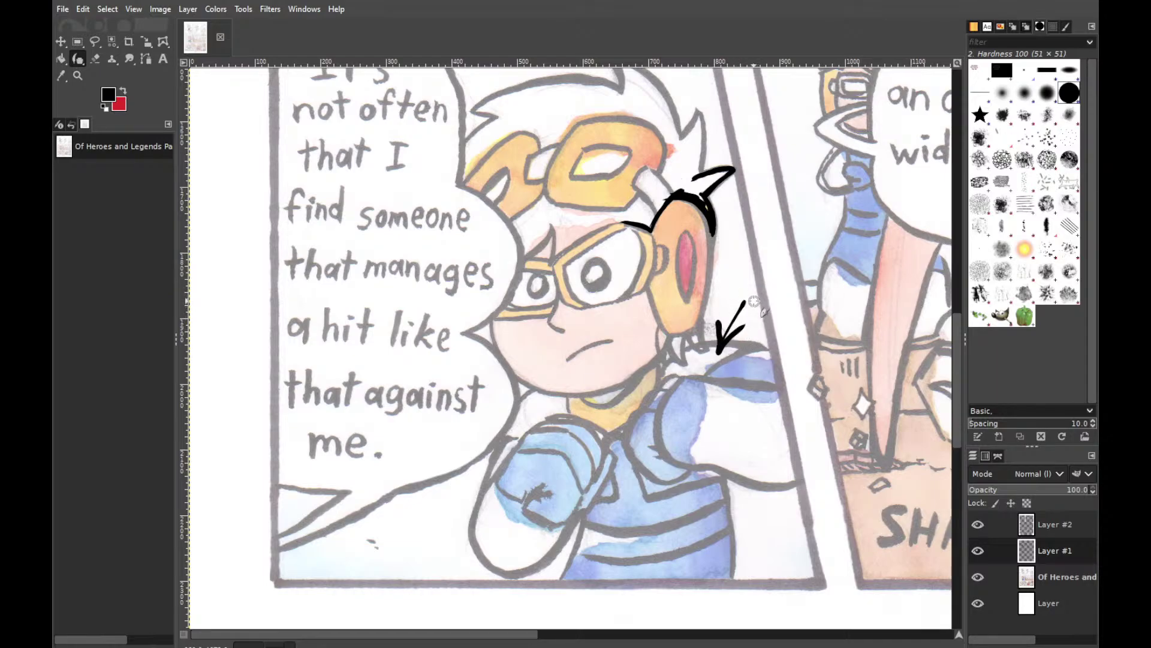
{"action": "key", "text": "ctrl+z"}
{"action": "key", "text": "ctrl+z"}
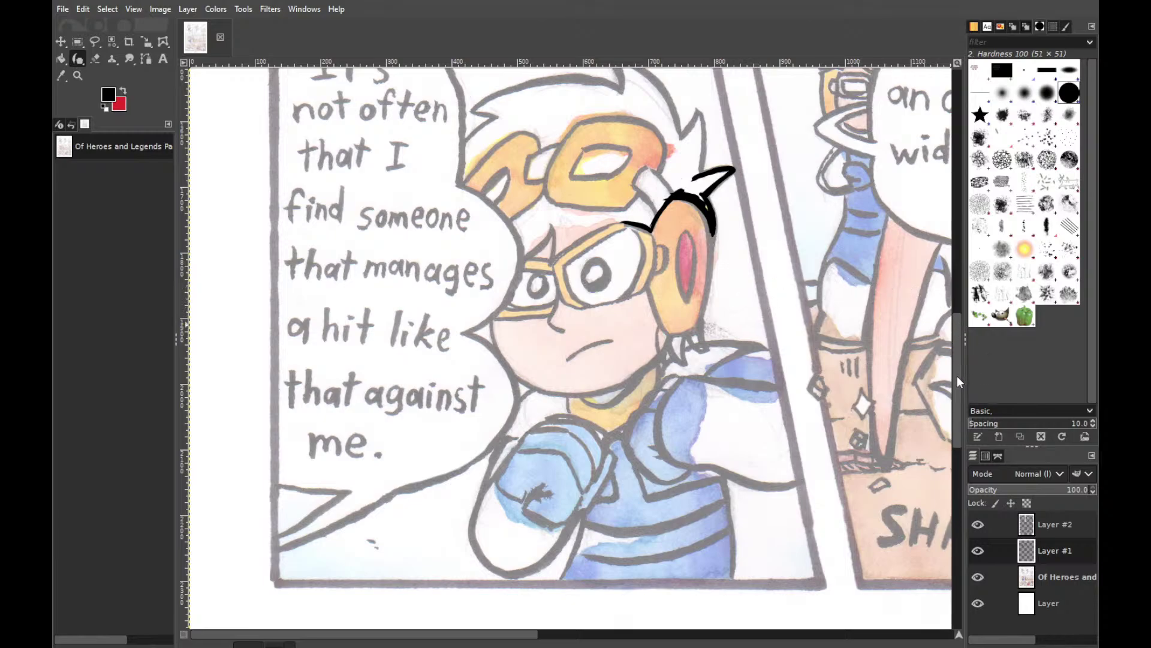
Ink the hairline along the upper rim of the goggles, from the brow to the ear piece
{"action": "left_click_drag", "start_coordinate": [957, 376], "coordinate": [963, 357]}
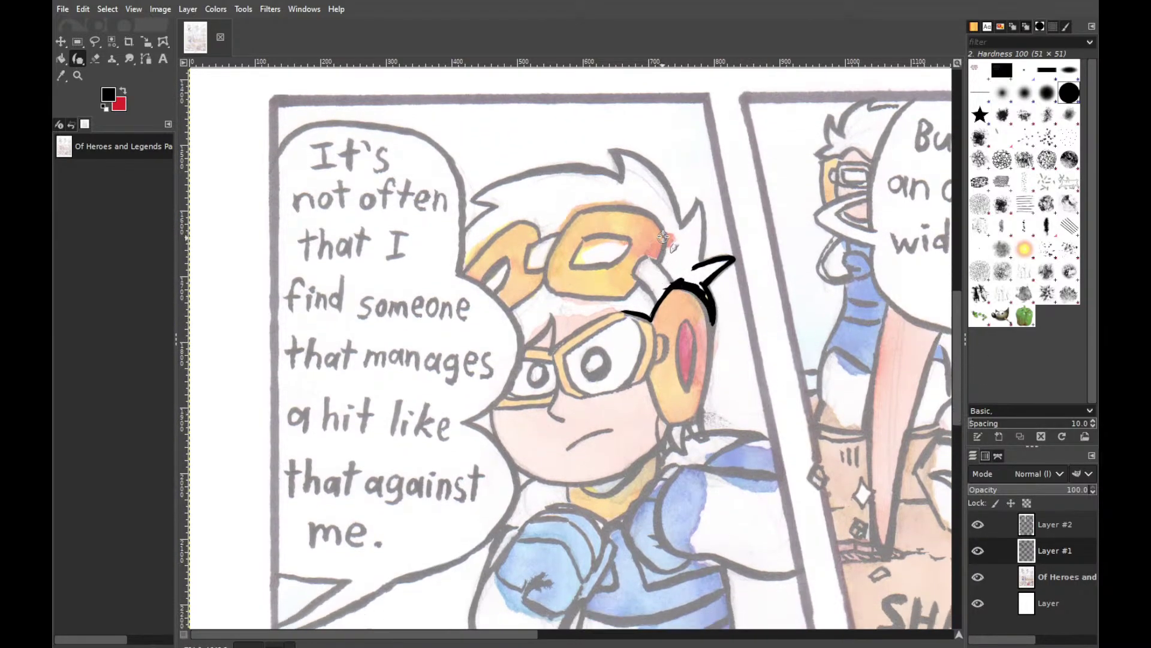
{"action": "left_click_drag", "start_coordinate": [667, 242], "coordinate": [638, 294]}
{"action": "key", "text": "ctrl+z"}
{"action": "left_click_drag", "start_coordinate": [550, 352], "coordinate": [568, 331]}
{"action": "key", "text": "ctrl+z"}
{"action": "left_click_drag", "start_coordinate": [550, 353], "coordinate": [628, 310]}
{"action": "key", "text": "ctrl+z"}
{"action": "mouse_move", "coordinate": [556, 345]}
{"action": "left_mouse_down"}
{"action": "mouse_move", "coordinate": [612, 308]}
{"action": "mouse_move", "coordinate": [648, 321]}
{"action": "mouse_move", "coordinate": [600, 313]}
{"action": "mouse_move", "coordinate": [636, 317]}
{"action": "mouse_move", "coordinate": [577, 329]}
{"action": "mouse_move", "coordinate": [641, 320]}
{"action": "mouse_move", "coordinate": [603, 317]}
{"action": "mouse_move", "coordinate": [634, 312]}
{"action": "left_mouse_up"}
{"action": "left_click_drag", "start_coordinate": [584, 326], "coordinate": [551, 349]}
Ink the small pointed bang on the forehead between the goggle lenses
{"action": "left_click_drag", "start_coordinate": [527, 347], "coordinate": [539, 332]}
{"action": "key", "text": "ctrl+z"}
{"action": "key", "text": "ctrl+z"}
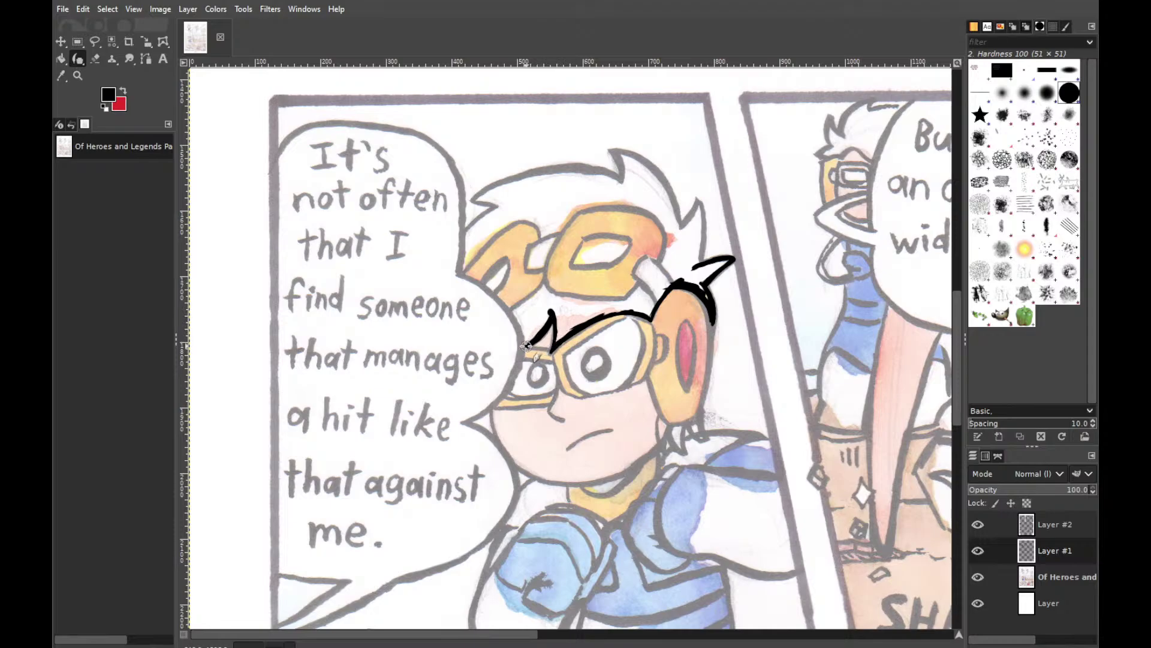
{"action": "mouse_move", "coordinate": [543, 332]}
{"action": "left_mouse_down"}
{"action": "mouse_move", "coordinate": [533, 339]}
{"action": "mouse_move", "coordinate": [549, 305]}
{"action": "left_mouse_up"}
{"action": "key", "text": "ctrl+z"}
Ink the front hair edge beneath its tip and along the speech balloon down to the bang
{"action": "mouse_move", "coordinate": [515, 203]}
{"action": "left_mouse_down"}
{"action": "mouse_move", "coordinate": [466, 231]}
{"action": "mouse_move", "coordinate": [461, 271]}
{"action": "left_mouse_up"}
{"action": "mouse_move", "coordinate": [461, 271]}
{"action": "left_mouse_down"}
{"action": "mouse_move", "coordinate": [493, 284]}
{"action": "mouse_move", "coordinate": [462, 267]}
{"action": "mouse_move", "coordinate": [527, 307]}
{"action": "mouse_move", "coordinate": [483, 285]}
{"action": "mouse_move", "coordinate": [526, 343]}
{"action": "left_mouse_up"}
{"action": "key", "text": "ctrl+z"}
{"action": "key", "text": "ctrl+z"}
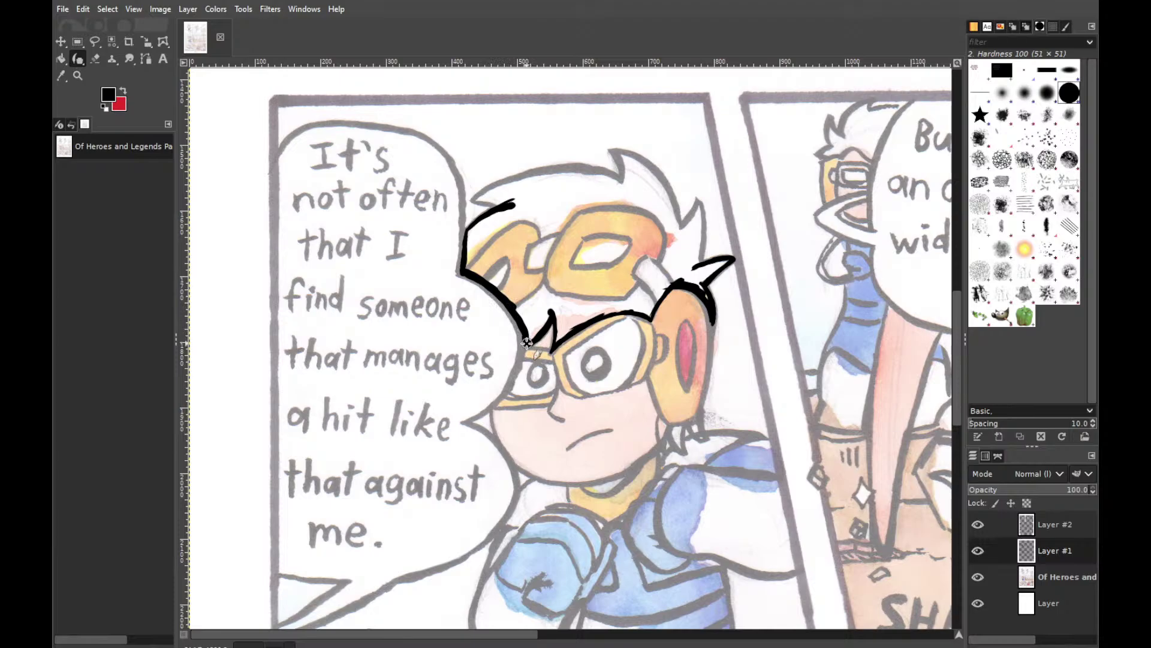
{"action": "key", "text": "shift+e"}
{"action": "key", "text": "p"}
Ink the pointed front tip of the hair beside the speech balloon
{"action": "mouse_move", "coordinate": [476, 199]}
{"action": "left_mouse_down"}
{"action": "mouse_move", "coordinate": [504, 200]}
{"action": "mouse_move", "coordinate": [483, 200]}
{"action": "mouse_move", "coordinate": [495, 203]}
{"action": "left_mouse_up"}
{"action": "key", "text": "ctrl+z"}
{"action": "key", "text": "ctrl+z"}
{"action": "key", "text": "ctrl+z"}
{"action": "left_click_drag", "start_coordinate": [496, 185], "coordinate": [542, 171]}
{"action": "key", "text": "ctrl+z"}
{"action": "mouse_move", "coordinate": [629, 190]}
{"action": "left_mouse_down"}
{"action": "mouse_move", "coordinate": [593, 171]}
{"action": "mouse_move", "coordinate": [552, 166]}
{"action": "left_mouse_up"}
{"action": "key", "text": "ctrl+z"}
{"action": "left_click_drag", "start_coordinate": [483, 192], "coordinate": [528, 173]}
{"action": "key", "text": "ctrl+z"}
{"action": "left_click_drag", "start_coordinate": [474, 201], "coordinate": [514, 179]}
{"action": "key", "text": "ctrl+z"}
{"action": "mouse_move", "coordinate": [682, 193]}
{"action": "left_mouse_down"}
{"action": "mouse_move", "coordinate": [665, 213]}
{"action": "mouse_move", "coordinate": [664, 199]}
{"action": "mouse_move", "coordinate": [682, 212]}
{"action": "mouse_move", "coordinate": [583, 344]}
{"action": "mouse_move", "coordinate": [585, 282]}
{"action": "left_mouse_up"}
{"action": "key", "text": "ctrl+z"}
{"action": "left_click_drag", "start_coordinate": [587, 320], "coordinate": [639, 268]}
{"action": "key", "text": "ctrl+z"}
{"action": "key", "text": "ctrl+z"}
{"action": "key", "text": "ctrl+z"}
Ink the top contour of the hair from the front tip to the base of the crown tuft
{"action": "left_click_drag", "start_coordinate": [510, 180], "coordinate": [543, 172]}
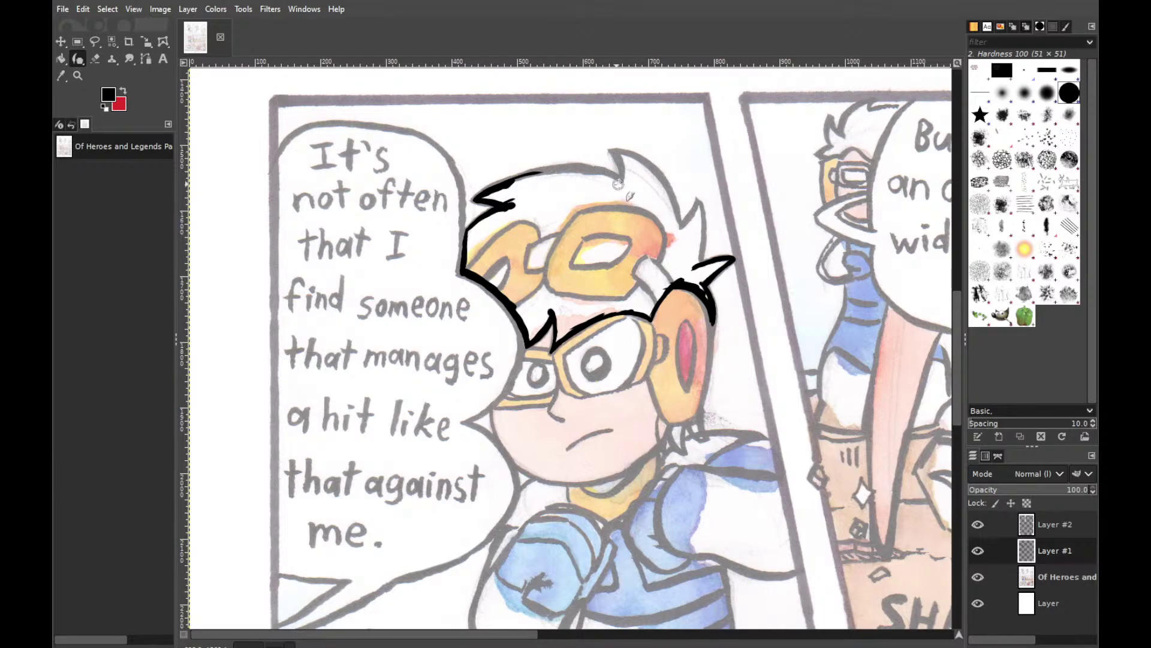
{"action": "left_click_drag", "start_coordinate": [622, 182], "coordinate": [540, 173]}
{"action": "key", "text": "ctrl+z"}
{"action": "left_click_drag", "start_coordinate": [623, 181], "coordinate": [545, 175]}
{"action": "mouse_move", "coordinate": [653, 203]}
{"action": "left_mouse_down"}
{"action": "mouse_move", "coordinate": [614, 244]}
{"action": "mouse_move", "coordinate": [636, 235]}
{"action": "left_mouse_up"}
{"action": "key", "text": "ctrl+z"}
{"action": "left_click_drag", "start_coordinate": [498, 190], "coordinate": [594, 159]}
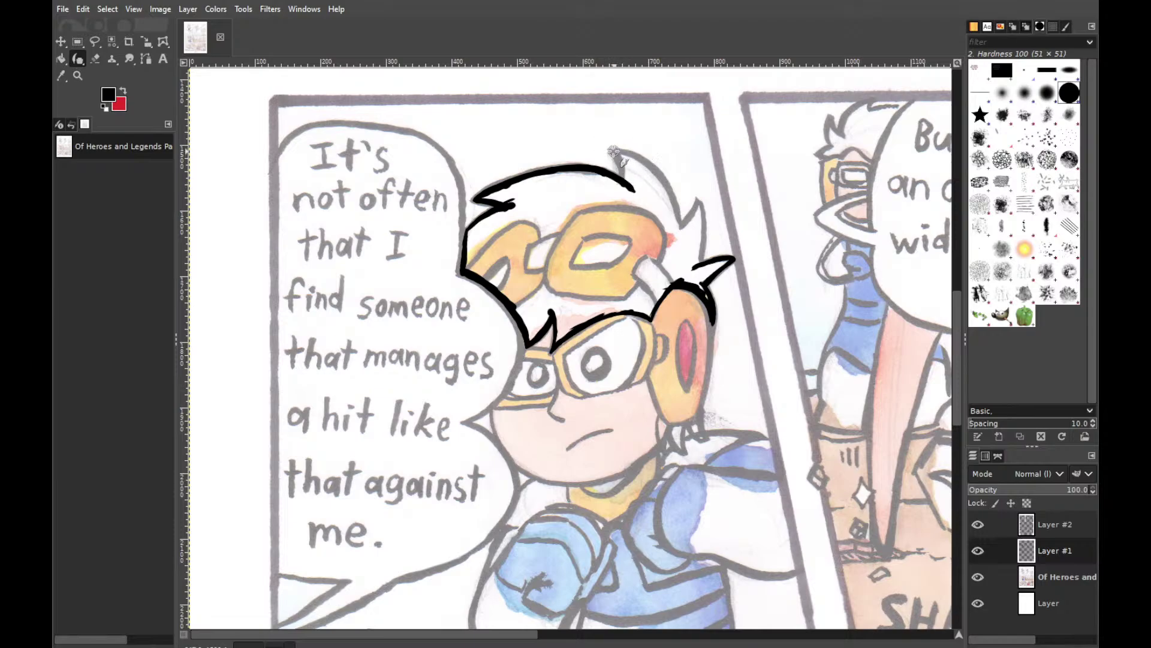
{"action": "key", "text": "ctrl+z"}
Ink the crown tuft's outline and the outer edge of the upright hair spike behind it
{"action": "mouse_move", "coordinate": [613, 152]}
{"action": "left_mouse_down"}
{"action": "mouse_move", "coordinate": [629, 184]}
{"action": "mouse_move", "coordinate": [618, 157]}
{"action": "left_mouse_up"}
{"action": "key", "text": "ctrl+z"}
{"action": "left_click_drag", "start_coordinate": [619, 160], "coordinate": [629, 182]}
{"action": "left_click_drag", "start_coordinate": [680, 229], "coordinate": [649, 173]}
{"action": "key", "text": "ctrl+z"}
{"action": "left_click_drag", "start_coordinate": [681, 237], "coordinate": [670, 204]}
{"action": "key", "text": "ctrl+z"}
{"action": "left_click_drag", "start_coordinate": [660, 174], "coordinate": [683, 211]}
{"action": "left_click_drag", "start_coordinate": [697, 200], "coordinate": [673, 235]}
Handwrite "warahi.deviantart.com/gallery" in black above the goggled character's head
{"action": "mouse_move", "coordinate": [439, 112]}
{"action": "left_mouse_down"}
{"action": "mouse_move", "coordinate": [477, 128]}
{"action": "mouse_move", "coordinate": [510, 113]}
{"action": "mouse_move", "coordinate": [512, 127]}
{"action": "mouse_move", "coordinate": [608, 115]}
{"action": "mouse_move", "coordinate": [607, 129]}
{"action": "mouse_move", "coordinate": [627, 112]}
{"action": "mouse_move", "coordinate": [625, 133]}
{"action": "mouse_move", "coordinate": [622, 114]}
{"action": "mouse_move", "coordinate": [644, 115]}
{"action": "mouse_move", "coordinate": [648, 129]}
{"action": "mouse_move", "coordinate": [672, 114]}
{"action": "mouse_move", "coordinate": [668, 124]}
{"action": "mouse_move", "coordinate": [694, 134]}
{"action": "mouse_move", "coordinate": [715, 121]}
{"action": "mouse_move", "coordinate": [705, 132]}
{"action": "mouse_move", "coordinate": [742, 139]}
{"action": "mouse_move", "coordinate": [737, 150]}
{"action": "mouse_move", "coordinate": [785, 144]}
{"action": "left_mouse_up"}
{"action": "left_click", "coordinate": [524, 107]}
{"action": "left_click", "coordinate": [534, 125]}
{"action": "left_click", "coordinate": [679, 131]}
{"action": "mouse_move", "coordinate": [802, 117]}
{"action": "left_mouse_down"}
{"action": "mouse_move", "coordinate": [794, 144]}
{"action": "mouse_move", "coordinate": [817, 143]}
{"action": "mouse_move", "coordinate": [825, 128]}
{"action": "left_mouse_up"}
{"action": "left_click_drag", "start_coordinate": [825, 127], "coordinate": [842, 142]}
{"action": "left_click_drag", "start_coordinate": [858, 125], "coordinate": [829, 152]}
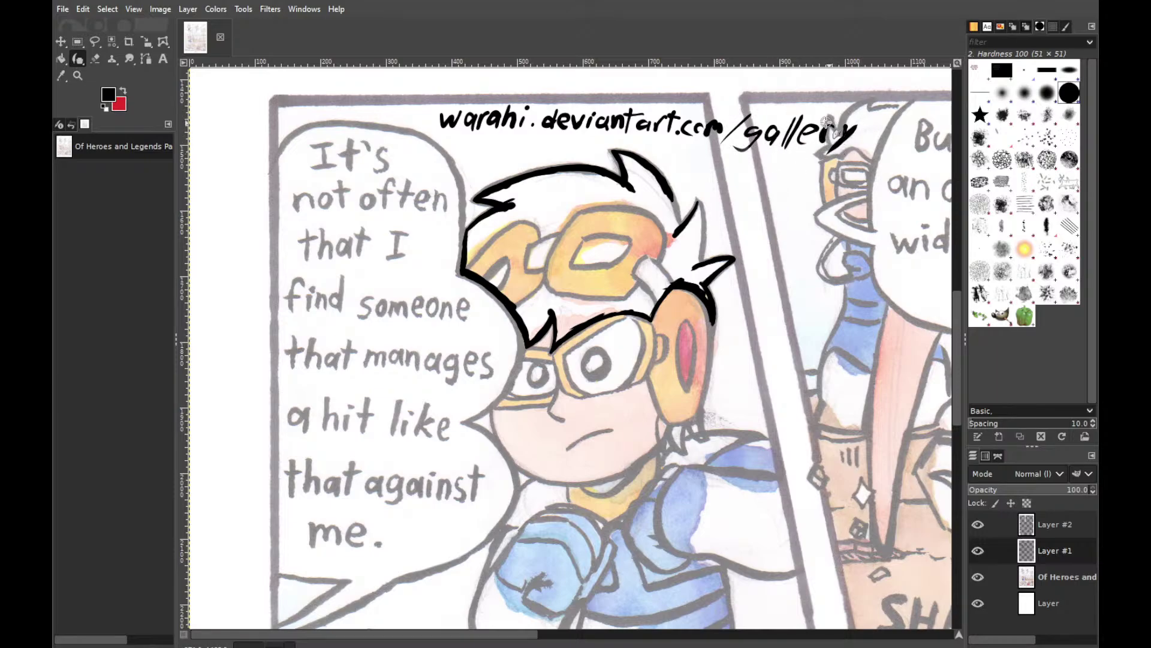
Undo all the strokes of the handwritten gallery address above the goggled character's head
{"action": "key", "text": "ctrl+z"}
{"action": "key", "text": "ctrl+z"}
{"action": "key", "text": "ctrl+z"}
{"action": "key", "text": "ctrl+z"}
{"action": "key", "text": "ctrl+z"}
{"action": "key", "text": "ctrl+z"}
{"action": "key", "text": "ctrl+z"}
{"action": "key", "text": "ctrl+z"}
{"action": "key", "text": "ctrl+z"}
{"action": "key", "text": "ctrl+z"}
{"action": "key", "text": "ctrl+z"}
{"action": "key", "text": "ctrl+z"}
{"action": "key", "text": "ctrl+z"}
{"action": "key", "text": "ctrl+z"}
{"action": "key", "text": "ctrl+z"}
{"action": "key", "text": "ctrl+z"}
{"action": "key", "text": "ctrl+z"}
{"action": "key", "text": "ctrl+z"}
{"action": "key", "text": "ctrl+z"}
{"action": "key", "text": "ctrl+z"}
{"action": "key", "text": "ctrl+z"}
{"action": "key", "text": "ctrl+z"}
{"action": "key", "text": "ctrl+z"}
{"action": "key", "text": "ctrl+z"}
{"action": "key", "text": "ctrl+z"}
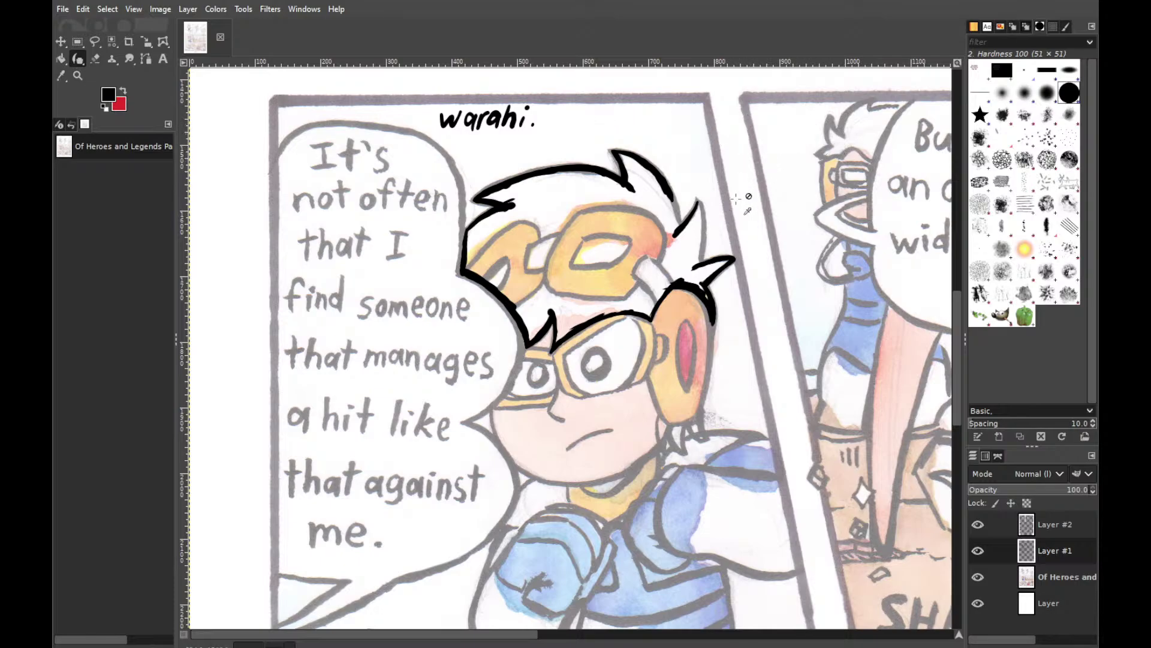
{"action": "key", "text": "ctrl+z"}
{"action": "key", "text": "ctrl+z"}
{"action": "key", "text": "ctrl+z"}
{"action": "key", "text": "ctrl+z"}
{"action": "key", "text": "ctrl+z"}
{"action": "key", "text": "ctrl+z"}
{"action": "key", "text": "ctrl+z"}
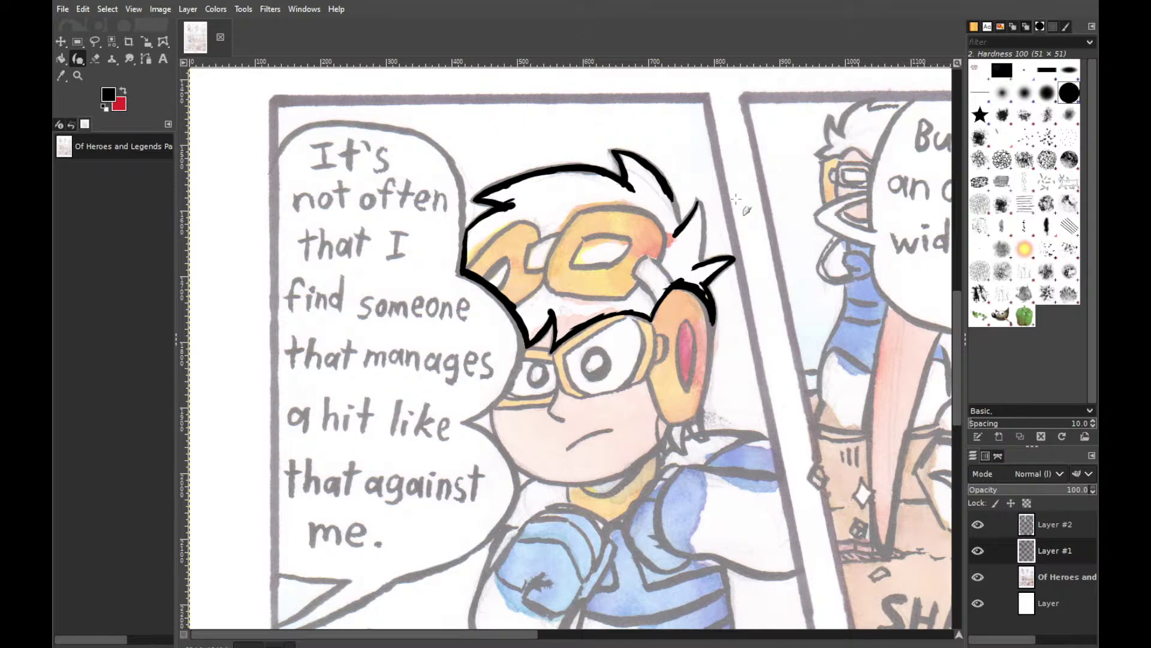
Ink the remaining hair contour along the back spikes to close the outline, and fill the hair solid black
{"action": "left_click_drag", "start_coordinate": [684, 225], "coordinate": [699, 200]}
{"action": "left_click_drag", "start_coordinate": [644, 160], "coordinate": [673, 196]}
{"action": "left_click_drag", "start_coordinate": [647, 163], "coordinate": [678, 205]}
{"action": "left_click_drag", "start_coordinate": [659, 175], "coordinate": [676, 218]}
{"action": "left_click_drag", "start_coordinate": [700, 213], "coordinate": [701, 216]}
{"action": "left_click_drag", "start_coordinate": [698, 202], "coordinate": [700, 233]}
{"action": "left_click_drag", "start_coordinate": [698, 267], "coordinate": [700, 253]}
{"action": "key", "text": "shift+b"}
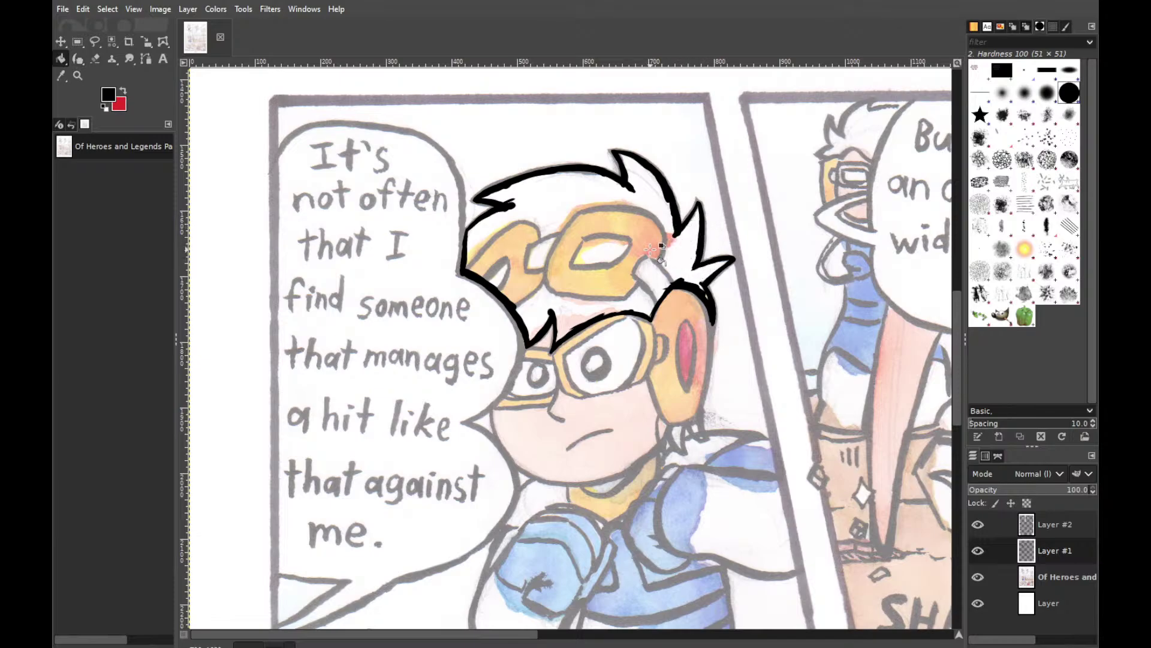
{"action": "left_click", "coordinate": [658, 245]}
Ink the small pointed hair locks hanging below the character's orange ear piece
{"action": "key", "text": "p"}
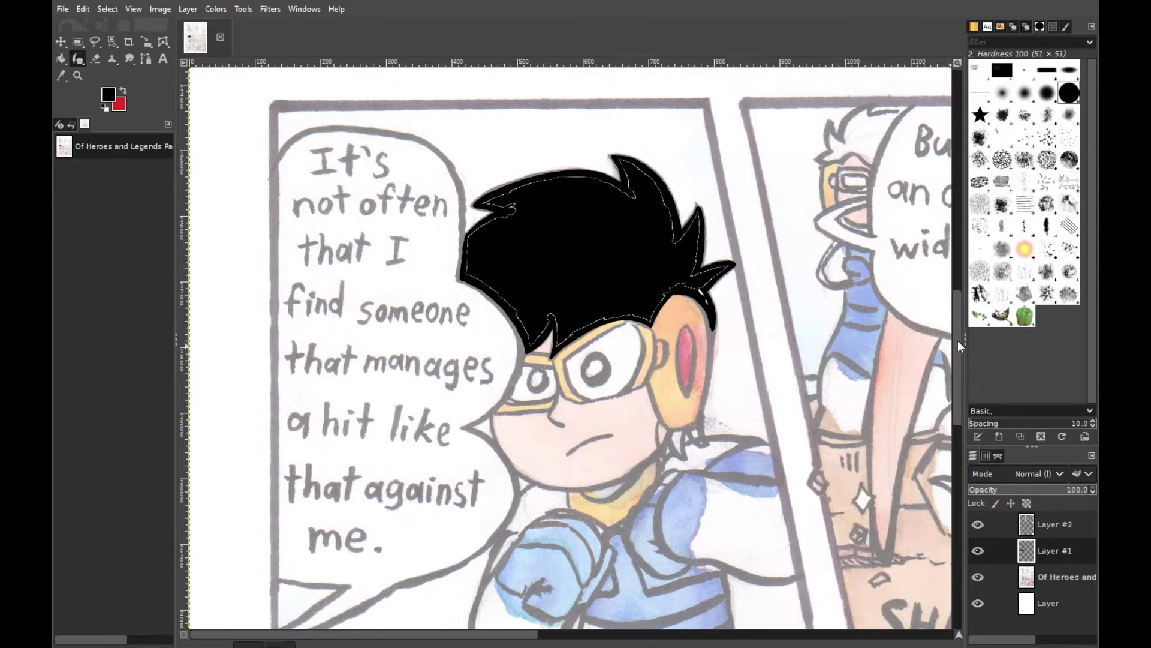
{"action": "left_click_drag", "start_coordinate": [958, 340], "coordinate": [953, 373]}
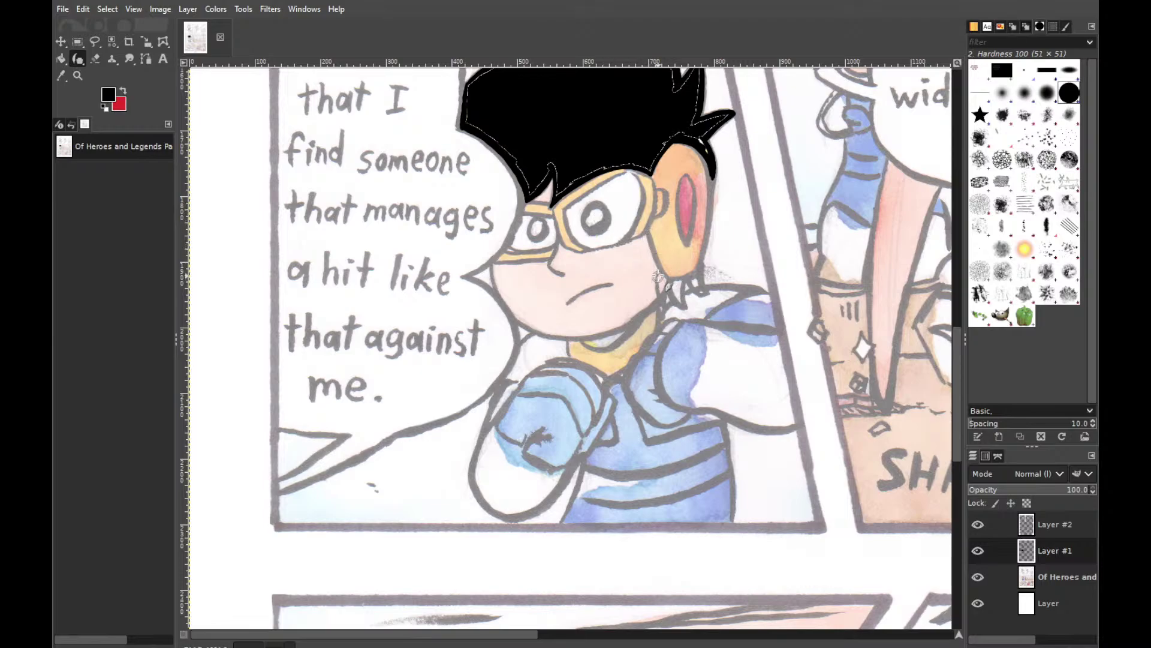
{"action": "left_click_drag", "start_coordinate": [659, 270], "coordinate": [662, 301]}
{"action": "key", "text": "ctrl+z"}
{"action": "key", "text": "ctrl+z"}
{"action": "left_click_drag", "start_coordinate": [660, 273], "coordinate": [663, 278]}
{"action": "mouse_move", "coordinate": [677, 302]}
{"action": "left_mouse_down"}
{"action": "mouse_move", "coordinate": [690, 304]}
{"action": "mouse_move", "coordinate": [674, 299]}
{"action": "left_mouse_up"}
{"action": "mouse_move", "coordinate": [683, 277]}
{"action": "left_mouse_down"}
{"action": "mouse_move", "coordinate": [682, 304]}
{"action": "mouse_move", "coordinate": [694, 275]}
{"action": "left_mouse_up"}
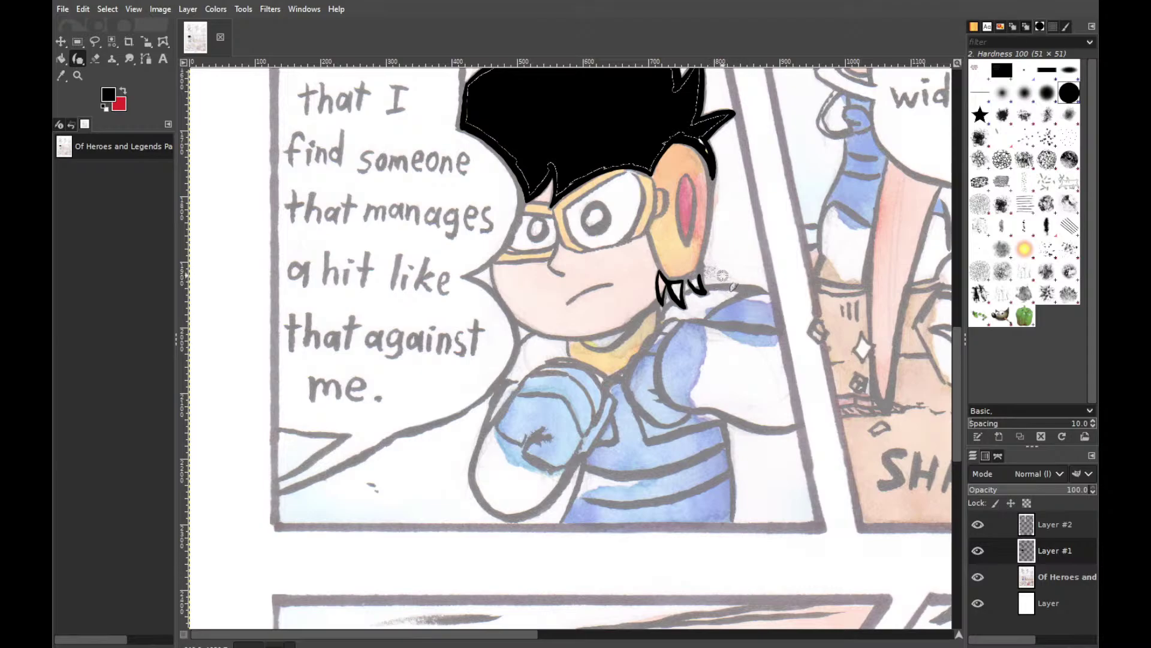
{"action": "left_click_drag", "start_coordinate": [690, 278], "coordinate": [699, 270]}
{"action": "mouse_move", "coordinate": [663, 294]}
{"action": "left_mouse_down"}
{"action": "mouse_move", "coordinate": [675, 291]}
{"action": "mouse_move", "coordinate": [669, 309]}
{"action": "mouse_move", "coordinate": [676, 294]}
{"action": "mouse_move", "coordinate": [684, 303]}
{"action": "left_mouse_up"}
Ink the tapering area between the lower hair locks and the blue shoulder solid black
{"action": "left_click_drag", "start_coordinate": [663, 322], "coordinate": [717, 311]}
{"action": "key", "text": "ctrl+z"}
{"action": "left_click_drag", "start_coordinate": [716, 289], "coordinate": [722, 296]}
{"action": "left_click_drag", "start_coordinate": [712, 302], "coordinate": [728, 297]}
{"action": "left_click_drag", "start_coordinate": [699, 295], "coordinate": [692, 302]}
{"action": "left_click_drag", "start_coordinate": [673, 312], "coordinate": [681, 315]}
{"action": "left_click_drag", "start_coordinate": [665, 314], "coordinate": [659, 326]}
{"action": "mouse_move", "coordinate": [677, 317]}
{"action": "left_mouse_down"}
{"action": "mouse_move", "coordinate": [709, 300]}
{"action": "mouse_move", "coordinate": [685, 312]}
{"action": "left_mouse_up"}
{"action": "left_click_drag", "start_coordinate": [677, 317], "coordinate": [698, 313]}
{"action": "mouse_move", "coordinate": [724, 298]}
{"action": "left_mouse_down"}
{"action": "mouse_move", "coordinate": [692, 313]}
{"action": "mouse_move", "coordinate": [770, 294]}
{"action": "mouse_move", "coordinate": [748, 292]}
{"action": "left_mouse_up"}
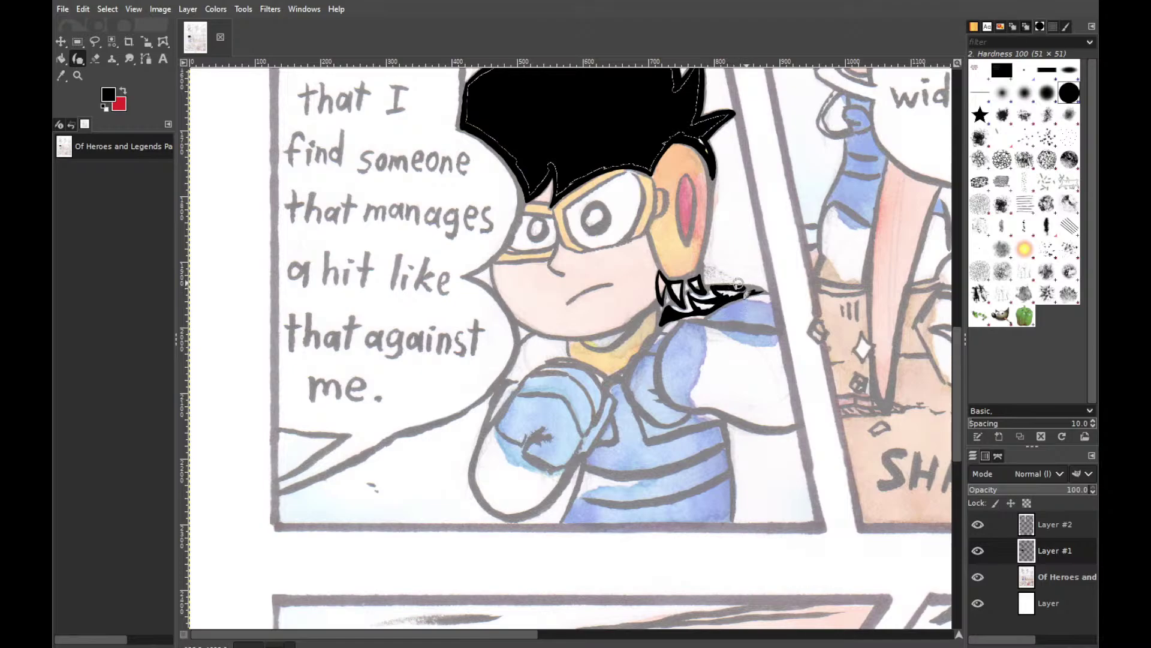
{"action": "left_click_drag", "start_coordinate": [744, 285], "coordinate": [765, 289]}
{"action": "left_click_drag", "start_coordinate": [757, 289], "coordinate": [724, 295]}
Ink the lower, inner and upper edges of the small shape below the chin, beside the speech balloon
{"action": "left_click_drag", "start_coordinate": [531, 366], "coordinate": [557, 353]}
{"action": "key", "text": "ctrl+z"}
{"action": "left_click_drag", "start_coordinate": [522, 378], "coordinate": [555, 353]}
{"action": "left_click_drag", "start_coordinate": [565, 358], "coordinate": [544, 363]}
{"action": "left_click_drag", "start_coordinate": [534, 334], "coordinate": [556, 340]}
{"action": "key", "text": "ctrl+z"}
{"action": "key", "text": "ctrl+z"}
{"action": "left_click_drag", "start_coordinate": [537, 331], "coordinate": [542, 323]}
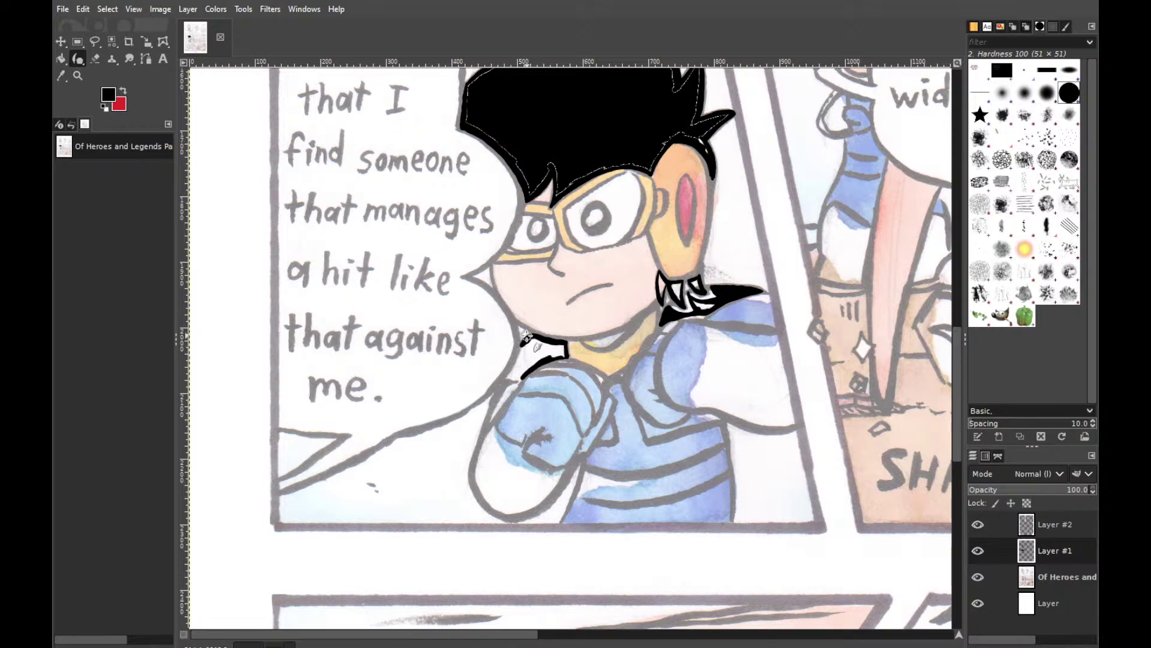
Ink the edge along the speech balloon to close the small shape below the chin and fill it solid black
{"action": "mouse_move", "coordinate": [519, 364]}
{"action": "left_mouse_down"}
{"action": "mouse_move", "coordinate": [522, 343]}
{"action": "mouse_move", "coordinate": [511, 373]}
{"action": "left_mouse_up"}
{"action": "key", "text": "ctrl+z"}
{"action": "mouse_move", "coordinate": [521, 344]}
{"action": "left_mouse_down"}
{"action": "mouse_move", "coordinate": [514, 358]}
{"action": "mouse_move", "coordinate": [522, 349]}
{"action": "left_mouse_up"}
{"action": "left_click_drag", "start_coordinate": [505, 380], "coordinate": [524, 354]}
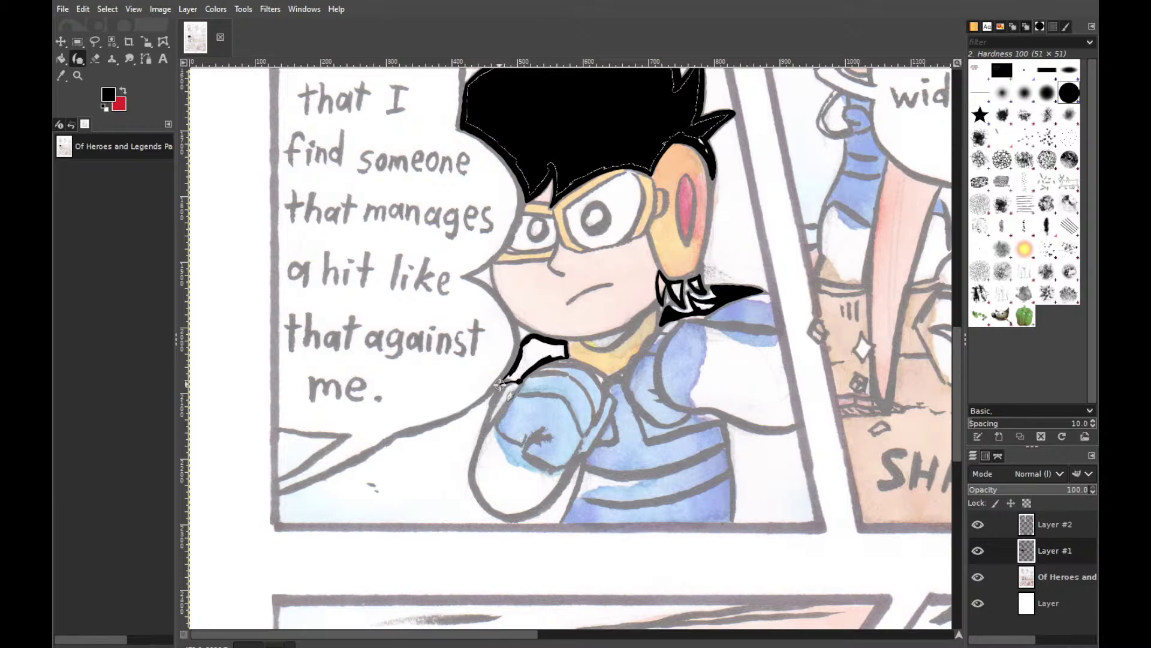
{"action": "mouse_move", "coordinate": [519, 379]}
{"action": "left_mouse_down"}
{"action": "mouse_move", "coordinate": [502, 382]}
{"action": "mouse_move", "coordinate": [518, 370]}
{"action": "left_mouse_up"}
{"action": "key", "text": "shift+b"}
{"action": "left_click", "coordinate": [548, 340]}
Ink the upper curve of the rounded inner edge on the large sleeve shape below the shoulder
{"action": "key", "text": "p"}
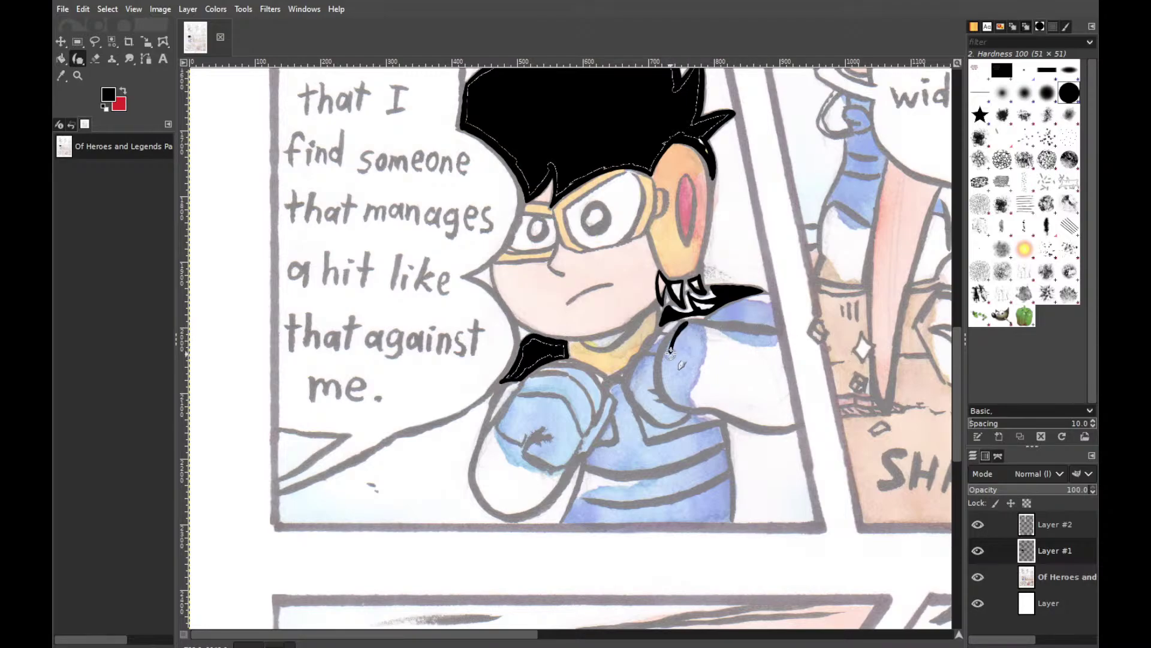
{"action": "left_click_drag", "start_coordinate": [683, 323], "coordinate": [659, 360]}
{"action": "key", "text": "ctrl+z"}
{"action": "key", "text": "ctrl+z"}
{"action": "key", "text": "ctrl+z"}
{"action": "left_click_drag", "start_coordinate": [683, 321], "coordinate": [657, 363]}
{"action": "key", "text": "ctrl+z"}
{"action": "left_click_drag", "start_coordinate": [684, 322], "coordinate": [658, 373]}
{"action": "left_click_drag", "start_coordinate": [678, 329], "coordinate": [659, 374]}
{"action": "key", "text": "ctrl+z"}
{"action": "left_click_drag", "start_coordinate": [684, 322], "coordinate": [658, 371]}
{"action": "key", "text": "ctrl+z"}
{"action": "left_click_drag", "start_coordinate": [684, 322], "coordinate": [658, 372]}
Ink the thick top edge of the large sleeve shape from its curve to the panel border
{"action": "left_click_drag", "start_coordinate": [773, 331], "coordinate": [686, 313]}
{"action": "key", "text": "ctrl+z"}
{"action": "mouse_move", "coordinate": [775, 330]}
{"action": "left_mouse_down"}
{"action": "mouse_move", "coordinate": [721, 321]}
{"action": "mouse_move", "coordinate": [774, 329]}
{"action": "mouse_move", "coordinate": [698, 324]}
{"action": "left_mouse_up"}
{"action": "key", "text": "ctrl+z"}
{"action": "key", "text": "ctrl+z"}
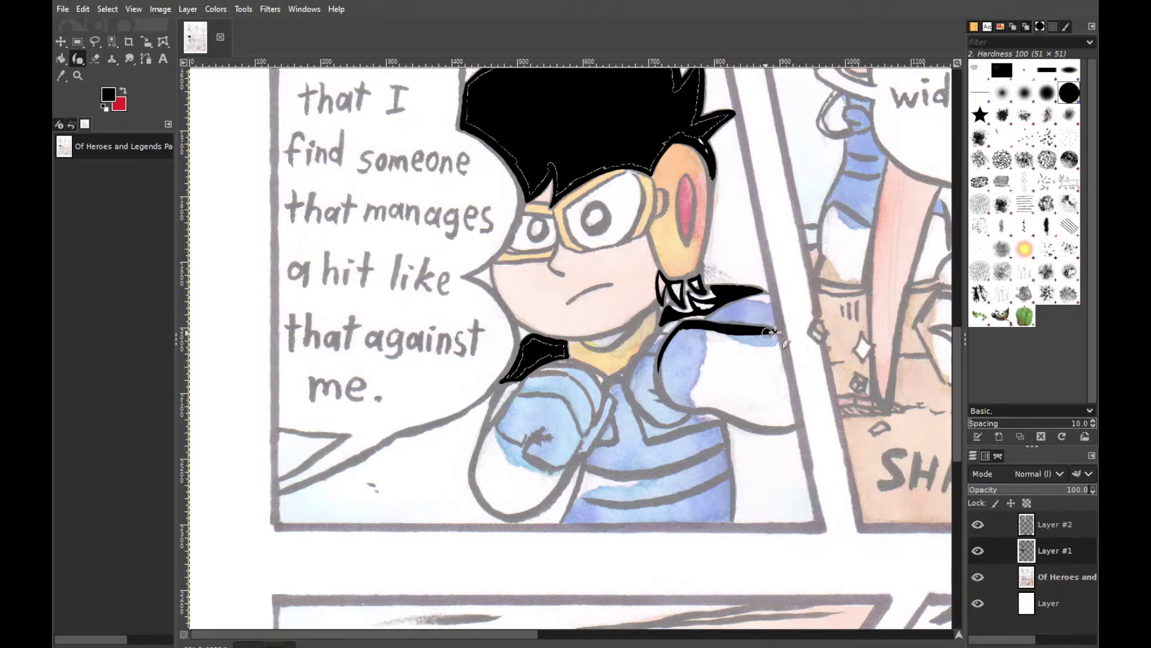
{"action": "mouse_move", "coordinate": [777, 329]}
{"action": "left_mouse_down"}
{"action": "mouse_move", "coordinate": [711, 330]}
{"action": "mouse_move", "coordinate": [771, 332]}
{"action": "left_mouse_up"}
Ink the sleeve shape's edge along the panel border and its lower contour, and fill the shape solid black
{"action": "mouse_move", "coordinate": [738, 332]}
{"action": "left_mouse_down"}
{"action": "mouse_move", "coordinate": [781, 333]}
{"action": "mouse_move", "coordinate": [790, 418]}
{"action": "mouse_move", "coordinate": [782, 366]}
{"action": "mouse_move", "coordinate": [790, 414]}
{"action": "mouse_move", "coordinate": [790, 385]}
{"action": "left_mouse_up"}
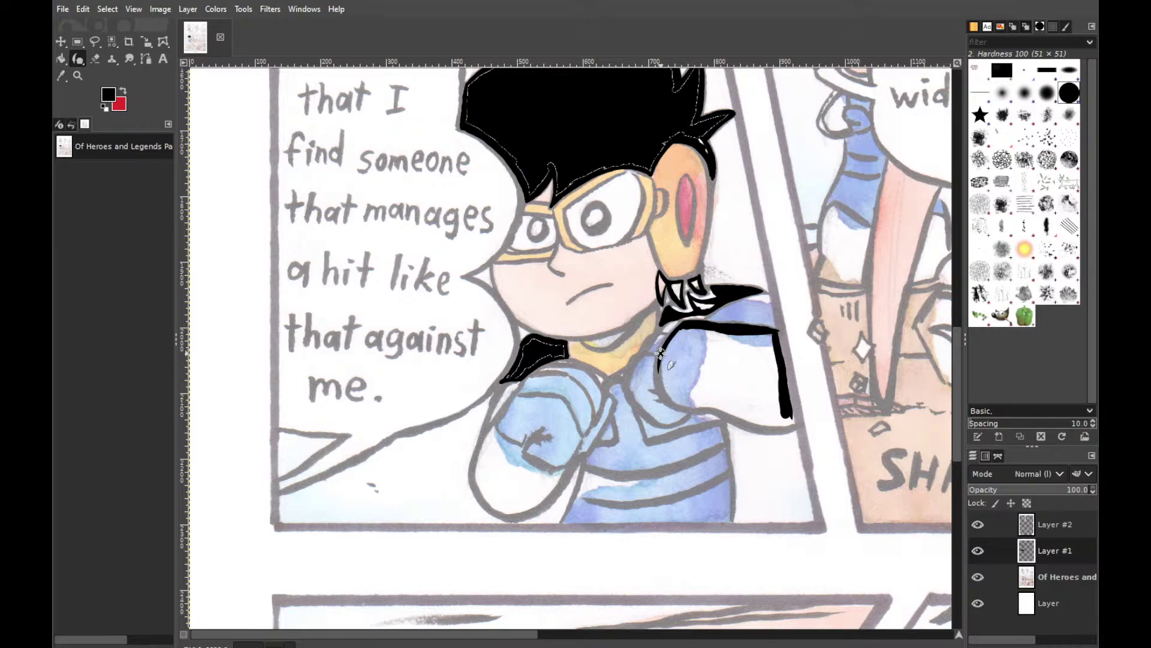
{"action": "mouse_move", "coordinate": [667, 336]}
{"action": "left_mouse_down"}
{"action": "mouse_move", "coordinate": [670, 400]}
{"action": "mouse_move", "coordinate": [749, 413]}
{"action": "mouse_move", "coordinate": [683, 410]}
{"action": "mouse_move", "coordinate": [725, 400]}
{"action": "mouse_move", "coordinate": [707, 408]}
{"action": "mouse_move", "coordinate": [745, 413]}
{"action": "mouse_move", "coordinate": [701, 410]}
{"action": "mouse_move", "coordinate": [756, 428]}
{"action": "mouse_move", "coordinate": [724, 413]}
{"action": "left_mouse_up"}
{"action": "key", "text": "ctrl+z"}
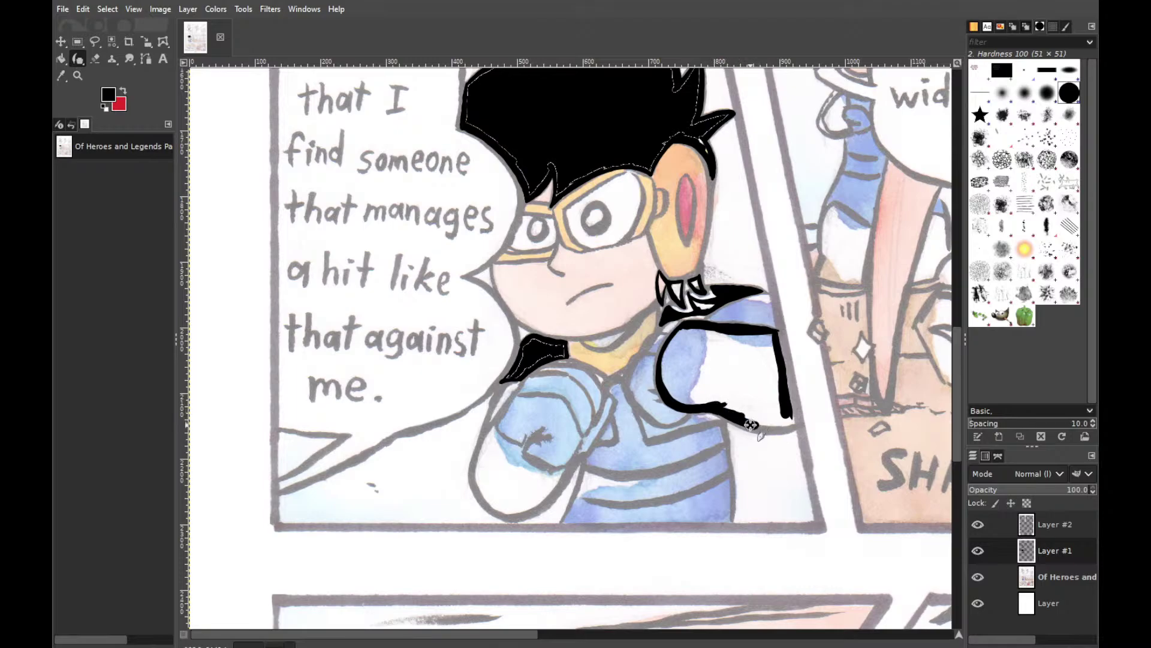
{"action": "mouse_move", "coordinate": [727, 414]}
{"action": "left_mouse_down"}
{"action": "mouse_move", "coordinate": [750, 414]}
{"action": "mouse_move", "coordinate": [718, 406]}
{"action": "mouse_move", "coordinate": [775, 425]}
{"action": "mouse_move", "coordinate": [728, 411]}
{"action": "left_mouse_up"}
{"action": "mouse_move", "coordinate": [775, 428]}
{"action": "left_mouse_down"}
{"action": "mouse_move", "coordinate": [728, 415]}
{"action": "mouse_move", "coordinate": [792, 427]}
{"action": "mouse_move", "coordinate": [780, 363]}
{"action": "left_mouse_up"}
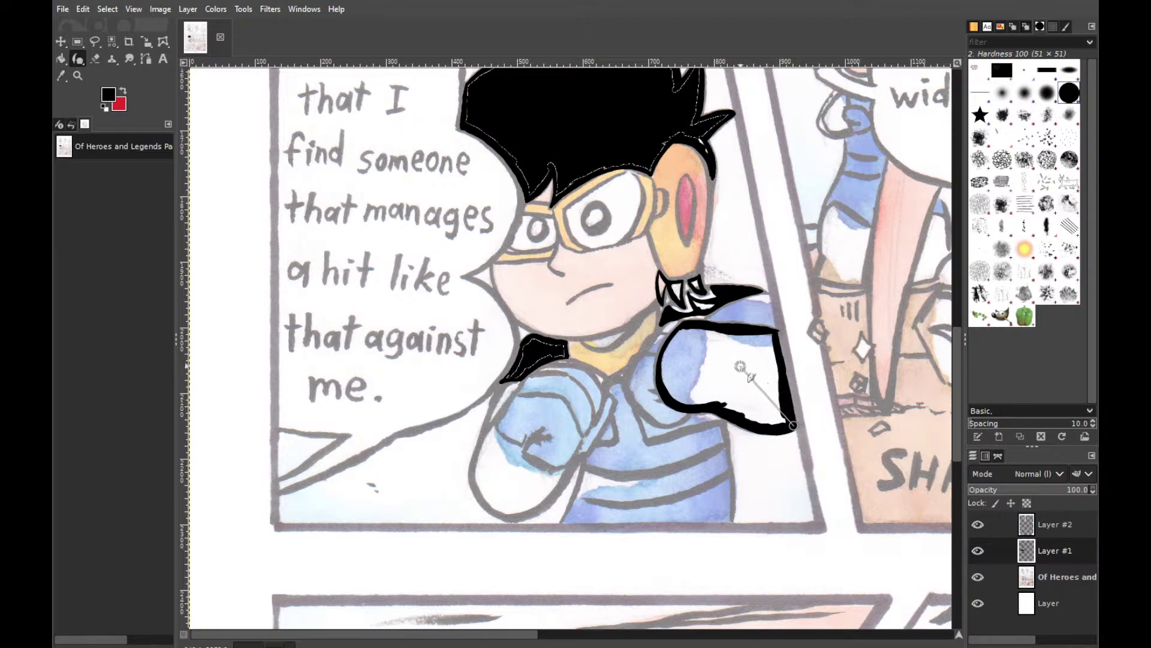
{"action": "key", "text": "shift+b"}
{"action": "left_click", "coordinate": [738, 366]}
Outline and fill in black the angular chest patch under the sleeve and the small triangle beside the fist
{"action": "key", "text": "p"}
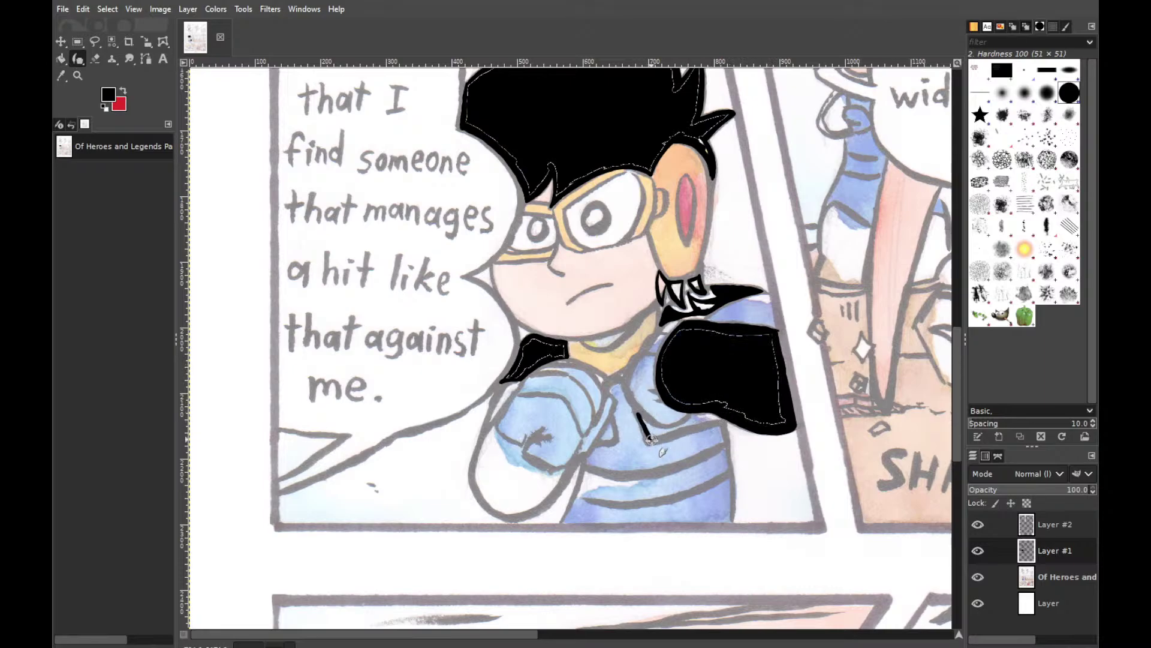
{"action": "mouse_move", "coordinate": [639, 414]}
{"action": "left_mouse_down"}
{"action": "mouse_move", "coordinate": [650, 444]}
{"action": "mouse_move", "coordinate": [725, 427]}
{"action": "mouse_move", "coordinate": [688, 423]}
{"action": "mouse_move", "coordinate": [721, 421]}
{"action": "mouse_move", "coordinate": [693, 414]}
{"action": "mouse_move", "coordinate": [717, 425]}
{"action": "mouse_move", "coordinate": [689, 418]}
{"action": "mouse_move", "coordinate": [698, 415]}
{"action": "mouse_move", "coordinate": [655, 428]}
{"action": "mouse_move", "coordinate": [639, 414]}
{"action": "mouse_move", "coordinate": [693, 425]}
{"action": "left_mouse_up"}
{"action": "key", "text": "shift+b"}
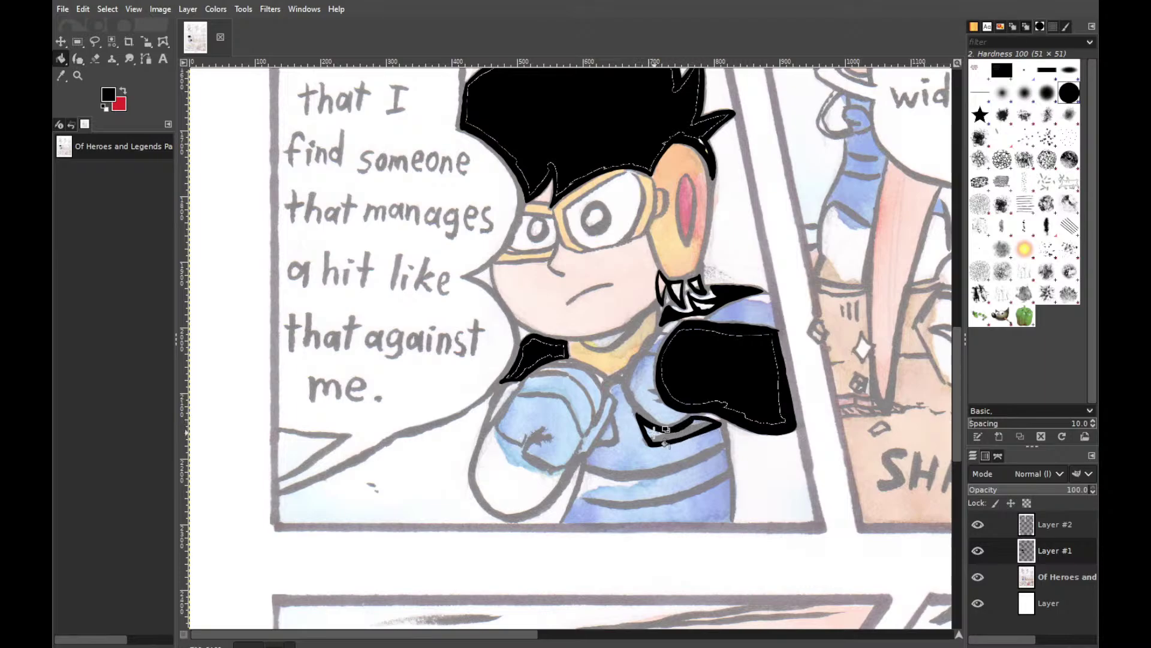
{"action": "key", "text": "p"}
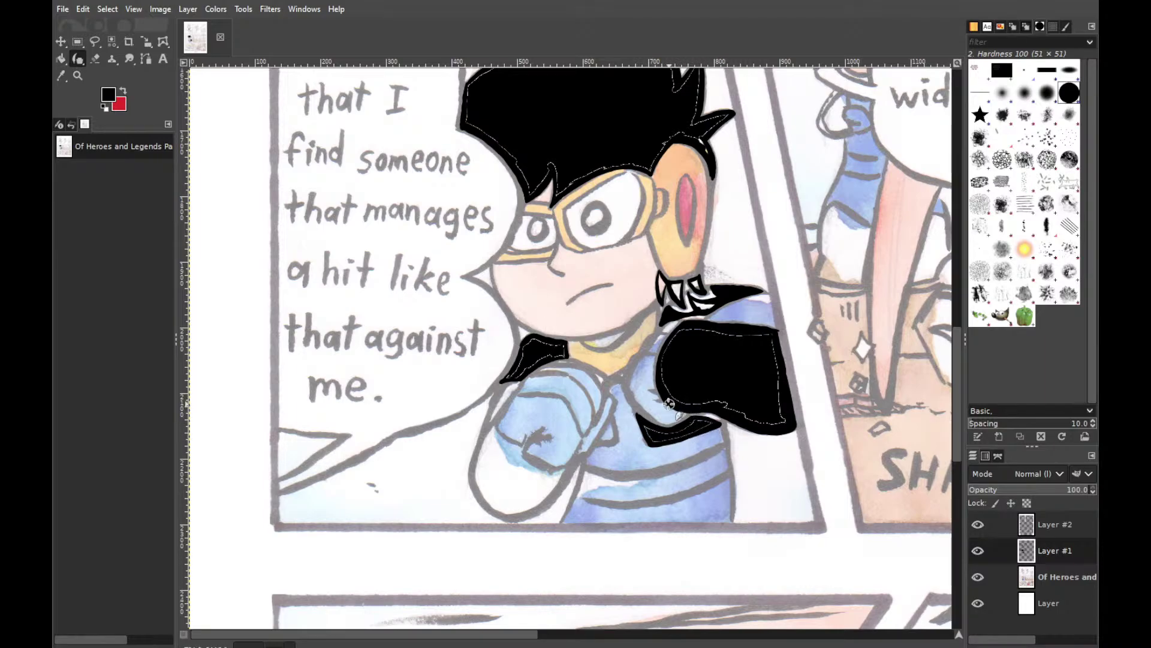
{"action": "key", "text": "ctrl+z"}
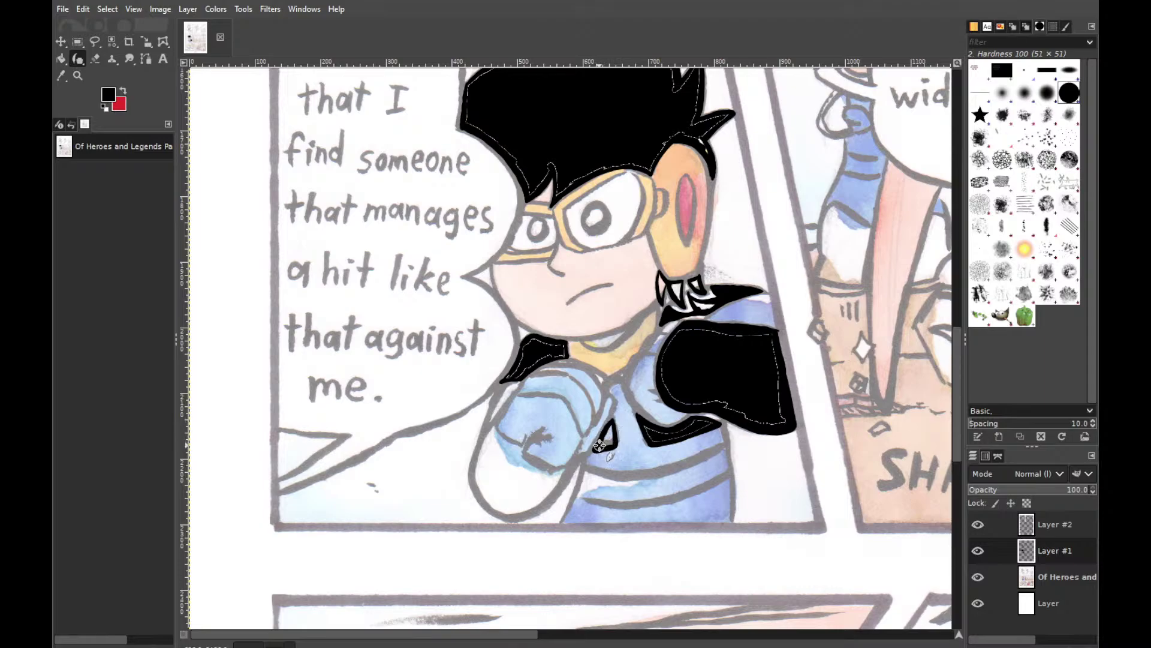
{"action": "key", "text": "shift+b"}
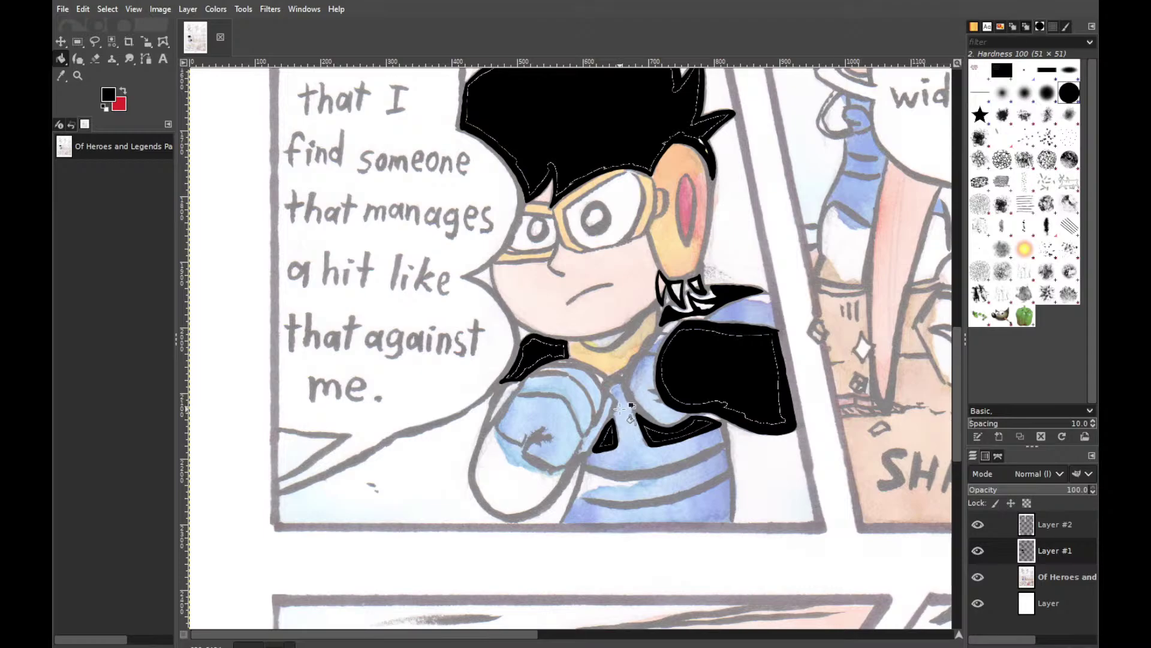
Ink the curved upper edge of the dark band across the character's torso
{"action": "key", "text": "s"}
{"action": "left_click", "coordinate": [724, 445]}
{"action": "left_click", "coordinate": [608, 474], "text": "shift"}
{"action": "key", "text": "ctrl+z"}
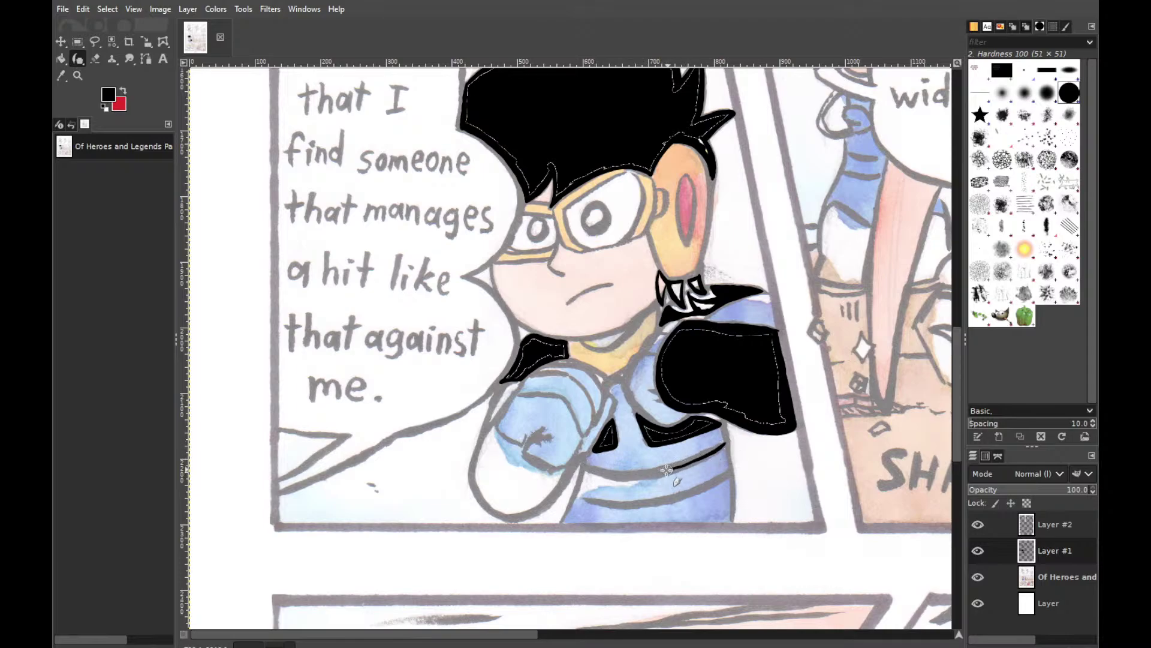
{"action": "left_click_drag", "start_coordinate": [586, 468], "coordinate": [697, 459]}
{"action": "left_click_drag", "start_coordinate": [718, 449], "coordinate": [691, 463]}
{"action": "left_click_drag", "start_coordinate": [602, 480], "coordinate": [649, 473]}
{"action": "key", "text": "ctrl+z"}
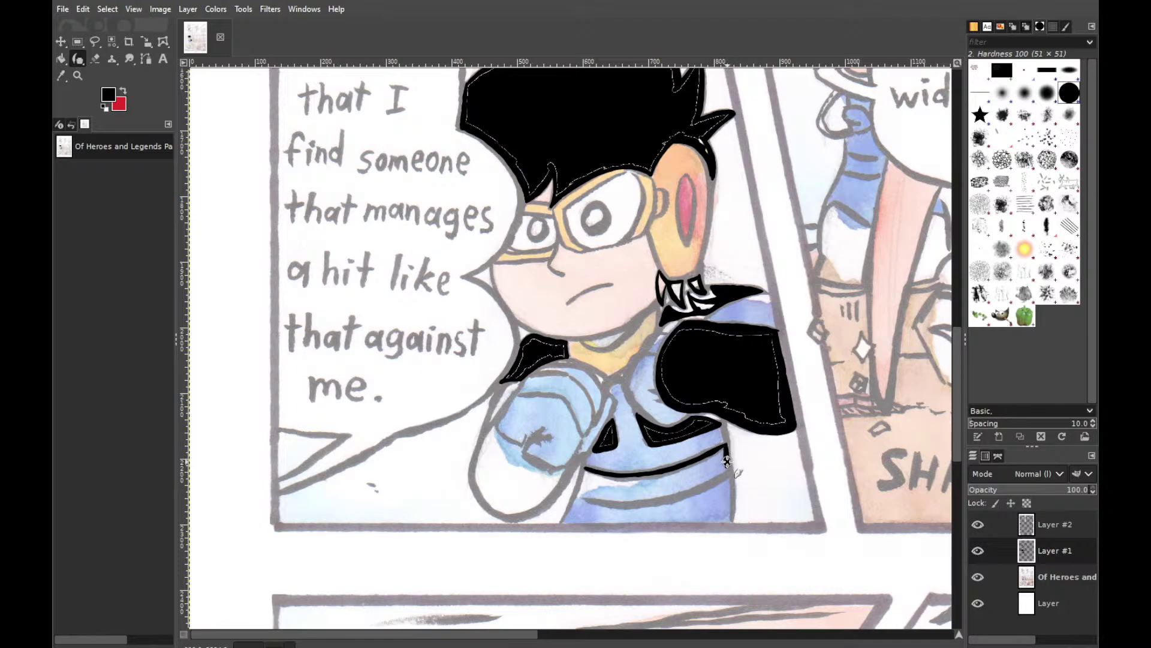
Ink the torso band's two short ends and the outer half of its lower edge
{"action": "mouse_move", "coordinate": [727, 462]}
{"action": "left_mouse_down"}
{"action": "mouse_move", "coordinate": [729, 479]}
{"action": "mouse_move", "coordinate": [698, 487]}
{"action": "left_mouse_up"}
{"action": "left_click_drag", "start_coordinate": [583, 472], "coordinate": [577, 494]}
{"action": "mouse_move", "coordinate": [578, 495]}
{"action": "left_mouse_down"}
{"action": "mouse_move", "coordinate": [727, 482]}
{"action": "mouse_move", "coordinate": [677, 493]}
{"action": "left_mouse_up"}
{"action": "key", "text": "ctrl+z"}
{"action": "left_click_drag", "start_coordinate": [720, 476], "coordinate": [695, 480]}
{"action": "left_click_drag", "start_coordinate": [575, 496], "coordinate": [678, 502]}
{"action": "key", "text": "ctrl+z"}
{"action": "left_click", "coordinate": [722, 478], "text": "shift"}
{"action": "mouse_move", "coordinate": [724, 476]}
{"action": "left_mouse_down"}
{"action": "mouse_move", "coordinate": [673, 486]}
{"action": "mouse_move", "coordinate": [720, 481]}
{"action": "mouse_move", "coordinate": [656, 499]}
{"action": "left_mouse_up"}
{"action": "key", "text": "ctrl+z"}
{"action": "left_click_drag", "start_coordinate": [720, 478], "coordinate": [644, 500]}
{"action": "key", "text": "ctrl+z"}
{"action": "left_click_drag", "start_coordinate": [719, 480], "coordinate": [657, 486]}
Ink the rest of the torso band's lower edge beside the forearm and fill the band solid black
{"action": "left_click_drag", "start_coordinate": [579, 495], "coordinate": [648, 504]}
{"action": "key", "text": "ctrl+z"}
{"action": "left_click_drag", "start_coordinate": [576, 496], "coordinate": [635, 504]}
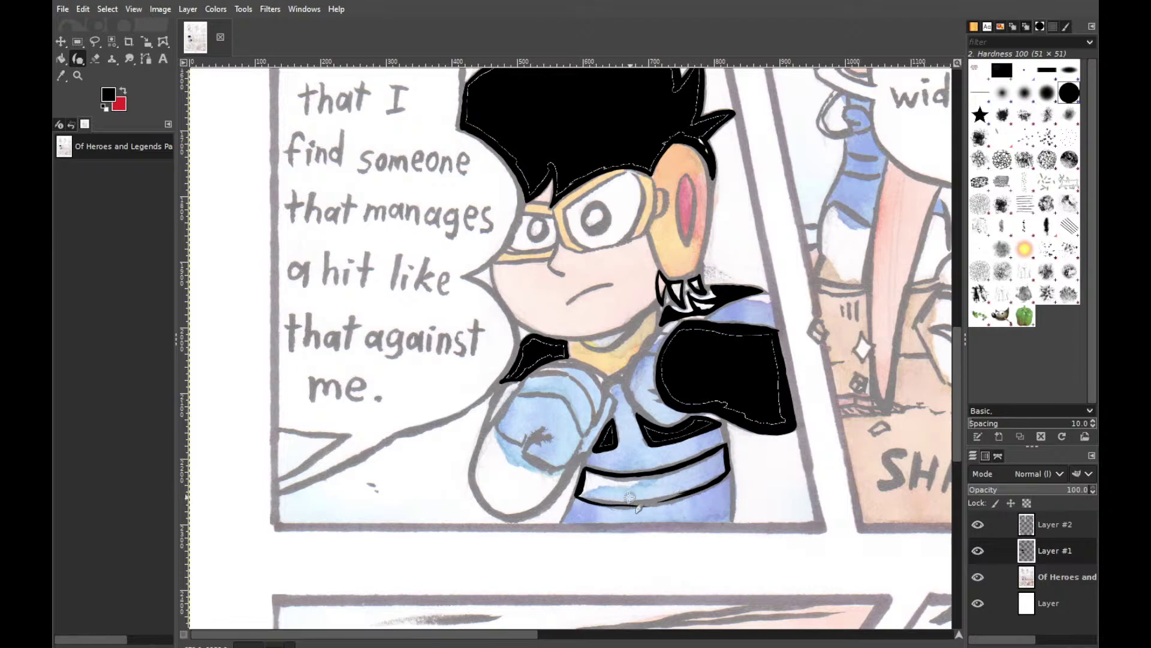
{"action": "key", "text": "ctrl+z"}
{"action": "left_click_drag", "start_coordinate": [580, 496], "coordinate": [605, 502]}
{"action": "left_click_drag", "start_coordinate": [640, 503], "coordinate": [658, 492]}
{"action": "key", "text": "shift+b"}
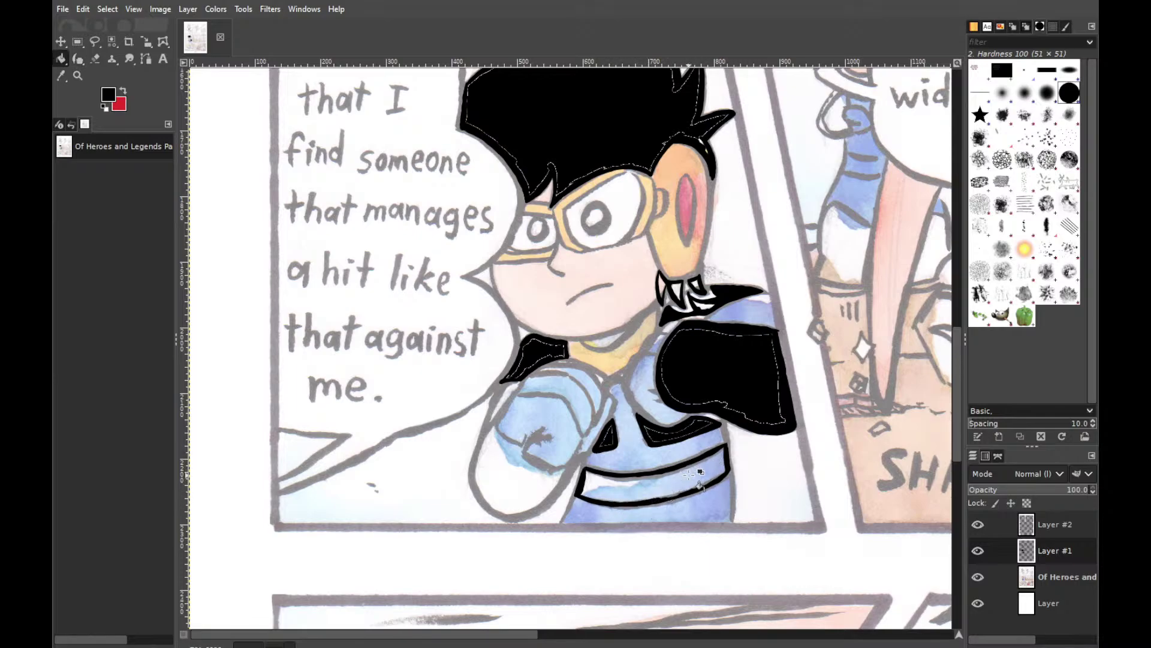
{"action": "left_click", "coordinate": [688, 476]}
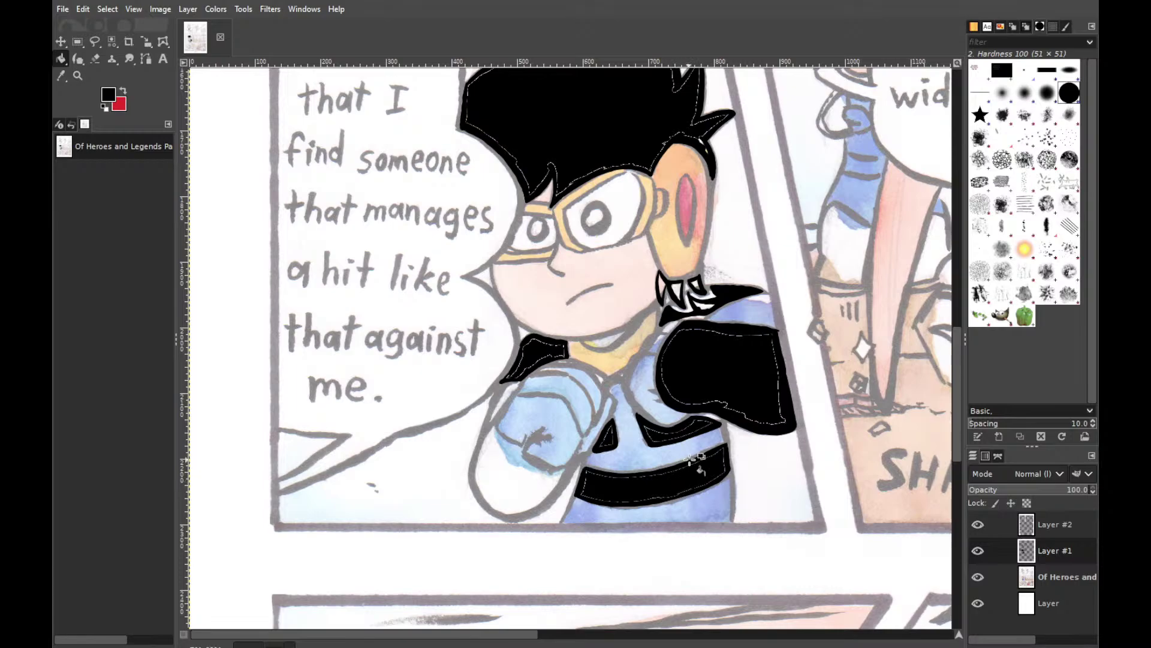
Ink the outer edge of the raised forearm below the fist, redrawing the curve until it follows the scan
{"action": "key", "text": "p"}
{"action": "left_click_drag", "start_coordinate": [493, 422], "coordinate": [477, 474]}
{"action": "key", "text": "ctrl+z"}
{"action": "left_click_drag", "start_coordinate": [496, 419], "coordinate": [477, 455]}
{"action": "key", "text": "ctrl+z"}
{"action": "left_click_drag", "start_coordinate": [498, 413], "coordinate": [478, 468]}
{"action": "key", "text": "ctrl+z"}
{"action": "left_click_drag", "start_coordinate": [499, 418], "coordinate": [474, 484]}
{"action": "key", "text": "ctrl+z"}
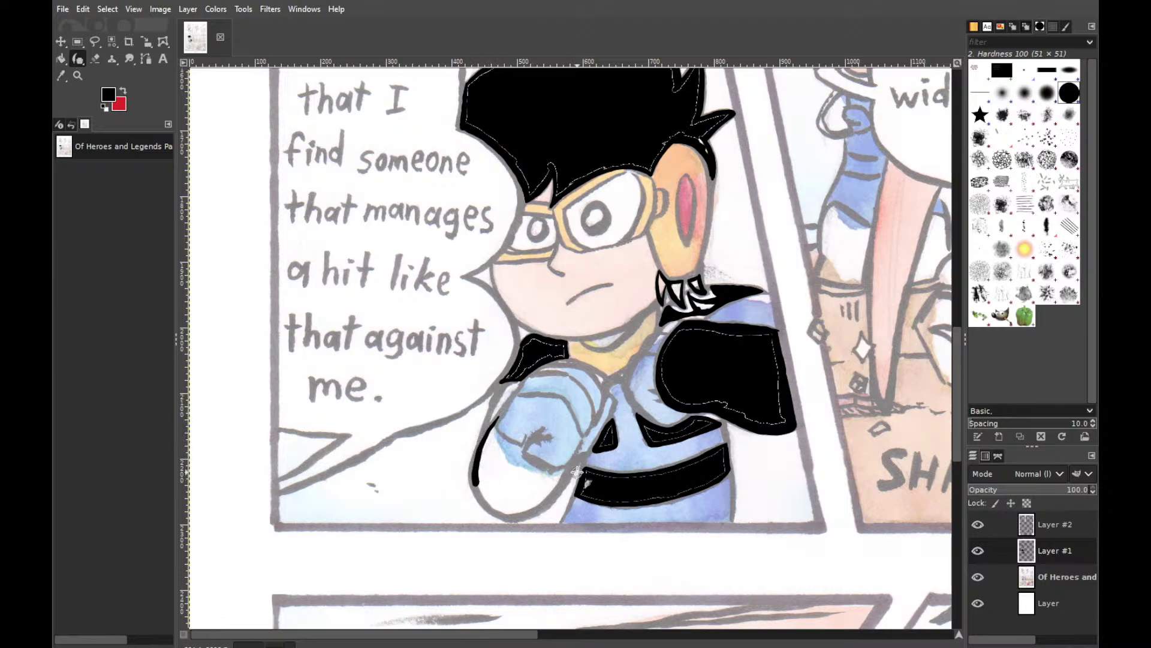
Ink the inner edge of the raised forearm beside the torso band, redrawing the stroke until it follows the scan
{"action": "left_click_drag", "start_coordinate": [574, 461], "coordinate": [535, 506]}
{"action": "key", "text": "ctrl+z"}
{"action": "left_click_drag", "start_coordinate": [575, 460], "coordinate": [533, 510]}
{"action": "key", "text": "ctrl+z"}
{"action": "mouse_move", "coordinate": [575, 459]}
{"action": "left_mouse_down"}
{"action": "mouse_move", "coordinate": [551, 496]}
{"action": "mouse_move", "coordinate": [577, 460]}
{"action": "mouse_move", "coordinate": [537, 506]}
{"action": "left_mouse_up"}
{"action": "key", "text": "ctrl+z"}
{"action": "key", "text": "ctrl+z"}
{"action": "key", "text": "ctrl+z"}
{"action": "key", "text": "ctrl+z"}
{"action": "mouse_move", "coordinate": [575, 460]}
{"action": "left_mouse_down"}
{"action": "mouse_move", "coordinate": [533, 513]}
{"action": "mouse_move", "coordinate": [565, 482]}
{"action": "mouse_move", "coordinate": [528, 515]}
{"action": "mouse_move", "coordinate": [487, 516]}
{"action": "left_mouse_up"}
{"action": "key", "text": "ctrl+z"}
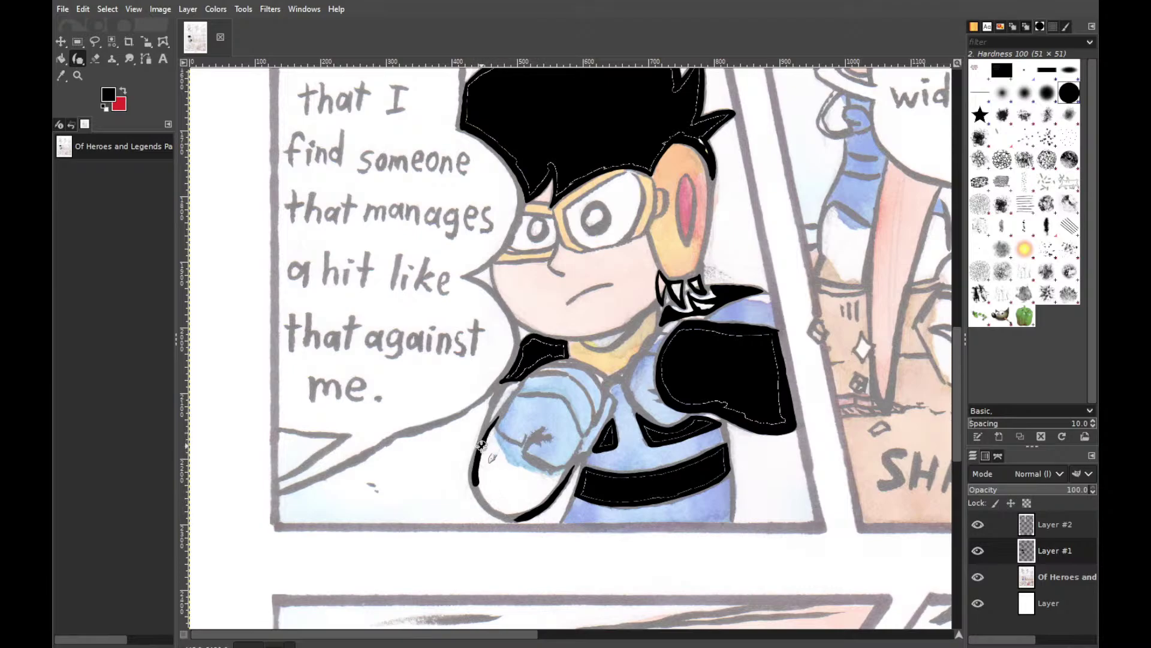
Close the forearm outline around the elbow and along the line below the fist, and fill it solid black
{"action": "left_click_drag", "start_coordinate": [476, 458], "coordinate": [481, 477]}
{"action": "mouse_move", "coordinate": [476, 477]}
{"action": "left_mouse_down"}
{"action": "mouse_move", "coordinate": [482, 503]}
{"action": "mouse_move", "coordinate": [476, 476]}
{"action": "mouse_move", "coordinate": [487, 475]}
{"action": "mouse_move", "coordinate": [471, 471]}
{"action": "mouse_move", "coordinate": [486, 508]}
{"action": "mouse_move", "coordinate": [478, 492]}
{"action": "mouse_move", "coordinate": [502, 507]}
{"action": "mouse_move", "coordinate": [475, 482]}
{"action": "mouse_move", "coordinate": [510, 504]}
{"action": "mouse_move", "coordinate": [479, 493]}
{"action": "mouse_move", "coordinate": [497, 511]}
{"action": "mouse_move", "coordinate": [479, 492]}
{"action": "mouse_move", "coordinate": [496, 512]}
{"action": "mouse_move", "coordinate": [505, 505]}
{"action": "mouse_move", "coordinate": [478, 496]}
{"action": "mouse_move", "coordinate": [492, 511]}
{"action": "mouse_move", "coordinate": [528, 511]}
{"action": "mouse_move", "coordinate": [503, 513]}
{"action": "mouse_move", "coordinate": [486, 503]}
{"action": "mouse_move", "coordinate": [495, 495]}
{"action": "mouse_move", "coordinate": [507, 515]}
{"action": "left_mouse_up"}
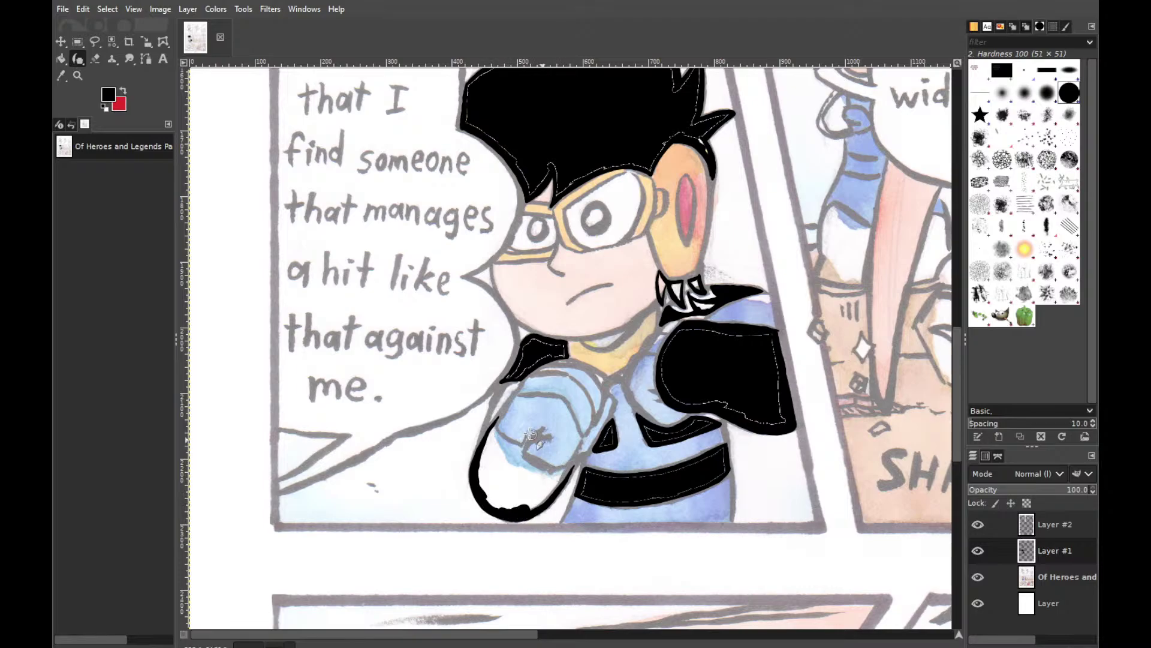
{"action": "mouse_move", "coordinate": [495, 424]}
{"action": "left_mouse_down"}
{"action": "mouse_move", "coordinate": [515, 450]}
{"action": "mouse_move", "coordinate": [497, 427]}
{"action": "mouse_move", "coordinate": [522, 450]}
{"action": "mouse_move", "coordinate": [497, 431]}
{"action": "mouse_move", "coordinate": [531, 442]}
{"action": "left_mouse_up"}
{"action": "left_click_drag", "start_coordinate": [541, 436], "coordinate": [527, 437]}
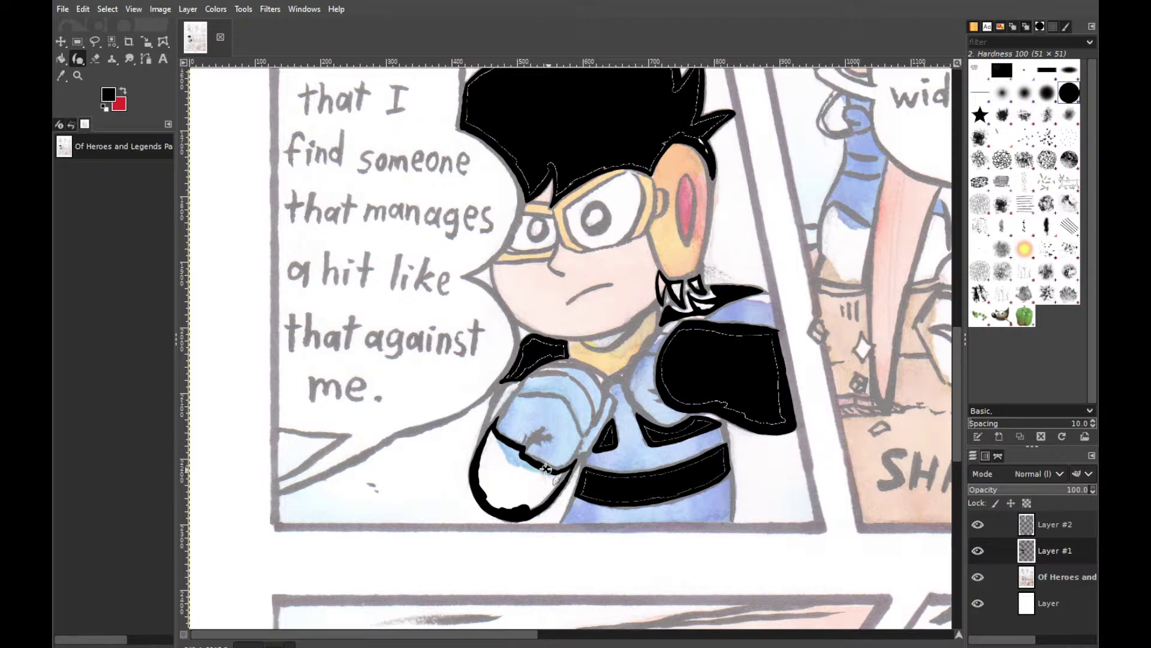
{"action": "left_click_drag", "start_coordinate": [525, 457], "coordinate": [567, 468]}
{"action": "key", "text": "shift+b"}
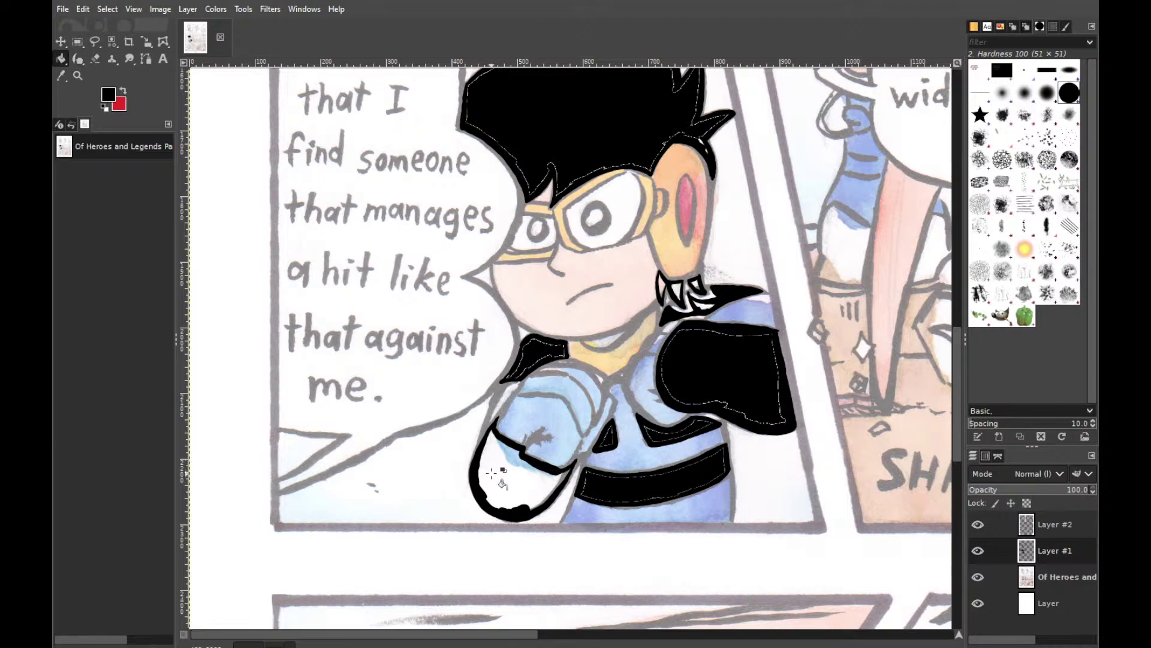
{"action": "left_click", "coordinate": [500, 465]}
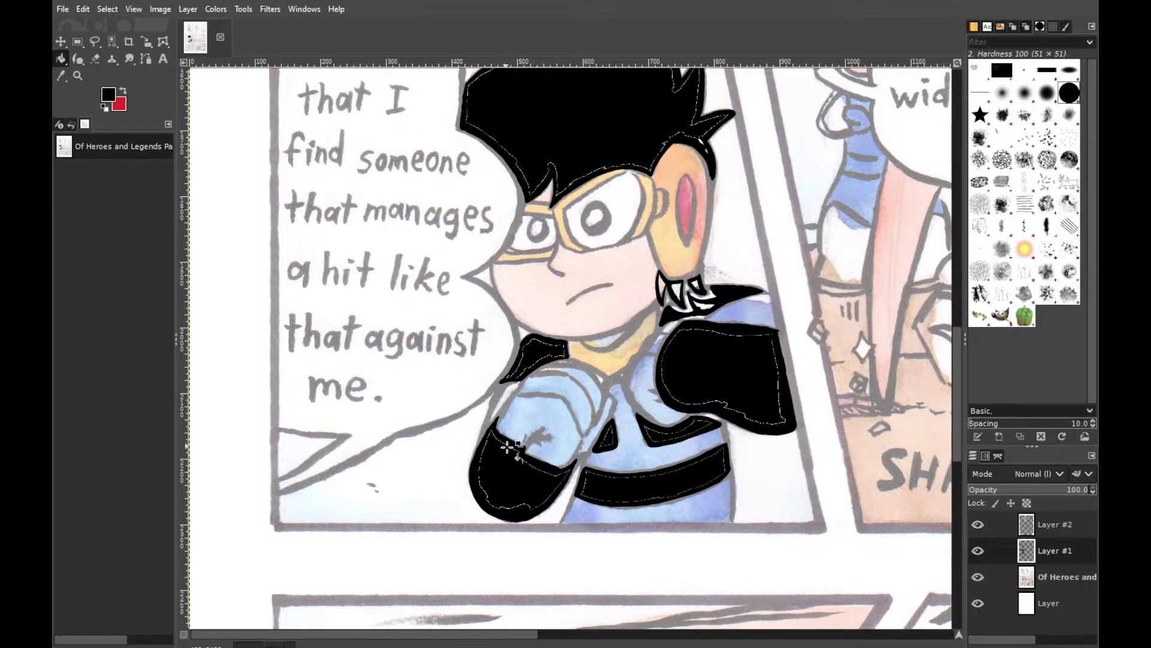
{"action": "key", "text": "p"}
{"action": "mouse_move", "coordinate": [535, 219]}
{"action": "left_mouse_down"}
{"action": "mouse_move", "coordinate": [536, 236]}
{"action": "mouse_move", "coordinate": [537, 216]}
{"action": "left_mouse_up"}
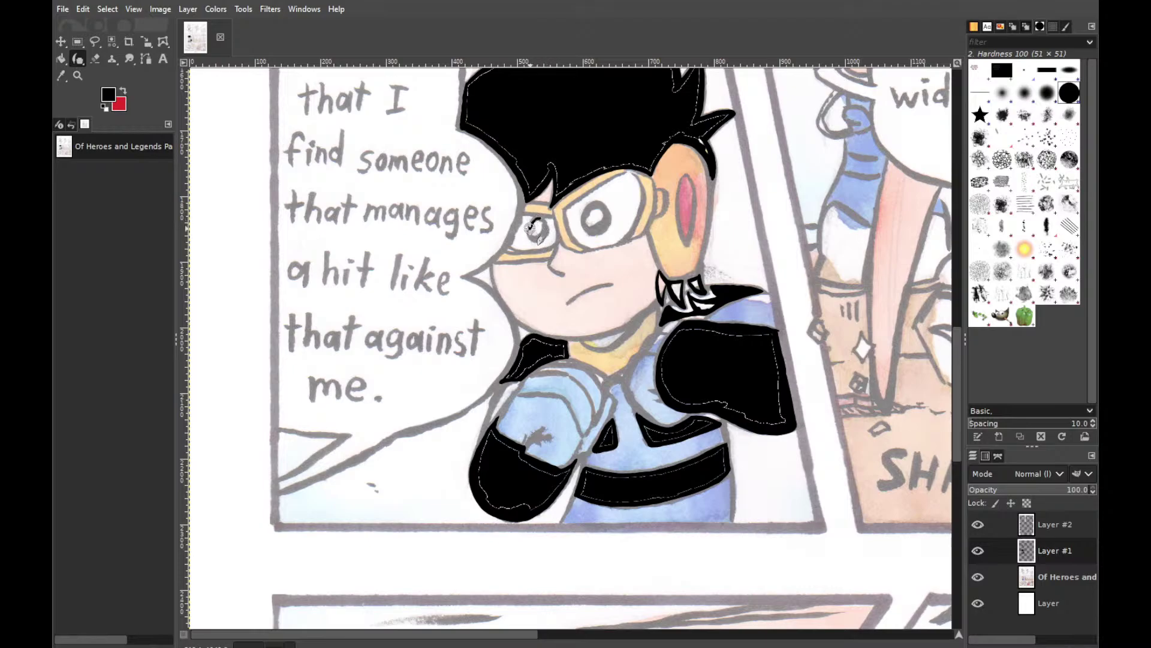
{"action": "key", "text": "ctrl+z"}
{"action": "mouse_move", "coordinate": [533, 221]}
{"action": "left_mouse_down"}
{"action": "mouse_move", "coordinate": [534, 246]}
{"action": "mouse_move", "coordinate": [546, 228]}
{"action": "mouse_move", "coordinate": [531, 231]}
{"action": "left_mouse_up"}
{"action": "key", "text": "ctrl+z"}
Ink the ring of the larger eye's pupil behind the goggles and fill it solid black
{"action": "left_click_drag", "start_coordinate": [605, 215], "coordinate": [586, 218]}
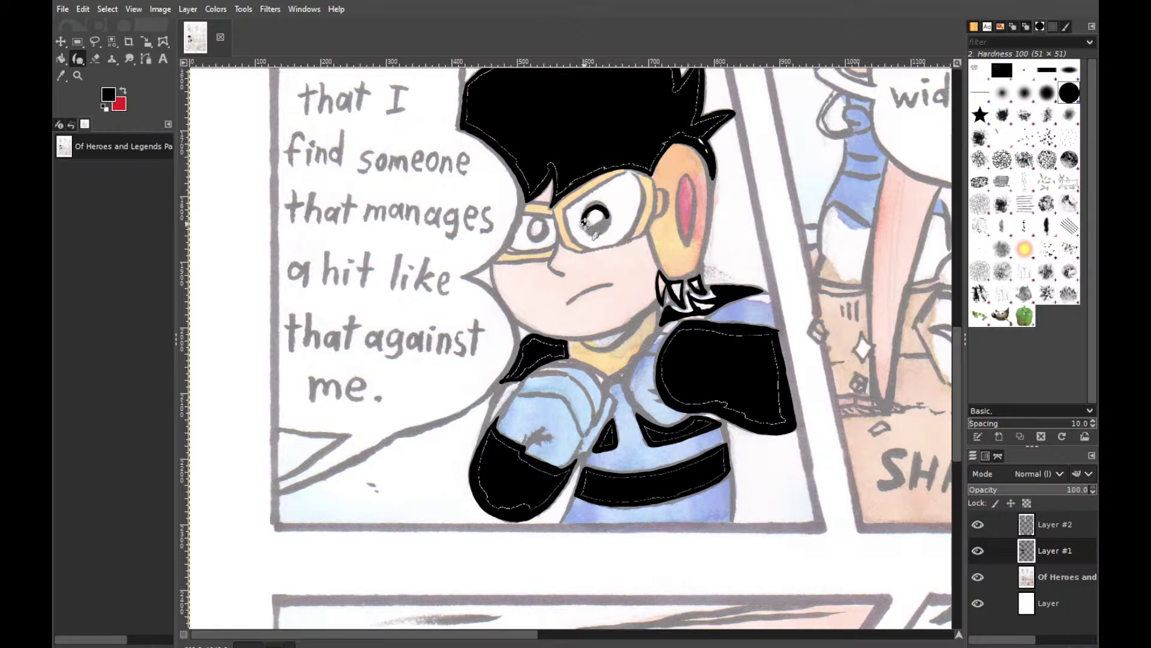
{"action": "mouse_move", "coordinate": [585, 224]}
{"action": "left_mouse_down"}
{"action": "mouse_move", "coordinate": [597, 236]}
{"action": "mouse_move", "coordinate": [604, 225]}
{"action": "left_mouse_up"}
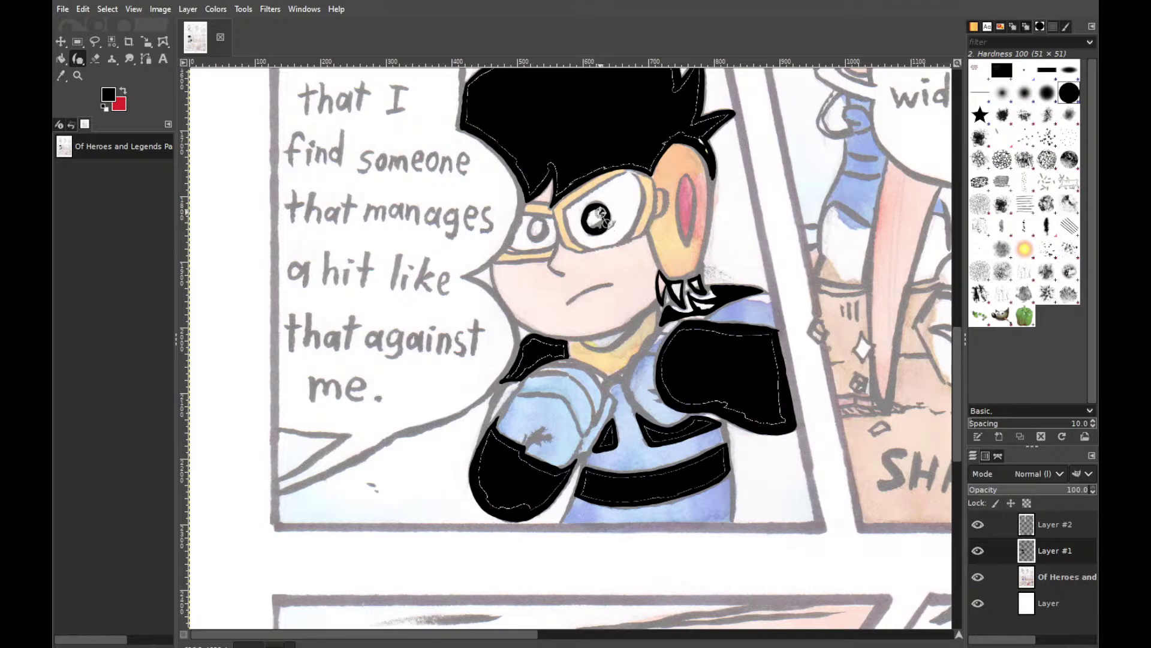
{"action": "key", "text": "shift+b"}
{"action": "key", "text": "p"}
{"action": "mouse_move", "coordinate": [774, 209]}
{"action": "left_mouse_down"}
{"action": "mouse_move", "coordinate": [723, 215]}
{"action": "mouse_move", "coordinate": [735, 207]}
{"action": "mouse_move", "coordinate": [723, 224]}
{"action": "mouse_move", "coordinate": [758, 237]}
{"action": "left_mouse_up"}
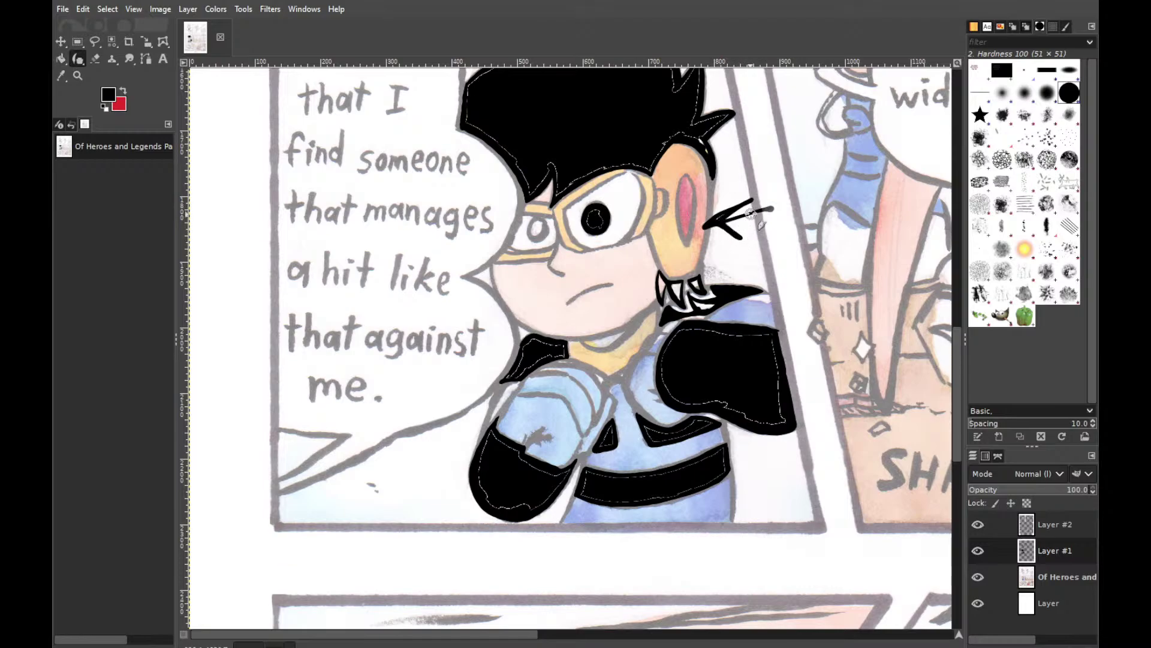
{"action": "key", "text": "ctrl+z"}
{"action": "key", "text": "ctrl+z"}
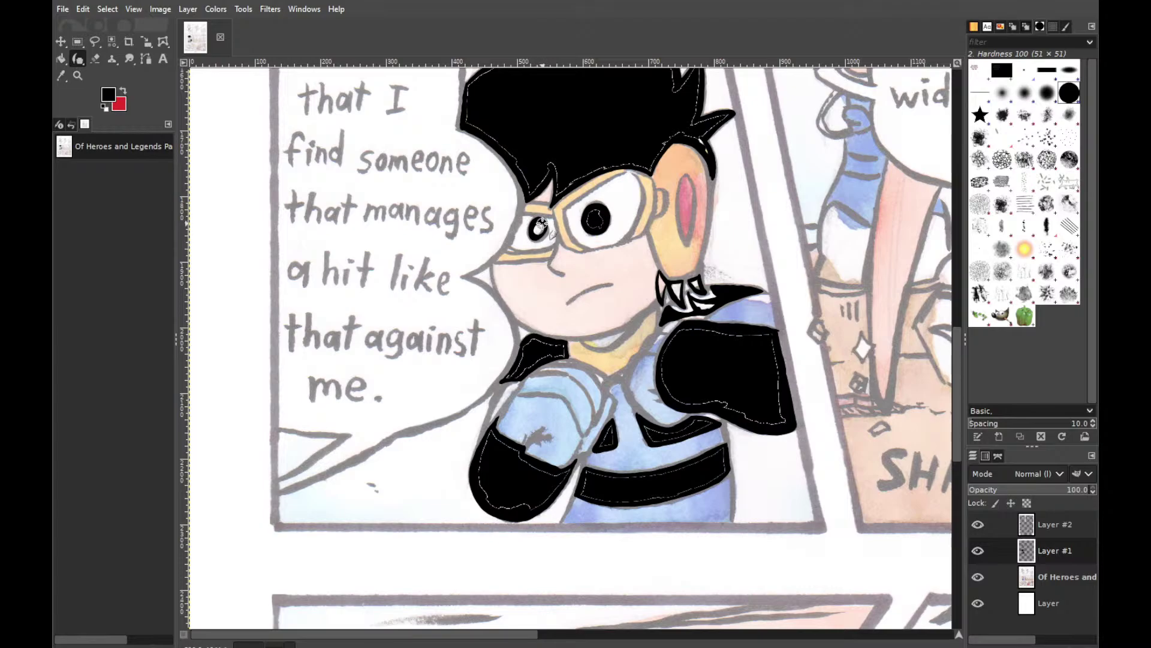
Complete the ring of the smaller eye's pupil and fill it solid black
{"action": "left_click_drag", "start_coordinate": [542, 221], "coordinate": [543, 231]}
{"action": "left_click_drag", "start_coordinate": [543, 229], "coordinate": [544, 231]}
{"action": "key", "text": "shift+b"}
{"action": "left_click", "coordinate": [539, 227]}
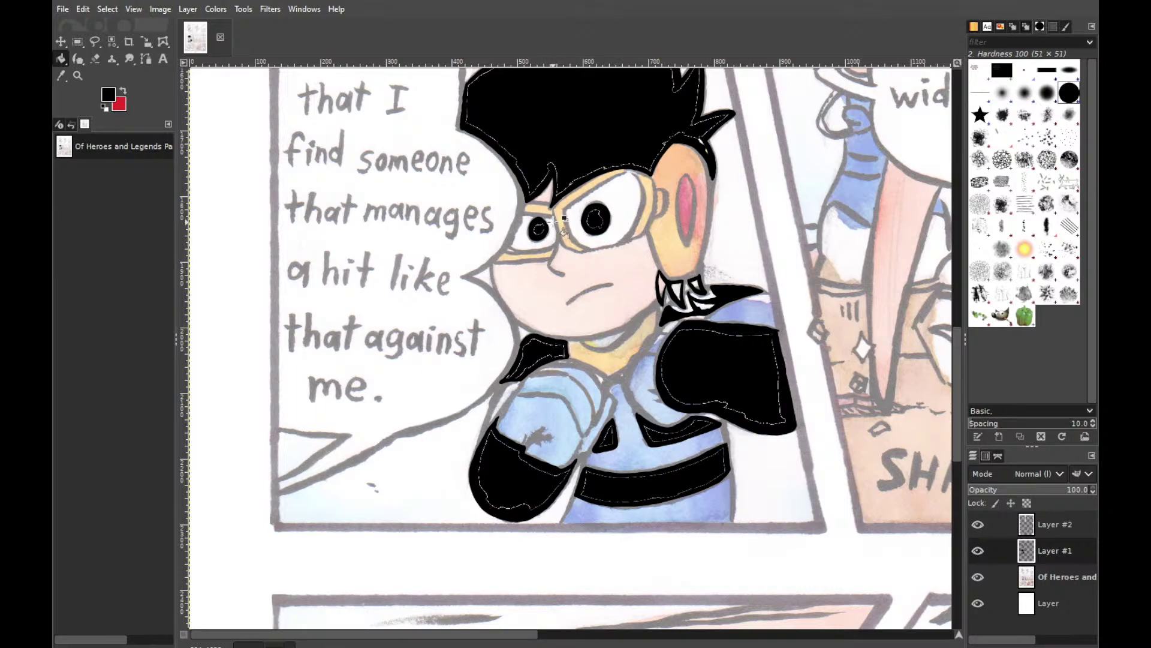
In the next panel, ink the upper and right edges of the white area below the blue costume, left of the red shape
{"action": "key", "text": "p"}
{"action": "left_click_drag", "start_coordinate": [495, 635], "coordinate": [580, 635]}
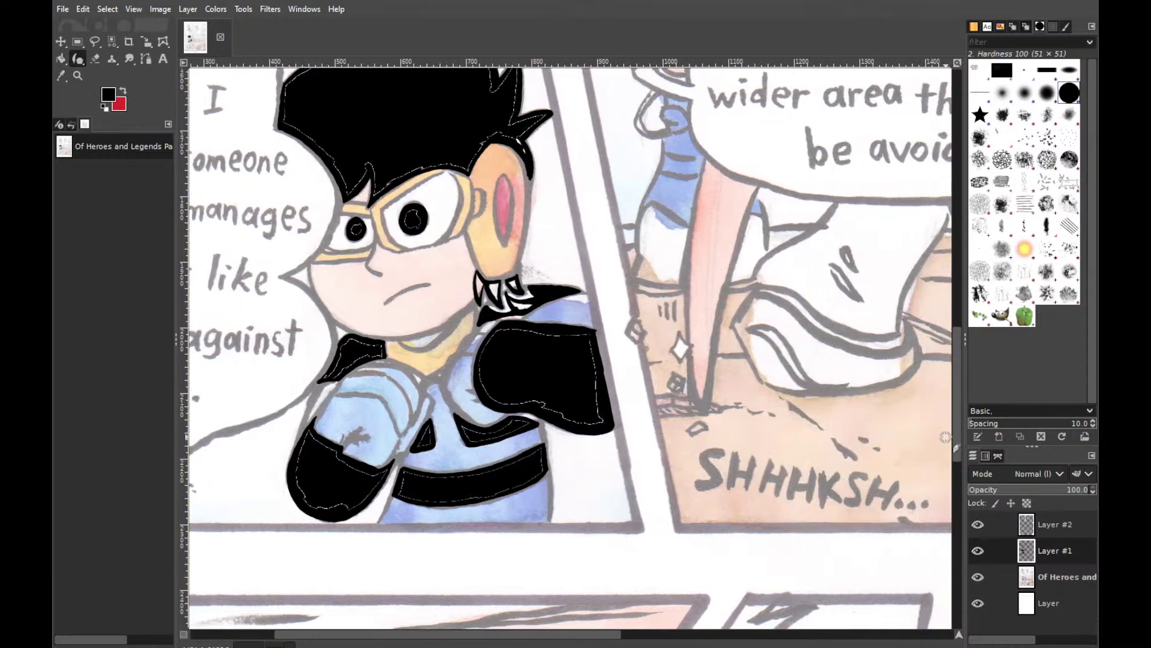
{"action": "left_click_drag", "start_coordinate": [957, 442], "coordinate": [941, 411]}
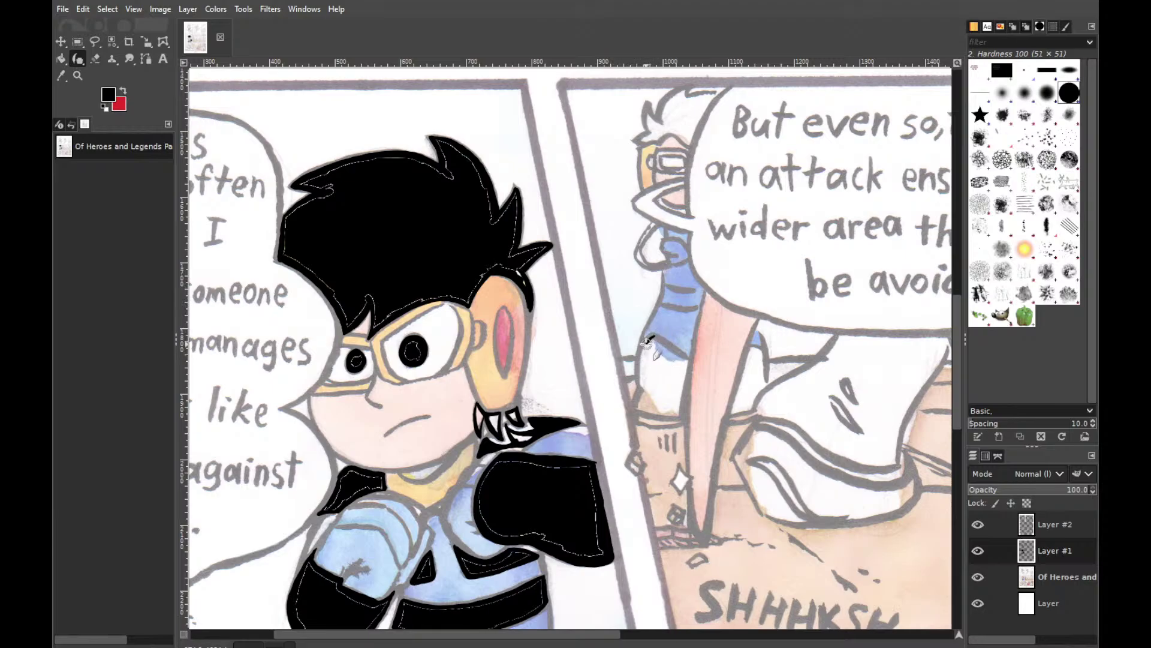
{"action": "mouse_move", "coordinate": [654, 335]}
{"action": "left_mouse_down"}
{"action": "mouse_move", "coordinate": [642, 348]}
{"action": "mouse_move", "coordinate": [645, 382]}
{"action": "left_mouse_up"}
{"action": "key", "text": "ctrl+z"}
{"action": "key", "text": "ctrl+z"}
{"action": "key", "text": "ctrl+z"}
{"action": "left_click_drag", "start_coordinate": [682, 355], "coordinate": [667, 343]}
{"action": "left_click_drag", "start_coordinate": [687, 360], "coordinate": [682, 396]}
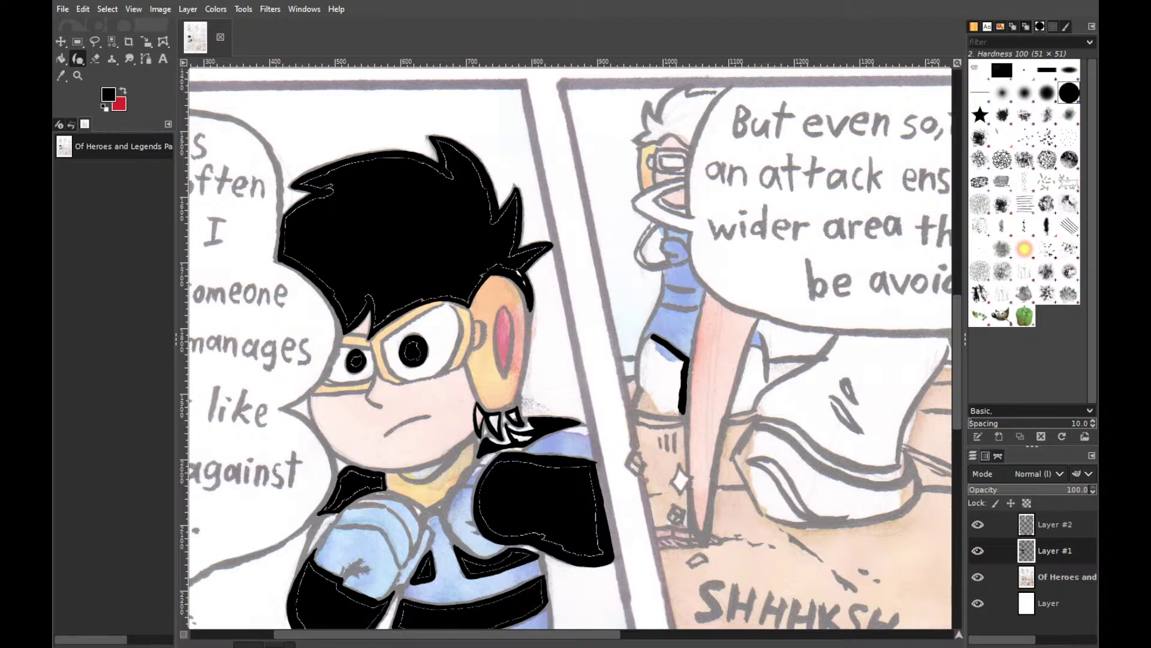
{"action": "key", "text": "r"}
{"action": "key", "text": "p"}
Ink the left and bottom edges of the area left of the red shape and fill it solid black
{"action": "scroll", "coordinate": [960, 357], "scroll_direction": "down", "scroll_amount": 2}
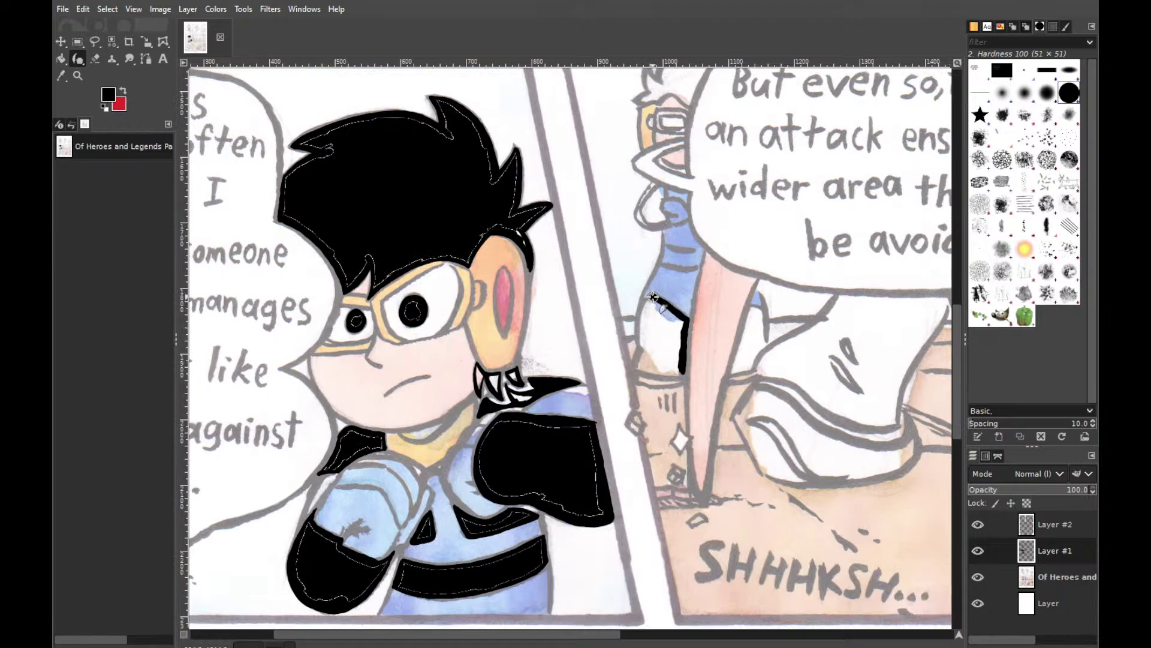
{"action": "left_click_drag", "start_coordinate": [653, 296], "coordinate": [640, 321]}
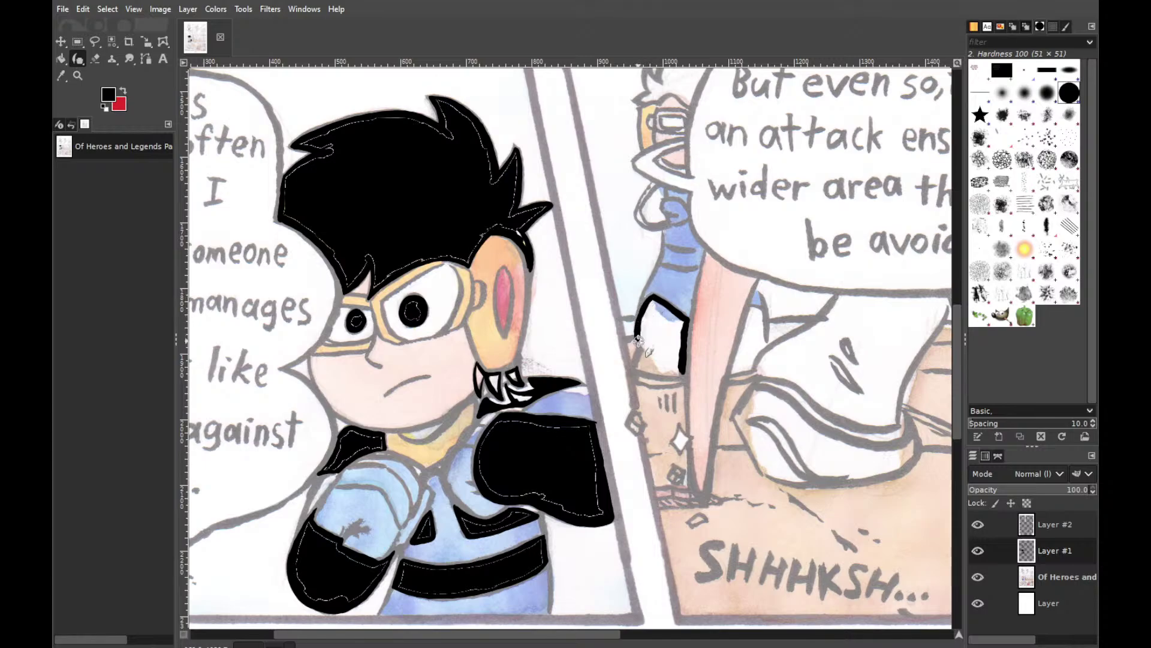
{"action": "left_click_drag", "start_coordinate": [639, 334], "coordinate": [642, 354]}
{"action": "key", "text": "ctrl+z"}
{"action": "key", "text": "ctrl+z"}
{"action": "left_click_drag", "start_coordinate": [646, 311], "coordinate": [640, 321]}
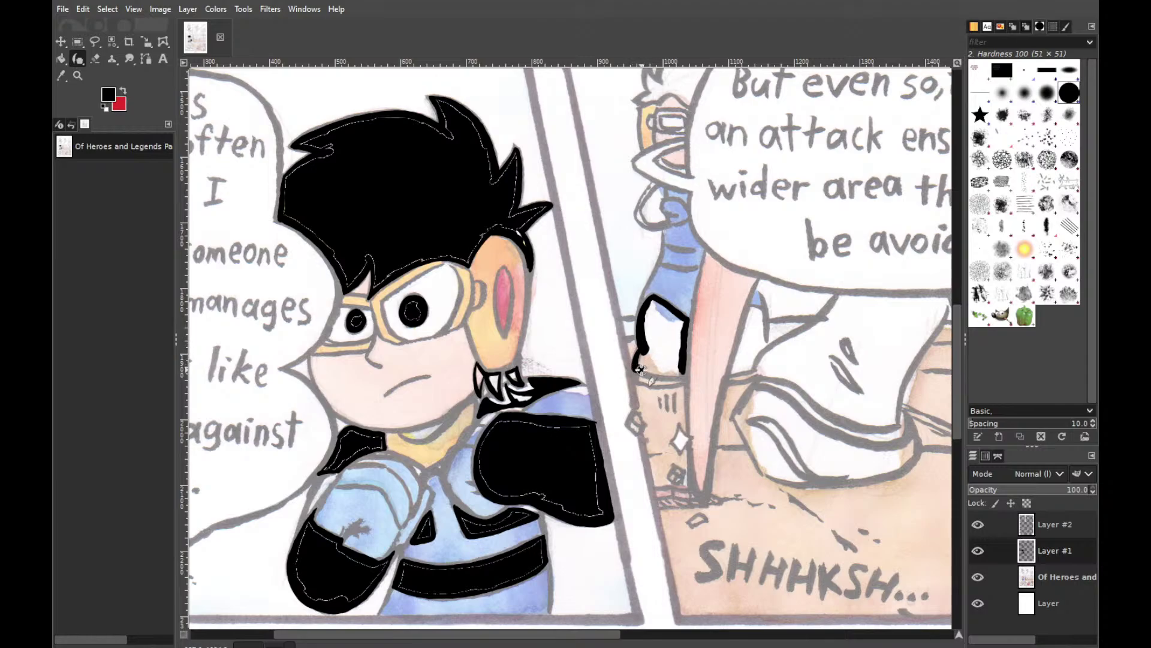
{"action": "mouse_move", "coordinate": [659, 372]}
{"action": "left_mouse_down"}
{"action": "mouse_move", "coordinate": [634, 366]}
{"action": "mouse_move", "coordinate": [689, 372]}
{"action": "mouse_move", "coordinate": [647, 368]}
{"action": "left_mouse_up"}
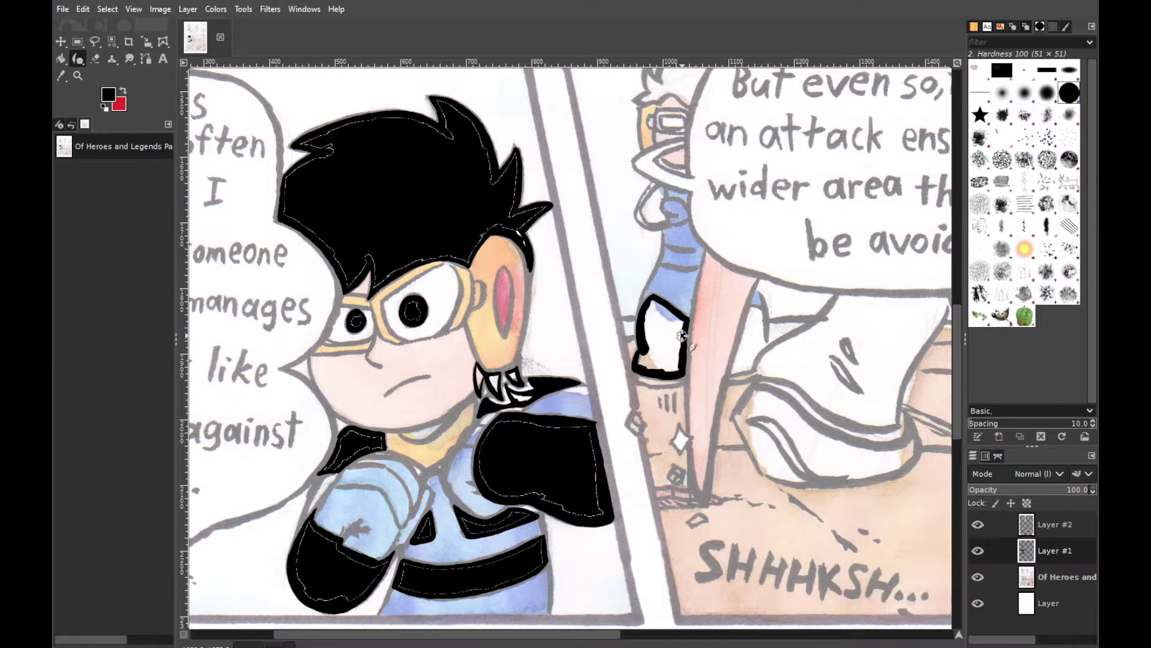
{"action": "key", "text": "shift+e"}
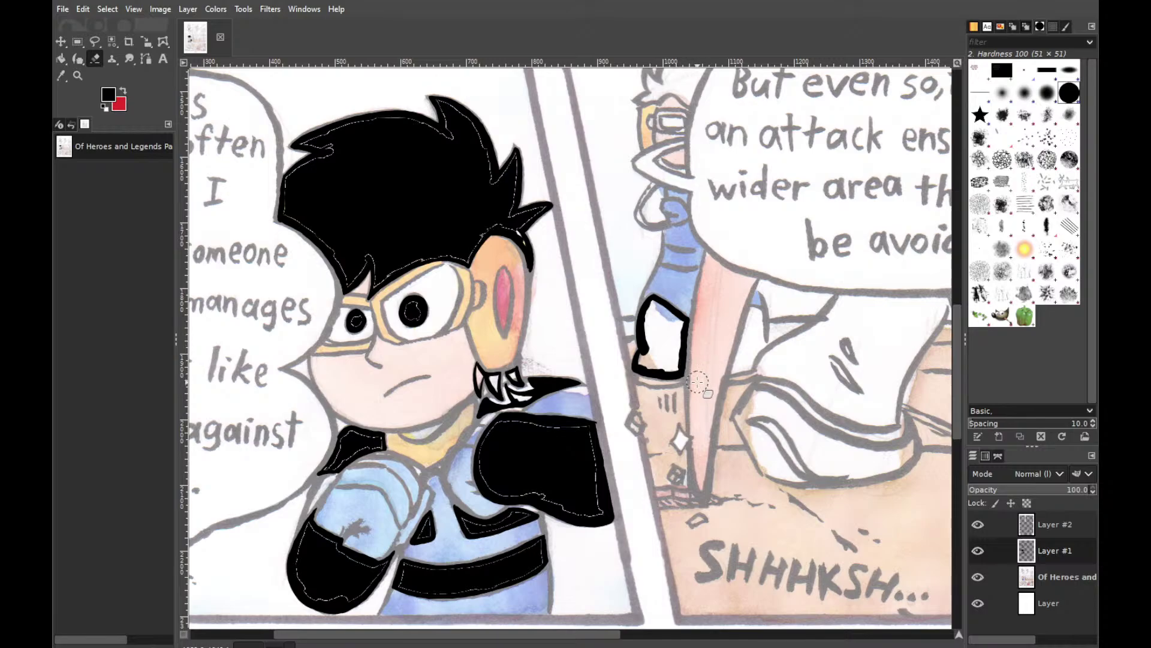
{"action": "key", "text": "shift+b"}
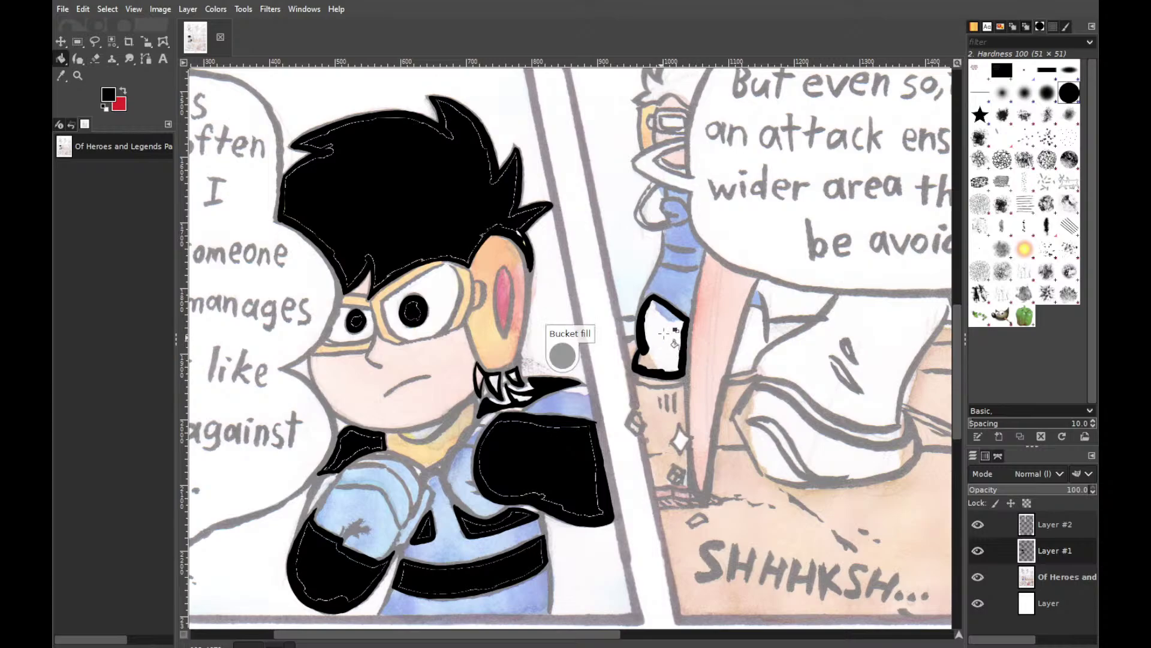
{"action": "left_click", "coordinate": [677, 330]}
Outline the narrow part of the blue-suited figure's costume right of the red shape and fill it solid black
{"action": "key", "text": "p"}
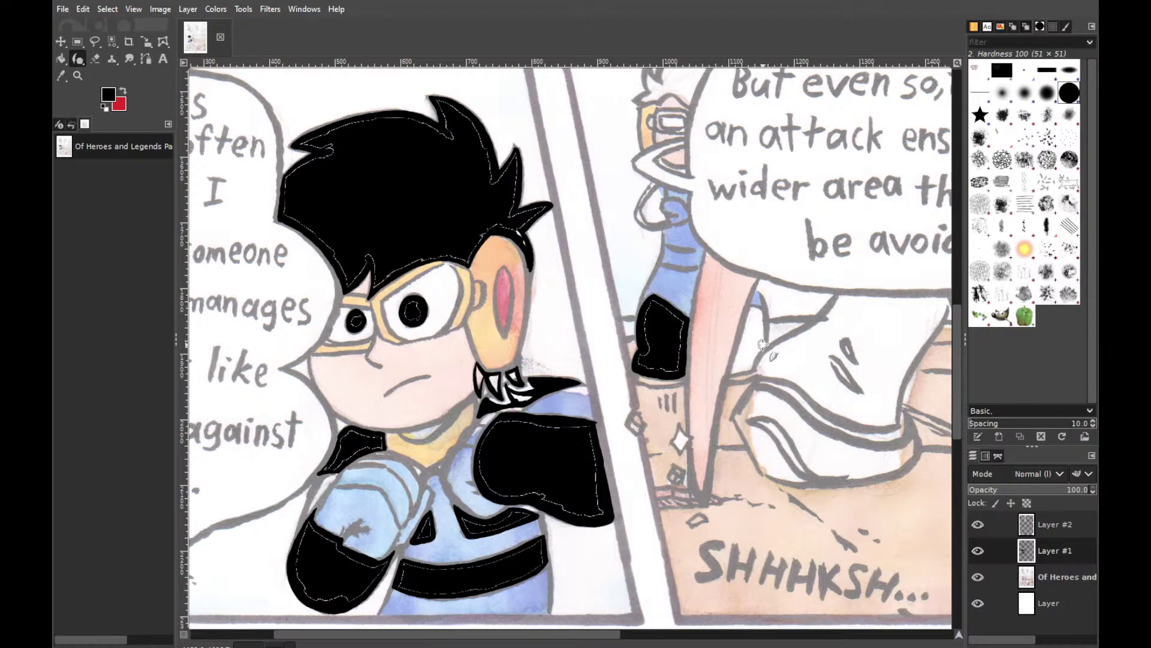
{"action": "left_click_drag", "start_coordinate": [766, 336], "coordinate": [746, 368]}
{"action": "key", "text": "ctrl+z"}
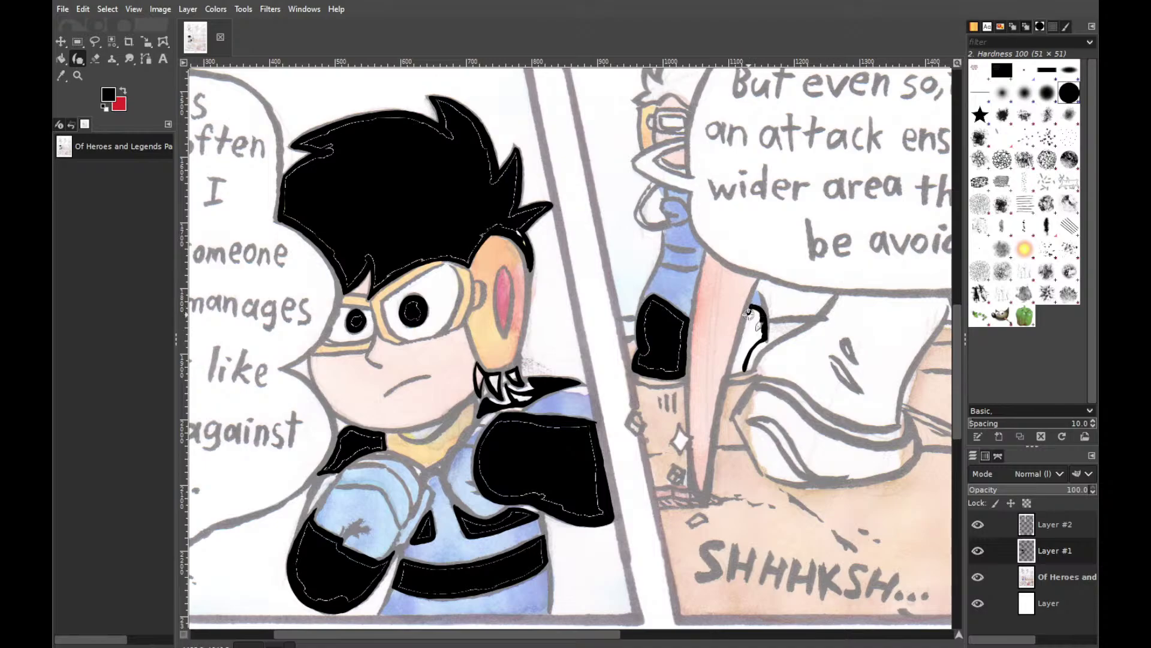
{"action": "mouse_move", "coordinate": [748, 313]}
{"action": "left_mouse_down"}
{"action": "mouse_move", "coordinate": [740, 343]}
{"action": "mouse_move", "coordinate": [749, 310]}
{"action": "mouse_move", "coordinate": [733, 366]}
{"action": "mouse_move", "coordinate": [742, 372]}
{"action": "mouse_move", "coordinate": [731, 375]}
{"action": "mouse_move", "coordinate": [746, 360]}
{"action": "mouse_move", "coordinate": [752, 370]}
{"action": "mouse_move", "coordinate": [733, 374]}
{"action": "mouse_move", "coordinate": [759, 326]}
{"action": "left_mouse_up"}
{"action": "key", "text": "shift+b"}
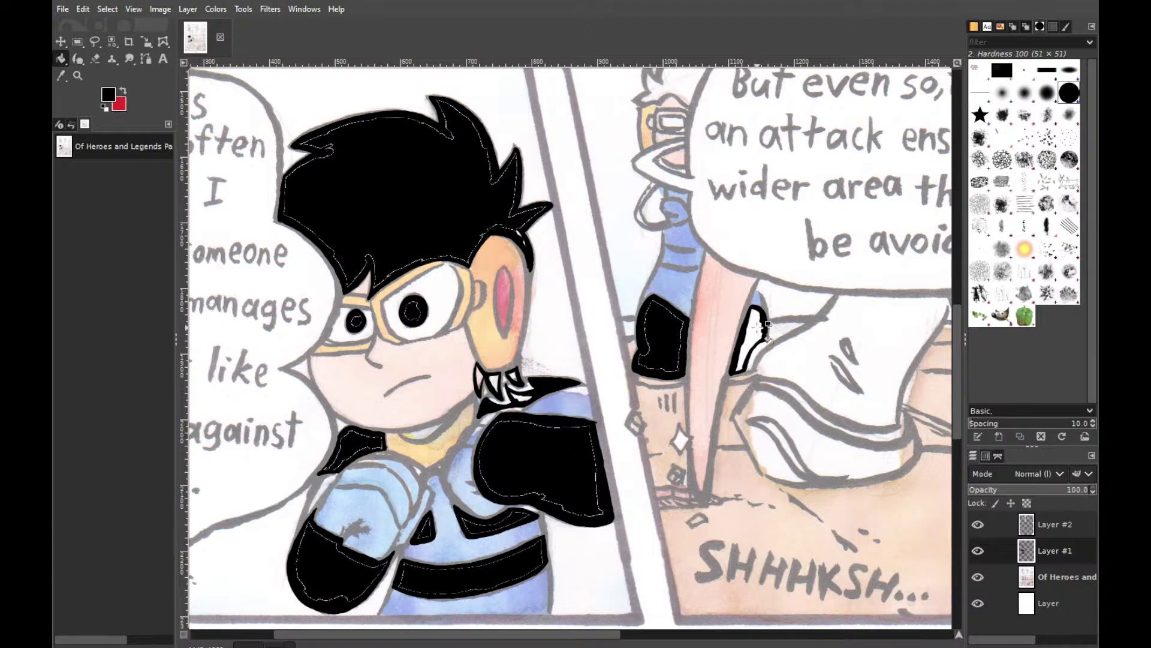
{"action": "left_click", "coordinate": [756, 330]}
Ink the left edge of the large foreground leg from the speech balloon down to the shoe, redrawing it to fit the scan
{"action": "key", "text": "p"}
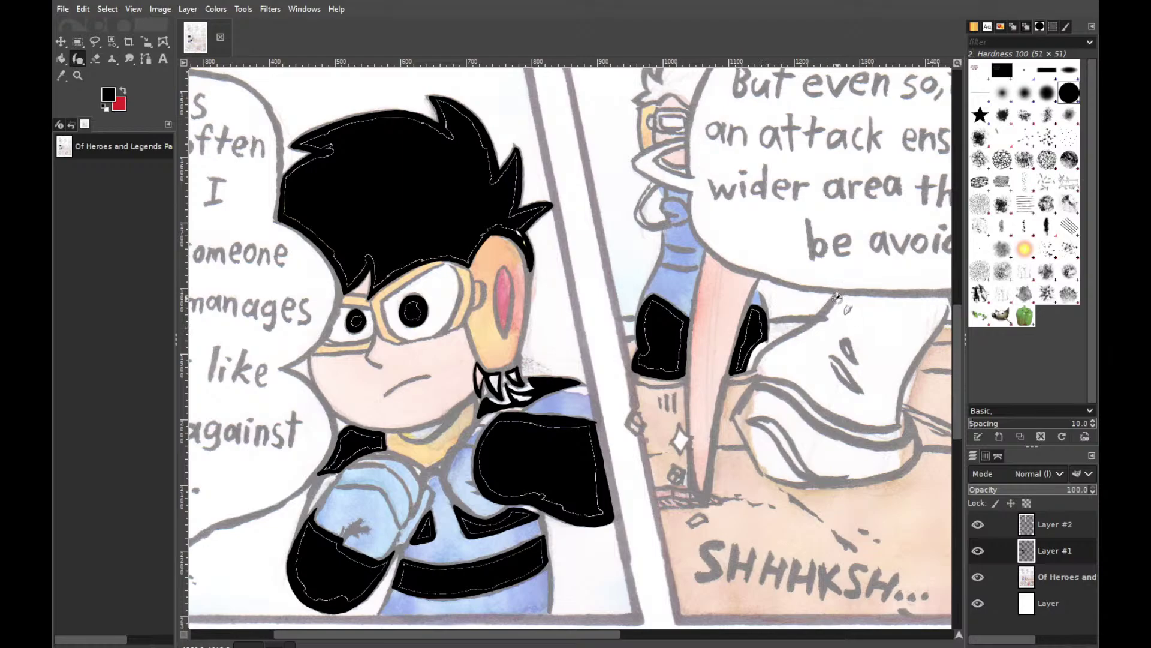
{"action": "left_click_drag", "start_coordinate": [832, 300], "coordinate": [794, 337]}
{"action": "key", "text": "ctrl+z"}
{"action": "left_click_drag", "start_coordinate": [838, 295], "coordinate": [757, 374]}
{"action": "key", "text": "ctrl+z"}
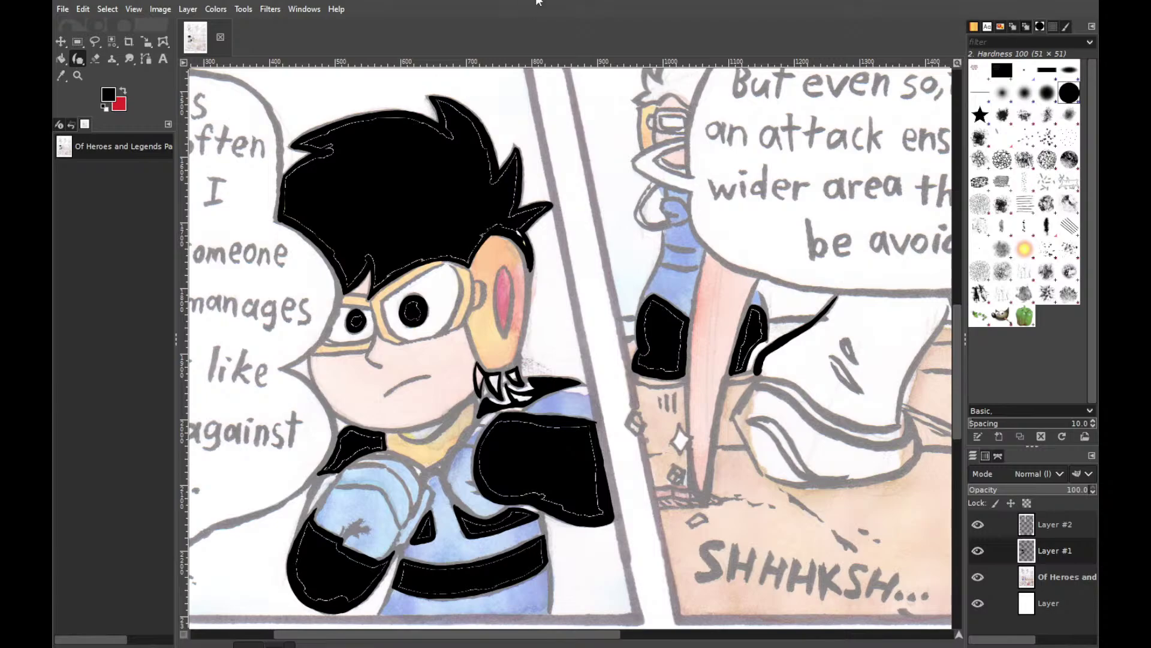
{"action": "key", "text": "r"}
{"action": "key", "text": "p"}
Ink the right edge of the same foreground leg from the speech balloon down to the shoe
{"action": "left_click_drag", "start_coordinate": [605, 630], "coordinate": [721, 630]}
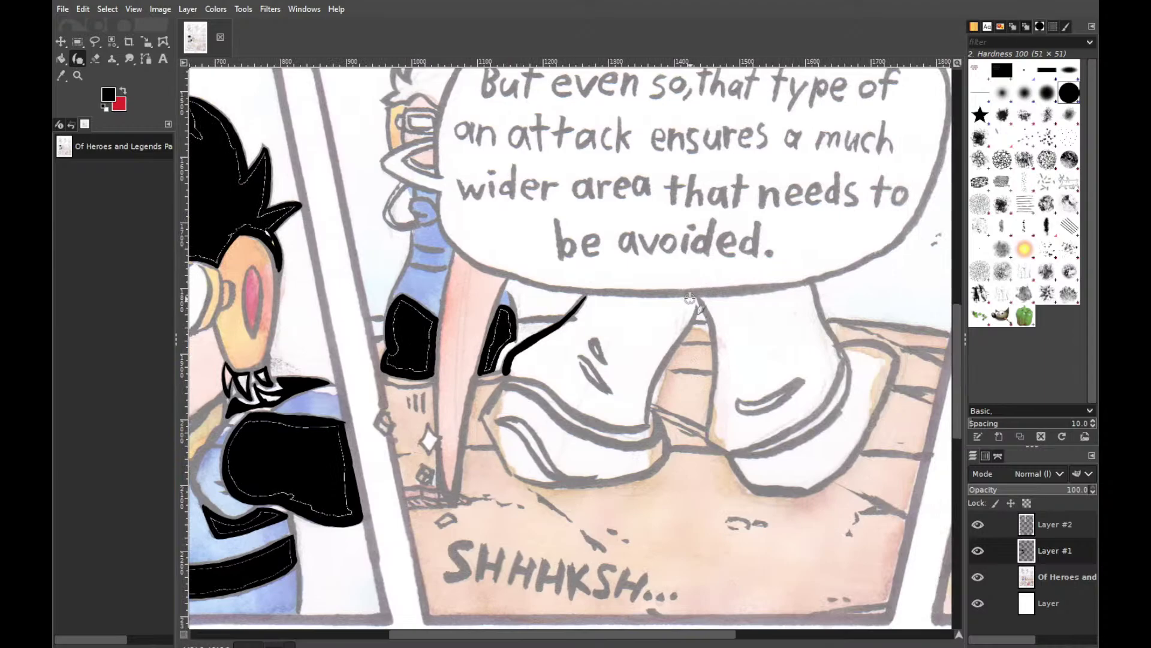
{"action": "mouse_move", "coordinate": [691, 298]}
{"action": "left_mouse_down"}
{"action": "mouse_move", "coordinate": [694, 324]}
{"action": "mouse_move", "coordinate": [665, 354]}
{"action": "left_mouse_up"}
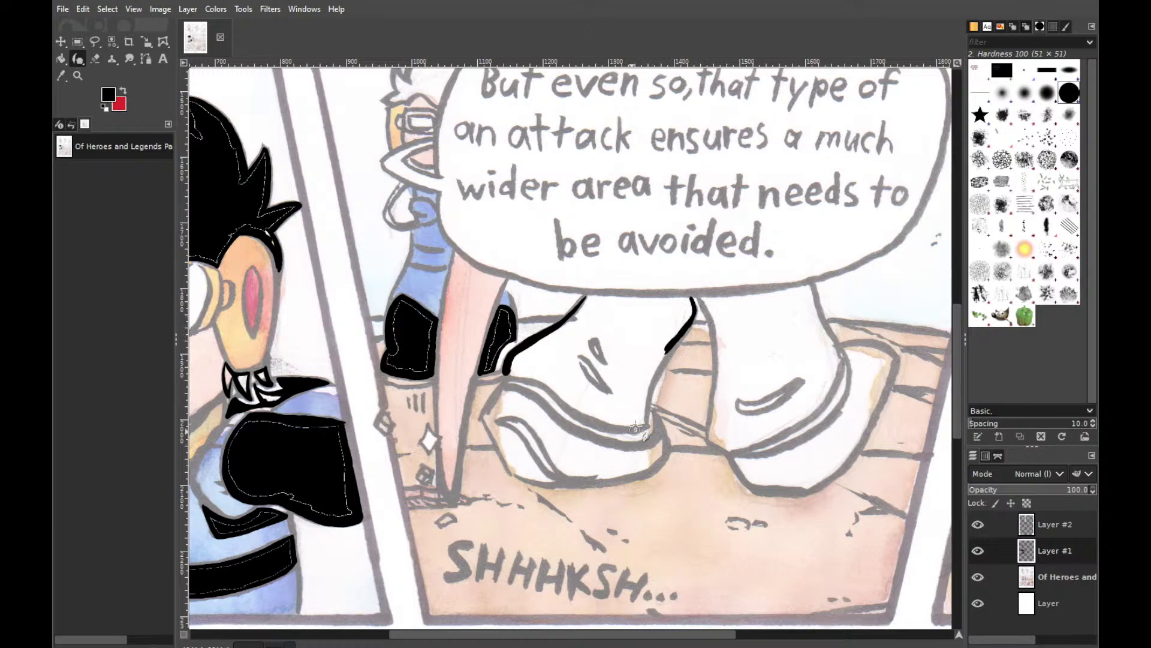
{"action": "left_click_drag", "start_coordinate": [644, 427], "coordinate": [666, 352]}
{"action": "key", "text": "ctrl+z"}
{"action": "key", "text": "ctrl+z"}
{"action": "key", "text": "ctrl+z"}
{"action": "left_click_drag", "start_coordinate": [644, 427], "coordinate": [666, 354]}
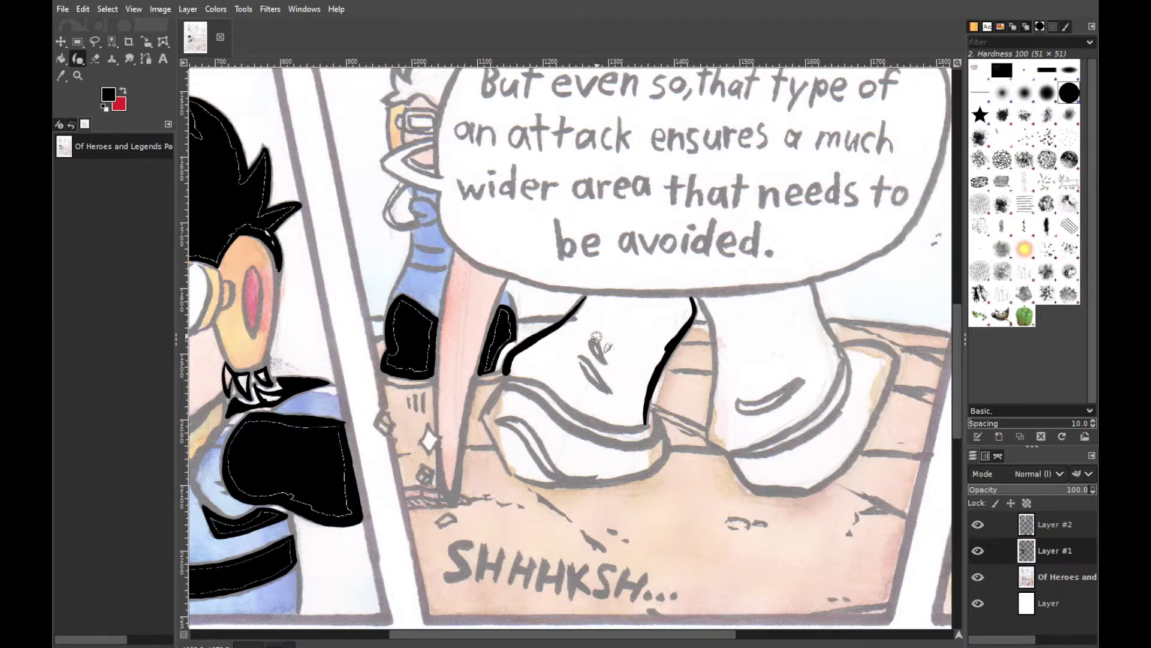
Ink around the two small crease marks in the middle of the foreground leg
{"action": "mouse_move", "coordinate": [599, 335]}
{"action": "left_mouse_down"}
{"action": "mouse_move", "coordinate": [609, 362]}
{"action": "mouse_move", "coordinate": [603, 355]}
{"action": "left_mouse_up"}
{"action": "left_click_drag", "start_coordinate": [606, 336], "coordinate": [596, 338]}
{"action": "mouse_move", "coordinate": [598, 370]}
{"action": "left_mouse_down"}
{"action": "mouse_move", "coordinate": [598, 345]}
{"action": "mouse_move", "coordinate": [579, 355]}
{"action": "mouse_move", "coordinate": [618, 396]}
{"action": "mouse_move", "coordinate": [578, 349]}
{"action": "mouse_move", "coordinate": [580, 371]}
{"action": "mouse_move", "coordinate": [612, 398]}
{"action": "mouse_move", "coordinate": [583, 373]}
{"action": "mouse_move", "coordinate": [616, 389]}
{"action": "left_mouse_up"}
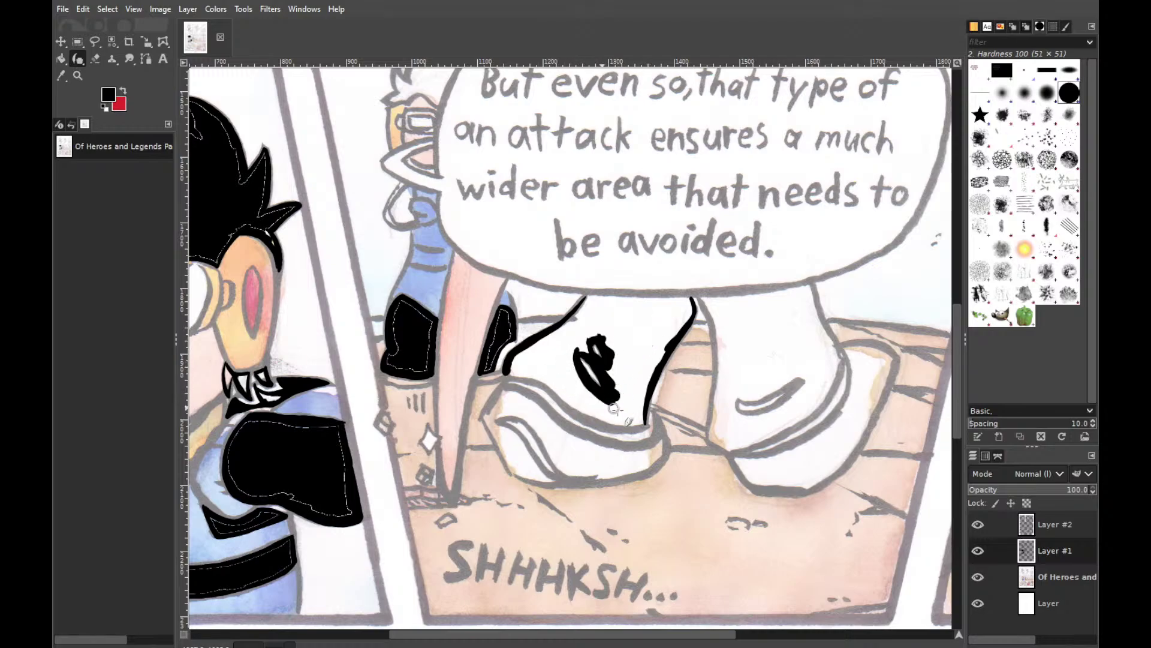
Ink the foreground leg's bottom edge along the top of the shoe, correcting strokes that stray from the scan
{"action": "left_click_drag", "start_coordinate": [645, 426], "coordinate": [602, 420]}
{"action": "key", "text": "ctrl+z"}
{"action": "mouse_move", "coordinate": [508, 368]}
{"action": "left_mouse_down"}
{"action": "mouse_move", "coordinate": [576, 397]}
{"action": "mouse_move", "coordinate": [504, 371]}
{"action": "mouse_move", "coordinate": [569, 390]}
{"action": "mouse_move", "coordinate": [526, 377]}
{"action": "mouse_move", "coordinate": [571, 404]}
{"action": "mouse_move", "coordinate": [542, 382]}
{"action": "left_mouse_up"}
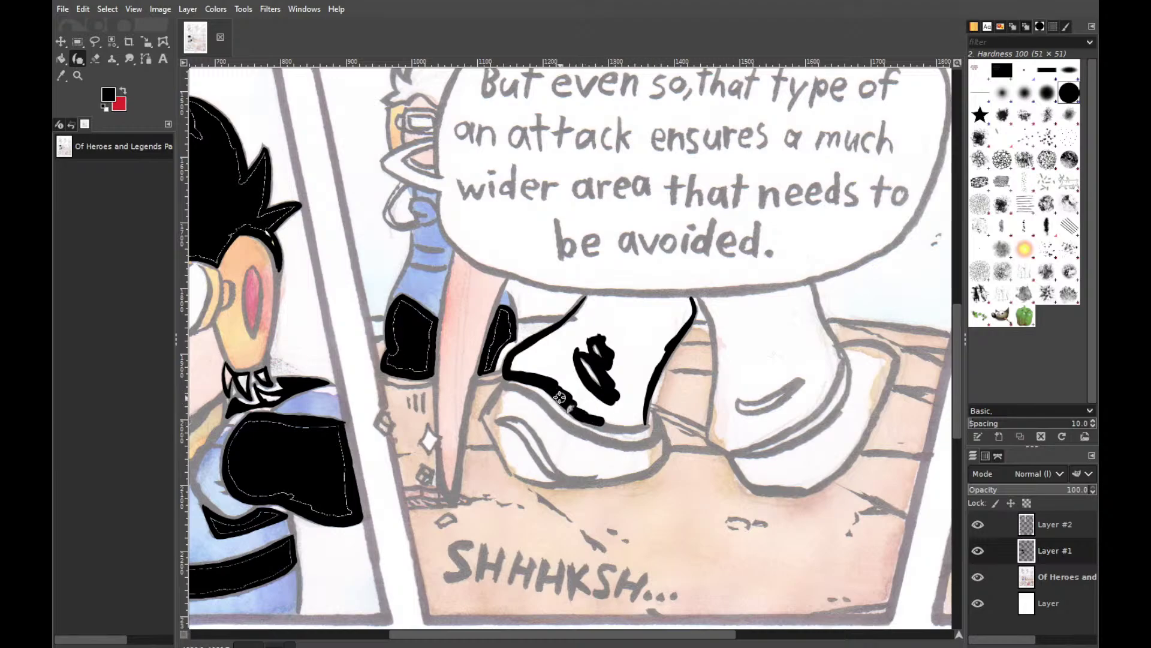
{"action": "left_click_drag", "start_coordinate": [559, 398], "coordinate": [599, 413]}
{"action": "mouse_move", "coordinate": [604, 422]}
{"action": "left_mouse_down"}
{"action": "mouse_move", "coordinate": [642, 428]}
{"action": "mouse_move", "coordinate": [592, 423]}
{"action": "mouse_move", "coordinate": [647, 426]}
{"action": "mouse_move", "coordinate": [624, 427]}
{"action": "left_mouse_up"}
{"action": "key", "text": "ctrl+z"}
{"action": "key", "text": "ctrl+z"}
{"action": "key", "text": "ctrl+z"}
{"action": "key", "text": "ctrl+z"}
Close the foreground leg's outline along the speech balloon and fill it solid black around the crease highlights
{"action": "mouse_move", "coordinate": [583, 299]}
{"action": "left_mouse_down"}
{"action": "mouse_move", "coordinate": [717, 290]}
{"action": "mouse_move", "coordinate": [593, 298]}
{"action": "left_mouse_up"}
{"action": "key", "text": "ctrl+z"}
{"action": "key", "text": "ctrl+z"}
{"action": "key", "text": "ctrl+z"}
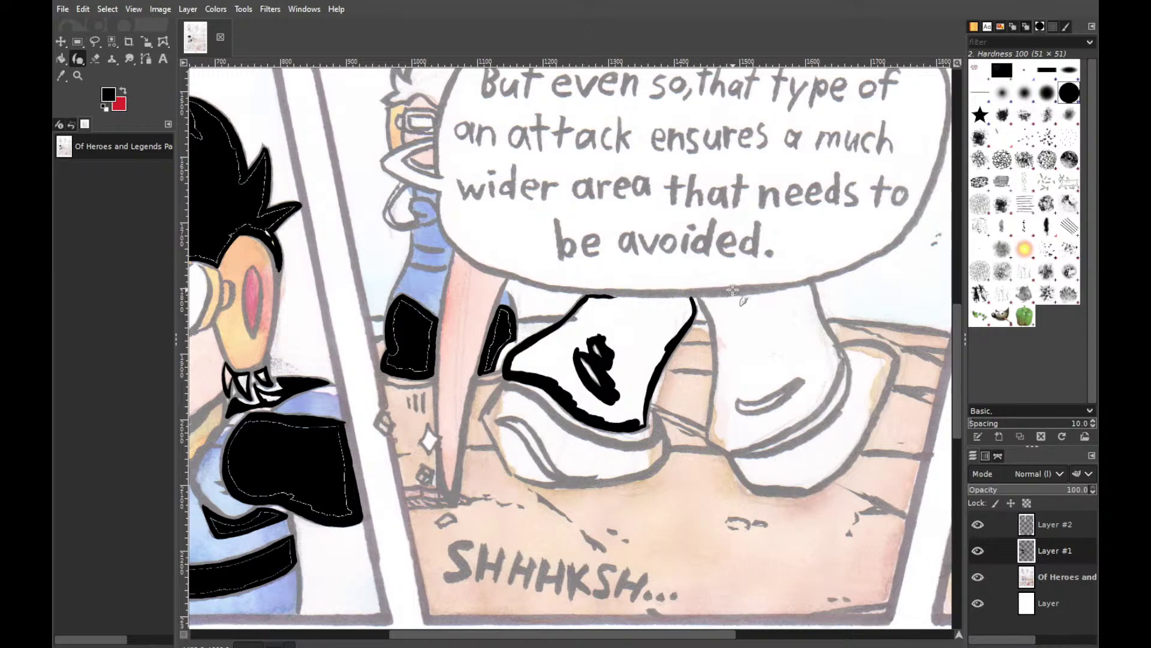
{"action": "key", "text": "ctrl+z"}
{"action": "left_click_drag", "start_coordinate": [585, 297], "coordinate": [694, 297]}
{"action": "mouse_move", "coordinate": [608, 296]}
{"action": "left_mouse_down"}
{"action": "mouse_move", "coordinate": [707, 295]}
{"action": "mouse_move", "coordinate": [609, 295]}
{"action": "left_mouse_up"}
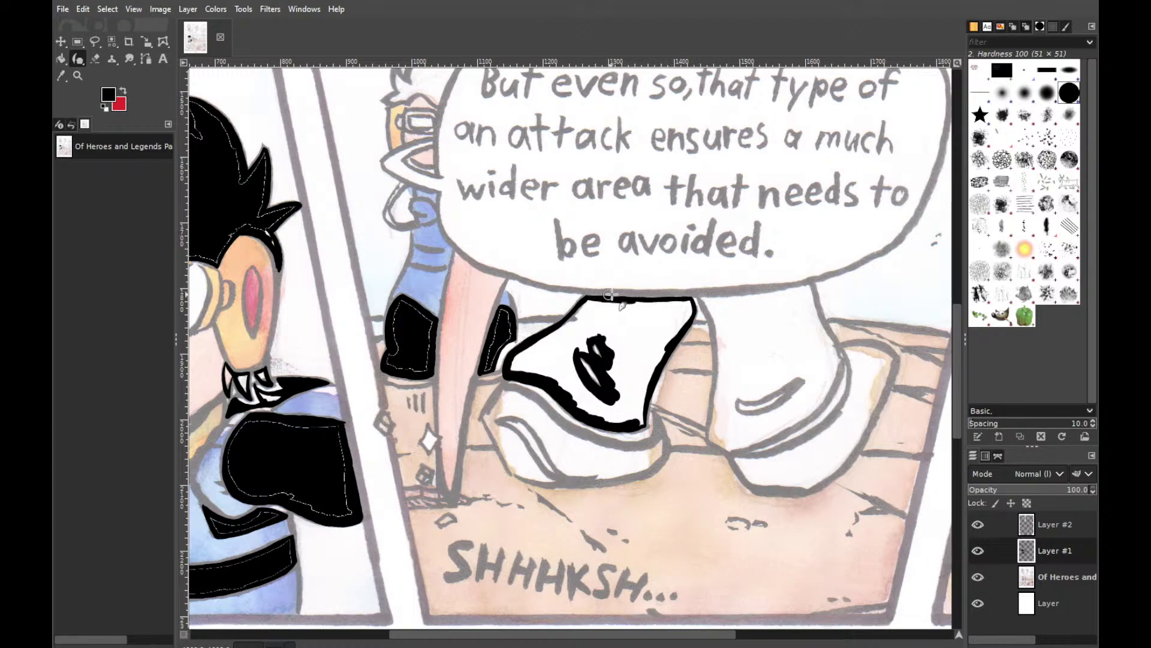
{"action": "key", "text": "shift+b"}
{"action": "left_click", "coordinate": [648, 328]}
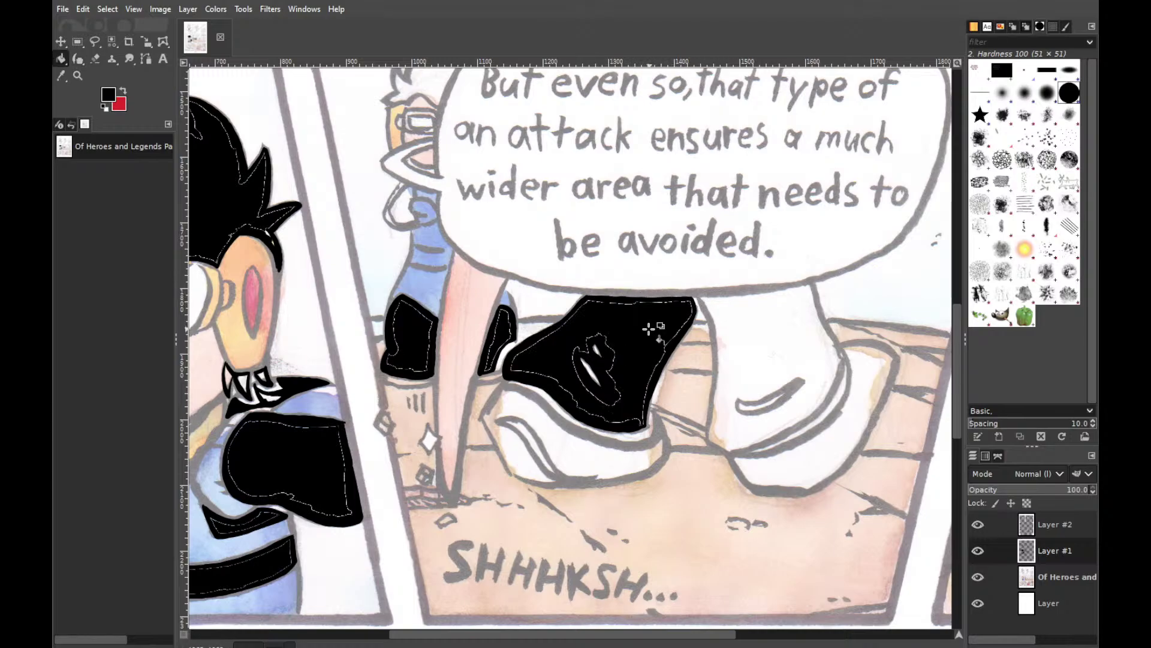
Ink the right end of the shoe below the filled foreground leg, redoing the first stroke
{"action": "key", "text": "p"}
{"action": "mouse_move", "coordinate": [654, 413]}
{"action": "left_mouse_down"}
{"action": "mouse_move", "coordinate": [660, 458]}
{"action": "mouse_move", "coordinate": [664, 438]}
{"action": "mouse_move", "coordinate": [654, 468]}
{"action": "left_mouse_up"}
{"action": "key", "text": "ctrl+z"}
{"action": "mouse_move", "coordinate": [659, 429]}
{"action": "left_mouse_down"}
{"action": "mouse_move", "coordinate": [666, 451]}
{"action": "mouse_move", "coordinate": [653, 468]}
{"action": "mouse_move", "coordinate": [664, 463]}
{"action": "mouse_move", "coordinate": [641, 477]}
{"action": "left_mouse_up"}
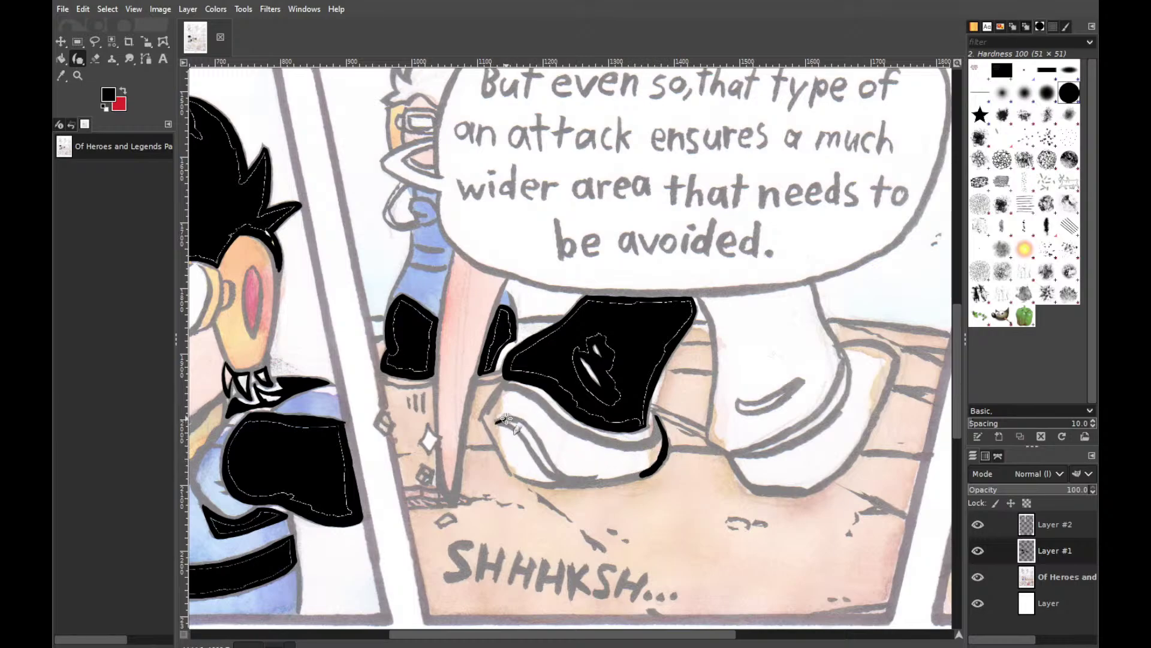
Ink the upper curve of the foreground shoe's highlight and the shoe's bottom edge
{"action": "mouse_move", "coordinate": [496, 423]}
{"action": "left_mouse_down"}
{"action": "mouse_move", "coordinate": [528, 421]}
{"action": "mouse_move", "coordinate": [541, 429]}
{"action": "mouse_move", "coordinate": [510, 417]}
{"action": "mouse_move", "coordinate": [552, 446]}
{"action": "left_mouse_up"}
{"action": "key", "text": "ctrl+z"}
{"action": "left_click_drag", "start_coordinate": [532, 428], "coordinate": [550, 452]}
{"action": "mouse_move", "coordinate": [603, 480]}
{"action": "left_mouse_down"}
{"action": "mouse_move", "coordinate": [650, 471]}
{"action": "mouse_move", "coordinate": [564, 475]}
{"action": "mouse_move", "coordinate": [538, 434]}
{"action": "mouse_move", "coordinate": [568, 467]}
{"action": "mouse_move", "coordinate": [540, 442]}
{"action": "mouse_move", "coordinate": [557, 463]}
{"action": "left_mouse_up"}
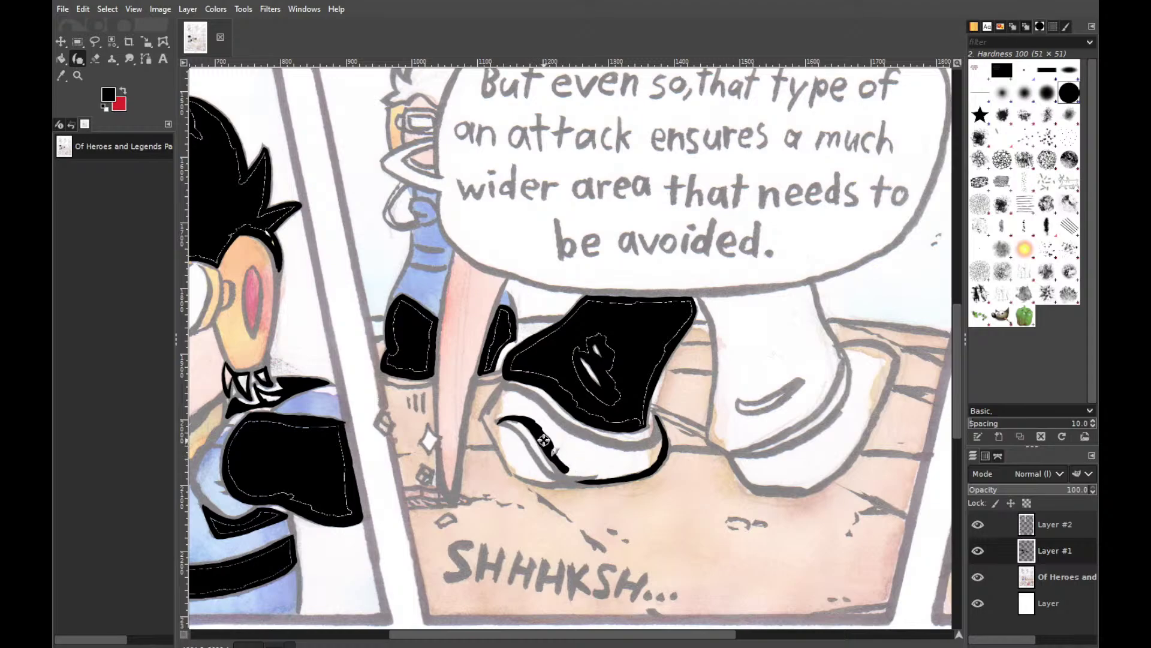
{"action": "mouse_move", "coordinate": [543, 441]}
{"action": "left_mouse_down"}
{"action": "mouse_move", "coordinate": [559, 468]}
{"action": "mouse_move", "coordinate": [567, 461]}
{"action": "mouse_move", "coordinate": [540, 437]}
{"action": "mouse_move", "coordinate": [567, 476]}
{"action": "mouse_move", "coordinate": [581, 468]}
{"action": "mouse_move", "coordinate": [543, 446]}
{"action": "mouse_move", "coordinate": [577, 480]}
{"action": "mouse_move", "coordinate": [597, 474]}
{"action": "mouse_move", "coordinate": [582, 482]}
{"action": "mouse_move", "coordinate": [632, 474]}
{"action": "mouse_move", "coordinate": [583, 484]}
{"action": "mouse_move", "coordinate": [644, 472]}
{"action": "mouse_move", "coordinate": [634, 482]}
{"action": "mouse_move", "coordinate": [645, 477]}
{"action": "mouse_move", "coordinate": [580, 479]}
{"action": "mouse_move", "coordinate": [638, 467]}
{"action": "mouse_move", "coordinate": [662, 417]}
{"action": "mouse_move", "coordinate": [669, 435]}
{"action": "mouse_move", "coordinate": [655, 417]}
{"action": "mouse_move", "coordinate": [644, 445]}
{"action": "mouse_move", "coordinate": [663, 429]}
{"action": "mouse_move", "coordinate": [590, 442]}
{"action": "mouse_move", "coordinate": [657, 424]}
{"action": "left_mouse_up"}
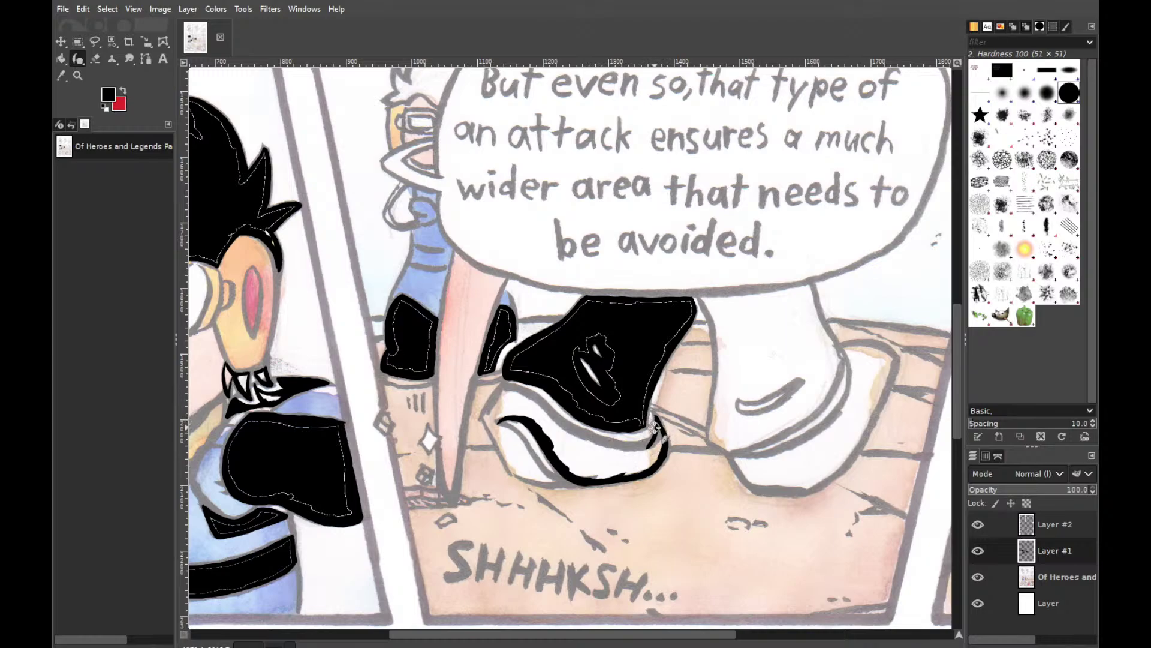
Ink the foreground shoe's top edge beneath the leg, leaving a thin white gap between leg and shoe
{"action": "left_click_drag", "start_coordinate": [654, 430], "coordinate": [658, 422]}
{"action": "mouse_move", "coordinate": [497, 393]}
{"action": "left_mouse_down"}
{"action": "mouse_move", "coordinate": [502, 387]}
{"action": "mouse_move", "coordinate": [483, 415]}
{"action": "mouse_move", "coordinate": [505, 389]}
{"action": "left_mouse_up"}
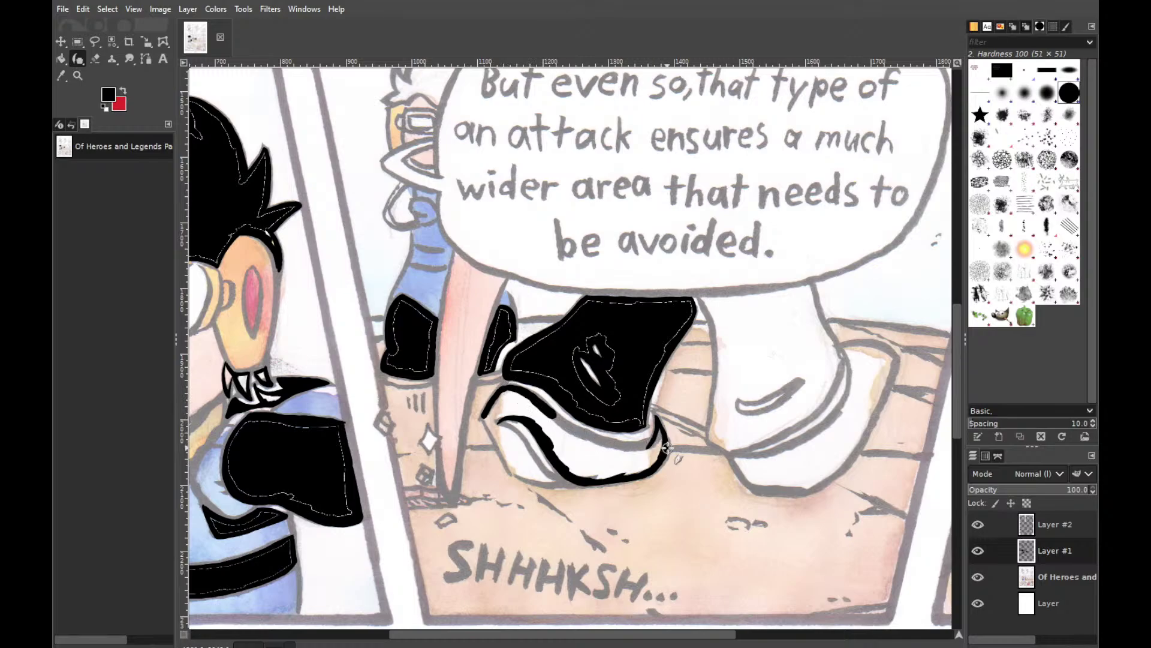
{"action": "mouse_move", "coordinate": [657, 432]}
{"action": "left_mouse_down"}
{"action": "mouse_move", "coordinate": [630, 444]}
{"action": "mouse_move", "coordinate": [649, 431]}
{"action": "mouse_move", "coordinate": [624, 442]}
{"action": "mouse_move", "coordinate": [649, 428]}
{"action": "mouse_move", "coordinate": [658, 434]}
{"action": "mouse_move", "coordinate": [632, 446]}
{"action": "mouse_move", "coordinate": [591, 430]}
{"action": "mouse_move", "coordinate": [570, 410]}
{"action": "left_mouse_up"}
{"action": "key", "text": "ctrl+z"}
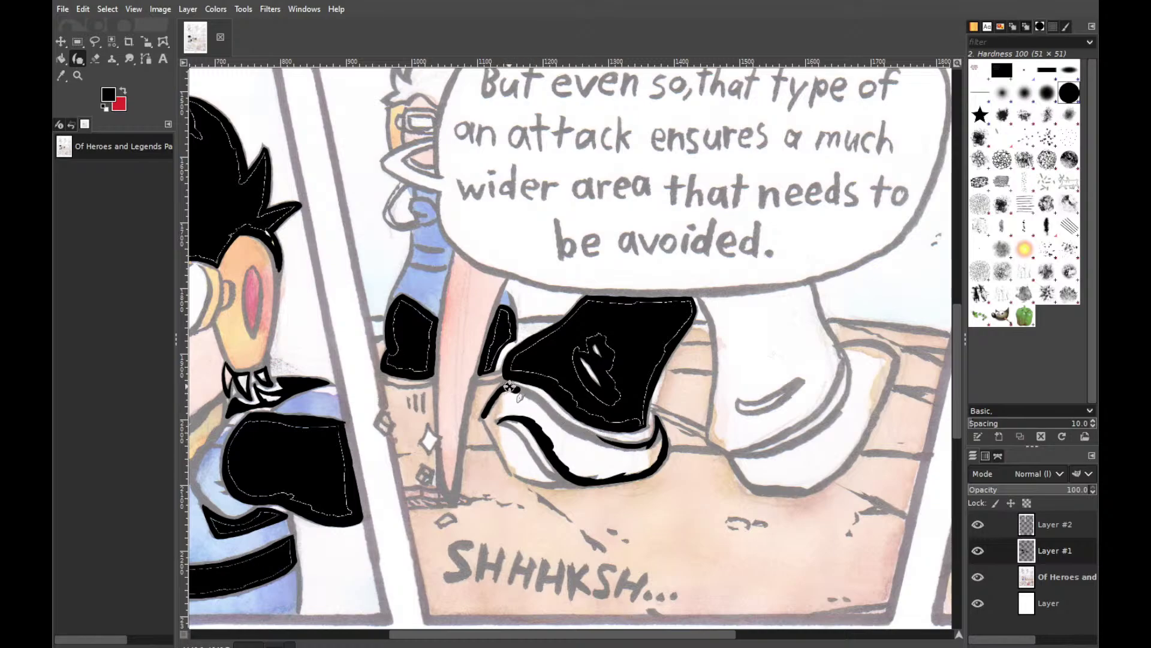
{"action": "mouse_move", "coordinate": [507, 389]}
{"action": "left_mouse_down"}
{"action": "mouse_move", "coordinate": [544, 408]}
{"action": "mouse_move", "coordinate": [510, 389]}
{"action": "mouse_move", "coordinate": [626, 444]}
{"action": "mouse_move", "coordinate": [657, 439]}
{"action": "mouse_move", "coordinate": [630, 445]}
{"action": "mouse_move", "coordinate": [618, 435]}
{"action": "mouse_move", "coordinate": [652, 439]}
{"action": "mouse_move", "coordinate": [620, 444]}
{"action": "left_mouse_up"}
{"action": "mouse_move", "coordinate": [534, 398]}
{"action": "left_mouse_down"}
{"action": "mouse_move", "coordinate": [657, 457]}
{"action": "mouse_move", "coordinate": [657, 434]}
{"action": "left_mouse_up"}
{"action": "left_click_drag", "start_coordinate": [528, 392], "coordinate": [603, 443]}
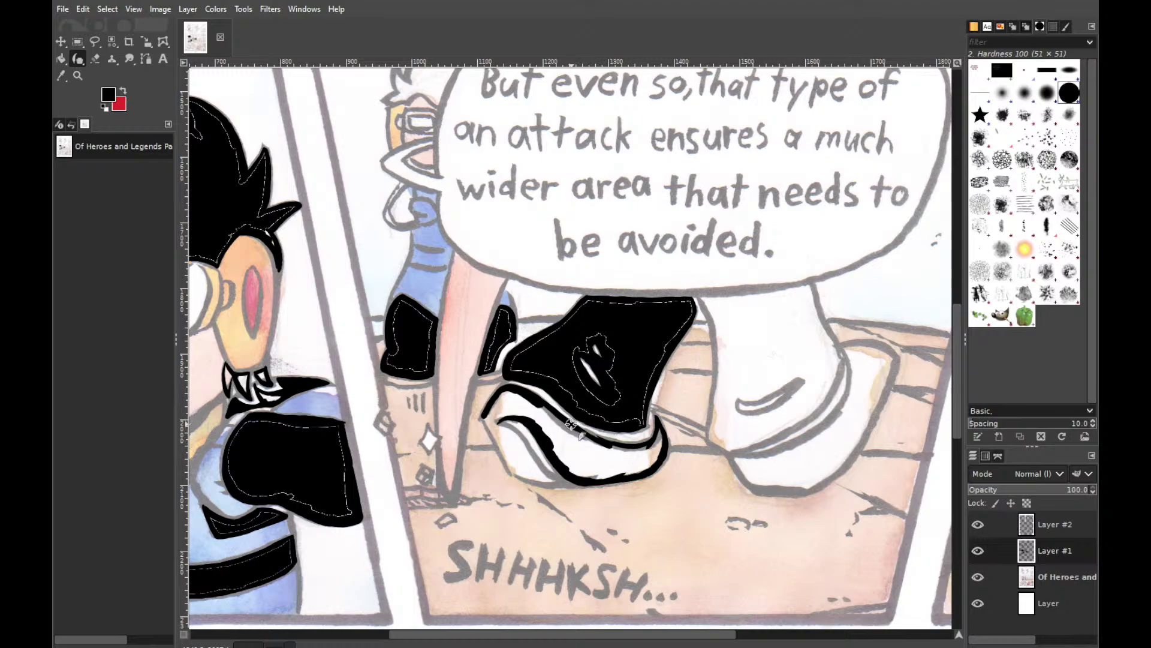
{"action": "left_click_drag", "start_coordinate": [592, 433], "coordinate": [655, 440]}
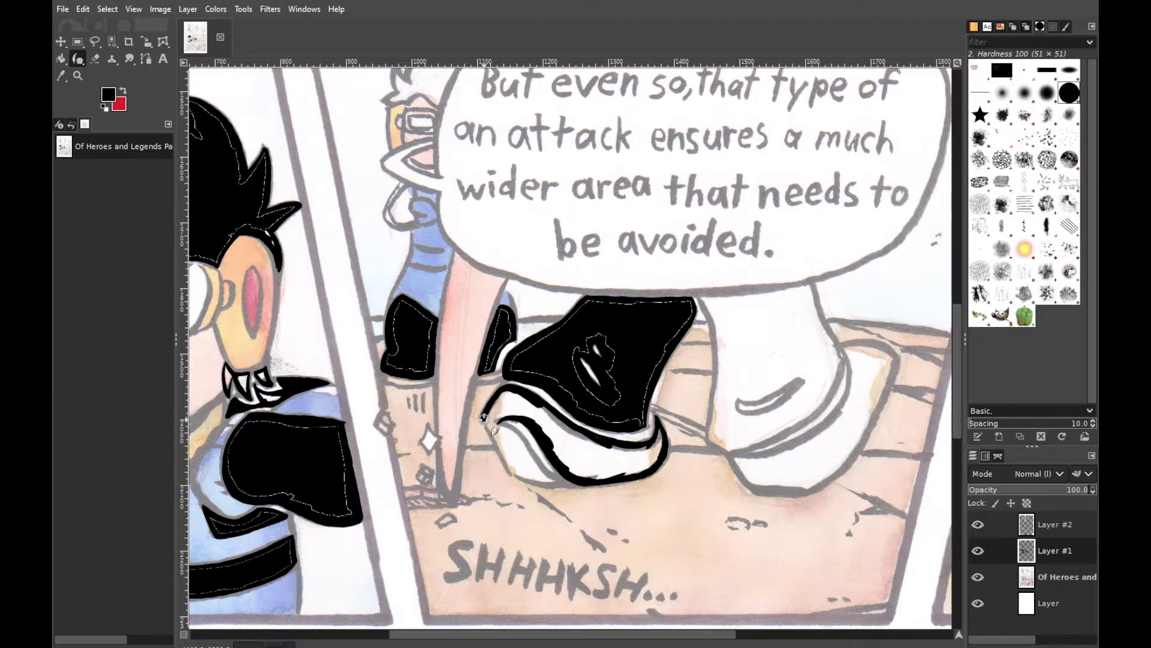
Close the left end of the foreground shoe, outline the highlight's lower side, and fill the shoe solid black
{"action": "left_click_drag", "start_coordinate": [484, 415], "coordinate": [497, 442]}
{"action": "left_click_drag", "start_coordinate": [493, 438], "coordinate": [503, 452]}
{"action": "mouse_move", "coordinate": [509, 463]}
{"action": "left_mouse_down"}
{"action": "mouse_move", "coordinate": [561, 482]}
{"action": "mouse_move", "coordinate": [520, 473]}
{"action": "left_mouse_up"}
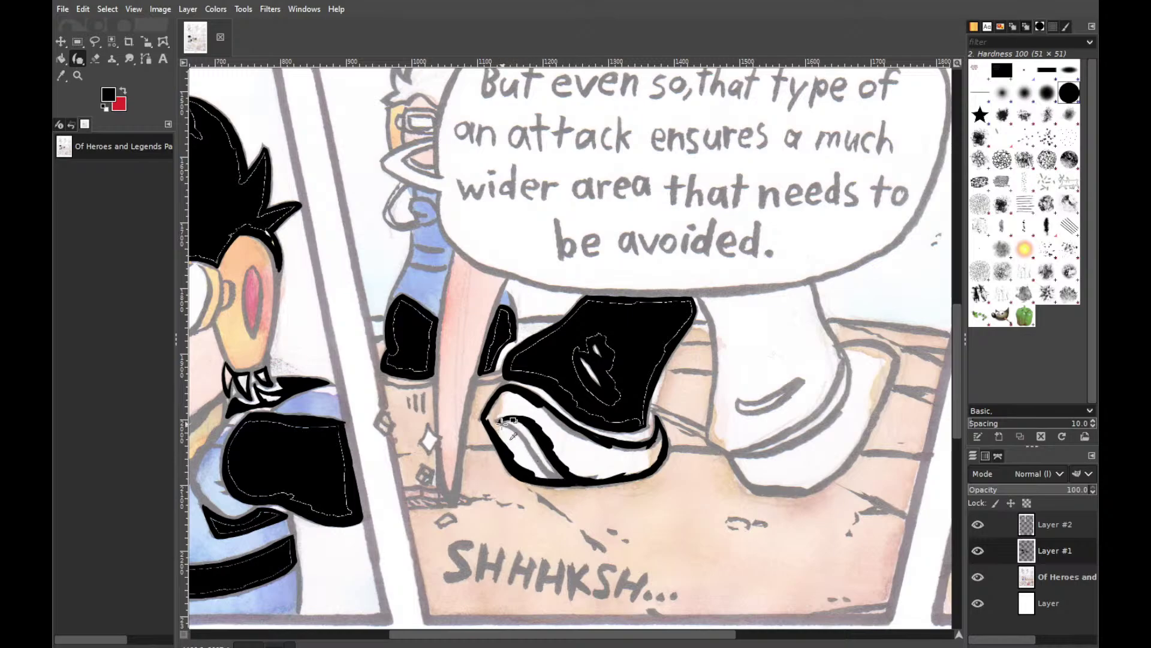
{"action": "left_click_drag", "start_coordinate": [501, 422], "coordinate": [525, 446]}
{"action": "key", "text": "shift+b"}
{"action": "left_click", "coordinate": [586, 448]}
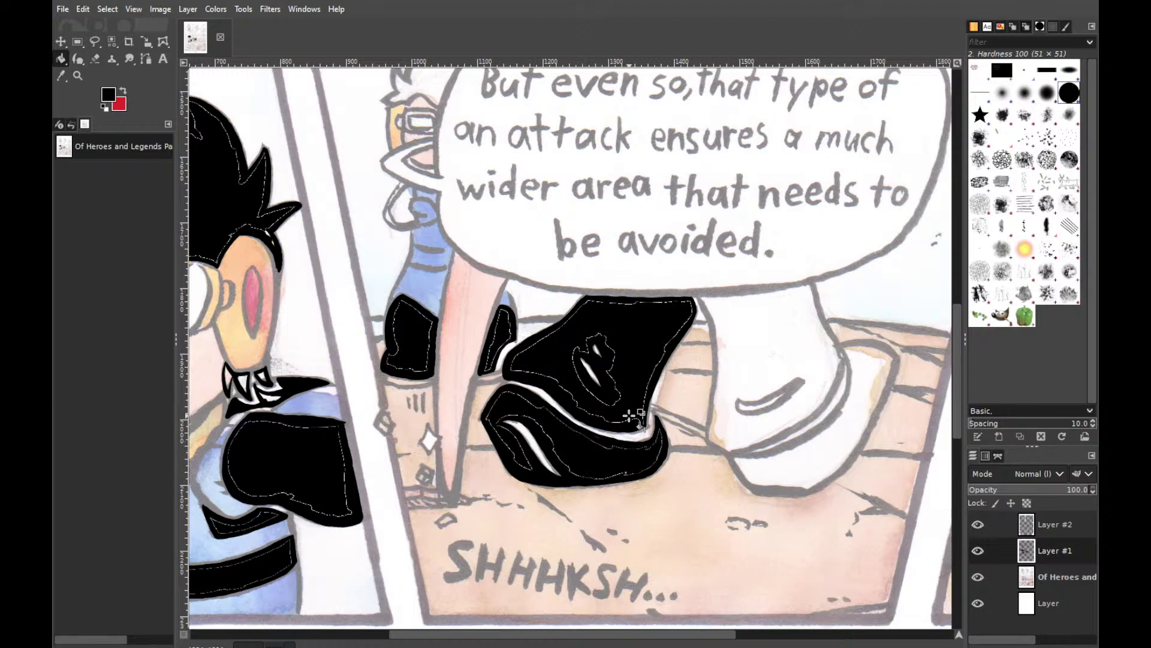
Ink the right edge of the panel's other leg from the speech balloon down around its base
{"action": "key", "text": "p"}
{"action": "mouse_move", "coordinate": [811, 284]}
{"action": "left_mouse_down"}
{"action": "mouse_move", "coordinate": [841, 350]}
{"action": "mouse_move", "coordinate": [815, 301]}
{"action": "mouse_move", "coordinate": [835, 344]}
{"action": "left_mouse_up"}
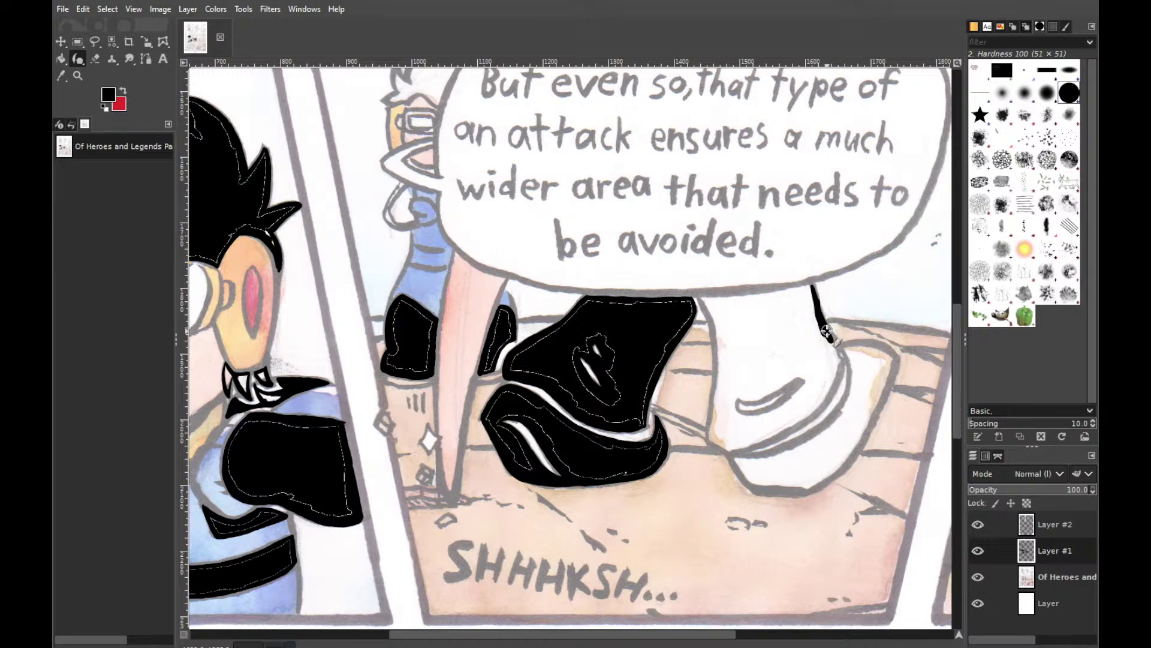
{"action": "mouse_move", "coordinate": [817, 305]}
{"action": "left_mouse_down"}
{"action": "mouse_move", "coordinate": [851, 364]}
{"action": "mouse_move", "coordinate": [819, 308]}
{"action": "mouse_move", "coordinate": [848, 361]}
{"action": "mouse_move", "coordinate": [840, 347]}
{"action": "mouse_move", "coordinate": [836, 382]}
{"action": "mouse_move", "coordinate": [840, 369]}
{"action": "mouse_move", "coordinate": [808, 412]}
{"action": "mouse_move", "coordinate": [839, 379]}
{"action": "mouse_move", "coordinate": [812, 415]}
{"action": "mouse_move", "coordinate": [842, 381]}
{"action": "mouse_move", "coordinate": [804, 419]}
{"action": "mouse_move", "coordinate": [828, 400]}
{"action": "mouse_move", "coordinate": [772, 439]}
{"action": "mouse_move", "coordinate": [811, 414]}
{"action": "mouse_move", "coordinate": [785, 419]}
{"action": "left_mouse_up"}
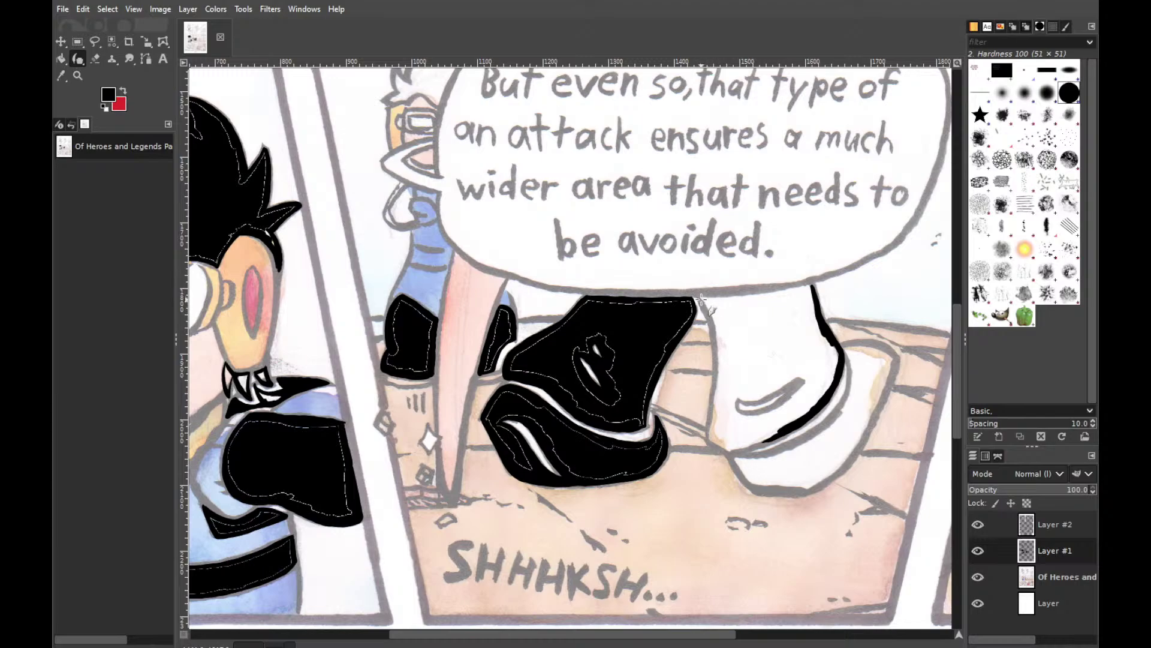
Ink the second leg's left edge and close its base above the shoe, redoing strokes that stray
{"action": "left_click_drag", "start_coordinate": [700, 298], "coordinate": [716, 372]}
{"action": "key", "text": "ctrl+z"}
{"action": "left_click_drag", "start_coordinate": [699, 295], "coordinate": [724, 363]}
{"action": "mouse_move", "coordinate": [708, 313]}
{"action": "left_mouse_down"}
{"action": "mouse_move", "coordinate": [719, 360]}
{"action": "mouse_move", "coordinate": [710, 311]}
{"action": "mouse_move", "coordinate": [714, 413]}
{"action": "left_mouse_up"}
{"action": "key", "text": "ctrl+z"}
{"action": "key", "text": "ctrl+z"}
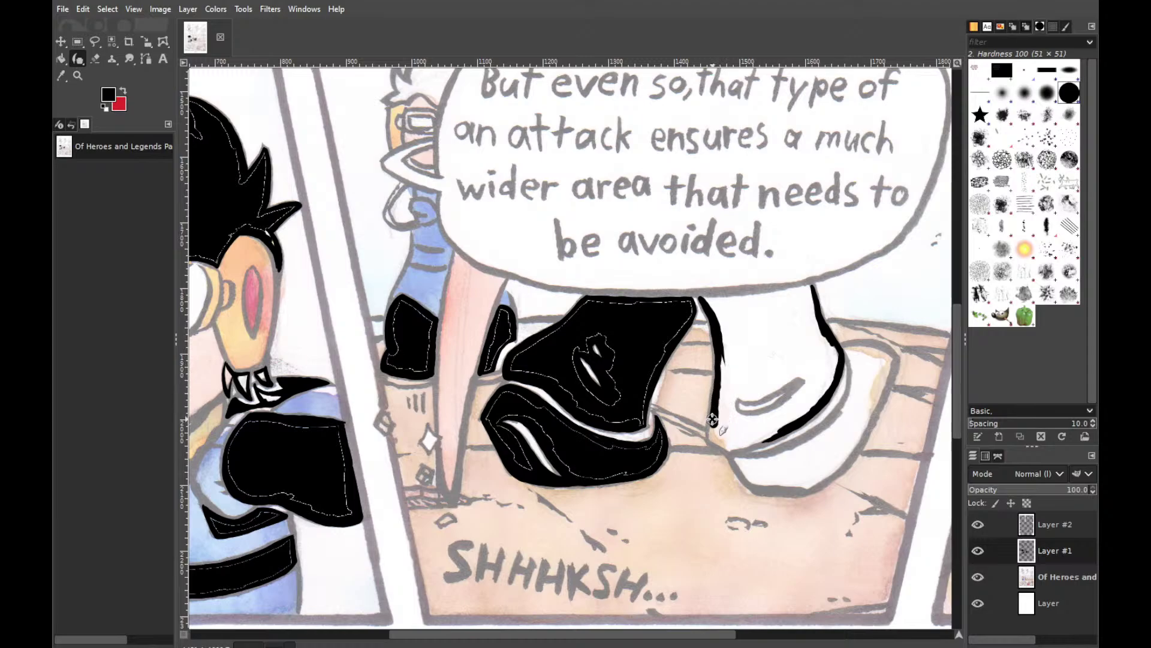
{"action": "mouse_move", "coordinate": [714, 400]}
{"action": "left_mouse_down"}
{"action": "mouse_move", "coordinate": [710, 437]}
{"action": "mouse_move", "coordinate": [727, 448]}
{"action": "mouse_move", "coordinate": [771, 433]}
{"action": "mouse_move", "coordinate": [727, 449]}
{"action": "mouse_move", "coordinate": [786, 427]}
{"action": "mouse_move", "coordinate": [733, 450]}
{"action": "mouse_move", "coordinate": [808, 416]}
{"action": "mouse_move", "coordinate": [766, 444]}
{"action": "mouse_move", "coordinate": [803, 427]}
{"action": "mouse_move", "coordinate": [750, 447]}
{"action": "mouse_move", "coordinate": [798, 399]}
{"action": "left_mouse_up"}
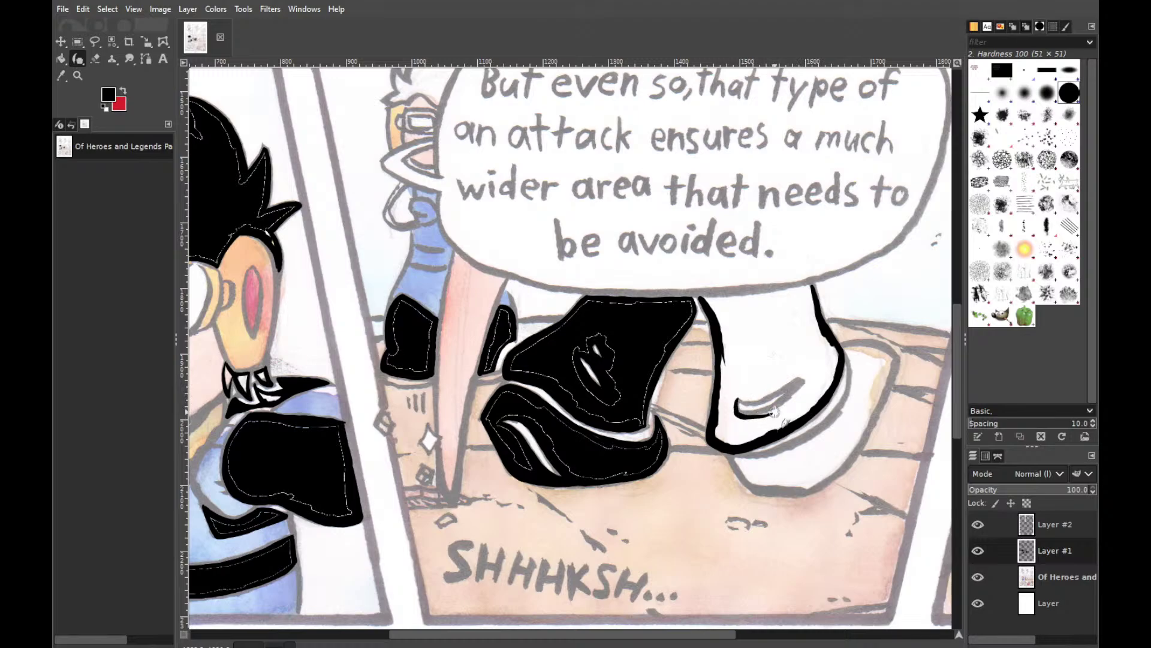
Ink around the curved crease highlight near the bottom of the second leg
{"action": "key", "text": "ctrl+z"}
{"action": "left_click_drag", "start_coordinate": [743, 412], "coordinate": [779, 401]}
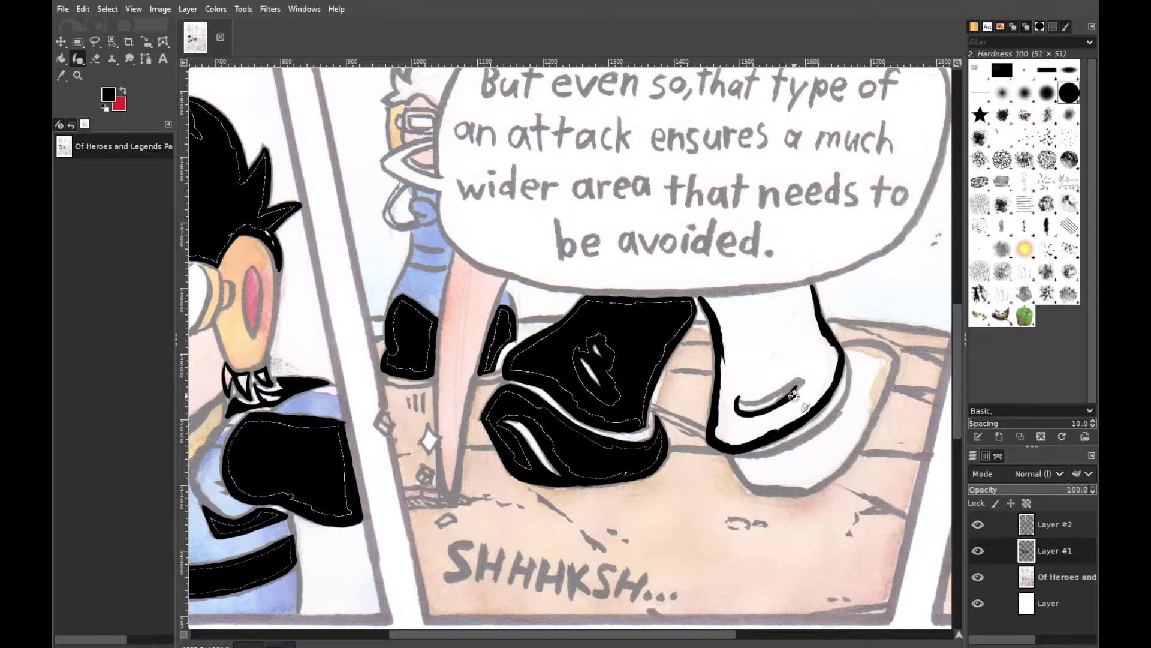
{"action": "left_click_drag", "start_coordinate": [771, 405], "coordinate": [792, 382]}
{"action": "key", "text": "ctrl+z"}
{"action": "mouse_move", "coordinate": [739, 394]}
{"action": "left_mouse_down"}
{"action": "mouse_move", "coordinate": [794, 381]}
{"action": "mouse_move", "coordinate": [739, 395]}
{"action": "mouse_move", "coordinate": [758, 403]}
{"action": "mouse_move", "coordinate": [807, 382]}
{"action": "left_mouse_up"}
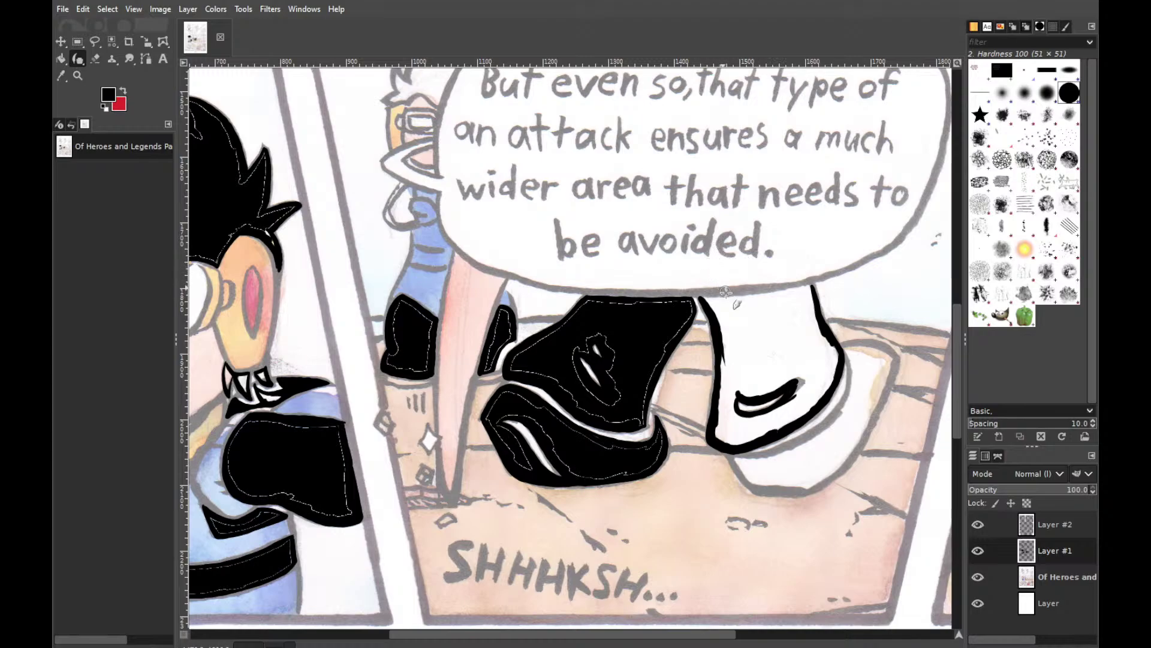
Close the second leg's outline along the speech balloon and fill it solid black around the crease highlight
{"action": "mouse_move", "coordinate": [703, 298]}
{"action": "left_mouse_down"}
{"action": "mouse_move", "coordinate": [819, 291]}
{"action": "mouse_move", "coordinate": [740, 298]}
{"action": "left_mouse_up"}
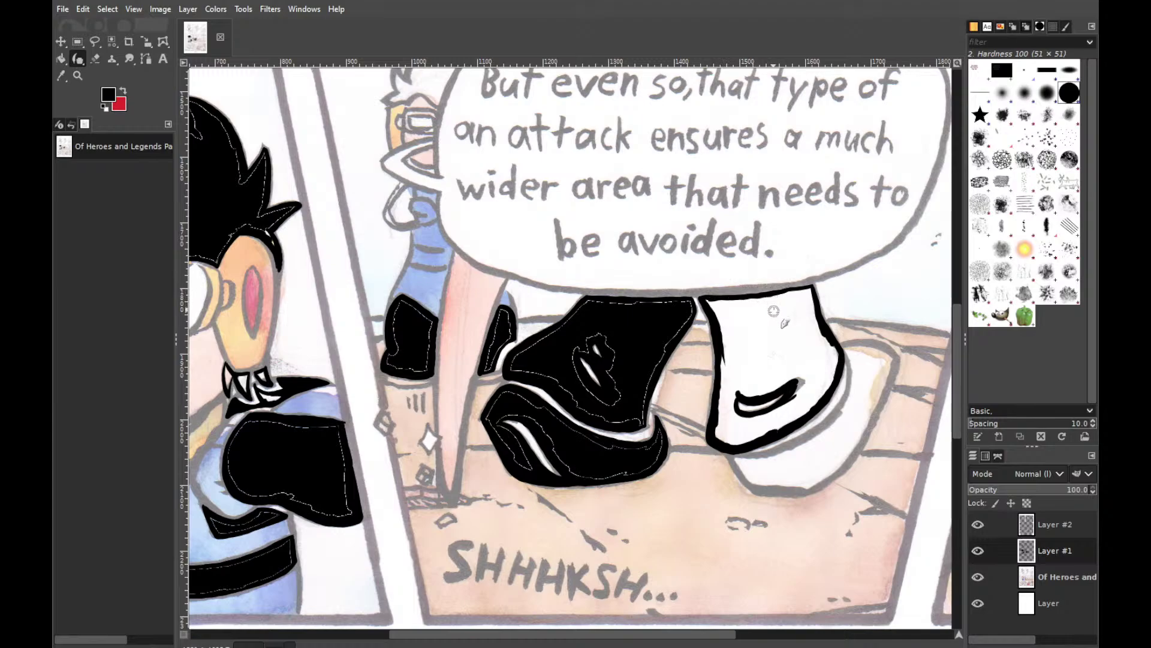
{"action": "key", "text": "shift+b"}
{"action": "left_click", "coordinate": [795, 334]}
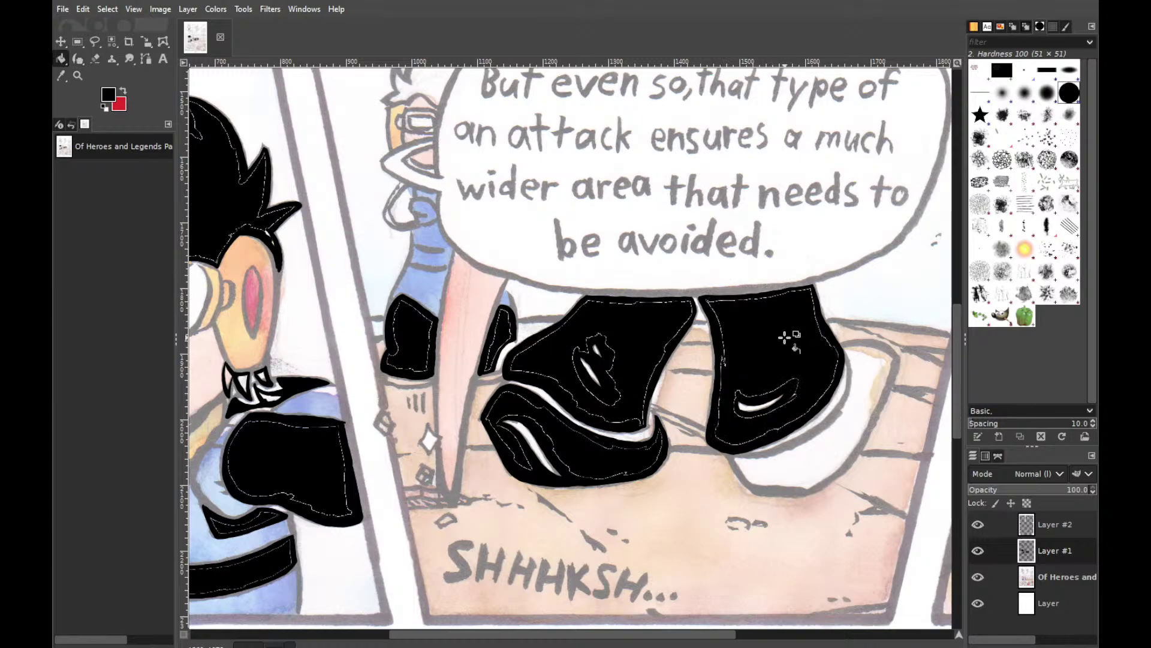
Ink the top and outer right edge of the second shoe, redoing strokes until they follow the scan
{"action": "key", "text": "p"}
{"action": "left_click_drag", "start_coordinate": [898, 359], "coordinate": [883, 391]}
{"action": "key", "text": "ctrl+z"}
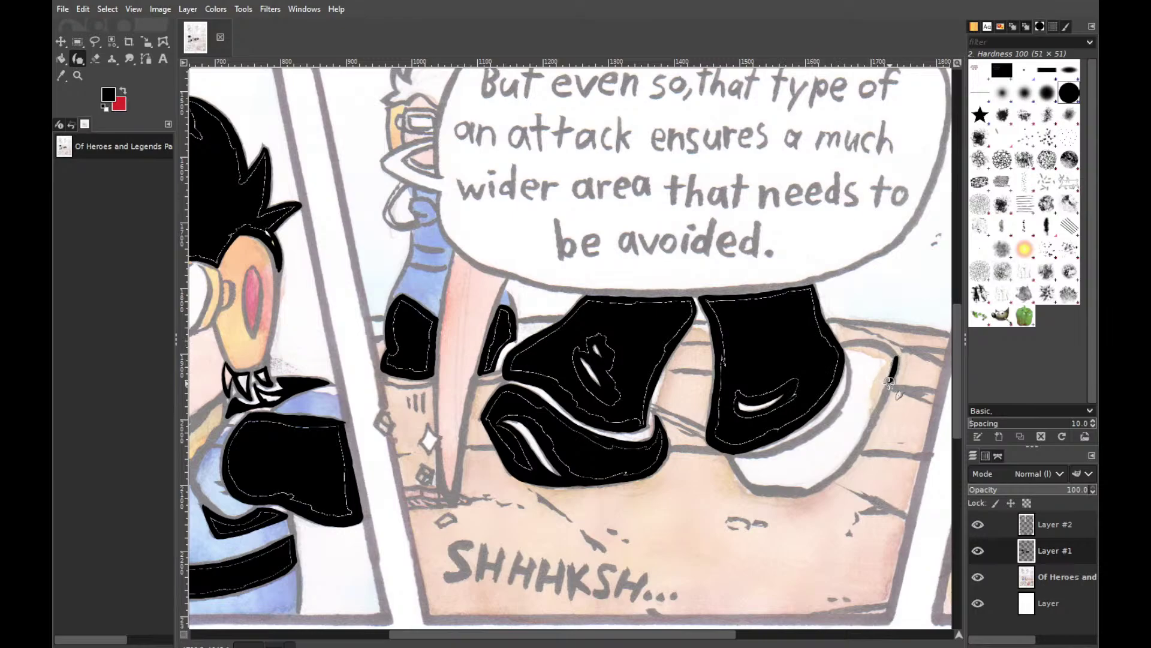
{"action": "left_click_drag", "start_coordinate": [896, 353], "coordinate": [869, 419]}
{"action": "key", "text": "ctrl+z"}
{"action": "mouse_move", "coordinate": [892, 355]}
{"action": "left_mouse_down"}
{"action": "mouse_move", "coordinate": [840, 346]}
{"action": "mouse_move", "coordinate": [892, 367]}
{"action": "mouse_move", "coordinate": [888, 378]}
{"action": "left_mouse_up"}
{"action": "key", "text": "ctrl+z"}
{"action": "left_click_drag", "start_coordinate": [897, 356], "coordinate": [845, 455]}
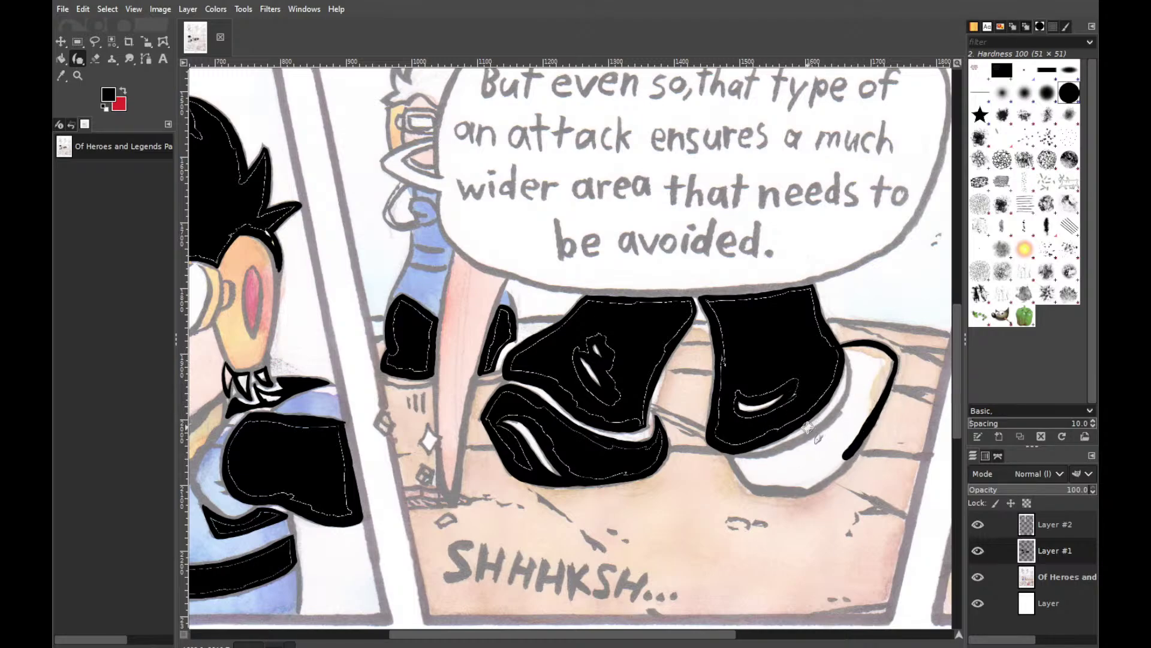
Ink the start of the second shoe's lower-left edge below the leg, undoing stray strokes
{"action": "left_click_drag", "start_coordinate": [723, 449], "coordinate": [754, 477]}
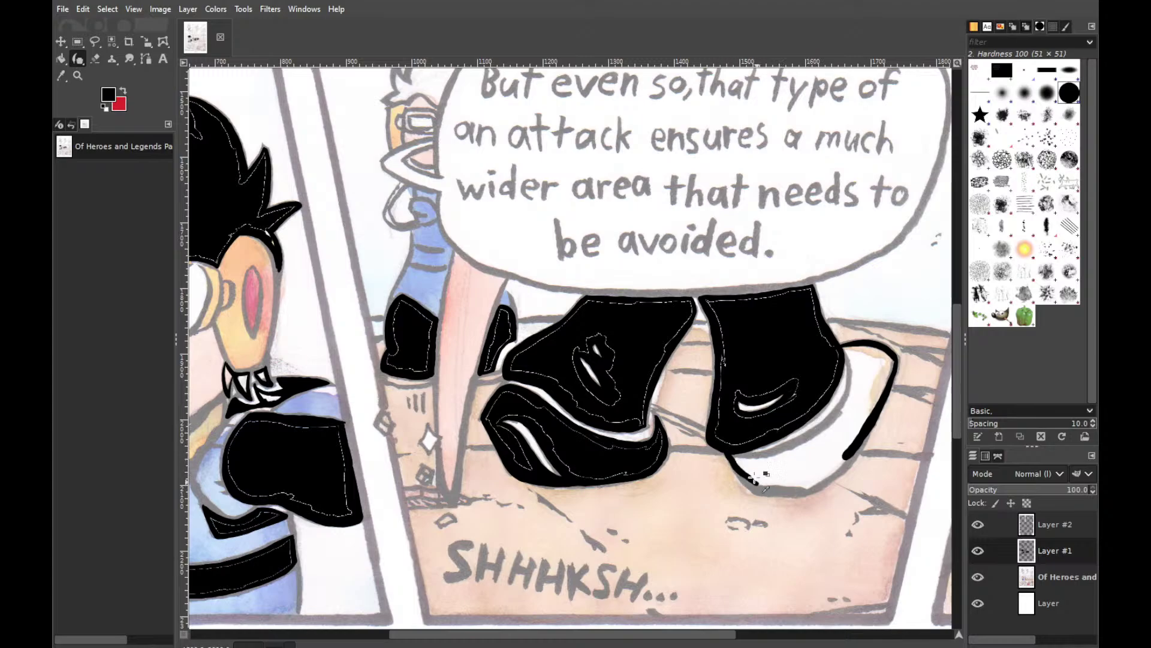
{"action": "key", "text": "ctrl+z"}
{"action": "key", "text": "ctrl+z"}
{"action": "left_click_drag", "start_coordinate": [958, 412], "coordinate": [958, 239]}
{"action": "mouse_move", "coordinate": [894, 217]}
{"action": "left_mouse_down"}
{"action": "mouse_move", "coordinate": [818, 242]}
{"action": "mouse_move", "coordinate": [846, 215]}
{"action": "mouse_move", "coordinate": [806, 253]}
{"action": "mouse_move", "coordinate": [882, 239]}
{"action": "left_mouse_up"}
{"action": "key", "text": "ctrl+z"}
{"action": "key", "text": "ctrl+z"}
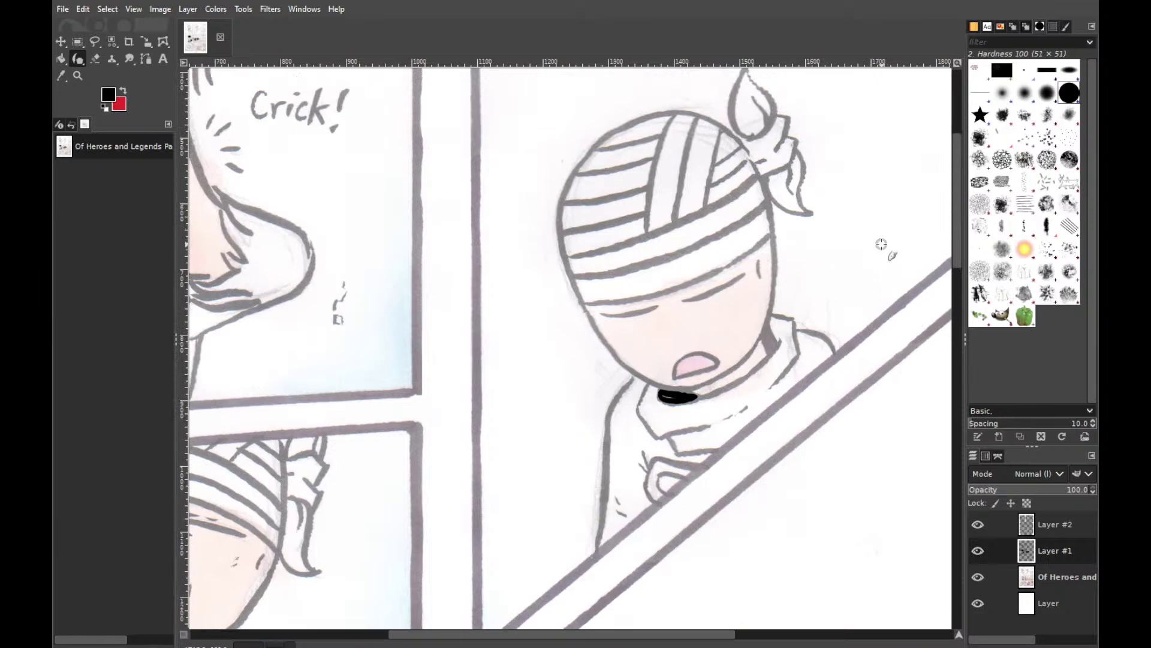
Extend the second shoe's lower-left outline along its bottom edge
{"action": "left_click_drag", "start_coordinate": [954, 267], "coordinate": [957, 432]}
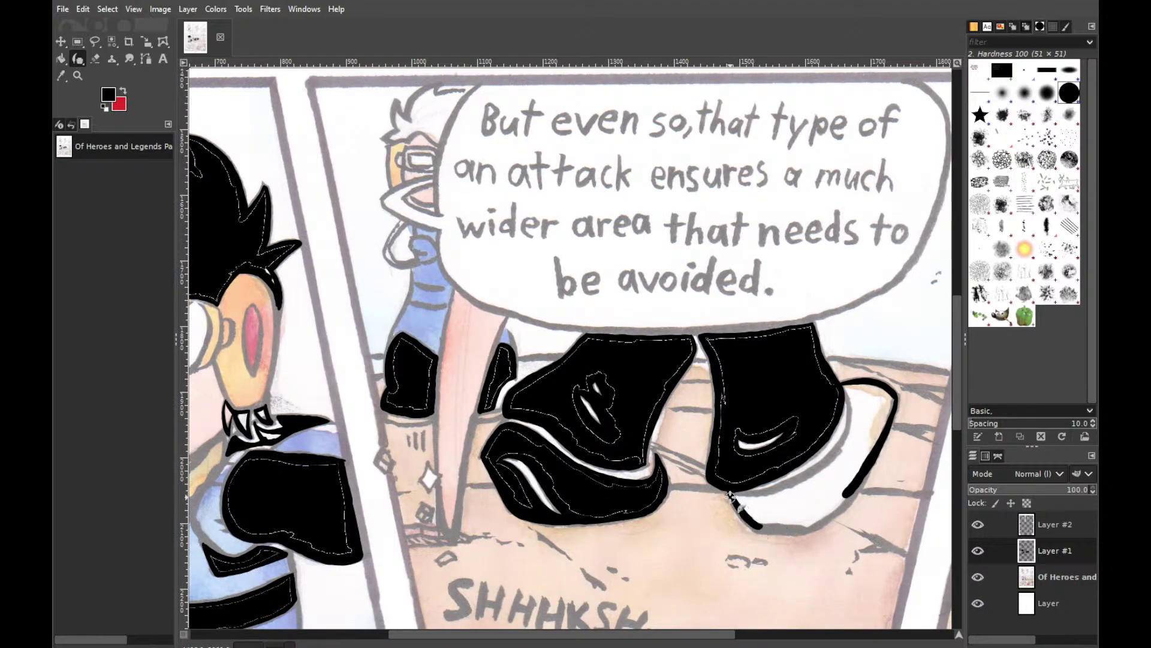
{"action": "left_click_drag", "start_coordinate": [759, 528], "coordinate": [785, 530]}
{"action": "left_click_drag", "start_coordinate": [958, 402], "coordinate": [957, 242]}
{"action": "mouse_move", "coordinate": [898, 203]}
{"action": "left_mouse_down"}
{"action": "mouse_move", "coordinate": [834, 231]}
{"action": "mouse_move", "coordinate": [876, 222]}
{"action": "left_mouse_up"}
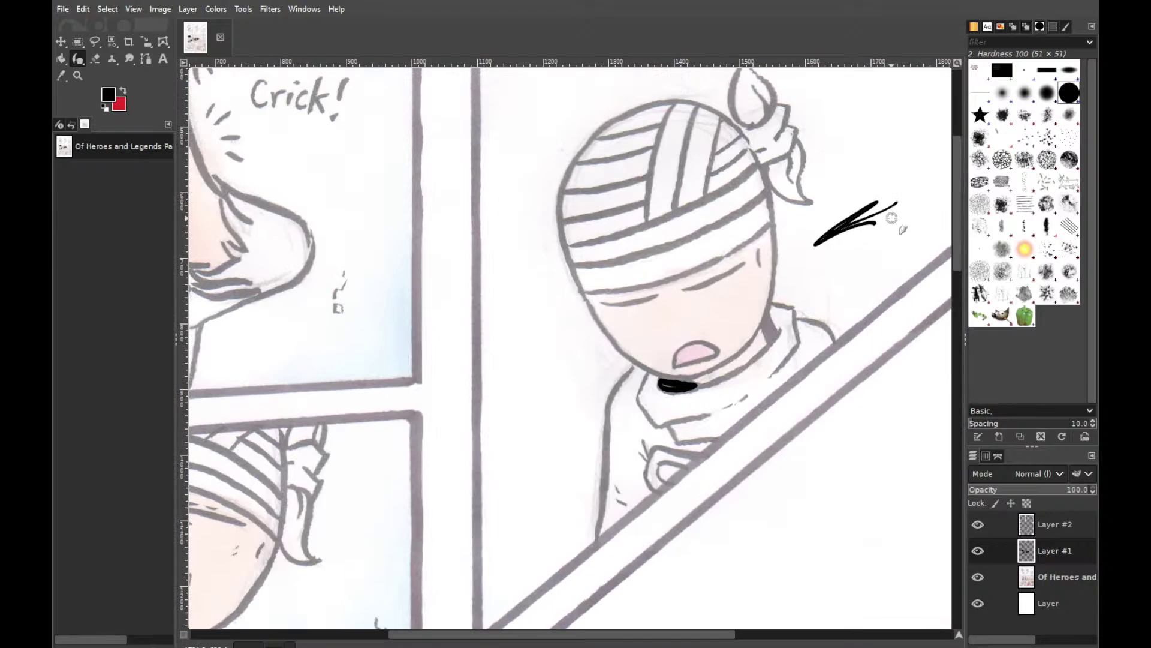
{"action": "key", "text": "ctrl+z"}
{"action": "key", "text": "ctrl+z"}
{"action": "left_click_drag", "start_coordinate": [958, 239], "coordinate": [958, 449]}
{"action": "left_click_drag", "start_coordinate": [725, 634], "coordinate": [614, 634]}
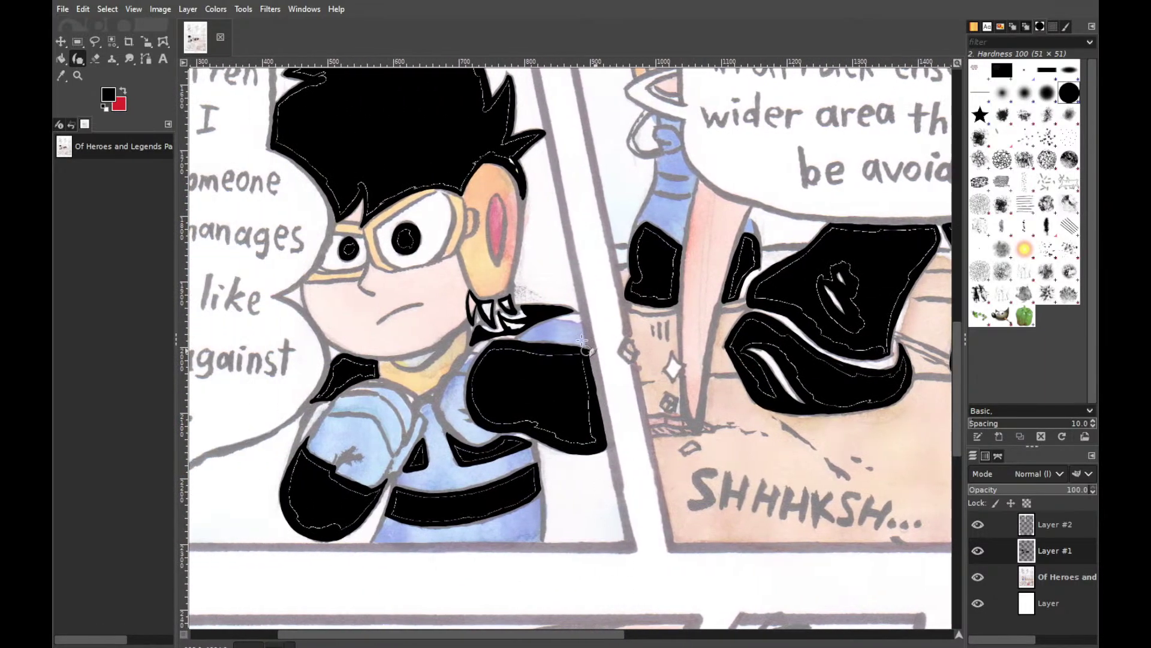
{"action": "left_click_drag", "start_coordinate": [622, 211], "coordinate": [565, 231]}
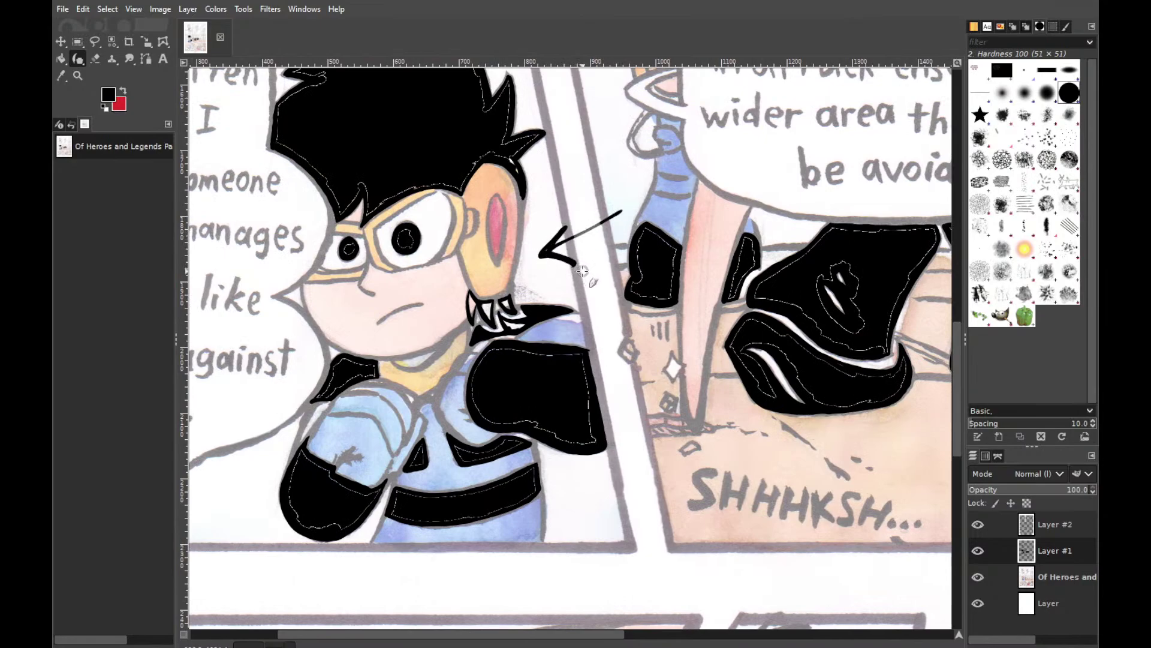
{"action": "key", "text": "ctrl+z"}
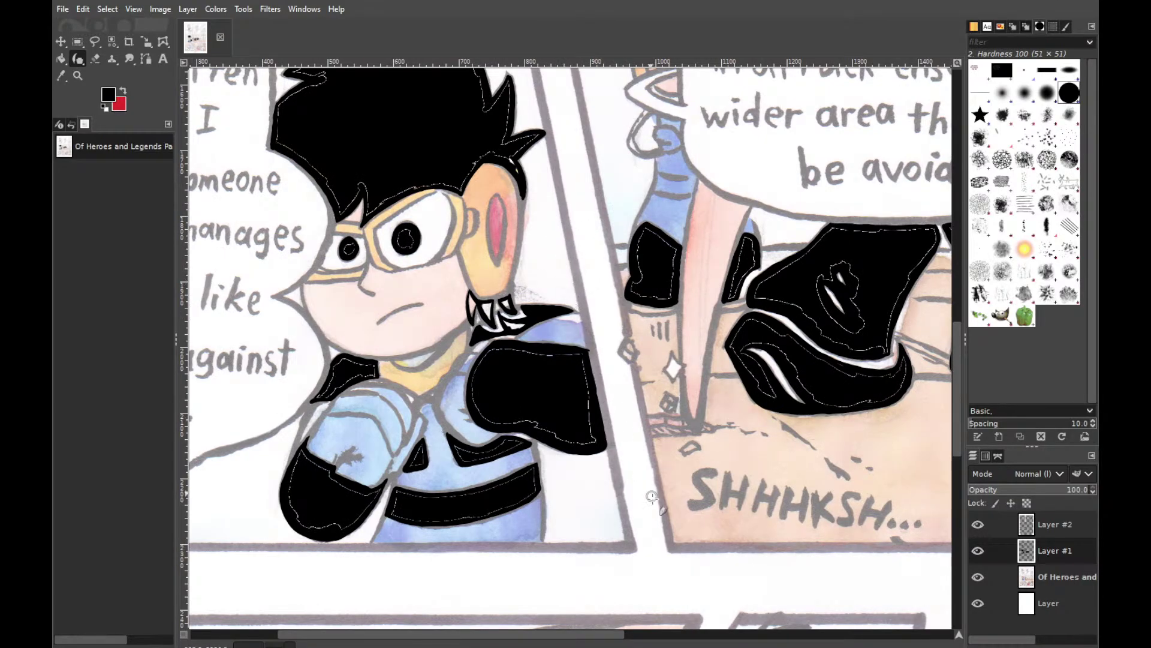
Ink the rest of the second shoe's bottom edge and join it to the outer right edge
{"action": "left_click_drag", "start_coordinate": [630, 637], "coordinate": [774, 637]}
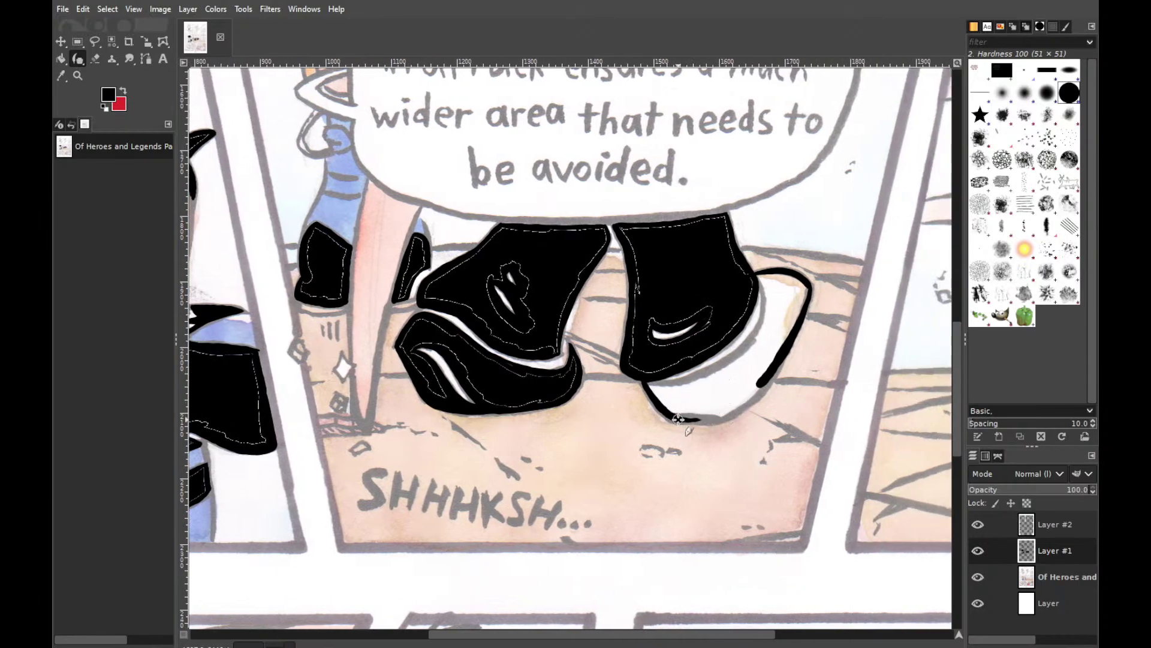
{"action": "left_click_drag", "start_coordinate": [683, 415], "coordinate": [706, 413]}
{"action": "mouse_move", "coordinate": [699, 419]}
{"action": "left_mouse_down"}
{"action": "mouse_move", "coordinate": [724, 416]}
{"action": "mouse_move", "coordinate": [781, 361]}
{"action": "left_mouse_up"}
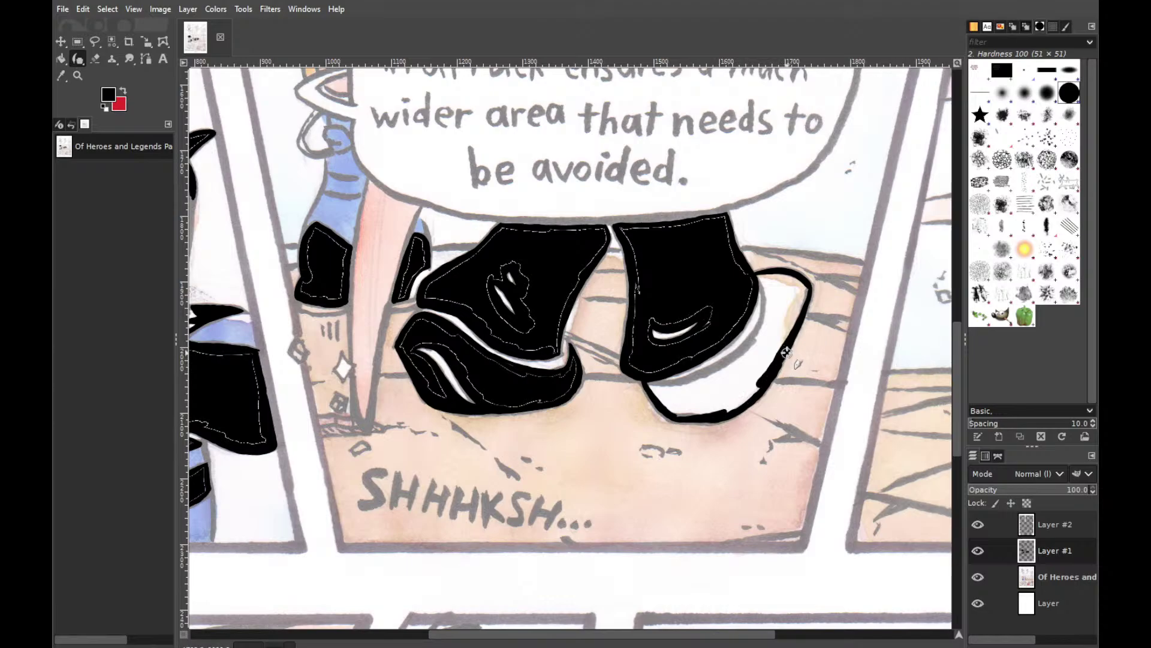
{"action": "key", "text": "ctrl+z"}
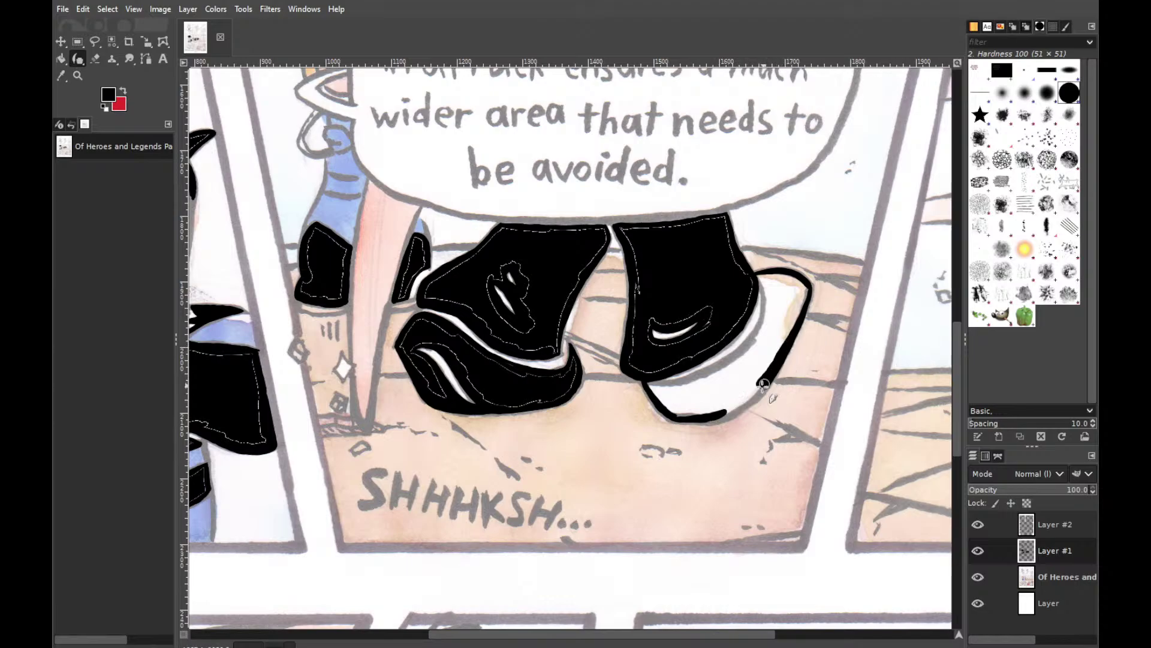
{"action": "left_click_drag", "start_coordinate": [762, 381], "coordinate": [745, 403]}
{"action": "left_click_drag", "start_coordinate": [769, 381], "coordinate": [728, 418]}
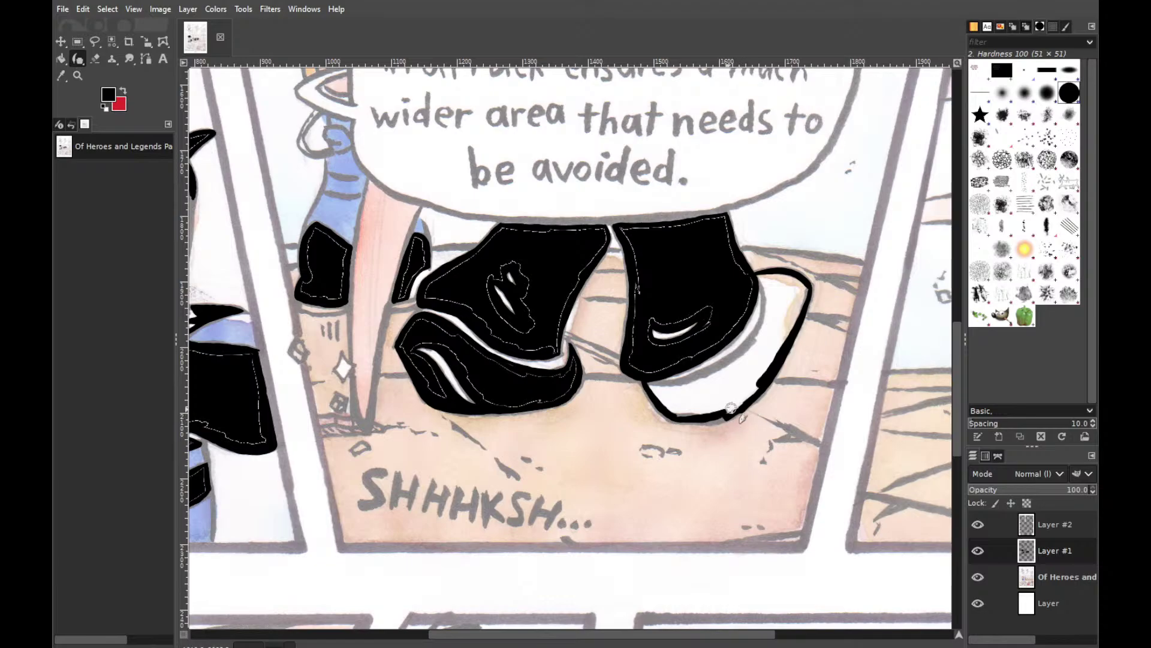
{"action": "mouse_move", "coordinate": [738, 411]}
{"action": "left_mouse_down"}
{"action": "mouse_move", "coordinate": [681, 427]}
{"action": "mouse_move", "coordinate": [668, 416]}
{"action": "mouse_move", "coordinate": [720, 416]}
{"action": "mouse_move", "coordinate": [677, 418]}
{"action": "mouse_move", "coordinate": [717, 414]}
{"action": "mouse_move", "coordinate": [680, 419]}
{"action": "mouse_move", "coordinate": [717, 416]}
{"action": "mouse_move", "coordinate": [680, 419]}
{"action": "mouse_move", "coordinate": [707, 415]}
{"action": "mouse_move", "coordinate": [684, 419]}
{"action": "mouse_move", "coordinate": [711, 416]}
{"action": "left_mouse_up"}
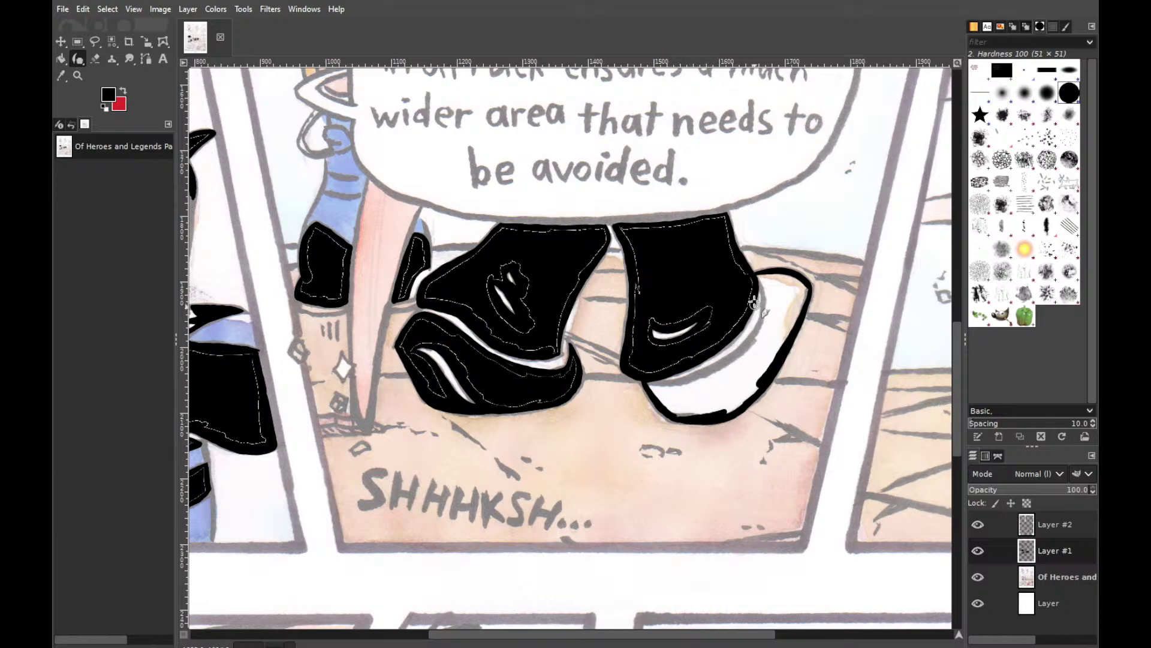
{"action": "mouse_move", "coordinate": [754, 301]}
{"action": "left_mouse_down"}
{"action": "mouse_move", "coordinate": [758, 277]}
{"action": "mouse_move", "coordinate": [768, 300]}
{"action": "mouse_move", "coordinate": [760, 279]}
{"action": "mouse_move", "coordinate": [746, 348]}
{"action": "left_mouse_up"}
{"action": "key", "text": "ctrl+z"}
{"action": "key", "text": "ctrl+z"}
{"action": "key", "text": "ctrl+y"}
{"action": "key", "text": "ctrl+y"}
{"action": "key", "text": "ctrl+z"}
Ink the second shoe's inner edge alongside the filled leg, redoing strokes to leave a thin white gap between them
{"action": "mouse_move", "coordinate": [656, 382]}
{"action": "left_mouse_down"}
{"action": "mouse_move", "coordinate": [725, 360]}
{"action": "mouse_move", "coordinate": [777, 321]}
{"action": "left_mouse_up"}
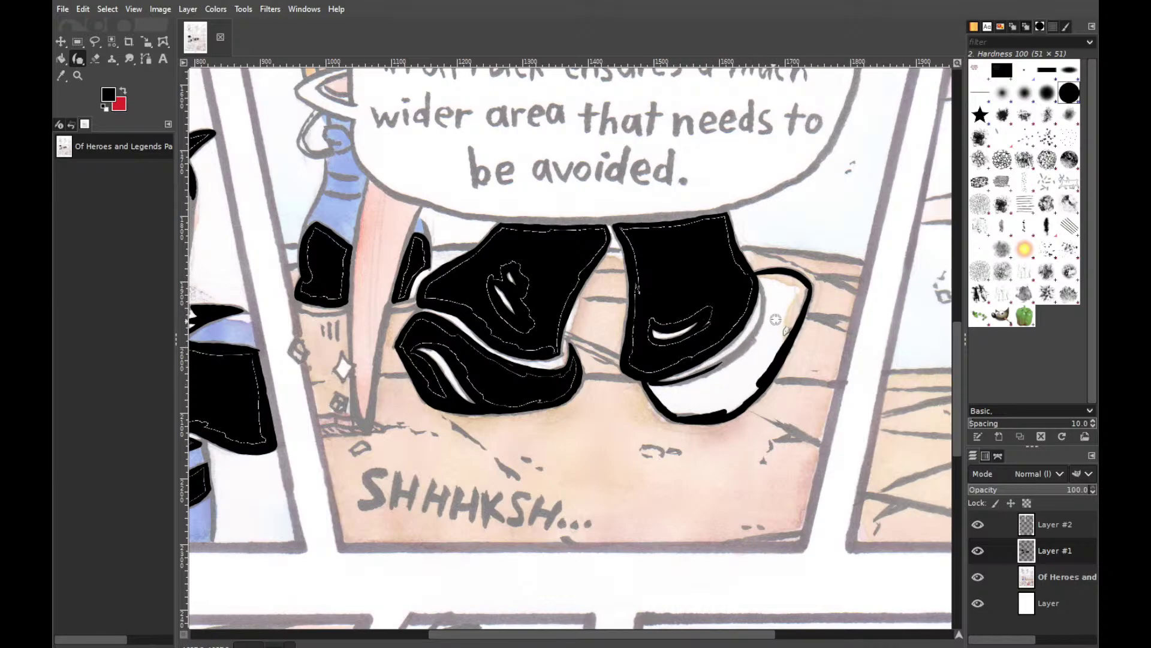
{"action": "key", "text": "ctrl+z"}
{"action": "mouse_move", "coordinate": [702, 374]}
{"action": "left_mouse_down"}
{"action": "mouse_move", "coordinate": [743, 357]}
{"action": "mouse_move", "coordinate": [772, 311]}
{"action": "left_mouse_up"}
{"action": "key", "text": "ctrl+z"}
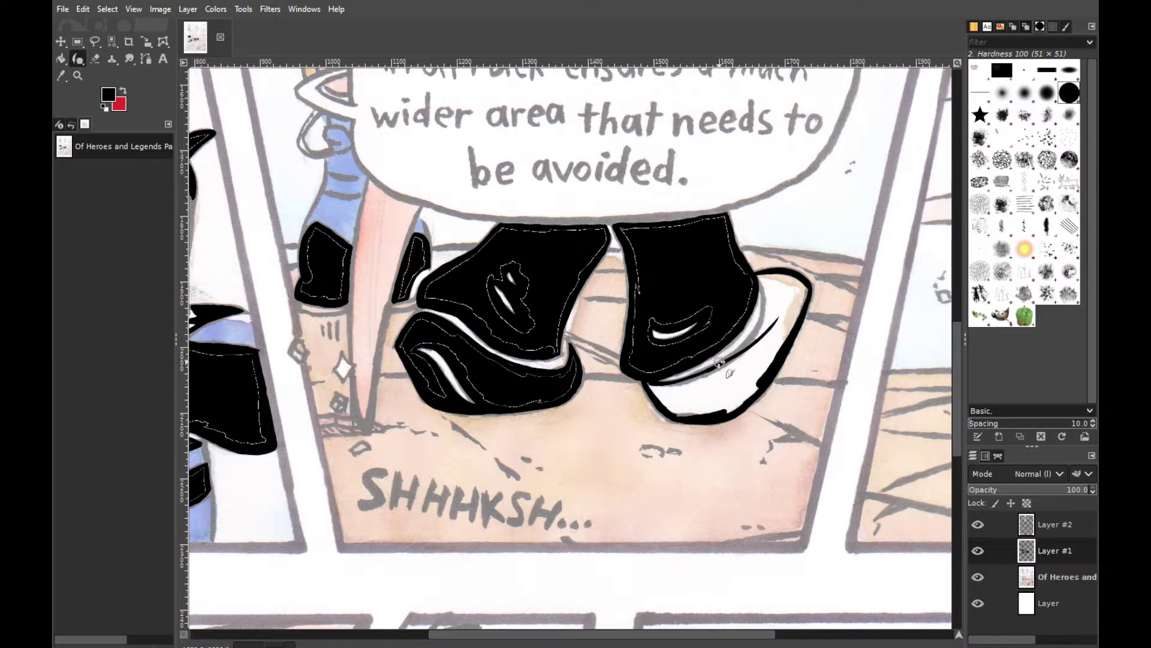
{"action": "key", "text": "ctrl+y"}
{"action": "key", "text": "ctrl+z"}
{"action": "key", "text": "ctrl+z"}
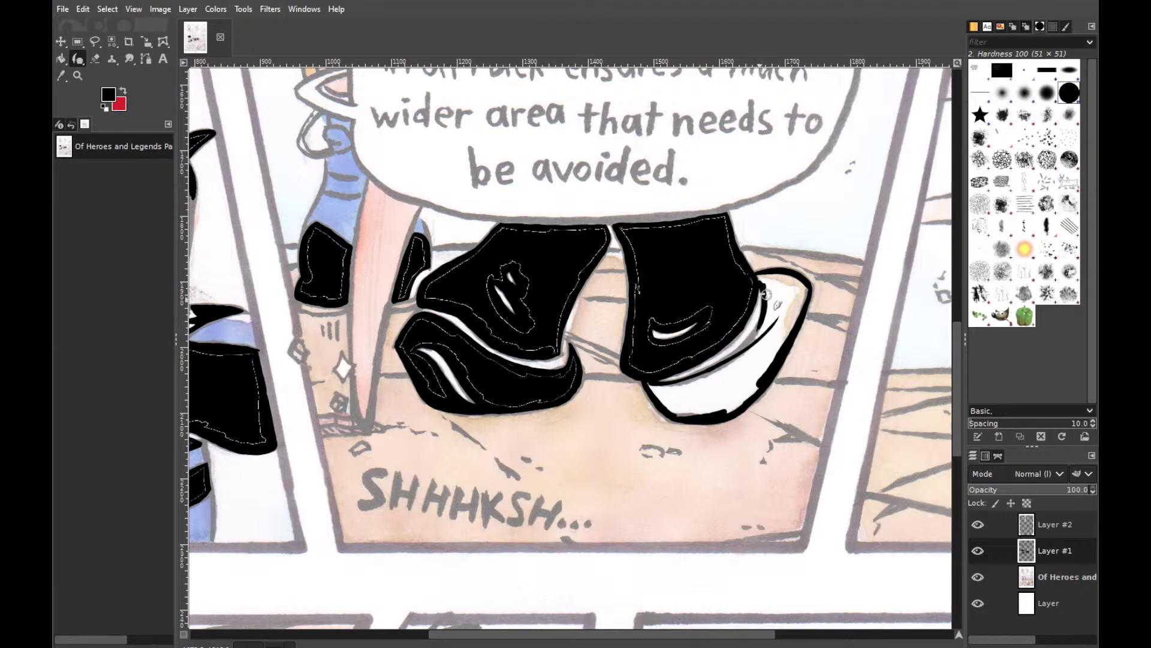
{"action": "left_click_drag", "start_coordinate": [762, 286], "coordinate": [765, 308]}
{"action": "mouse_move", "coordinate": [762, 322]}
{"action": "left_mouse_down"}
{"action": "mouse_move", "coordinate": [725, 366]}
{"action": "mouse_move", "coordinate": [764, 308]}
{"action": "mouse_move", "coordinate": [725, 362]}
{"action": "mouse_move", "coordinate": [750, 350]}
{"action": "mouse_move", "coordinate": [713, 369]}
{"action": "mouse_move", "coordinate": [737, 347]}
{"action": "mouse_move", "coordinate": [719, 362]}
{"action": "mouse_move", "coordinate": [730, 358]}
{"action": "left_mouse_up"}
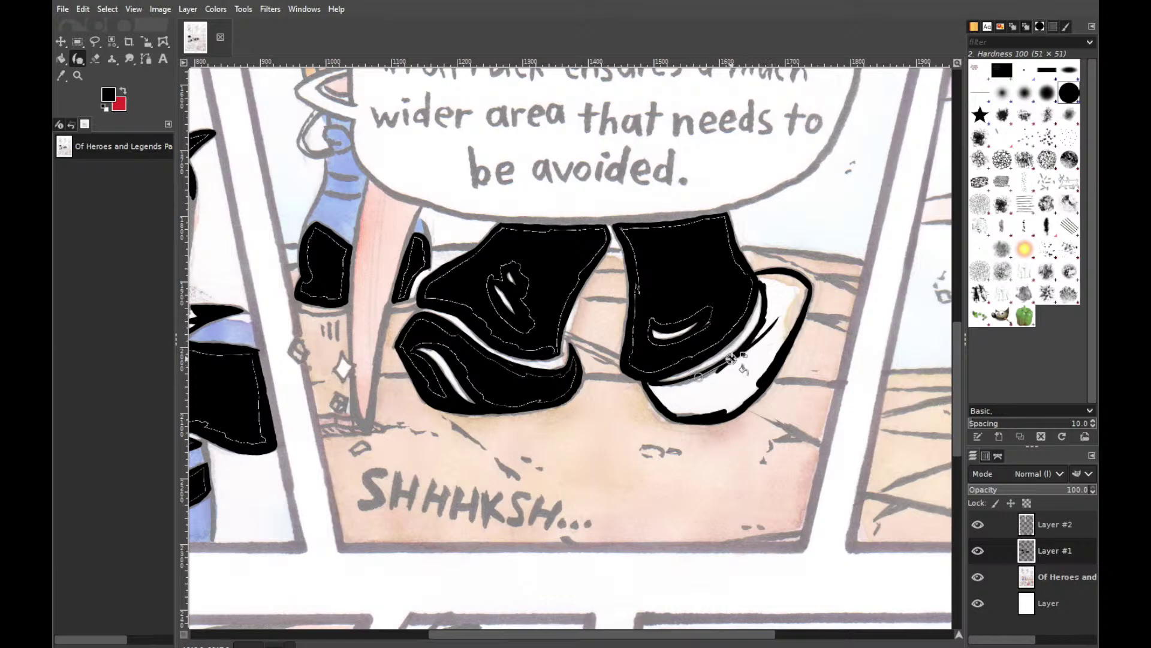
Fill the closed outline of the second shoe with solid black
{"action": "key", "text": "shift+b"}
{"action": "left_click", "coordinate": [751, 361]}
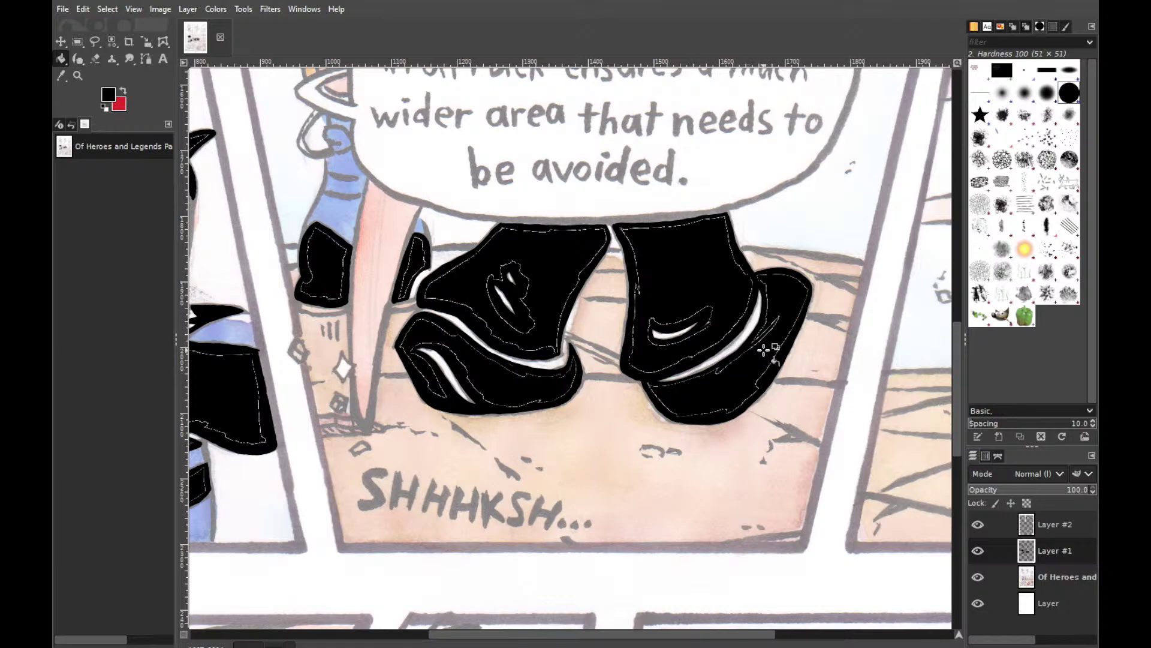
{"action": "key", "text": "p"}
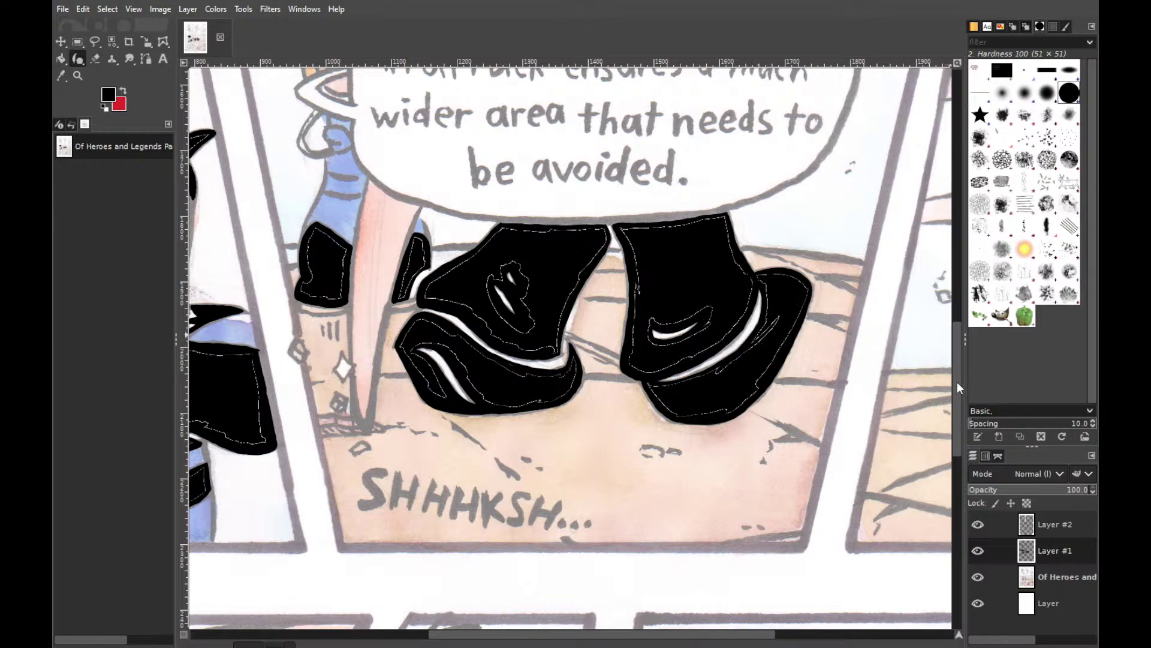
Outline the small rounded shape below the background figure's collar, beside the speech bubble
{"action": "left_click_drag", "start_coordinate": [957, 381], "coordinate": [966, 337]}
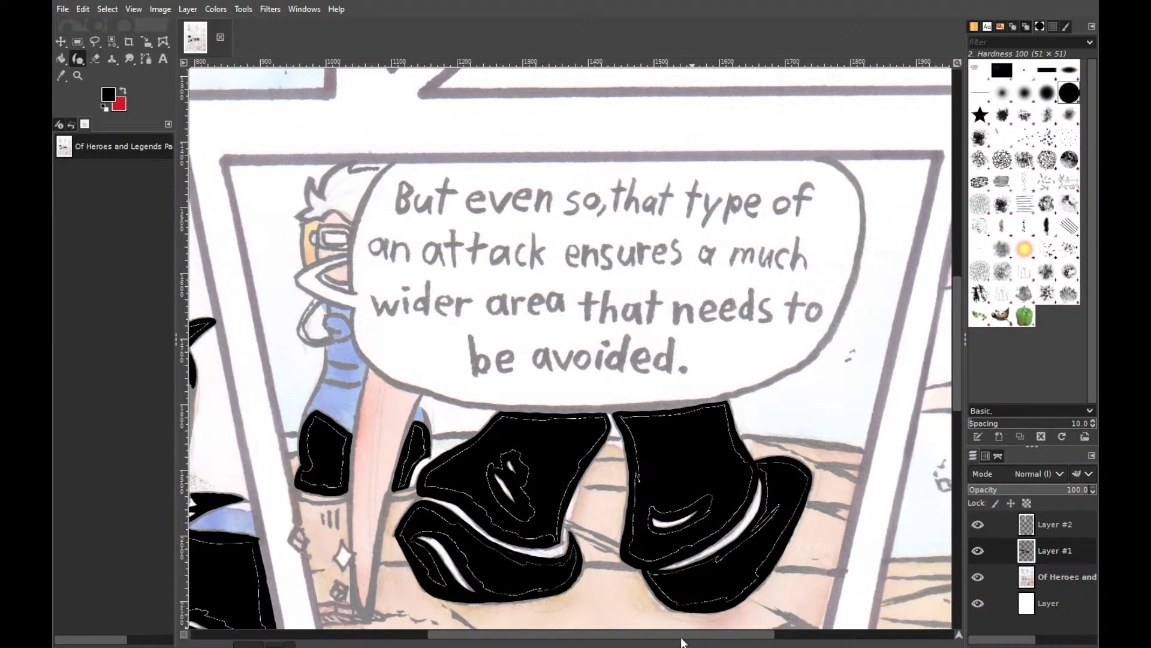
{"action": "left_click_drag", "start_coordinate": [634, 636], "coordinate": [533, 634]}
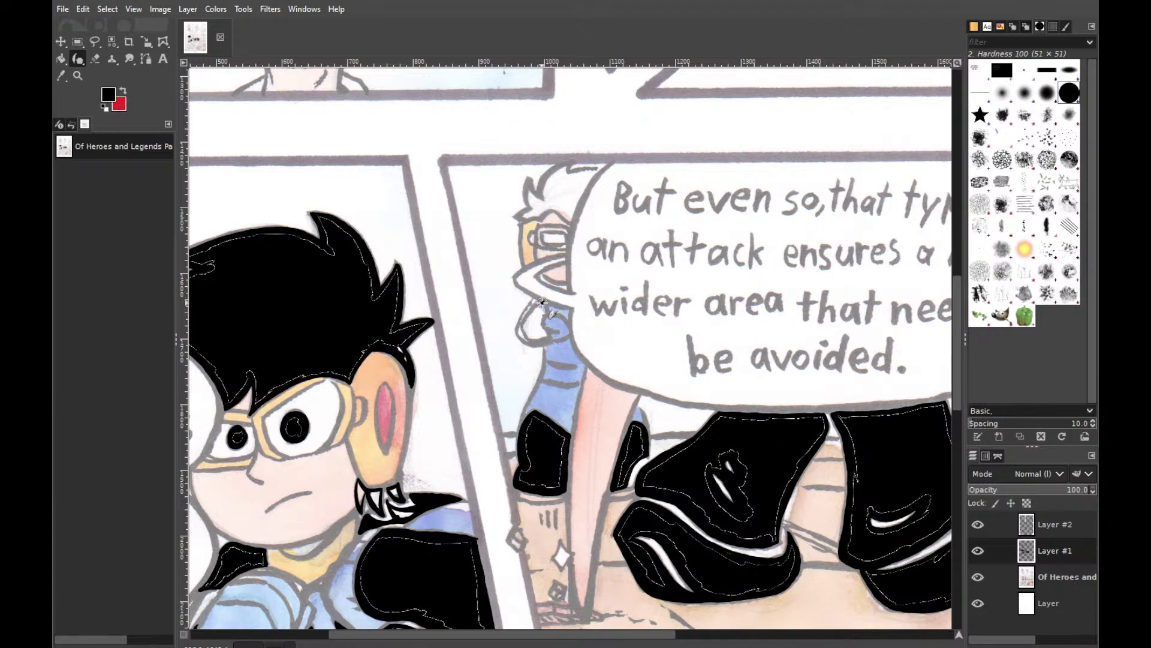
{"action": "mouse_move", "coordinate": [541, 302]}
{"action": "left_mouse_down"}
{"action": "mouse_move", "coordinate": [518, 328]}
{"action": "mouse_move", "coordinate": [539, 334]}
{"action": "left_mouse_up"}
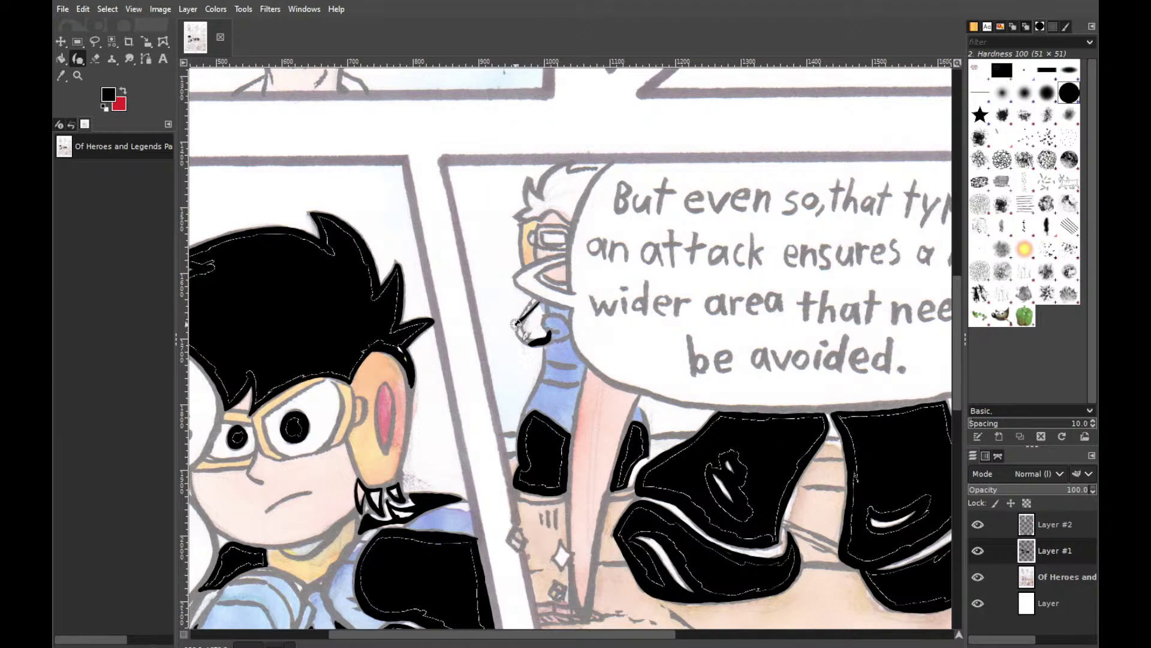
{"action": "mouse_move", "coordinate": [516, 324]}
{"action": "left_mouse_down"}
{"action": "mouse_move", "coordinate": [535, 341]}
{"action": "mouse_move", "coordinate": [547, 319]}
{"action": "mouse_move", "coordinate": [522, 316]}
{"action": "mouse_move", "coordinate": [536, 344]}
{"action": "left_mouse_up"}
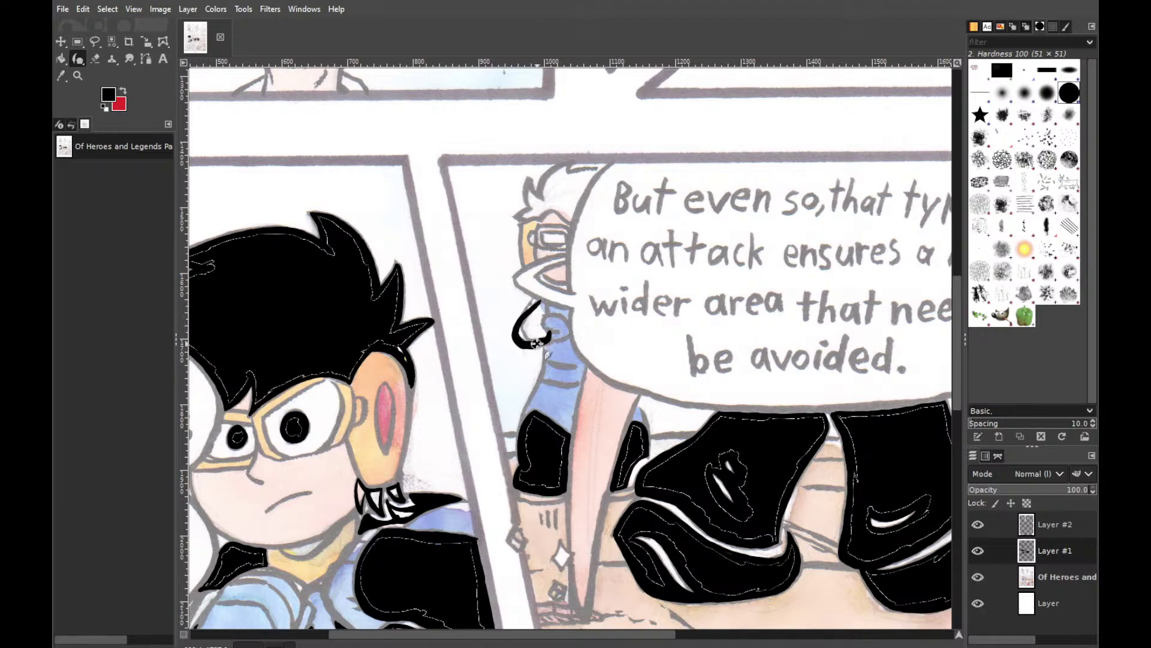
{"action": "left_click_drag", "start_coordinate": [538, 304], "coordinate": [517, 339]}
{"action": "mouse_move", "coordinate": [517, 325]}
{"action": "left_mouse_down"}
{"action": "mouse_move", "coordinate": [528, 348]}
{"action": "mouse_move", "coordinate": [521, 339]}
{"action": "left_mouse_up"}
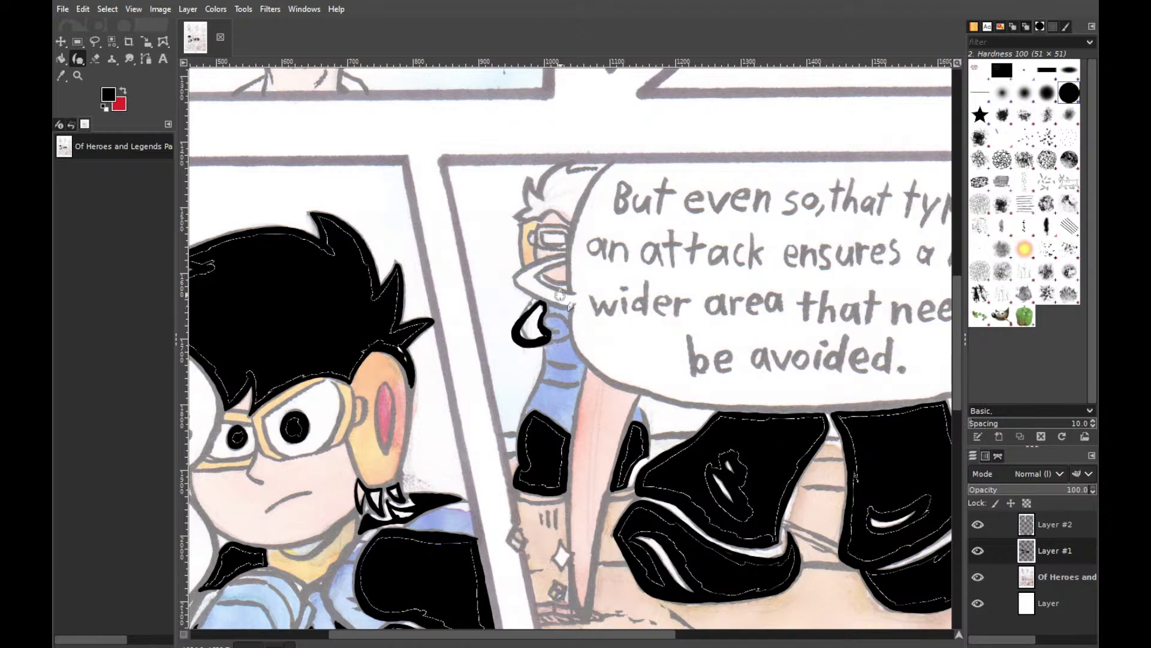
Fill the rounded shape below the background figure's collar with black and touch up its upper edge
{"action": "key", "text": "shift+b"}
{"action": "left_click", "coordinate": [539, 324]}
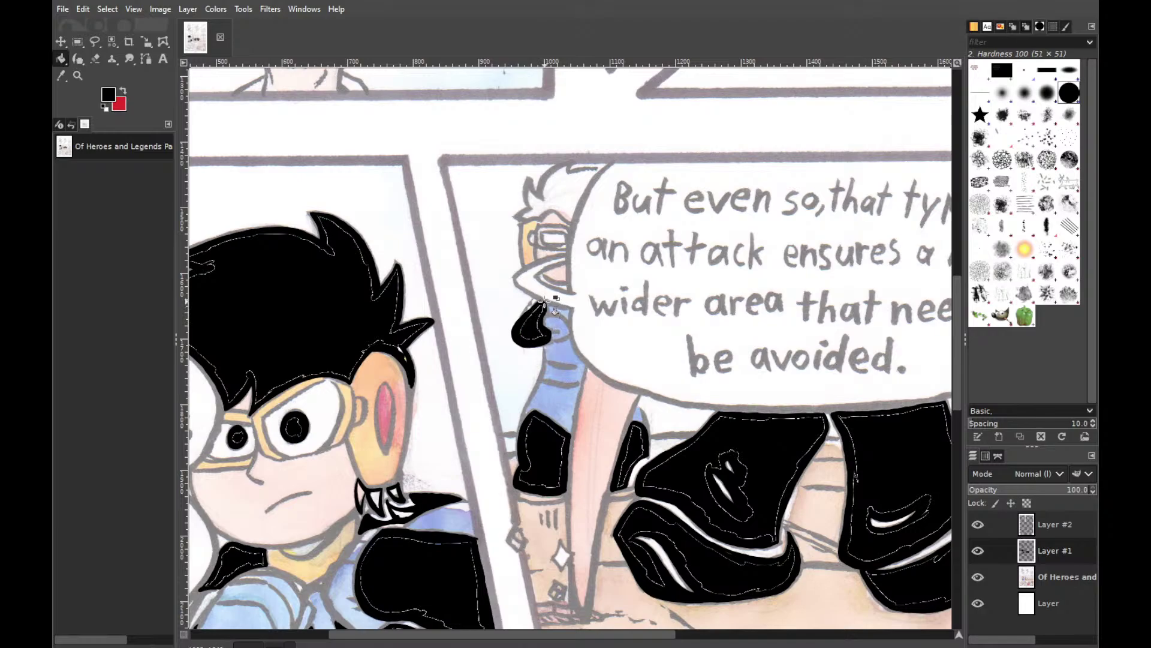
{"action": "key", "text": "p"}
{"action": "mouse_move", "coordinate": [533, 306]}
{"action": "left_mouse_down"}
{"action": "mouse_move", "coordinate": [516, 327]}
{"action": "mouse_move", "coordinate": [527, 321]}
{"action": "mouse_move", "coordinate": [525, 337]}
{"action": "mouse_move", "coordinate": [535, 318]}
{"action": "left_mouse_up"}
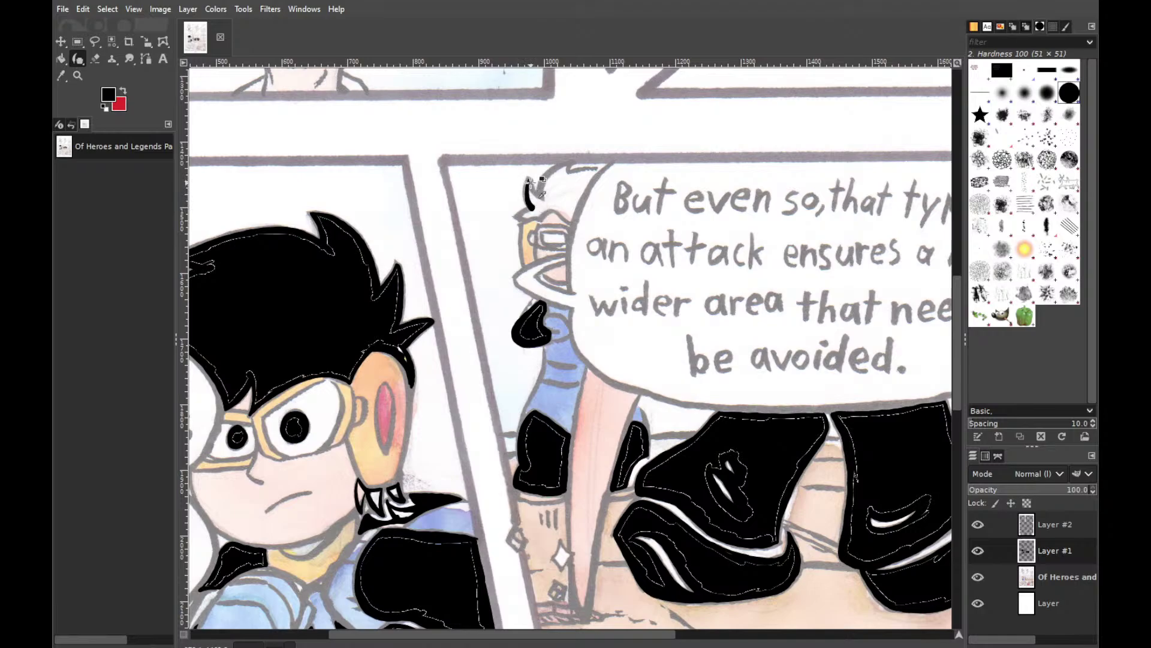
Ink the front tufts and lower fringe of the small background figure's hair
{"action": "left_click_drag", "start_coordinate": [528, 180], "coordinate": [531, 203]}
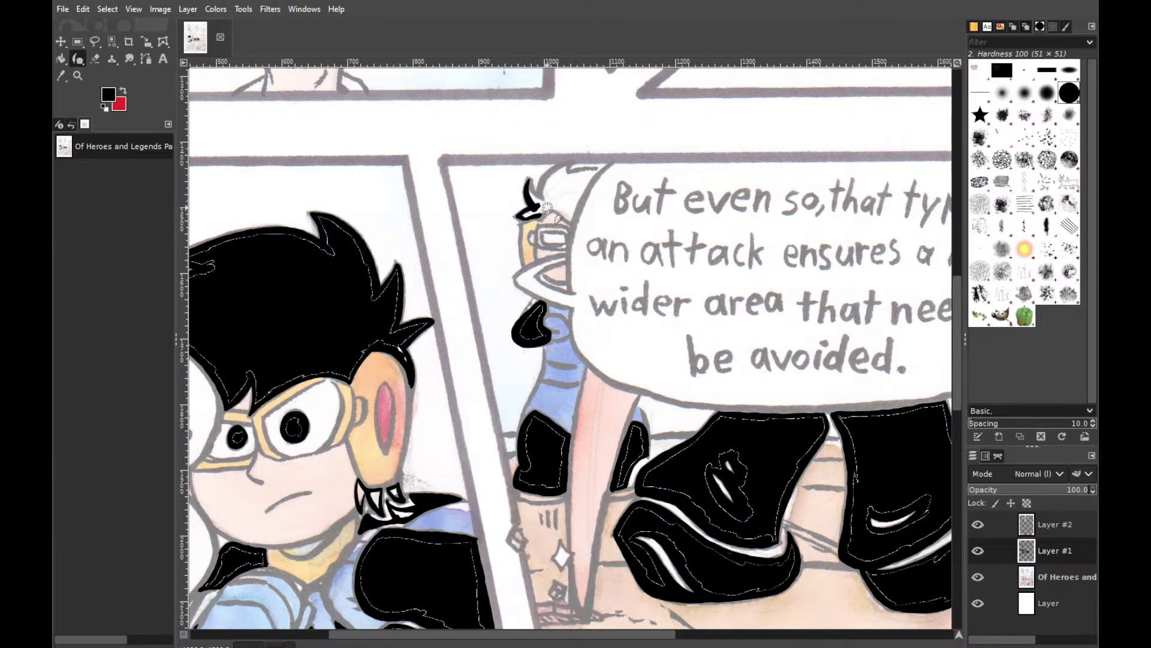
{"action": "mouse_move", "coordinate": [538, 216]}
{"action": "left_mouse_down"}
{"action": "mouse_move", "coordinate": [564, 207]}
{"action": "mouse_move", "coordinate": [542, 215]}
{"action": "mouse_move", "coordinate": [555, 203]}
{"action": "left_mouse_up"}
{"action": "mouse_move", "coordinate": [528, 187]}
{"action": "left_mouse_down"}
{"action": "mouse_move", "coordinate": [530, 177]}
{"action": "mouse_move", "coordinate": [543, 196]}
{"action": "left_mouse_up"}
{"action": "mouse_move", "coordinate": [542, 183]}
{"action": "left_mouse_down"}
{"action": "mouse_move", "coordinate": [542, 197]}
{"action": "mouse_move", "coordinate": [551, 172]}
{"action": "mouse_move", "coordinate": [541, 198]}
{"action": "mouse_move", "coordinate": [552, 172]}
{"action": "left_mouse_up"}
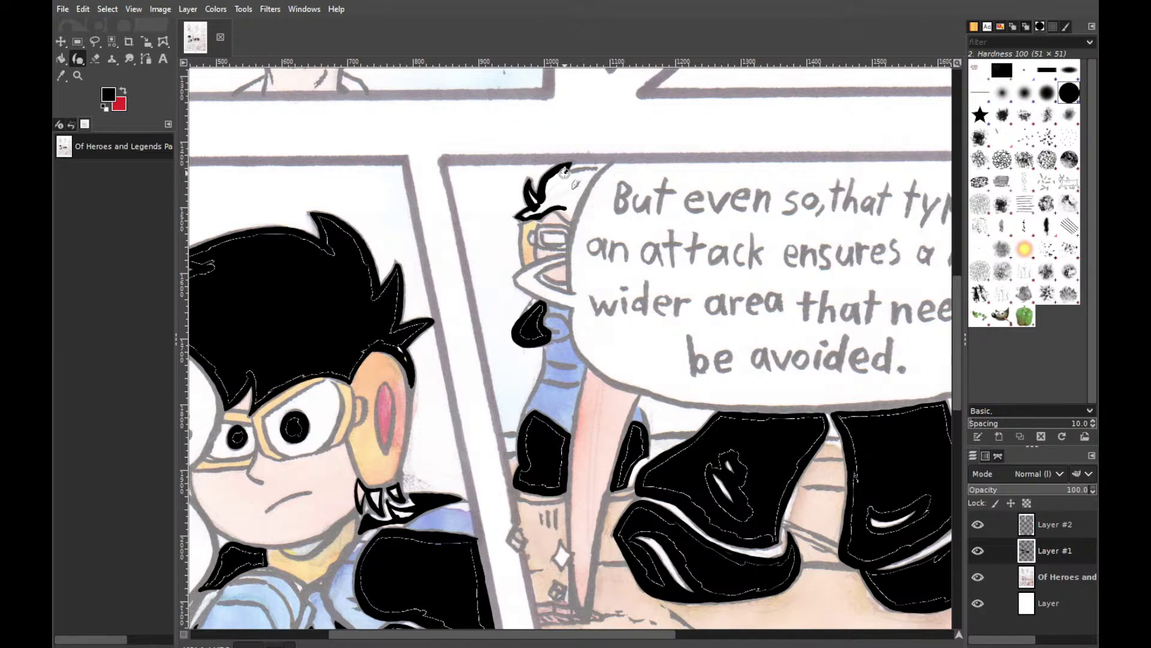
Ink the top of the small figure's hair and its edge along the speech bubble, redoing stray strokes
{"action": "mouse_move", "coordinate": [593, 174]}
{"action": "left_mouse_down"}
{"action": "mouse_move", "coordinate": [570, 169]}
{"action": "mouse_move", "coordinate": [596, 171]}
{"action": "mouse_move", "coordinate": [585, 171]}
{"action": "left_mouse_up"}
{"action": "key", "text": "ctrl+z"}
{"action": "key", "text": "ctrl+z"}
{"action": "left_click_drag", "start_coordinate": [574, 170], "coordinate": [585, 170]}
{"action": "left_click_drag", "start_coordinate": [567, 170], "coordinate": [601, 168]}
{"action": "mouse_move", "coordinate": [577, 202]}
{"action": "left_mouse_down"}
{"action": "mouse_move", "coordinate": [591, 180]}
{"action": "mouse_move", "coordinate": [572, 213]}
{"action": "left_mouse_up"}
{"action": "left_click_drag", "start_coordinate": [558, 209], "coordinate": [568, 221]}
Fill the small background figure's outlined hair with solid black
{"action": "key", "text": "shift+b"}
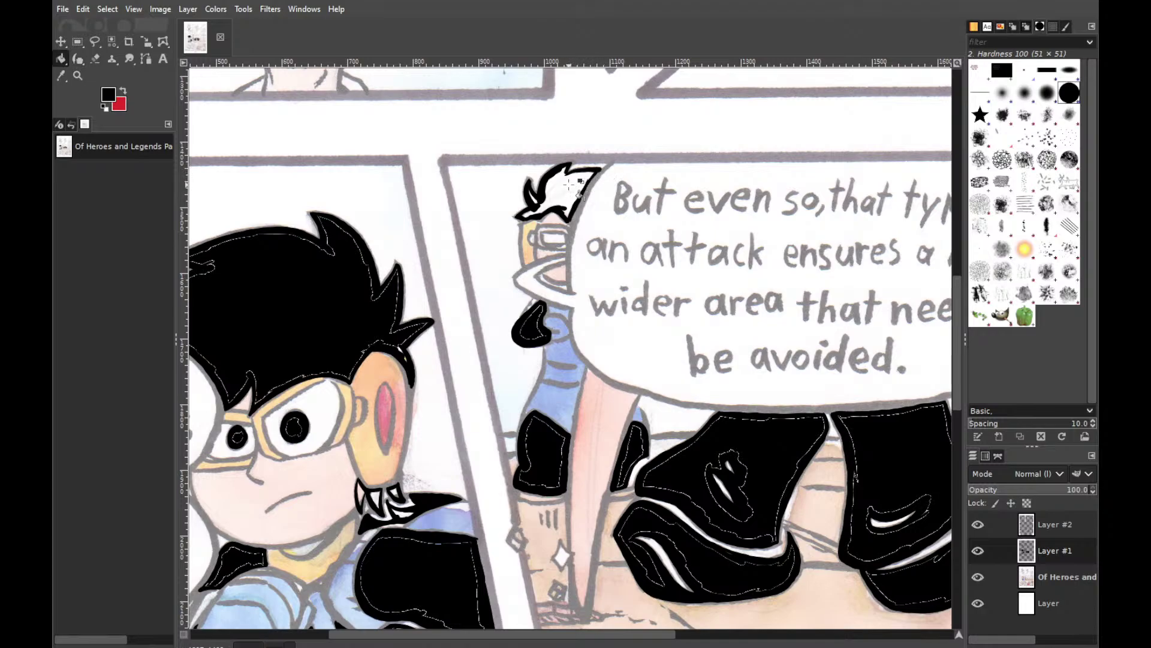
{"action": "left_click", "coordinate": [569, 183]}
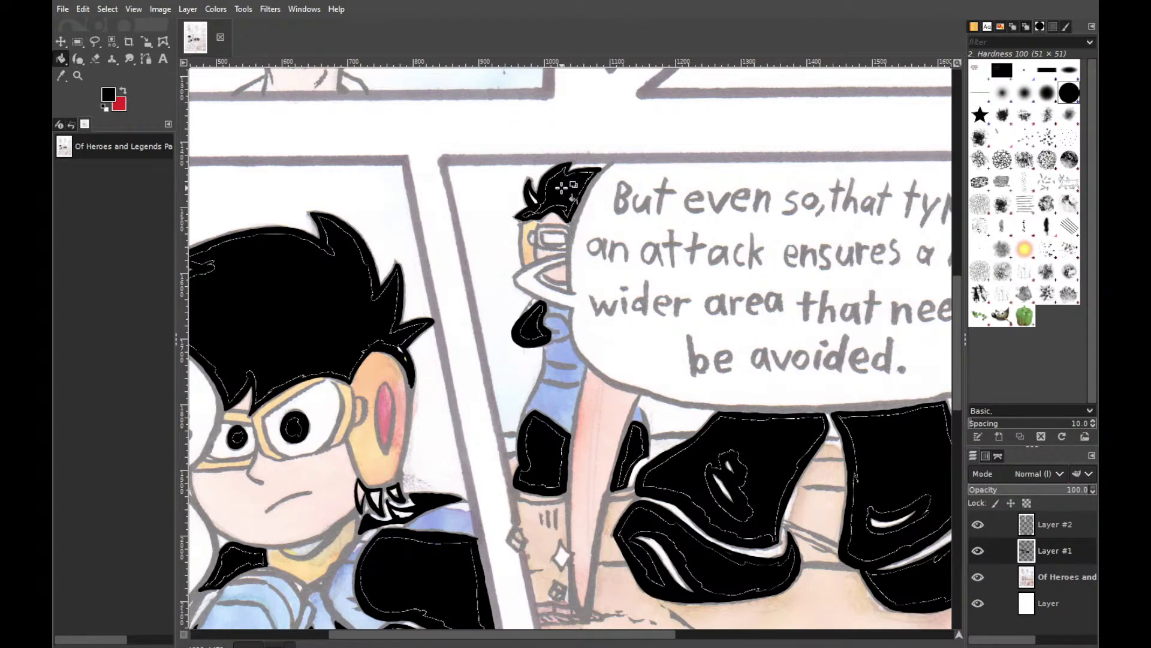
{"action": "key", "text": "p"}
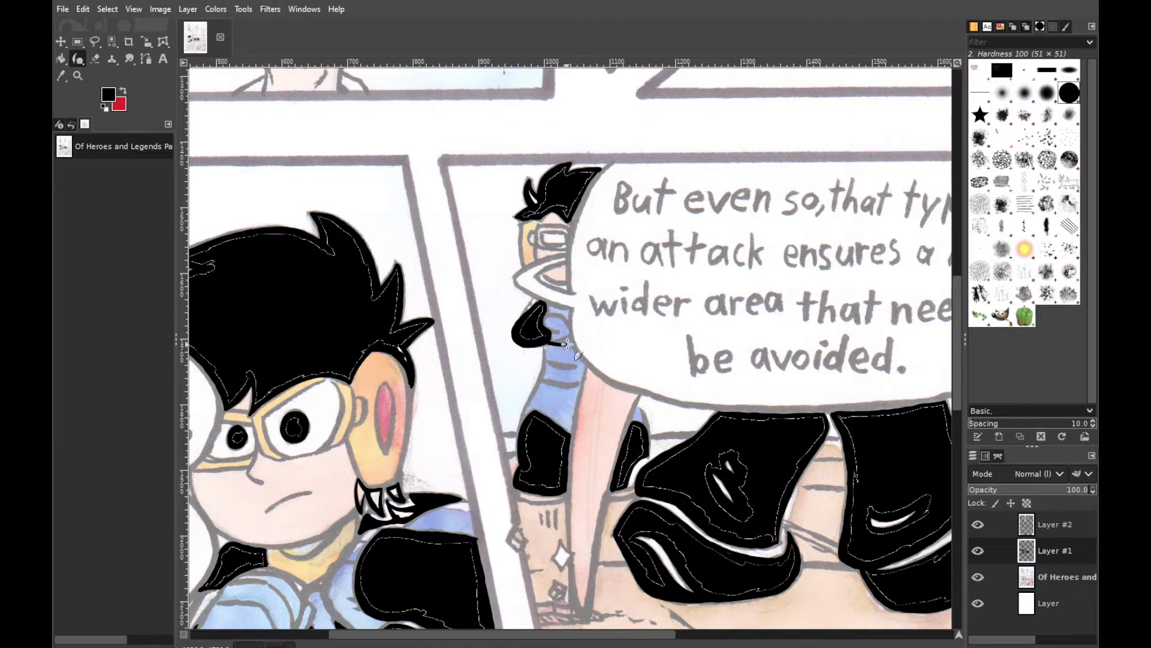
Ink the short line below the small figure's arm and outline the belt beneath it, undoing the stray arrow mark
{"action": "left_click_drag", "start_coordinate": [556, 343], "coordinate": [566, 343]}
{"action": "mouse_move", "coordinate": [547, 358]}
{"action": "left_mouse_down"}
{"action": "mouse_move", "coordinate": [584, 364]}
{"action": "mouse_move", "coordinate": [568, 365]}
{"action": "left_mouse_up"}
{"action": "left_click_drag", "start_coordinate": [560, 362], "coordinate": [584, 364]}
{"action": "mouse_move", "coordinate": [461, 391]}
{"action": "left_mouse_down"}
{"action": "mouse_move", "coordinate": [426, 415]}
{"action": "mouse_move", "coordinate": [432, 395]}
{"action": "mouse_move", "coordinate": [463, 412]}
{"action": "left_mouse_up"}
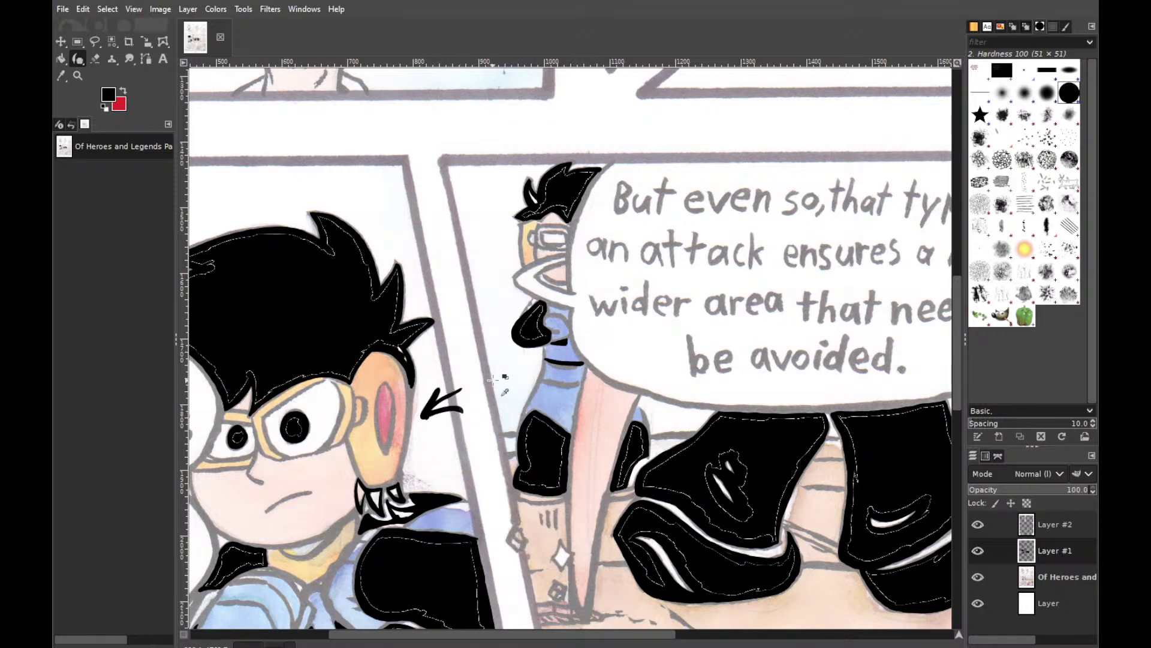
{"action": "key", "text": "ctrl+z"}
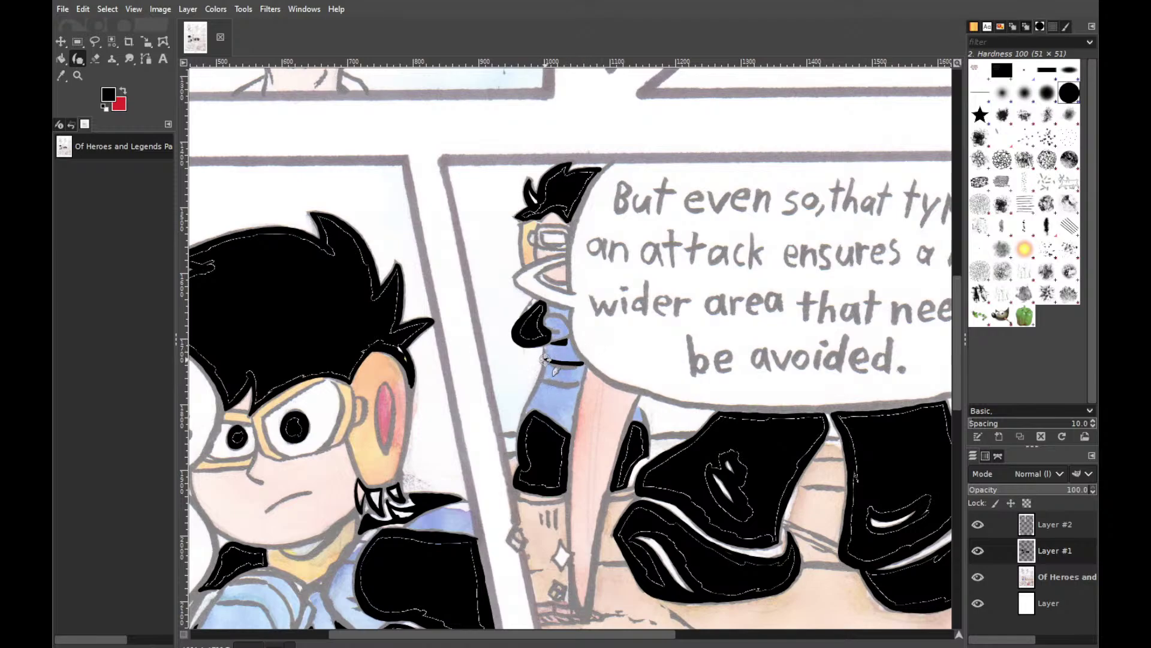
{"action": "left_click_drag", "start_coordinate": [544, 361], "coordinate": [544, 373]}
{"action": "mouse_move", "coordinate": [579, 381]}
{"action": "left_mouse_down"}
{"action": "mouse_move", "coordinate": [547, 381]}
{"action": "mouse_move", "coordinate": [546, 361]}
{"action": "left_mouse_up"}
Fill the small figure's belt with black and touch up the short line above it
{"action": "key", "text": "shift+b"}
{"action": "left_click", "coordinate": [561, 367]}
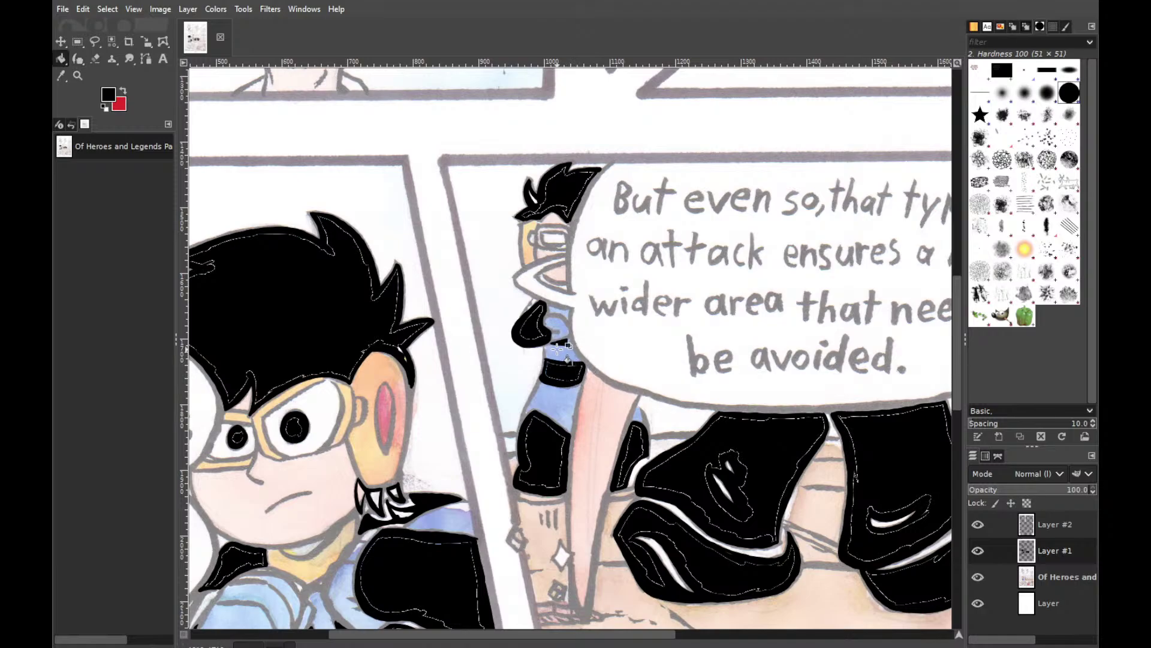
{"action": "key", "text": "p"}
{"action": "left_click_drag", "start_coordinate": [562, 343], "coordinate": [576, 342]}
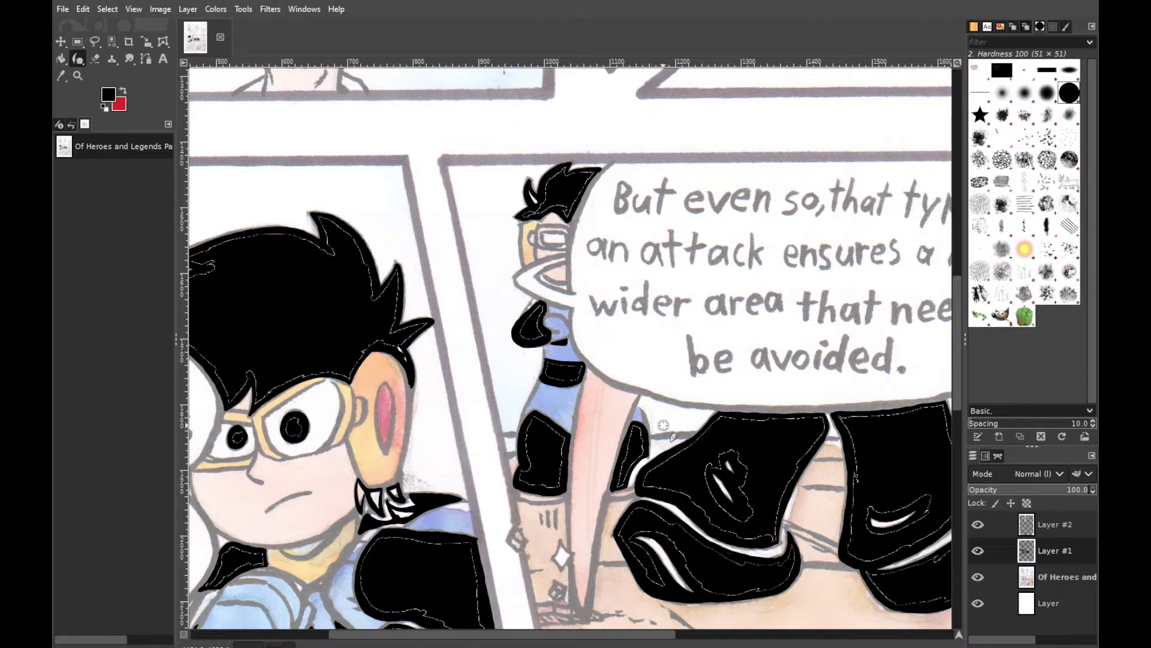
In the next panel, ink the background edge along the outside of the girl's left pigtail, redoing strokes until it follows the scan
{"action": "left_click_drag", "start_coordinate": [640, 634], "coordinate": [744, 634]}
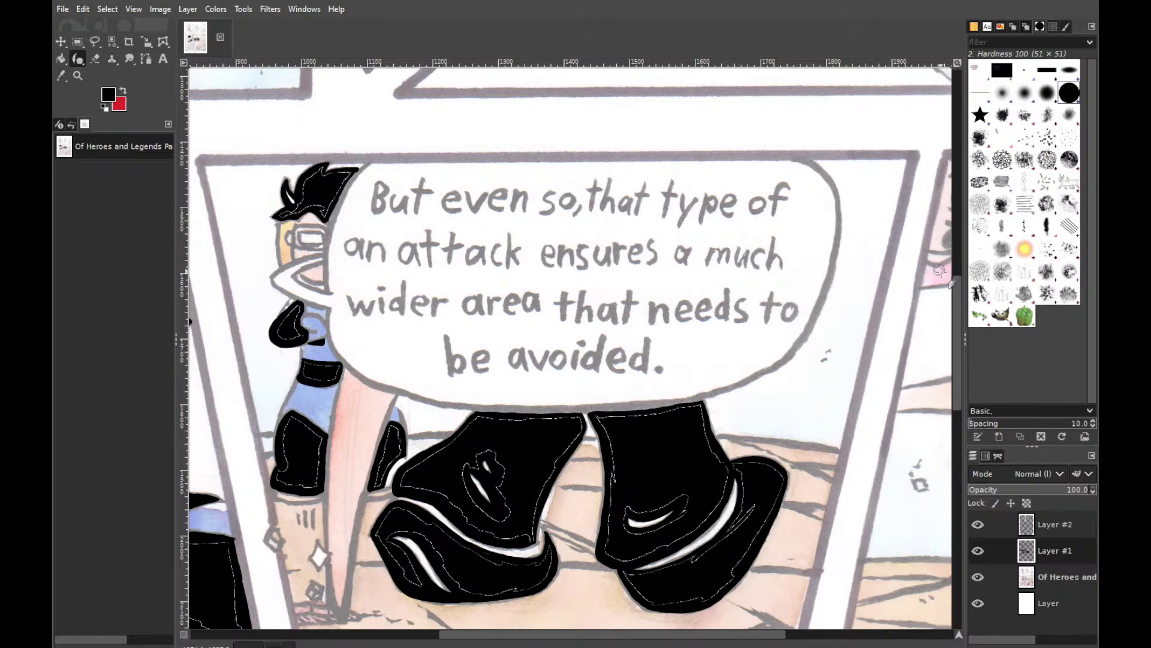
{"action": "left_click_drag", "start_coordinate": [962, 305], "coordinate": [971, 344]}
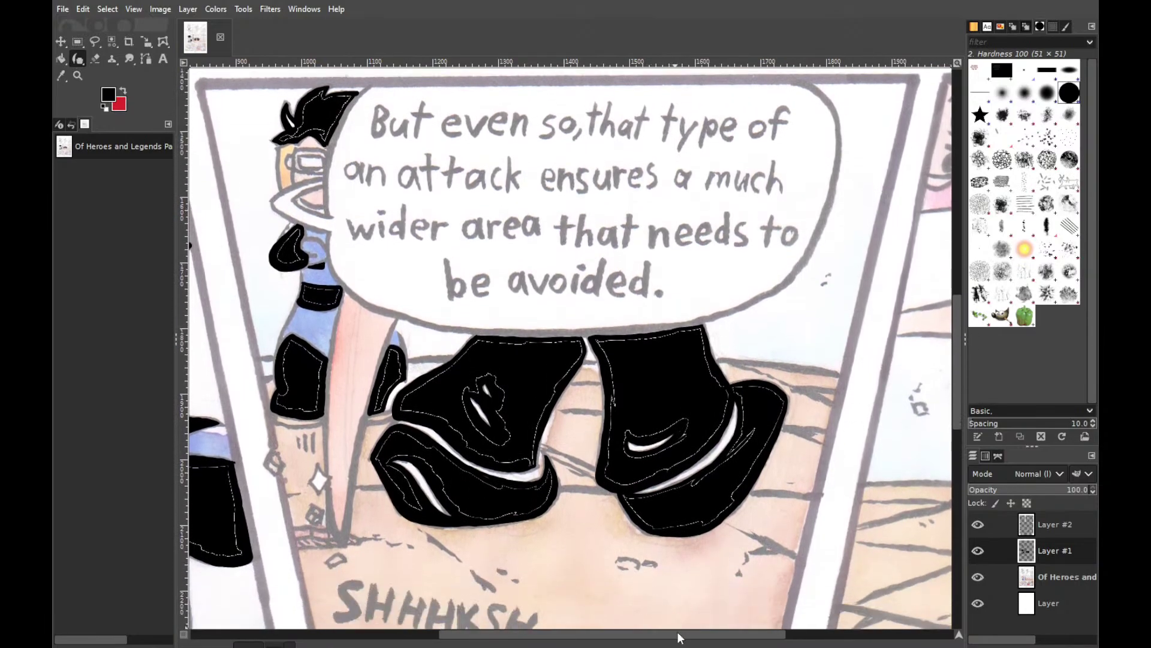
{"action": "left_click_drag", "start_coordinate": [678, 634], "coordinate": [836, 628]}
{"action": "left_click_drag", "start_coordinate": [957, 322], "coordinate": [957, 297]}
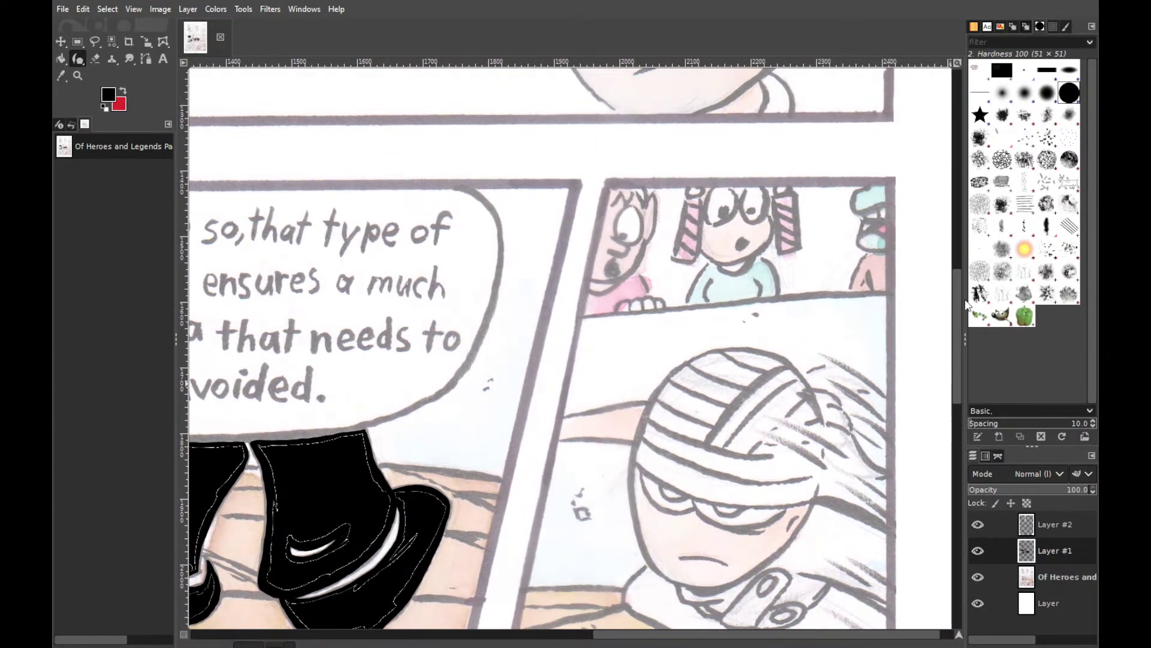
{"action": "left_click_drag", "start_coordinate": [684, 201], "coordinate": [675, 248]}
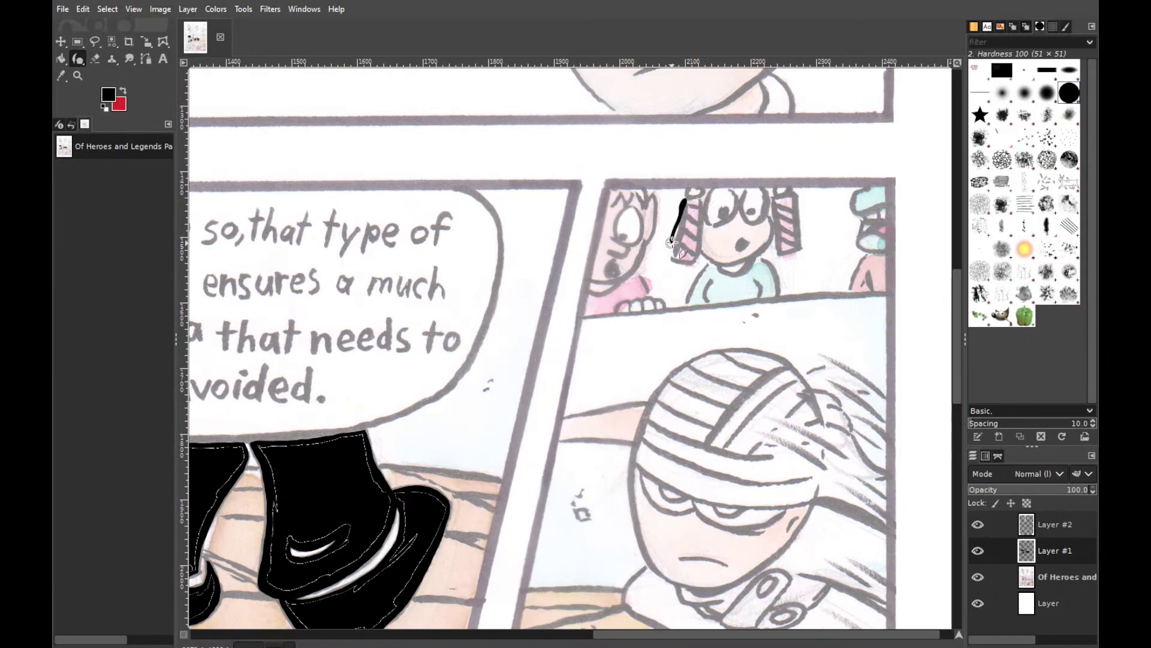
{"action": "left_click_drag", "start_coordinate": [682, 204], "coordinate": [675, 249]}
{"action": "key", "text": "ctrl+z"}
{"action": "left_click_drag", "start_coordinate": [685, 200], "coordinate": [677, 246]}
{"action": "key", "text": "ctrl+z"}
{"action": "left_click_drag", "start_coordinate": [685, 202], "coordinate": [673, 267]}
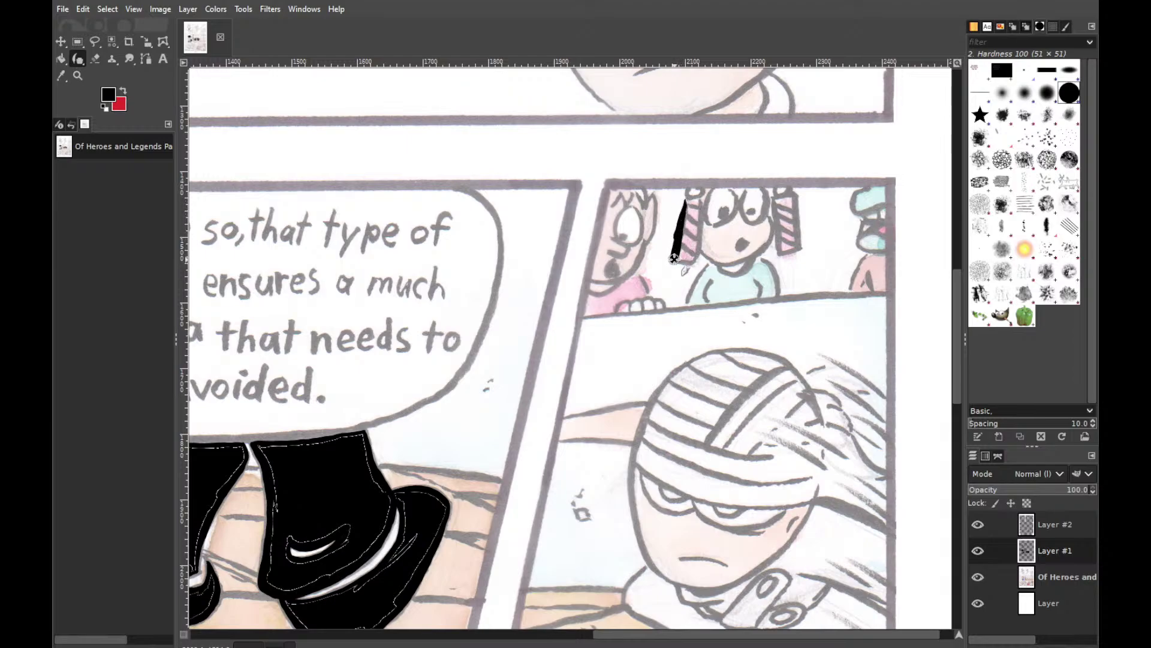
{"action": "key", "text": "ctrl+z"}
{"action": "left_click_drag", "start_coordinate": [683, 204], "coordinate": [668, 262]}
Ink the background edge under the girl's left pigtail and down her shoulder to the table line
{"action": "mouse_move", "coordinate": [700, 255]}
{"action": "left_mouse_down"}
{"action": "mouse_move", "coordinate": [690, 271]}
{"action": "mouse_move", "coordinate": [665, 262]}
{"action": "mouse_move", "coordinate": [711, 262]}
{"action": "left_mouse_up"}
{"action": "left_click_drag", "start_coordinate": [686, 294], "coordinate": [705, 261]}
{"action": "left_click_drag", "start_coordinate": [703, 263], "coordinate": [684, 301]}
{"action": "left_click_drag", "start_coordinate": [685, 302], "coordinate": [684, 272]}
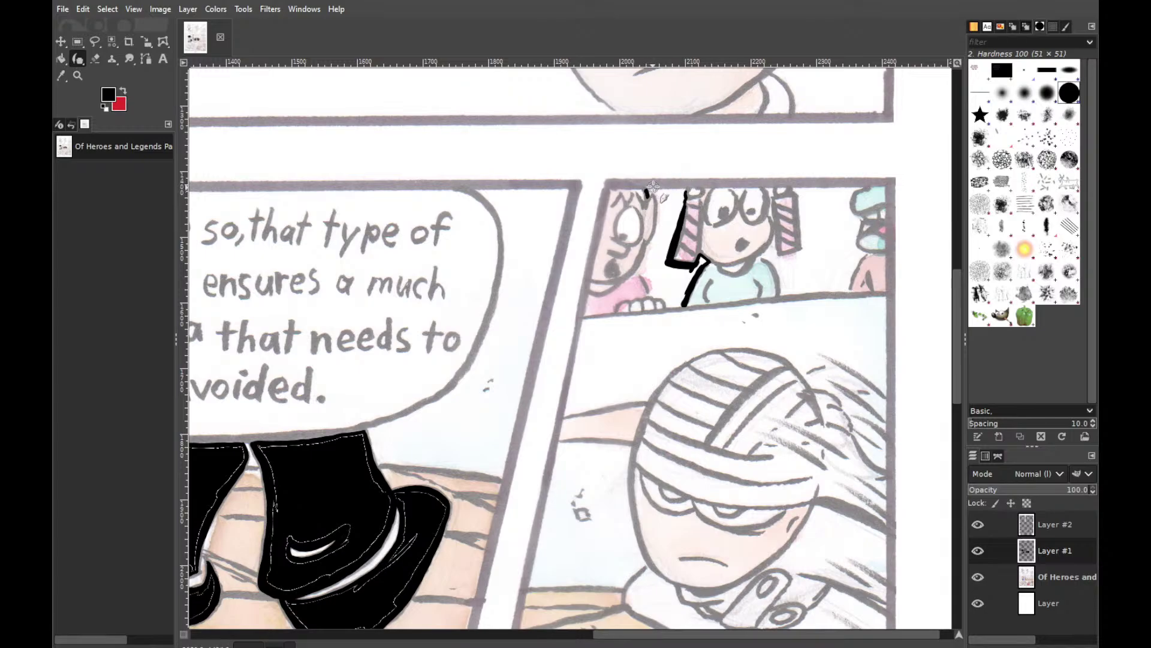
Ink the background edge along the pink-shirted character's head and shoulder down to the table line
{"action": "left_click_drag", "start_coordinate": [647, 194], "coordinate": [658, 188]}
{"action": "left_click_drag", "start_coordinate": [659, 196], "coordinate": [651, 251]}
{"action": "left_click_drag", "start_coordinate": [650, 242], "coordinate": [645, 251]}
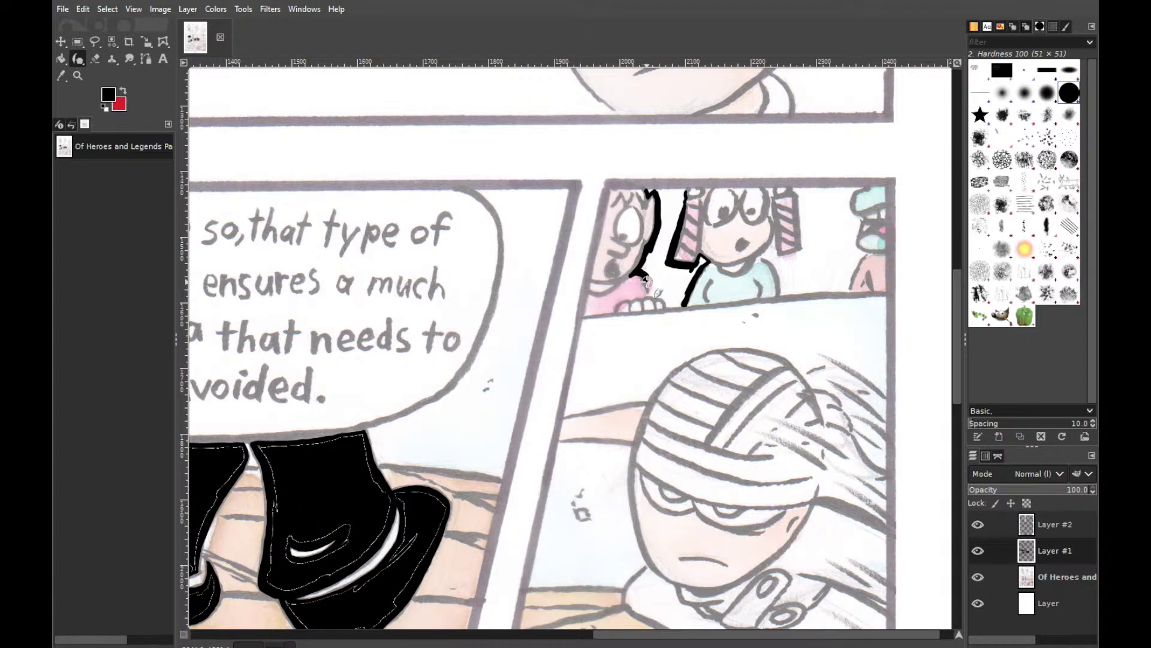
{"action": "left_click_drag", "start_coordinate": [640, 274], "coordinate": [650, 284]}
{"action": "key", "text": "ctrl+z"}
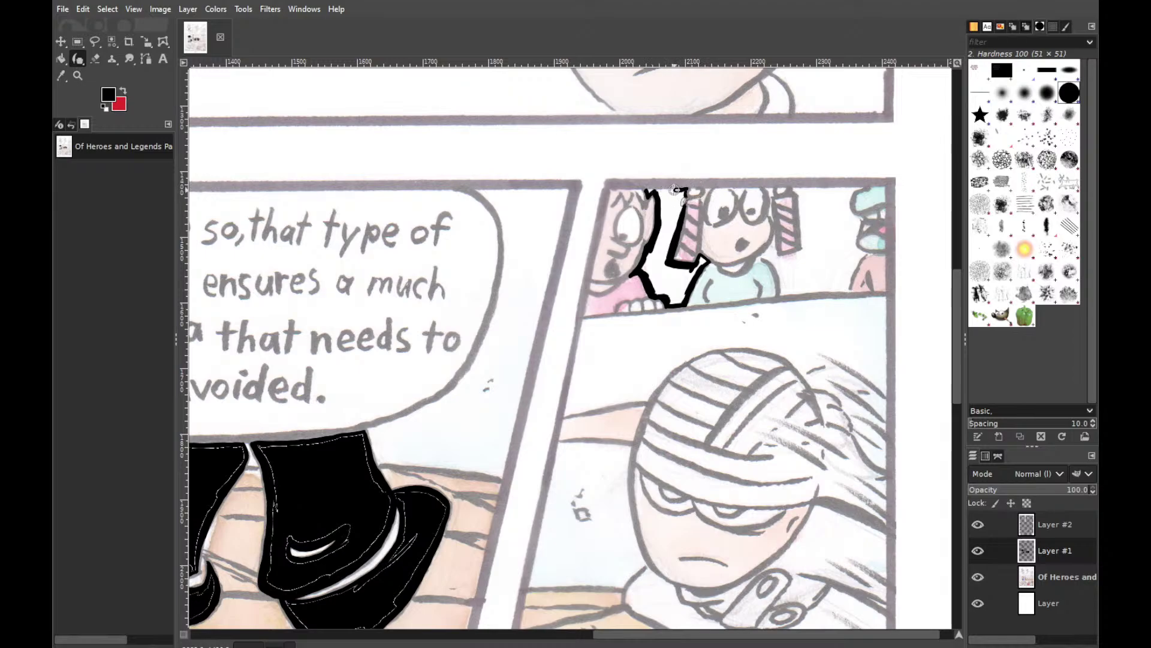
Close the background gap along the panel's top border and fill it with black between the pink-shirted character and the girl
{"action": "key", "text": "ctrl+y"}
{"action": "left_click_drag", "start_coordinate": [647, 190], "coordinate": [672, 188]}
{"action": "mouse_move", "coordinate": [646, 192]}
{"action": "left_mouse_down"}
{"action": "mouse_move", "coordinate": [673, 191]}
{"action": "mouse_move", "coordinate": [686, 206]}
{"action": "mouse_move", "coordinate": [671, 191]}
{"action": "left_mouse_up"}
{"action": "key", "text": "ctrl+z"}
{"action": "key", "text": "shift+b"}
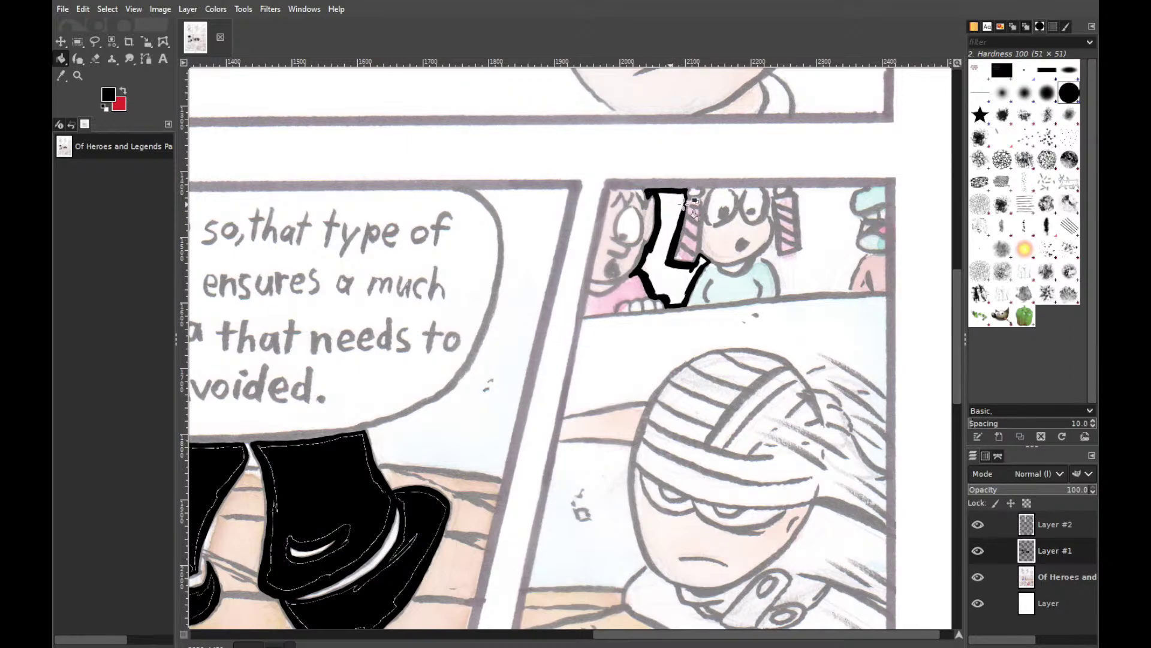
{"action": "left_click", "coordinate": [681, 203]}
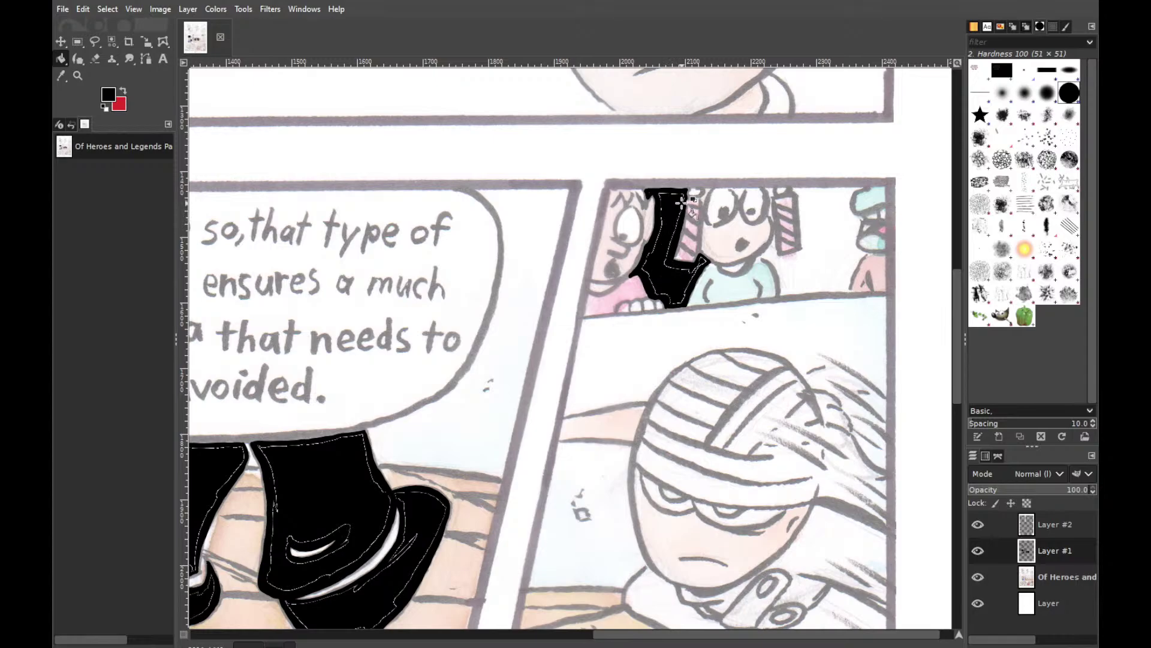
{"action": "key", "text": "p"}
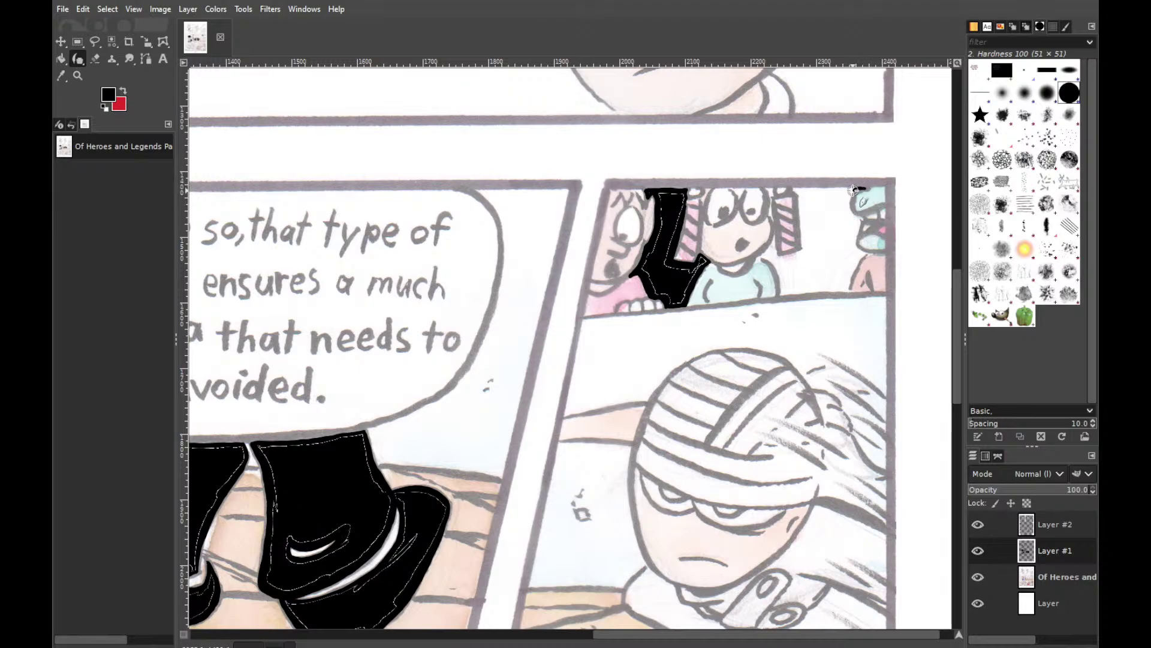
Ink the background edge along the green-capped character's face and the panel's top border toward the girl's right pigtail
{"action": "mouse_move", "coordinate": [854, 189]}
{"action": "left_mouse_down"}
{"action": "mouse_move", "coordinate": [864, 189]}
{"action": "mouse_move", "coordinate": [853, 203]}
{"action": "mouse_move", "coordinate": [873, 204]}
{"action": "mouse_move", "coordinate": [864, 228]}
{"action": "left_mouse_up"}
{"action": "mouse_move", "coordinate": [857, 234]}
{"action": "left_mouse_down"}
{"action": "mouse_move", "coordinate": [861, 216]}
{"action": "mouse_move", "coordinate": [853, 248]}
{"action": "mouse_move", "coordinate": [869, 252]}
{"action": "mouse_move", "coordinate": [858, 191]}
{"action": "left_mouse_up"}
{"action": "mouse_move", "coordinate": [869, 187]}
{"action": "left_mouse_down"}
{"action": "mouse_move", "coordinate": [811, 189]}
{"action": "mouse_move", "coordinate": [865, 183]}
{"action": "left_mouse_up"}
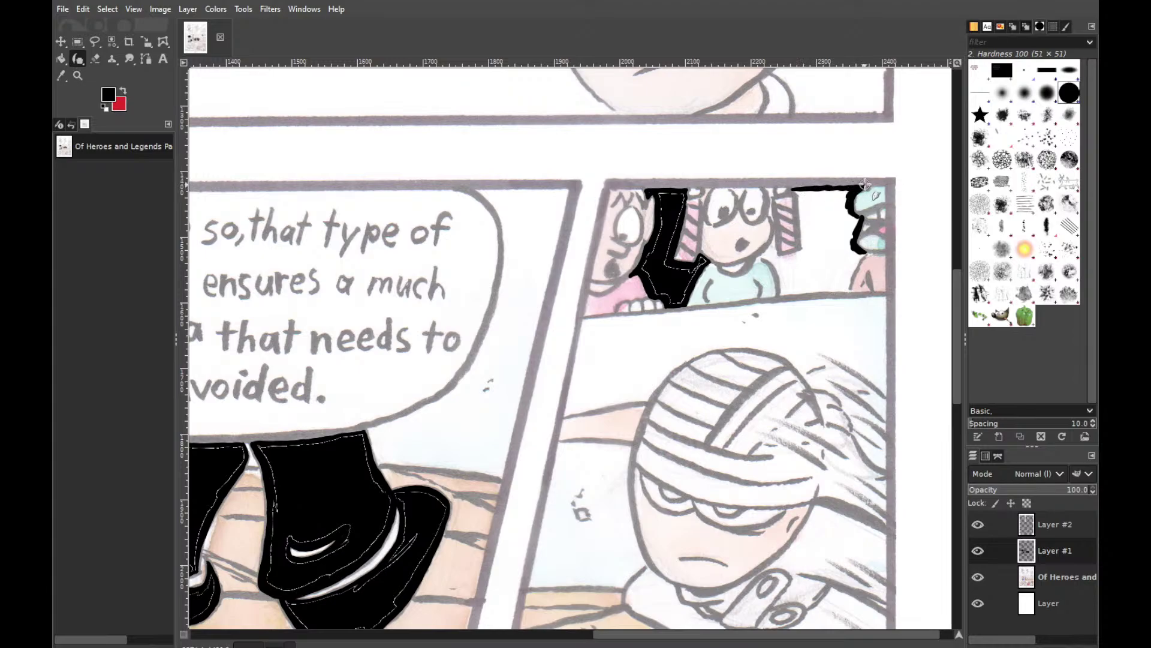
Ink the background edge down the girl's right pigtail, along her shoulder and across the table line toward the green-capped character
{"action": "key", "text": "ctrl+z"}
{"action": "mouse_move", "coordinate": [793, 188]}
{"action": "left_mouse_down"}
{"action": "mouse_move", "coordinate": [871, 185]}
{"action": "mouse_move", "coordinate": [793, 190]}
{"action": "mouse_move", "coordinate": [806, 267]}
{"action": "left_mouse_up"}
{"action": "key", "text": "ctrl+z"}
{"action": "key", "text": "ctrl+z"}
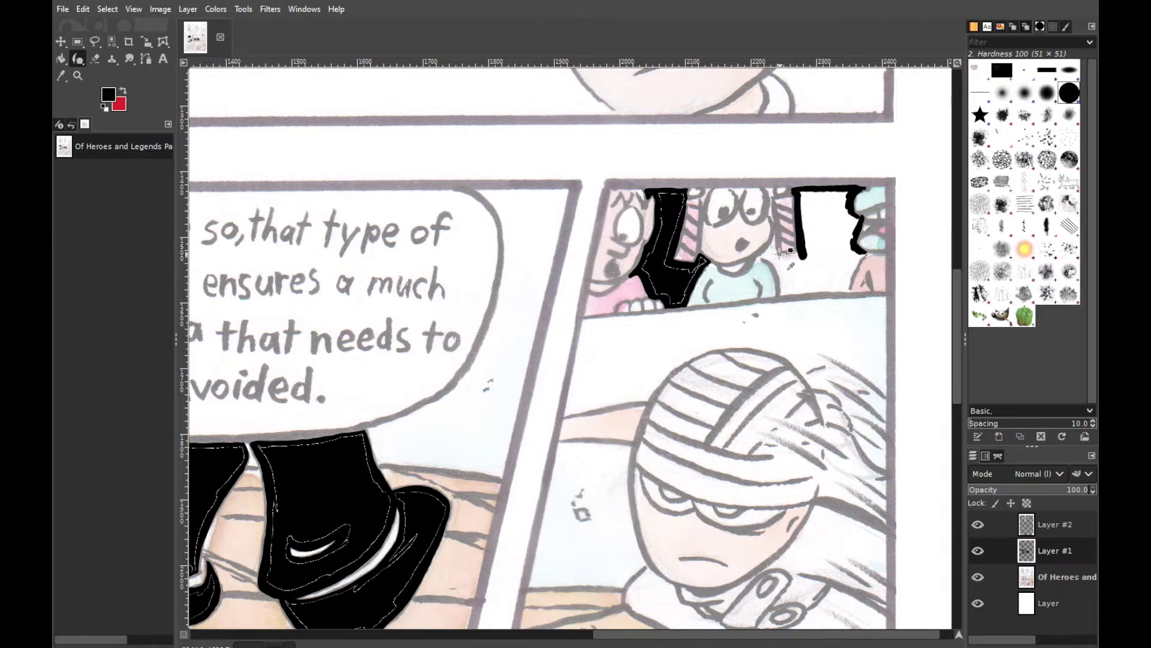
{"action": "left_click_drag", "start_coordinate": [809, 252], "coordinate": [773, 256]}
{"action": "left_click_drag", "start_coordinate": [778, 258], "coordinate": [776, 231]}
{"action": "mouse_move", "coordinate": [798, 292]}
{"action": "left_mouse_down"}
{"action": "mouse_move", "coordinate": [829, 287]}
{"action": "mouse_move", "coordinate": [784, 293]}
{"action": "mouse_move", "coordinate": [849, 289]}
{"action": "left_mouse_up"}
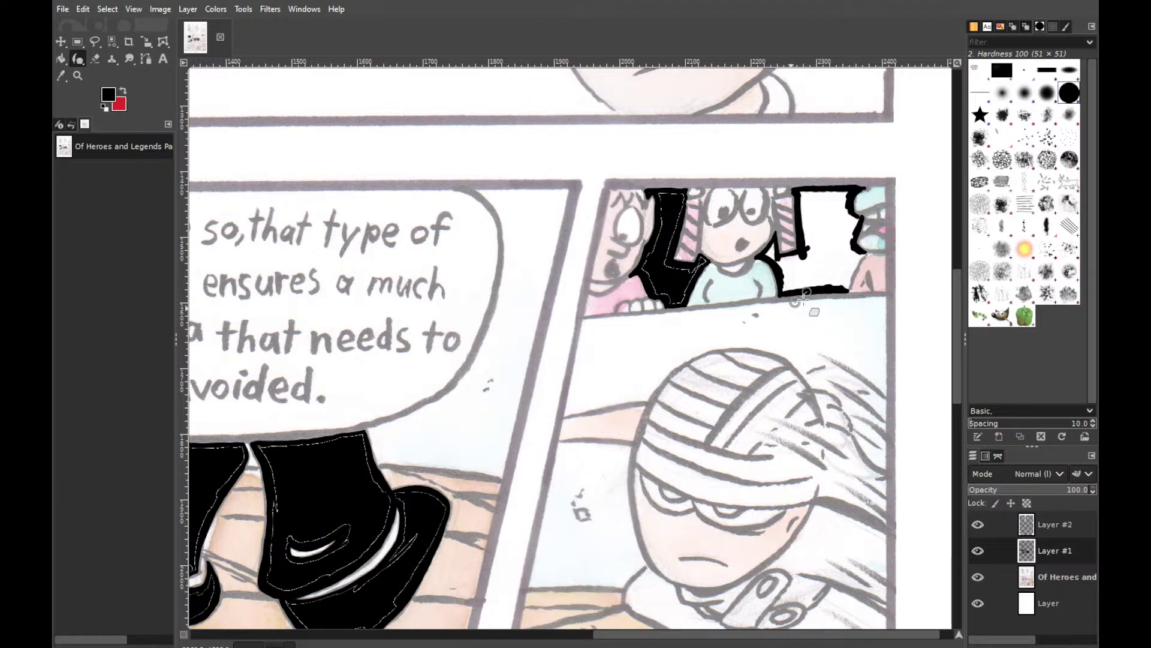
Ink the background edge along the green-capped character's chin and shoulder, and fill the gap beside the girl with black
{"action": "key", "text": "shift+e"}
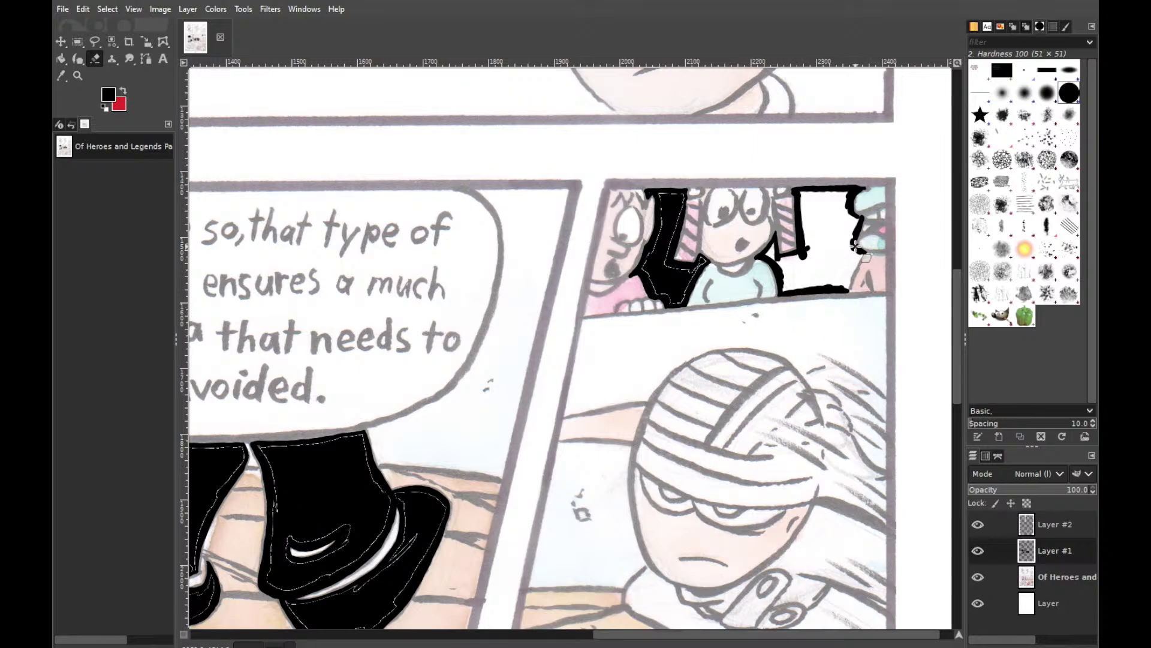
{"action": "key", "text": "s"}
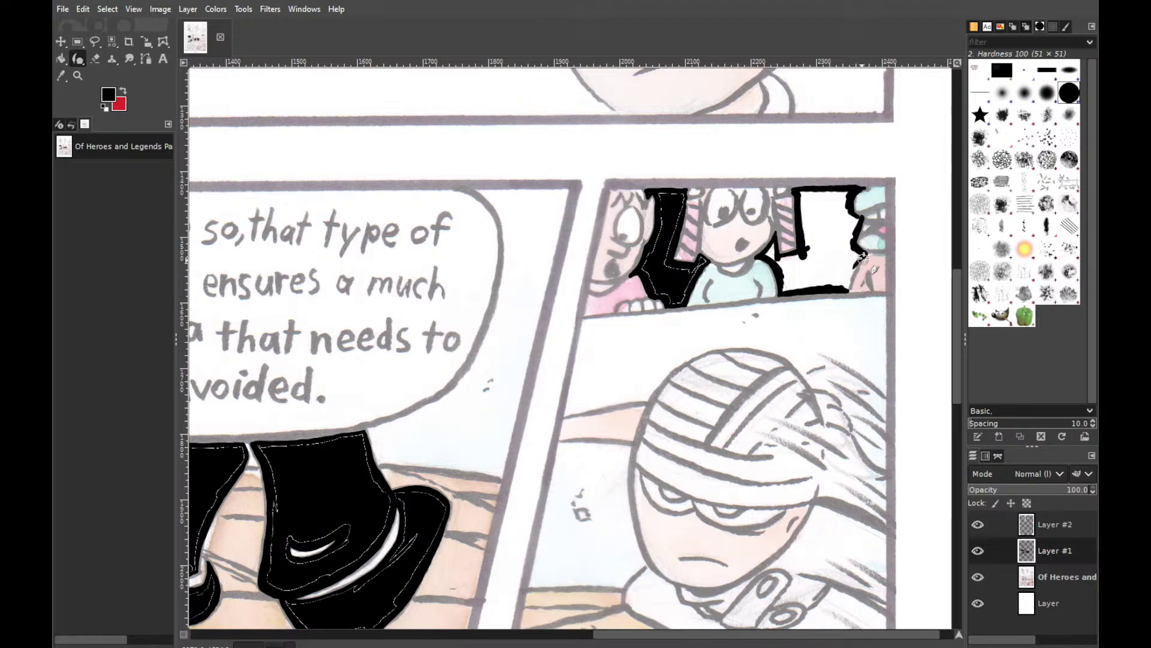
{"action": "left_click_drag", "start_coordinate": [855, 264], "coordinate": [858, 268]}
{"action": "left_click_drag", "start_coordinate": [878, 241], "coordinate": [865, 255]}
{"action": "left_click_drag", "start_coordinate": [859, 256], "coordinate": [867, 246]}
{"action": "key", "text": "shift+b"}
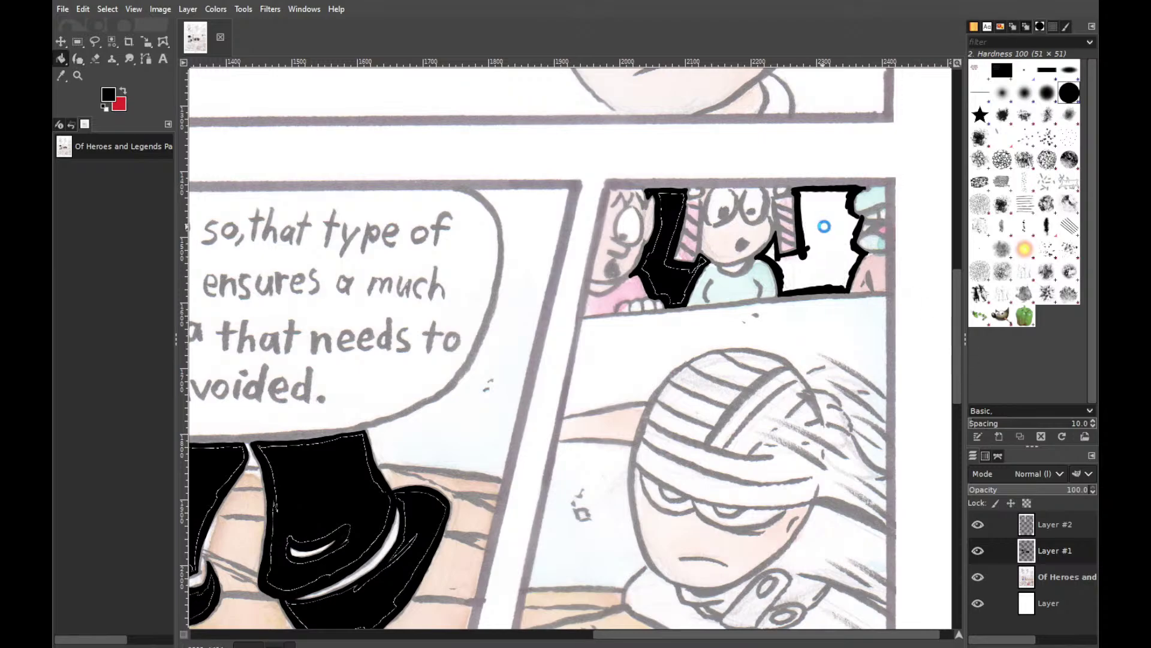
{"action": "left_click", "coordinate": [827, 223]}
Ink the pupils and open mouths of the girl and the pink-shirted character solid black
{"action": "key", "text": "p"}
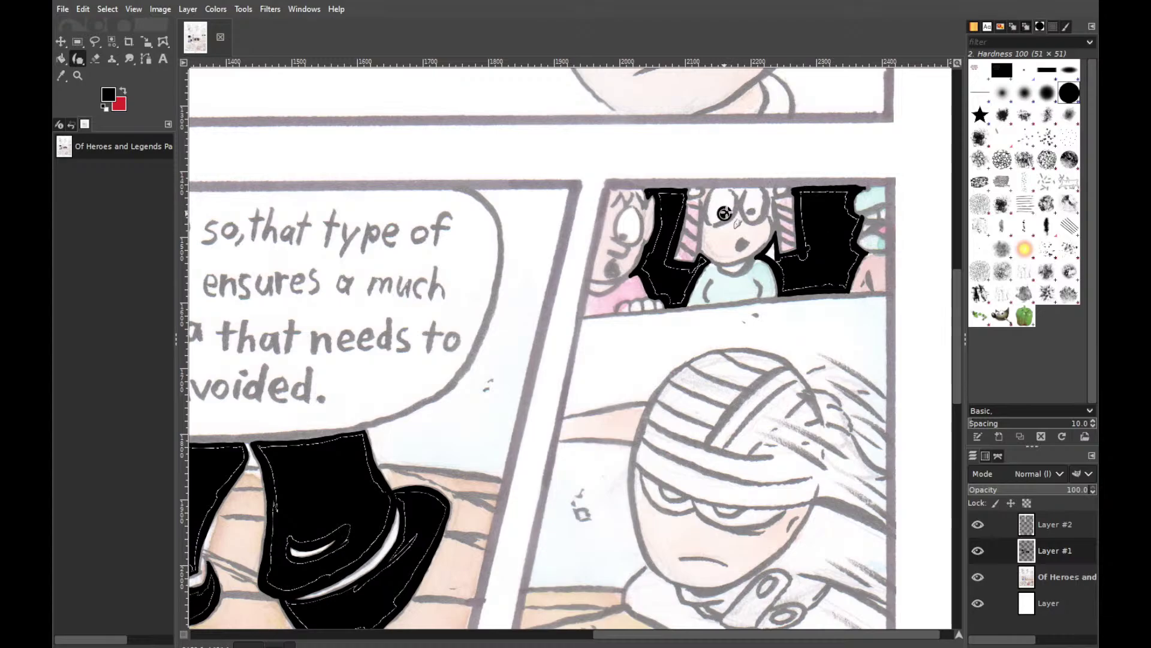
{"action": "left_click", "coordinate": [725, 213]}
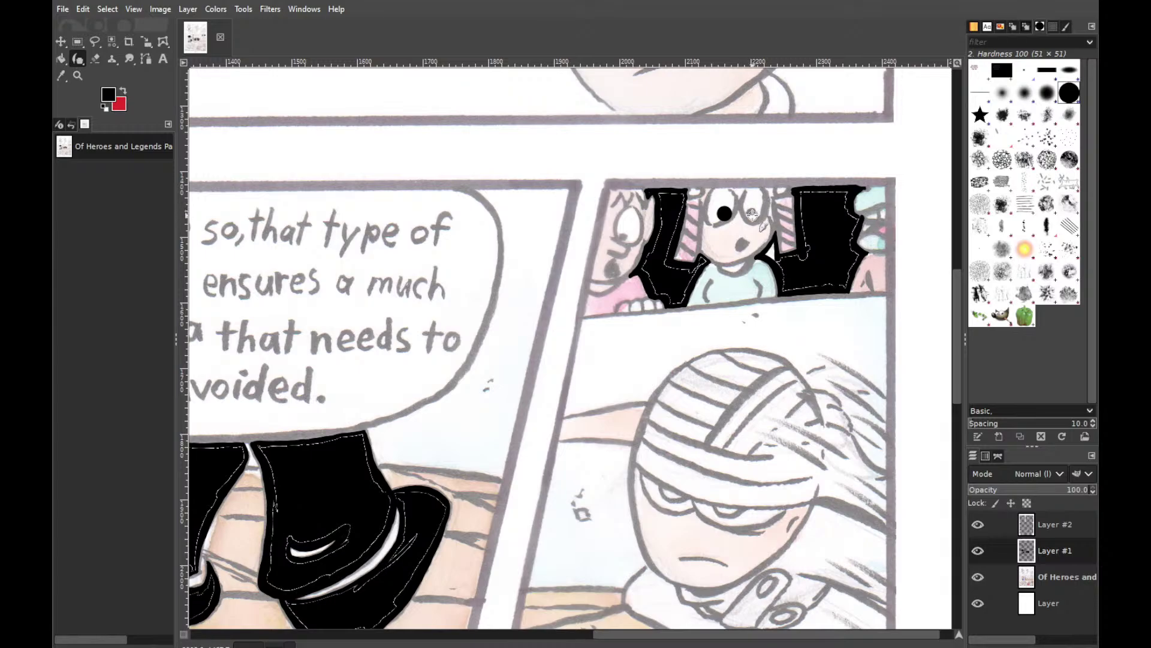
{"action": "left_click", "coordinate": [753, 213]}
{"action": "left_click", "coordinate": [752, 211]}
{"action": "left_click_drag", "start_coordinate": [742, 241], "coordinate": [743, 243]}
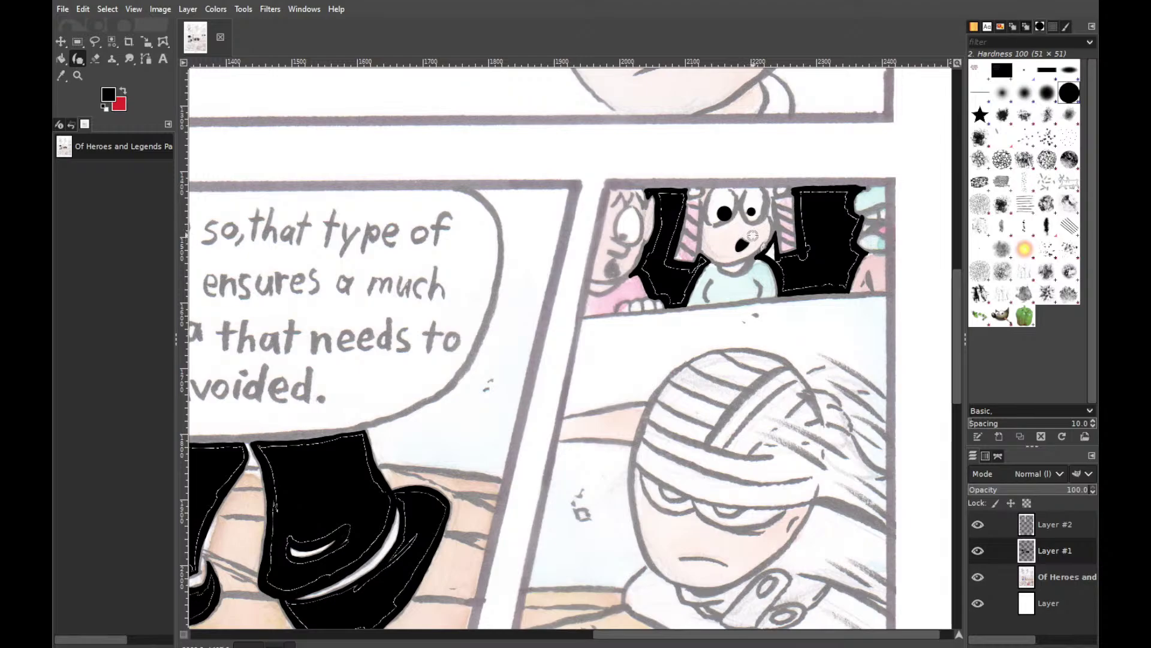
{"action": "left_click", "coordinate": [624, 236]}
{"action": "mouse_move", "coordinate": [614, 260]}
{"action": "left_mouse_down"}
{"action": "mouse_move", "coordinate": [607, 273]}
{"action": "mouse_move", "coordinate": [620, 258]}
{"action": "mouse_move", "coordinate": [609, 271]}
{"action": "mouse_move", "coordinate": [619, 277]}
{"action": "mouse_move", "coordinate": [668, 221]}
{"action": "mouse_move", "coordinate": [654, 297]}
{"action": "mouse_move", "coordinate": [645, 273]}
{"action": "left_mouse_up"}
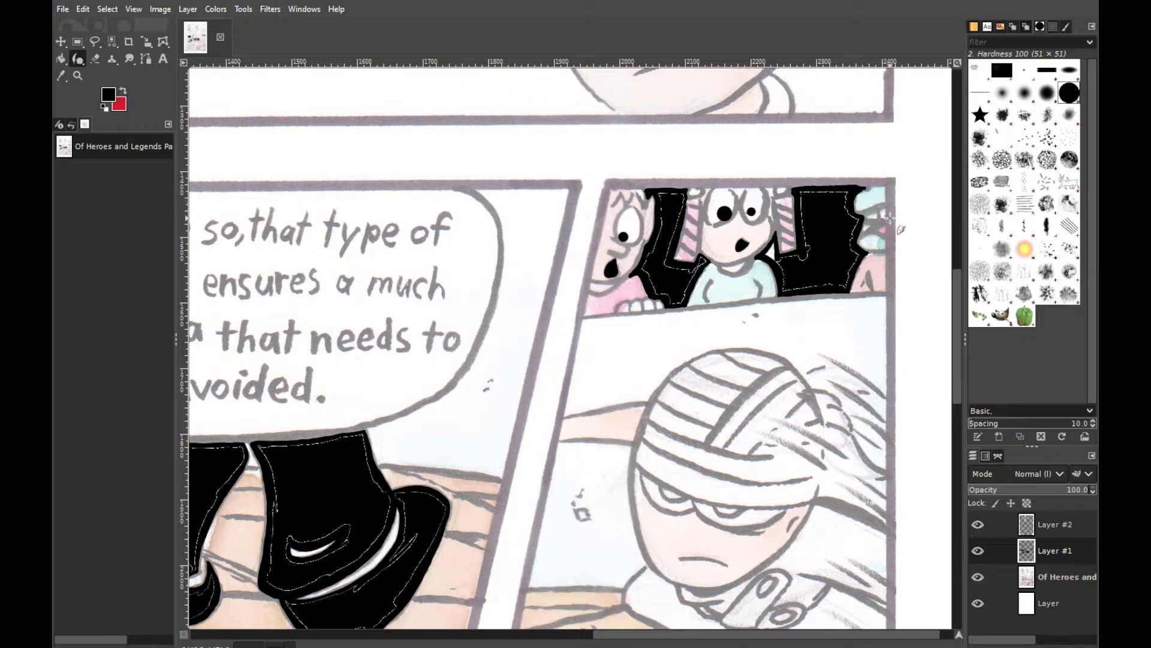
{"action": "left_click", "coordinate": [864, 189]}
Outline the rounded strap end beside the bandaged character's chin in black ink
{"action": "left_click_drag", "start_coordinate": [959, 321], "coordinate": [964, 390]}
{"action": "left_click_drag", "start_coordinate": [767, 295], "coordinate": [728, 340]}
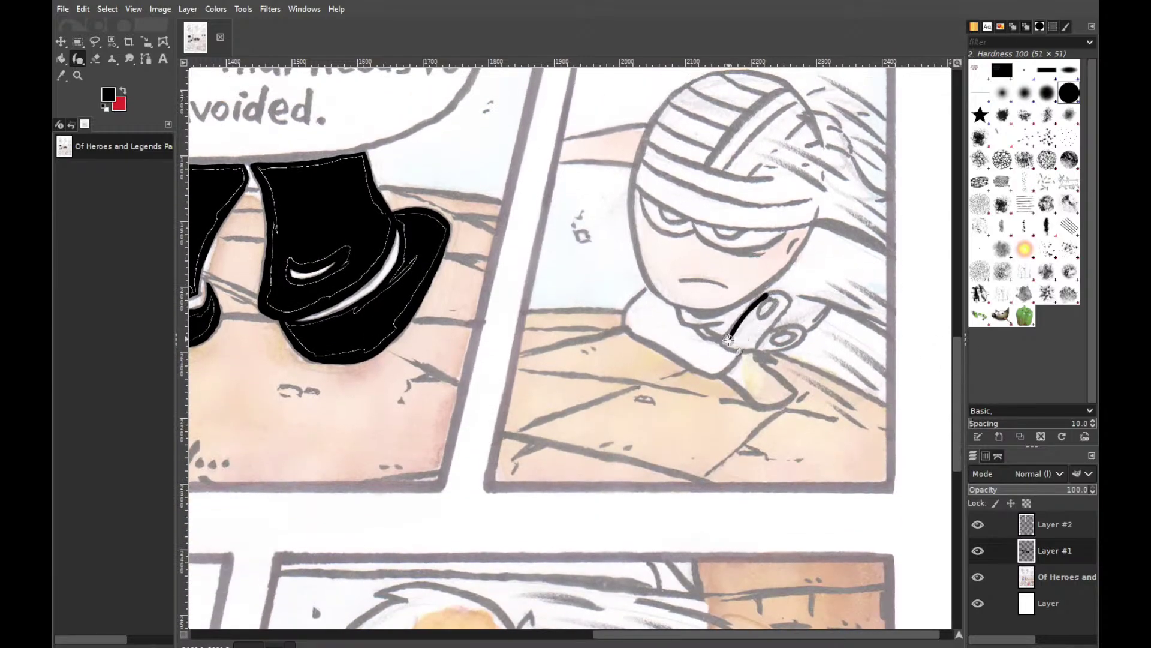
{"action": "key", "text": "ctrl+z"}
{"action": "left_click_drag", "start_coordinate": [769, 292], "coordinate": [743, 337]}
{"action": "key", "text": "ctrl+z"}
{"action": "left_click_drag", "start_coordinate": [772, 294], "coordinate": [744, 331]}
{"action": "key", "text": "ctrl+z"}
{"action": "left_click_drag", "start_coordinate": [781, 296], "coordinate": [745, 314]}
{"action": "mouse_move", "coordinate": [749, 309]}
{"action": "left_mouse_down"}
{"action": "mouse_move", "coordinate": [723, 342]}
{"action": "mouse_move", "coordinate": [758, 341]}
{"action": "left_mouse_up"}
{"action": "left_click_drag", "start_coordinate": [770, 293], "coordinate": [782, 293]}
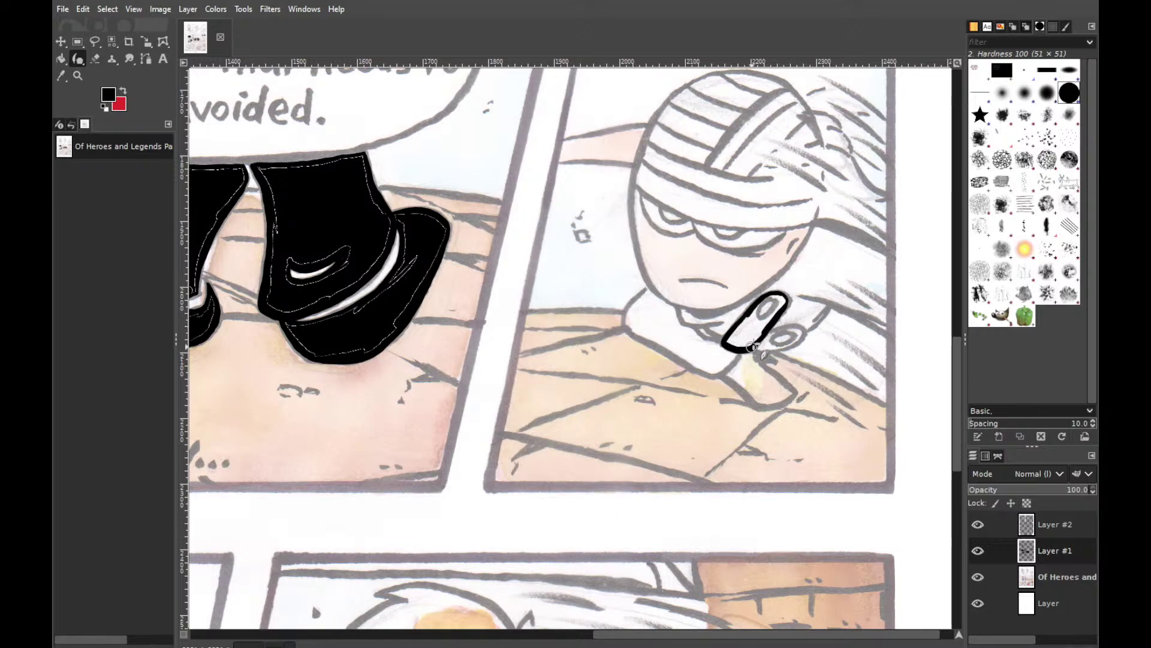
Ink around the oval opening in the strap and fill the strap with black, keeping the oval white
{"action": "mouse_move", "coordinate": [776, 318]}
{"action": "left_mouse_down"}
{"action": "mouse_move", "coordinate": [753, 348]}
{"action": "mouse_move", "coordinate": [773, 322]}
{"action": "left_mouse_up"}
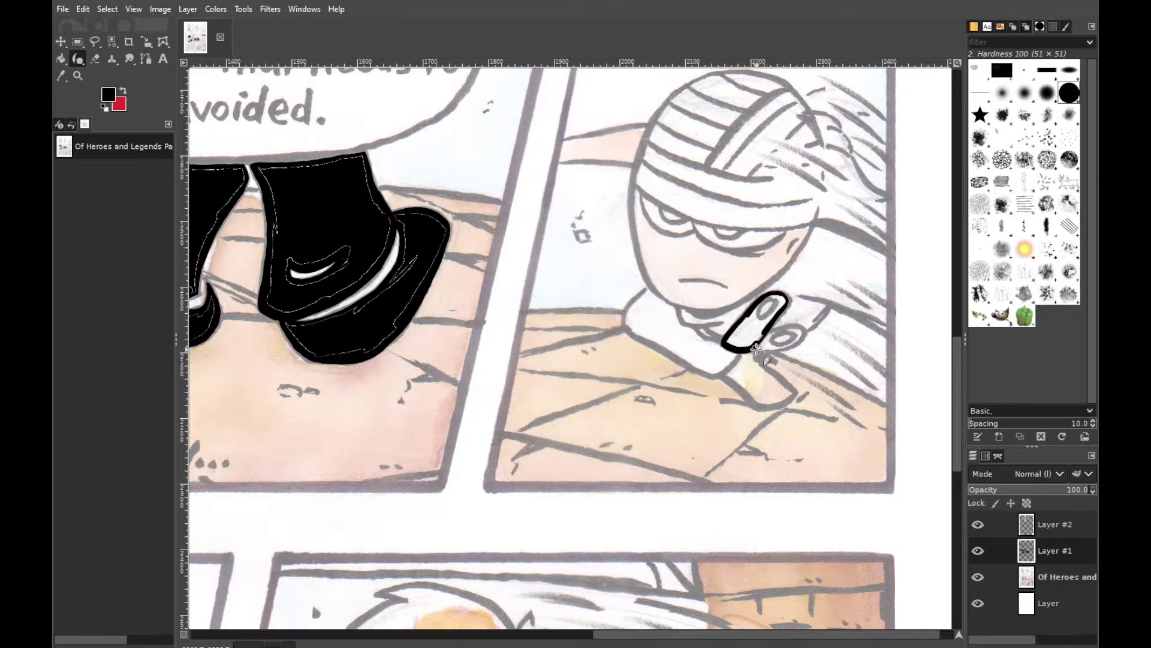
{"action": "mouse_move", "coordinate": [774, 299]}
{"action": "left_mouse_down"}
{"action": "mouse_move", "coordinate": [758, 312]}
{"action": "mouse_move", "coordinate": [770, 327]}
{"action": "mouse_move", "coordinate": [775, 303]}
{"action": "left_mouse_up"}
{"action": "key", "text": "shift+b"}
{"action": "left_click", "coordinate": [763, 308]}
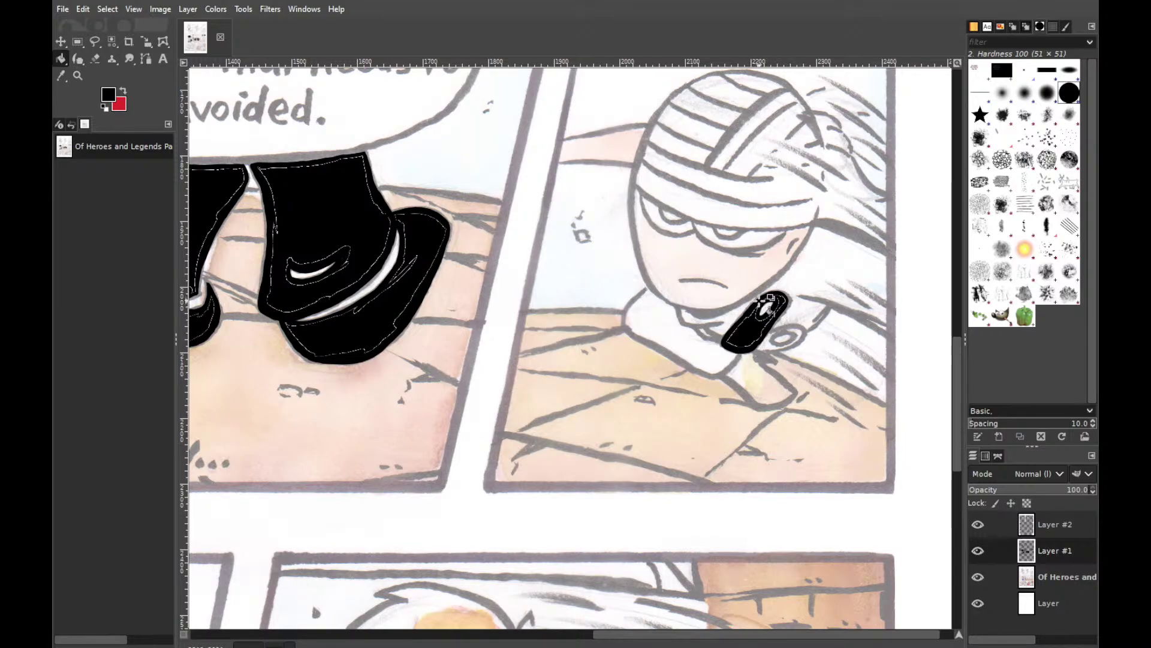
Ink the small shadow under the bandaged character's chin next to the black strap
{"action": "key", "text": "p"}
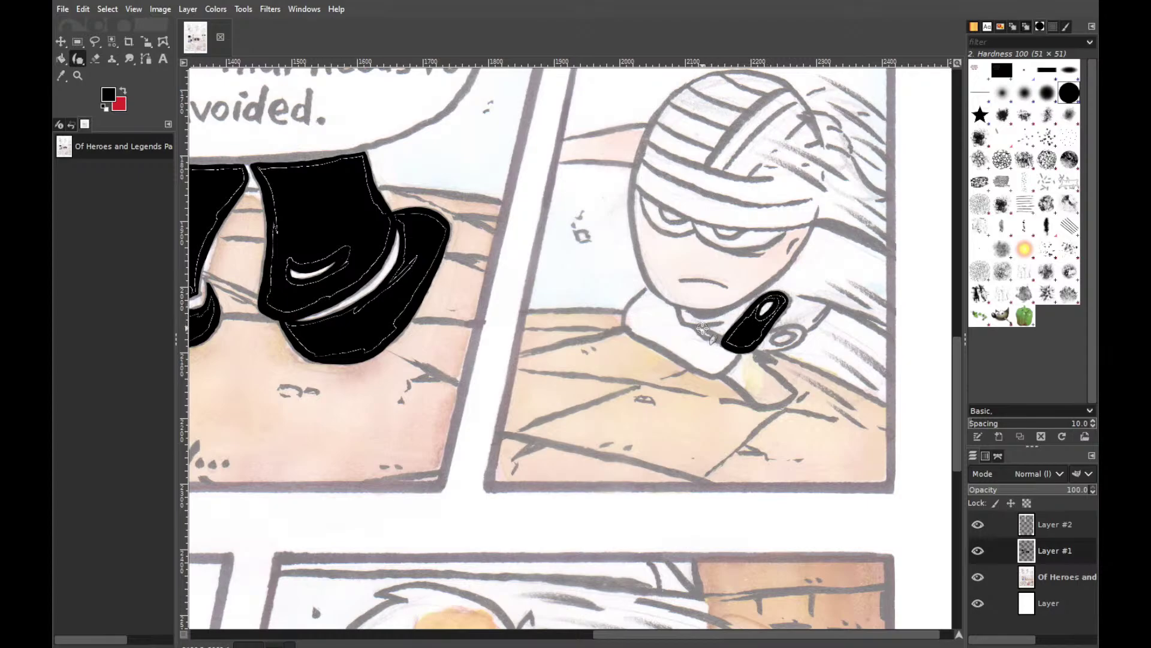
{"action": "left_click_drag", "start_coordinate": [702, 329], "coordinate": [720, 331]}
{"action": "mouse_move", "coordinate": [697, 330]}
{"action": "left_mouse_down"}
{"action": "mouse_move", "coordinate": [720, 350]}
{"action": "mouse_move", "coordinate": [728, 345]}
{"action": "mouse_move", "coordinate": [715, 337]}
{"action": "left_mouse_up"}
Ink around the second oval fastener beside the strap and add the curved garment edge behind it
{"action": "mouse_move", "coordinate": [778, 334]}
{"action": "left_mouse_down"}
{"action": "mouse_move", "coordinate": [772, 344]}
{"action": "mouse_move", "coordinate": [787, 342]}
{"action": "left_mouse_up"}
{"action": "left_click_drag", "start_coordinate": [768, 333], "coordinate": [805, 330]}
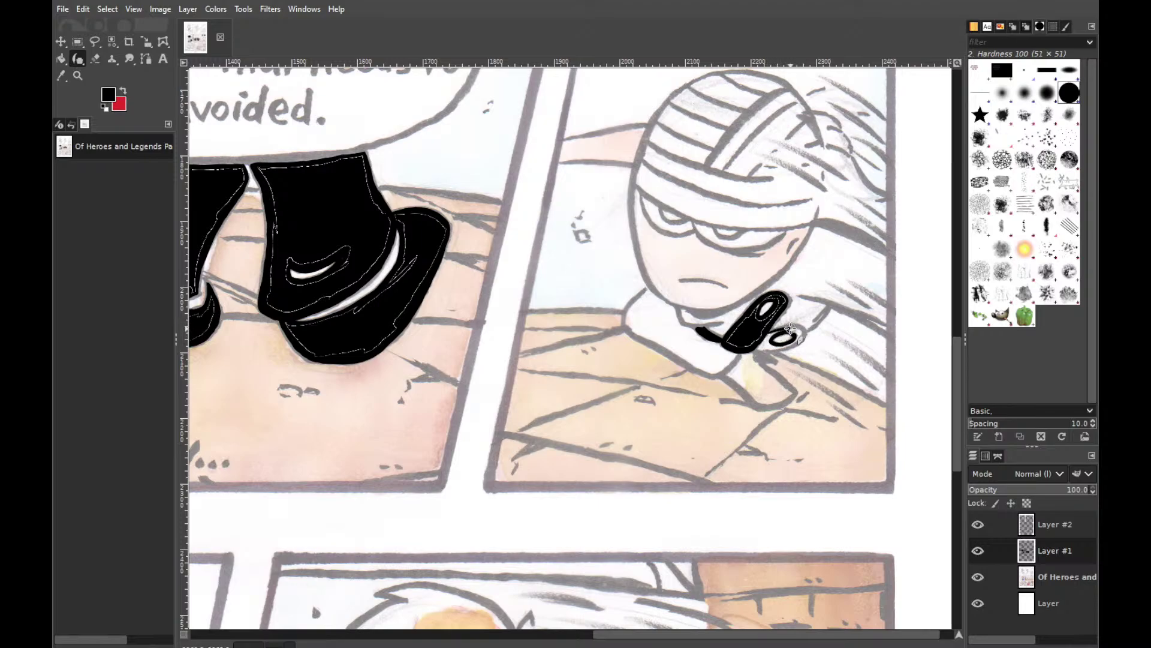
{"action": "mouse_move", "coordinate": [784, 328]}
{"action": "left_mouse_down"}
{"action": "mouse_move", "coordinate": [798, 342]}
{"action": "mouse_move", "coordinate": [750, 350]}
{"action": "mouse_move", "coordinate": [798, 327]}
{"action": "left_mouse_up"}
{"action": "key", "text": "ctrl+z"}
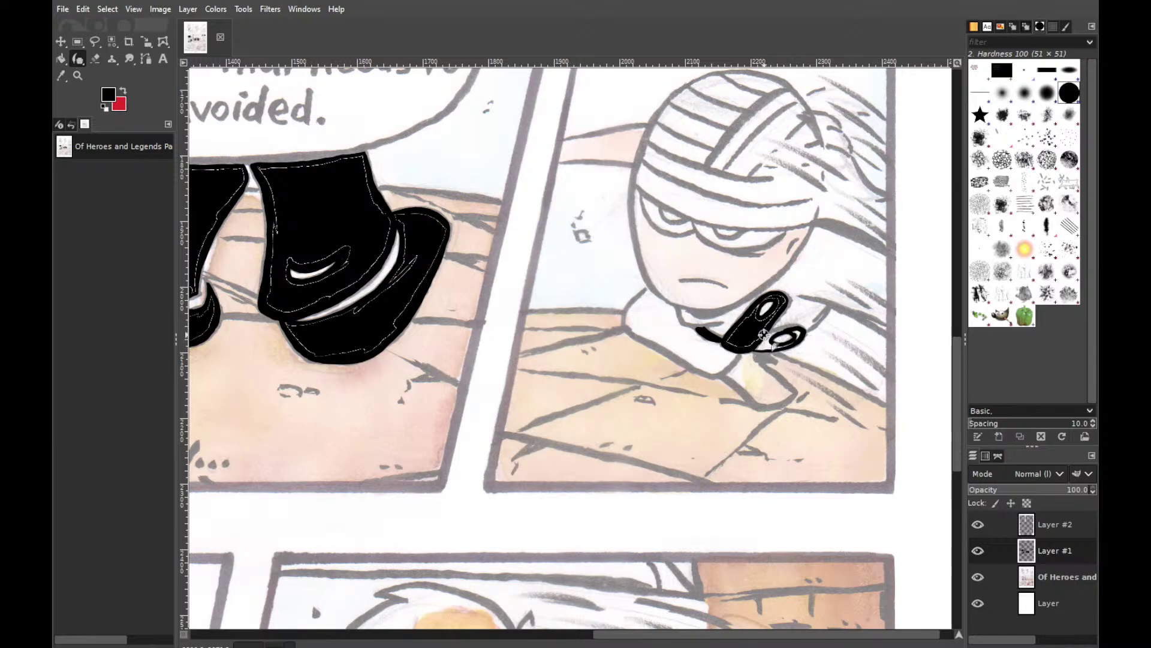
{"action": "mouse_move", "coordinate": [803, 330]}
{"action": "left_mouse_down"}
{"action": "mouse_move", "coordinate": [812, 341]}
{"action": "mouse_move", "coordinate": [791, 326]}
{"action": "left_mouse_up"}
{"action": "mouse_move", "coordinate": [773, 334]}
{"action": "left_mouse_down"}
{"action": "mouse_move", "coordinate": [749, 349]}
{"action": "mouse_move", "coordinate": [774, 324]}
{"action": "mouse_move", "coordinate": [746, 349]}
{"action": "mouse_move", "coordinate": [776, 332]}
{"action": "mouse_move", "coordinate": [759, 350]}
{"action": "mouse_move", "coordinate": [778, 333]}
{"action": "left_mouse_up"}
{"action": "mouse_move", "coordinate": [792, 359]}
{"action": "left_mouse_down"}
{"action": "mouse_move", "coordinate": [814, 339]}
{"action": "mouse_move", "coordinate": [794, 365]}
{"action": "mouse_move", "coordinate": [810, 358]}
{"action": "mouse_move", "coordinate": [814, 335]}
{"action": "mouse_move", "coordinate": [820, 348]}
{"action": "mouse_move", "coordinate": [802, 359]}
{"action": "mouse_move", "coordinate": [798, 342]}
{"action": "mouse_move", "coordinate": [817, 346]}
{"action": "mouse_move", "coordinate": [794, 358]}
{"action": "mouse_move", "coordinate": [808, 359]}
{"action": "mouse_move", "coordinate": [817, 339]}
{"action": "mouse_move", "coordinate": [782, 355]}
{"action": "mouse_move", "coordinate": [815, 361]}
{"action": "mouse_move", "coordinate": [815, 335]}
{"action": "mouse_move", "coordinate": [782, 355]}
{"action": "mouse_move", "coordinate": [818, 327]}
{"action": "mouse_move", "coordinate": [814, 345]}
{"action": "mouse_move", "coordinate": [819, 325]}
{"action": "left_mouse_up"}
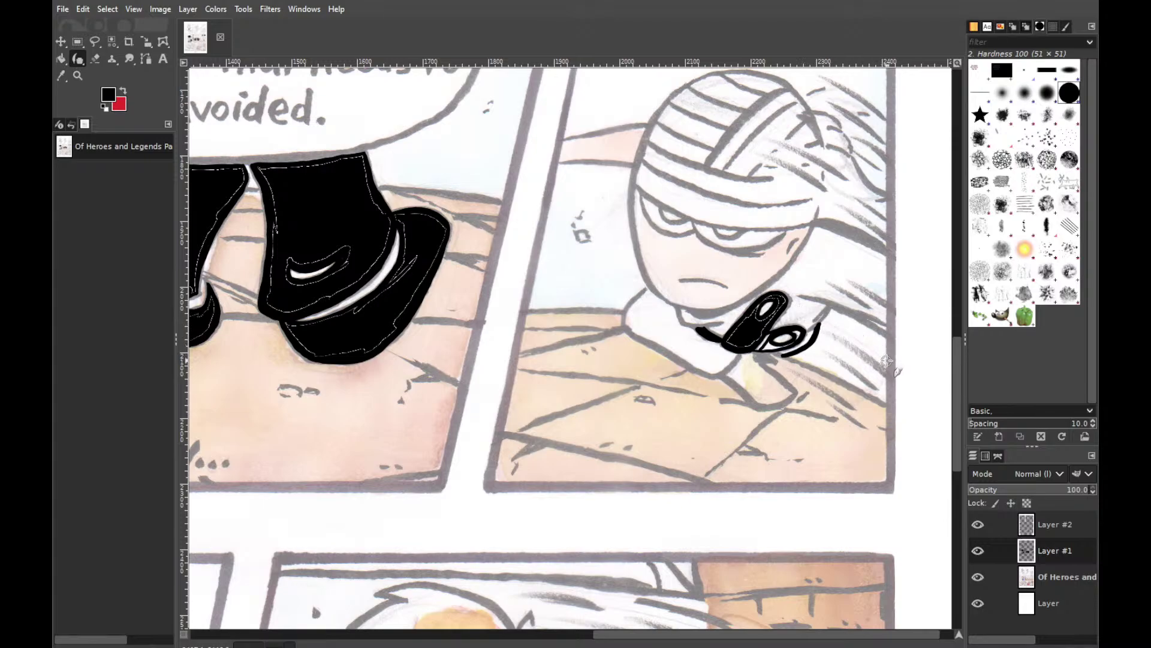
Ink a tapering fold line from the curved garment edge down to the panel's right border
{"action": "left_click_drag", "start_coordinate": [889, 362], "coordinate": [844, 327]}
{"action": "key", "text": "ctrl+z"}
{"action": "mouse_move", "coordinate": [882, 381]}
{"action": "left_mouse_down"}
{"action": "mouse_move", "coordinate": [843, 339]}
{"action": "mouse_move", "coordinate": [818, 325]}
{"action": "left_mouse_up"}
{"action": "key", "text": "ctrl+z"}
{"action": "key", "text": "ctrl+y"}
{"action": "left_click_drag", "start_coordinate": [886, 385], "coordinate": [869, 371]}
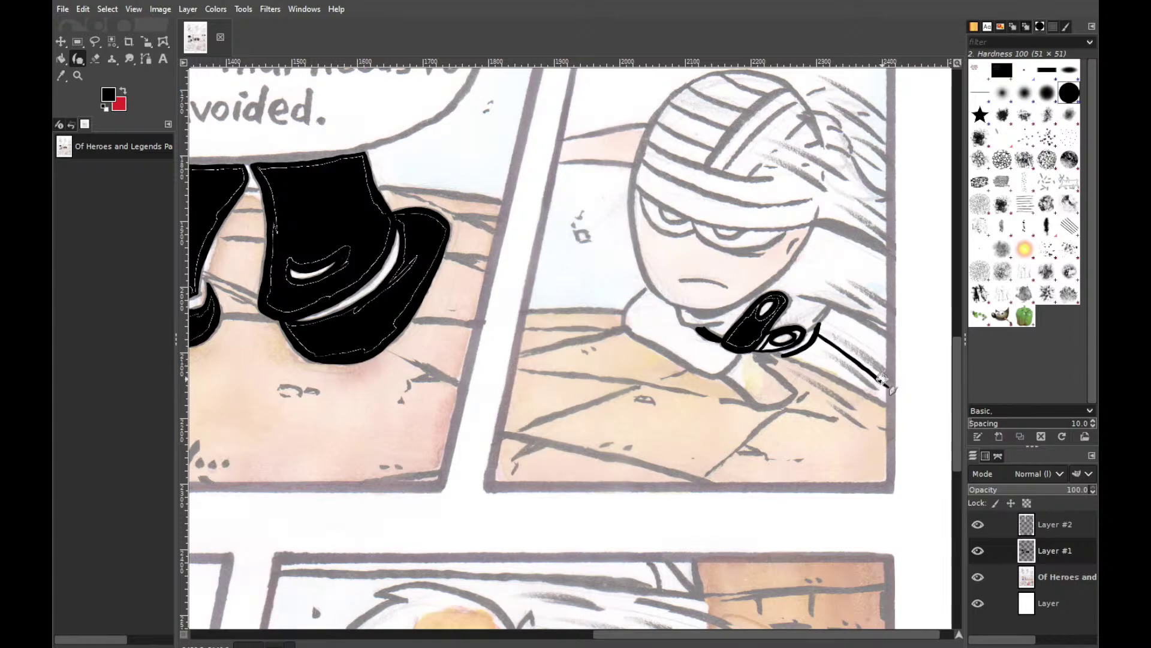
{"action": "left_click_drag", "start_coordinate": [886, 389], "coordinate": [884, 386]}
{"action": "key", "text": "ctrl+z"}
{"action": "left_click_drag", "start_coordinate": [859, 361], "coordinate": [885, 388]}
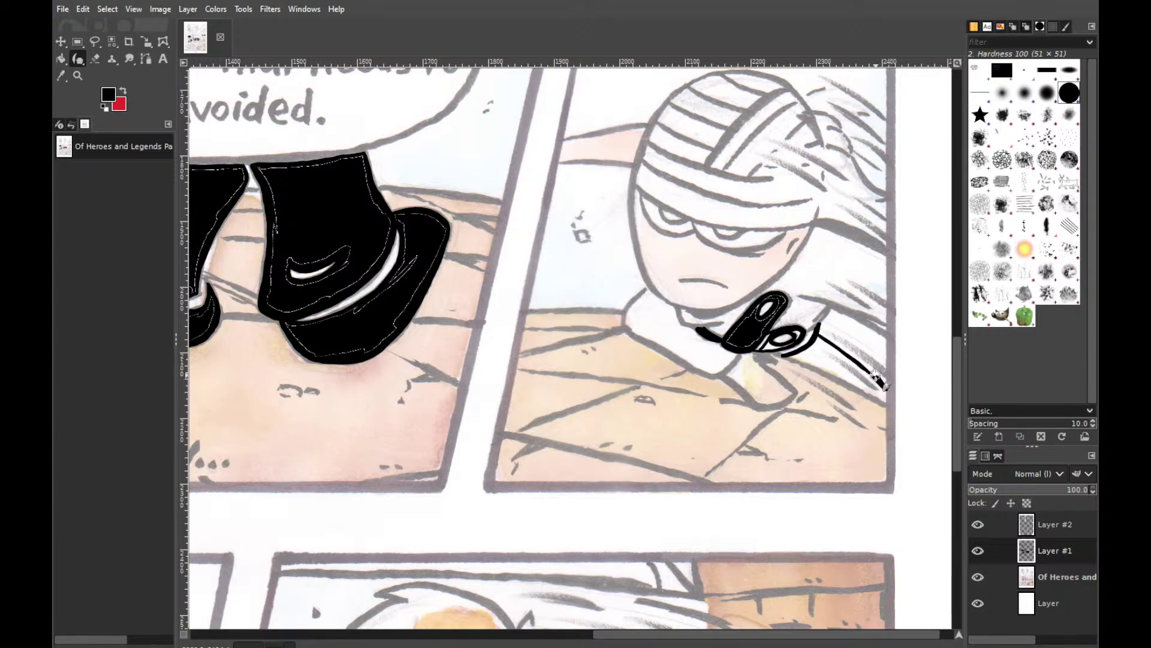
{"action": "mouse_move", "coordinate": [876, 375]}
{"action": "left_mouse_down"}
{"action": "mouse_move", "coordinate": [848, 357]}
{"action": "mouse_move", "coordinate": [889, 391]}
{"action": "mouse_move", "coordinate": [879, 386]}
{"action": "left_mouse_up"}
Ink a second, lower fold line running diagonally from the garment edge beneath the first one
{"action": "left_click_drag", "start_coordinate": [862, 392], "coordinate": [820, 360]}
{"action": "key", "text": "ctrl+z"}
{"action": "left_click_drag", "start_coordinate": [872, 397], "coordinate": [812, 348]}
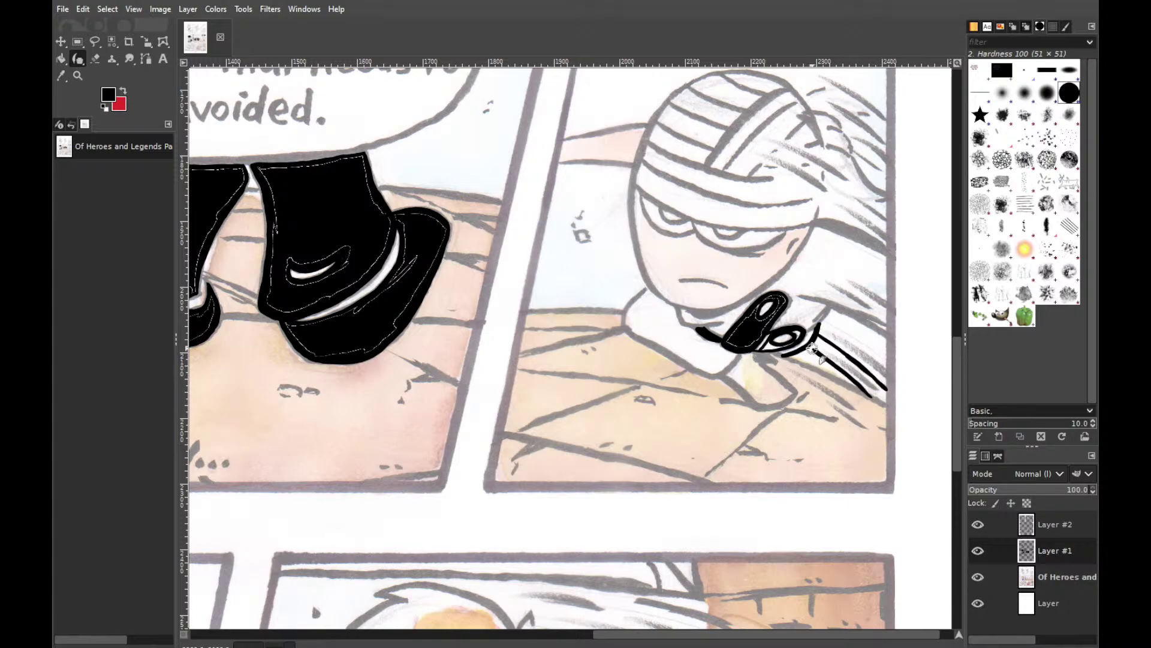
{"action": "key", "text": "ctrl+z"}
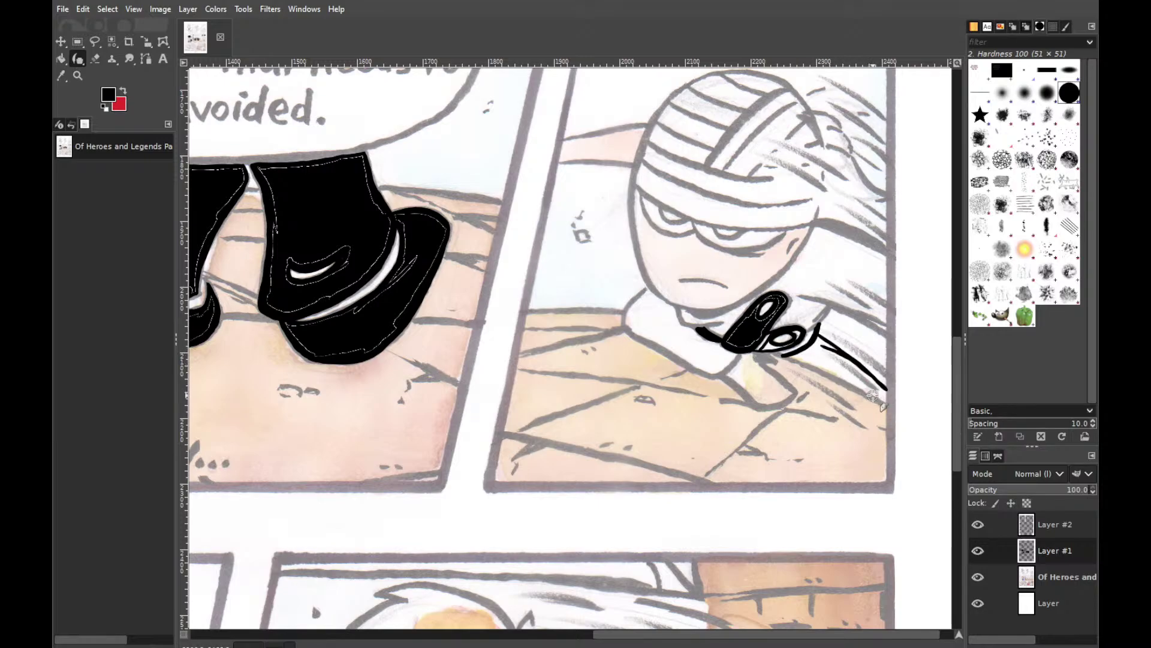
{"action": "left_click_drag", "start_coordinate": [874, 398], "coordinate": [815, 347]}
{"action": "key", "text": "ctrl+z"}
{"action": "left_click_drag", "start_coordinate": [861, 390], "coordinate": [818, 355]}
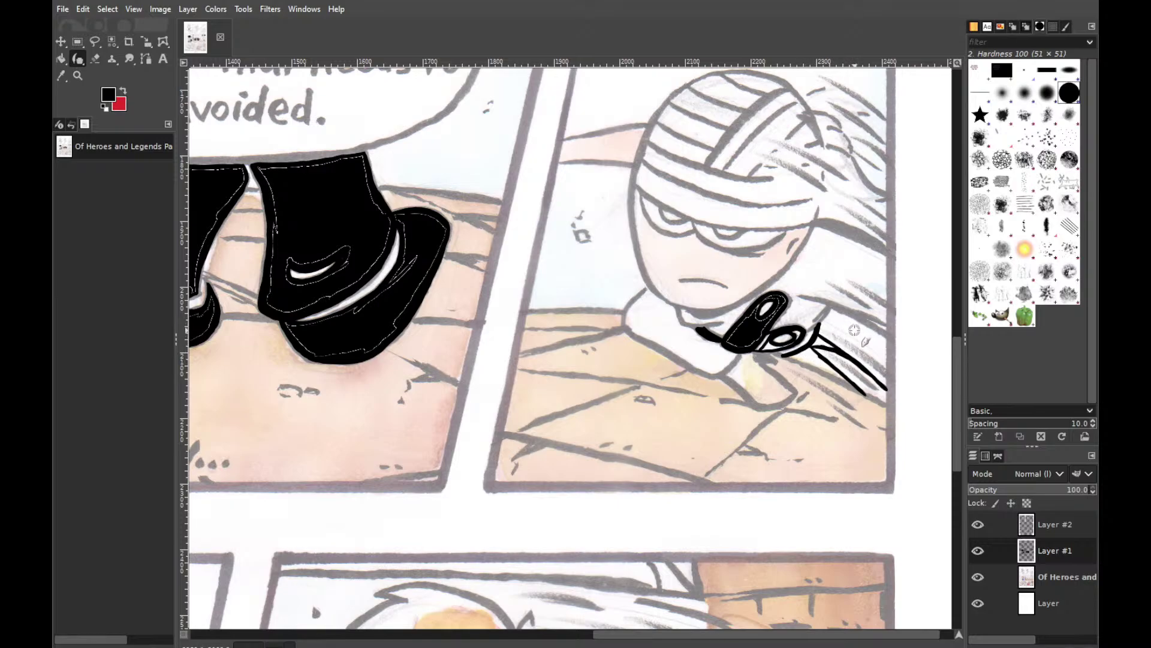
Ink the garment's lower edge below the second fold line and fill the wedge between them with black
{"action": "left_click_drag", "start_coordinate": [783, 356], "coordinate": [868, 399]}
{"action": "key", "text": "ctrl+z"}
{"action": "mouse_move", "coordinate": [783, 356]}
{"action": "left_mouse_down"}
{"action": "mouse_move", "coordinate": [864, 396]}
{"action": "mouse_move", "coordinate": [789, 355]}
{"action": "left_mouse_up"}
{"action": "key", "text": "ctrl+z"}
{"action": "key", "text": "ctrl+z"}
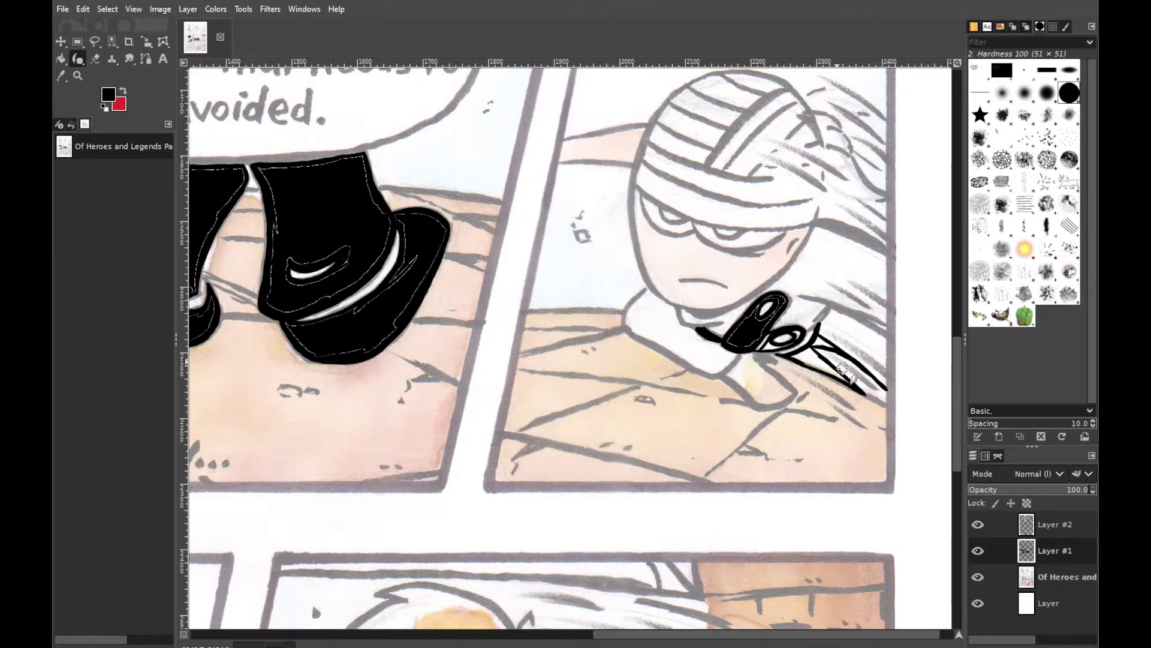
{"action": "key", "text": "shift+b"}
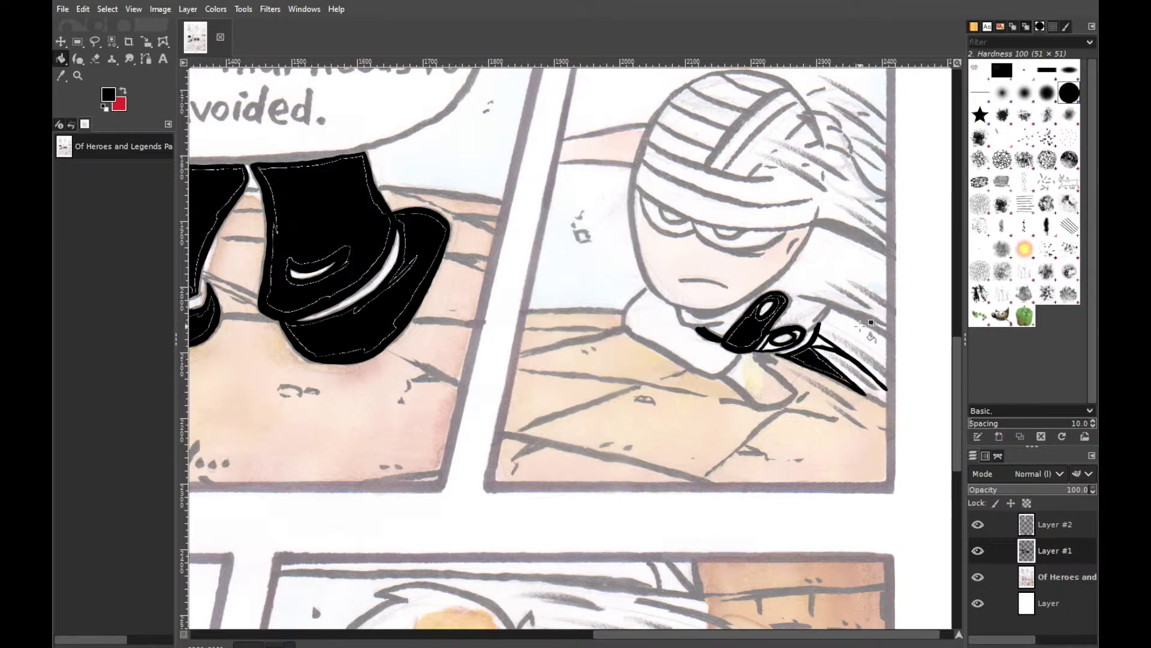
Ink the garment's upper shadow folds from behind the fasteners to the panel's right border
{"action": "key", "text": "k"}
{"action": "left_click_drag", "start_coordinate": [817, 337], "coordinate": [830, 311]}
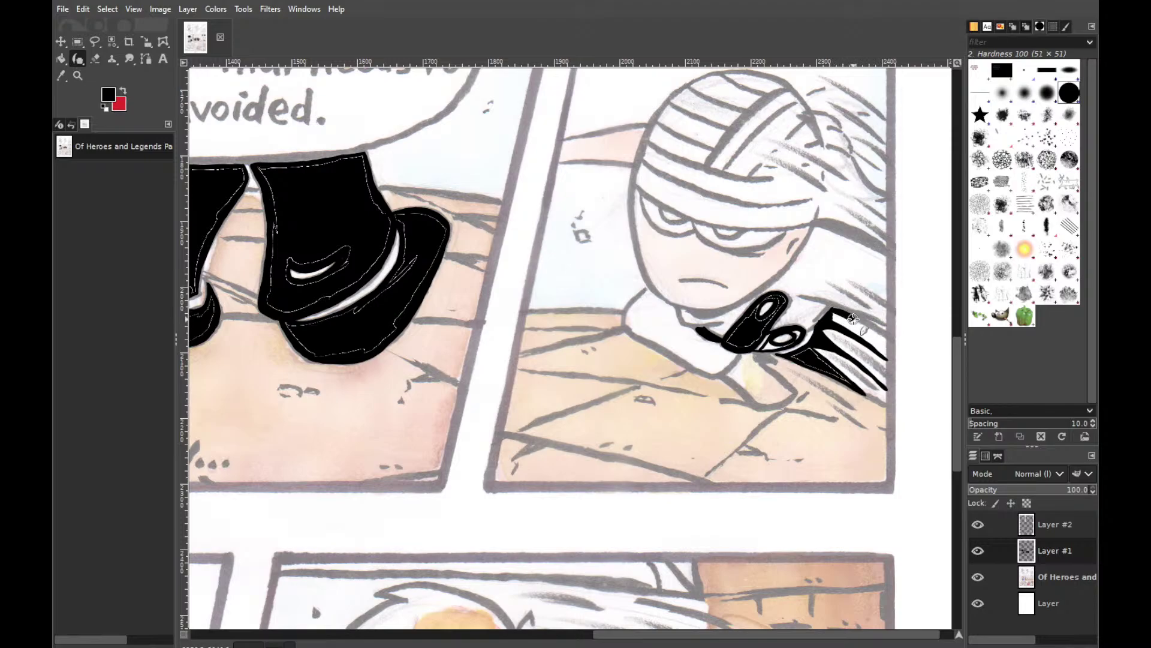
{"action": "mouse_move", "coordinate": [852, 318]}
{"action": "left_mouse_down"}
{"action": "mouse_move", "coordinate": [881, 339]}
{"action": "mouse_move", "coordinate": [835, 310]}
{"action": "left_mouse_up"}
{"action": "left_click_drag", "start_coordinate": [855, 319], "coordinate": [870, 314]}
{"action": "left_click_drag", "start_coordinate": [885, 329], "coordinate": [886, 355]}
Erase the ink overlapping the panel's right border and fill the gaps in the upper shadow fold with black
{"action": "key", "text": "shift+e"}
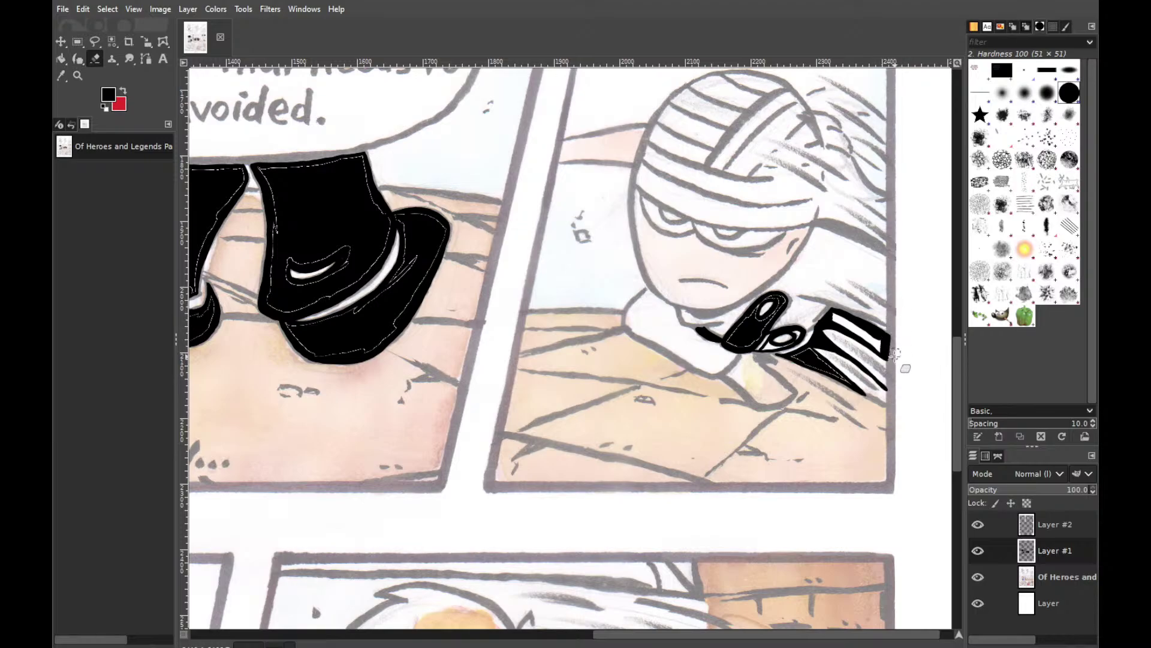
{"action": "left_click_drag", "start_coordinate": [884, 350], "coordinate": [848, 321]}
{"action": "key", "text": "shift+b"}
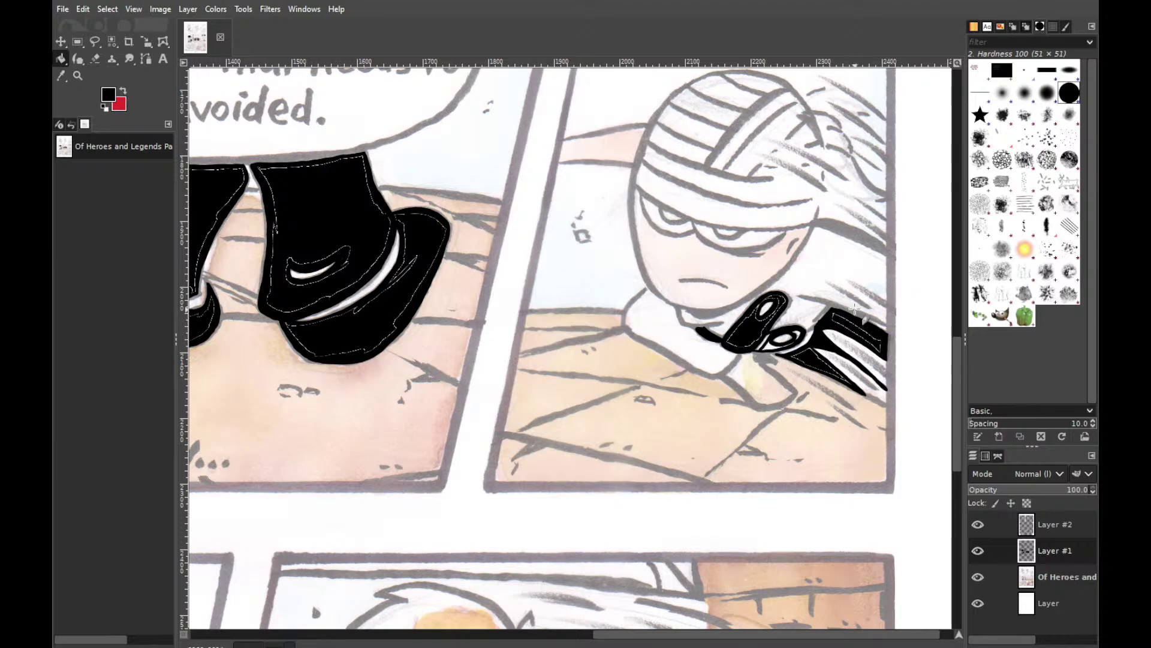
Ink the collar line under the bandaged character's chin from the black strap up to the jaw
{"action": "key", "text": "p"}
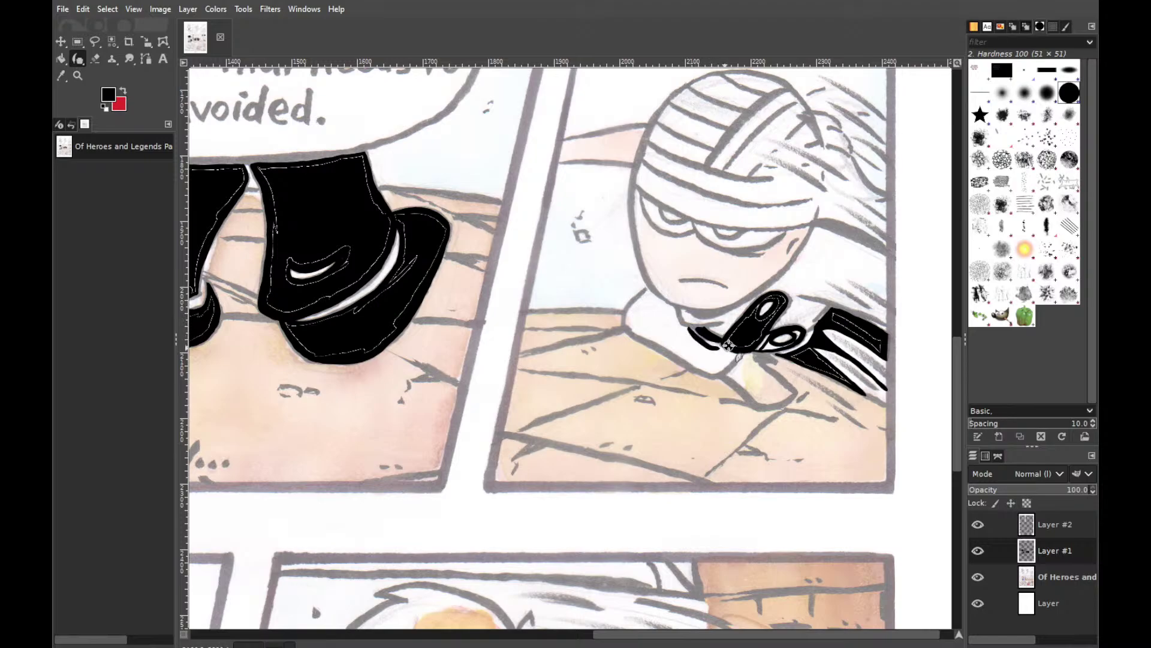
{"action": "mouse_move", "coordinate": [687, 329]}
{"action": "left_mouse_down"}
{"action": "mouse_move", "coordinate": [720, 346]}
{"action": "mouse_move", "coordinate": [711, 332]}
{"action": "mouse_move", "coordinate": [699, 342]}
{"action": "mouse_move", "coordinate": [744, 355]}
{"action": "mouse_move", "coordinate": [717, 352]}
{"action": "mouse_move", "coordinate": [720, 329]}
{"action": "mouse_move", "coordinate": [701, 315]}
{"action": "mouse_move", "coordinate": [686, 314]}
{"action": "mouse_move", "coordinate": [700, 339]}
{"action": "left_mouse_up"}
{"action": "key", "text": "ctrl+z"}
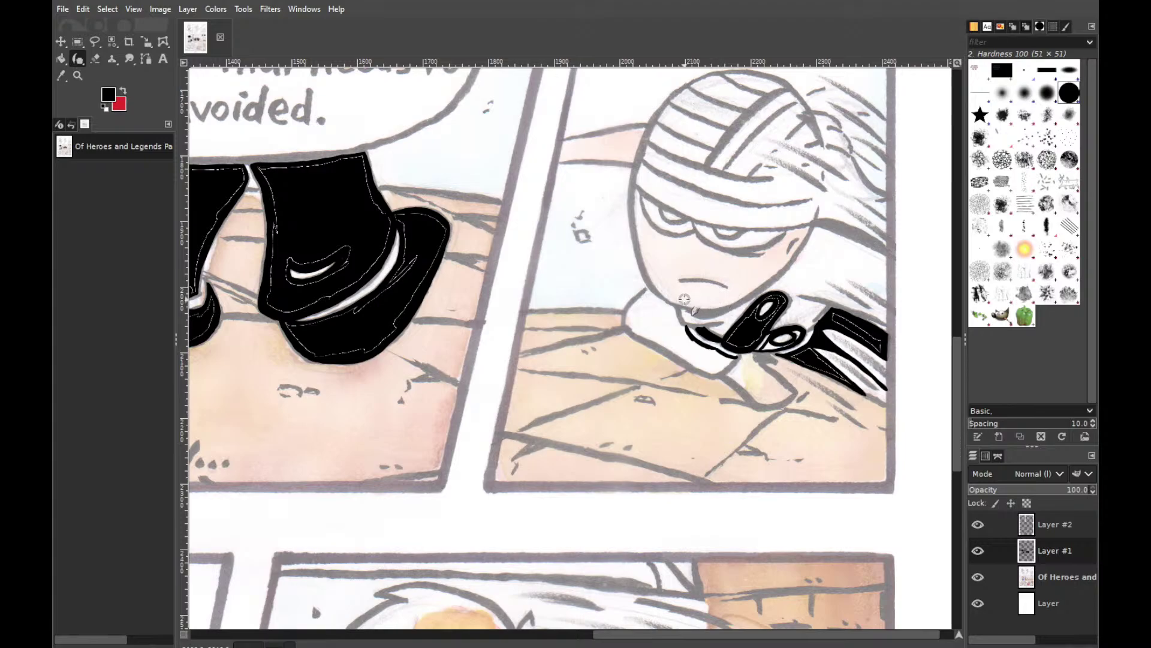
{"action": "left_click_drag", "start_coordinate": [675, 307], "coordinate": [689, 333]}
{"action": "left_click_drag", "start_coordinate": [649, 290], "coordinate": [656, 299]}
{"action": "key", "text": "shift+e"}
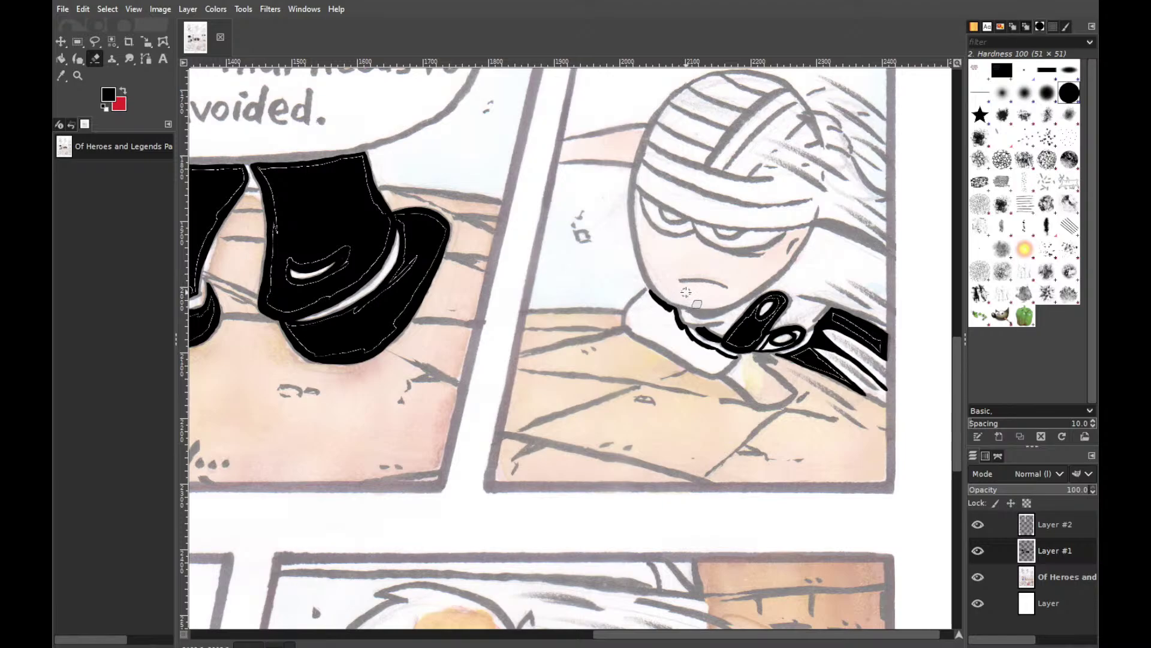
Ink the rounded outer end of the collar piece below the bandaged character's jaw
{"action": "key", "text": "s"}
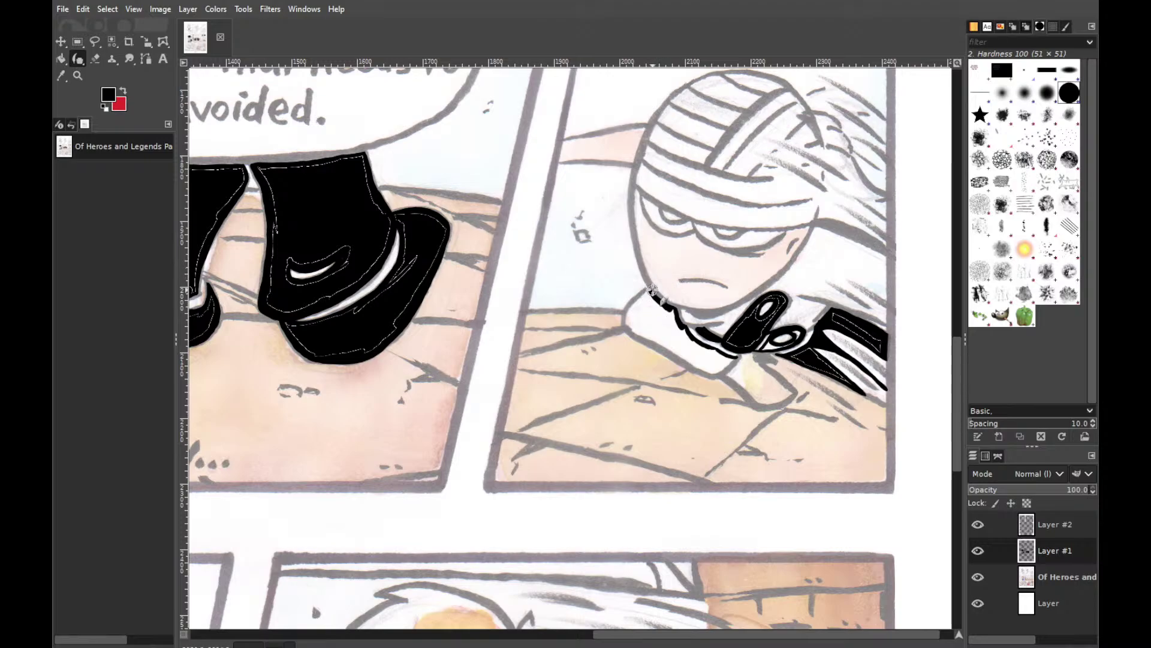
{"action": "left_click_drag", "start_coordinate": [649, 290], "coordinate": [644, 298]}
{"action": "key", "text": "ctrl+z"}
{"action": "key", "text": "ctrl+y"}
{"action": "key", "text": "ctrl+z"}
{"action": "key", "text": "ctrl+y"}
{"action": "key", "text": "ctrl+z"}
{"action": "mouse_move", "coordinate": [647, 289]}
{"action": "left_mouse_down"}
{"action": "mouse_move", "coordinate": [625, 319]}
{"action": "mouse_move", "coordinate": [629, 307]}
{"action": "mouse_move", "coordinate": [636, 331]}
{"action": "mouse_move", "coordinate": [646, 334]}
{"action": "mouse_move", "coordinate": [632, 322]}
{"action": "mouse_move", "coordinate": [672, 348]}
{"action": "mouse_move", "coordinate": [629, 327]}
{"action": "mouse_move", "coordinate": [675, 350]}
{"action": "left_mouse_up"}
{"action": "key", "text": "ctrl+z"}
{"action": "key", "text": "ctrl+z"}
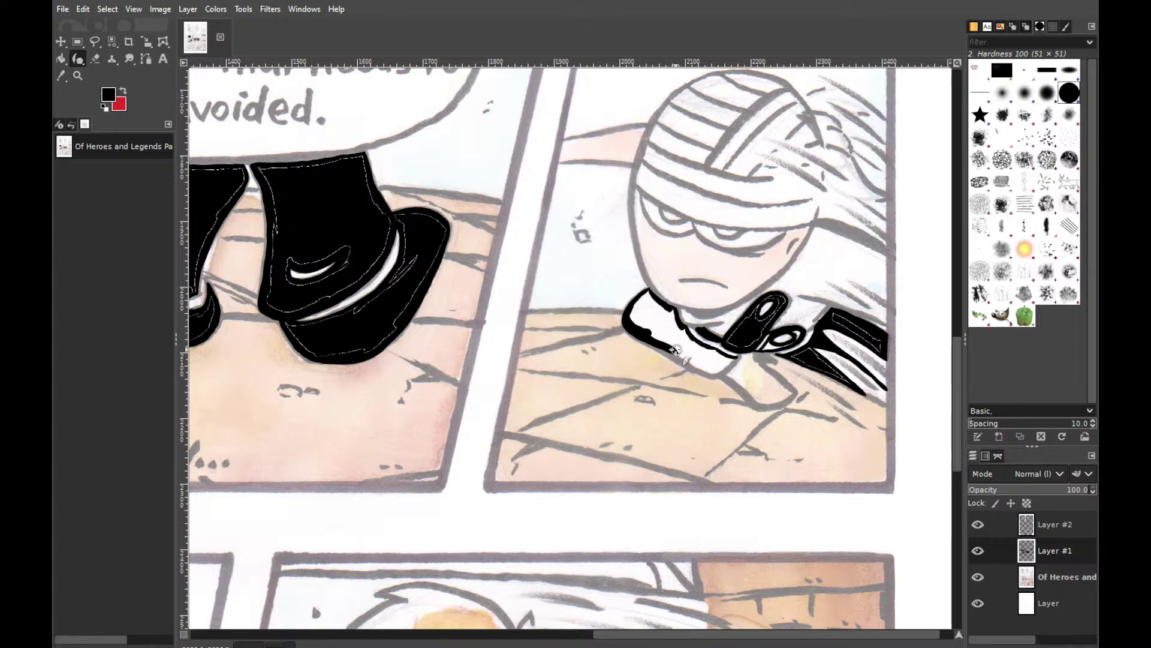
Redraw the collar piece's lower edge as a clean ink line along the floor to its corner below the strap
{"action": "key", "text": "ctrl+z"}
{"action": "left_click_drag", "start_coordinate": [648, 339], "coordinate": [720, 372]}
{"action": "key", "text": "ctrl+z"}
{"action": "key", "text": "ctrl+z"}
{"action": "mouse_move", "coordinate": [634, 329]}
{"action": "left_mouse_down"}
{"action": "mouse_move", "coordinate": [665, 344]}
{"action": "mouse_move", "coordinate": [662, 356]}
{"action": "left_mouse_up"}
{"action": "key", "text": "ctrl+z"}
{"action": "mouse_move", "coordinate": [624, 321]}
{"action": "left_mouse_down"}
{"action": "mouse_move", "coordinate": [726, 378]}
{"action": "mouse_move", "coordinate": [710, 369]}
{"action": "mouse_move", "coordinate": [728, 367]}
{"action": "mouse_move", "coordinate": [714, 375]}
{"action": "mouse_move", "coordinate": [682, 358]}
{"action": "mouse_move", "coordinate": [674, 339]}
{"action": "mouse_move", "coordinate": [718, 374]}
{"action": "mouse_move", "coordinate": [660, 344]}
{"action": "mouse_move", "coordinate": [697, 365]}
{"action": "left_mouse_up"}
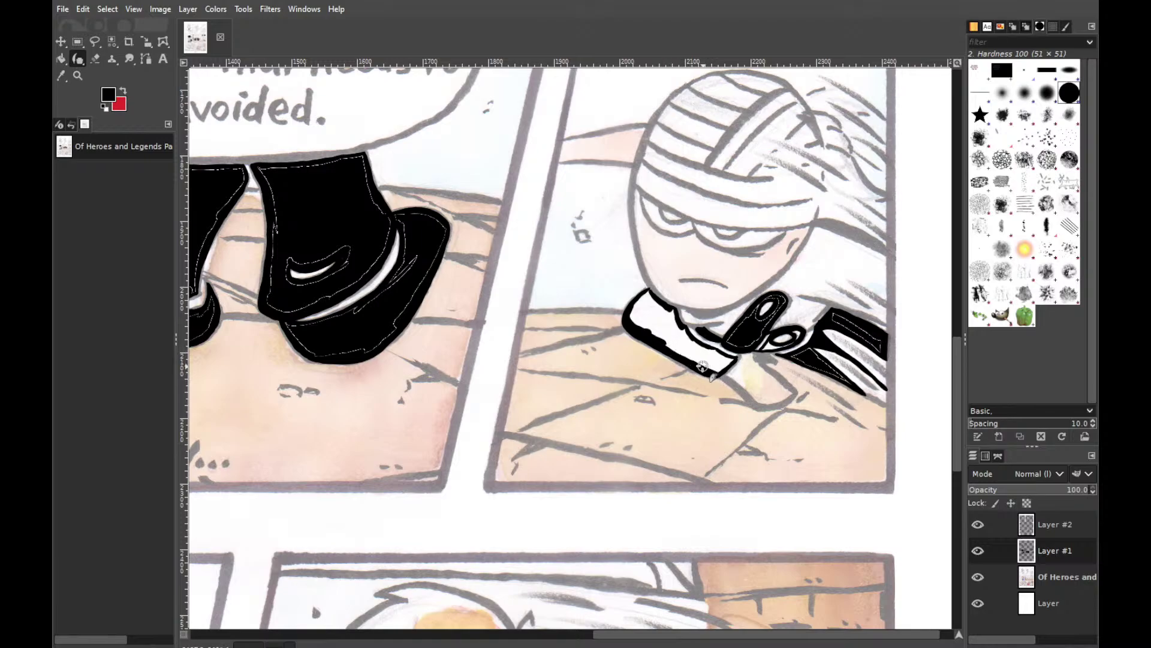
Fill the outlined collar piece under the bandaged character's chin with black
{"action": "key", "text": "shift+b"}
{"action": "left_click", "coordinate": [681, 331]}
{"action": "key", "text": "shift+e"}
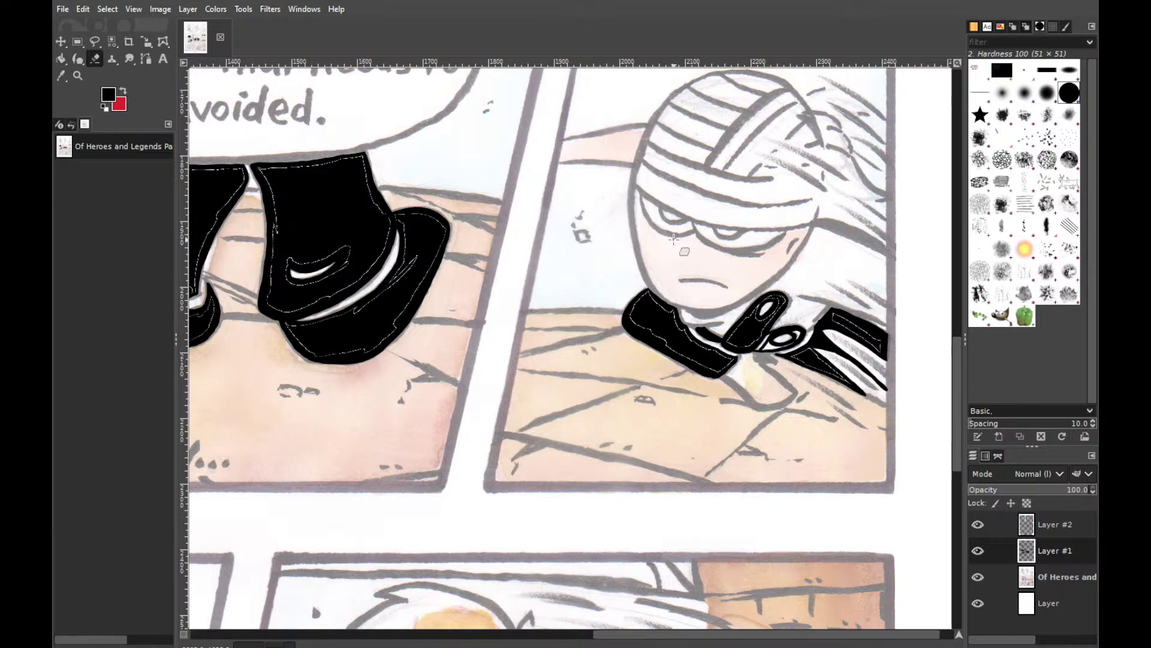
{"action": "key", "text": "k"}
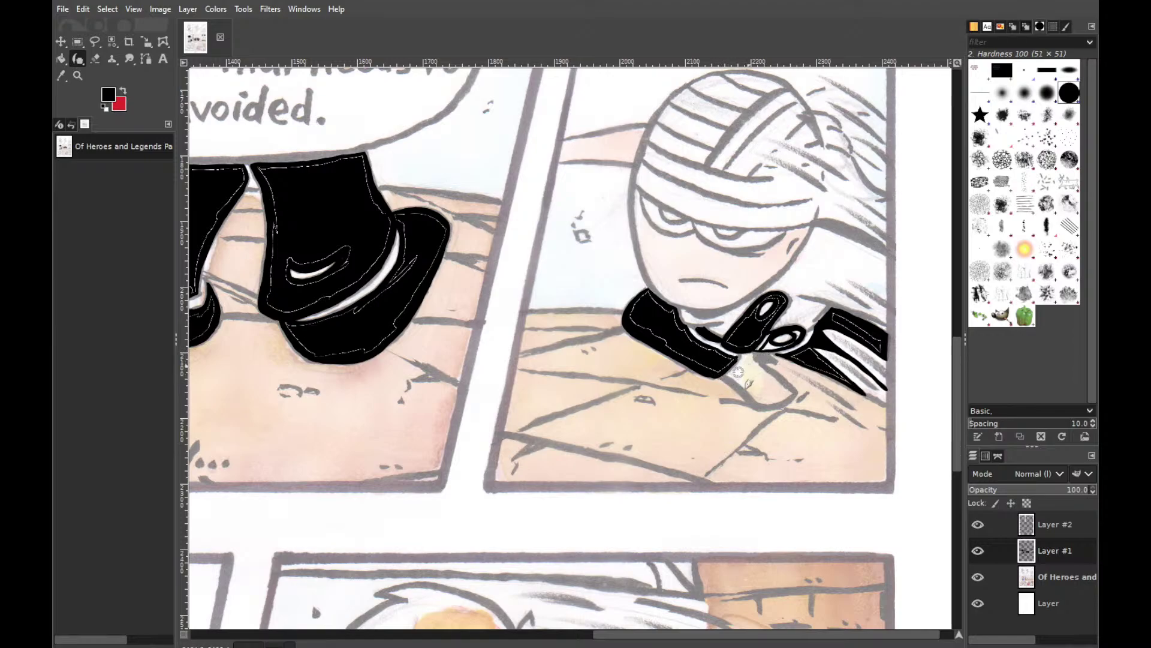
{"action": "left_click_drag", "start_coordinate": [730, 378], "coordinate": [746, 363]}
{"action": "left_click_drag", "start_coordinate": [748, 363], "coordinate": [763, 364]}
{"action": "key", "text": "ctrl+z"}
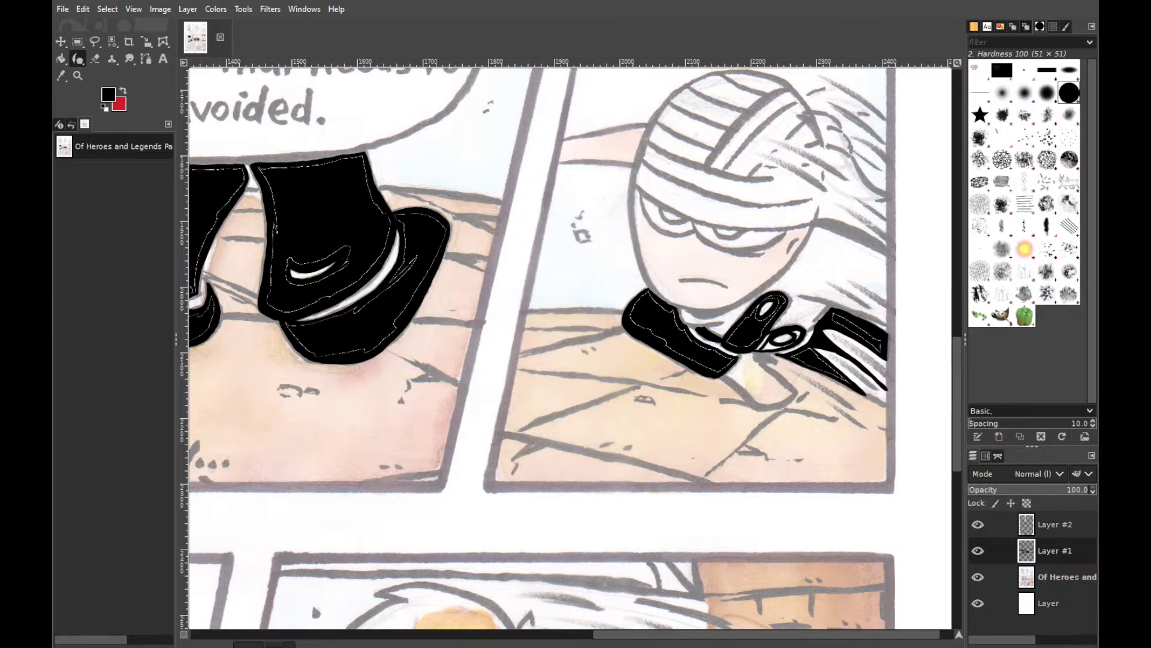
Outline the small collar flap on the floor below the bandaged character's strap and fill it with black
{"action": "key", "text": "r"}
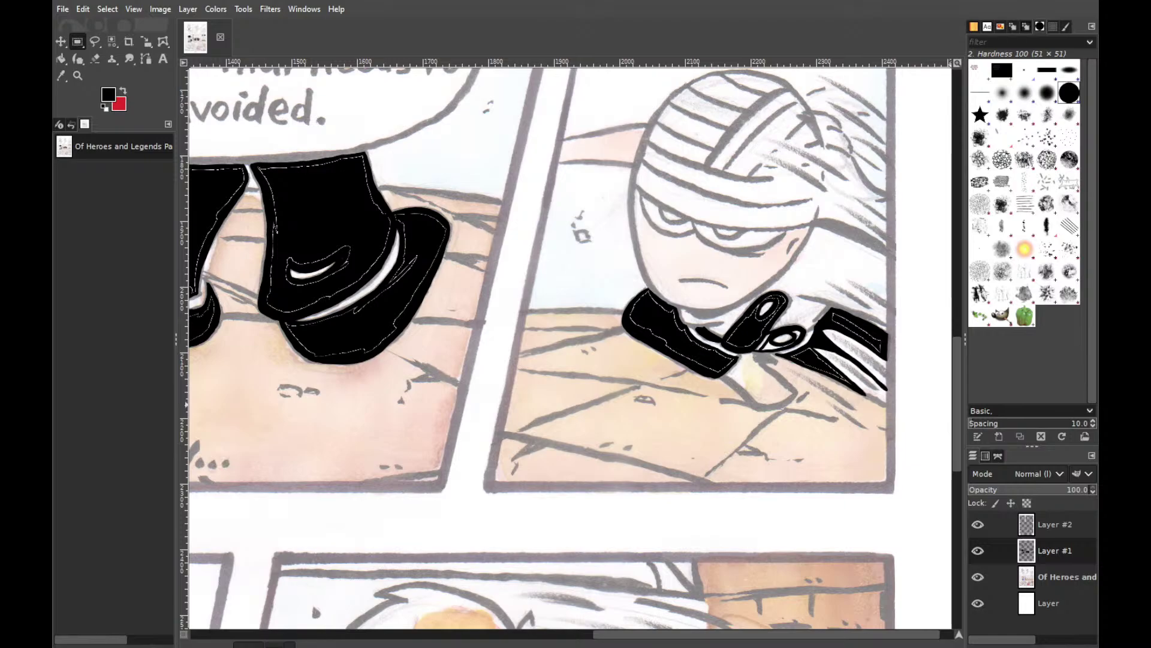
{"action": "key", "text": "k"}
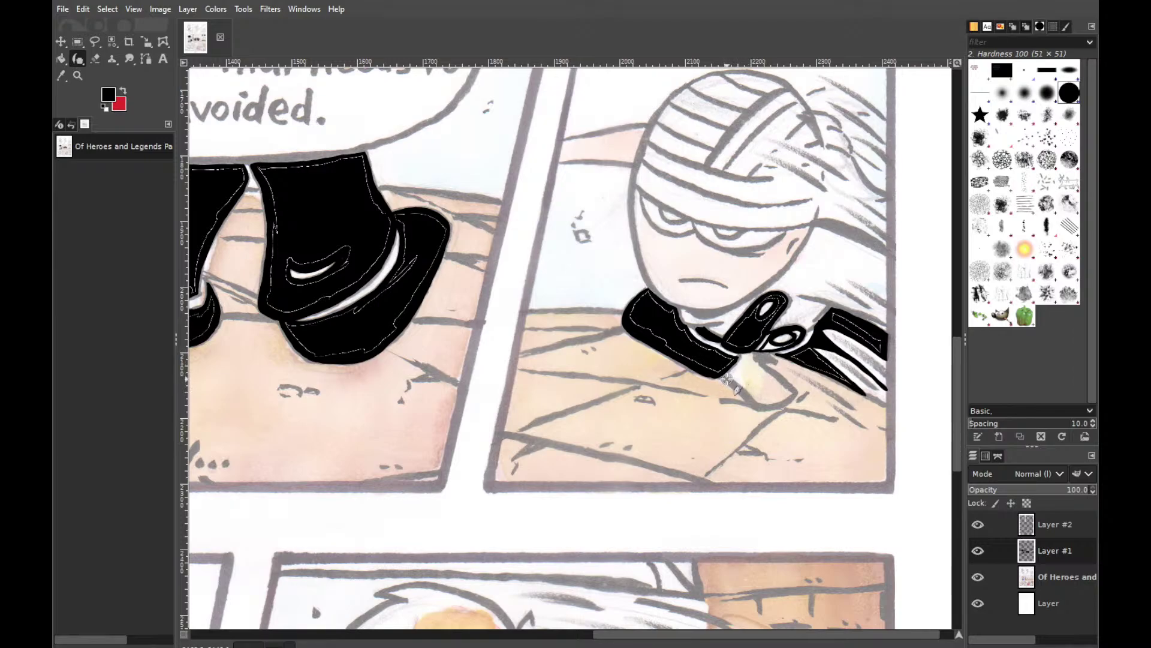
{"action": "mouse_move", "coordinate": [725, 380]}
{"action": "left_mouse_down"}
{"action": "mouse_move", "coordinate": [753, 355]}
{"action": "mouse_move", "coordinate": [787, 388]}
{"action": "mouse_move", "coordinate": [753, 362]}
{"action": "mouse_move", "coordinate": [781, 385]}
{"action": "left_mouse_up"}
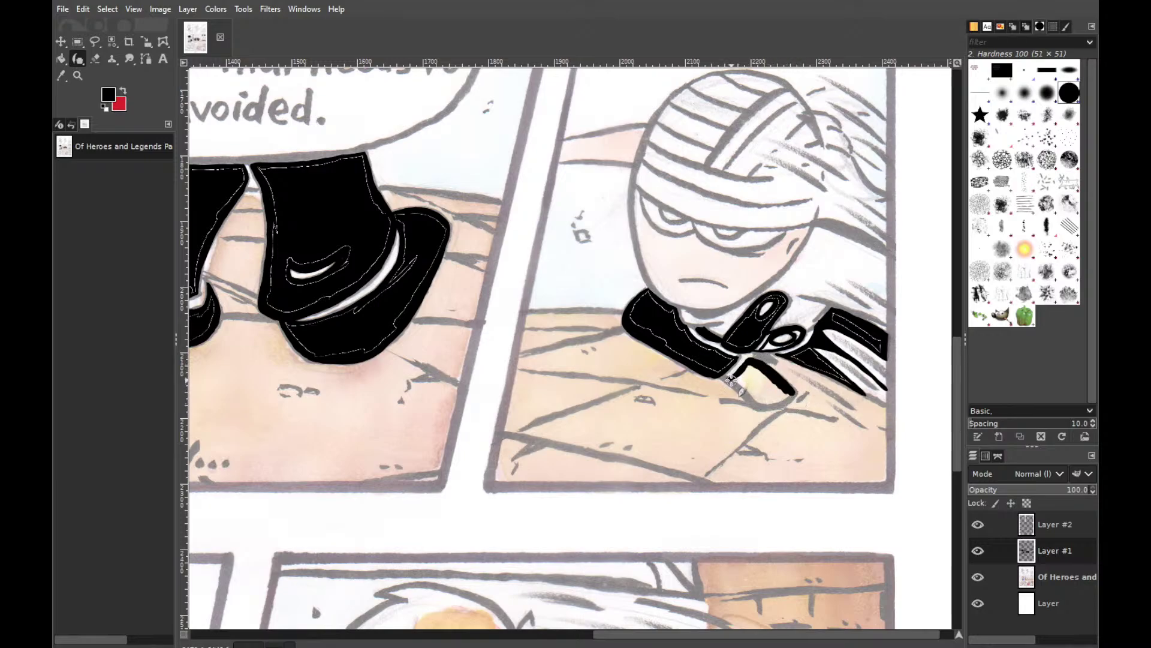
{"action": "left_click_drag", "start_coordinate": [727, 377], "coordinate": [751, 408]}
{"action": "key", "text": "ctrl+z"}
{"action": "mouse_move", "coordinate": [731, 382]}
{"action": "left_mouse_down"}
{"action": "mouse_move", "coordinate": [751, 395]}
{"action": "mouse_move", "coordinate": [728, 379]}
{"action": "mouse_move", "coordinate": [788, 398]}
{"action": "left_mouse_up"}
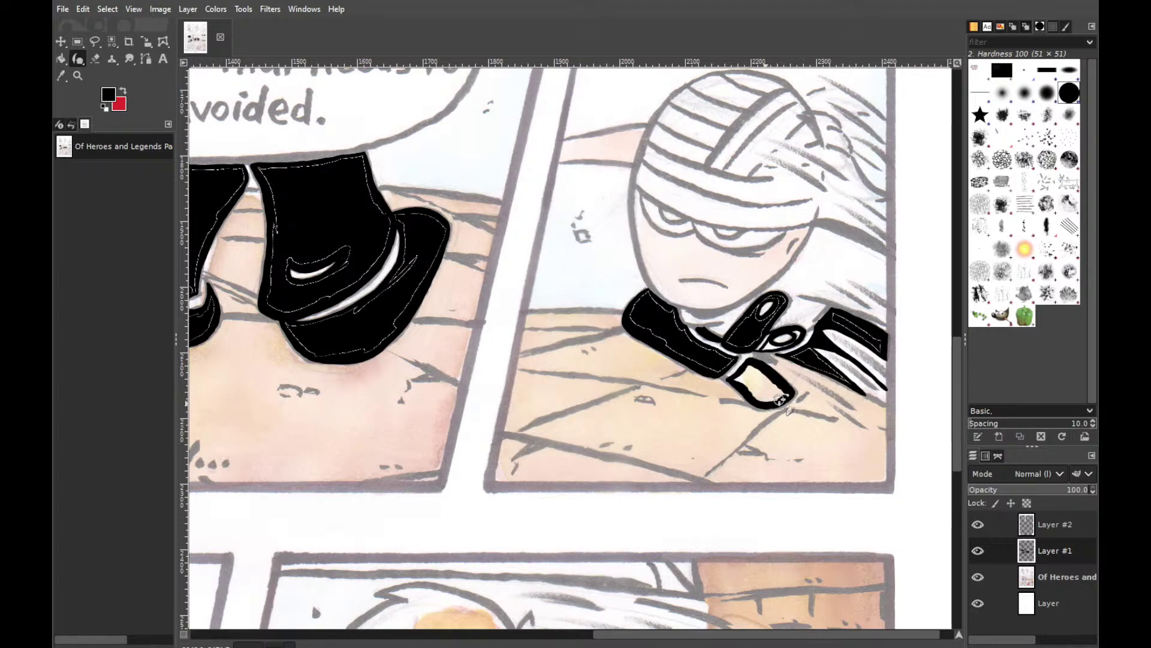
{"action": "key", "text": "shift+b"}
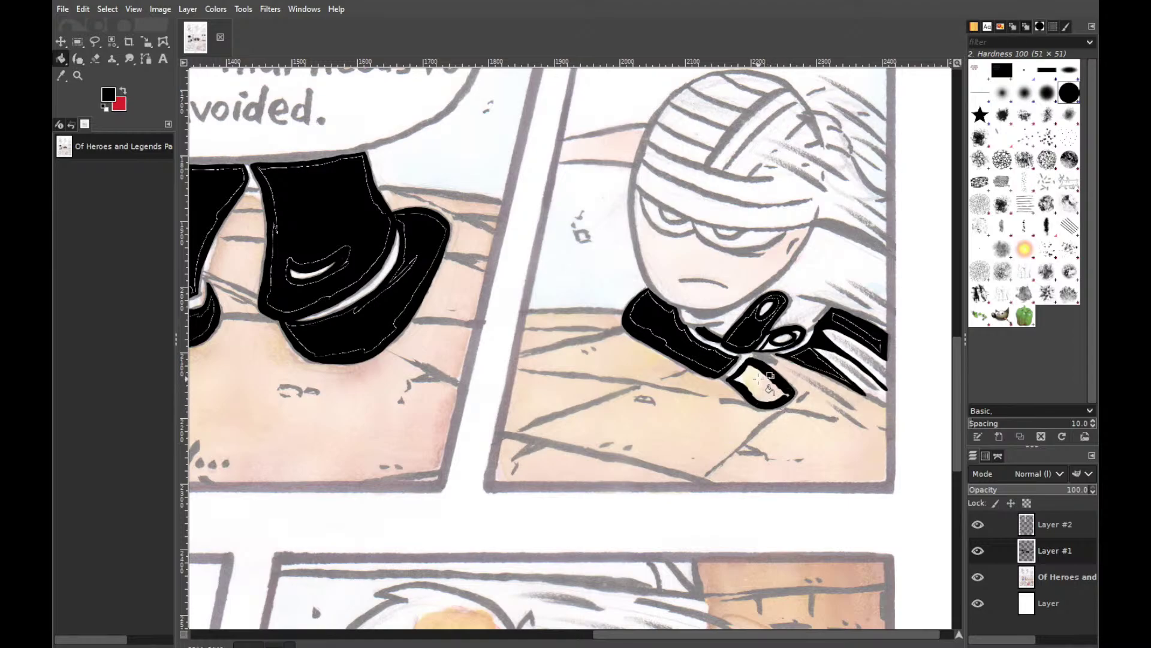
{"action": "left_click", "coordinate": [765, 386]}
Ink the pupils in both of the bandaged character's half-closed eyes
{"action": "key", "text": "p"}
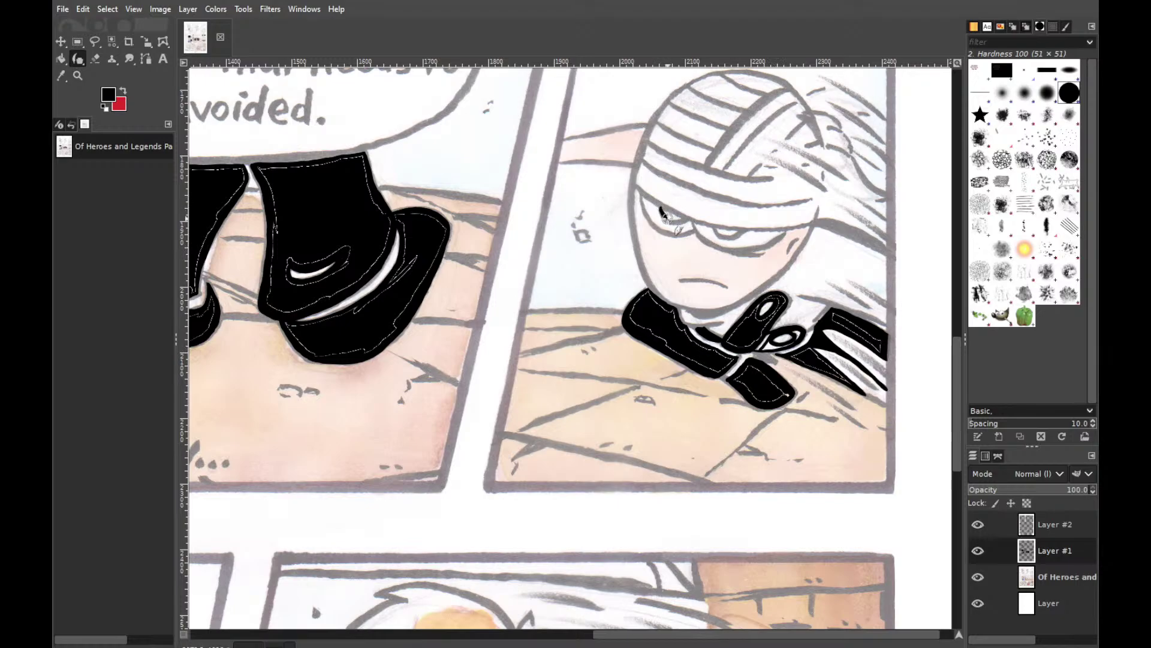
{"action": "mouse_move", "coordinate": [660, 207]}
{"action": "left_mouse_down"}
{"action": "mouse_move", "coordinate": [668, 222]}
{"action": "mouse_move", "coordinate": [684, 216]}
{"action": "mouse_move", "coordinate": [672, 200]}
{"action": "mouse_move", "coordinate": [658, 213]}
{"action": "mouse_move", "coordinate": [670, 210]}
{"action": "left_mouse_up"}
{"action": "left_click_drag", "start_coordinate": [662, 208], "coordinate": [686, 214]}
{"action": "left_click_drag", "start_coordinate": [713, 231], "coordinate": [742, 235]}
{"action": "key", "text": "ctrl+z"}
{"action": "left_click_drag", "start_coordinate": [713, 231], "coordinate": [734, 234]}
{"action": "key", "text": "ctrl+z"}
{"action": "left_click_drag", "start_coordinate": [714, 230], "coordinate": [743, 230]}
In the "FSH..." panel, ink the character's hairline from the forehead lock around the goggles to the spiky tuft behind the ear
{"action": "left_click_drag", "start_coordinate": [956, 394], "coordinate": [954, 487]}
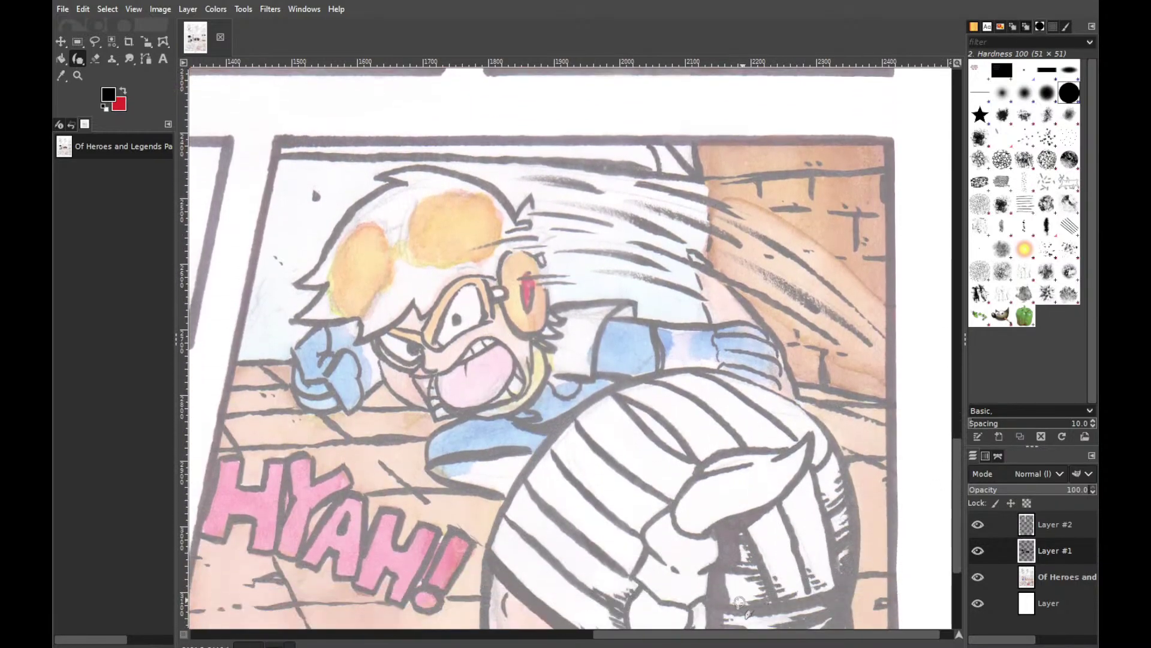
{"action": "left_click_drag", "start_coordinate": [716, 640], "coordinate": [313, 635]}
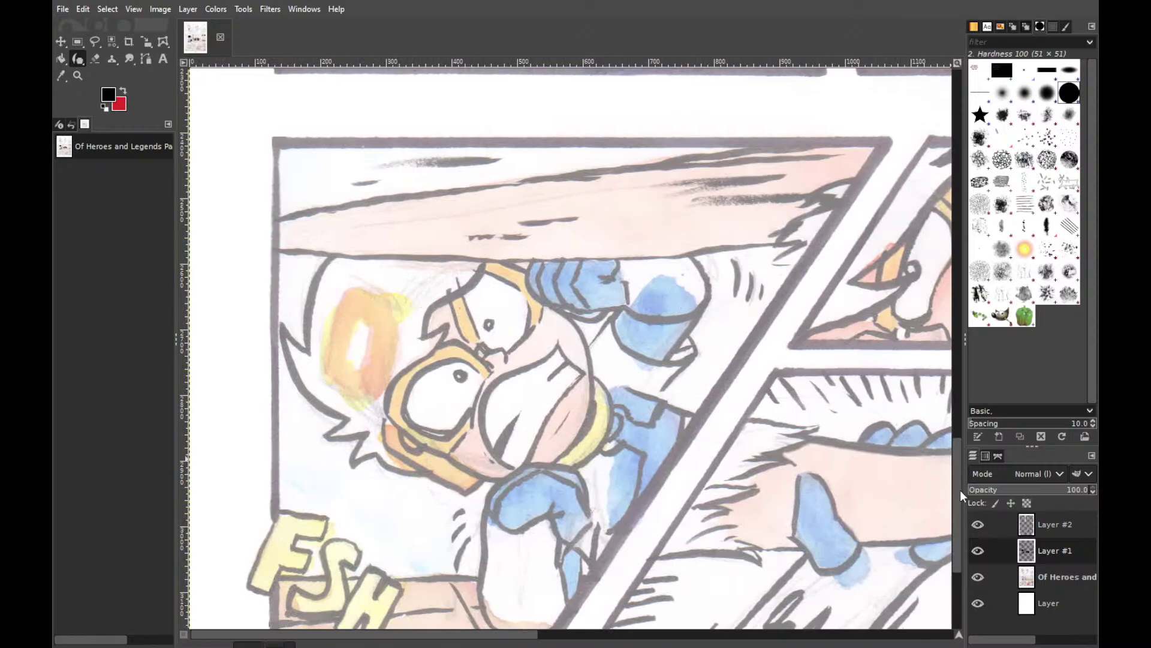
{"action": "left_click_drag", "start_coordinate": [959, 490], "coordinate": [956, 527]}
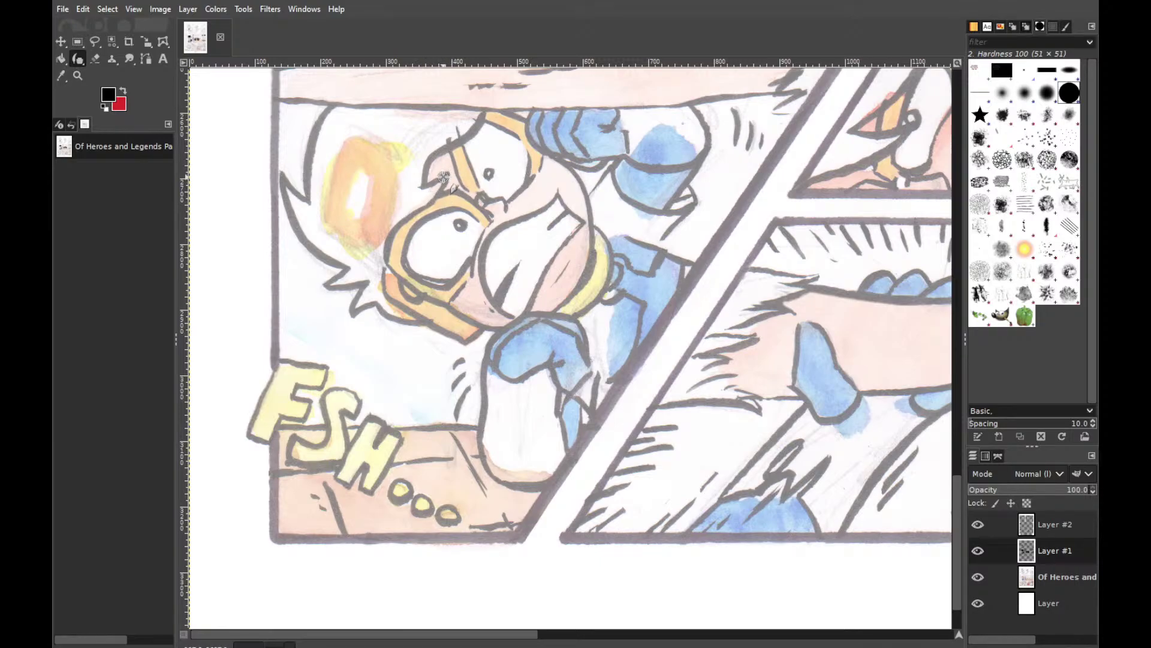
{"action": "mouse_move", "coordinate": [446, 173]}
{"action": "left_mouse_down"}
{"action": "mouse_move", "coordinate": [390, 230]}
{"action": "mouse_move", "coordinate": [420, 208]}
{"action": "mouse_move", "coordinate": [396, 225]}
{"action": "mouse_move", "coordinate": [414, 213]}
{"action": "mouse_move", "coordinate": [384, 258]}
{"action": "mouse_move", "coordinate": [399, 220]}
{"action": "mouse_move", "coordinate": [408, 237]}
{"action": "mouse_move", "coordinate": [386, 263]}
{"action": "mouse_move", "coordinate": [409, 243]}
{"action": "mouse_move", "coordinate": [401, 221]}
{"action": "mouse_move", "coordinate": [399, 266]}
{"action": "mouse_move", "coordinate": [385, 266]}
{"action": "mouse_move", "coordinate": [383, 282]}
{"action": "mouse_move", "coordinate": [397, 215]}
{"action": "mouse_move", "coordinate": [384, 288]}
{"action": "mouse_move", "coordinate": [391, 225]}
{"action": "left_mouse_up"}
{"action": "key", "text": "ctrl+z"}
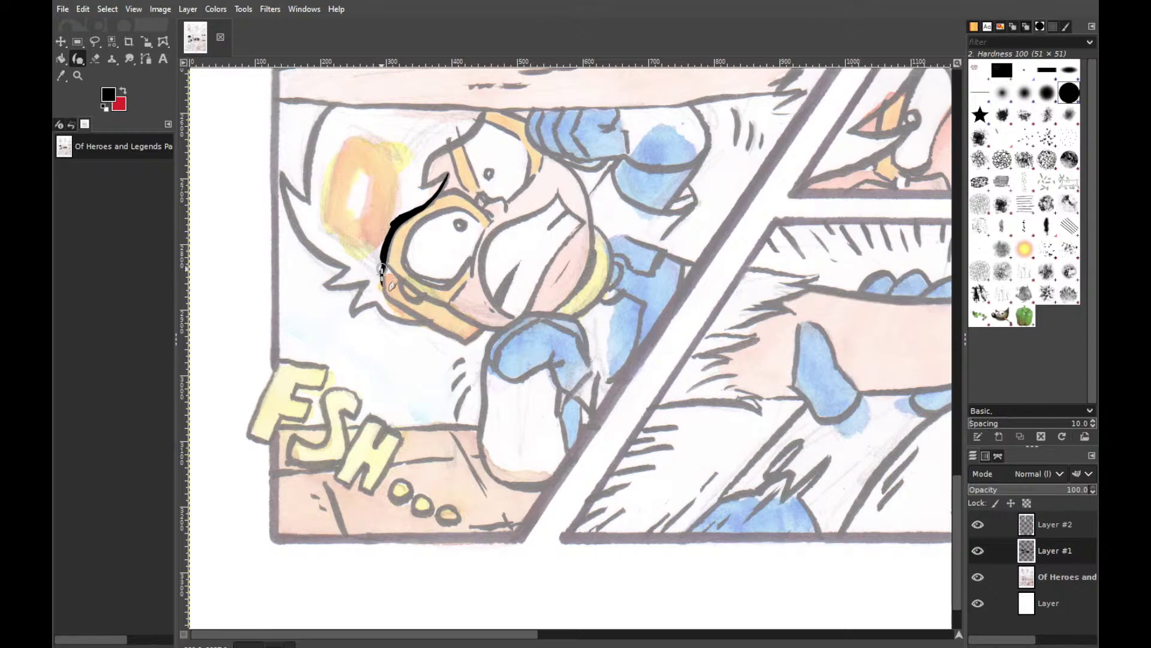
{"action": "left_click_drag", "start_coordinate": [382, 268], "coordinate": [384, 293]}
{"action": "left_click_drag", "start_coordinate": [421, 322], "coordinate": [383, 290]}
{"action": "key", "text": "ctrl+z"}
{"action": "mouse_move", "coordinate": [384, 294]}
{"action": "left_mouse_down"}
{"action": "mouse_move", "coordinate": [425, 320]}
{"action": "mouse_move", "coordinate": [379, 290]}
{"action": "mouse_move", "coordinate": [395, 268]}
{"action": "mouse_move", "coordinate": [379, 307]}
{"action": "mouse_move", "coordinate": [403, 318]}
{"action": "mouse_move", "coordinate": [375, 301]}
{"action": "mouse_move", "coordinate": [423, 322]}
{"action": "mouse_move", "coordinate": [408, 320]}
{"action": "mouse_move", "coordinate": [422, 310]}
{"action": "mouse_move", "coordinate": [365, 304]}
{"action": "mouse_move", "coordinate": [379, 297]}
{"action": "mouse_move", "coordinate": [352, 313]}
{"action": "mouse_move", "coordinate": [367, 282]}
{"action": "left_mouse_up"}
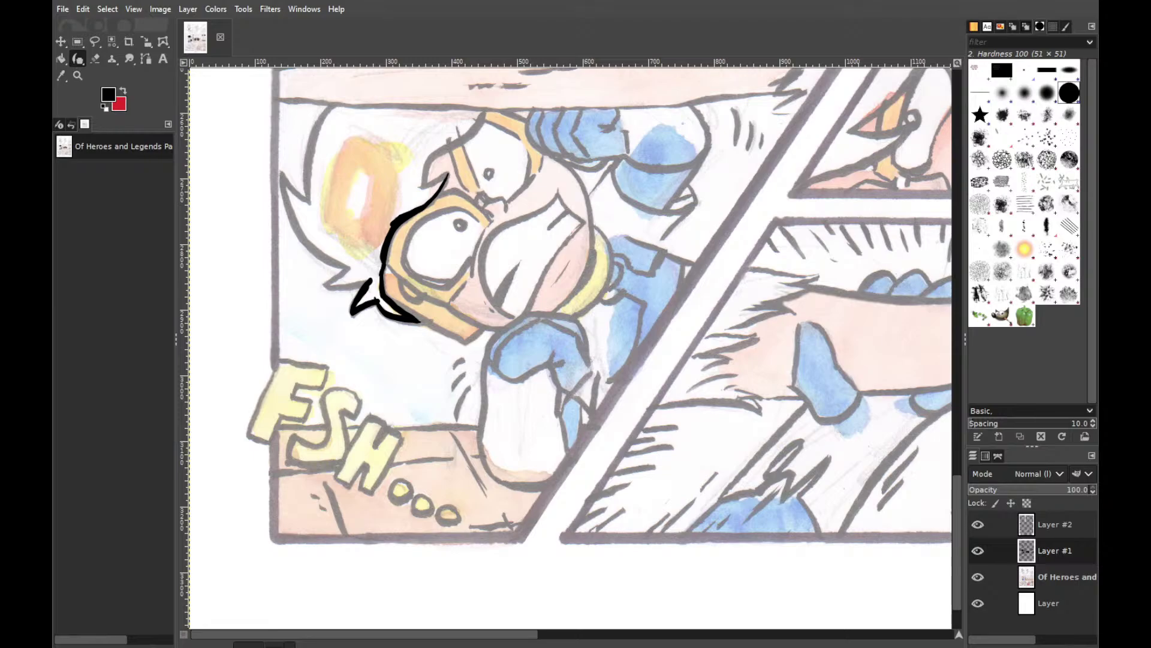
Ink a solid black pupil in each of the goggled character's eyes
{"action": "key", "text": "r"}
{"action": "key", "text": "p"}
{"action": "left_click", "coordinate": [489, 172]}
{"action": "key", "text": "ctrl+z"}
{"action": "left_click", "coordinate": [489, 173]}
{"action": "left_click", "coordinate": [489, 172]}
{"action": "key", "text": "ctrl+z"}
Ink the jagged fringe from the forehead lock up to the wooden beam above the goggles
{"action": "left_click_drag", "start_coordinate": [448, 173], "coordinate": [411, 192]}
{"action": "key", "text": "ctrl+z"}
{"action": "left_click_drag", "start_coordinate": [445, 174], "coordinate": [415, 190]}
{"action": "mouse_move", "coordinate": [480, 116]}
{"action": "left_mouse_down"}
{"action": "mouse_move", "coordinate": [459, 137]}
{"action": "mouse_move", "coordinate": [481, 120]}
{"action": "mouse_move", "coordinate": [415, 170]}
{"action": "left_mouse_up"}
{"action": "key", "text": "ctrl+z"}
{"action": "key", "text": "ctrl+z"}
{"action": "key", "text": "ctrl+y"}
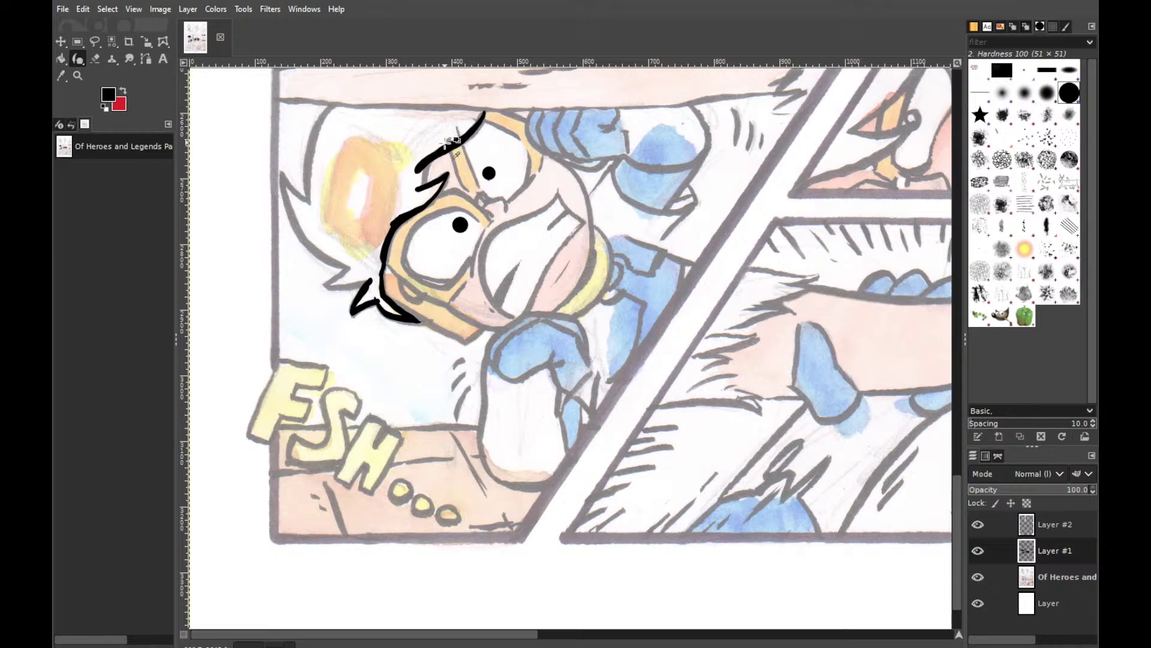
{"action": "key", "text": "ctrl+z"}
{"action": "key", "text": "ctrl+z"}
{"action": "mouse_move", "coordinate": [484, 111]}
{"action": "left_mouse_down"}
{"action": "mouse_move", "coordinate": [422, 161]}
{"action": "mouse_move", "coordinate": [445, 147]}
{"action": "mouse_move", "coordinate": [418, 177]}
{"action": "mouse_move", "coordinate": [441, 150]}
{"action": "mouse_move", "coordinate": [422, 190]}
{"action": "mouse_move", "coordinate": [438, 146]}
{"action": "left_mouse_up"}
{"action": "key", "text": "ctrl+z"}
Ink the top edge of the goggled character's hair along the underside of the wooden beam
{"action": "mouse_move", "coordinate": [338, 110]}
{"action": "left_mouse_down"}
{"action": "mouse_move", "coordinate": [445, 107]}
{"action": "mouse_move", "coordinate": [396, 110]}
{"action": "left_mouse_up"}
{"action": "key", "text": "ctrl+z"}
{"action": "key", "text": "ctrl+z"}
{"action": "left_click_drag", "start_coordinate": [468, 111], "coordinate": [414, 113]}
{"action": "key", "text": "ctrl+z"}
{"action": "left_click_drag", "start_coordinate": [484, 110], "coordinate": [404, 114]}
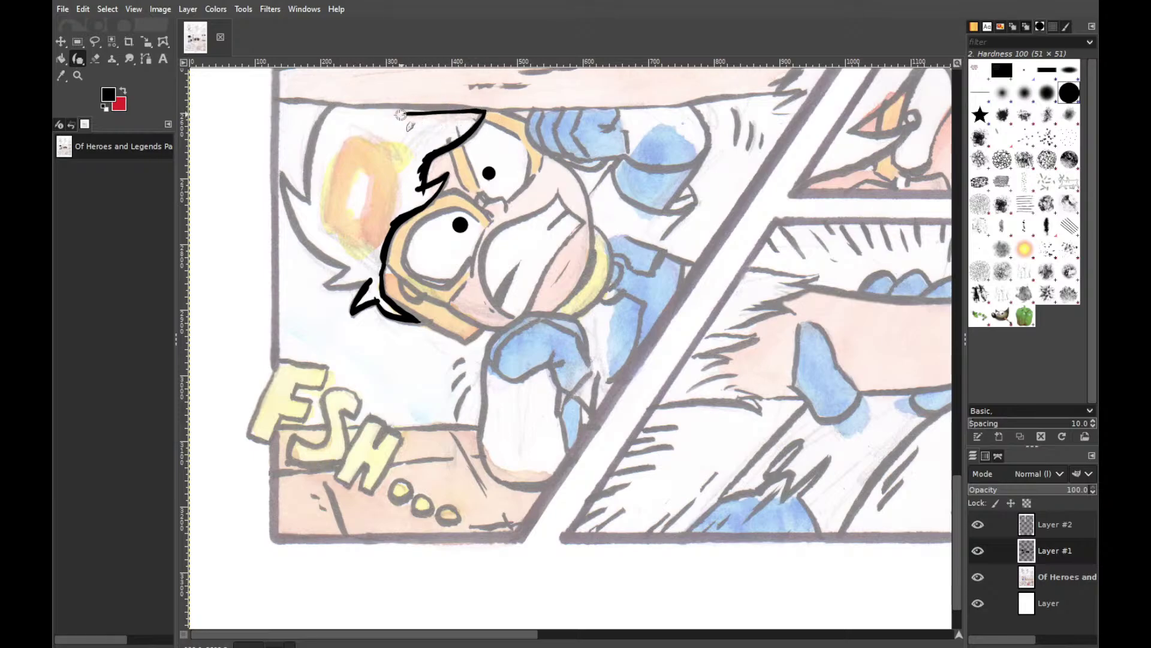
{"action": "key", "text": "ctrl+z"}
{"action": "left_click_drag", "start_coordinate": [485, 110], "coordinate": [412, 113]}
{"action": "left_click_drag", "start_coordinate": [485, 110], "coordinate": [414, 111]}
{"action": "mouse_move", "coordinate": [486, 111]}
{"action": "left_mouse_down"}
{"action": "mouse_move", "coordinate": [353, 111]}
{"action": "mouse_move", "coordinate": [414, 109]}
{"action": "left_mouse_up"}
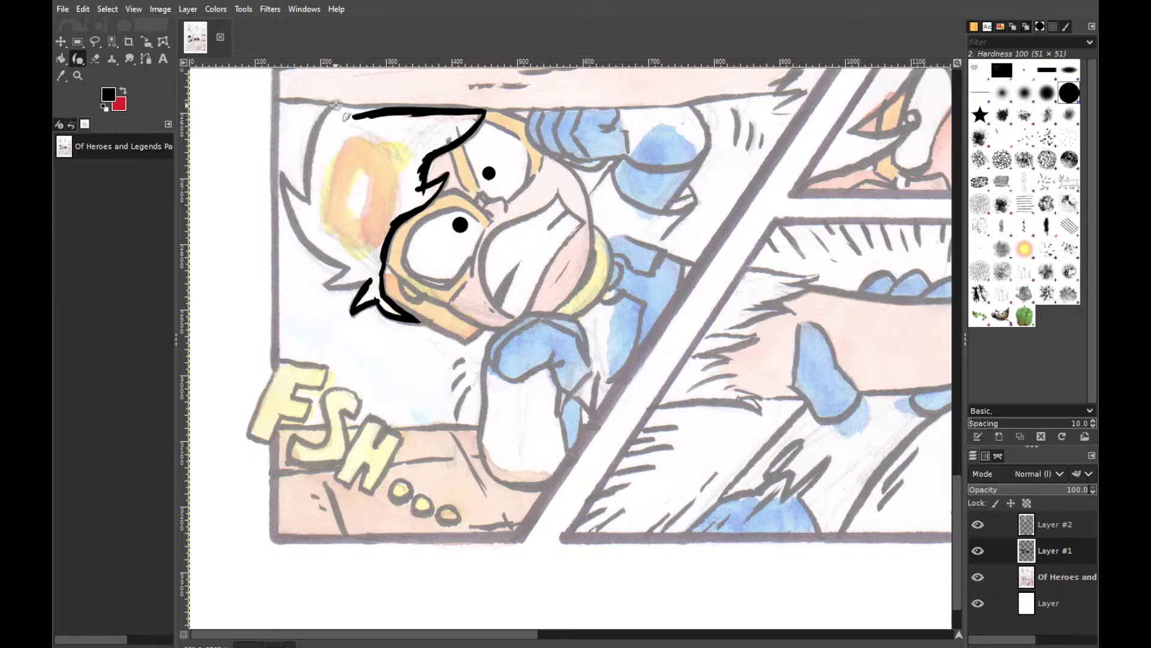
{"action": "mouse_move", "coordinate": [332, 108]}
{"action": "left_mouse_down"}
{"action": "mouse_move", "coordinate": [398, 107]}
{"action": "mouse_move", "coordinate": [368, 109]}
{"action": "left_mouse_up"}
{"action": "key", "text": "ctrl+z"}
Ink the back of the hair from the beam down to the notch beside the outer spike
{"action": "left_click_drag", "start_coordinate": [331, 107], "coordinate": [308, 149]}
{"action": "key", "text": "ctrl+z"}
{"action": "left_click_drag", "start_coordinate": [333, 108], "coordinate": [310, 174]}
{"action": "key", "text": "ctrl+z"}
{"action": "left_click_drag", "start_coordinate": [325, 112], "coordinate": [307, 180]}
{"action": "key", "text": "ctrl+z"}
{"action": "left_click_drag", "start_coordinate": [315, 139], "coordinate": [309, 180]}
{"action": "mouse_move", "coordinate": [315, 130]}
{"action": "left_mouse_down"}
{"action": "mouse_move", "coordinate": [314, 196]}
{"action": "mouse_move", "coordinate": [312, 135]}
{"action": "mouse_move", "coordinate": [313, 195]}
{"action": "mouse_move", "coordinate": [307, 148]}
{"action": "mouse_move", "coordinate": [295, 200]}
{"action": "mouse_move", "coordinate": [279, 171]}
{"action": "mouse_move", "coordinate": [308, 207]}
{"action": "left_mouse_up"}
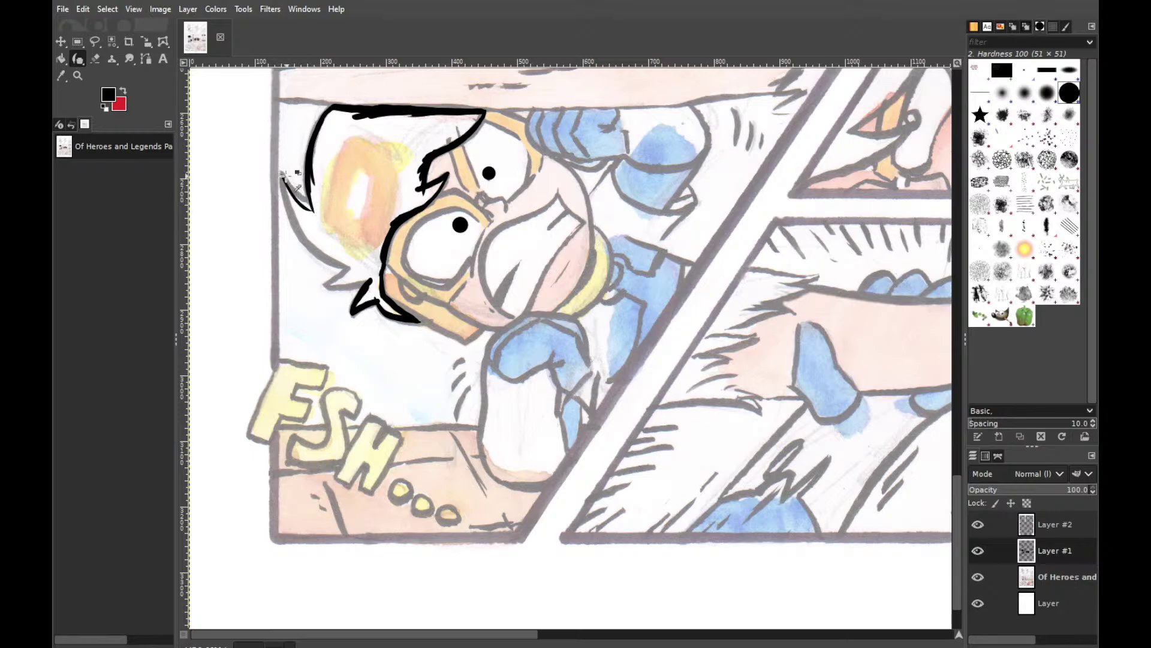
Ink the outer hair spike near the panel border and the curve running down from its tip
{"action": "key", "text": "ctrl+z"}
{"action": "left_click_drag", "start_coordinate": [280, 178], "coordinate": [303, 236]}
{"action": "key", "text": "ctrl+z"}
{"action": "left_click_drag", "start_coordinate": [280, 174], "coordinate": [296, 217]}
{"action": "key", "text": "ctrl+z"}
{"action": "left_click_drag", "start_coordinate": [281, 175], "coordinate": [312, 243]}
{"action": "left_click_drag", "start_coordinate": [284, 182], "coordinate": [311, 244]}
{"action": "left_click_drag", "start_coordinate": [285, 191], "coordinate": [315, 249]}
{"action": "key", "text": "ctrl+z"}
{"action": "left_click_drag", "start_coordinate": [285, 190], "coordinate": [327, 264]}
{"action": "key", "text": "ctrl+z"}
{"action": "key", "text": "ctrl+z"}
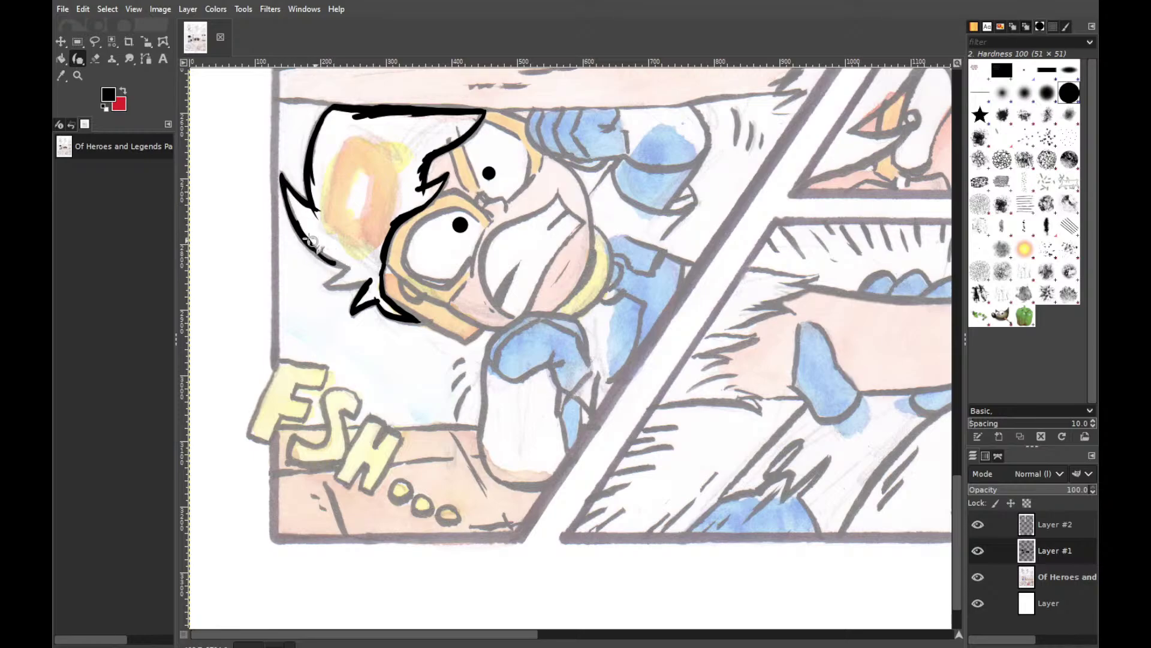
Extend the curved outer hair line down to the spiky tufts behind the character's ear
{"action": "left_click_drag", "start_coordinate": [299, 221], "coordinate": [351, 274]}
{"action": "key", "text": "ctrl+z"}
{"action": "left_click_drag", "start_coordinate": [300, 231], "coordinate": [355, 269]}
{"action": "key", "text": "ctrl+z"}
{"action": "key", "text": "ctrl+z"}
{"action": "key", "text": "ctrl+z"}
{"action": "key", "text": "ctrl+z"}
{"action": "key", "text": "ctrl+z"}
Close the hair outline with the remaining spiky tufts and fill the goggled character's hair with black
{"action": "left_click_drag", "start_coordinate": [400, 310], "coordinate": [419, 321]}
{"action": "left_click_drag", "start_coordinate": [326, 284], "coordinate": [367, 252]}
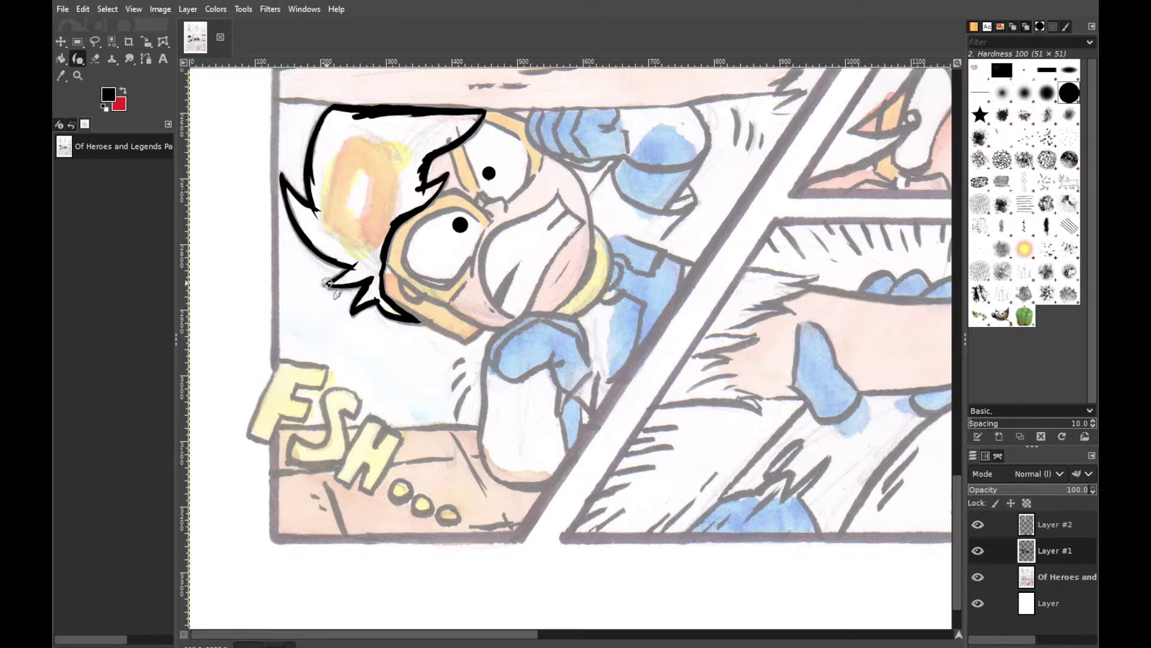
{"action": "left_click", "coordinate": [331, 286], "text": "shift"}
{"action": "key", "text": "shift+b"}
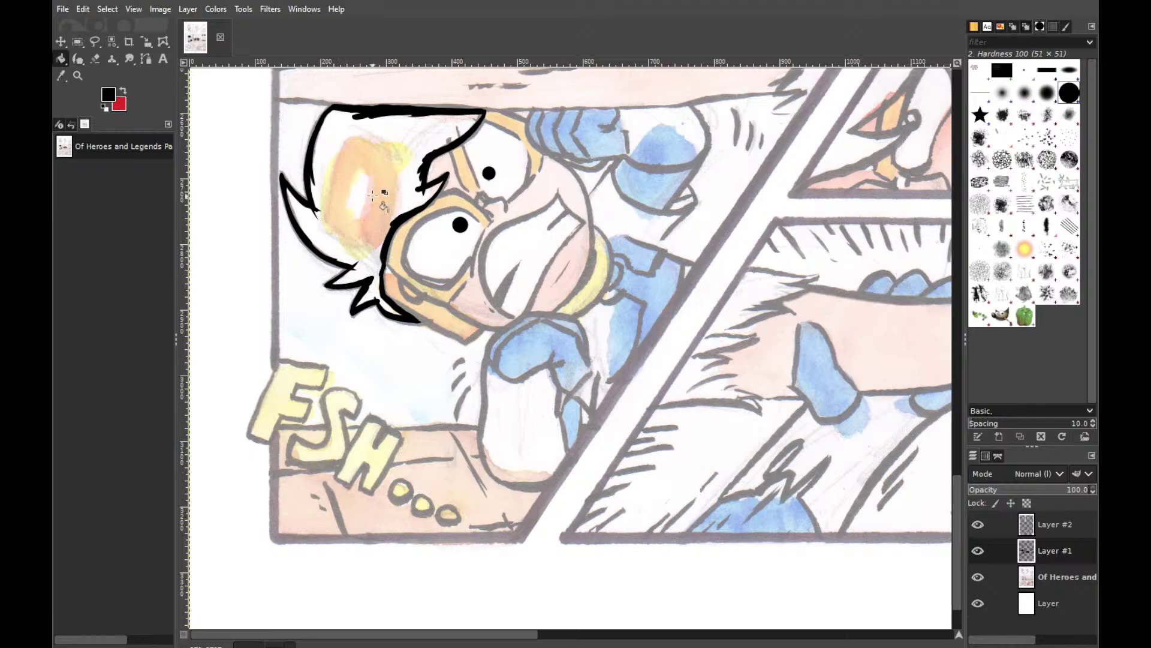
{"action": "left_click", "coordinate": [415, 170]}
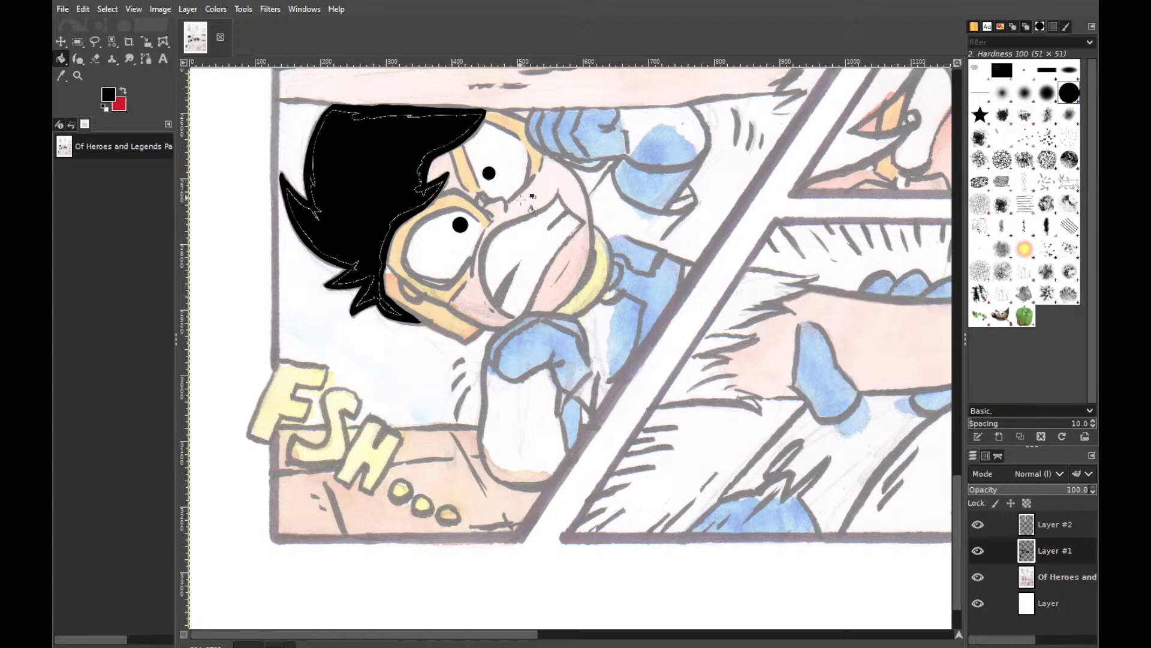
Ink the curved edge of the blue garment below the yellow collar, beside the slanted panel border
{"action": "key", "text": "k"}
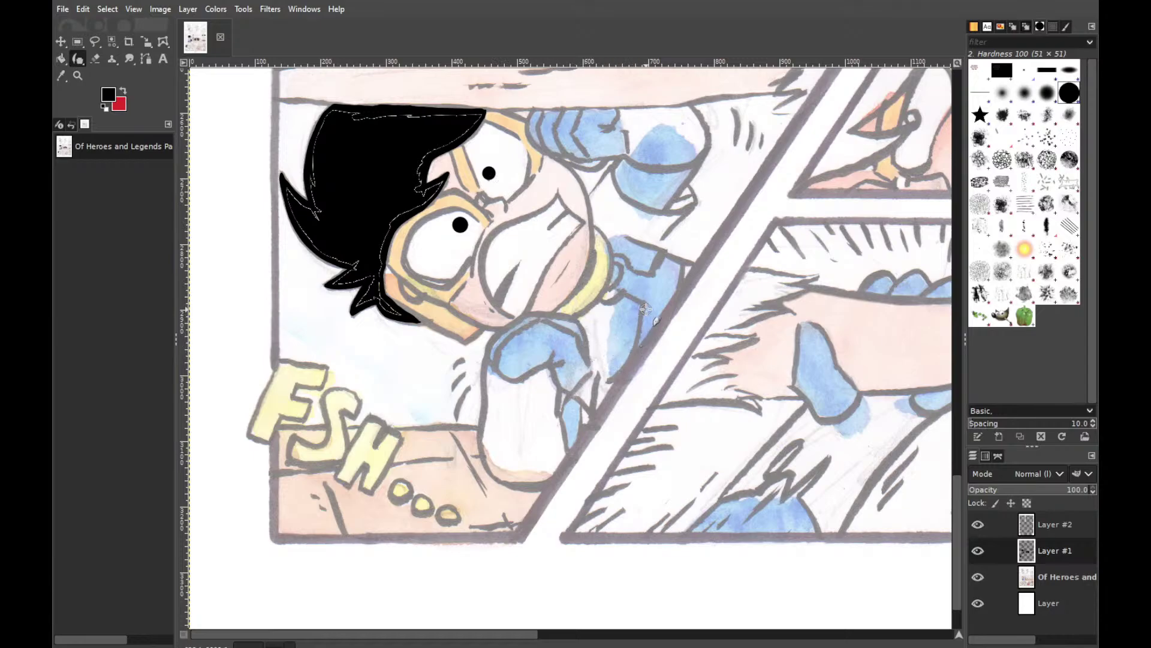
{"action": "left_click_drag", "start_coordinate": [642, 305], "coordinate": [633, 344]}
{"action": "key", "text": "ctrl+z"}
{"action": "key", "text": "ctrl+z"}
{"action": "key", "text": "ctrl+z"}
{"action": "key", "text": "ctrl+z"}
{"action": "key", "text": "ctrl+z"}
{"action": "left_click_drag", "start_coordinate": [642, 305], "coordinate": [620, 371]}
{"action": "key", "text": "ctrl+z"}
{"action": "mouse_move", "coordinate": [597, 375]}
{"action": "left_mouse_down"}
{"action": "mouse_move", "coordinate": [637, 350]}
{"action": "mouse_move", "coordinate": [622, 369]}
{"action": "mouse_move", "coordinate": [637, 329]}
{"action": "mouse_move", "coordinate": [625, 364]}
{"action": "mouse_move", "coordinate": [637, 326]}
{"action": "left_mouse_up"}
{"action": "key", "text": "ctrl+z"}
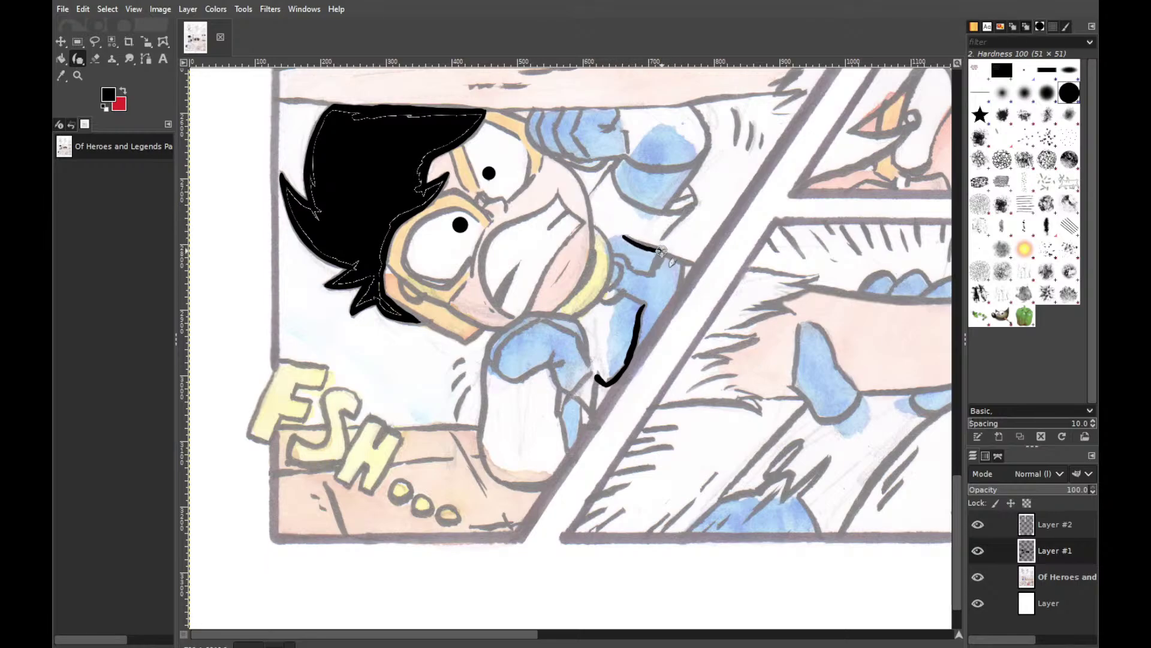
Ink the lower edge and pointed outer end of the shape between the raised arm's sleeve and the collar
{"action": "left_click_drag", "start_coordinate": [617, 233], "coordinate": [664, 243]}
{"action": "left_click_drag", "start_coordinate": [619, 232], "coordinate": [633, 247]}
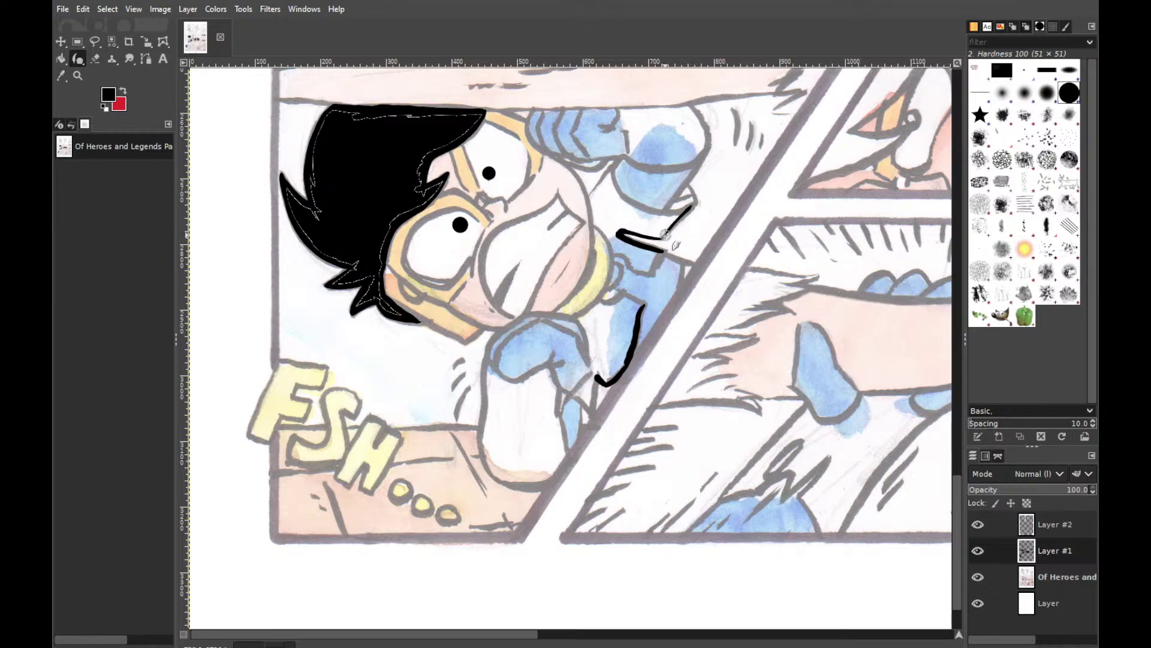
{"action": "left_click_drag", "start_coordinate": [693, 200], "coordinate": [662, 237]}
{"action": "key", "text": "ctrl+z"}
{"action": "left_click", "coordinate": [661, 237], "text": "shift"}
{"action": "left_click", "coordinate": [662, 237], "text": "shift"}
Close the outline of that shape along the sleeve, the jaw and neck, and the small tab over the blue garment
{"action": "left_click_drag", "start_coordinate": [609, 170], "coordinate": [635, 211]}
{"action": "key", "text": "ctrl+z"}
{"action": "left_click", "coordinate": [612, 177]}
{"action": "mouse_move", "coordinate": [622, 198]}
{"action": "left_mouse_down"}
{"action": "mouse_move", "coordinate": [657, 214]}
{"action": "mouse_move", "coordinate": [691, 204]}
{"action": "left_mouse_up"}
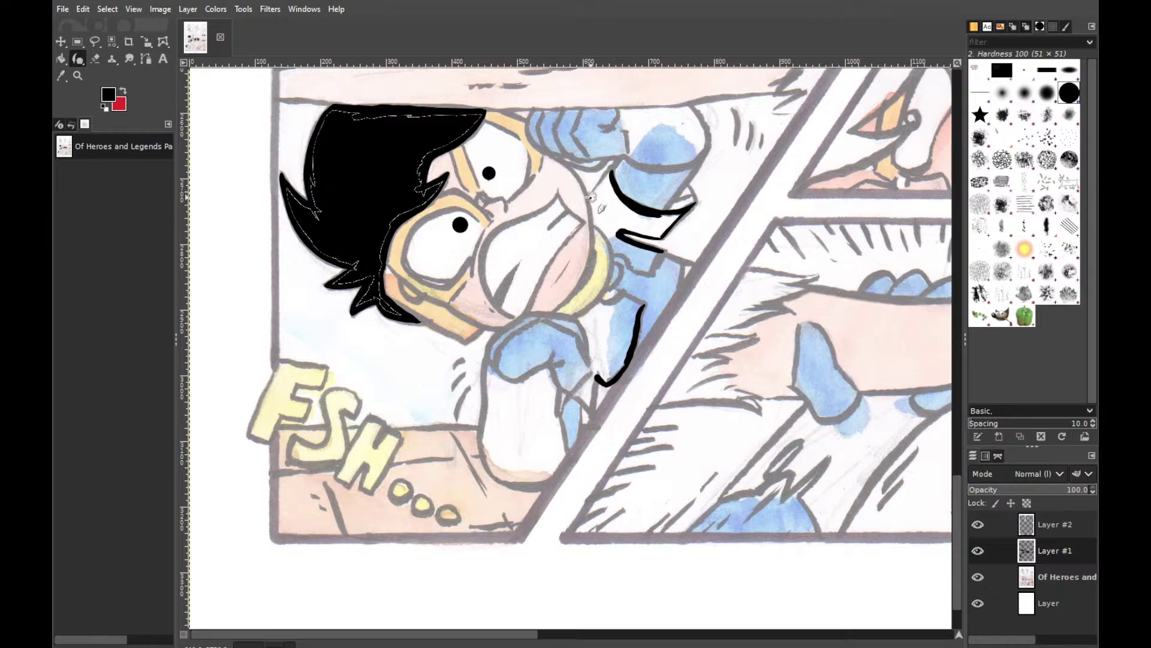
{"action": "left_click_drag", "start_coordinate": [591, 196], "coordinate": [604, 179]}
{"action": "left_click_drag", "start_coordinate": [662, 252], "coordinate": [653, 270]}
{"action": "left_click_drag", "start_coordinate": [652, 271], "coordinate": [663, 237]}
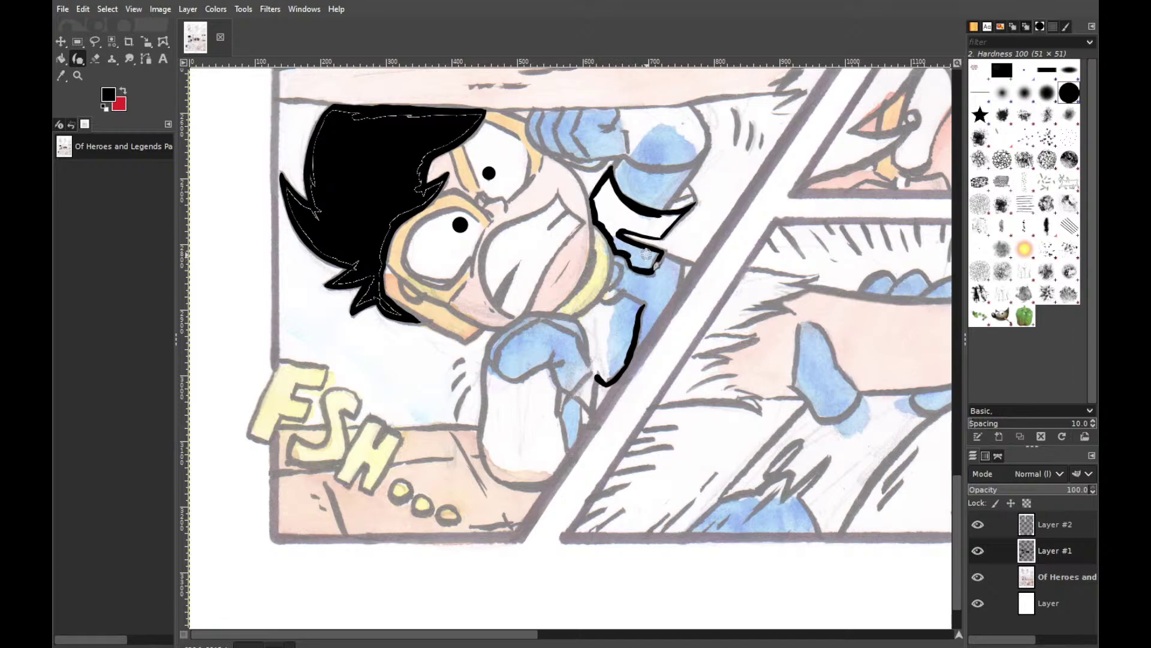
Fill the outlined shape below the raised sleeve with black and ink the small fold at its outer tip
{"action": "key", "text": "shift+b"}
{"action": "left_click", "coordinate": [655, 222]}
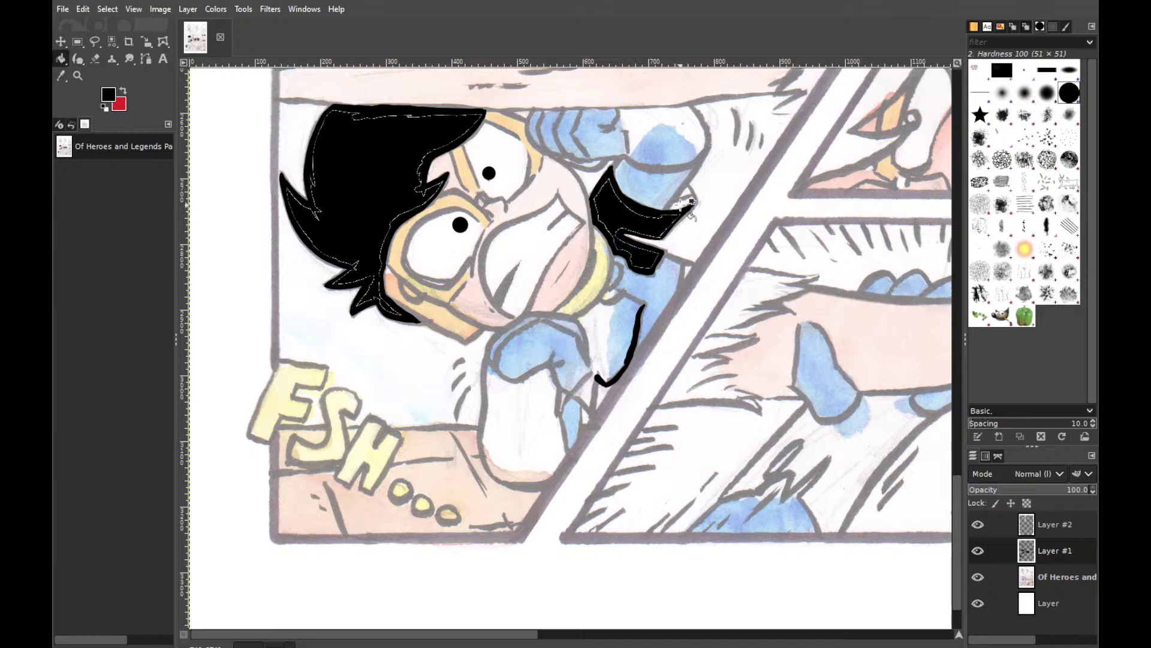
{"action": "key", "text": "p"}
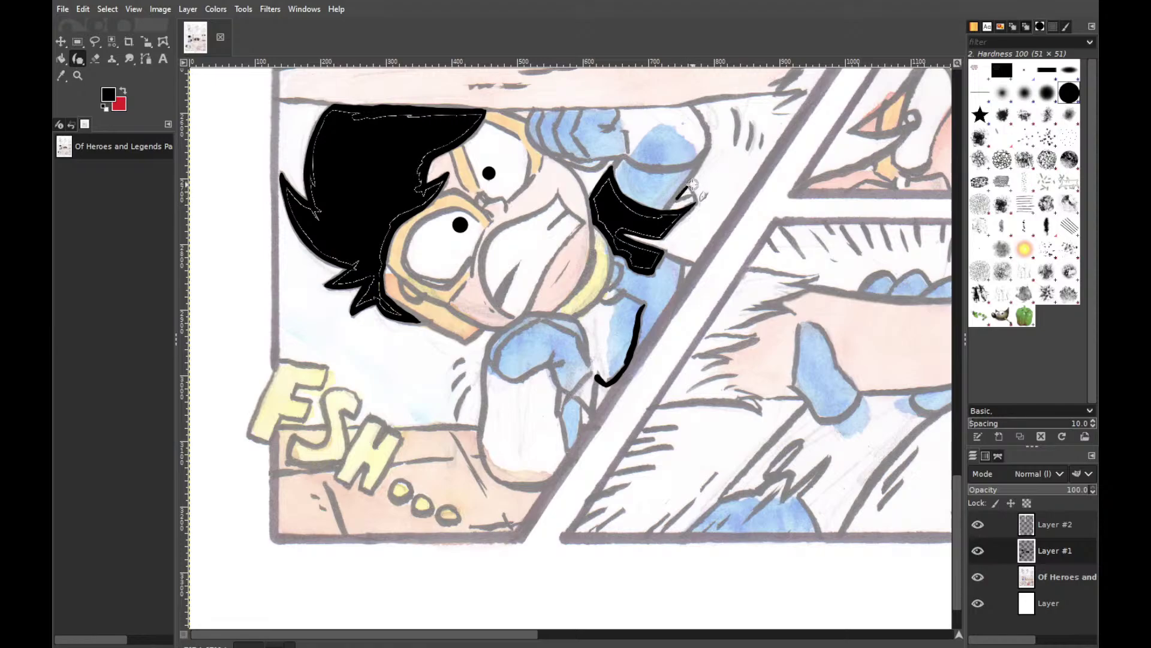
{"action": "mouse_move", "coordinate": [687, 188]}
{"action": "left_mouse_down"}
{"action": "mouse_move", "coordinate": [674, 199]}
{"action": "mouse_move", "coordinate": [690, 183]}
{"action": "left_mouse_up"}
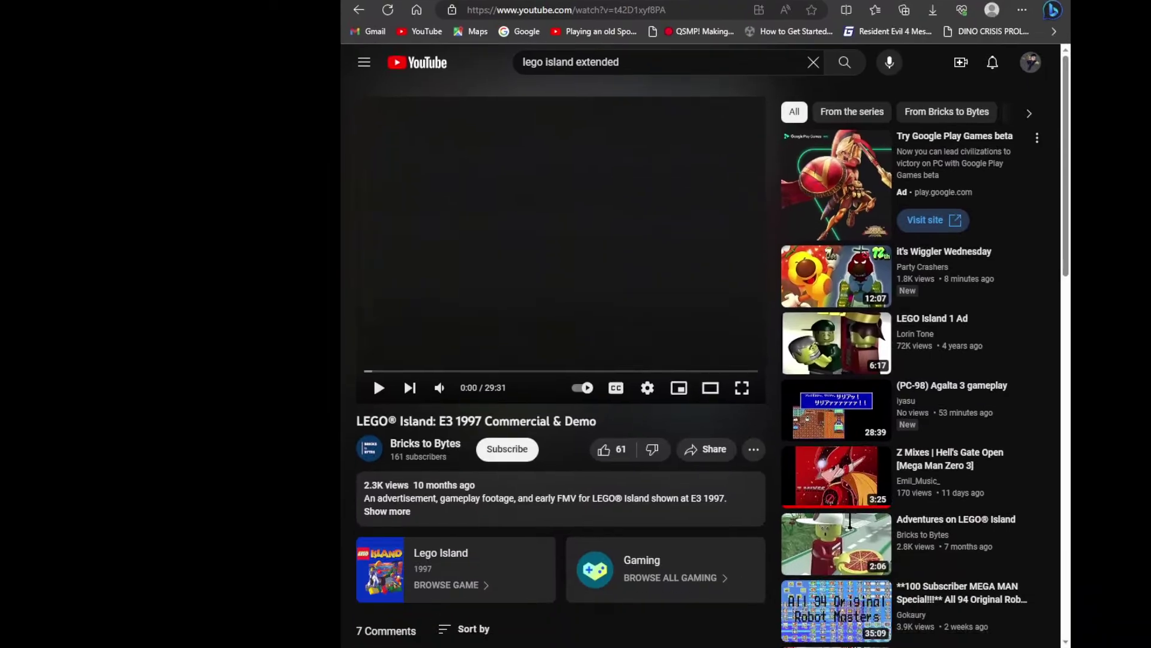
Switch to YouTube in the browser, play the LEGO Island E3 1997 commercial and rewind five seconds to rewatch its ending
{"action": "left_click", "coordinate": [639, 177]}
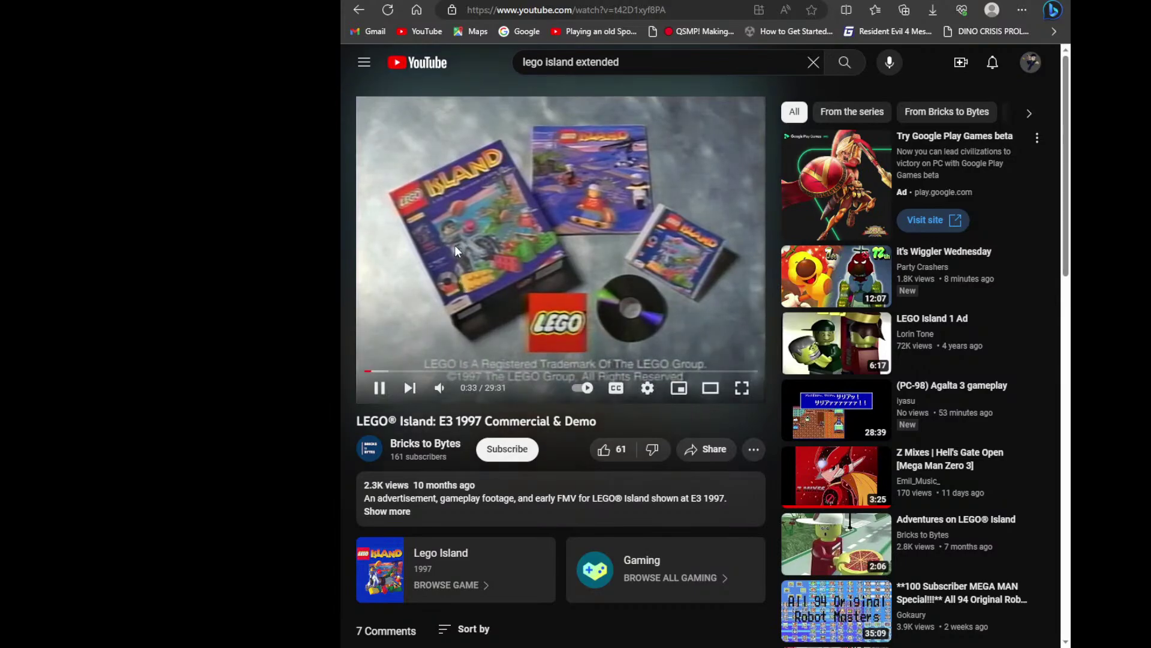
{"action": "key", "text": "Left"}
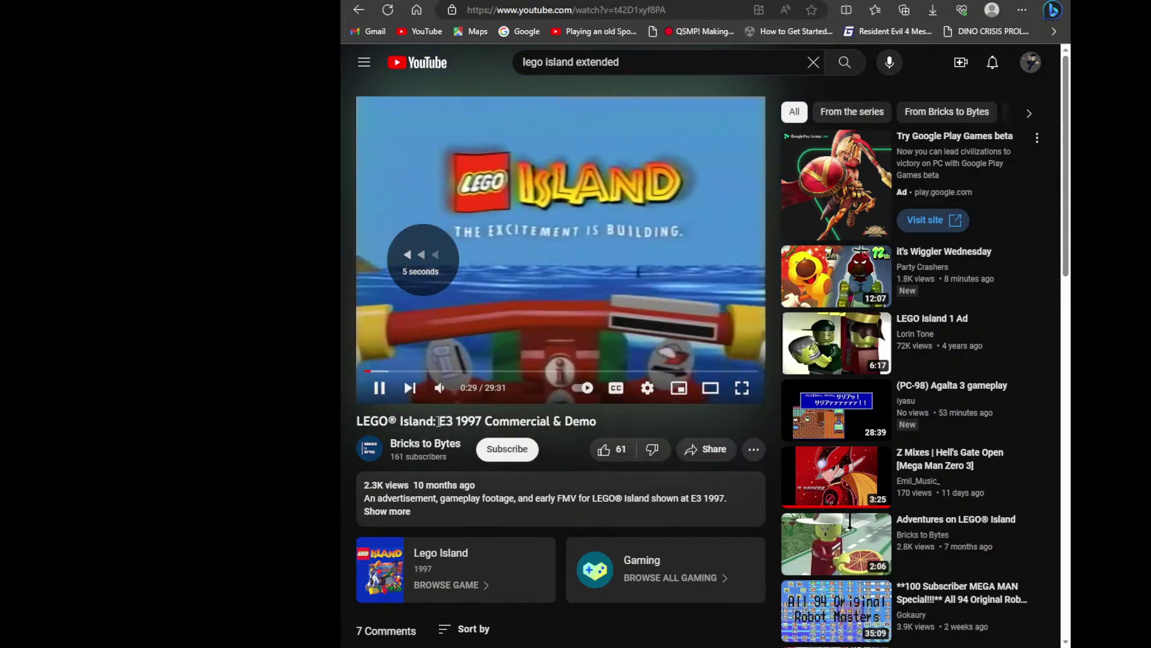
{"action": "key", "text": "space"}
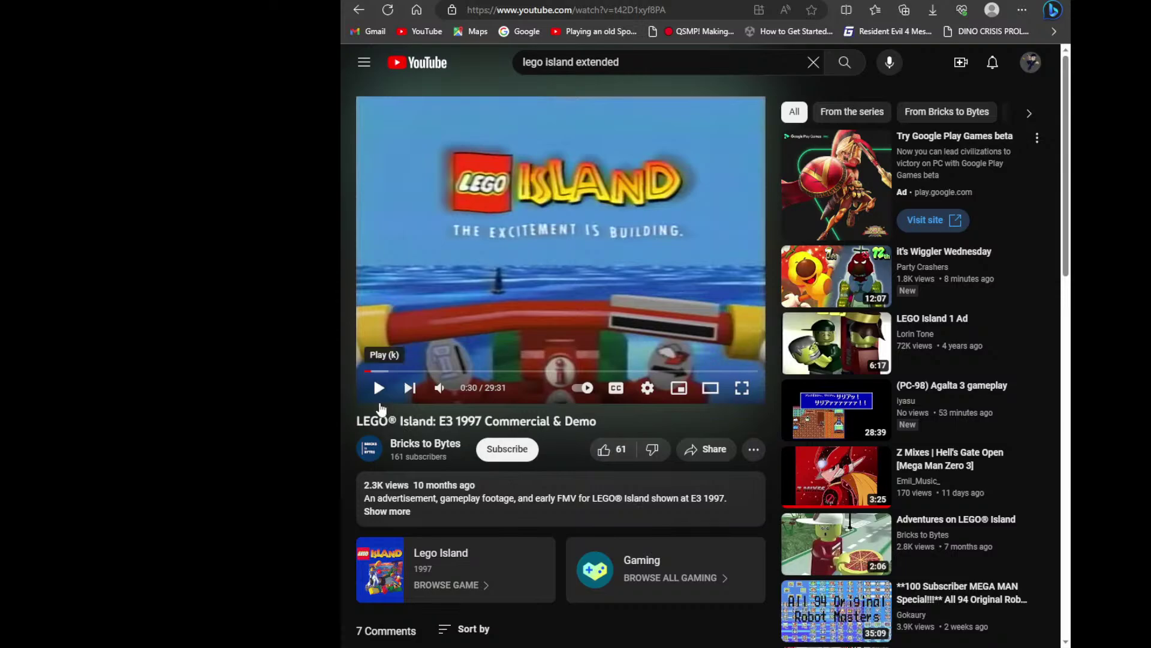
{"action": "left_click", "coordinate": [378, 393]}
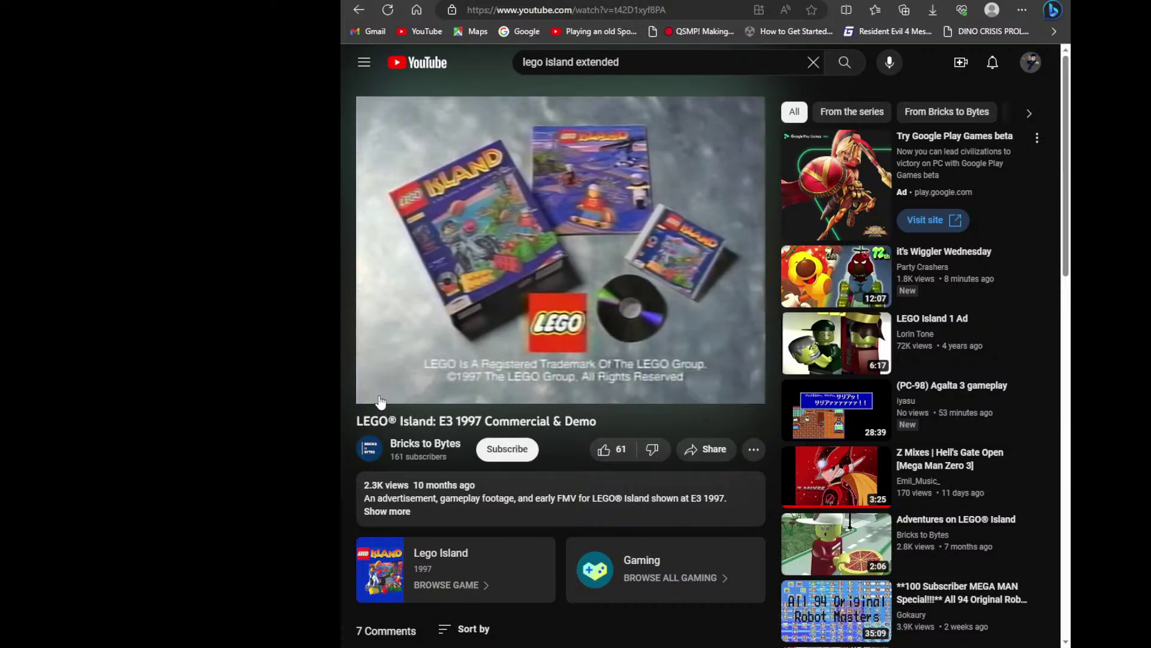
{"action": "key", "text": "Left"}
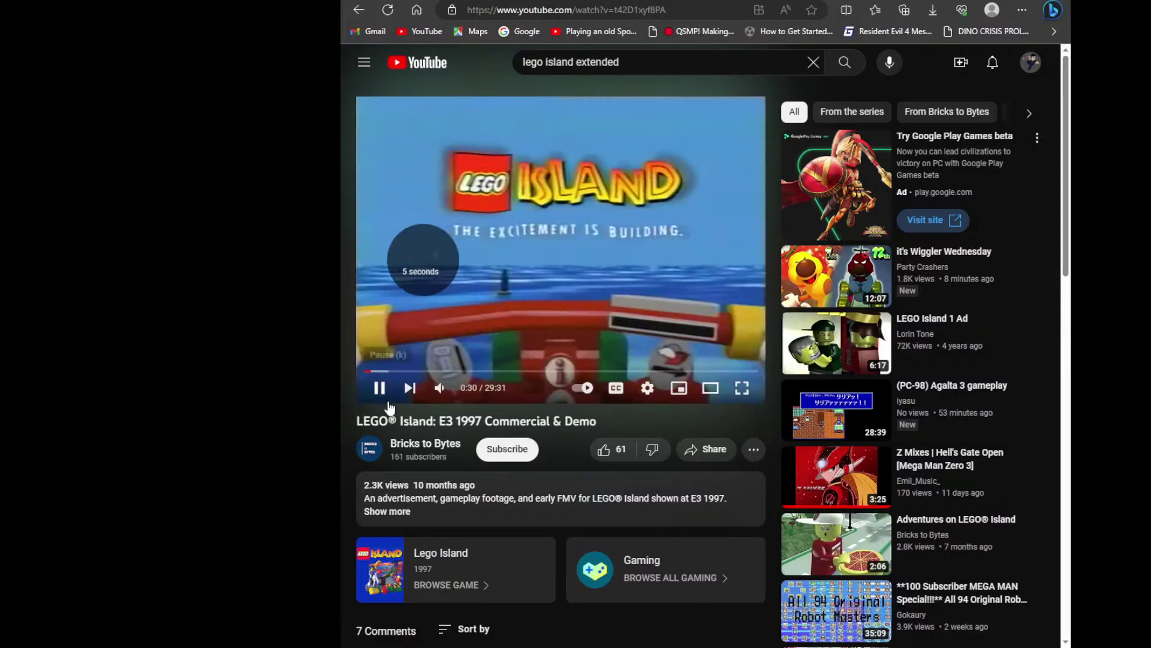
{"action": "left_click", "coordinate": [379, 387]}
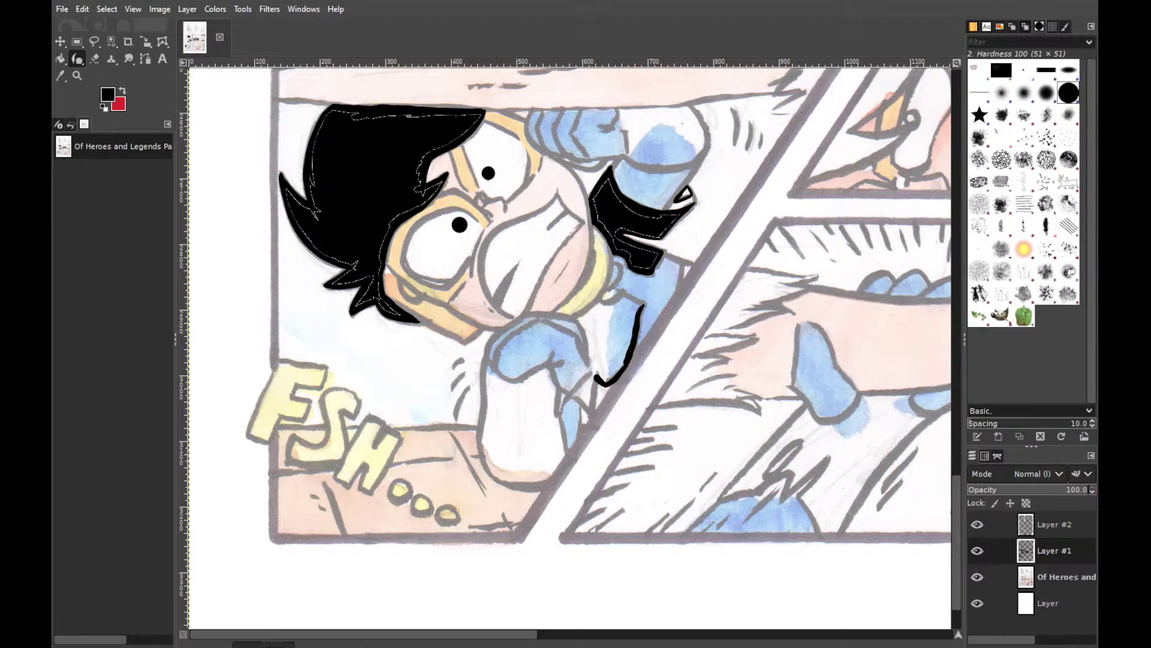
{"action": "key", "text": "r"}
{"action": "key", "text": "s"}
{"action": "scroll", "coordinate": [954, 508], "scroll_direction": "up", "scroll_amount": 1}
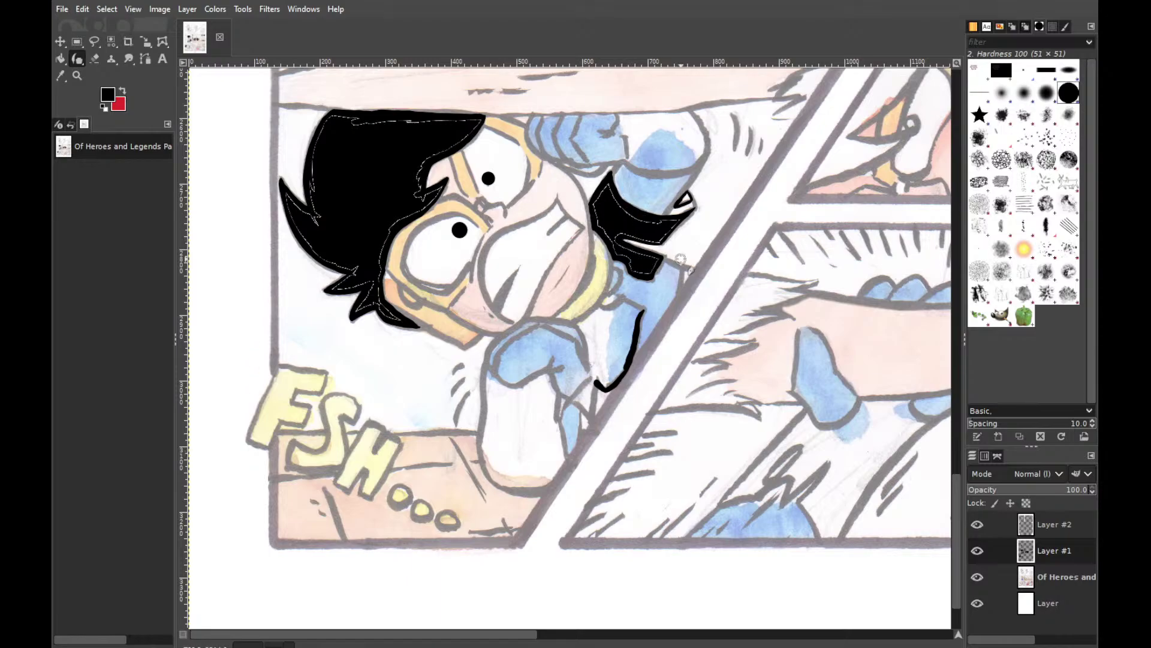
Ink the small shadow where the blue garment meets the panel border and outline the lower sleeve's sides and rounded end
{"action": "left_click_drag", "start_coordinate": [683, 269], "coordinate": [680, 293]}
{"action": "left_click_drag", "start_coordinate": [687, 267], "coordinate": [683, 280]}
{"action": "mouse_move", "coordinate": [548, 374]}
{"action": "left_mouse_down"}
{"action": "mouse_move", "coordinate": [564, 465]}
{"action": "mouse_move", "coordinate": [543, 490]}
{"action": "left_mouse_up"}
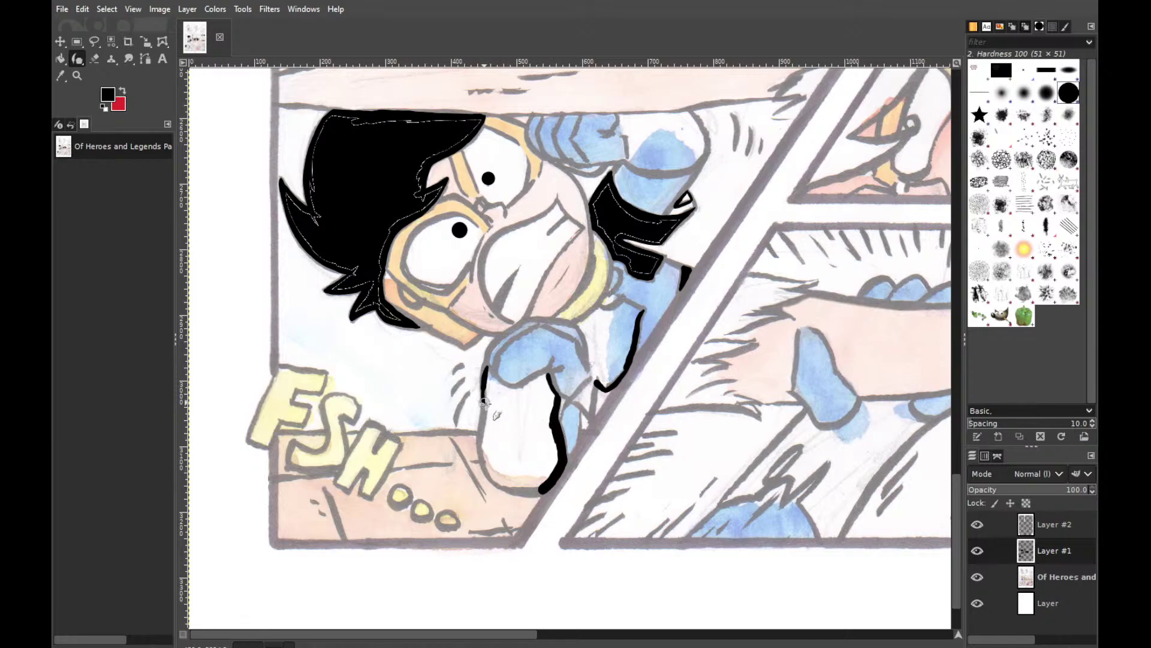
{"action": "mouse_move", "coordinate": [484, 367]}
{"action": "left_mouse_down"}
{"action": "mouse_move", "coordinate": [488, 481]}
{"action": "mouse_move", "coordinate": [534, 495]}
{"action": "mouse_move", "coordinate": [563, 451]}
{"action": "left_mouse_up"}
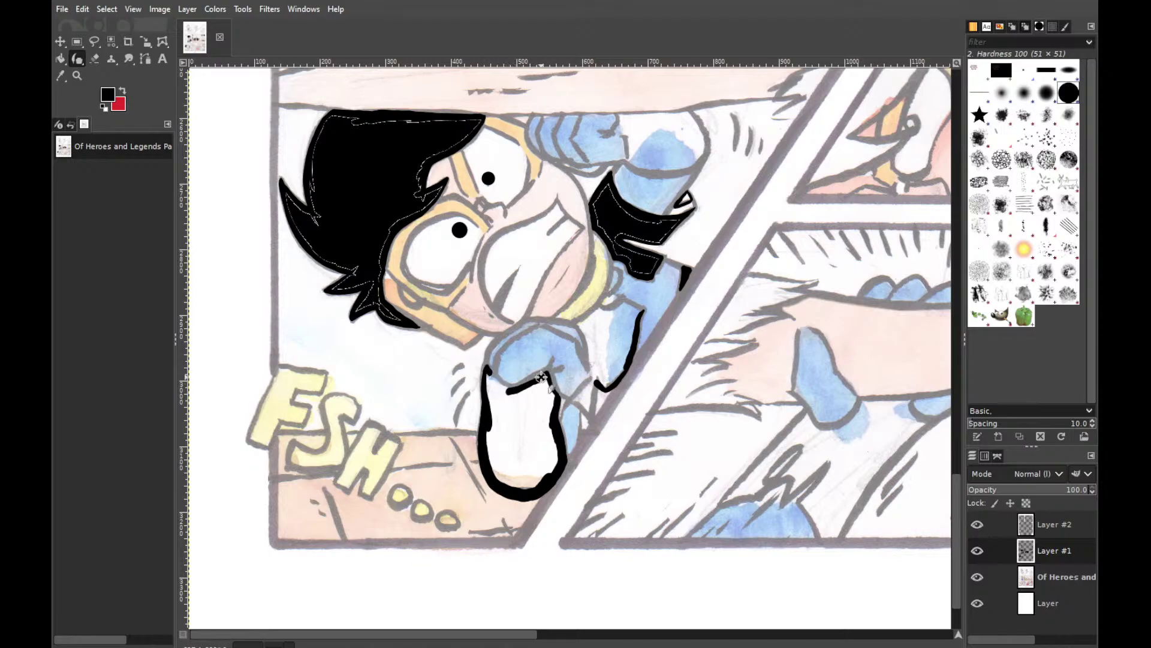
Close the lower sleeve's outline along the blue glove and fill the sleeve with black
{"action": "mouse_move", "coordinate": [541, 378]}
{"action": "left_mouse_down"}
{"action": "mouse_move", "coordinate": [512, 388]}
{"action": "mouse_move", "coordinate": [542, 367]}
{"action": "mouse_move", "coordinate": [511, 384]}
{"action": "mouse_move", "coordinate": [487, 371]}
{"action": "mouse_move", "coordinate": [519, 380]}
{"action": "left_mouse_up"}
{"action": "left_click_drag", "start_coordinate": [547, 384], "coordinate": [553, 414]}
{"action": "key", "text": "shift+e"}
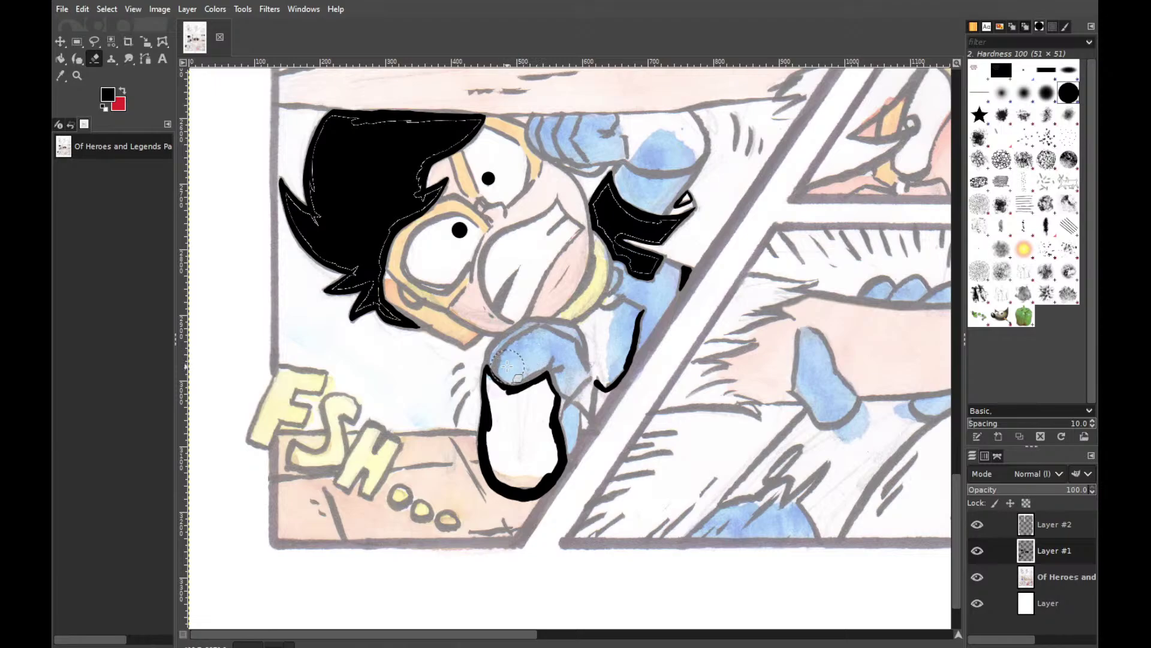
{"action": "key", "text": "p"}
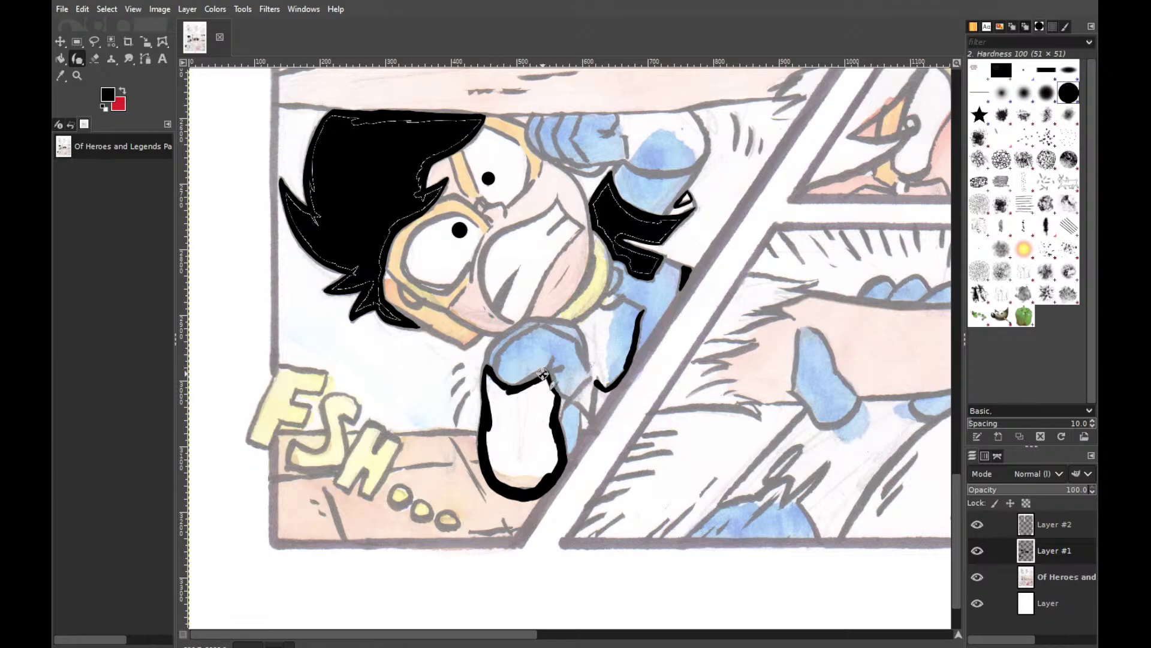
{"action": "left_click_drag", "start_coordinate": [545, 375], "coordinate": [556, 391]}
{"action": "key", "text": "r"}
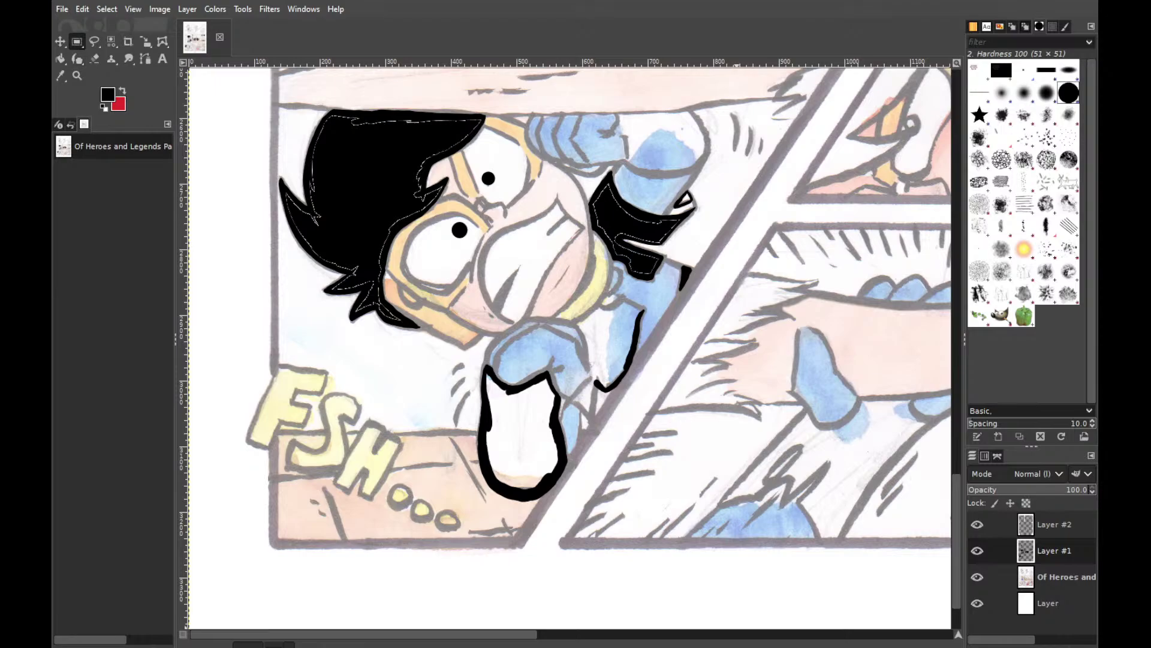
{"action": "key", "text": "p"}
{"action": "key", "text": "shift+b"}
{"action": "left_click", "coordinate": [527, 426]}
{"action": "key", "text": "p"}
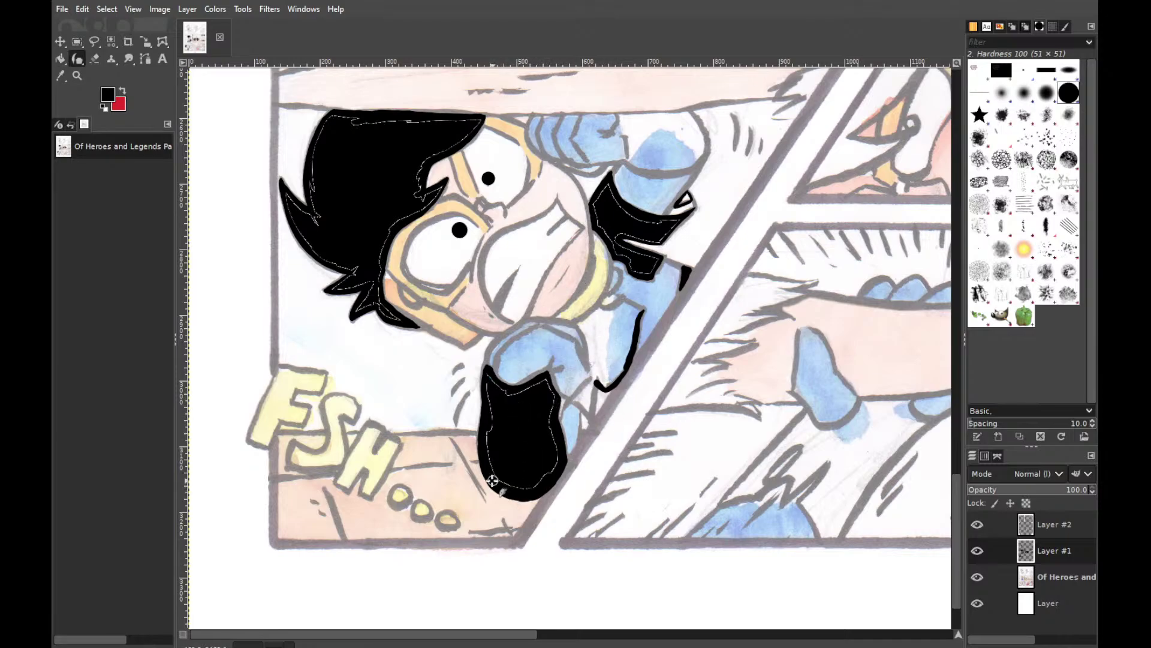
{"action": "mouse_move", "coordinate": [498, 481]}
{"action": "left_mouse_down"}
{"action": "mouse_move", "coordinate": [509, 493]}
{"action": "mouse_move", "coordinate": [524, 481]}
{"action": "mouse_move", "coordinate": [509, 488]}
{"action": "mouse_move", "coordinate": [534, 493]}
{"action": "mouse_move", "coordinate": [507, 491]}
{"action": "mouse_move", "coordinate": [528, 496]}
{"action": "mouse_move", "coordinate": [544, 482]}
{"action": "mouse_move", "coordinate": [500, 492]}
{"action": "mouse_move", "coordinate": [516, 484]}
{"action": "mouse_move", "coordinate": [492, 483]}
{"action": "mouse_move", "coordinate": [510, 490]}
{"action": "mouse_move", "coordinate": [493, 483]}
{"action": "mouse_move", "coordinate": [511, 489]}
{"action": "mouse_move", "coordinate": [514, 470]}
{"action": "left_mouse_up"}
Outline the garment patch between the collar and the lower glove, plus the small triangle beneath it
{"action": "left_click_drag", "start_coordinate": [620, 298], "coordinate": [638, 310]}
{"action": "left_click_drag", "start_coordinate": [604, 311], "coordinate": [620, 302]}
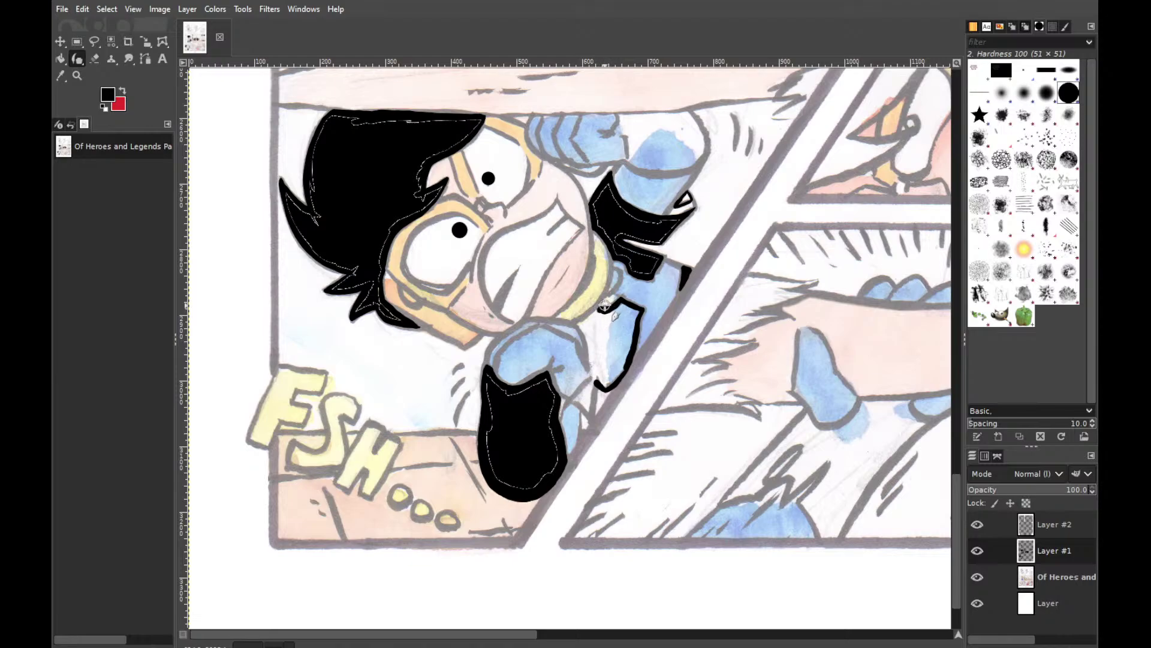
{"action": "left_click_drag", "start_coordinate": [602, 307], "coordinate": [576, 324]}
{"action": "left_click_drag", "start_coordinate": [575, 324], "coordinate": [588, 348]}
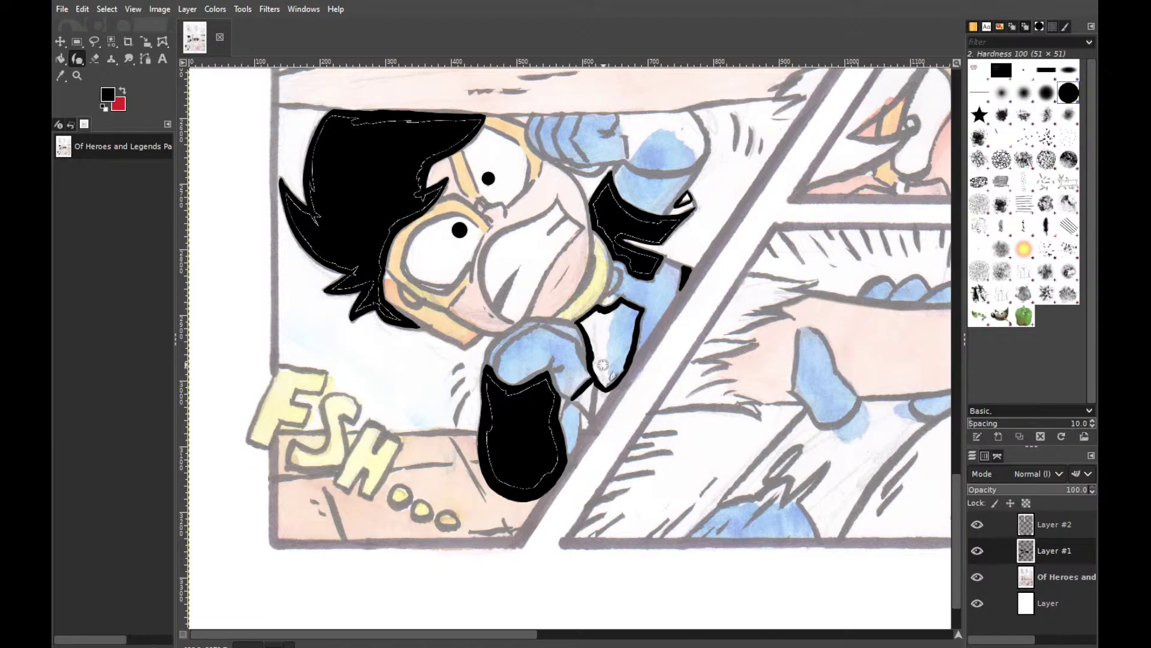
{"action": "left_click_drag", "start_coordinate": [595, 367], "coordinate": [595, 391]}
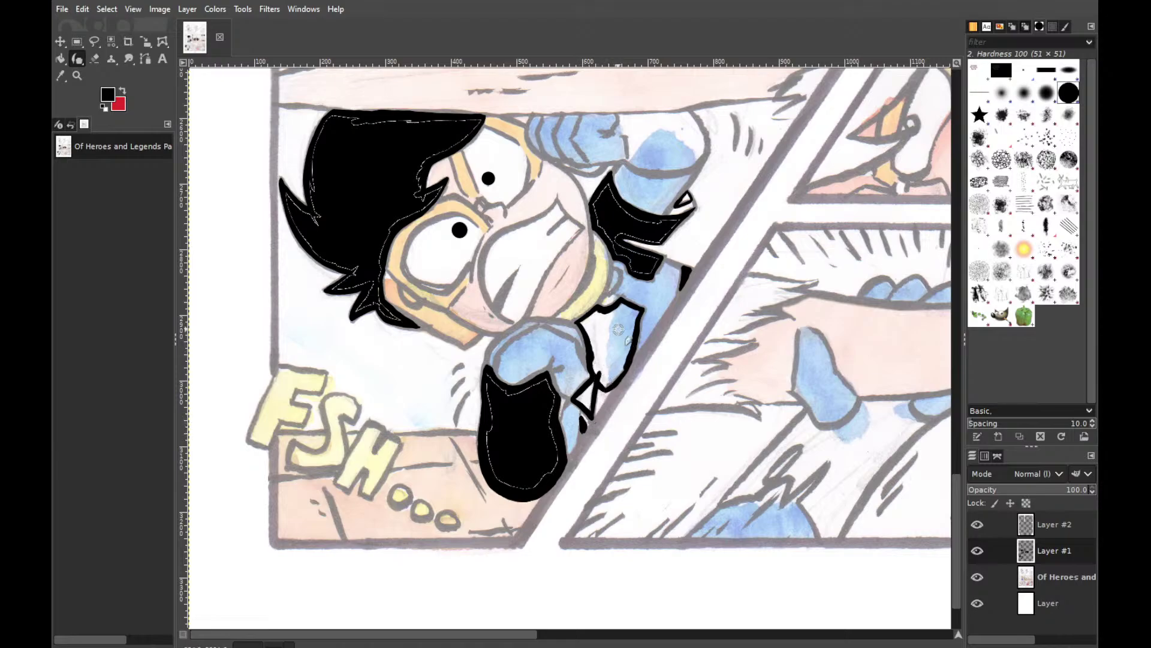
Fill the outlined garment patch and the small triangle beneath it with black
{"action": "key", "text": "shift+b"}
{"action": "left_click", "coordinate": [623, 350]}
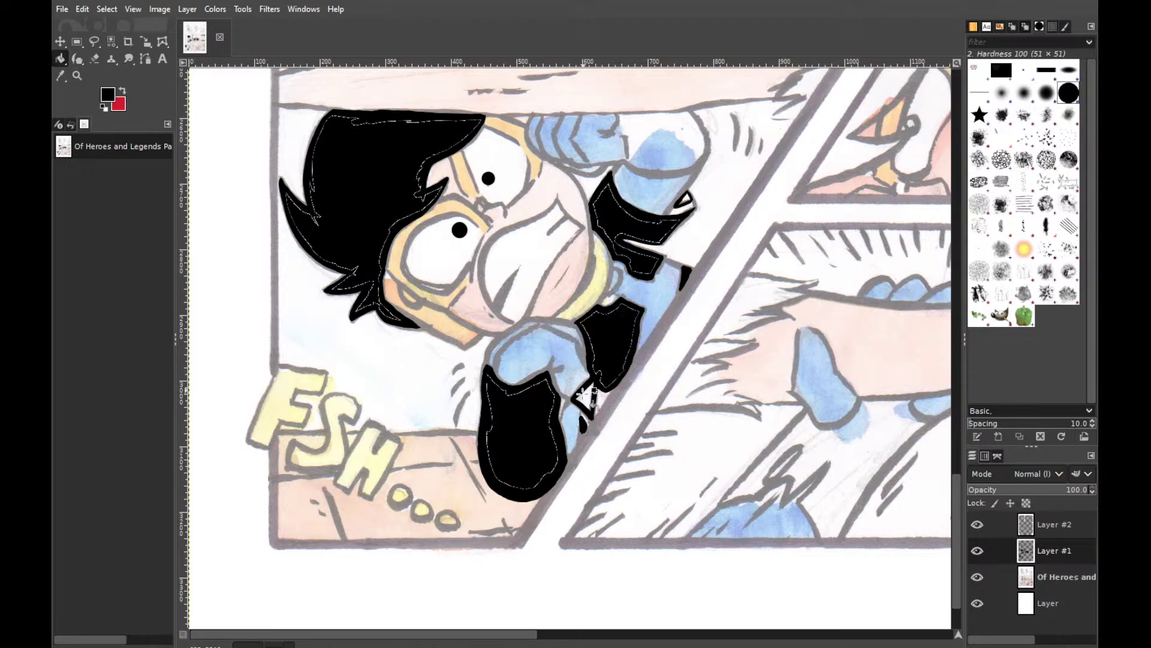
{"action": "left_click", "coordinate": [589, 400]}
{"action": "key", "text": "p"}
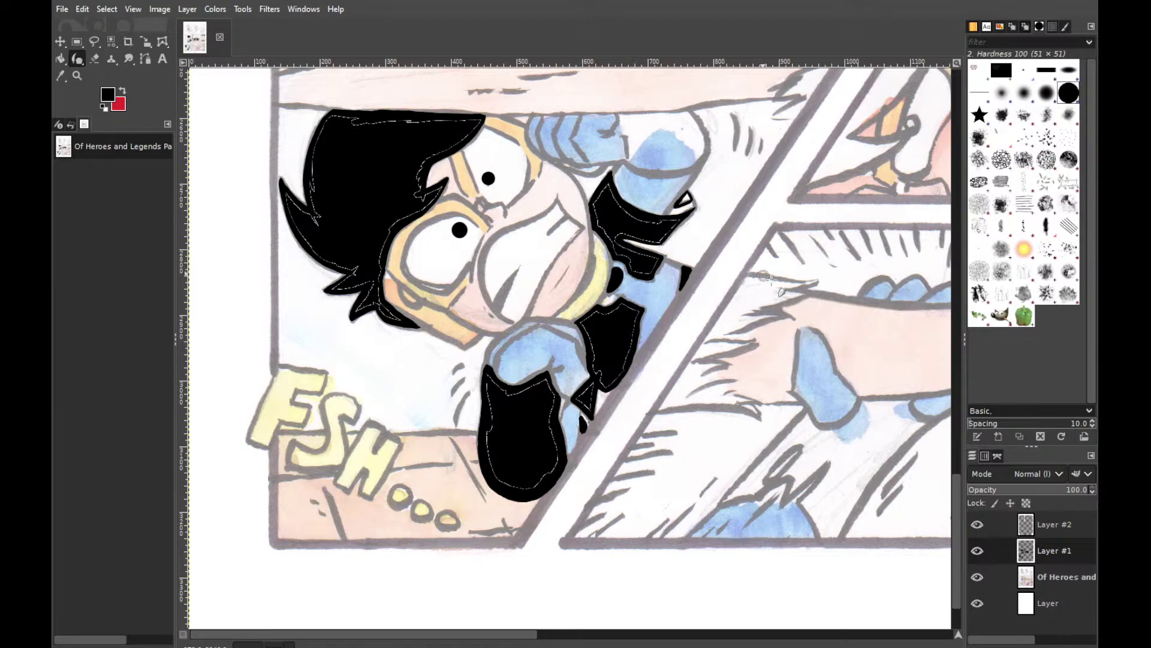
Outline the raised arm's upper sleeve around its rounded outer end, along the glove and across its lower edge
{"action": "scroll", "coordinate": [764, 276], "scroll_direction": "up", "scroll_amount": 5}
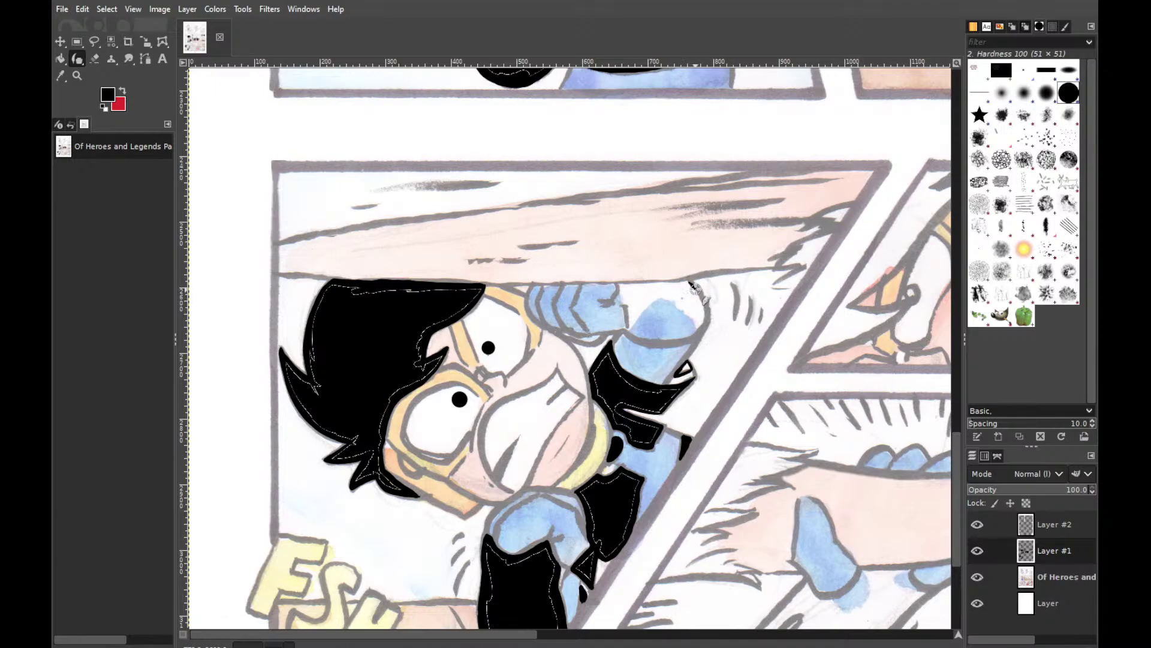
{"action": "mouse_move", "coordinate": [689, 280]}
{"action": "left_mouse_down"}
{"action": "mouse_move", "coordinate": [704, 304]}
{"action": "mouse_move", "coordinate": [694, 287]}
{"action": "mouse_move", "coordinate": [707, 306]}
{"action": "mouse_move", "coordinate": [695, 290]}
{"action": "mouse_move", "coordinate": [706, 311]}
{"action": "mouse_move", "coordinate": [681, 337]}
{"action": "left_mouse_up"}
{"action": "key", "text": "ctrl+z"}
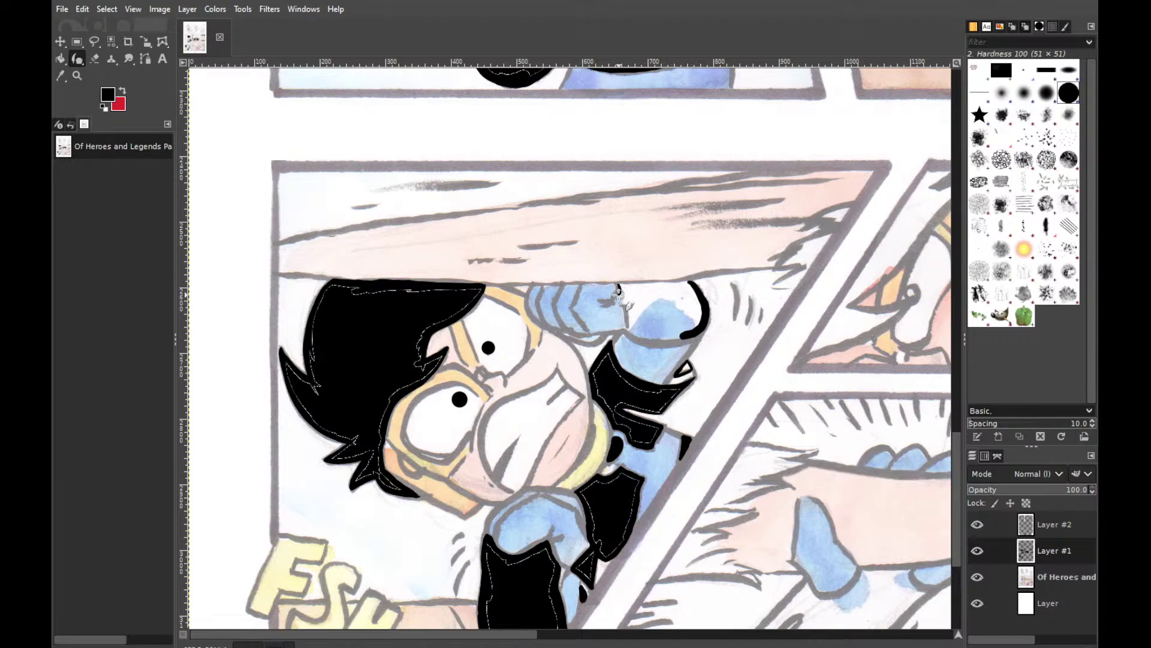
{"action": "left_click_drag", "start_coordinate": [613, 302], "coordinate": [619, 286]}
{"action": "mouse_move", "coordinate": [628, 308]}
{"action": "left_mouse_down"}
{"action": "mouse_move", "coordinate": [626, 331]}
{"action": "mouse_move", "coordinate": [630, 317]}
{"action": "mouse_move", "coordinate": [652, 341]}
{"action": "left_mouse_up"}
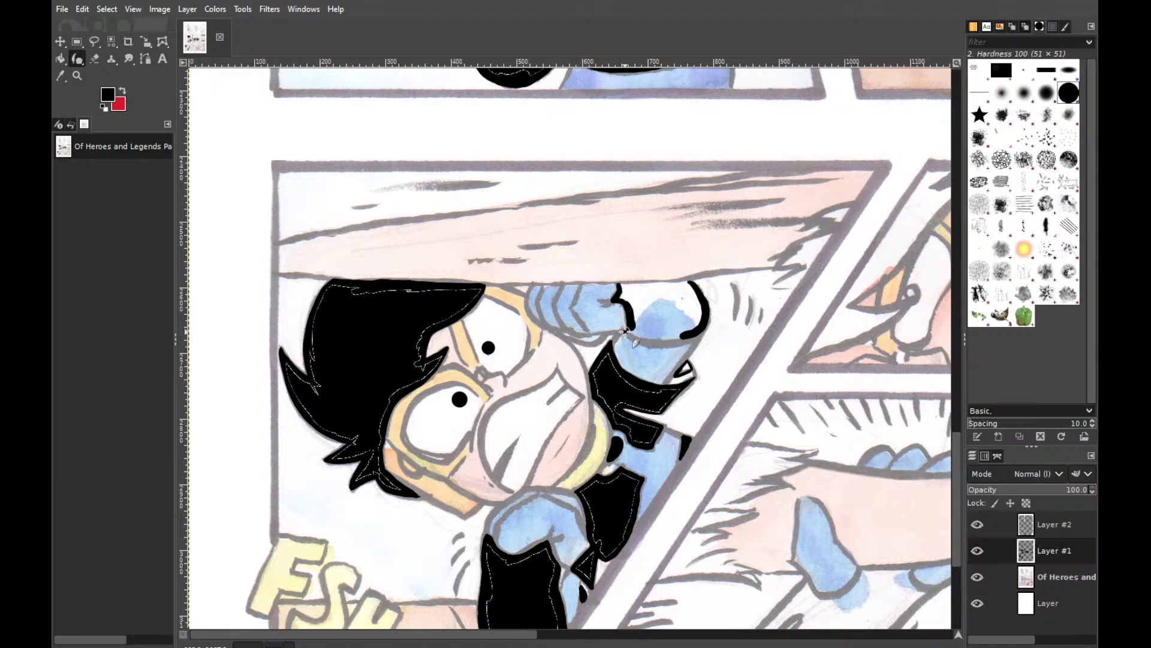
{"action": "mouse_move", "coordinate": [625, 330]}
{"action": "left_mouse_down"}
{"action": "mouse_move", "coordinate": [660, 347]}
{"action": "mouse_move", "coordinate": [699, 327]}
{"action": "left_mouse_up"}
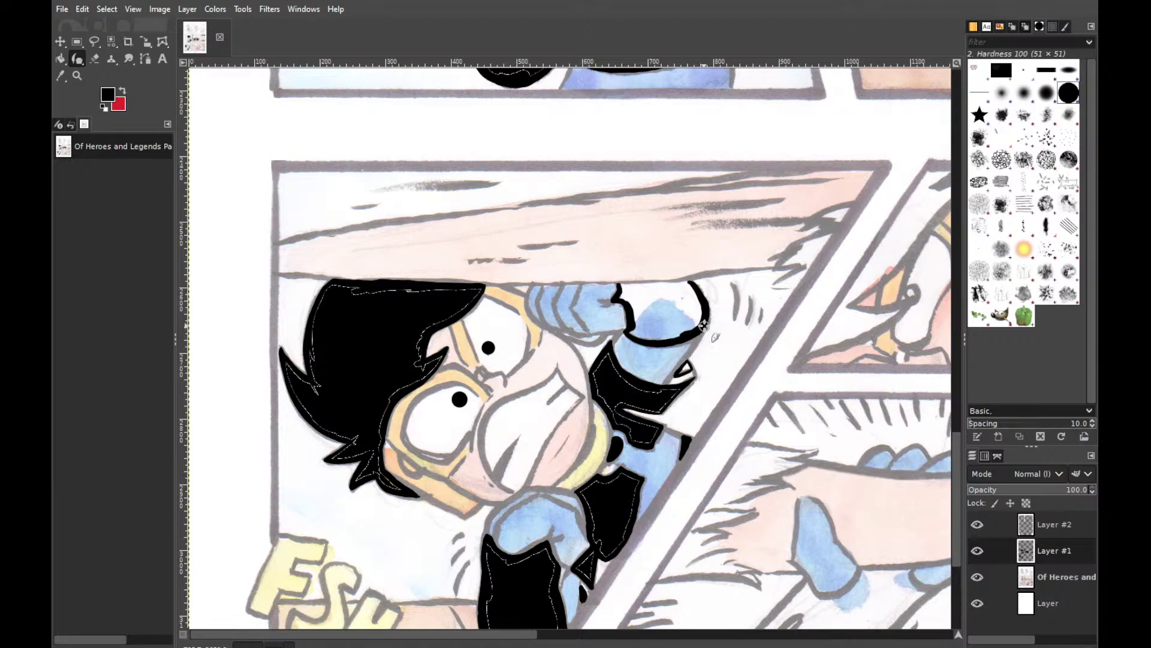
Close the upper sleeve's outline under the wooden beam and fill it with black
{"action": "left_click_drag", "start_coordinate": [618, 286], "coordinate": [672, 282]}
{"action": "key", "text": "ctrl+z"}
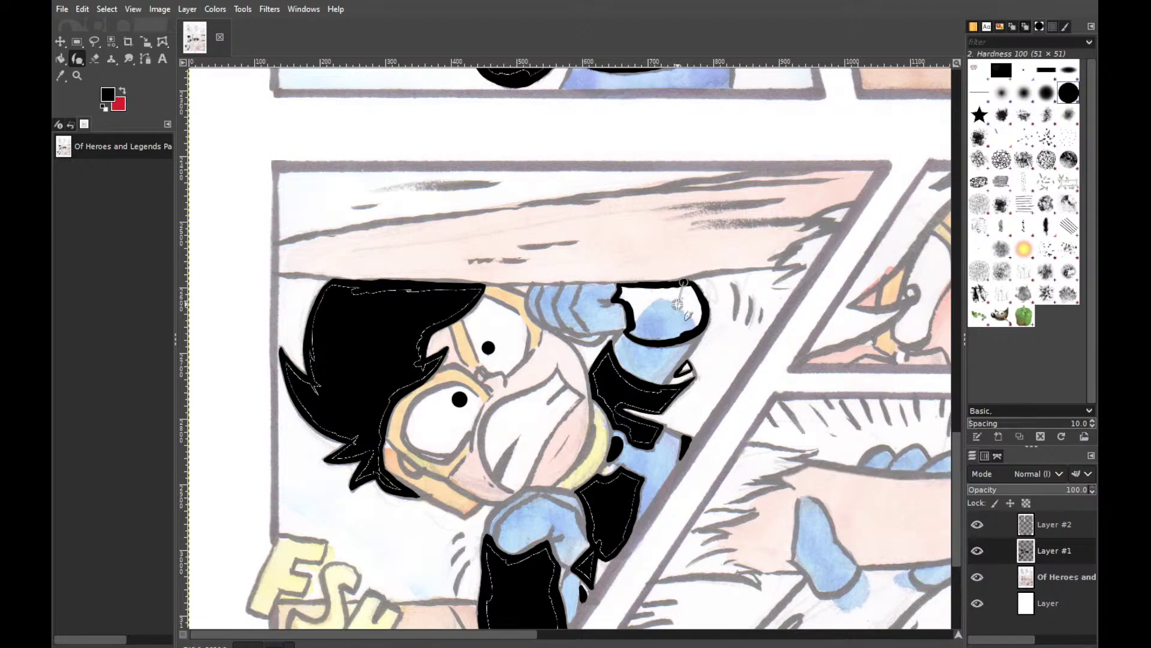
{"action": "key", "text": "shift+b"}
{"action": "left_click", "coordinate": [671, 289]}
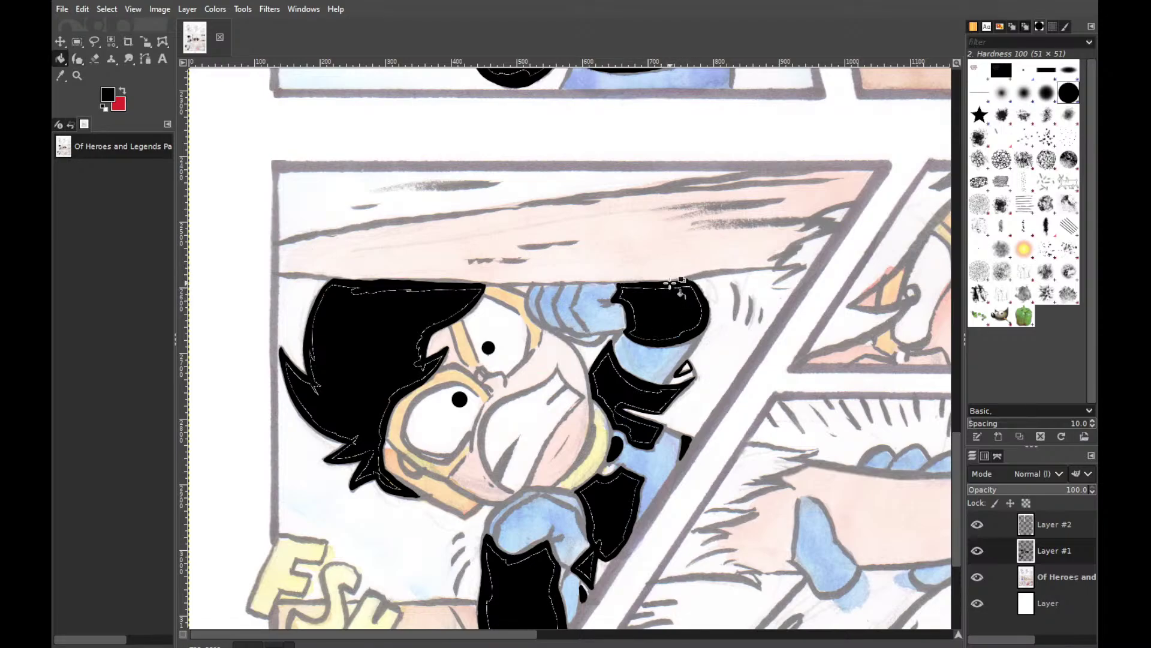
{"action": "key", "text": "p"}
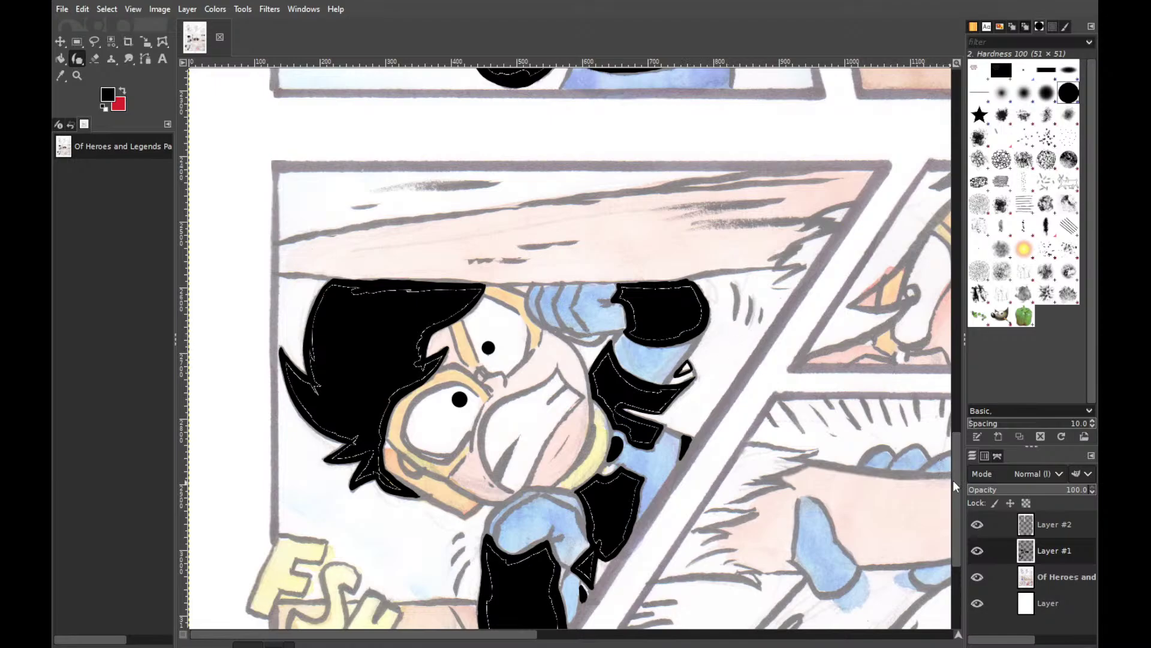
In the lower middle panel, ink the curve beneath the glove's thumb and the garment's edge under the beam
{"action": "scroll", "coordinate": [956, 492], "scroll_direction": "down", "scroll_amount": 5}
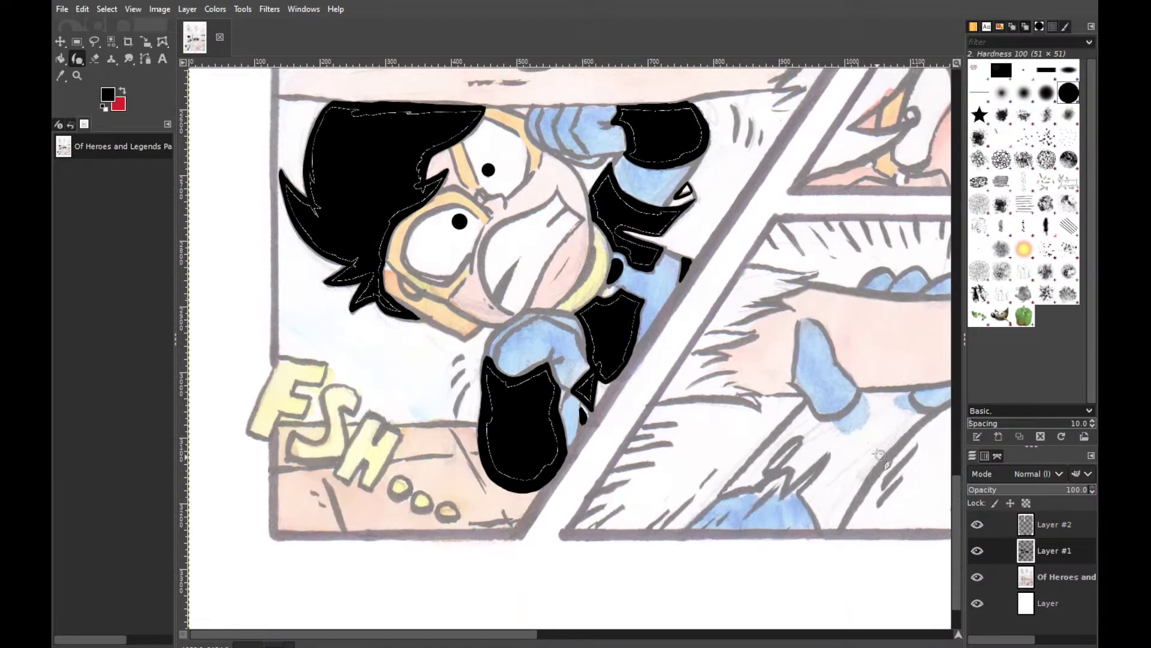
{"action": "left_click_drag", "start_coordinate": [478, 636], "coordinate": [588, 637]}
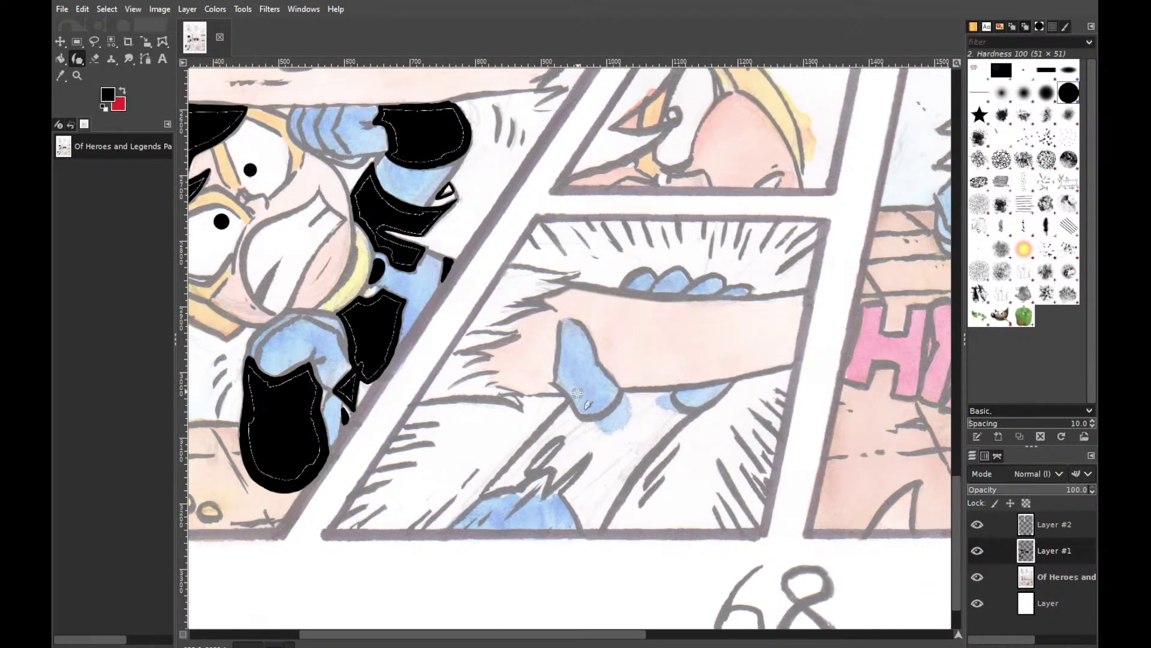
{"action": "mouse_move", "coordinate": [568, 403]}
{"action": "left_mouse_down"}
{"action": "mouse_move", "coordinate": [590, 422]}
{"action": "mouse_move", "coordinate": [621, 393]}
{"action": "mouse_move", "coordinate": [602, 415]}
{"action": "mouse_move", "coordinate": [594, 409]}
{"action": "mouse_move", "coordinate": [615, 410]}
{"action": "mouse_move", "coordinate": [577, 418]}
{"action": "mouse_move", "coordinate": [580, 406]}
{"action": "mouse_move", "coordinate": [629, 403]}
{"action": "mouse_move", "coordinate": [583, 419]}
{"action": "mouse_move", "coordinate": [622, 388]}
{"action": "left_mouse_up"}
{"action": "key", "text": "ctrl+z"}
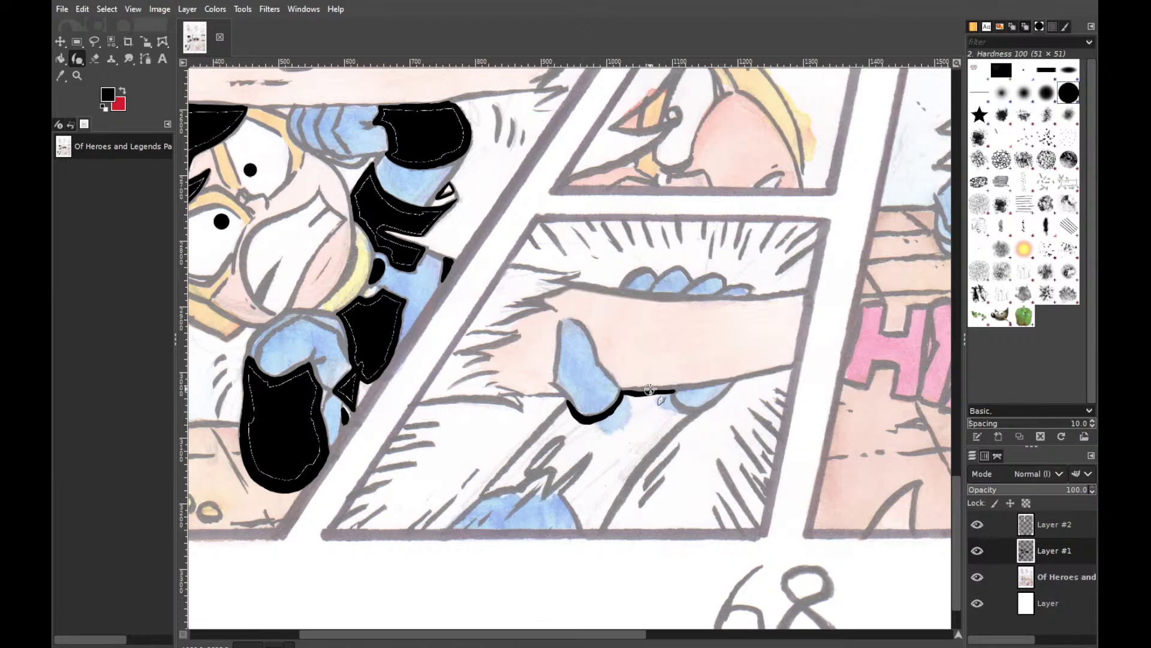
{"action": "mouse_move", "coordinate": [623, 391]}
{"action": "left_mouse_down"}
{"action": "mouse_move", "coordinate": [673, 391]}
{"action": "mouse_move", "coordinate": [623, 391]}
{"action": "mouse_move", "coordinate": [642, 391]}
{"action": "left_mouse_up"}
{"action": "key", "text": "ctrl+z"}
Ink the upper part of the garment's outer edge below the second glove with tapered strokes
{"action": "mouse_move", "coordinate": [684, 410]}
{"action": "left_mouse_down"}
{"action": "mouse_move", "coordinate": [708, 406]}
{"action": "mouse_move", "coordinate": [647, 451]}
{"action": "left_mouse_up"}
{"action": "left_click_drag", "start_coordinate": [698, 413], "coordinate": [636, 466]}
{"action": "left_click_drag", "start_coordinate": [696, 413], "coordinate": [630, 472]}
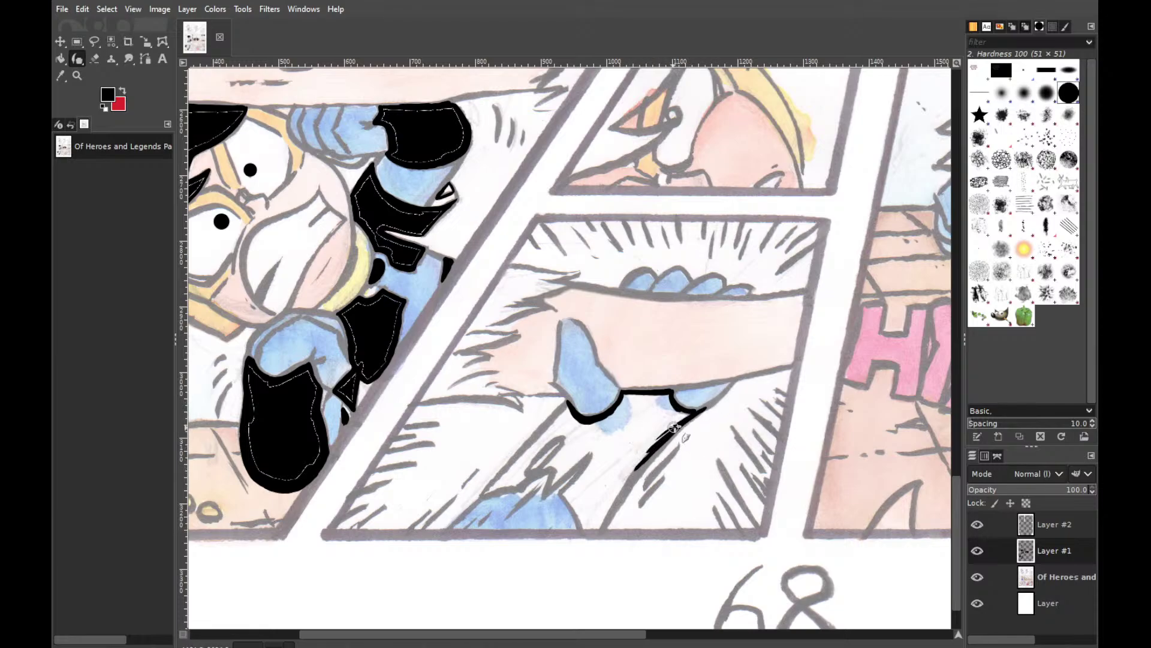
{"action": "left_click_drag", "start_coordinate": [672, 434], "coordinate": [639, 472]}
Ink the first jagged fold strokes above the blue area at the bottom of the lower middle panel
{"action": "left_click_drag", "start_coordinate": [594, 456], "coordinate": [567, 489]}
{"action": "key", "text": "ctrl+z"}
{"action": "key", "text": "ctrl+y"}
{"action": "key", "text": "ctrl+z"}
{"action": "left_click_drag", "start_coordinate": [562, 493], "coordinate": [594, 449]}
{"action": "mouse_move", "coordinate": [593, 448]}
{"action": "left_mouse_down"}
{"action": "mouse_move", "coordinate": [571, 475]}
{"action": "mouse_move", "coordinate": [593, 453]}
{"action": "left_mouse_up"}
{"action": "mouse_move", "coordinate": [543, 496]}
{"action": "left_mouse_down"}
{"action": "mouse_move", "coordinate": [597, 453]}
{"action": "mouse_move", "coordinate": [573, 495]}
{"action": "mouse_move", "coordinate": [547, 494]}
{"action": "mouse_move", "coordinate": [600, 447]}
{"action": "mouse_move", "coordinate": [566, 474]}
{"action": "mouse_move", "coordinate": [571, 454]}
{"action": "mouse_move", "coordinate": [542, 488]}
{"action": "mouse_move", "coordinate": [548, 497]}
{"action": "mouse_move", "coordinate": [553, 460]}
{"action": "mouse_move", "coordinate": [544, 497]}
{"action": "mouse_move", "coordinate": [553, 468]}
{"action": "left_mouse_up"}
{"action": "key", "text": "ctrl+z"}
{"action": "left_click_drag", "start_coordinate": [563, 486], "coordinate": [549, 462]}
{"action": "left_click_drag", "start_coordinate": [520, 490], "coordinate": [559, 466]}
{"action": "key", "text": "ctrl+z"}
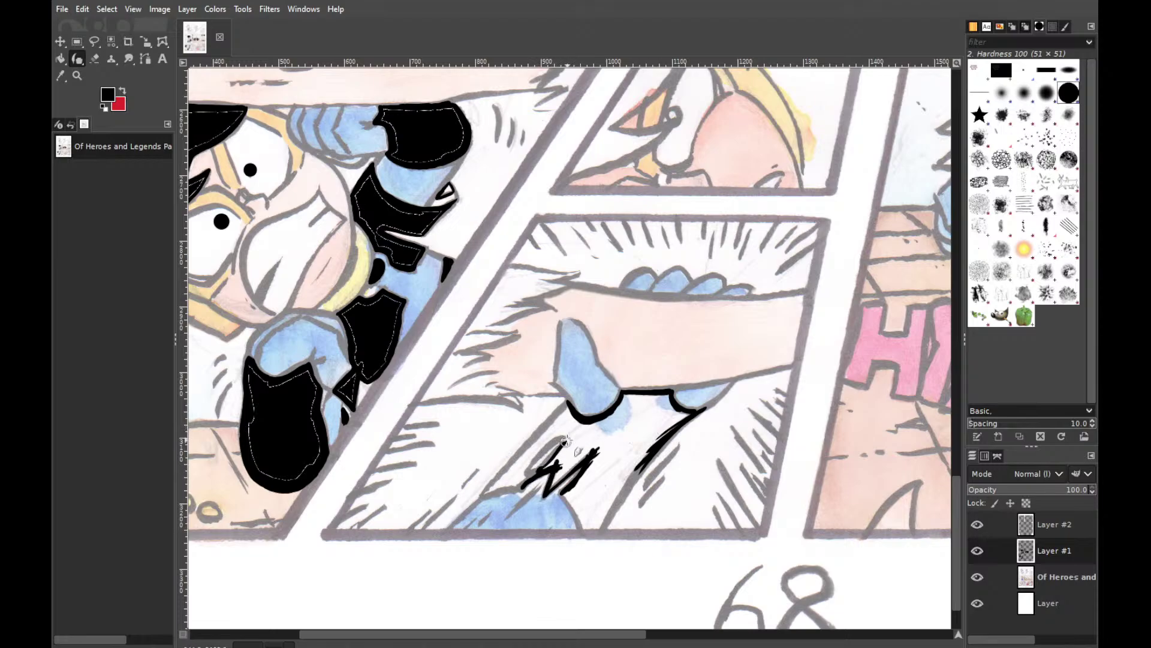
Extend the jagged folds upward with tapered strokes to form the narrow highlight in the garment
{"action": "mouse_move", "coordinate": [569, 448]}
{"action": "left_mouse_down"}
{"action": "mouse_move", "coordinate": [541, 469]}
{"action": "mouse_move", "coordinate": [568, 463]}
{"action": "mouse_move", "coordinate": [540, 480]}
{"action": "mouse_move", "coordinate": [554, 454]}
{"action": "mouse_move", "coordinate": [518, 477]}
{"action": "mouse_move", "coordinate": [564, 442]}
{"action": "left_mouse_up"}
{"action": "left_click_drag", "start_coordinate": [566, 436], "coordinate": [517, 475]}
{"action": "mouse_move", "coordinate": [563, 438]}
{"action": "left_mouse_down"}
{"action": "mouse_move", "coordinate": [487, 489]}
{"action": "mouse_move", "coordinate": [506, 467]}
{"action": "left_mouse_up"}
{"action": "key", "text": "ctrl+z"}
Ink the garment's long diagonal edge from the thumb down to the blue area and join it to the folds
{"action": "left_click_drag", "start_coordinate": [554, 415], "coordinate": [532, 441]}
{"action": "left_click_drag", "start_coordinate": [525, 446], "coordinate": [498, 480]}
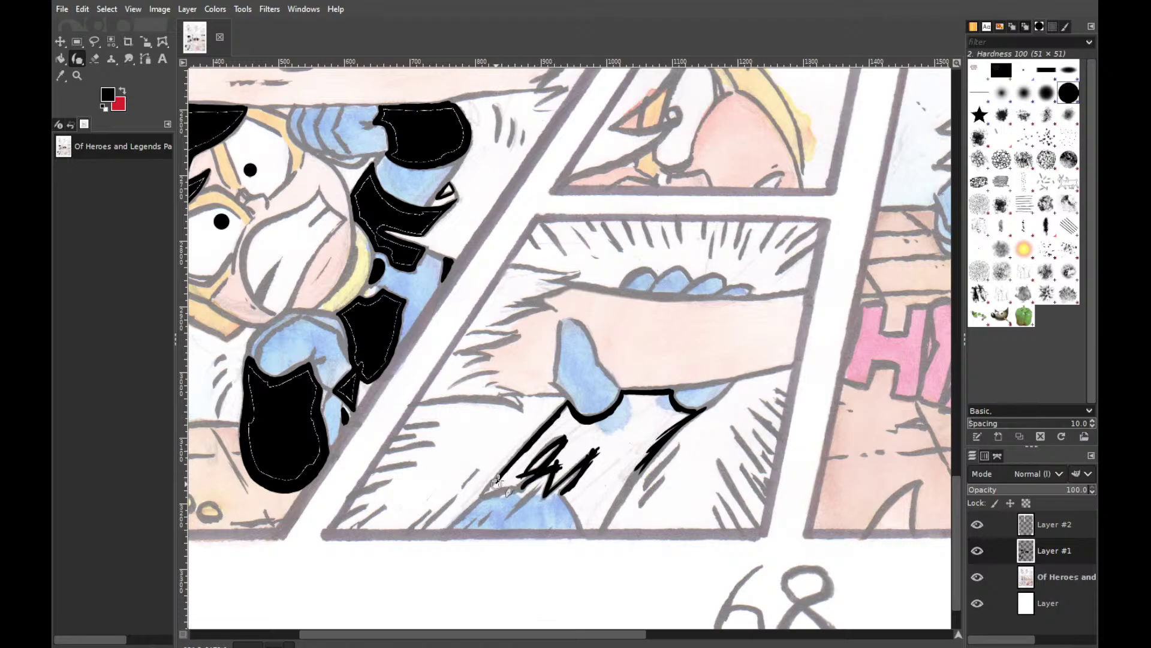
{"action": "left_click_drag", "start_coordinate": [530, 444], "coordinate": [497, 483]}
{"action": "mouse_move", "coordinate": [540, 431]}
{"action": "left_mouse_down"}
{"action": "mouse_move", "coordinate": [489, 488]}
{"action": "mouse_move", "coordinate": [541, 433]}
{"action": "mouse_move", "coordinate": [487, 485]}
{"action": "mouse_move", "coordinate": [509, 449]}
{"action": "mouse_move", "coordinate": [539, 433]}
{"action": "mouse_move", "coordinate": [493, 480]}
{"action": "left_mouse_up"}
{"action": "mouse_move", "coordinate": [542, 471]}
{"action": "left_mouse_down"}
{"action": "mouse_move", "coordinate": [484, 496]}
{"action": "mouse_move", "coordinate": [528, 477]}
{"action": "mouse_move", "coordinate": [530, 495]}
{"action": "mouse_move", "coordinate": [486, 495]}
{"action": "mouse_move", "coordinate": [540, 495]}
{"action": "mouse_move", "coordinate": [519, 486]}
{"action": "mouse_move", "coordinate": [554, 479]}
{"action": "mouse_move", "coordinate": [538, 499]}
{"action": "mouse_move", "coordinate": [521, 491]}
{"action": "mouse_move", "coordinate": [557, 459]}
{"action": "mouse_move", "coordinate": [524, 486]}
{"action": "mouse_move", "coordinate": [535, 498]}
{"action": "mouse_move", "coordinate": [541, 474]}
{"action": "mouse_move", "coordinate": [520, 489]}
{"action": "left_mouse_up"}
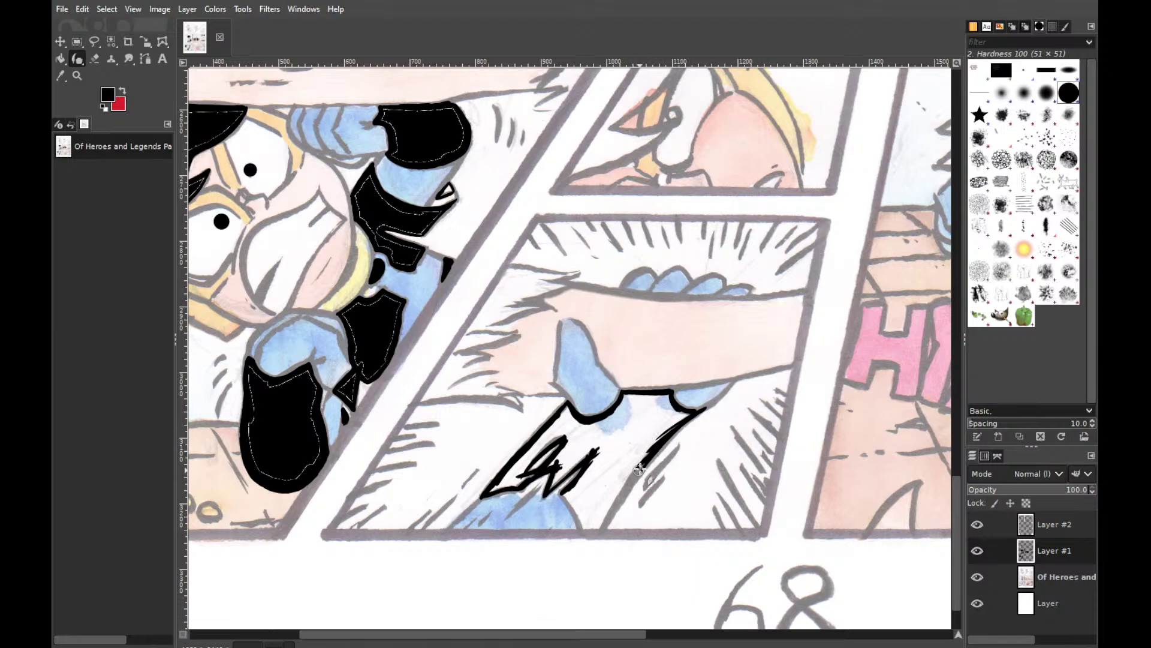
Continue the garment's outer edge from beneath the second glove down to the panel's bottom border
{"action": "left_click_drag", "start_coordinate": [650, 452], "coordinate": [620, 500]}
{"action": "left_click_drag", "start_coordinate": [649, 455], "coordinate": [609, 509]}
{"action": "mouse_move", "coordinate": [645, 460]}
{"action": "left_mouse_down"}
{"action": "mouse_move", "coordinate": [602, 529]}
{"action": "mouse_move", "coordinate": [637, 473]}
{"action": "mouse_move", "coordinate": [608, 517]}
{"action": "left_mouse_up"}
{"action": "key", "text": "ctrl+z"}
{"action": "key", "text": "ctrl+y"}
{"action": "key", "text": "ctrl+z"}
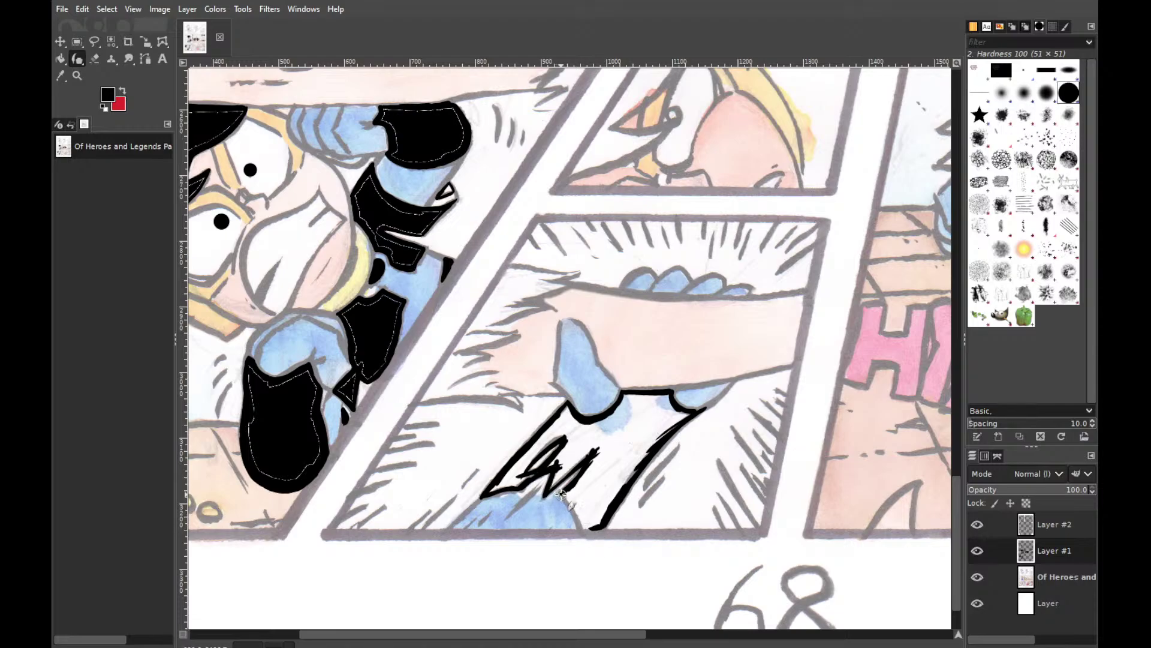
Close the garment's outline beside the blue area, fill it with black and touch up its edge under the beam
{"action": "left_click_drag", "start_coordinate": [562, 494], "coordinate": [577, 507]}
{"action": "left_click_drag", "start_coordinate": [573, 510], "coordinate": [581, 526]}
{"action": "key", "text": "p"}
{"action": "left_click", "coordinate": [624, 438]}
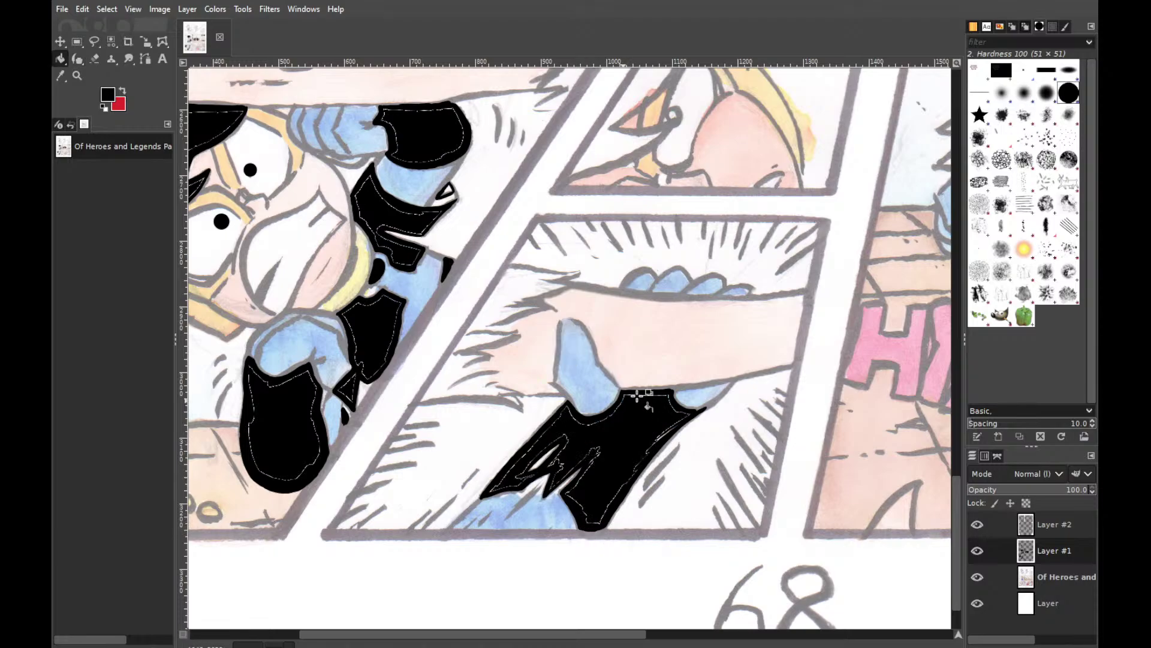
{"action": "key", "text": "p"}
{"action": "left_click_drag", "start_coordinate": [654, 391], "coordinate": [669, 397]}
In the small panel above, ink the lower curve of the hair lock from the goggles to the panel's corner
{"action": "left_click_drag", "start_coordinate": [956, 511], "coordinate": [952, 456]}
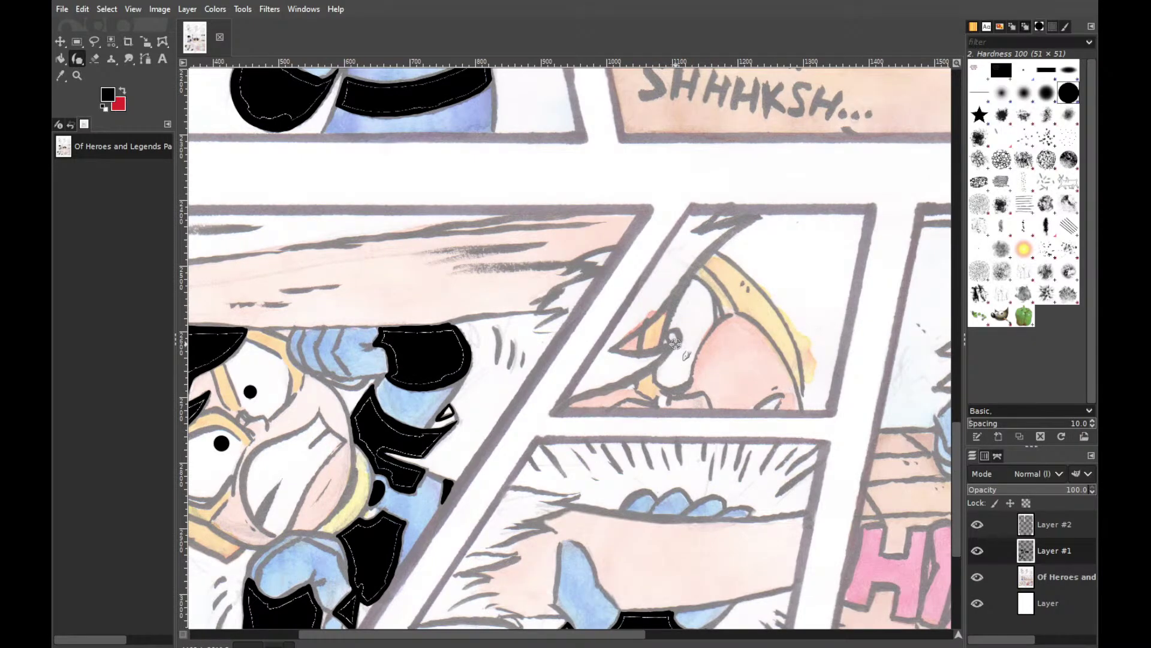
{"action": "mouse_move", "coordinate": [675, 342]}
{"action": "left_mouse_down"}
{"action": "mouse_move", "coordinate": [561, 405]}
{"action": "mouse_move", "coordinate": [621, 378]}
{"action": "mouse_move", "coordinate": [567, 403]}
{"action": "mouse_move", "coordinate": [602, 390]}
{"action": "left_mouse_up"}
{"action": "key", "text": "ctrl+z"}
{"action": "mouse_move", "coordinate": [578, 396]}
{"action": "left_mouse_down"}
{"action": "mouse_move", "coordinate": [567, 400]}
{"action": "mouse_move", "coordinate": [622, 385]}
{"action": "mouse_move", "coordinate": [607, 389]}
{"action": "mouse_move", "coordinate": [658, 359]}
{"action": "mouse_move", "coordinate": [627, 384]}
{"action": "mouse_move", "coordinate": [564, 397]}
{"action": "mouse_move", "coordinate": [608, 384]}
{"action": "mouse_move", "coordinate": [583, 394]}
{"action": "left_mouse_up"}
{"action": "key", "text": "ctrl+z"}
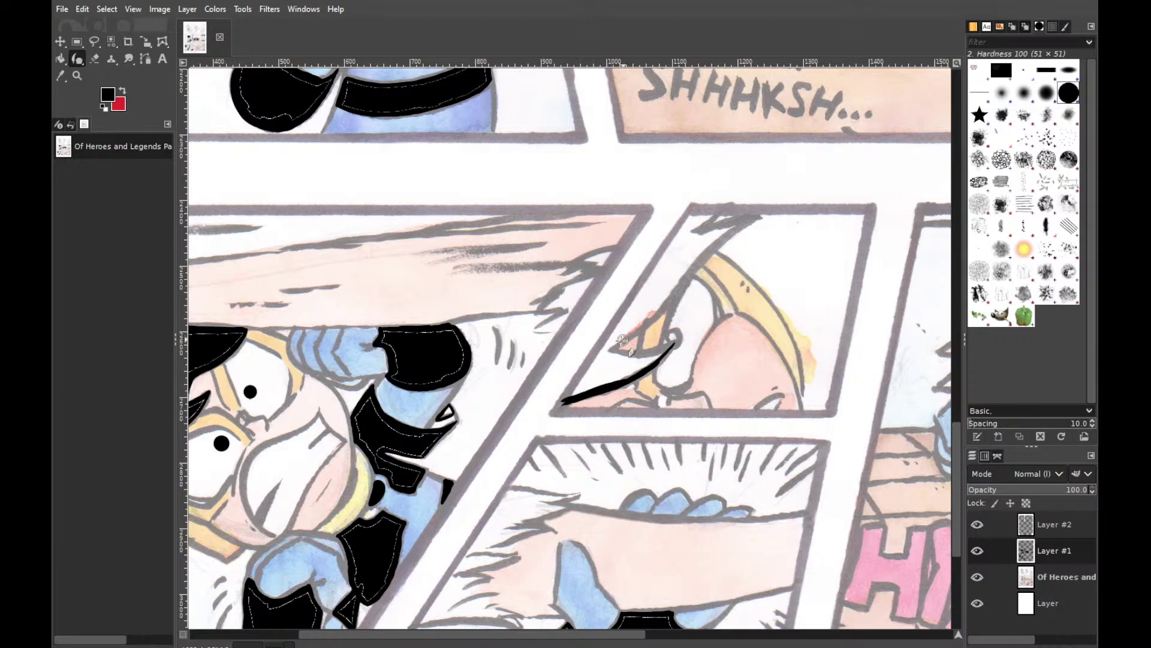
Ink the hair's diagonal edge along the slanted panel border down to the lock's lower curve
{"action": "left_click_drag", "start_coordinate": [693, 214], "coordinate": [662, 265]}
{"action": "key", "text": "ctrl+z"}
{"action": "left_click_drag", "start_coordinate": [688, 214], "coordinate": [593, 348]}
{"action": "key", "text": "ctrl+z"}
{"action": "left_click_drag", "start_coordinate": [670, 255], "coordinate": [599, 356]}
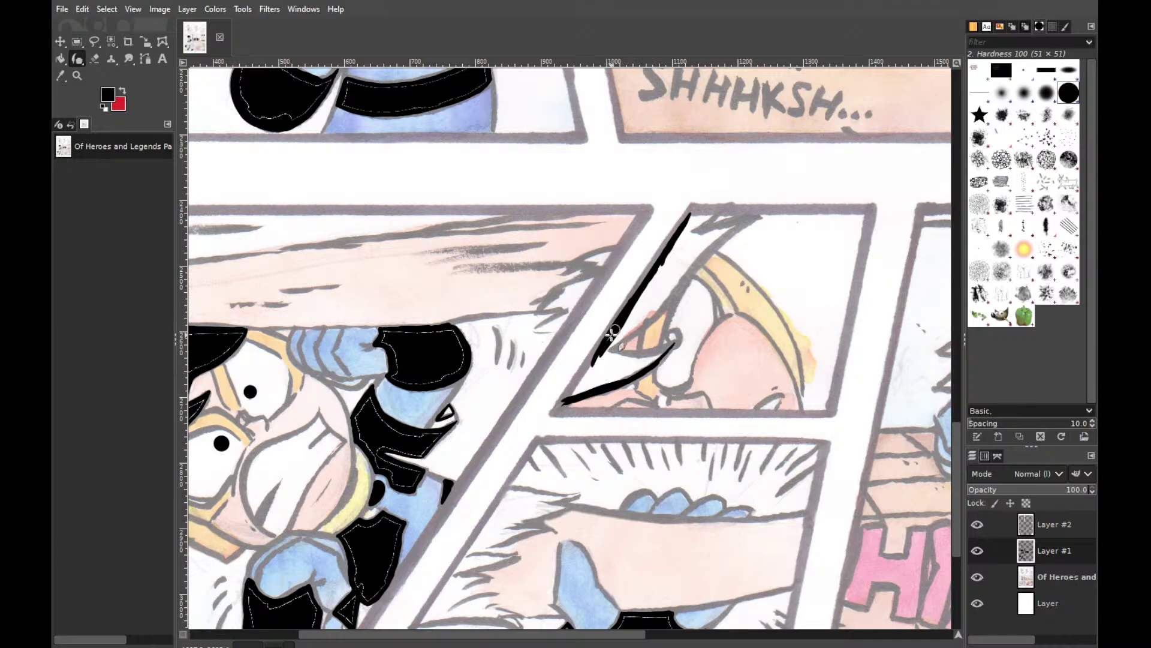
{"action": "left_click_drag", "start_coordinate": [606, 340], "coordinate": [567, 399]}
Check the pointed corner where the hair's two edges meet at close range and touch up its line
{"action": "key", "text": "z"}
{"action": "left_click", "coordinate": [573, 387]}
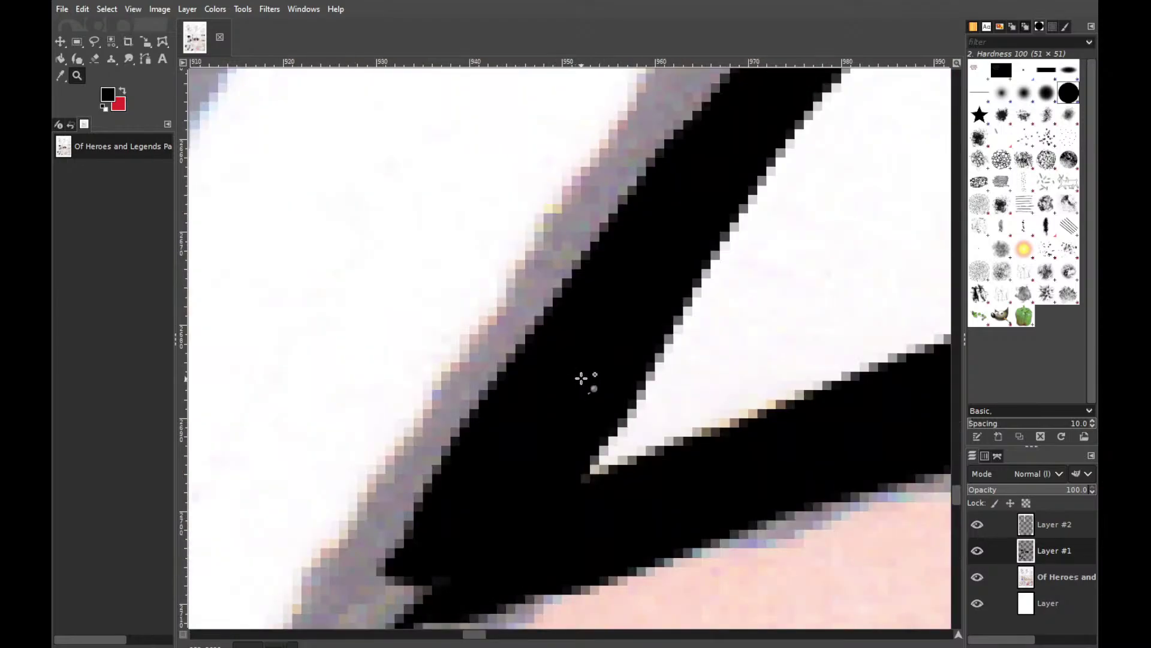
{"action": "left_click", "coordinate": [581, 379], "text": "ctrl"}
{"action": "left_click", "coordinate": [586, 378], "text": "ctrl"}
{"action": "left_click", "coordinate": [585, 378], "text": "ctrl"}
{"action": "left_click", "coordinate": [589, 378], "text": "ctrl"}
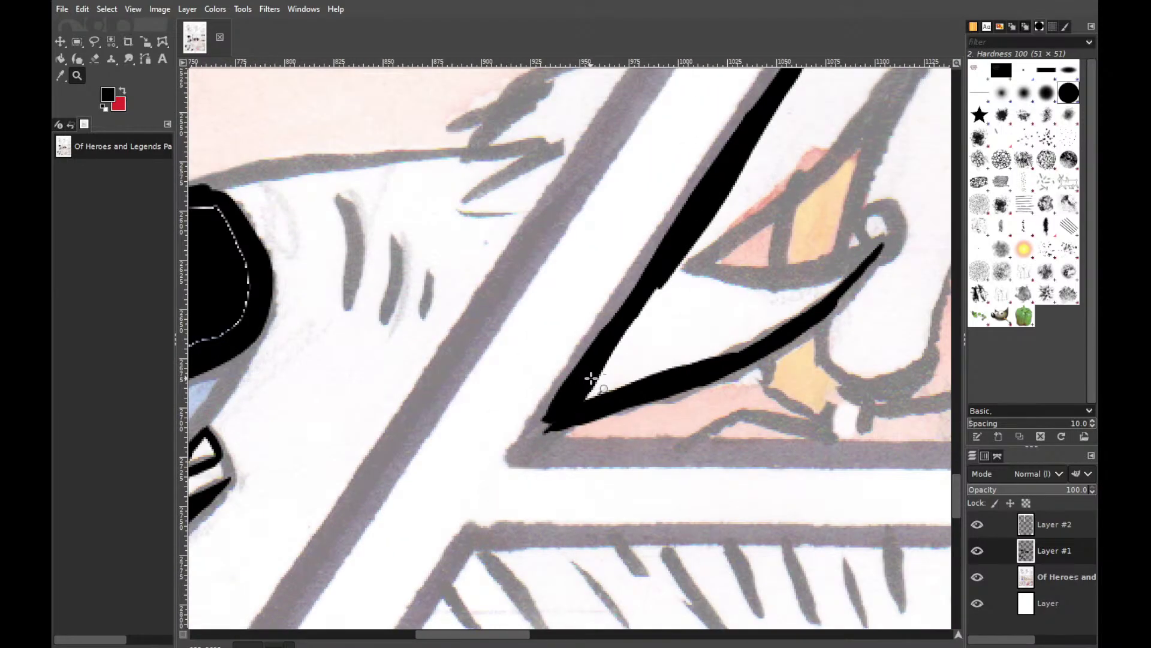
{"action": "left_click", "coordinate": [593, 376], "text": "ctrl"}
{"action": "left_click", "coordinate": [598, 375], "text": "ctrl"}
{"action": "left_click", "coordinate": [607, 375], "text": "ctrl"}
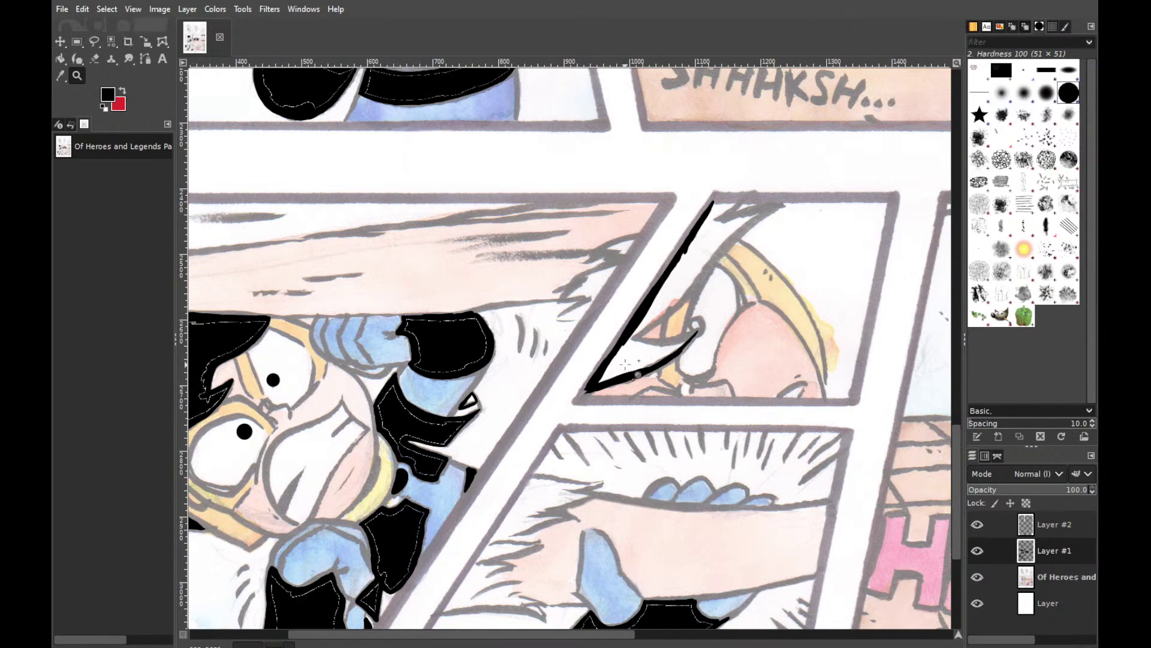
{"action": "key", "text": "p"}
{"action": "left_click_drag", "start_coordinate": [586, 388], "coordinate": [619, 382]}
Ink the short edge along the panel's upper border and the notch of the first hair tip
{"action": "left_click_drag", "start_coordinate": [713, 202], "coordinate": [735, 200]}
{"action": "key", "text": "ctrl+z"}
{"action": "left_click_drag", "start_coordinate": [714, 202], "coordinate": [735, 202]}
{"action": "left_click_drag", "start_coordinate": [737, 203], "coordinate": [716, 219]}
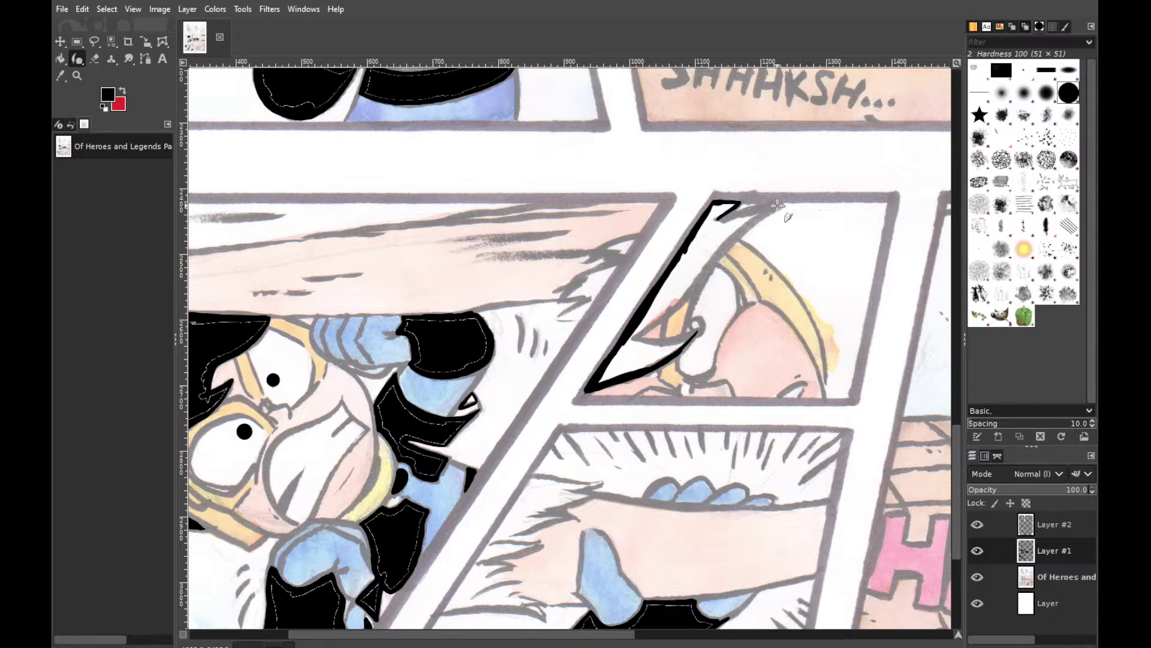
Ink the second hair tip by the panel's upper border and the hair lock's inner edge down past the goggles
{"action": "left_click_drag", "start_coordinate": [739, 203], "coordinate": [754, 220]}
{"action": "mouse_move", "coordinate": [699, 275]}
{"action": "left_mouse_down"}
{"action": "mouse_move", "coordinate": [732, 237]}
{"action": "mouse_move", "coordinate": [667, 314]}
{"action": "left_mouse_up"}
{"action": "mouse_move", "coordinate": [703, 271]}
{"action": "left_mouse_down"}
{"action": "mouse_move", "coordinate": [630, 332]}
{"action": "mouse_move", "coordinate": [686, 296]}
{"action": "mouse_move", "coordinate": [649, 312]}
{"action": "mouse_move", "coordinate": [682, 298]}
{"action": "mouse_move", "coordinate": [630, 338]}
{"action": "mouse_move", "coordinate": [711, 289]}
{"action": "mouse_move", "coordinate": [692, 317]}
{"action": "mouse_move", "coordinate": [654, 318]}
{"action": "mouse_move", "coordinate": [671, 306]}
{"action": "mouse_move", "coordinate": [653, 316]}
{"action": "mouse_move", "coordinate": [676, 307]}
{"action": "mouse_move", "coordinate": [650, 326]}
{"action": "mouse_move", "coordinate": [678, 351]}
{"action": "left_mouse_up"}
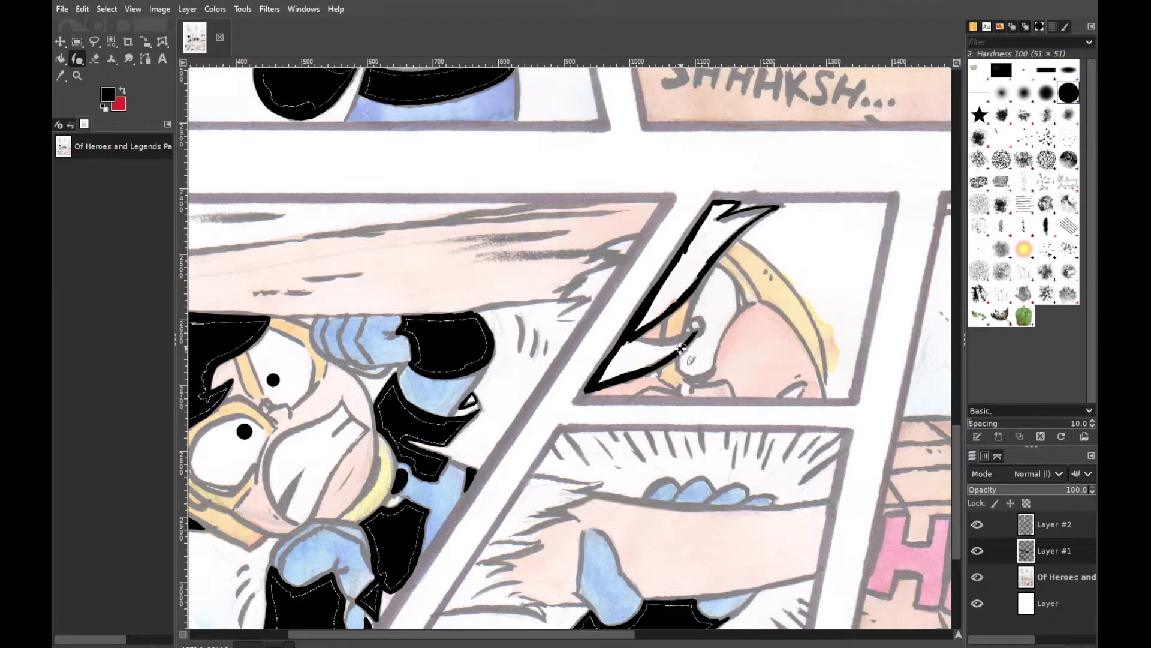
Ink the thin gap between the main hair lock and the lower curved lock ending at the eye
{"action": "left_click_drag", "start_coordinate": [684, 336], "coordinate": [681, 332]}
{"action": "mouse_move", "coordinate": [878, 228]}
{"action": "left_mouse_down"}
{"action": "mouse_move", "coordinate": [830, 256]}
{"action": "mouse_move", "coordinate": [841, 240]}
{"action": "mouse_move", "coordinate": [883, 248]}
{"action": "left_mouse_up"}
{"action": "key", "text": "ctrl+z"}
{"action": "mouse_move", "coordinate": [644, 340]}
{"action": "left_mouse_down"}
{"action": "mouse_move", "coordinate": [689, 348]}
{"action": "mouse_move", "coordinate": [630, 341]}
{"action": "mouse_move", "coordinate": [675, 339]}
{"action": "left_mouse_up"}
{"action": "left_click_drag", "start_coordinate": [675, 331], "coordinate": [659, 343]}
{"action": "left_click_drag", "start_coordinate": [635, 336], "coordinate": [685, 334]}
Fill the outlined main hair lock and the lower curved lock with black
{"action": "key", "text": "shift+b"}
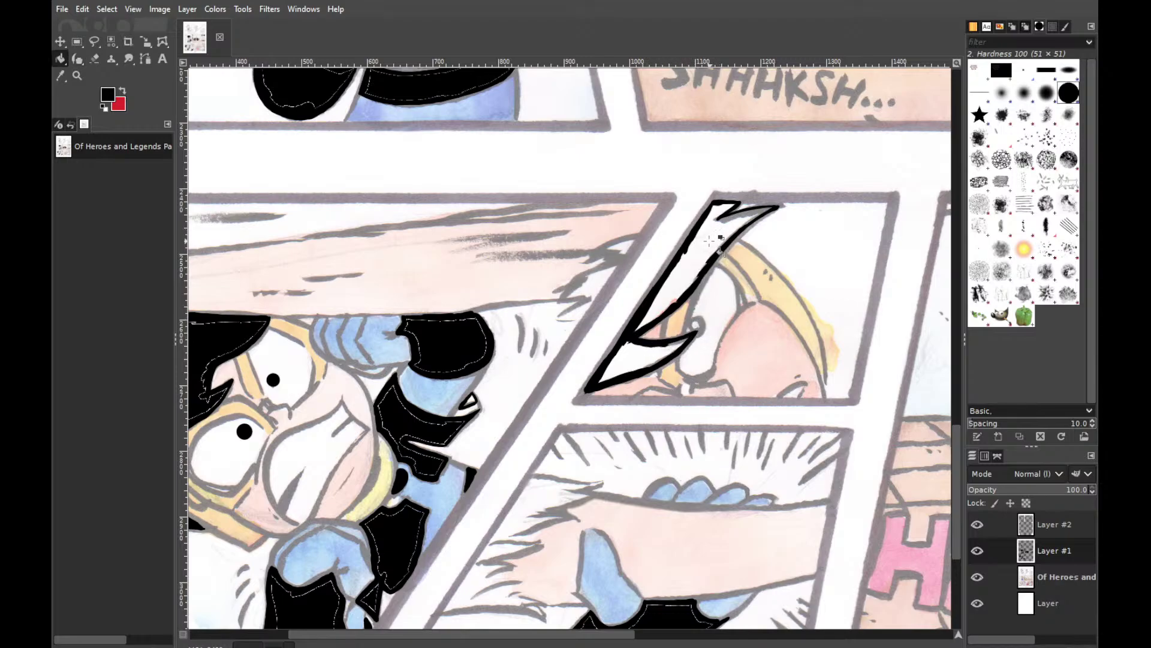
{"action": "left_click", "coordinate": [703, 242]}
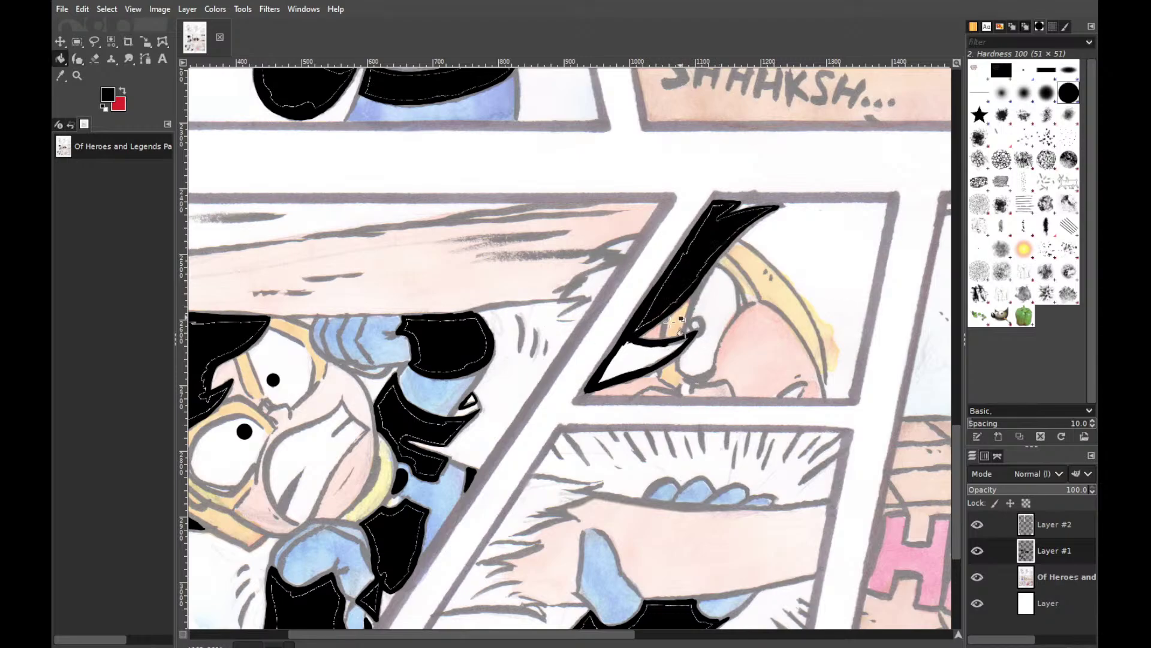
{"action": "left_click", "coordinate": [637, 359]}
{"action": "key", "text": "p"}
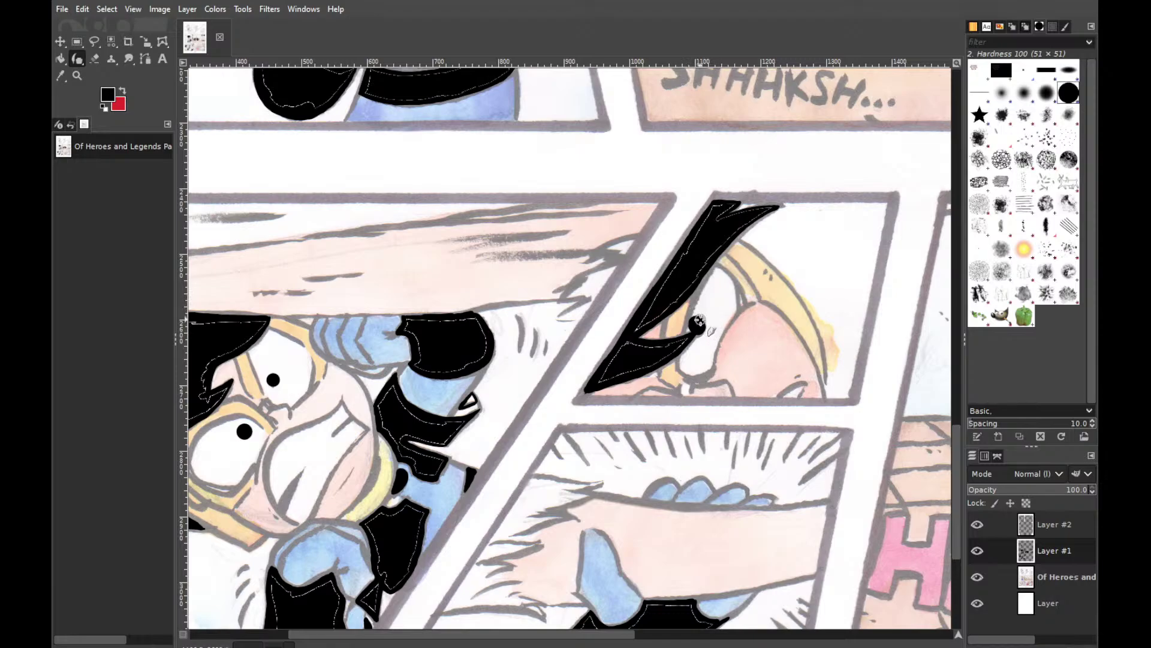
{"action": "mouse_move", "coordinate": [827, 234]}
{"action": "left_mouse_down"}
{"action": "mouse_move", "coordinate": [859, 274]}
{"action": "mouse_move", "coordinate": [865, 237]}
{"action": "mouse_move", "coordinate": [852, 217]}
{"action": "mouse_move", "coordinate": [865, 216]}
{"action": "mouse_move", "coordinate": [830, 207]}
{"action": "mouse_move", "coordinate": [841, 202]}
{"action": "mouse_move", "coordinate": [839, 213]}
{"action": "left_mouse_up"}
{"action": "mouse_move", "coordinate": [790, 243]}
{"action": "left_mouse_down"}
{"action": "mouse_move", "coordinate": [800, 213]}
{"action": "mouse_move", "coordinate": [811, 243]}
{"action": "mouse_move", "coordinate": [783, 263]}
{"action": "mouse_move", "coordinate": [809, 280]}
{"action": "left_mouse_up"}
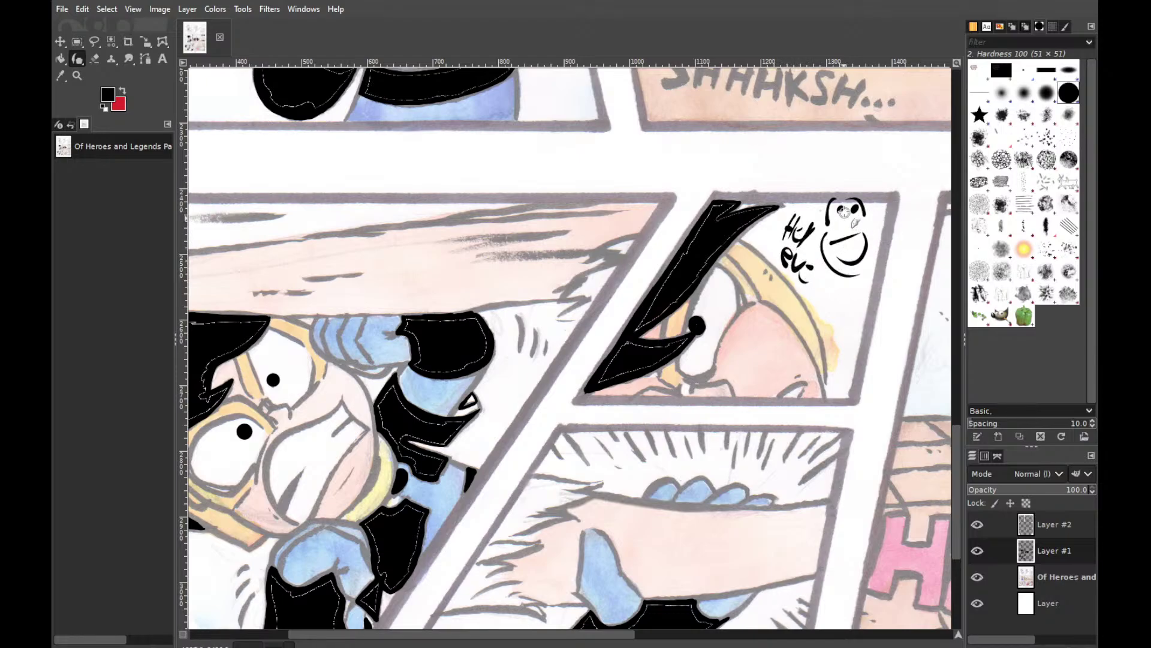
{"action": "key", "text": "ctrl+z"}
{"action": "key", "text": "ctrl+z"}
{"action": "key", "text": "ctrl+z"}
{"action": "key", "text": "ctrl+z"}
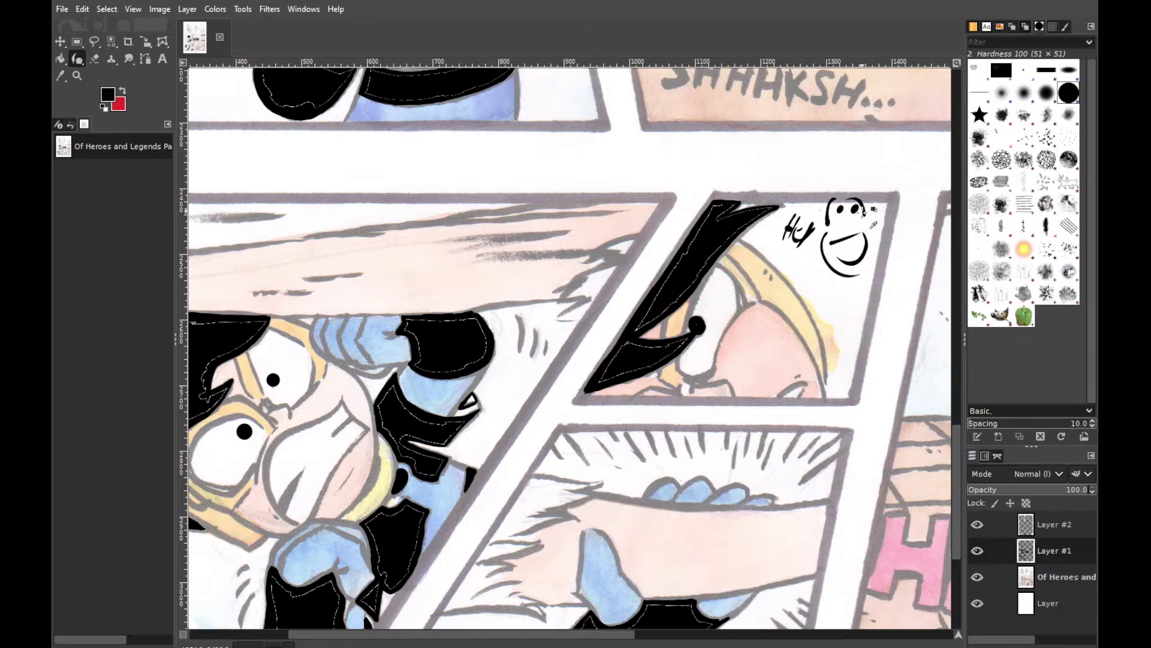
{"action": "key", "text": "ctrl+z"}
{"action": "key", "text": "ctrl+z"}
{"action": "key", "text": "ctrl+z"}
{"action": "key", "text": "ctrl+z"}
{"action": "key", "text": "ctrl+z"}
{"action": "key", "text": "ctrl+z"}
{"action": "key", "text": "ctrl+z"}
{"action": "key", "text": "ctrl+z"}
{"action": "key", "text": "ctrl+z"}
{"action": "key", "text": "ctrl+z"}
{"action": "key", "text": "ctrl+z"}
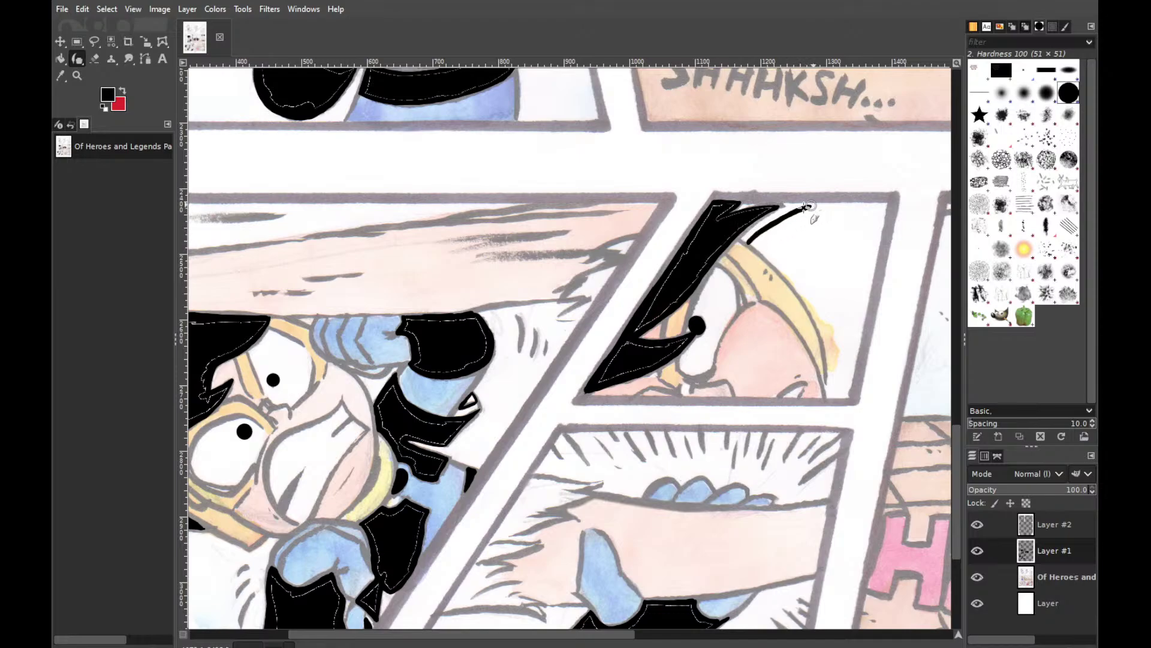
{"action": "key", "text": "ctrl+z"}
{"action": "mouse_move", "coordinate": [748, 241]}
{"action": "left_mouse_down"}
{"action": "mouse_move", "coordinate": [804, 206]}
{"action": "mouse_move", "coordinate": [775, 219]}
{"action": "left_mouse_up"}
{"action": "key", "text": "ctrl+z"}
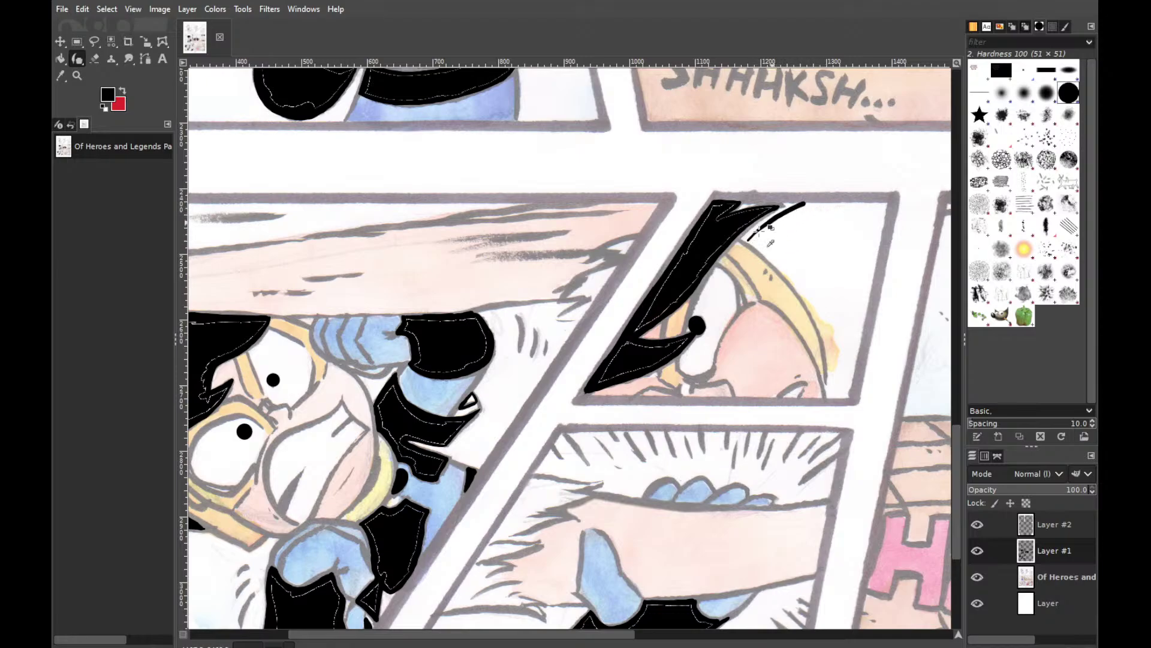
{"action": "key", "text": "ctrl+z"}
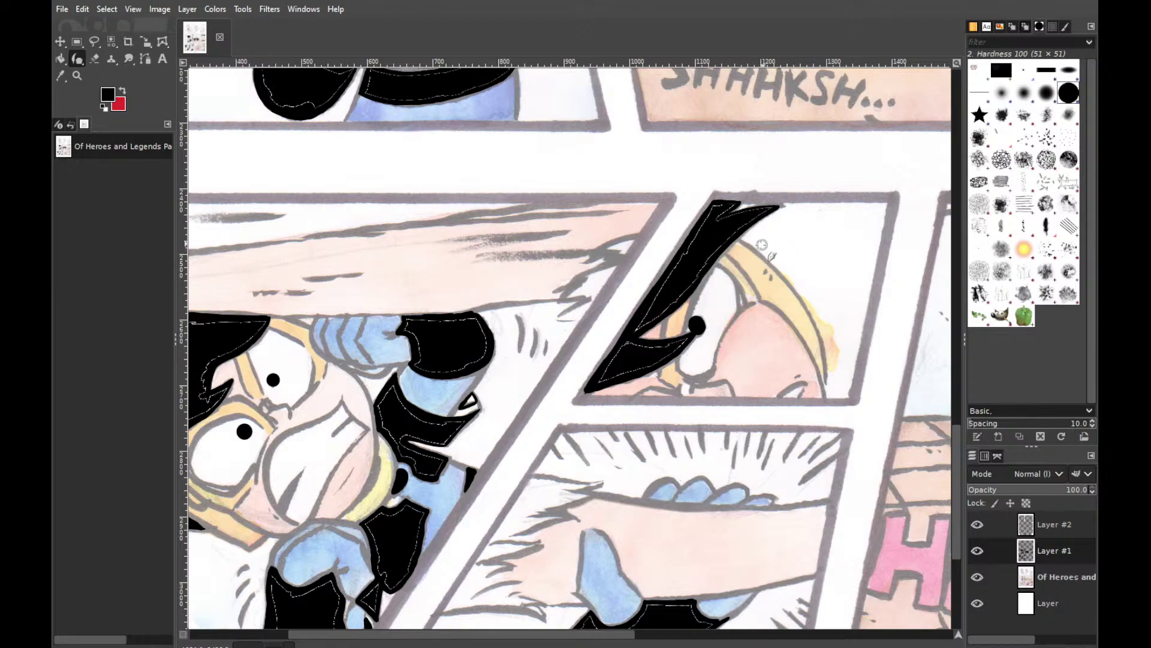
Ink the curved hair edge from the top of the goggle strap up to the panel's upper border
{"action": "left_click_drag", "start_coordinate": [786, 214], "coordinate": [810, 206]}
{"action": "left_click_drag", "start_coordinate": [784, 215], "coordinate": [805, 204]}
{"action": "mouse_move", "coordinate": [766, 227]}
{"action": "left_mouse_down"}
{"action": "mouse_move", "coordinate": [789, 211]}
{"action": "mouse_move", "coordinate": [765, 225]}
{"action": "left_mouse_up"}
{"action": "left_click_drag", "start_coordinate": [750, 239], "coordinate": [806, 202]}
{"action": "left_click_drag", "start_coordinate": [750, 239], "coordinate": [796, 204]}
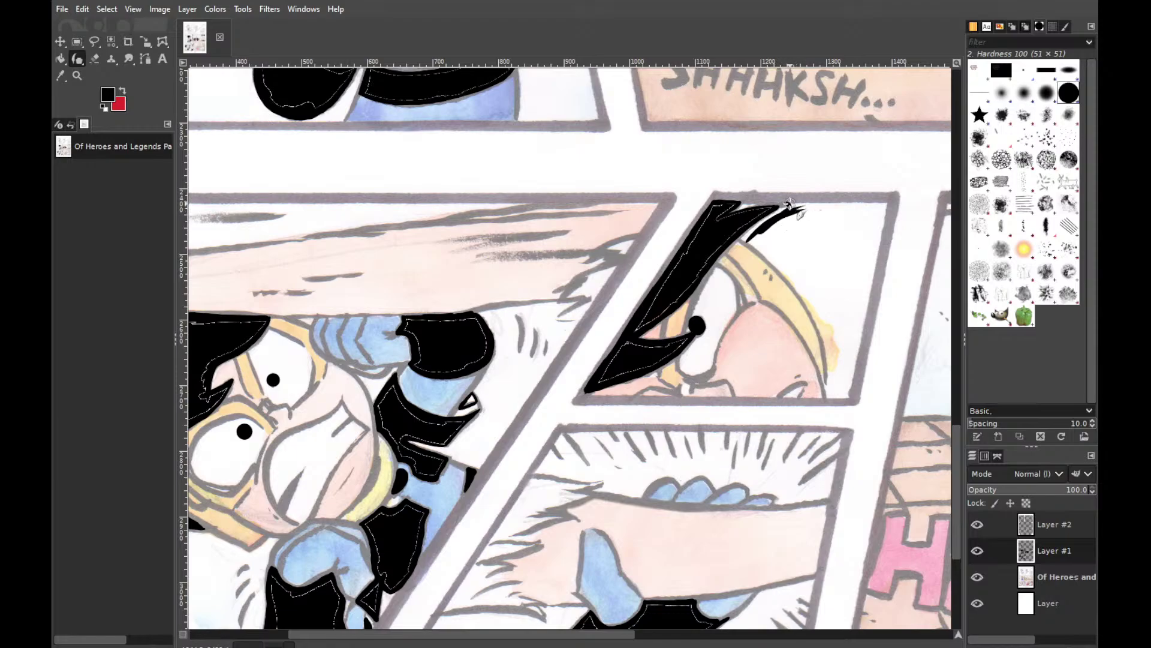
Ink the edge of the remaining hair area along the panel's upper border and down its slanted side border
{"action": "mouse_move", "coordinate": [789, 204]}
{"action": "left_mouse_down"}
{"action": "mouse_move", "coordinate": [884, 201]}
{"action": "mouse_move", "coordinate": [865, 199]}
{"action": "mouse_move", "coordinate": [887, 204]}
{"action": "mouse_move", "coordinate": [873, 250]}
{"action": "left_mouse_up"}
{"action": "key", "text": "ctrl+z"}
{"action": "left_click_drag", "start_coordinate": [889, 203], "coordinate": [872, 270]}
{"action": "mouse_move", "coordinate": [881, 233]}
{"action": "left_mouse_down"}
{"action": "mouse_move", "coordinate": [855, 397]}
{"action": "mouse_move", "coordinate": [834, 387]}
{"action": "left_mouse_up"}
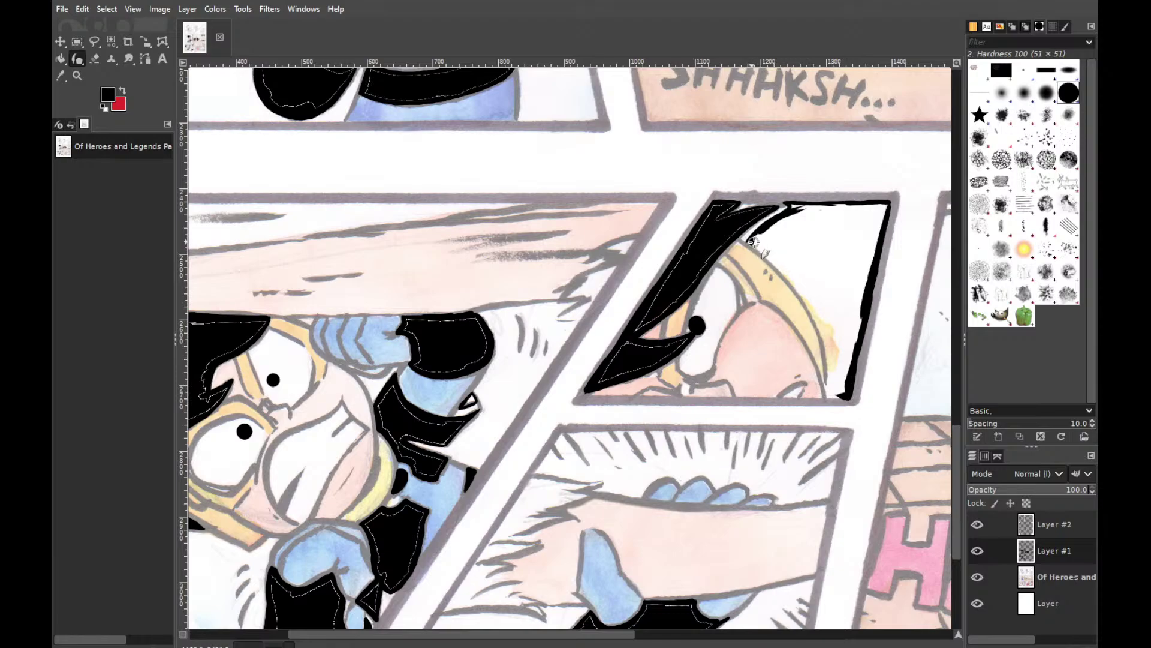
Ink the hair edge along the outside of the goggle strap and close it at the panel's lower corner
{"action": "left_click_drag", "start_coordinate": [754, 244], "coordinate": [780, 264]}
{"action": "left_click_drag", "start_coordinate": [767, 253], "coordinate": [776, 258]}
{"action": "left_click_drag", "start_coordinate": [777, 262], "coordinate": [810, 303]}
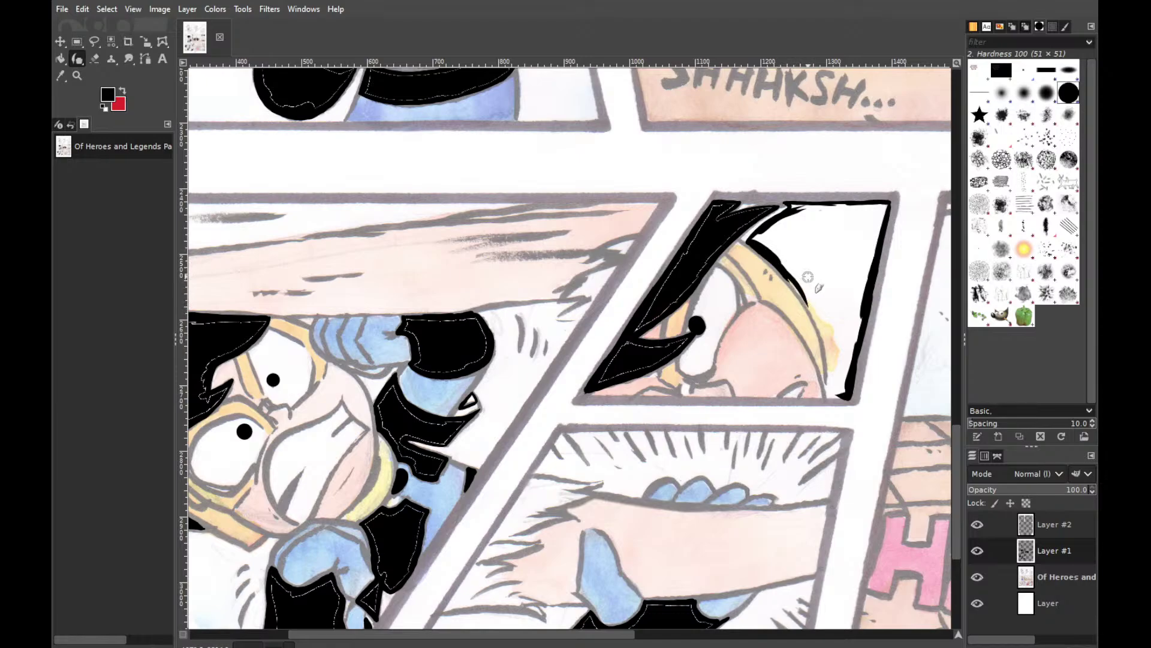
{"action": "left_click_drag", "start_coordinate": [808, 303], "coordinate": [823, 327]}
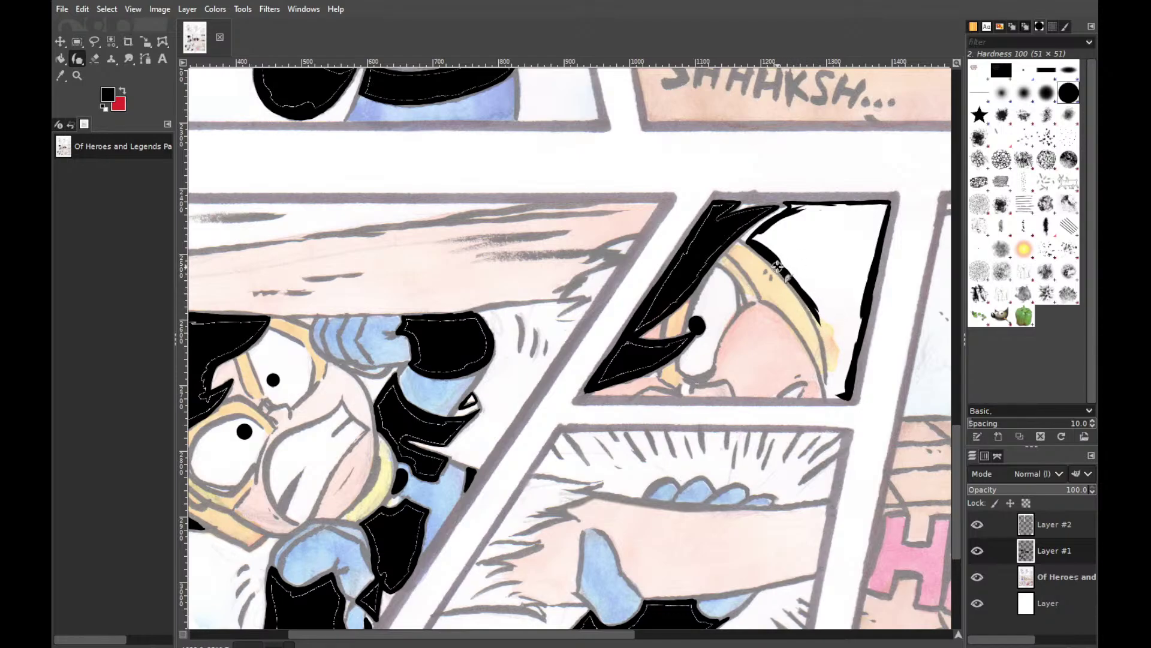
{"action": "mouse_move", "coordinate": [777, 265]}
{"action": "left_mouse_down"}
{"action": "mouse_move", "coordinate": [830, 349]}
{"action": "mouse_move", "coordinate": [812, 309]}
{"action": "mouse_move", "coordinate": [828, 367]}
{"action": "mouse_move", "coordinate": [815, 296]}
{"action": "mouse_move", "coordinate": [825, 367]}
{"action": "left_mouse_up"}
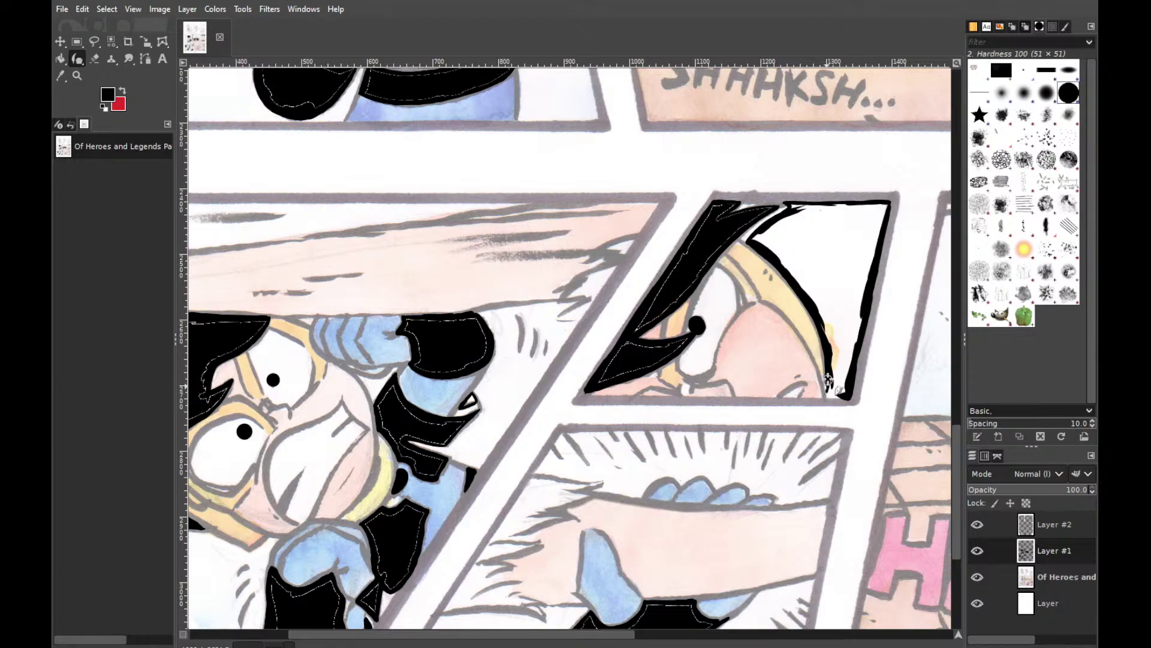
{"action": "mouse_move", "coordinate": [830, 387]}
{"action": "left_mouse_down"}
{"action": "mouse_move", "coordinate": [850, 393]}
{"action": "mouse_move", "coordinate": [839, 400]}
{"action": "mouse_move", "coordinate": [854, 394]}
{"action": "left_mouse_up"}
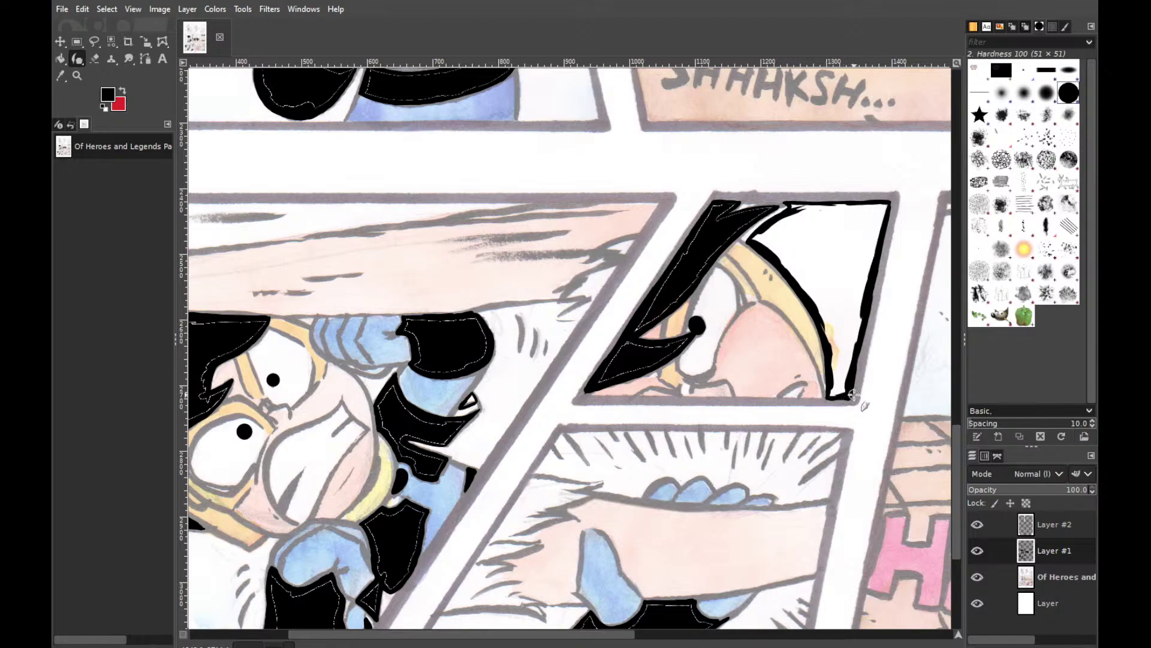
Fill the closed area between the goggle strap and the panel border with black
{"action": "key", "text": "shift+b"}
{"action": "left_click", "coordinate": [852, 265]}
{"action": "key", "text": "shift+e"}
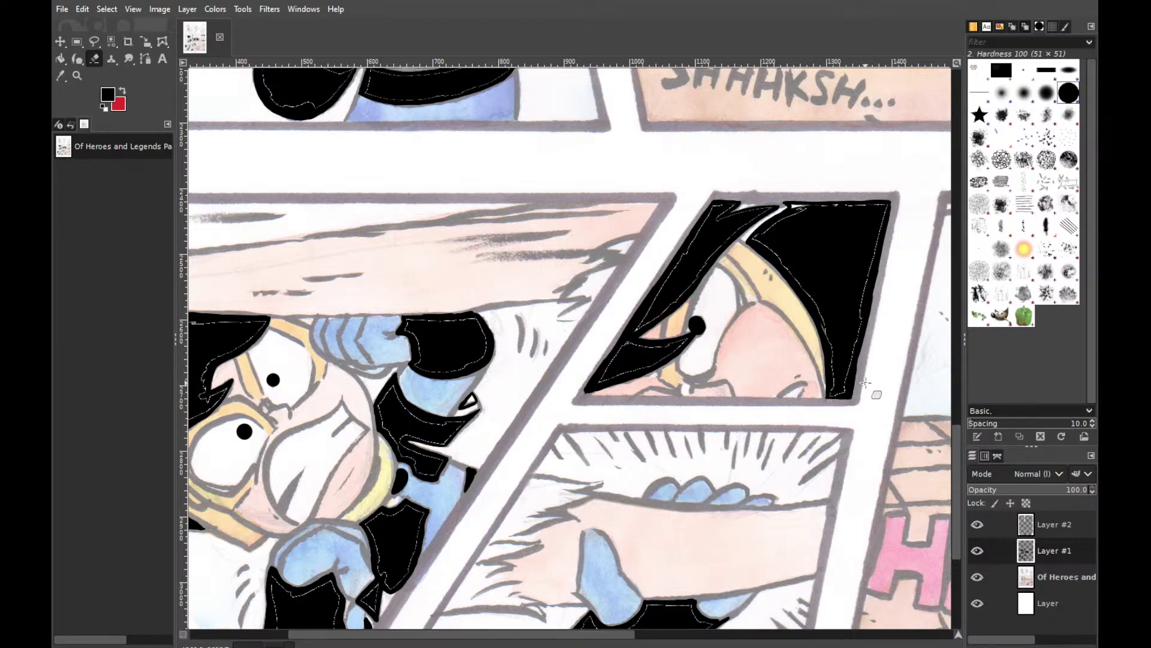
{"action": "key", "text": "p"}
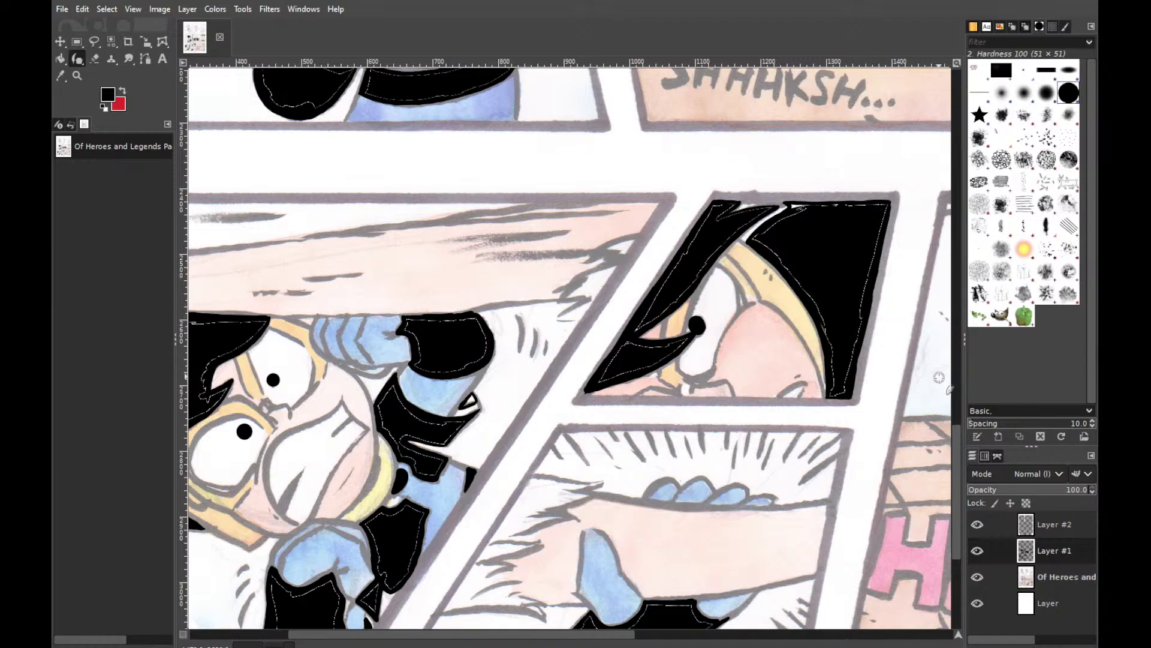
In the HYAH! panel, ink the zigzag hair strands across the goggle lens on the shouting character's head
{"action": "mouse_move", "coordinate": [954, 487]}
{"action": "left_mouse_down"}
{"action": "mouse_move", "coordinate": [957, 541]}
{"action": "mouse_move", "coordinate": [957, 508]}
{"action": "left_mouse_up"}
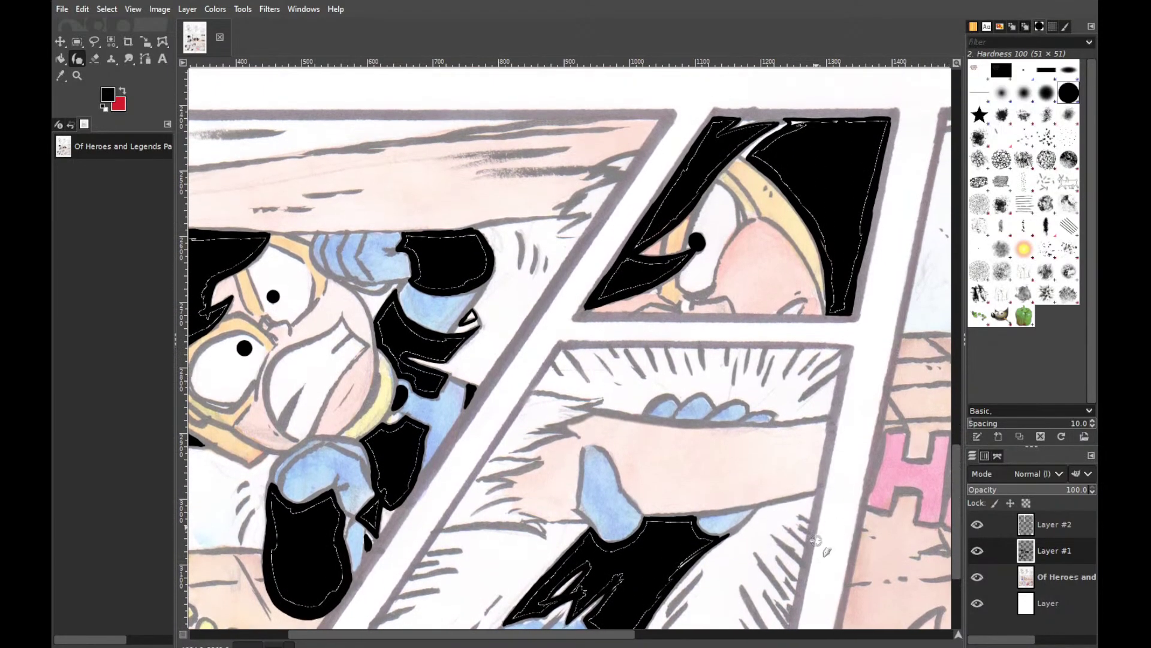
{"action": "left_click_drag", "start_coordinate": [606, 639], "coordinate": [819, 639]}
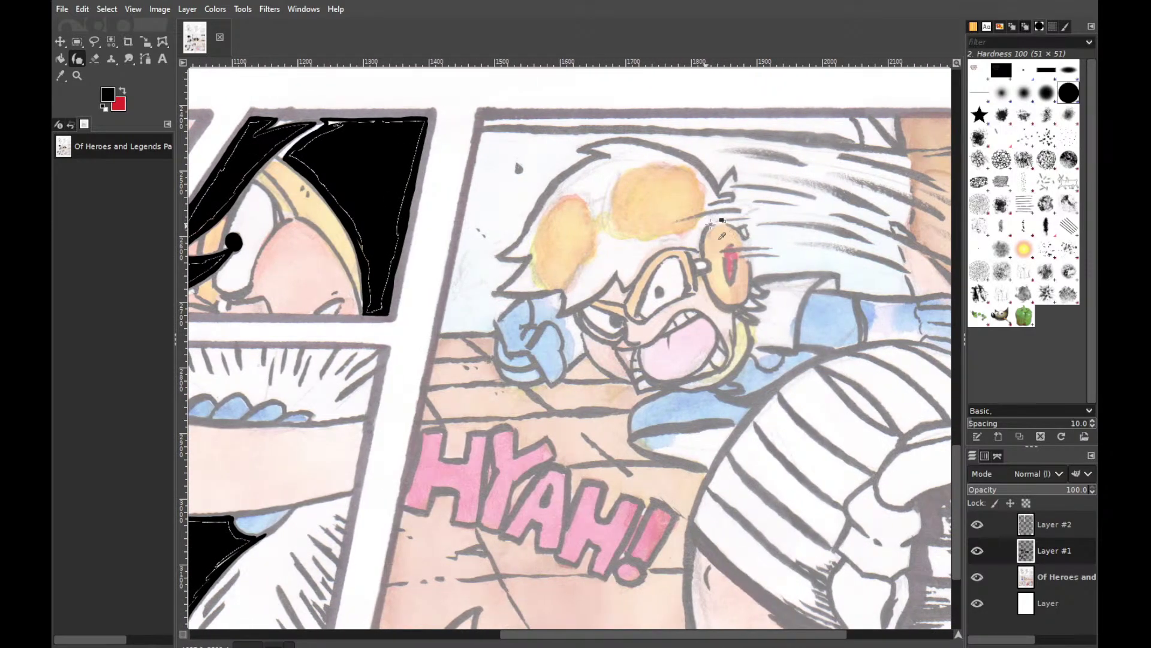
{"action": "key", "text": "ctrl+z"}
{"action": "mouse_move", "coordinate": [712, 225]}
{"action": "left_mouse_down"}
{"action": "mouse_move", "coordinate": [635, 233]}
{"action": "mouse_move", "coordinate": [697, 204]}
{"action": "mouse_move", "coordinate": [637, 234]}
{"action": "left_mouse_up"}
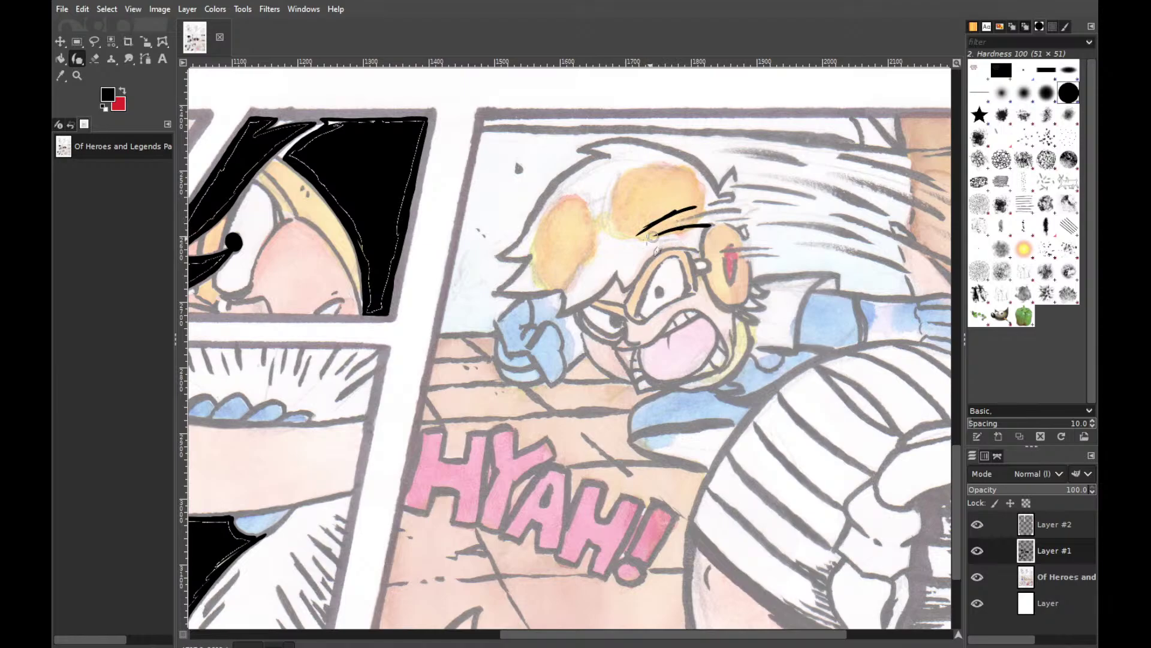
{"action": "left_click_drag", "start_coordinate": [699, 227], "coordinate": [628, 241]}
{"action": "key", "text": "ctrl+z"}
{"action": "mouse_move", "coordinate": [692, 226]}
{"action": "left_mouse_down"}
{"action": "mouse_move", "coordinate": [636, 237]}
{"action": "mouse_move", "coordinate": [691, 218]}
{"action": "mouse_move", "coordinate": [649, 226]}
{"action": "mouse_move", "coordinate": [676, 211]}
{"action": "left_mouse_up"}
{"action": "key", "text": "ctrl+z"}
{"action": "mouse_move", "coordinate": [637, 237]}
{"action": "left_mouse_down"}
{"action": "mouse_move", "coordinate": [713, 194]}
{"action": "mouse_move", "coordinate": [677, 202]}
{"action": "mouse_move", "coordinate": [714, 202]}
{"action": "mouse_move", "coordinate": [675, 206]}
{"action": "mouse_move", "coordinate": [702, 193]}
{"action": "mouse_move", "coordinate": [667, 208]}
{"action": "left_mouse_up"}
{"action": "key", "text": "ctrl+z"}
{"action": "key", "text": "ctrl+z"}
{"action": "key", "text": "ctrl+z"}
{"action": "key", "text": "ctrl+z"}
{"action": "key", "text": "ctrl+z"}
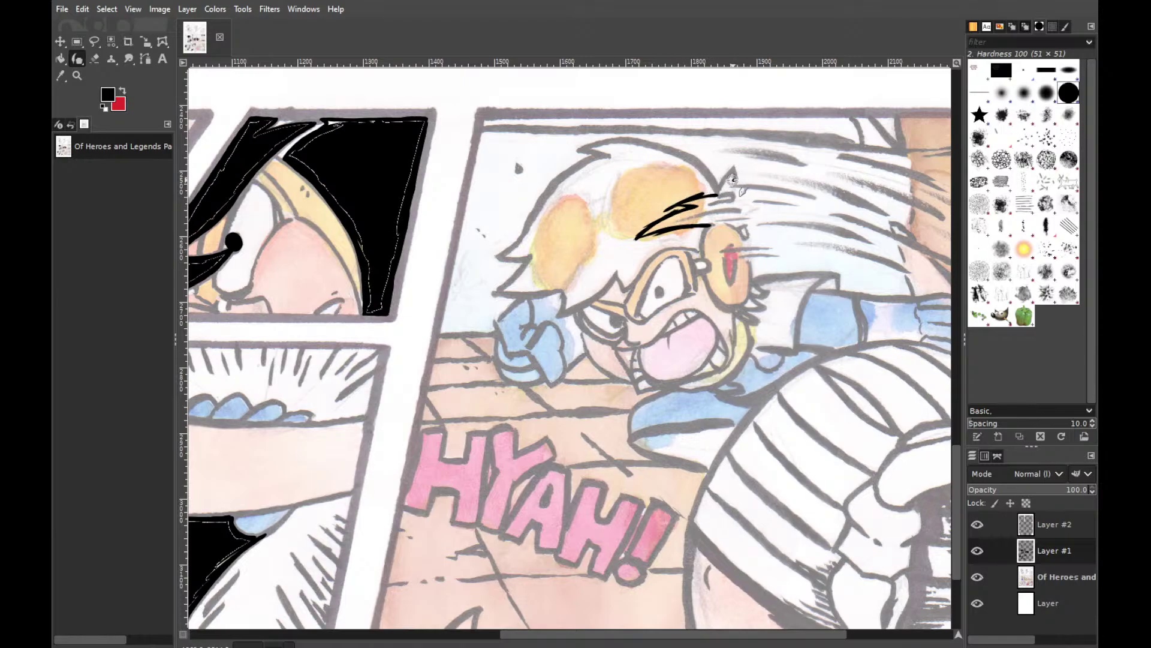
{"action": "key", "text": "ctrl+z"}
{"action": "left_click_drag", "start_coordinate": [716, 193], "coordinate": [691, 158]}
{"action": "key", "text": "ctrl+z"}
{"action": "mouse_move", "coordinate": [591, 147]}
{"action": "left_mouse_down"}
{"action": "mouse_move", "coordinate": [659, 148]}
{"action": "mouse_move", "coordinate": [710, 180]}
{"action": "mouse_move", "coordinate": [653, 146]}
{"action": "left_mouse_up"}
{"action": "key", "text": "ctrl+z"}
{"action": "mouse_move", "coordinate": [580, 149]}
{"action": "left_mouse_down"}
{"action": "mouse_move", "coordinate": [644, 144]}
{"action": "mouse_move", "coordinate": [663, 154]}
{"action": "left_mouse_up"}
{"action": "key", "text": "ctrl+z"}
{"action": "left_click_drag", "start_coordinate": [577, 150], "coordinate": [675, 157]}
{"action": "key", "text": "ctrl+z"}
{"action": "key", "text": "ctrl+z"}
{"action": "mouse_move", "coordinate": [594, 147]}
{"action": "left_mouse_down"}
{"action": "mouse_move", "coordinate": [645, 145]}
{"action": "mouse_move", "coordinate": [723, 192]}
{"action": "mouse_move", "coordinate": [668, 145]}
{"action": "left_mouse_up"}
{"action": "key", "text": "ctrl+z"}
{"action": "key", "text": "ctrl+z"}
{"action": "key", "text": "ctrl+z"}
{"action": "mouse_move", "coordinate": [581, 148]}
{"action": "left_mouse_down"}
{"action": "mouse_move", "coordinate": [657, 147]}
{"action": "mouse_move", "coordinate": [722, 193]}
{"action": "left_mouse_up"}
{"action": "key", "text": "ctrl+z"}
{"action": "key", "text": "ctrl+z"}
{"action": "mouse_move", "coordinate": [582, 150]}
{"action": "left_mouse_down"}
{"action": "mouse_move", "coordinate": [658, 145]}
{"action": "mouse_move", "coordinate": [724, 179]}
{"action": "left_mouse_up"}
{"action": "key", "text": "ctrl+z"}
Ink the crown of the hair as a thick curve from the front tip to the small tuft behind
{"action": "left_click_drag", "start_coordinate": [590, 146], "coordinate": [684, 159]}
{"action": "left_click_drag", "start_coordinate": [699, 168], "coordinate": [668, 149]}
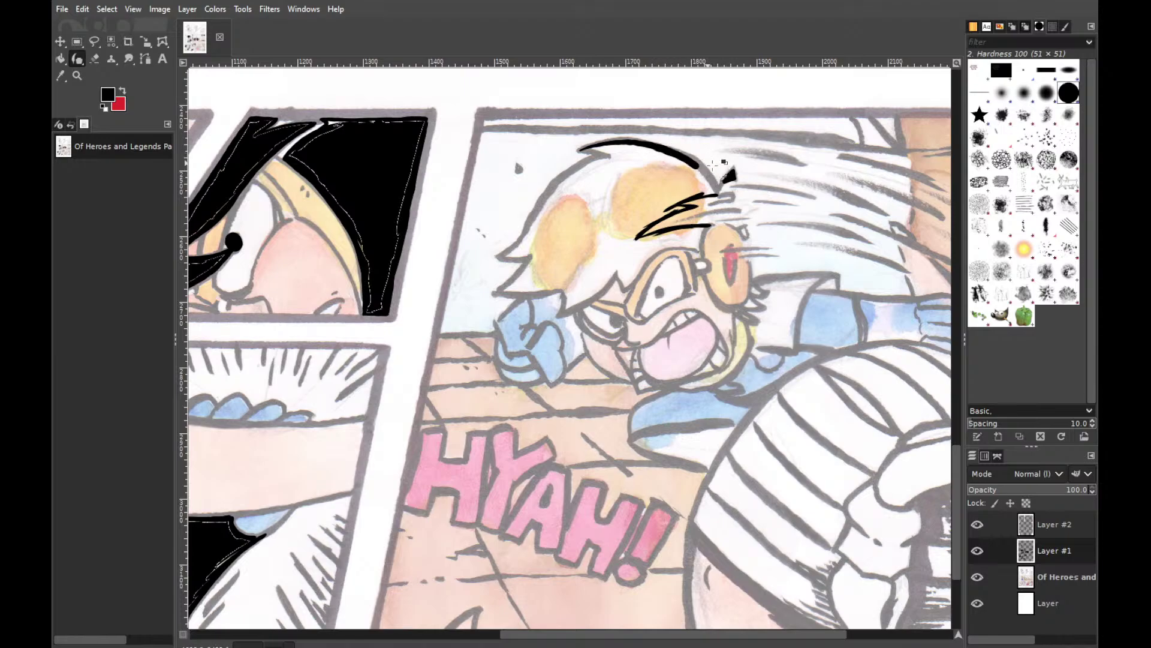
{"action": "mouse_move", "coordinate": [712, 164]}
{"action": "left_mouse_down"}
{"action": "mouse_move", "coordinate": [724, 195]}
{"action": "mouse_move", "coordinate": [701, 170]}
{"action": "left_mouse_up"}
{"action": "left_click_drag", "start_coordinate": [705, 170], "coordinate": [721, 188]}
{"action": "left_click_drag", "start_coordinate": [722, 188], "coordinate": [698, 163]}
Ink the notch under the crown's front tip and the hair's rounded outer edge beside the goggle lens
{"action": "left_click_drag", "start_coordinate": [581, 149], "coordinate": [613, 154]}
{"action": "mouse_move", "coordinate": [613, 153]}
{"action": "left_mouse_down"}
{"action": "mouse_move", "coordinate": [561, 182]}
{"action": "mouse_move", "coordinate": [583, 163]}
{"action": "mouse_move", "coordinate": [545, 209]}
{"action": "left_mouse_up"}
{"action": "key", "text": "ctrl+z"}
{"action": "mouse_move", "coordinate": [504, 256]}
{"action": "left_mouse_down"}
{"action": "mouse_move", "coordinate": [547, 195]}
{"action": "mouse_move", "coordinate": [591, 163]}
{"action": "left_mouse_up"}
{"action": "key", "text": "ctrl+z"}
{"action": "key", "text": "ctrl+z"}
{"action": "key", "text": "ctrl+z"}
{"action": "left_click_drag", "start_coordinate": [543, 197], "coordinate": [564, 177]}
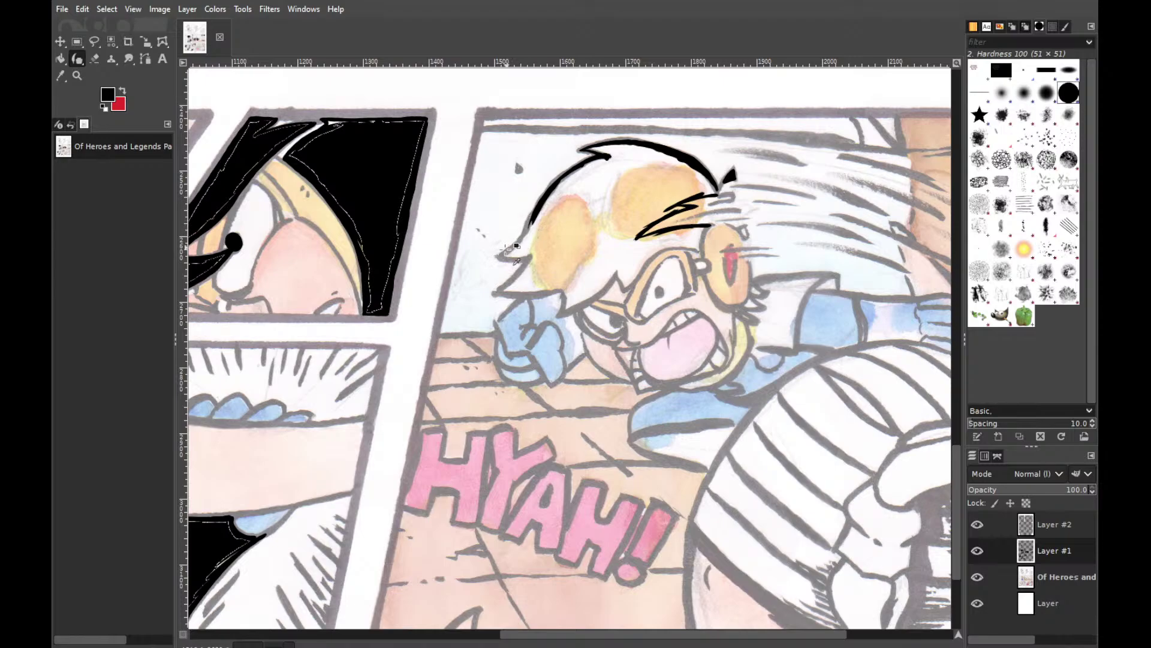
Ink the upper pointed hair tip on the side of the head above the raised glove
{"action": "left_click_drag", "start_coordinate": [499, 256], "coordinate": [539, 207]}
{"action": "left_click_drag", "start_coordinate": [501, 257], "coordinate": [538, 205]}
{"action": "mouse_move", "coordinate": [501, 257]}
{"action": "left_mouse_down"}
{"action": "mouse_move", "coordinate": [565, 179]}
{"action": "mouse_move", "coordinate": [534, 211]}
{"action": "left_mouse_up"}
{"action": "mouse_move", "coordinate": [539, 219]}
{"action": "left_mouse_down"}
{"action": "mouse_move", "coordinate": [504, 255]}
{"action": "mouse_move", "coordinate": [538, 248]}
{"action": "left_mouse_up"}
Ink the slanted upper edge of the lower hair tip just above the raised glove
{"action": "left_click_drag", "start_coordinate": [493, 293], "coordinate": [533, 256]}
{"action": "key", "text": "ctrl+z"}
{"action": "left_click_drag", "start_coordinate": [495, 292], "coordinate": [533, 256]}
{"action": "key", "text": "ctrl+z"}
{"action": "left_click_drag", "start_coordinate": [494, 292], "coordinate": [533, 256]}
{"action": "key", "text": "ctrl+z"}
{"action": "left_click_drag", "start_coordinate": [493, 293], "coordinate": [533, 256]}
{"action": "left_click_drag", "start_coordinate": [500, 293], "coordinate": [542, 293]}
{"action": "key", "text": "ctrl+z"}
Ink the hairline above the open eye and the small pointed fringe tip between the eyes
{"action": "left_click_drag", "start_coordinate": [707, 226], "coordinate": [704, 231]}
{"action": "key", "text": "ctrl+z"}
{"action": "left_click_drag", "start_coordinate": [692, 246], "coordinate": [655, 243]}
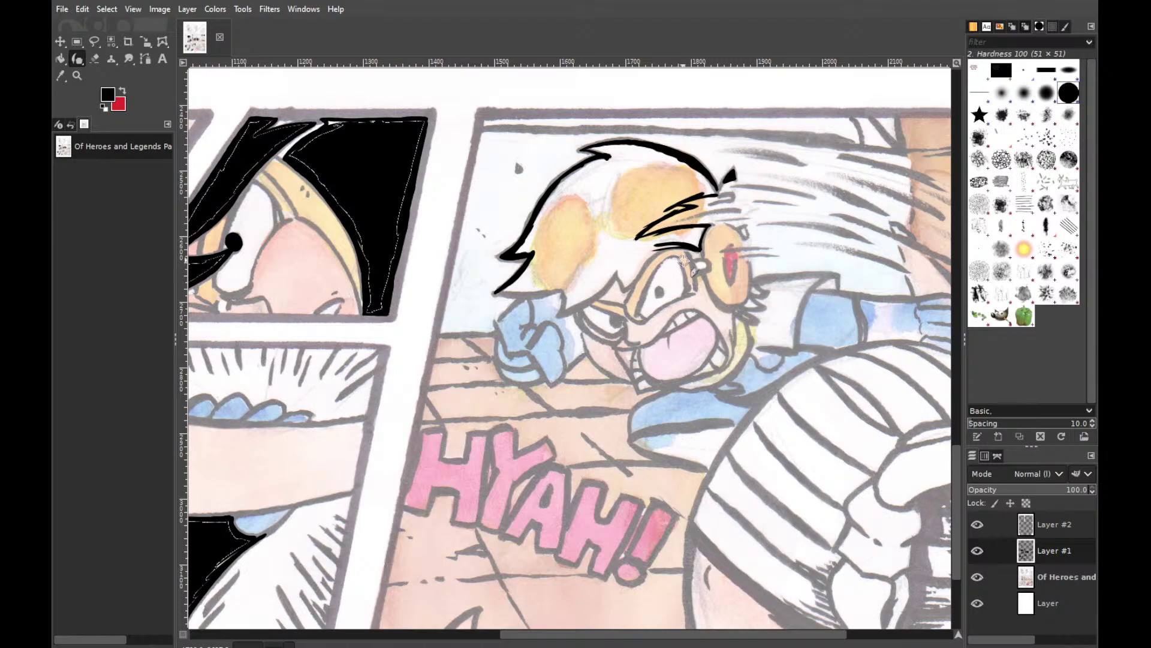
{"action": "mouse_move", "coordinate": [695, 244]}
{"action": "left_mouse_down"}
{"action": "mouse_move", "coordinate": [631, 259]}
{"action": "mouse_move", "coordinate": [689, 244]}
{"action": "mouse_move", "coordinate": [647, 256]}
{"action": "mouse_move", "coordinate": [683, 245]}
{"action": "mouse_move", "coordinate": [631, 279]}
{"action": "mouse_move", "coordinate": [670, 241]}
{"action": "mouse_move", "coordinate": [637, 270]}
{"action": "left_mouse_up"}
{"action": "left_click_drag", "start_coordinate": [616, 269], "coordinate": [624, 290]}
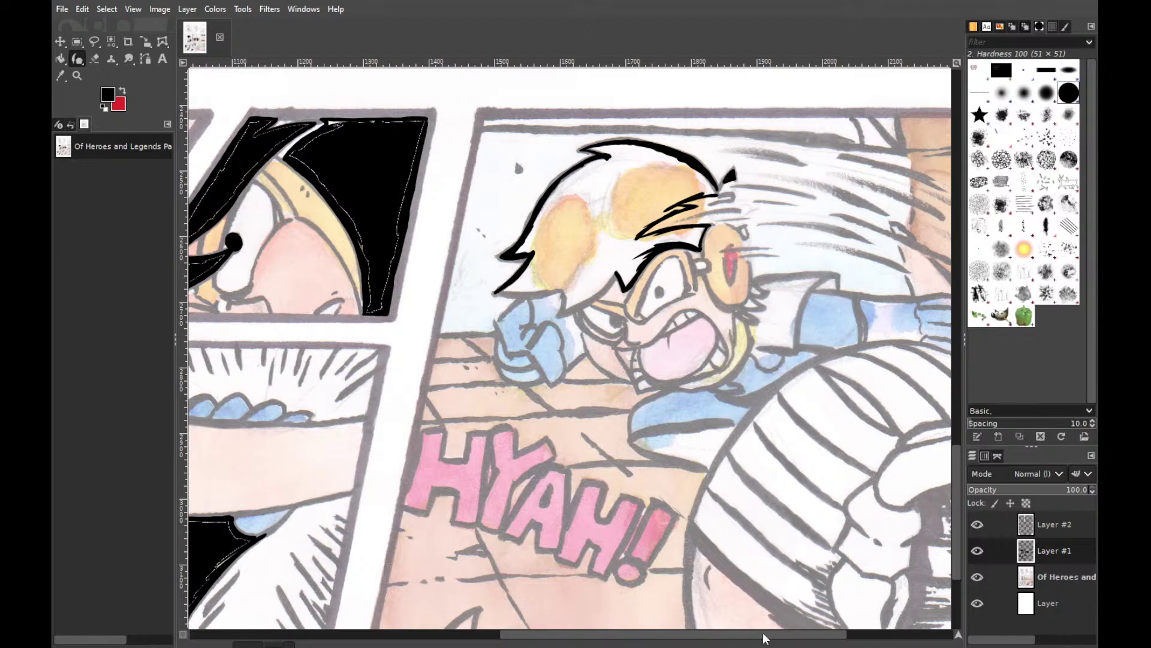
Ink the long fringe tip beside the glove and join it to the lower side hair tip
{"action": "key", "text": "r"}
{"action": "key", "text": "p"}
{"action": "left_click_drag", "start_coordinate": [563, 316], "coordinate": [627, 268]}
{"action": "key", "text": "ctrl+z"}
{"action": "mouse_move", "coordinate": [563, 315]}
{"action": "left_mouse_down"}
{"action": "mouse_move", "coordinate": [623, 269]}
{"action": "mouse_move", "coordinate": [562, 314]}
{"action": "mouse_move", "coordinate": [613, 277]}
{"action": "left_mouse_up"}
{"action": "key", "text": "ctrl+z"}
{"action": "key", "text": "ctrl+z"}
{"action": "key", "text": "ctrl+z"}
{"action": "left_click_drag", "start_coordinate": [561, 289], "coordinate": [564, 312]}
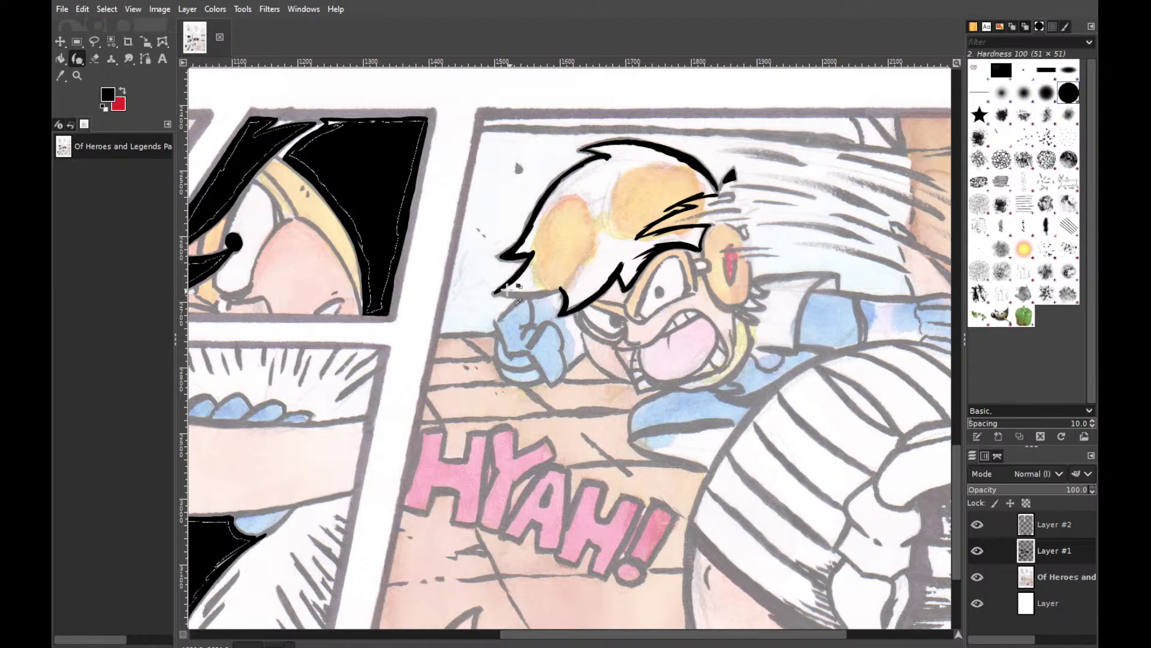
{"action": "left_click_drag", "start_coordinate": [495, 294], "coordinate": [557, 289]}
Try to fill the outlined hair with black
{"action": "key", "text": "p"}
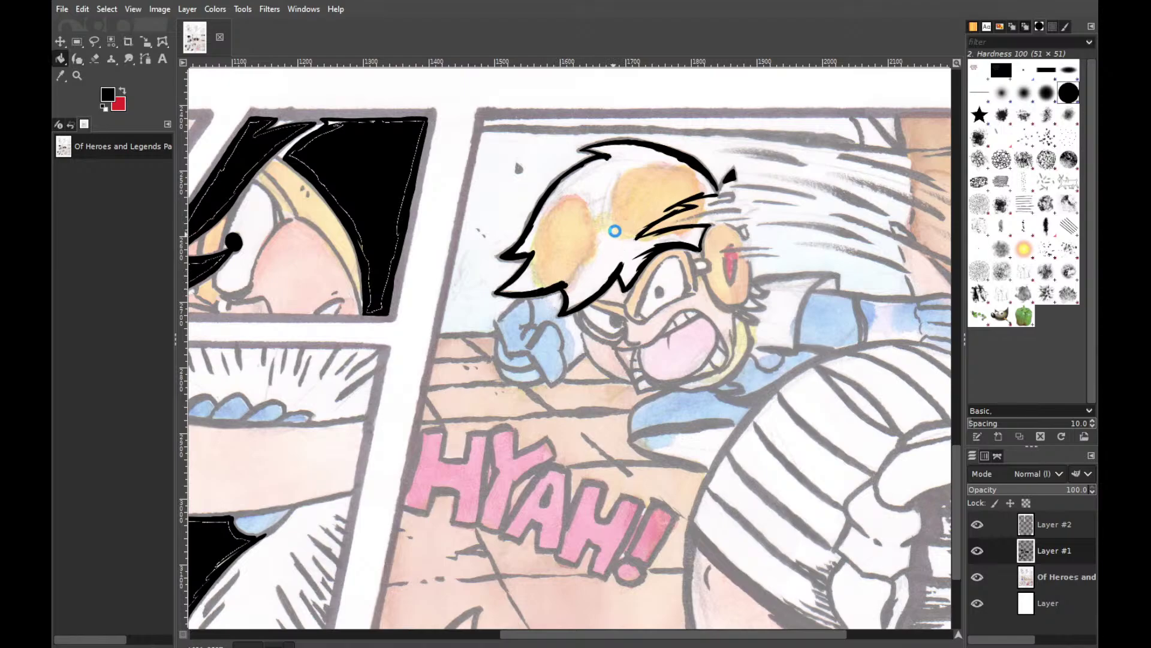
{"action": "left_click", "coordinate": [617, 228]}
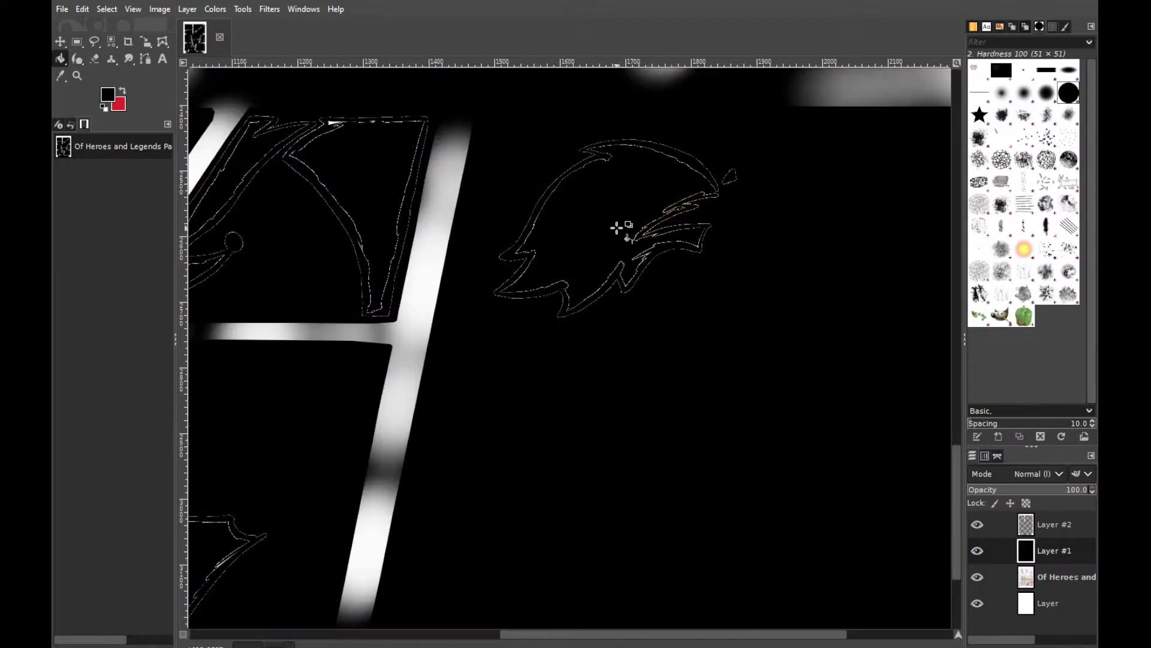
{"action": "key", "text": "ctrl+z"}
Ink the upper hair spikes behind the shouting character's ear
{"action": "key", "text": "p"}
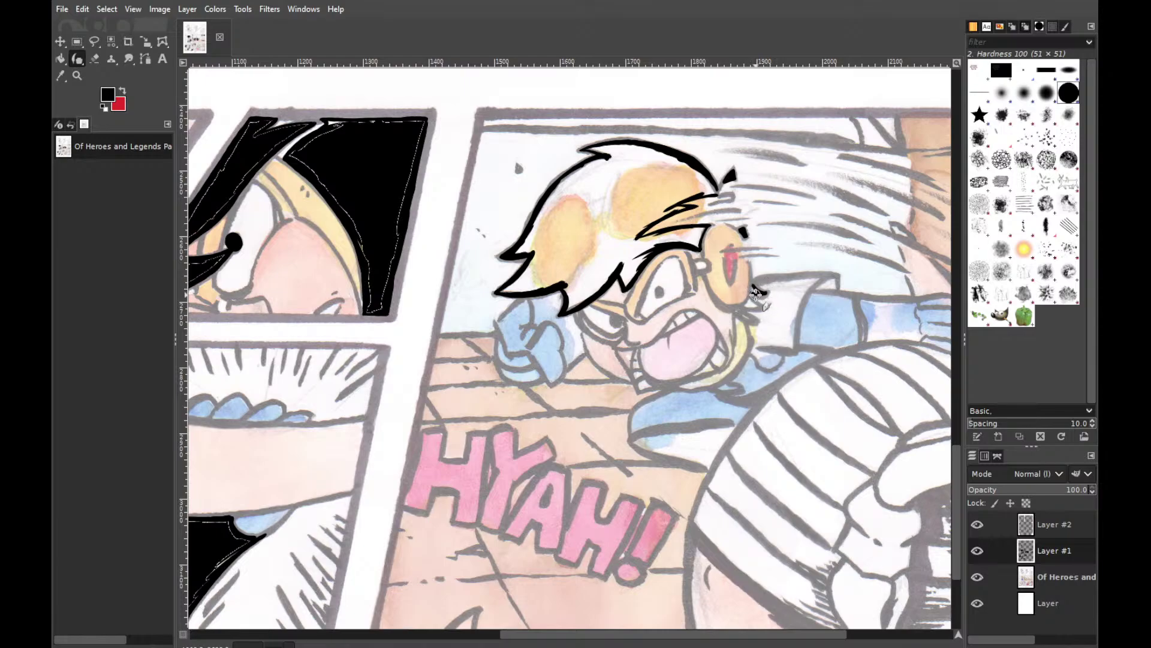
{"action": "left_click_drag", "start_coordinate": [765, 296], "coordinate": [755, 284]}
{"action": "key", "text": "shift+e"}
{"action": "key", "text": "s"}
{"action": "left_click_drag", "start_coordinate": [760, 292], "coordinate": [768, 295]}
{"action": "mouse_move", "coordinate": [751, 296]}
{"action": "left_mouse_down"}
{"action": "mouse_move", "coordinate": [769, 307]}
{"action": "mouse_move", "coordinate": [764, 292]}
{"action": "mouse_move", "coordinate": [758, 309]}
{"action": "left_mouse_up"}
{"action": "left_click_drag", "start_coordinate": [763, 293], "coordinate": [768, 300]}
Ink the lower hair spikes beneath the ear and clean up the ink along the ear
{"action": "left_click_drag", "start_coordinate": [735, 312], "coordinate": [749, 319]}
{"action": "left_click_drag", "start_coordinate": [734, 311], "coordinate": [748, 303]}
{"action": "left_click_drag", "start_coordinate": [734, 309], "coordinate": [748, 299]}
{"action": "left_click_drag", "start_coordinate": [745, 306], "coordinate": [743, 296]}
{"action": "key", "text": "shift+e"}
{"action": "mouse_move", "coordinate": [730, 289]}
{"action": "left_mouse_down"}
{"action": "mouse_move", "coordinate": [714, 283]}
{"action": "mouse_move", "coordinate": [721, 293]}
{"action": "mouse_move", "coordinate": [728, 246]}
{"action": "left_mouse_up"}
Outline the small triangular patch beside the corner of the shouting mouth
{"action": "key", "text": "p"}
{"action": "left_click_drag", "start_coordinate": [623, 359], "coordinate": [626, 356]}
{"action": "left_click_drag", "start_coordinate": [617, 352], "coordinate": [632, 375]}
{"action": "key", "text": "ctrl+z"}
{"action": "key", "text": "ctrl+z"}
Outline the narrow patch between the raised glove and the face and fill it with black
{"action": "left_click_drag", "start_coordinate": [581, 351], "coordinate": [585, 334]}
{"action": "key", "text": "ctrl+z"}
{"action": "left_click_drag", "start_coordinate": [578, 331], "coordinate": [558, 324]}
{"action": "key", "text": "ctrl+z"}
{"action": "mouse_move", "coordinate": [559, 323]}
{"action": "left_mouse_down"}
{"action": "mouse_move", "coordinate": [566, 368]}
{"action": "mouse_move", "coordinate": [577, 360]}
{"action": "left_mouse_up"}
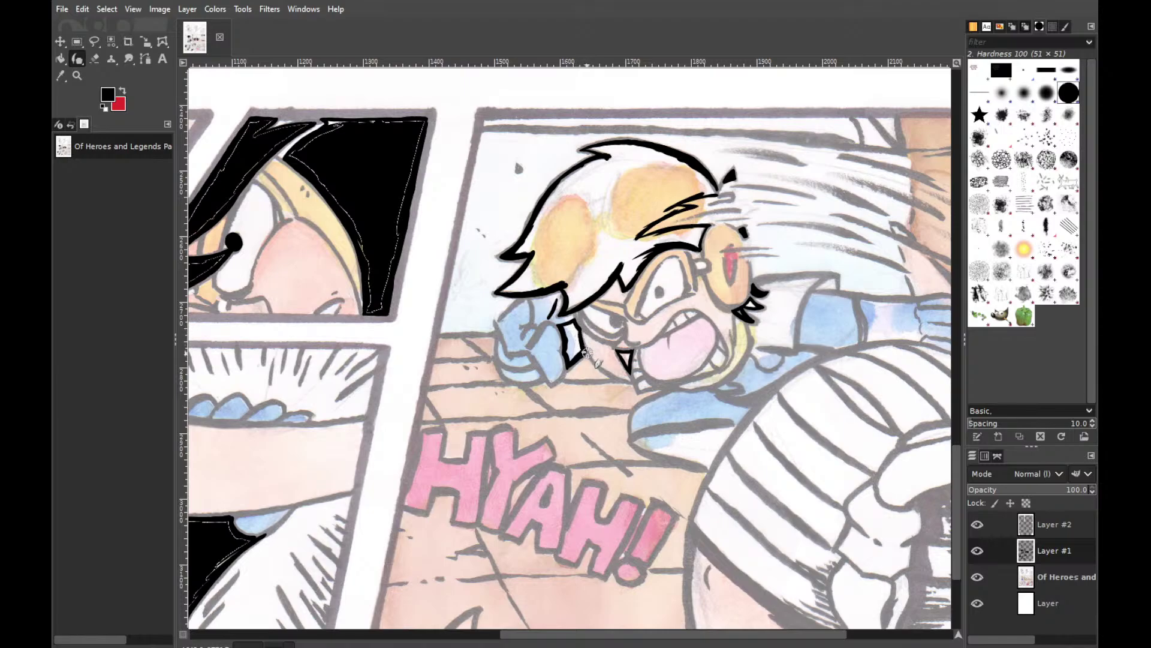
{"action": "key", "text": "shift+b"}
{"action": "left_click", "coordinate": [580, 330]}
Outline the small patch between the glove and the lower hair tips and fill it with black
{"action": "key", "text": "k"}
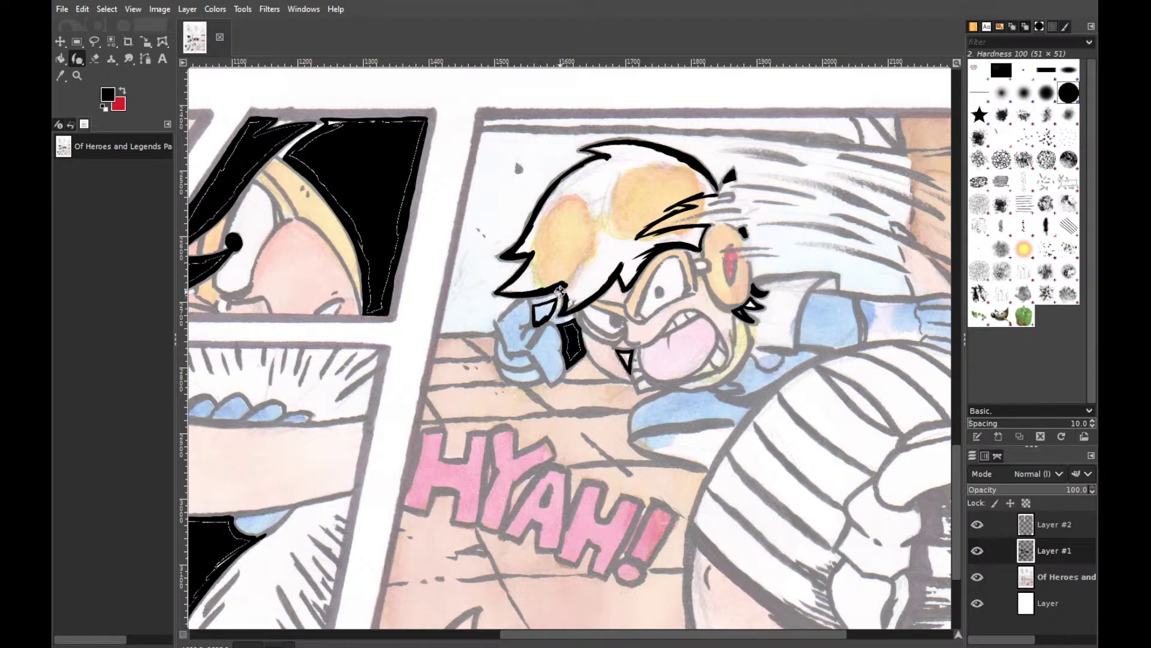
{"action": "key", "text": "shift+b"}
{"action": "left_click", "coordinate": [574, 293]}
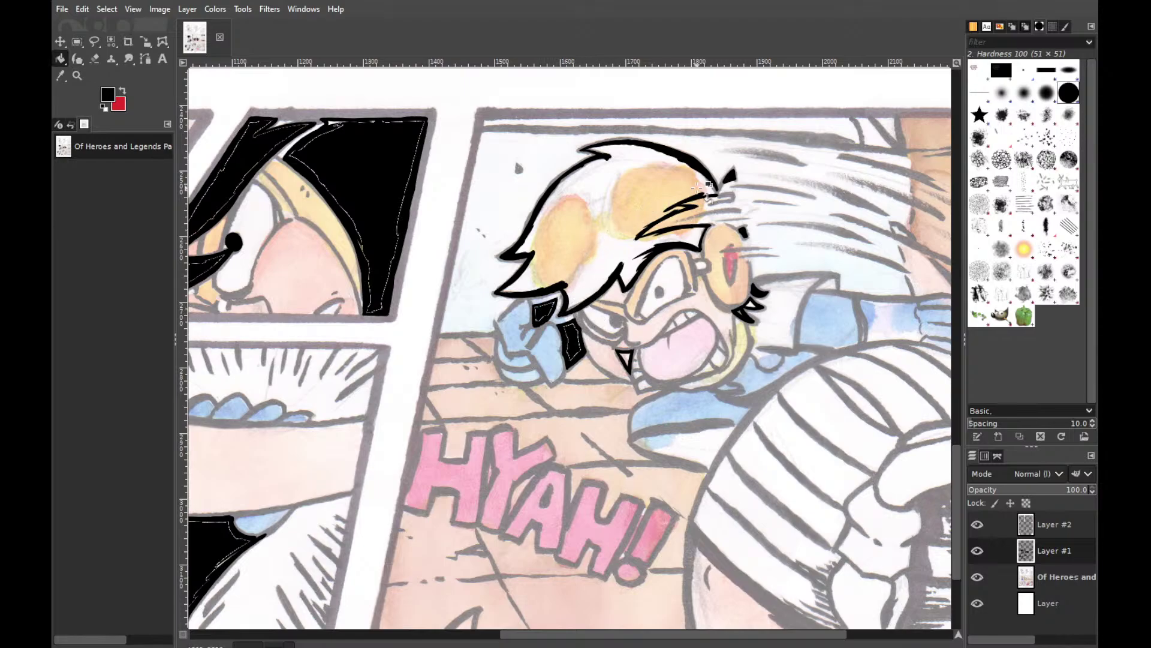
Close the gap at the back of the shouting character's hair outline, and fill the hair and the triangle beside the mouth with black
{"action": "key", "text": "p"}
{"action": "left_click_drag", "start_coordinate": [720, 184], "coordinate": [727, 176]}
{"action": "key", "text": "shift+e"}
{"action": "key", "text": "shift+b"}
{"action": "left_click", "coordinate": [645, 219]}
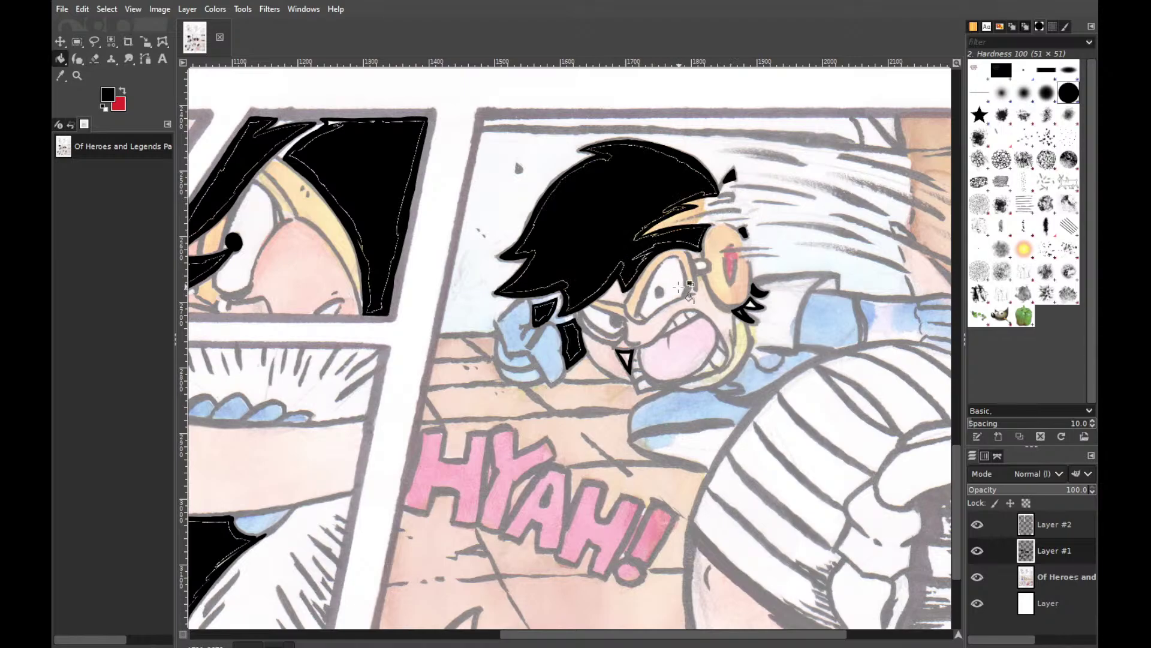
{"action": "left_click", "coordinate": [625, 359]}
Ink both pupils of the shouting character's eyes as solid black dots
{"action": "key", "text": "p"}
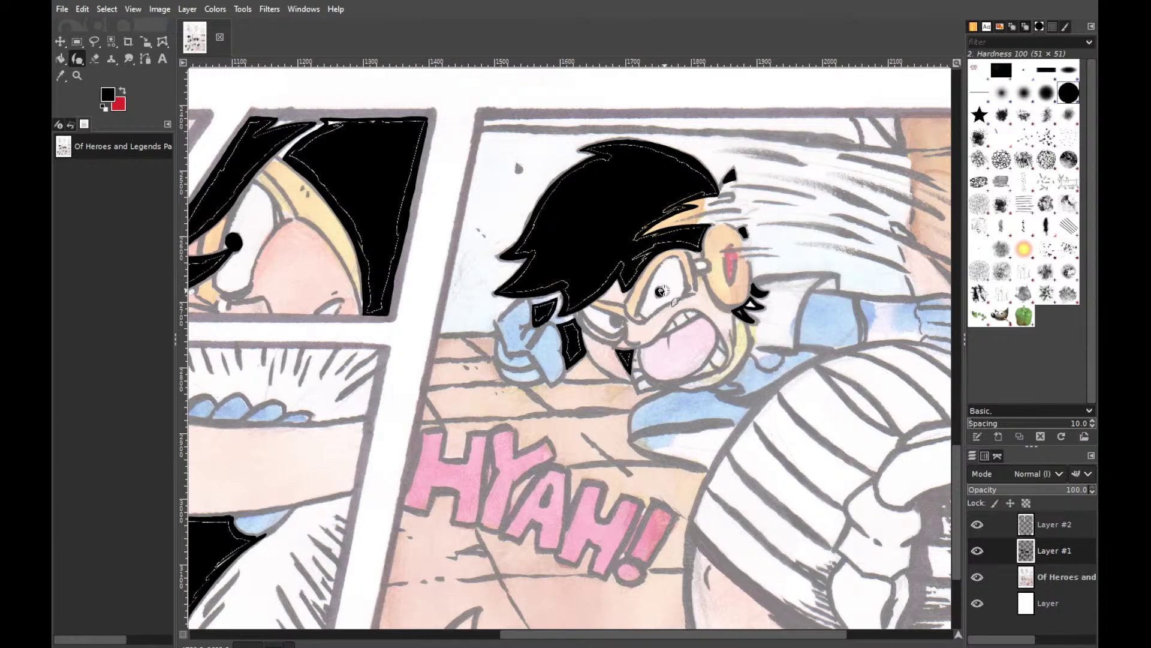
{"action": "left_click", "coordinate": [659, 292]}
{"action": "left_click", "coordinate": [616, 320]}
Ink additional jagged black hair spikes behind the lower ear, extending over the white collar and redoing strokes that miss the shape
{"action": "left_click_drag", "start_coordinate": [762, 314], "coordinate": [774, 307]}
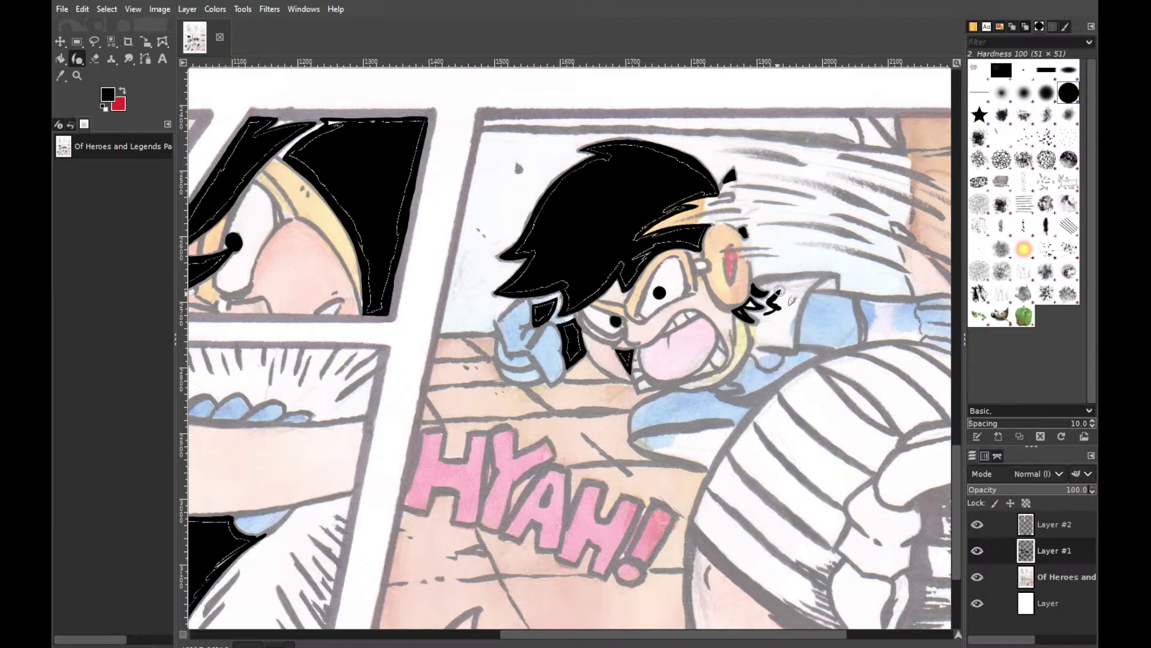
{"action": "key", "text": "ctrl+z"}
{"action": "left_click_drag", "start_coordinate": [757, 312], "coordinate": [767, 303]}
{"action": "left_click_drag", "start_coordinate": [760, 284], "coordinate": [788, 285]}
{"action": "key", "text": "ctrl+z"}
{"action": "mouse_move", "coordinate": [759, 300]}
{"action": "left_mouse_down"}
{"action": "mouse_move", "coordinate": [780, 308]}
{"action": "mouse_move", "coordinate": [770, 322]}
{"action": "left_mouse_up"}
{"action": "left_click_drag", "start_coordinate": [767, 321], "coordinate": [774, 317]}
{"action": "mouse_move", "coordinate": [764, 316]}
{"action": "left_mouse_down"}
{"action": "mouse_move", "coordinate": [779, 326]}
{"action": "mouse_move", "coordinate": [775, 309]}
{"action": "left_mouse_up"}
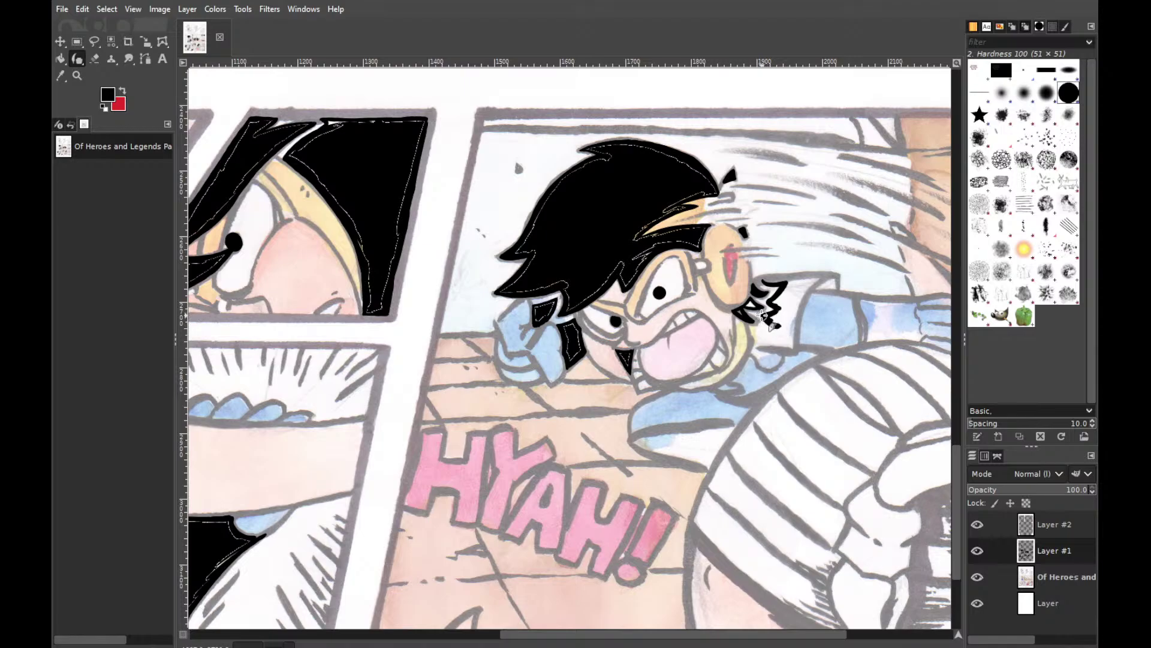
Ink the jagged fringe edge below the character's ear and the small black patches on the blue collar beneath it
{"action": "left_click_drag", "start_coordinate": [766, 313], "coordinate": [756, 336]}
{"action": "left_click_drag", "start_coordinate": [753, 337], "coordinate": [752, 346]}
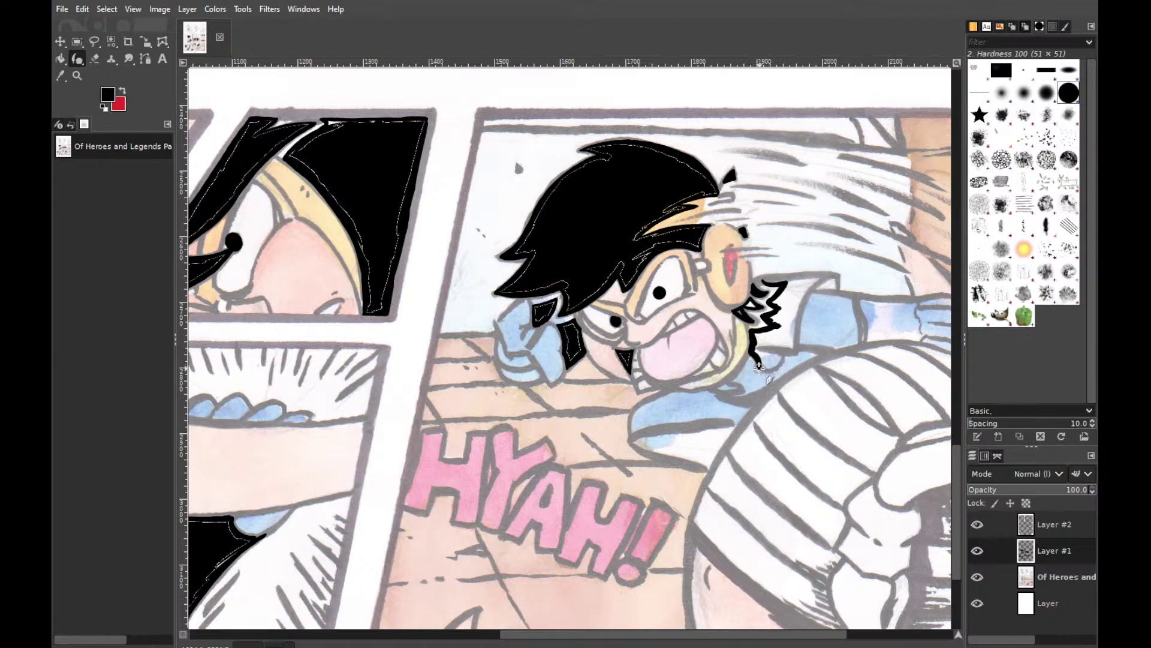
{"action": "mouse_move", "coordinate": [753, 354]}
{"action": "left_mouse_down"}
{"action": "mouse_move", "coordinate": [788, 349]}
{"action": "mouse_move", "coordinate": [754, 349]}
{"action": "mouse_move", "coordinate": [780, 360]}
{"action": "mouse_move", "coordinate": [786, 347]}
{"action": "mouse_move", "coordinate": [778, 339]}
{"action": "mouse_move", "coordinate": [768, 365]}
{"action": "left_mouse_up"}
{"action": "mouse_move", "coordinate": [741, 377]}
{"action": "left_mouse_down"}
{"action": "mouse_move", "coordinate": [754, 360]}
{"action": "mouse_move", "coordinate": [741, 372]}
{"action": "mouse_move", "coordinate": [755, 373]}
{"action": "mouse_move", "coordinate": [742, 366]}
{"action": "mouse_move", "coordinate": [753, 369]}
{"action": "mouse_move", "coordinate": [711, 390]}
{"action": "mouse_move", "coordinate": [737, 387]}
{"action": "left_mouse_up"}
{"action": "key", "text": "ctrl+z"}
{"action": "left_click_drag", "start_coordinate": [775, 360], "coordinate": [781, 365]}
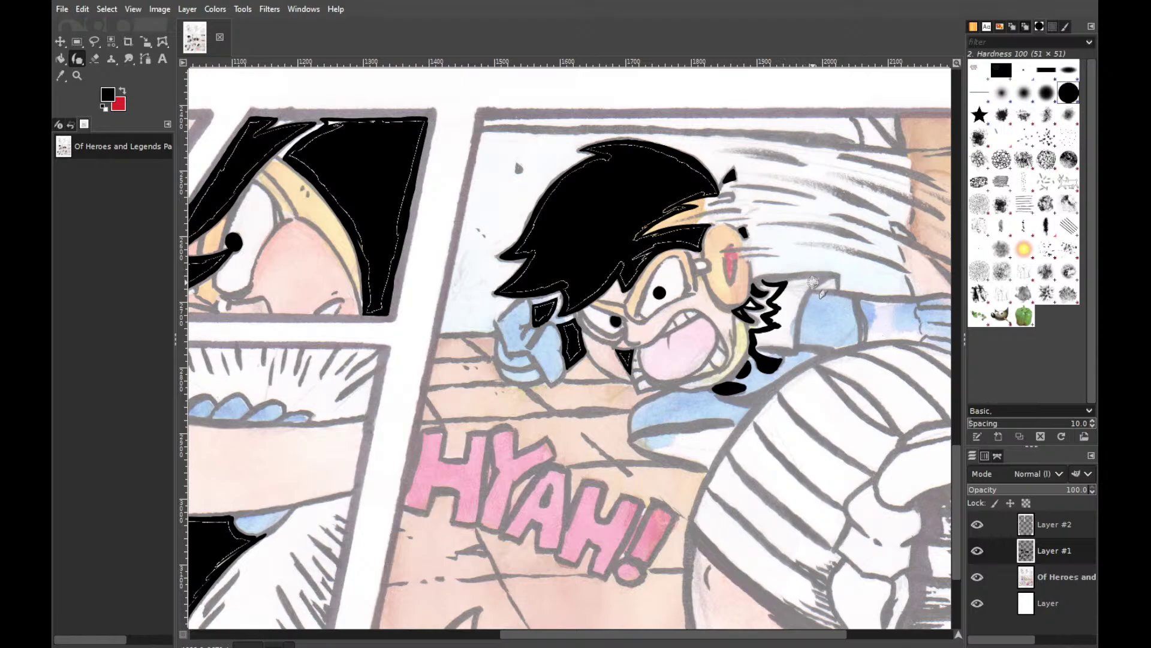
Ink the upper and outer edges of the pointed collar behind the character's ear in black
{"action": "left_click_drag", "start_coordinate": [766, 280], "coordinate": [826, 275]}
{"action": "key", "text": "ctrl+z"}
{"action": "key", "text": "ctrl+z"}
{"action": "key", "text": "ctrl+z"}
{"action": "key", "text": "ctrl+z"}
{"action": "key", "text": "ctrl+z"}
{"action": "mouse_move", "coordinate": [834, 276]}
{"action": "left_mouse_down"}
{"action": "mouse_move", "coordinate": [774, 280]}
{"action": "mouse_move", "coordinate": [847, 272]}
{"action": "mouse_move", "coordinate": [803, 272]}
{"action": "left_mouse_up"}
{"action": "key", "text": "ctrl+y"}
{"action": "left_click_drag", "start_coordinate": [838, 274], "coordinate": [822, 270]}
{"action": "key", "text": "ctrl+y"}
{"action": "left_click_drag", "start_coordinate": [835, 276], "coordinate": [795, 312]}
{"action": "left_click_drag", "start_coordinate": [807, 292], "coordinate": [793, 339]}
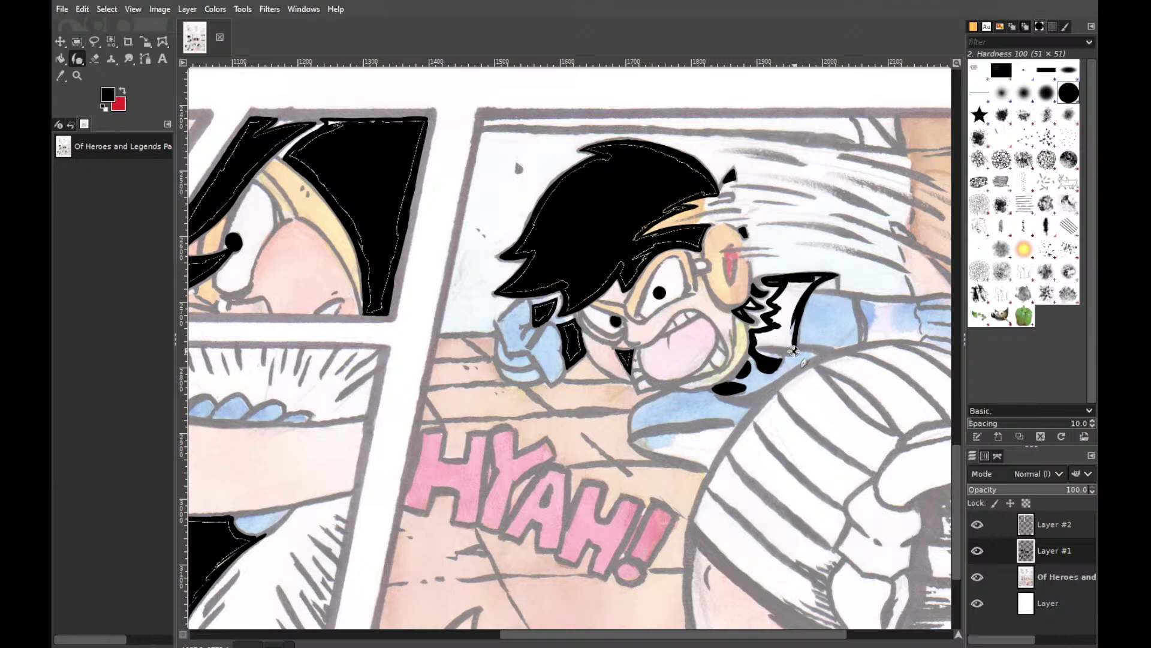
Close the lower edge of the pointed collar and fill its interior with black
{"action": "mouse_move", "coordinate": [793, 351]}
{"action": "left_mouse_down"}
{"action": "mouse_move", "coordinate": [751, 348]}
{"action": "mouse_move", "coordinate": [796, 351]}
{"action": "left_mouse_up"}
{"action": "key", "text": "ctrl+z"}
{"action": "left_click_drag", "start_coordinate": [754, 349], "coordinate": [796, 351]}
{"action": "key", "text": "shift+b"}
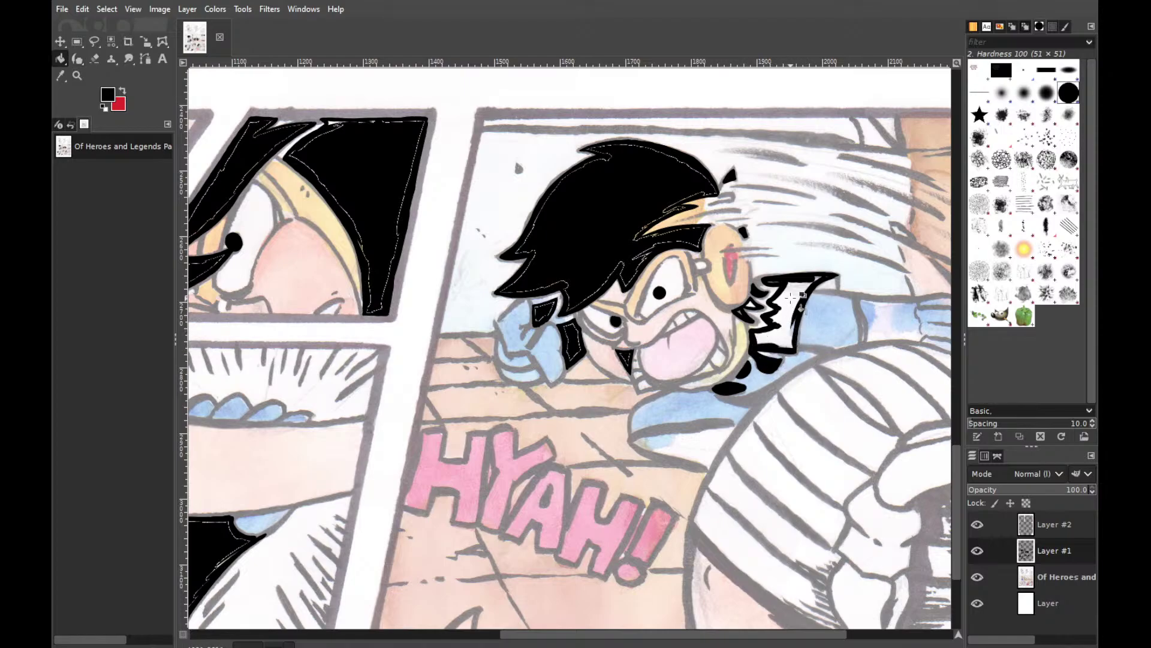
{"action": "left_click", "coordinate": [792, 300]}
{"action": "key", "text": "p"}
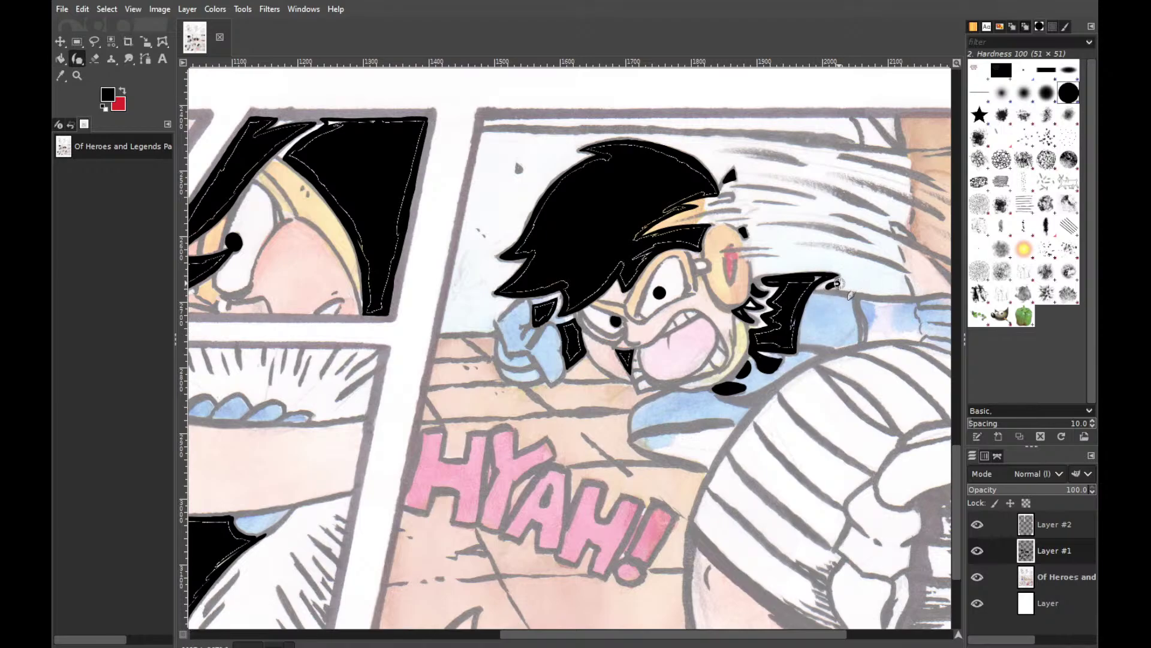
Ink the small fold under the collar's tip and the curved shadow between the chin and the striped shape
{"action": "left_click_drag", "start_coordinate": [823, 291], "coordinate": [839, 279]}
{"action": "mouse_move", "coordinate": [716, 397]}
{"action": "left_mouse_down"}
{"action": "mouse_move", "coordinate": [771, 387]}
{"action": "mouse_move", "coordinate": [718, 393]}
{"action": "mouse_move", "coordinate": [749, 398]}
{"action": "mouse_move", "coordinate": [776, 379]}
{"action": "mouse_move", "coordinate": [721, 393]}
{"action": "mouse_move", "coordinate": [752, 395]}
{"action": "mouse_move", "coordinate": [802, 365]}
{"action": "mouse_move", "coordinate": [750, 406]}
{"action": "mouse_move", "coordinate": [767, 389]}
{"action": "left_mouse_up"}
{"action": "left_click_drag", "start_coordinate": [729, 395], "coordinate": [721, 399]}
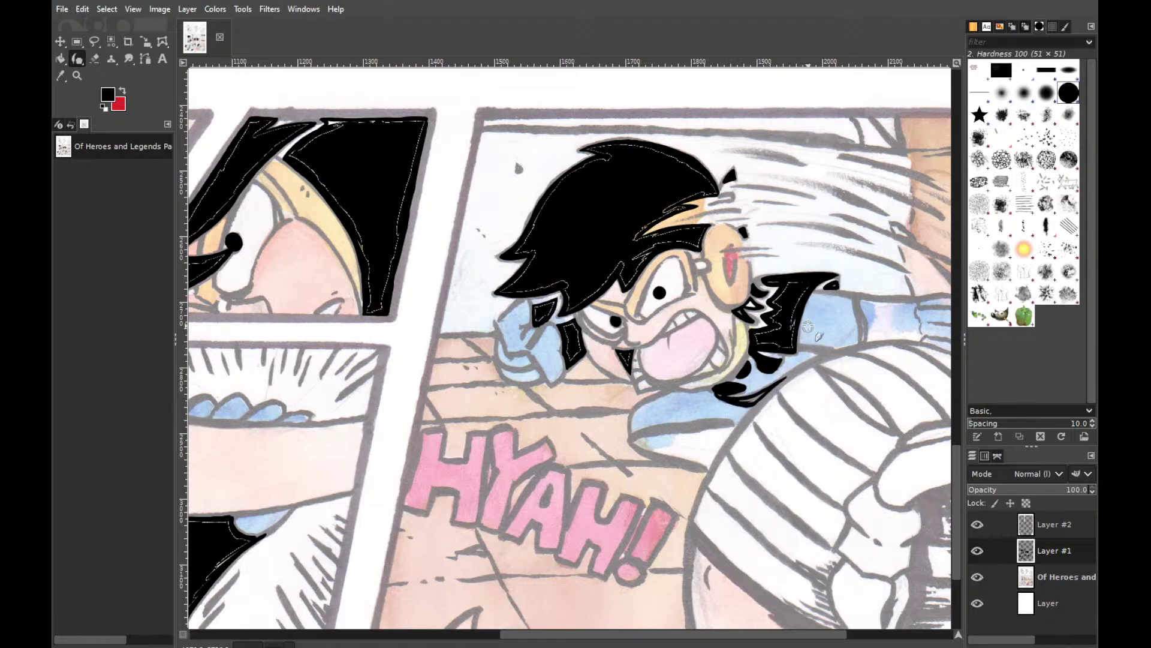
Ink a black curve along the upper edge of the white cuff on the blue sleeve below the chin
{"action": "scroll", "coordinate": [958, 465], "scroll_direction": "down", "scroll_amount": 3}
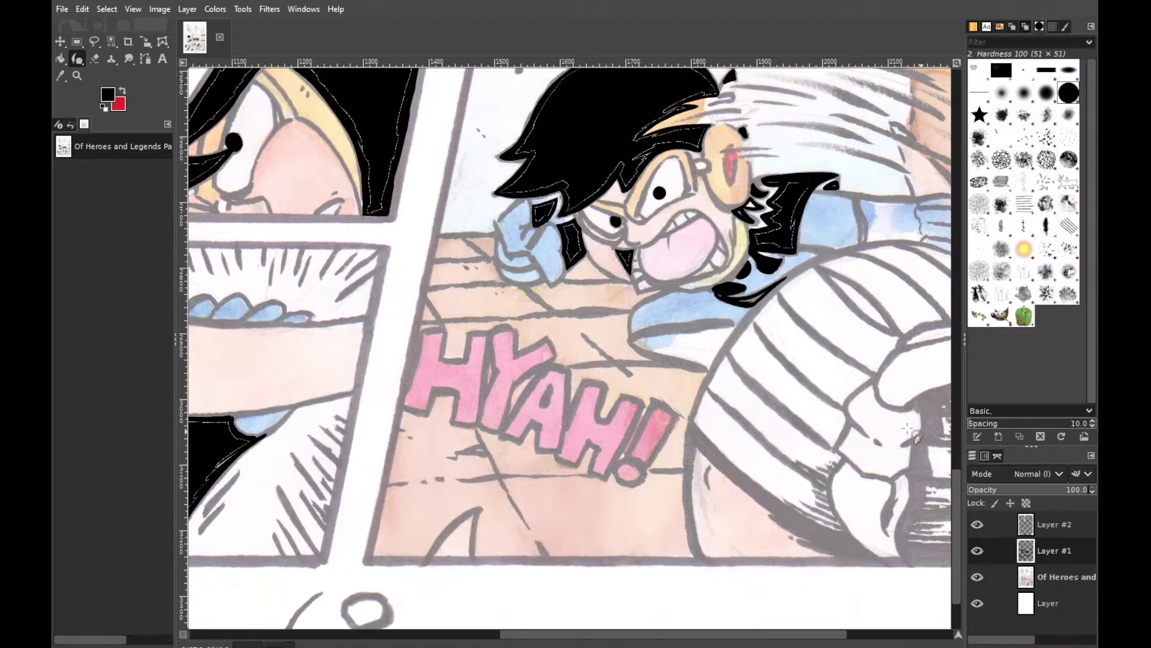
{"action": "left_click_drag", "start_coordinate": [644, 336], "coordinate": [715, 329]}
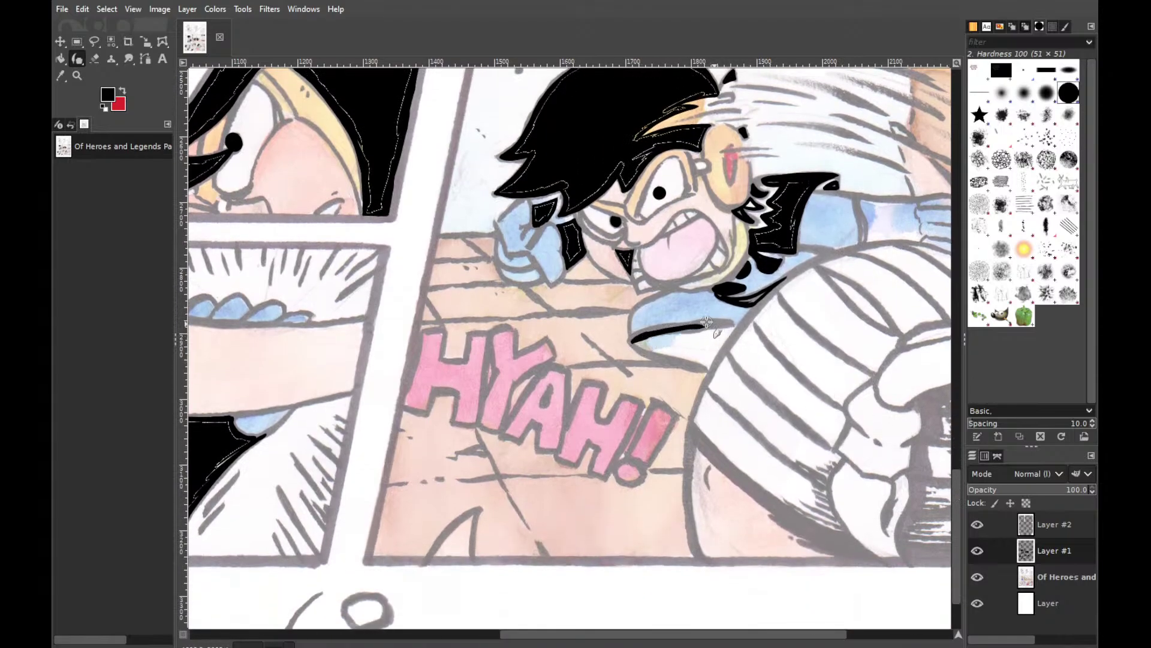
{"action": "key", "text": "ctrl+z"}
{"action": "mouse_move", "coordinate": [626, 341]}
{"action": "left_mouse_down"}
{"action": "mouse_move", "coordinate": [670, 324]}
{"action": "mouse_move", "coordinate": [639, 335]}
{"action": "mouse_move", "coordinate": [720, 330]}
{"action": "left_mouse_up"}
{"action": "key", "text": "ctrl+z"}
{"action": "key", "text": "ctrl+z"}
{"action": "key", "text": "ctrl+z"}
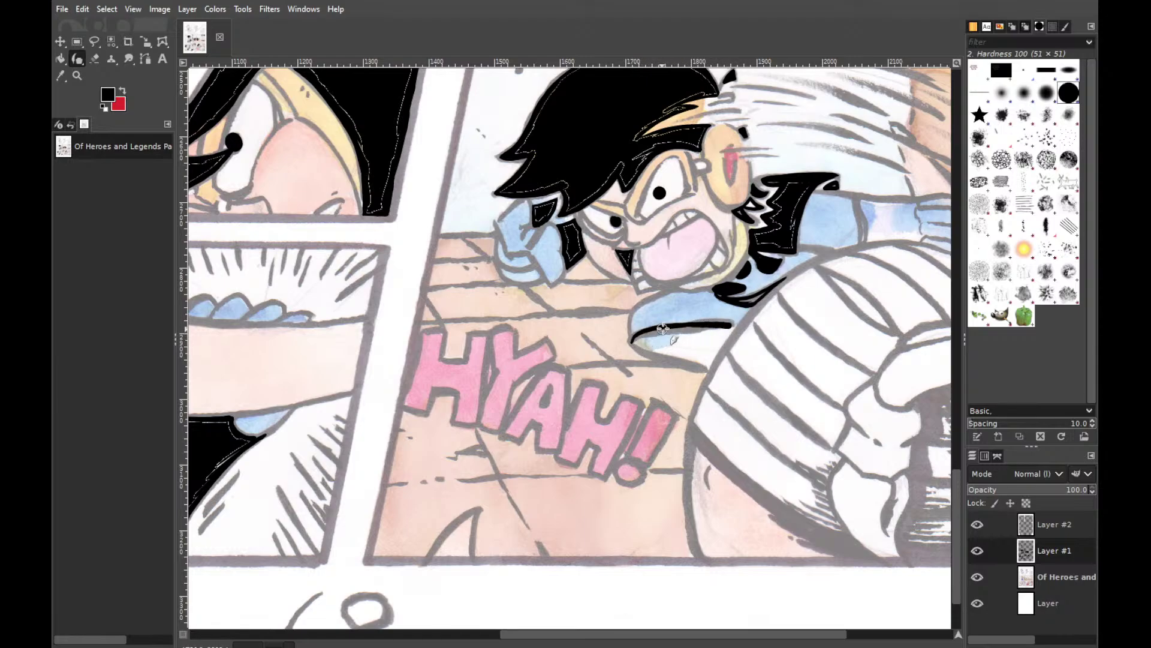
Redraw the cuff's upper curve as a smoother line reaching the outline of the striped shape
{"action": "mouse_move", "coordinate": [631, 341]}
{"action": "left_mouse_down"}
{"action": "mouse_move", "coordinate": [732, 322]}
{"action": "mouse_move", "coordinate": [658, 329]}
{"action": "mouse_move", "coordinate": [730, 322]}
{"action": "left_mouse_up"}
{"action": "key", "text": "ctrl+z"}
{"action": "mouse_move", "coordinate": [673, 324]}
{"action": "left_mouse_down"}
{"action": "mouse_move", "coordinate": [749, 315]}
{"action": "mouse_move", "coordinate": [672, 325]}
{"action": "mouse_move", "coordinate": [709, 324]}
{"action": "left_mouse_up"}
{"action": "key", "text": "ctrl+z"}
{"action": "left_click_drag", "start_coordinate": [657, 326], "coordinate": [738, 322]}
{"action": "key", "text": "ctrl+z"}
{"action": "mouse_move", "coordinate": [657, 326]}
{"action": "left_mouse_down"}
{"action": "mouse_move", "coordinate": [770, 313]}
{"action": "mouse_move", "coordinate": [708, 319]}
{"action": "left_mouse_up"}
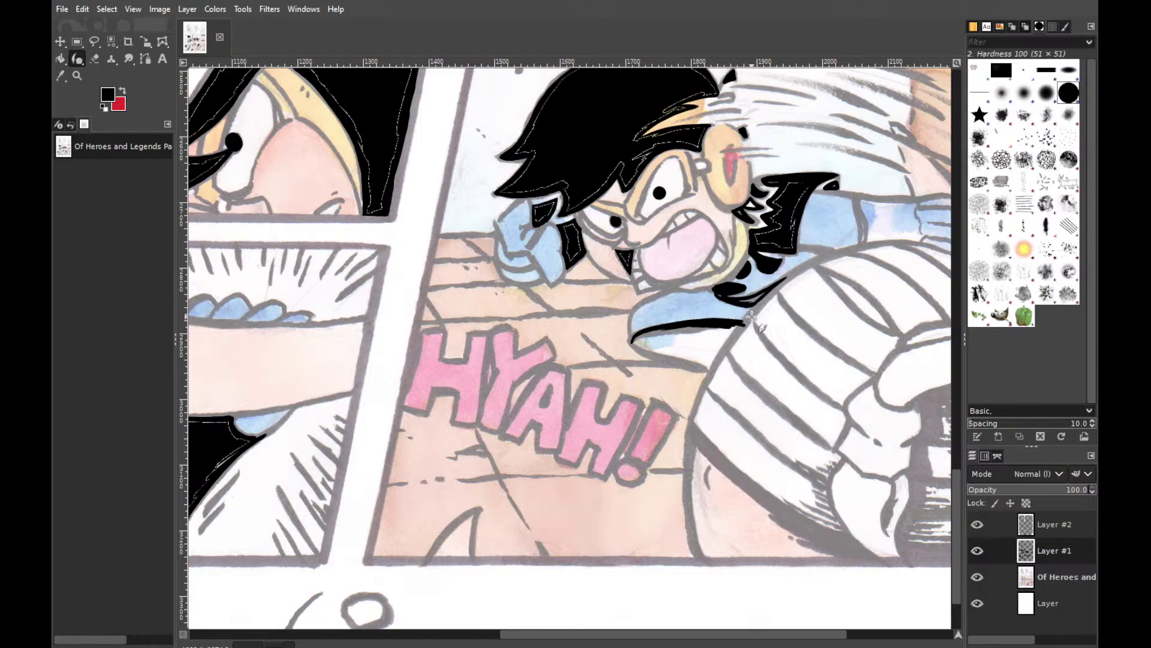
{"action": "key", "text": "ctrl+z"}
{"action": "key", "text": "ctrl+y"}
{"action": "key", "text": "shift+e"}
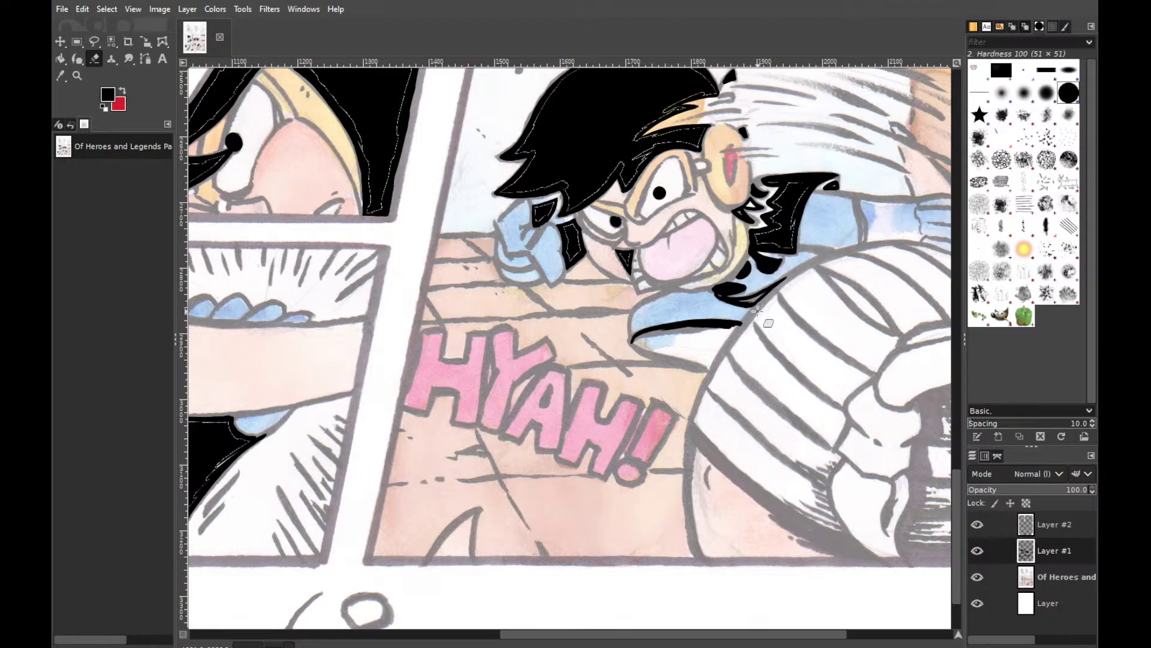
{"action": "key", "text": "p"}
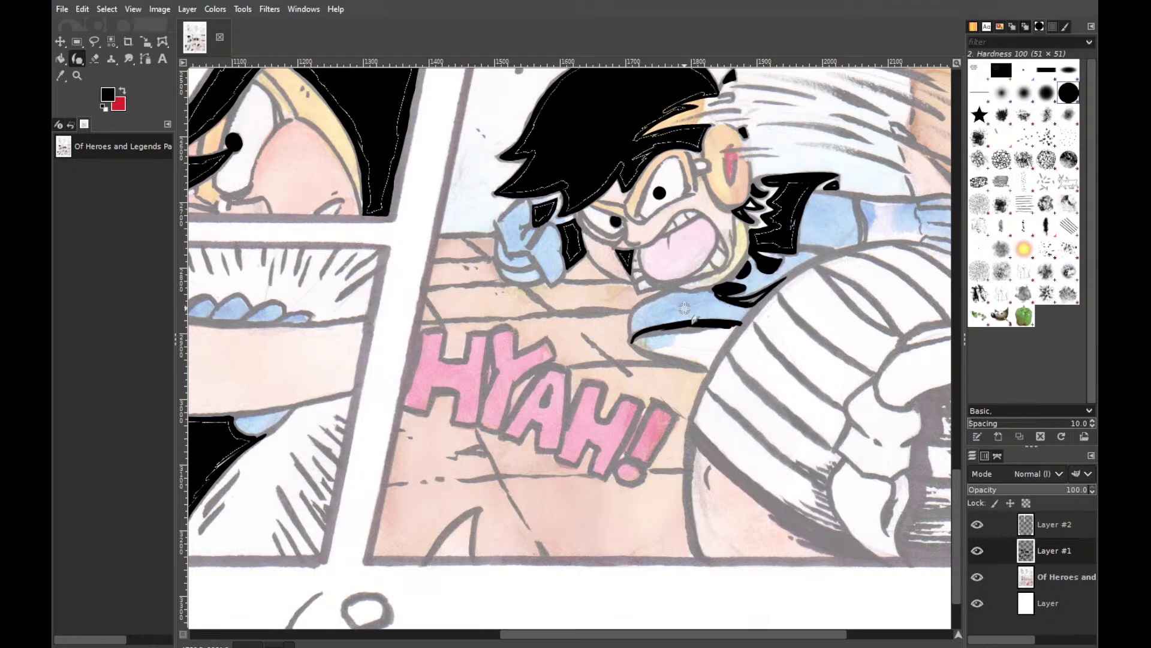
Ink the remaining edges of the white sleeve cuff and fill the enclosed shape with black
{"action": "mouse_move", "coordinate": [639, 332]}
{"action": "left_mouse_down"}
{"action": "mouse_move", "coordinate": [683, 359]}
{"action": "mouse_move", "coordinate": [633, 341]}
{"action": "mouse_move", "coordinate": [685, 324]}
{"action": "mouse_move", "coordinate": [720, 342]}
{"action": "mouse_move", "coordinate": [736, 324]}
{"action": "mouse_move", "coordinate": [714, 355]}
{"action": "mouse_move", "coordinate": [737, 323]}
{"action": "mouse_move", "coordinate": [711, 358]}
{"action": "mouse_move", "coordinate": [742, 323]}
{"action": "mouse_move", "coordinate": [714, 358]}
{"action": "left_mouse_up"}
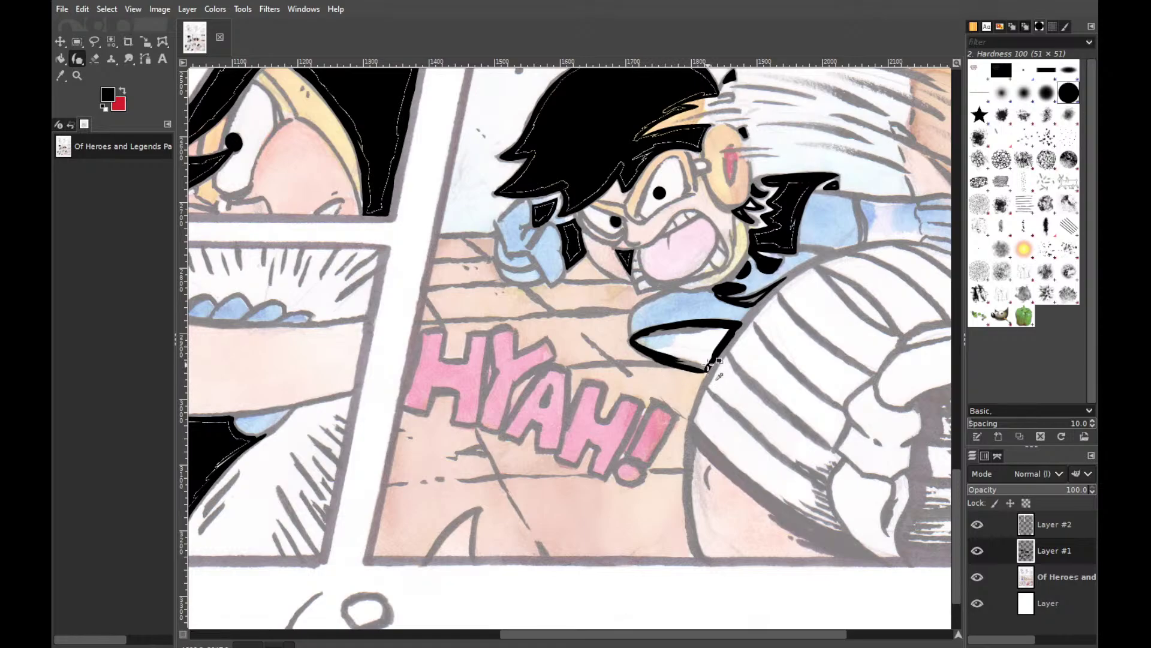
{"action": "left_click_drag", "start_coordinate": [700, 369], "coordinate": [678, 363]}
{"action": "mouse_move", "coordinate": [655, 356]}
{"action": "left_mouse_down"}
{"action": "mouse_move", "coordinate": [698, 369]}
{"action": "mouse_move", "coordinate": [661, 357]}
{"action": "mouse_move", "coordinate": [706, 361]}
{"action": "mouse_move", "coordinate": [697, 350]}
{"action": "mouse_move", "coordinate": [657, 357]}
{"action": "mouse_move", "coordinate": [700, 372]}
{"action": "left_mouse_up"}
{"action": "key", "text": "shift+b"}
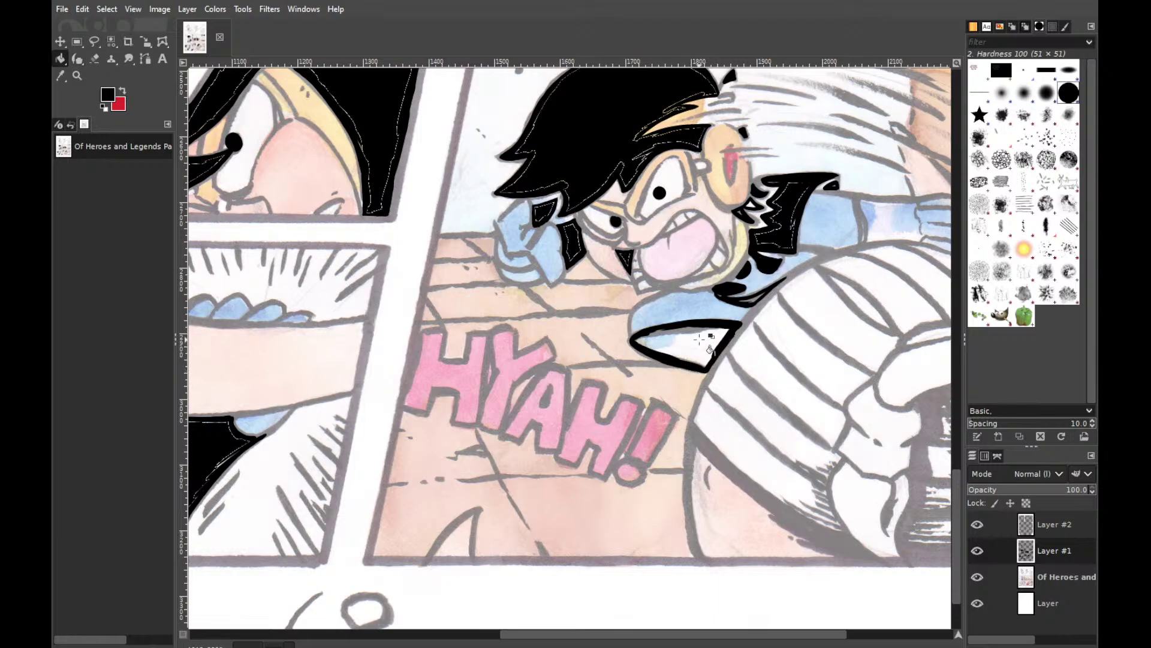
{"action": "left_click", "coordinate": [702, 337]}
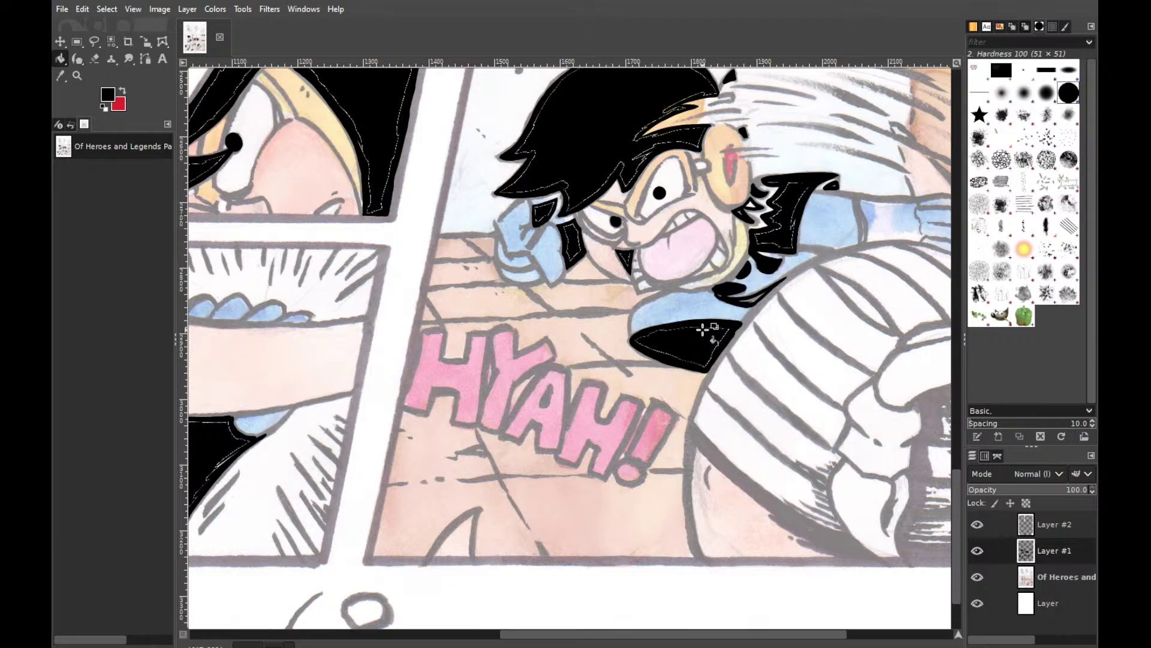
{"action": "key", "text": "k"}
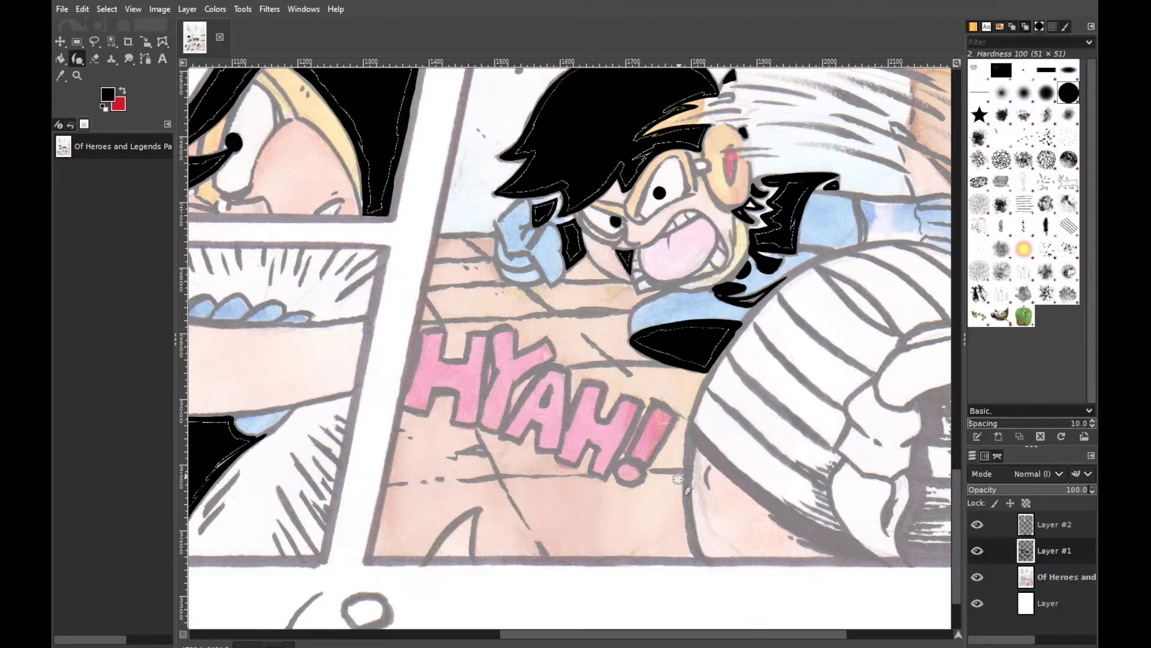
Ink the inner side and upper edge of the wristband on the character's raised arm
{"action": "left_click_drag", "start_coordinate": [592, 634], "coordinate": [705, 634]}
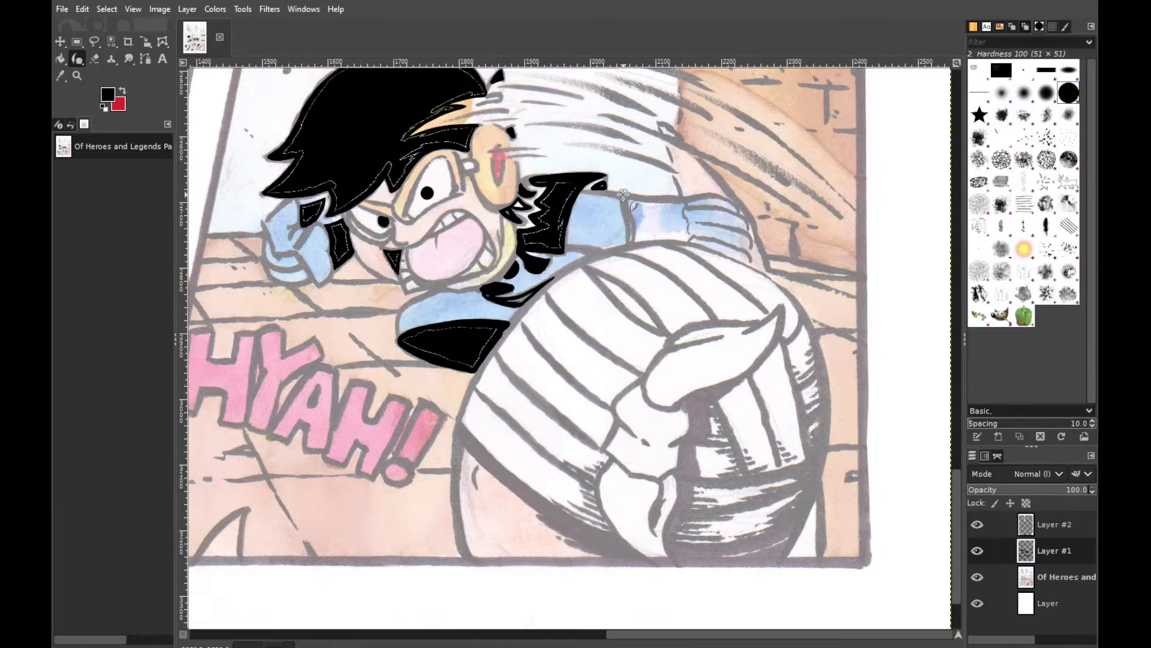
{"action": "mouse_move", "coordinate": [621, 196]}
{"action": "left_mouse_down"}
{"action": "mouse_move", "coordinate": [631, 225]}
{"action": "mouse_move", "coordinate": [623, 202]}
{"action": "mouse_move", "coordinate": [632, 231]}
{"action": "mouse_move", "coordinate": [624, 196]}
{"action": "mouse_move", "coordinate": [629, 244]}
{"action": "left_mouse_up"}
{"action": "key", "text": "ctrl+z"}
{"action": "key", "text": "ctrl+z"}
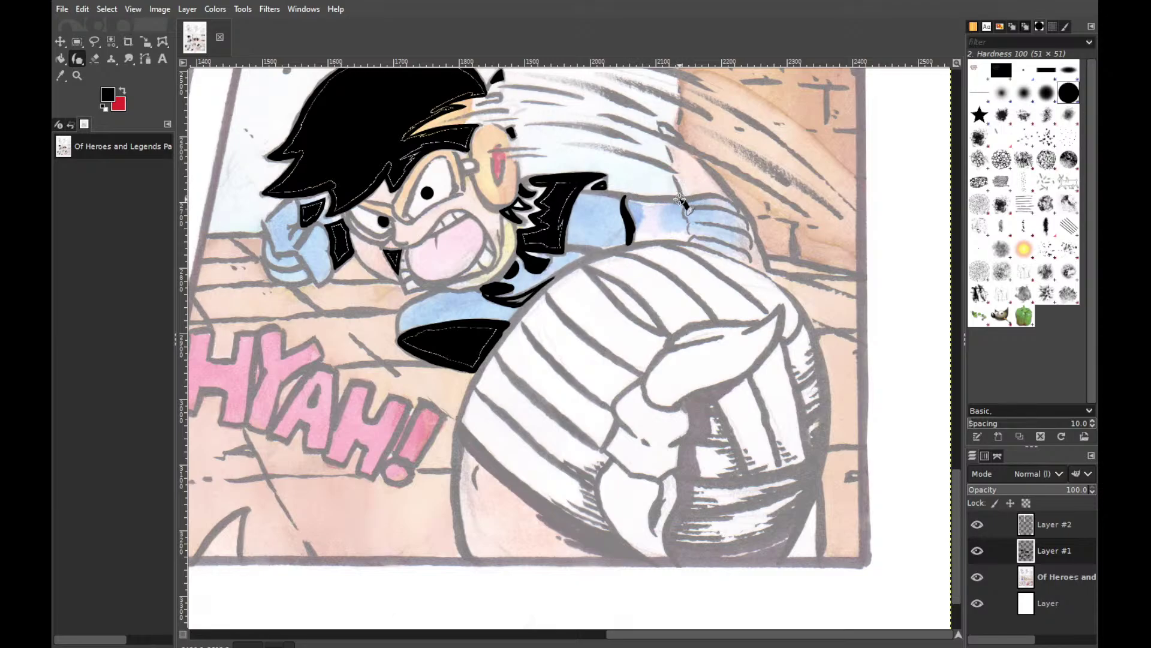
{"action": "mouse_move", "coordinate": [674, 199]}
{"action": "left_mouse_down"}
{"action": "mouse_move", "coordinate": [628, 196]}
{"action": "mouse_move", "coordinate": [658, 199]}
{"action": "left_mouse_up"}
{"action": "key", "text": "ctrl+z"}
{"action": "left_click_drag", "start_coordinate": [627, 197], "coordinate": [662, 200]}
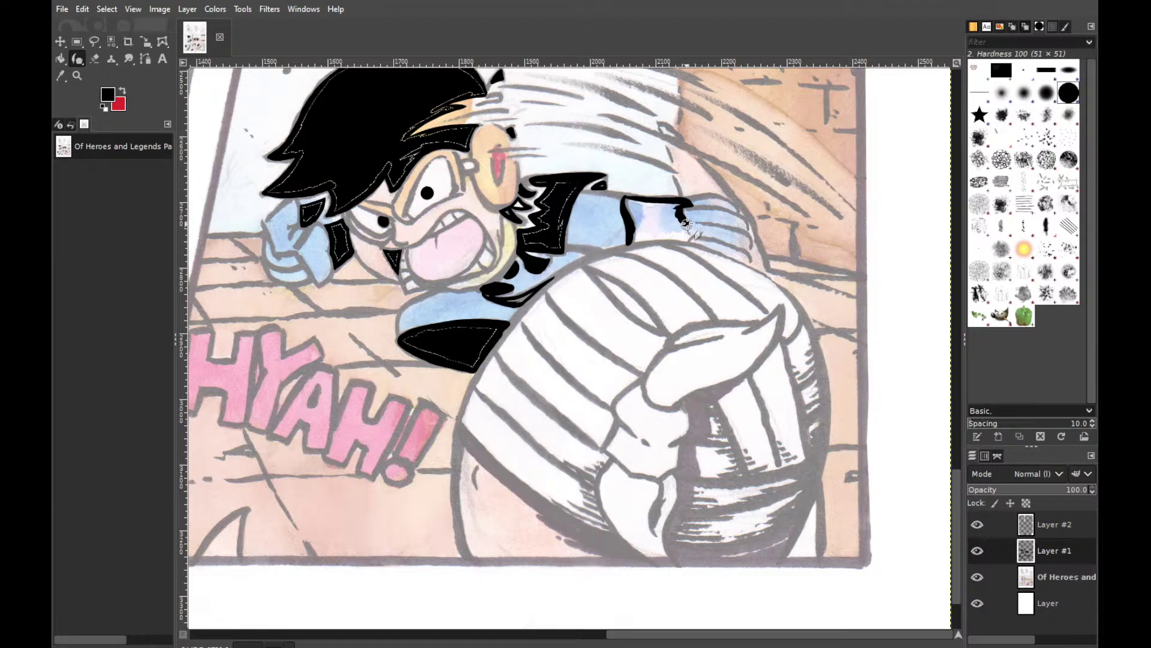
Close the wristband outline along the hand side and lower edge, then fill it with black
{"action": "left_click_drag", "start_coordinate": [685, 225], "coordinate": [689, 234]}
{"action": "left_click_drag", "start_coordinate": [689, 231], "coordinate": [628, 242]}
{"action": "key", "text": "shift+e"}
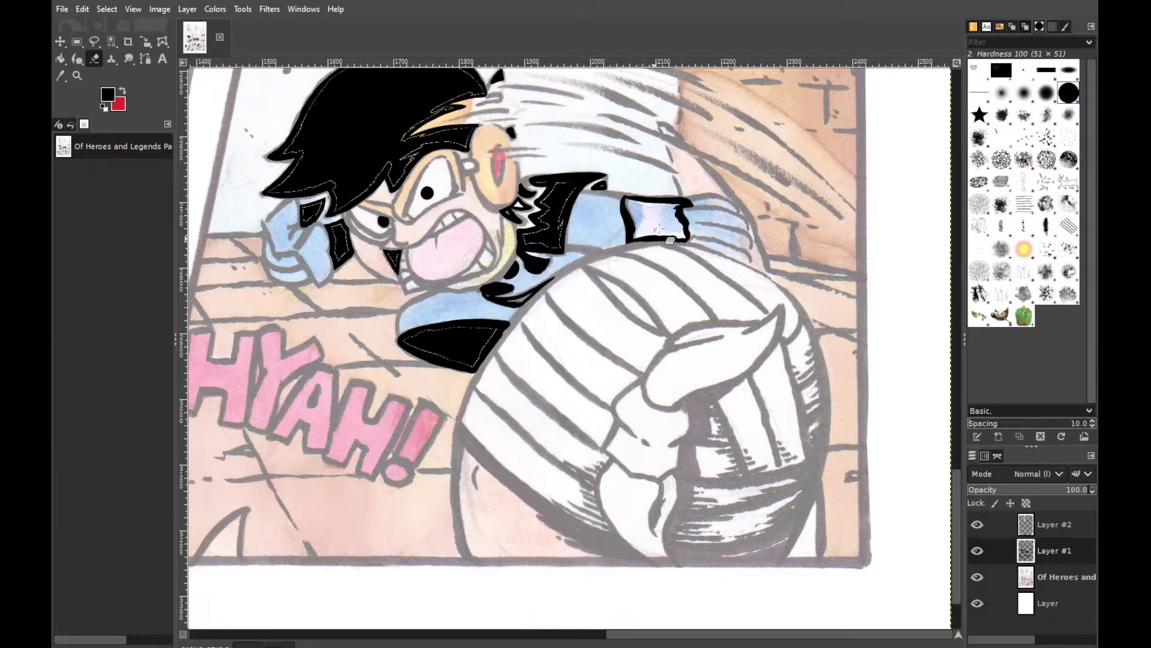
{"action": "key", "text": "k"}
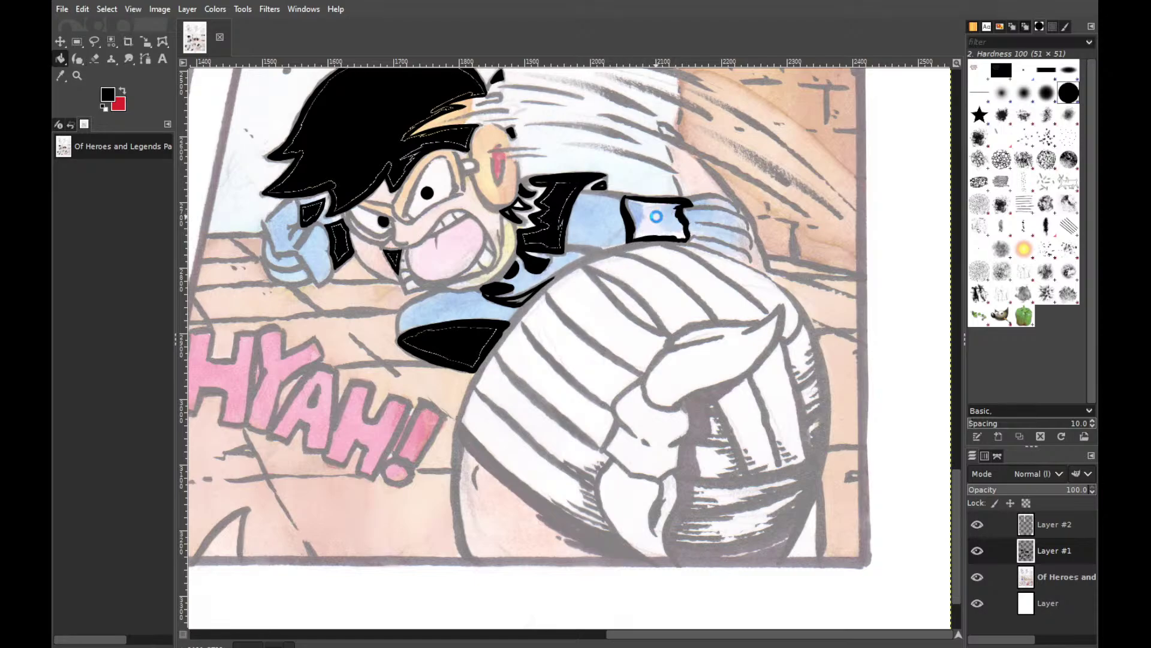
{"action": "left_click", "coordinate": [657, 216]}
{"action": "key", "text": "k"}
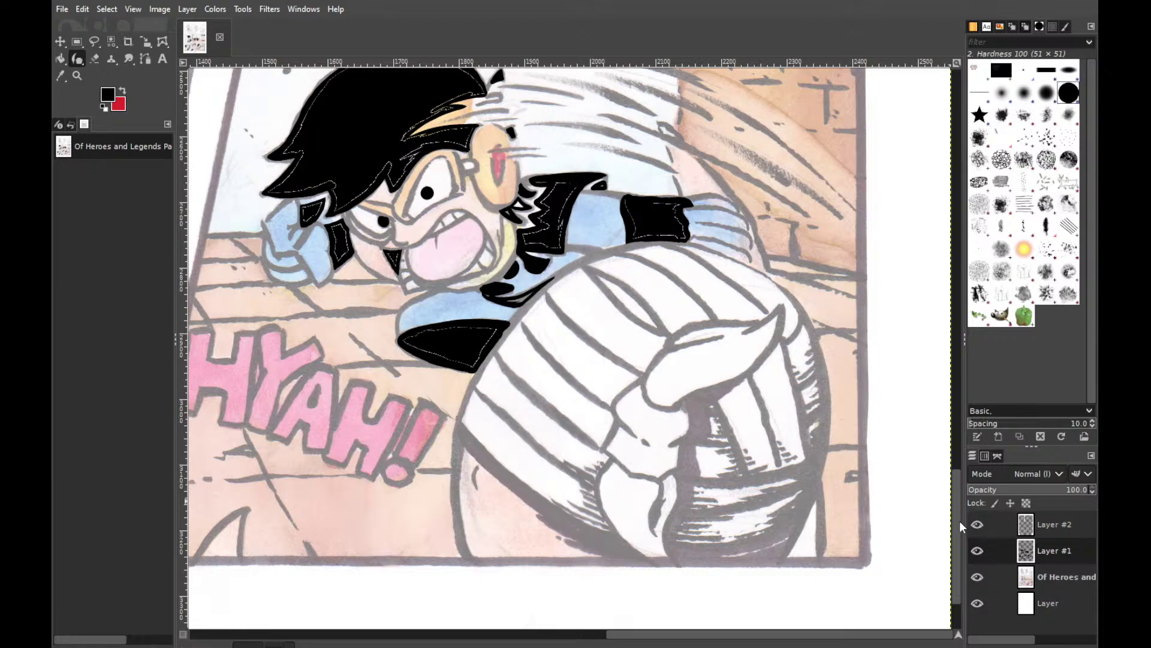
Ink the outline of the small triangle under the panel's upper border, beside the brown brick wall
{"action": "left_click_drag", "start_coordinate": [960, 523], "coordinate": [963, 474]}
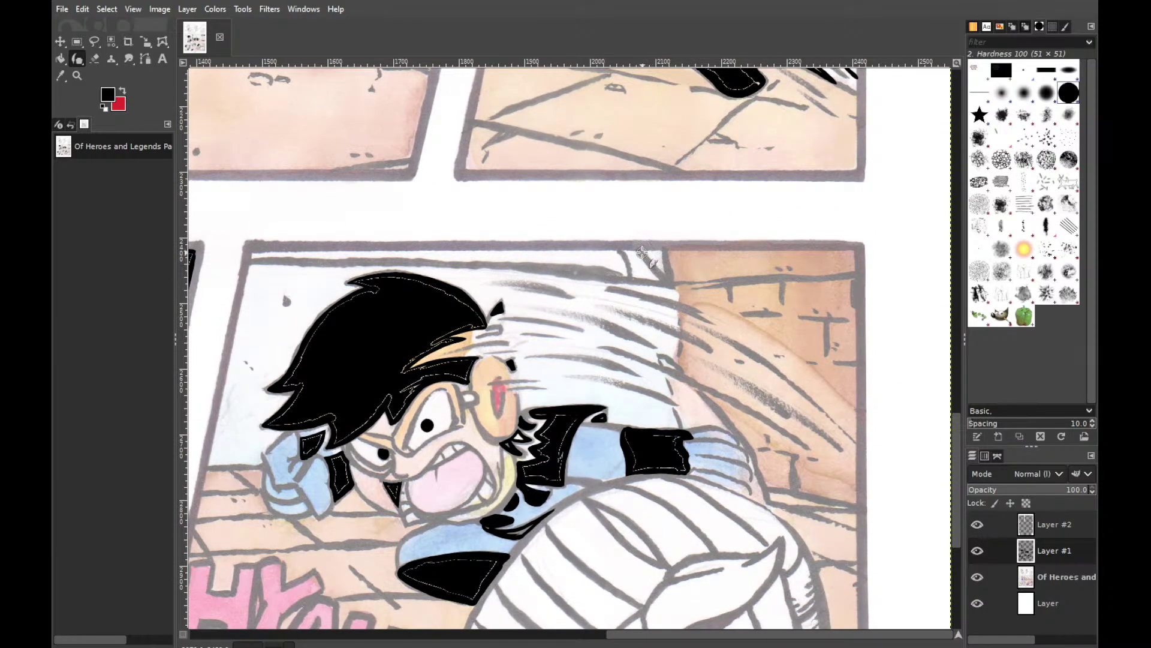
{"action": "left_click_drag", "start_coordinate": [642, 251], "coordinate": [653, 262]}
{"action": "key", "text": "ctrl+z"}
{"action": "left_click_drag", "start_coordinate": [669, 281], "coordinate": [665, 252]}
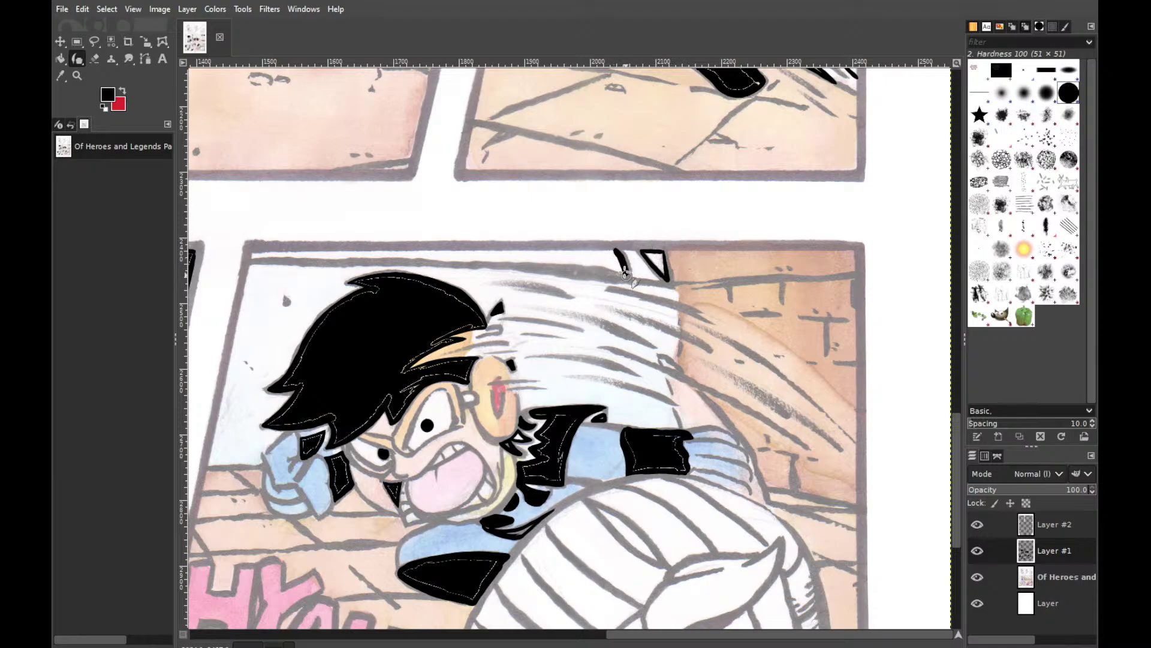
Ink the short curved line that ends the narrow strip next to the small triangle
{"action": "left_click_drag", "start_coordinate": [615, 250], "coordinate": [628, 273]}
{"action": "left_click_drag", "start_coordinate": [629, 278], "coordinate": [607, 251]}
{"action": "key", "text": "ctrl+z"}
{"action": "key", "text": "ctrl+z"}
{"action": "key", "text": "ctrl+z"}
{"action": "key", "text": "ctrl+z"}
Ink a long horizontal line above the character's hair, from the panel's left corner along the narrow strip's lower edge
{"action": "left_click", "coordinate": [254, 256]}
{"action": "left_click_drag", "start_coordinate": [254, 257], "coordinate": [335, 258]}
{"action": "key", "text": "ctrl+z"}
{"action": "left_click_drag", "start_coordinate": [254, 257], "coordinate": [454, 256]}
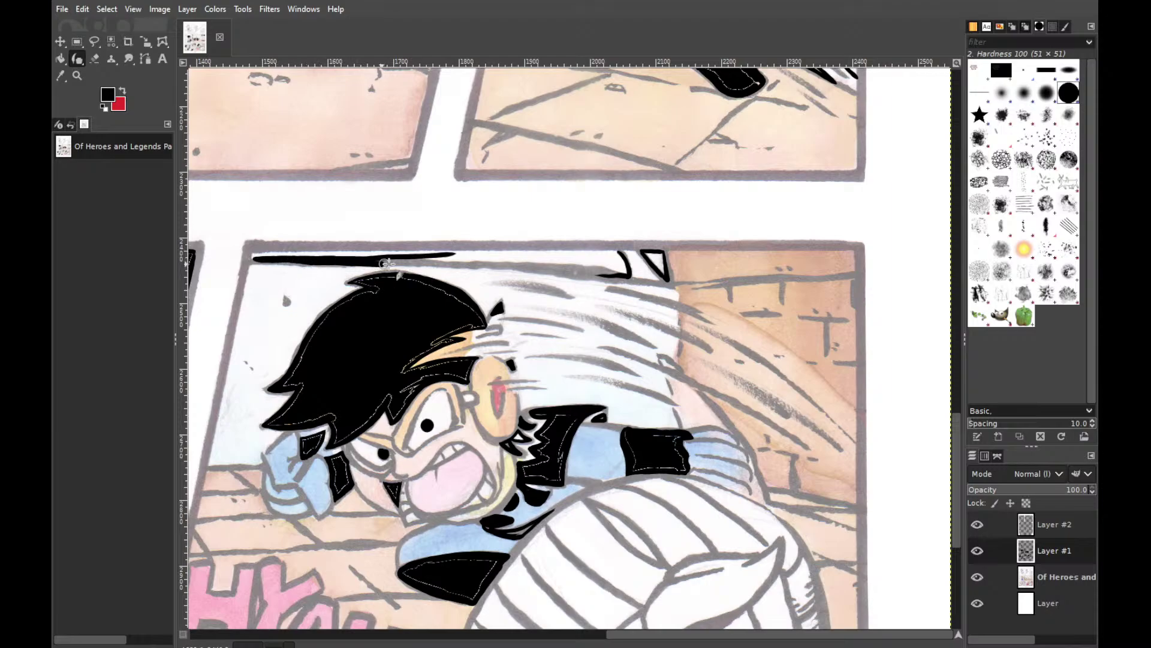
{"action": "left_click_drag", "start_coordinate": [281, 254], "coordinate": [428, 258]}
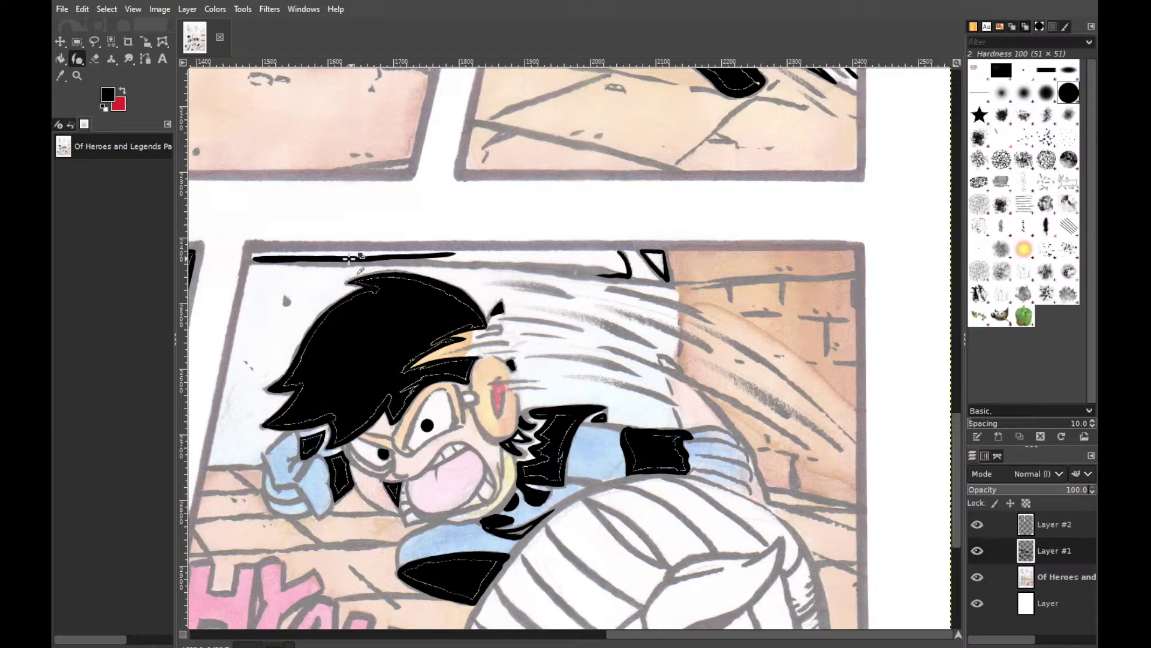
{"action": "left_click_drag", "start_coordinate": [294, 258], "coordinate": [475, 259]}
{"action": "left_click_drag", "start_coordinate": [295, 258], "coordinate": [485, 257]}
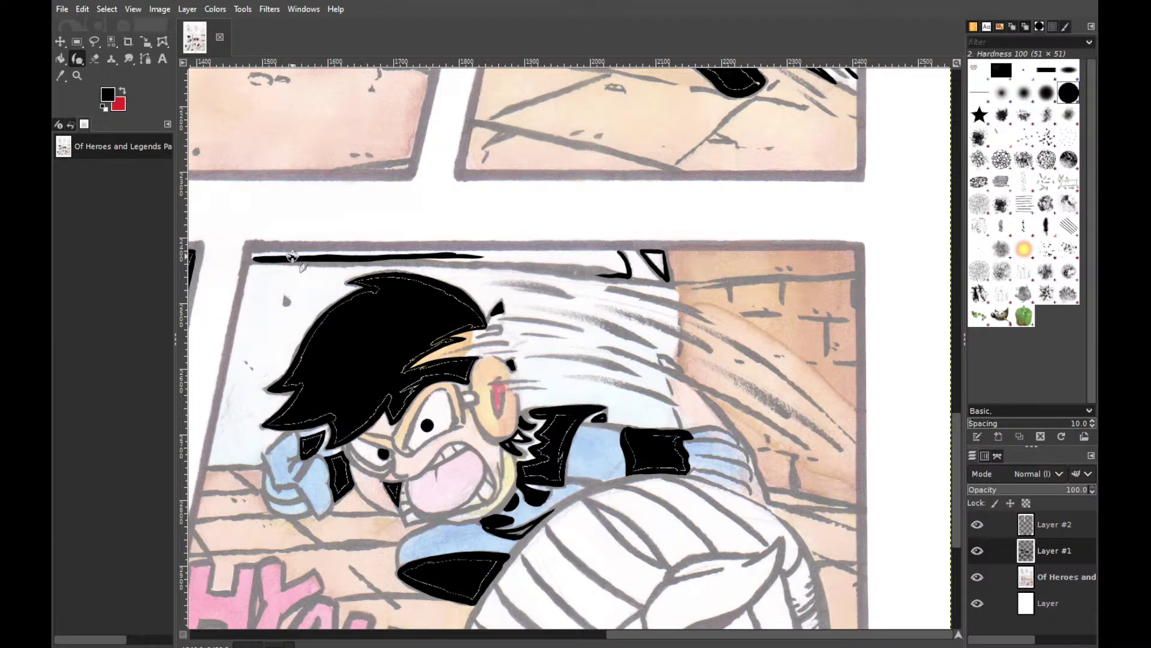
Extend and thicken the strip's lower edge between the long horizontal line and the short curve
{"action": "mouse_move", "coordinate": [606, 274]}
{"action": "left_mouse_down"}
{"action": "mouse_move", "coordinate": [624, 276]}
{"action": "mouse_move", "coordinate": [479, 257]}
{"action": "left_mouse_up"}
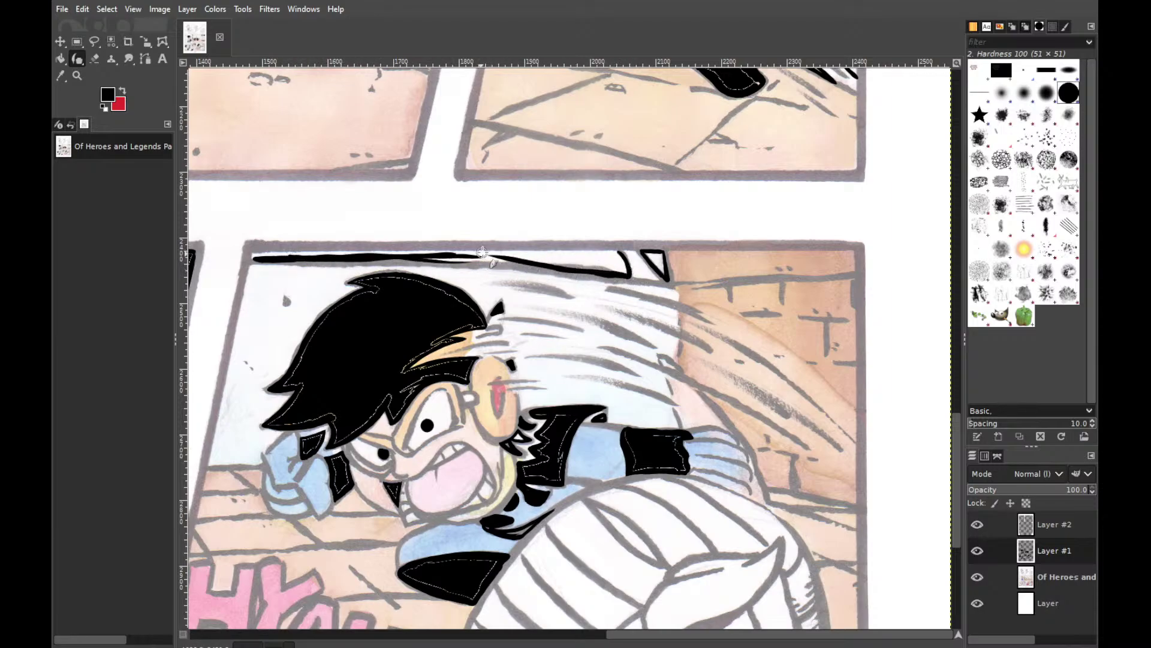
{"action": "left_click_drag", "start_coordinate": [605, 273], "coordinate": [444, 257]}
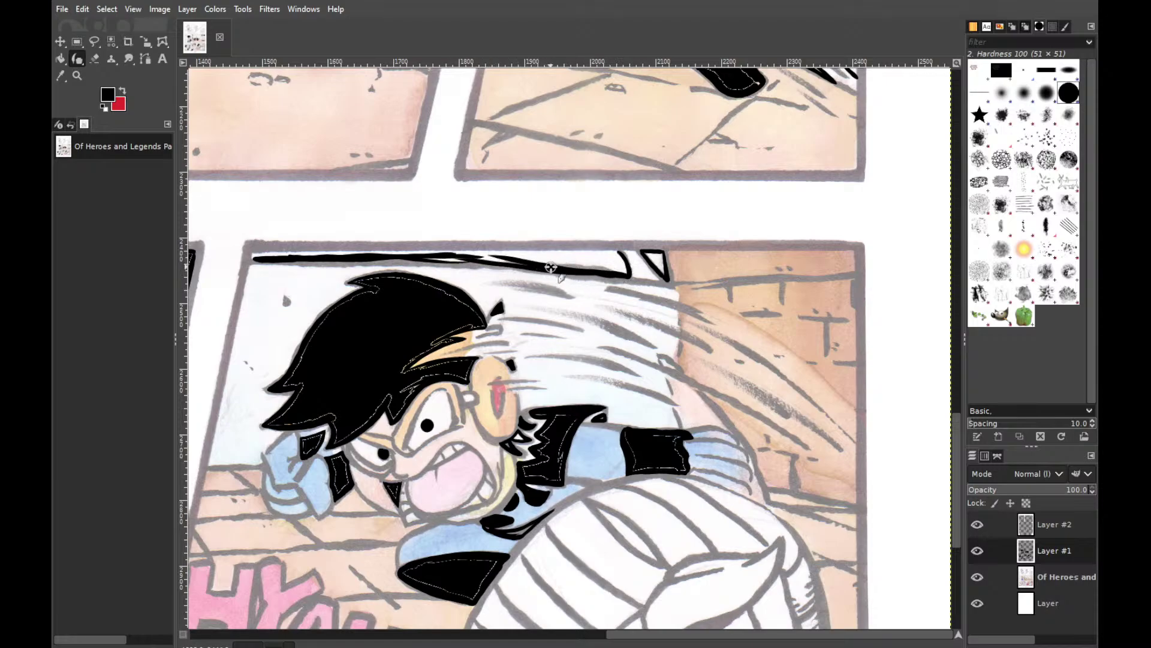
{"action": "left_click_drag", "start_coordinate": [548, 264], "coordinate": [437, 255]}
{"action": "mouse_move", "coordinate": [527, 260]}
{"action": "left_mouse_down"}
{"action": "mouse_move", "coordinate": [351, 261]}
{"action": "mouse_move", "coordinate": [604, 267]}
{"action": "left_mouse_up"}
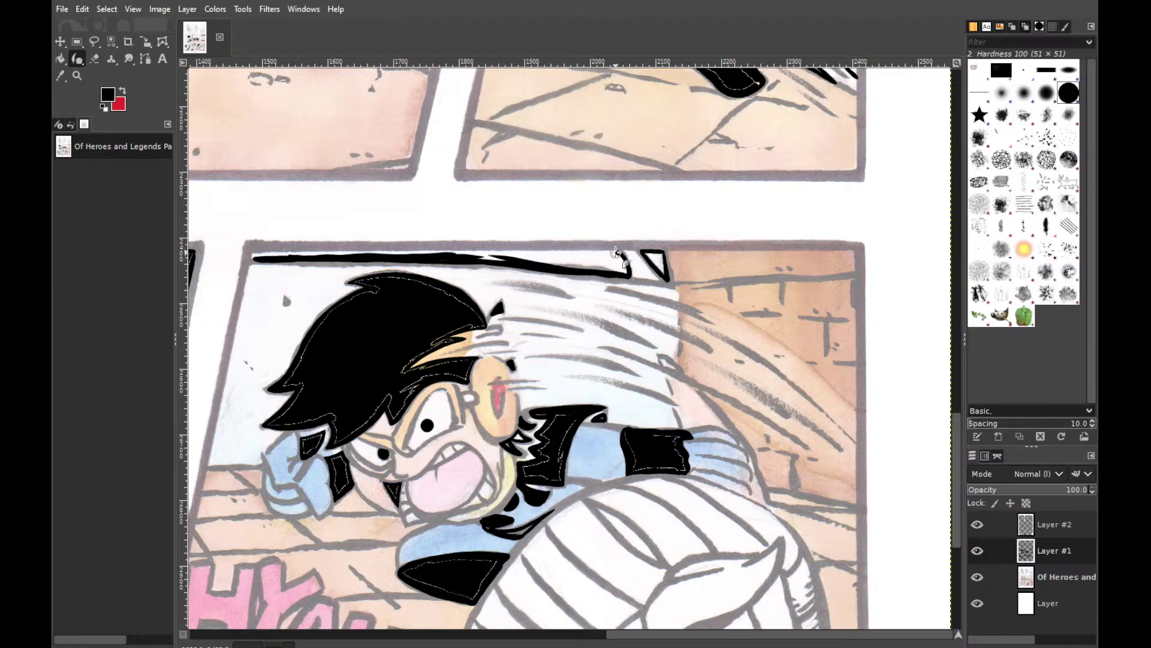
Ink the narrow strip's upper edge from the short end curve back to above the character's hair
{"action": "left_click_drag", "start_coordinate": [624, 252], "coordinate": [549, 252]}
{"action": "left_click_drag", "start_coordinate": [624, 251], "coordinate": [501, 252]}
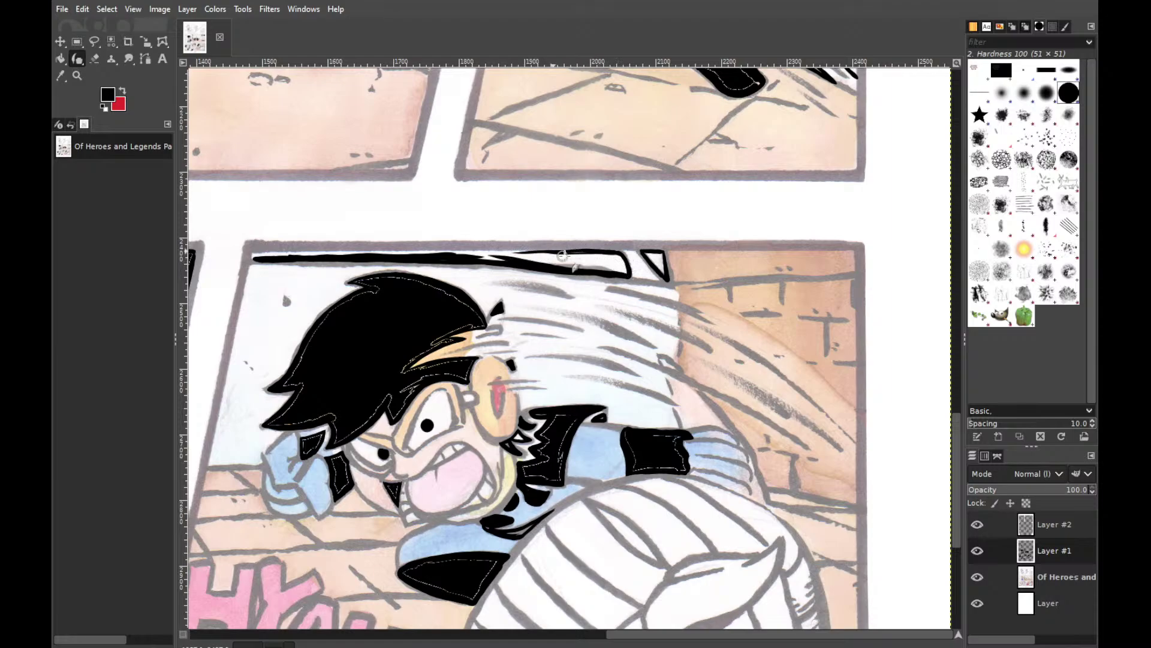
{"action": "key", "text": "ctrl+z"}
{"action": "left_click_drag", "start_coordinate": [624, 251], "coordinate": [600, 251]}
{"action": "left_click_drag", "start_coordinate": [599, 251], "coordinate": [510, 252]}
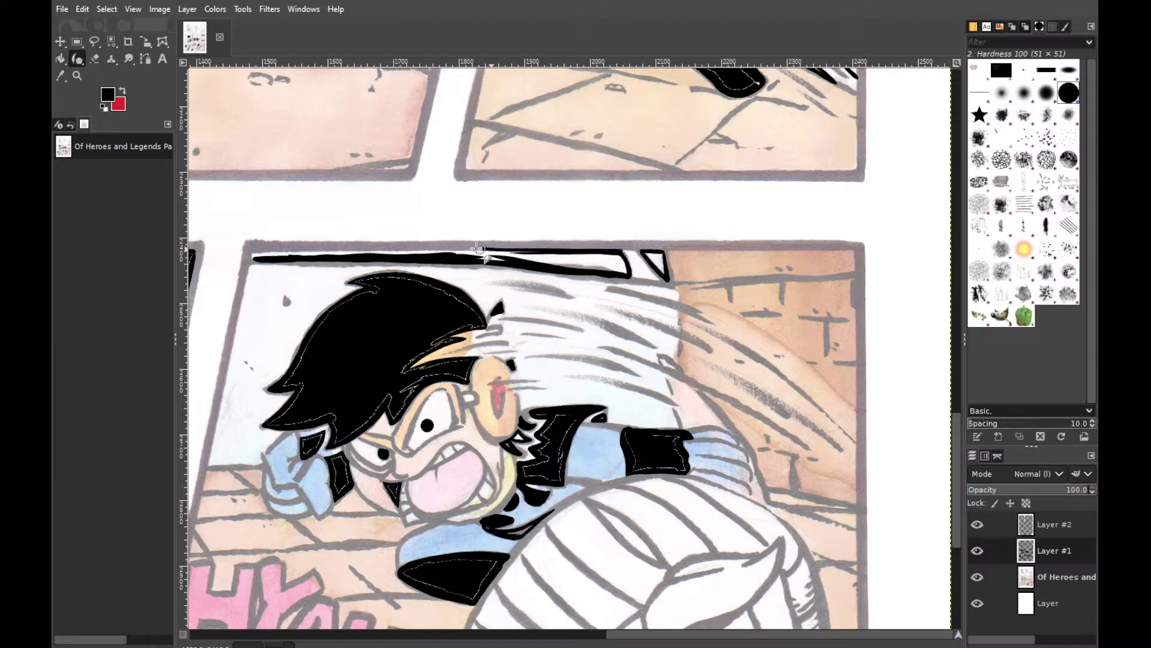
{"action": "left_click_drag", "start_coordinate": [619, 250], "coordinate": [474, 251]}
{"action": "key", "text": "ctrl+z"}
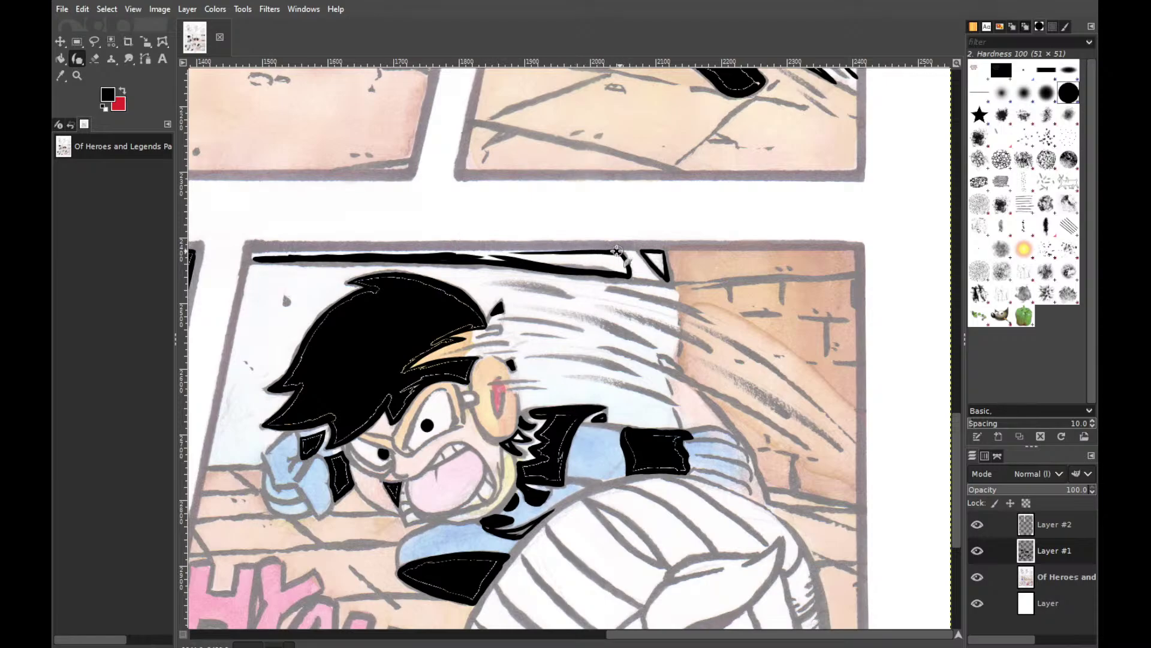
{"action": "left_click_drag", "start_coordinate": [618, 250], "coordinate": [474, 249]}
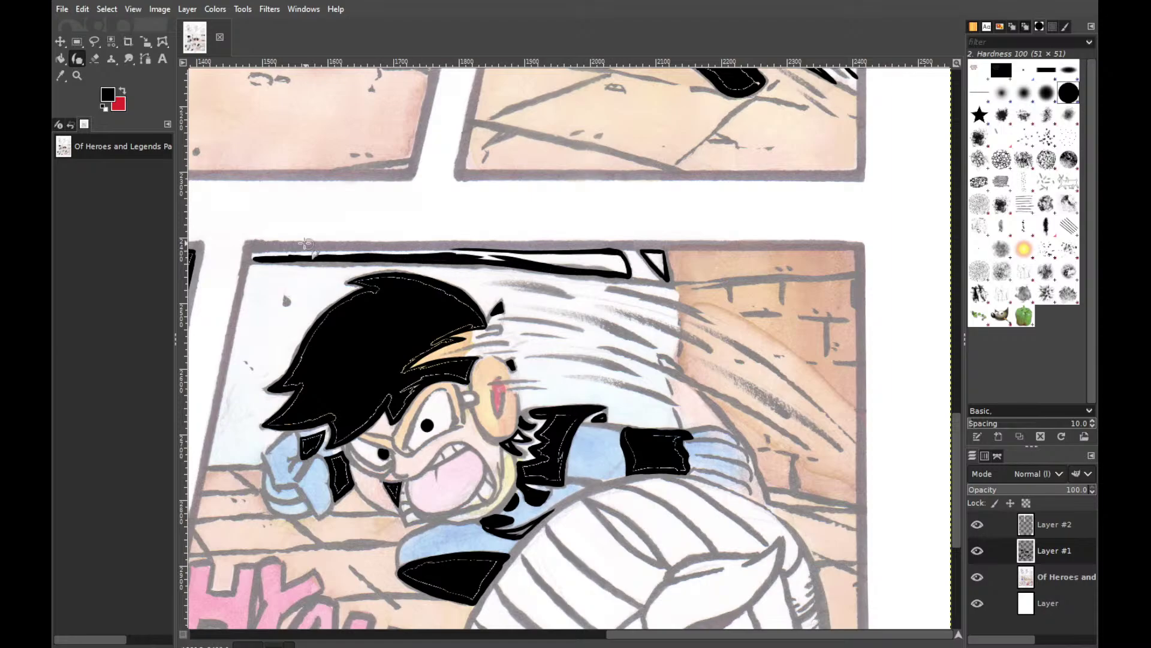
Ink the strip's corner end and its remaining upper edge along the panel border, closing the outline
{"action": "left_click_drag", "start_coordinate": [252, 257], "coordinate": [250, 254]}
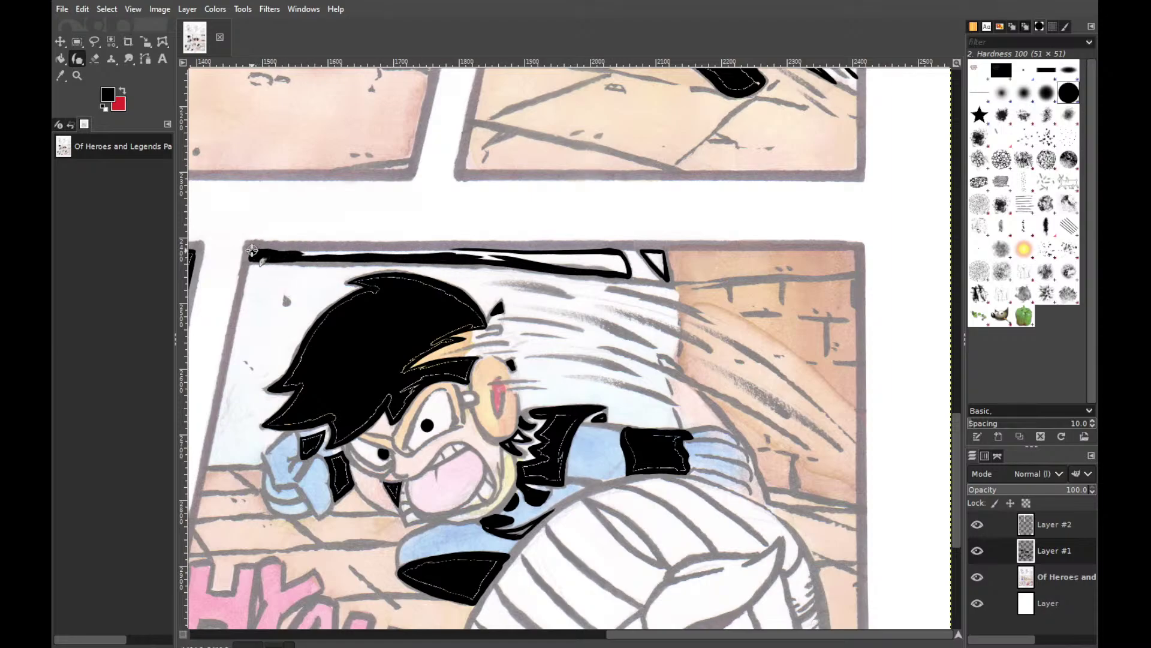
{"action": "left_click_drag", "start_coordinate": [259, 253], "coordinate": [416, 243]}
{"action": "left_click_drag", "start_coordinate": [252, 254], "coordinate": [330, 256]}
{"action": "key", "text": "ctrl+z"}
{"action": "mouse_move", "coordinate": [258, 250]}
{"action": "left_mouse_down"}
{"action": "mouse_move", "coordinate": [320, 255]}
{"action": "mouse_move", "coordinate": [251, 254]}
{"action": "mouse_move", "coordinate": [372, 253]}
{"action": "left_mouse_up"}
{"action": "key", "text": "ctrl+z"}
{"action": "key", "text": "ctrl+z"}
{"action": "left_click_drag", "start_coordinate": [252, 252], "coordinate": [408, 253]}
{"action": "key", "text": "ctrl+z"}
{"action": "mouse_move", "coordinate": [256, 251]}
{"action": "left_mouse_down"}
{"action": "mouse_move", "coordinate": [490, 241]}
{"action": "mouse_move", "coordinate": [417, 249]}
{"action": "mouse_move", "coordinate": [498, 254]}
{"action": "mouse_move", "coordinate": [412, 249]}
{"action": "mouse_move", "coordinate": [622, 253]}
{"action": "mouse_move", "coordinate": [487, 248]}
{"action": "mouse_move", "coordinate": [608, 247]}
{"action": "mouse_move", "coordinate": [593, 247]}
{"action": "mouse_move", "coordinate": [616, 248]}
{"action": "mouse_move", "coordinate": [496, 252]}
{"action": "mouse_move", "coordinate": [619, 250]}
{"action": "mouse_move", "coordinate": [485, 252]}
{"action": "mouse_move", "coordinate": [618, 264]}
{"action": "mouse_move", "coordinate": [603, 250]}
{"action": "mouse_move", "coordinate": [507, 250]}
{"action": "mouse_move", "coordinate": [615, 262]}
{"action": "left_mouse_up"}
Bucket-fill the inside of the narrow strip and the small triangle with black
{"action": "key", "text": "shift+b"}
{"action": "left_click", "coordinate": [609, 260]}
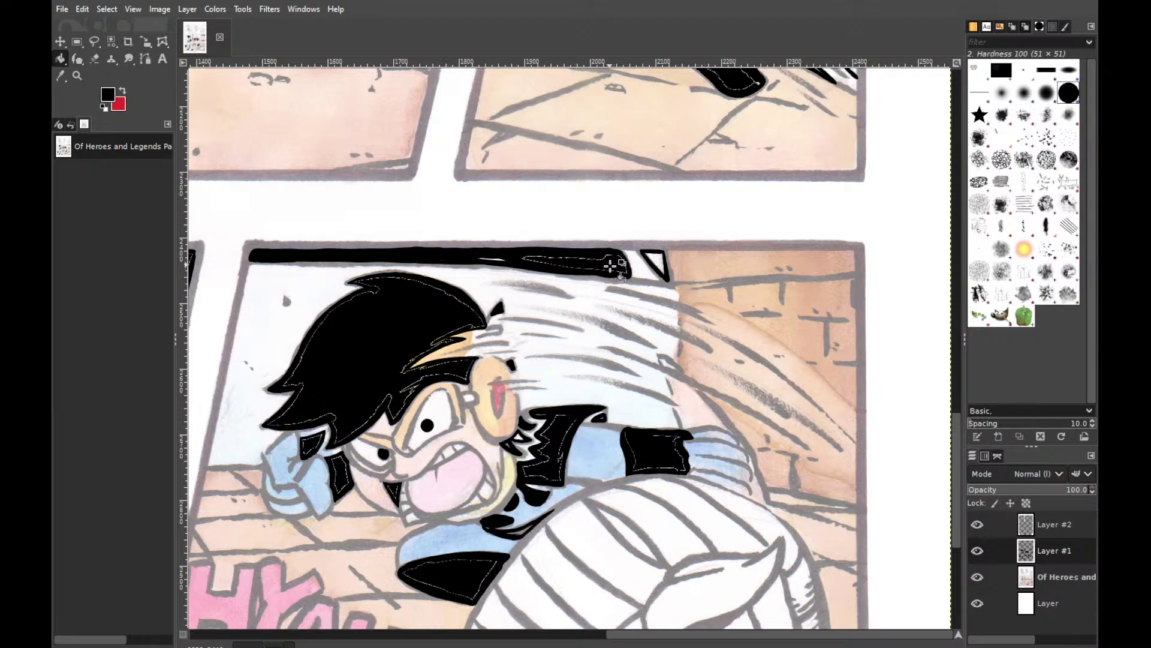
{"action": "left_click", "coordinate": [657, 257]}
Touch up the upper edge of the black armband with ink and check the inked areas in the page's bottom panels
{"action": "key", "text": "p"}
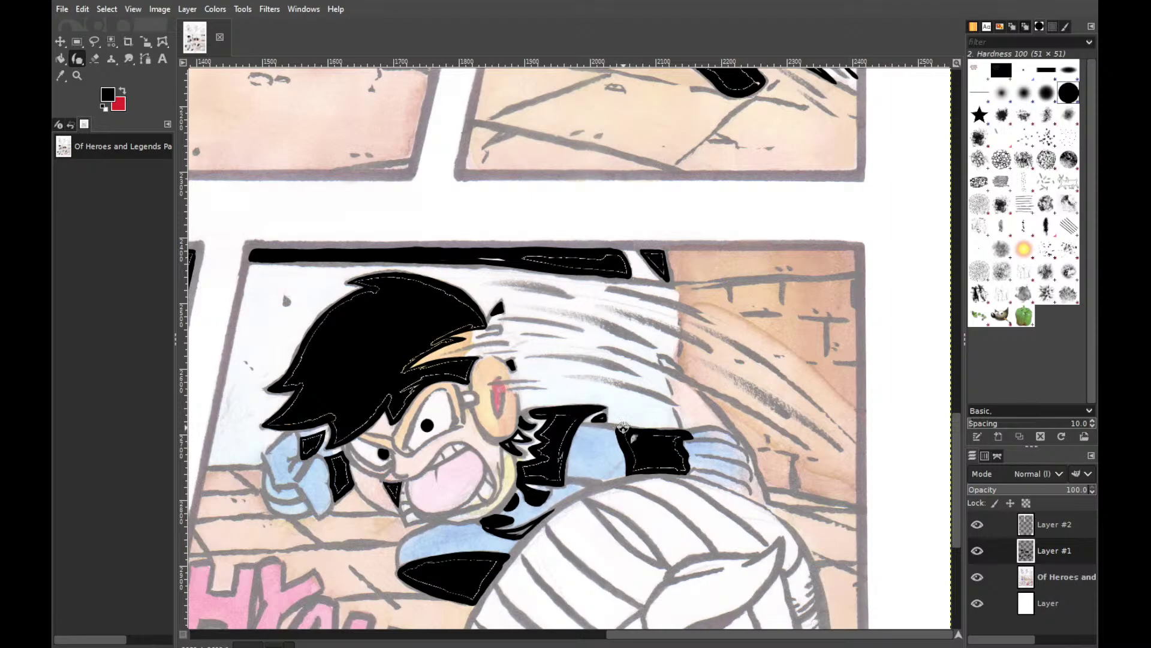
{"action": "left_click_drag", "start_coordinate": [656, 433], "coordinate": [684, 432]}
{"action": "left_click_drag", "start_coordinate": [958, 451], "coordinate": [959, 540]}
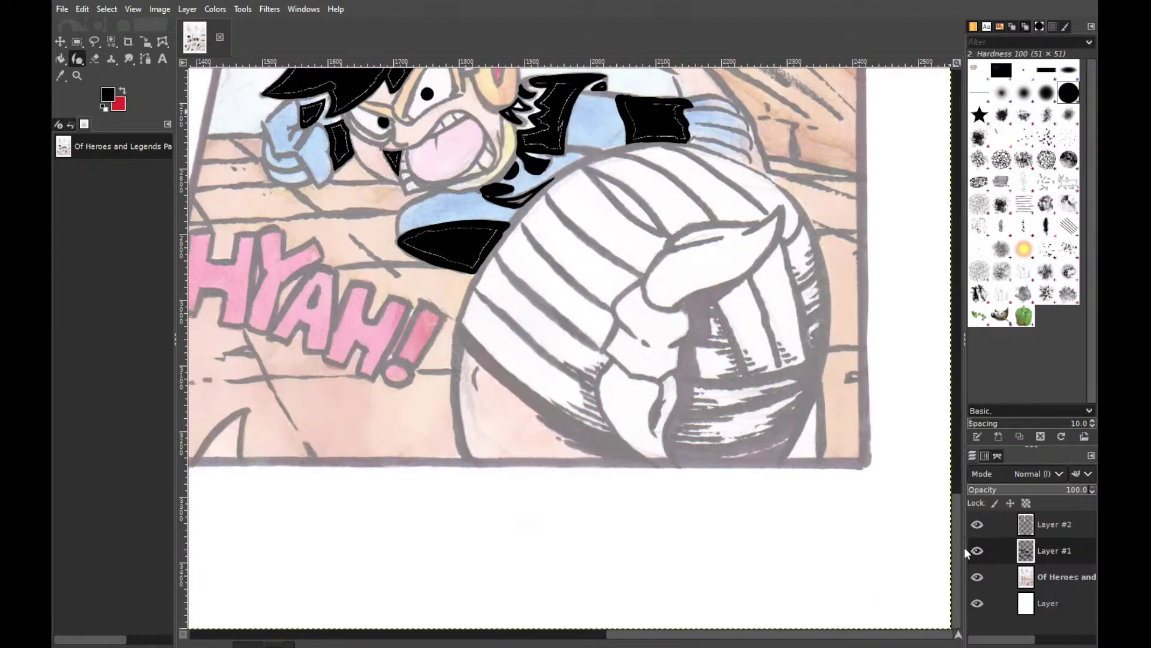
{"action": "left_click_drag", "start_coordinate": [716, 639], "coordinate": [278, 624]}
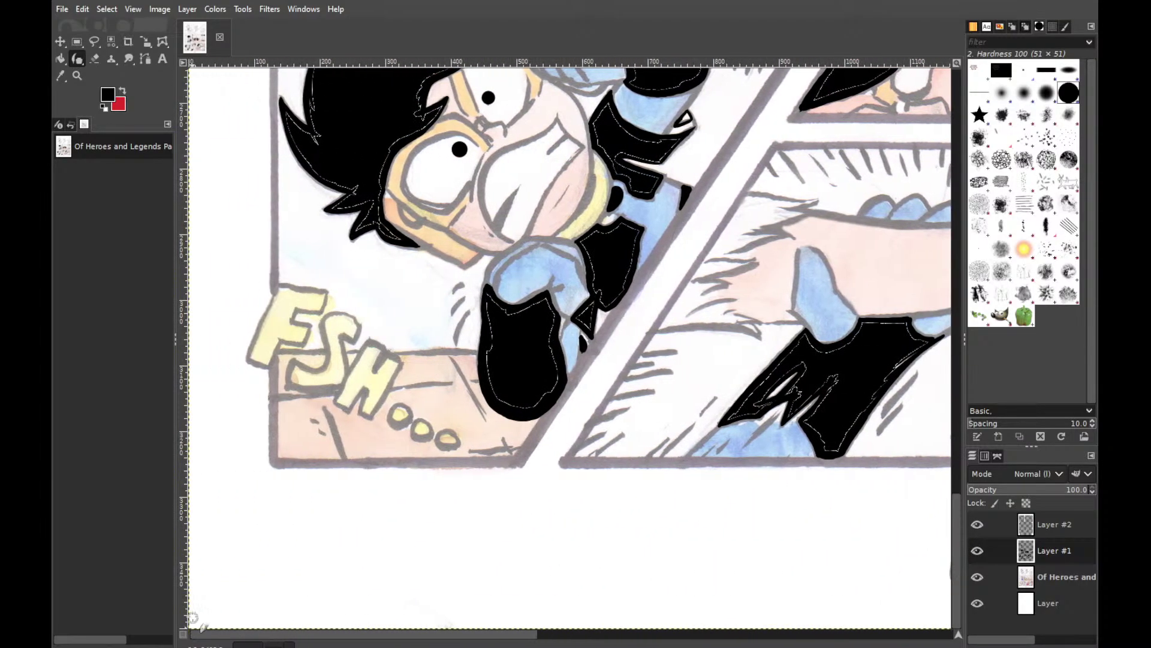
{"action": "left_click_drag", "start_coordinate": [959, 560], "coordinate": [578, 473]}
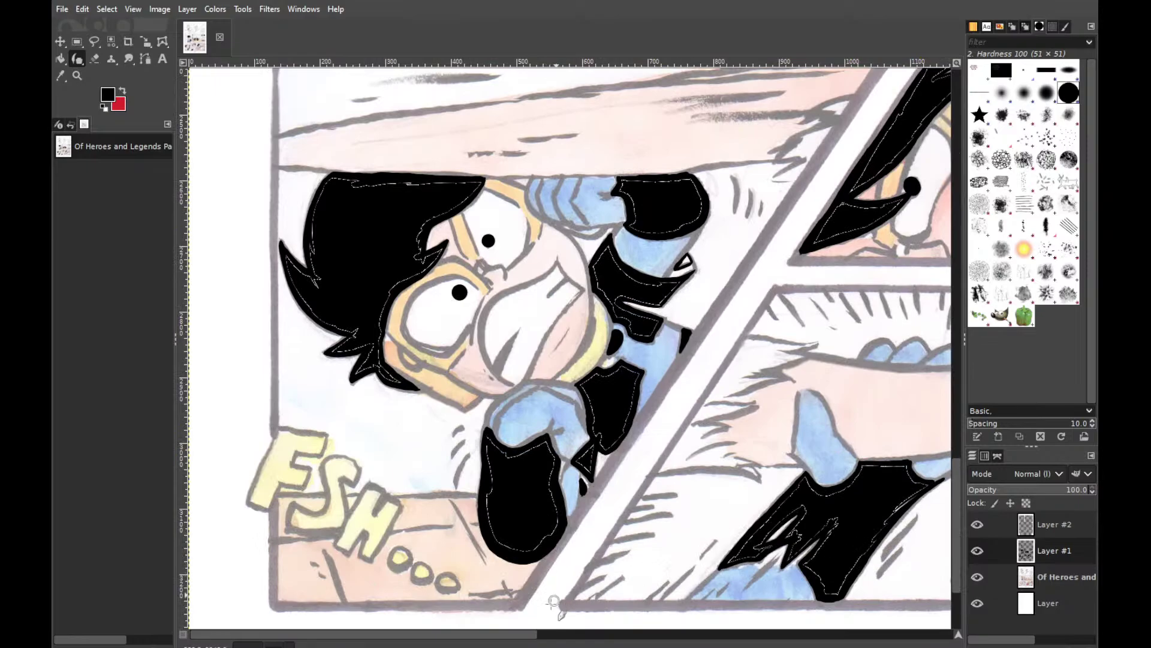
{"action": "left_click_drag", "start_coordinate": [500, 637], "coordinate": [912, 632]}
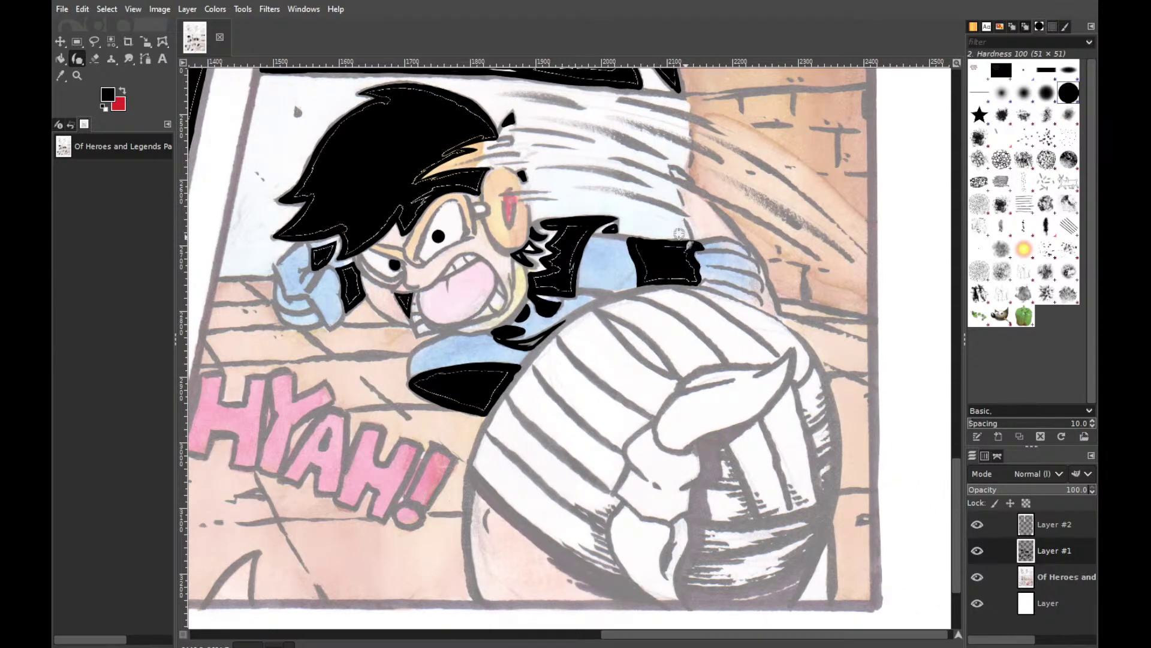
Raise the scanned comic page layer to 100 opacity and hide it so only the inked layers show
{"action": "key", "text": "shift+e"}
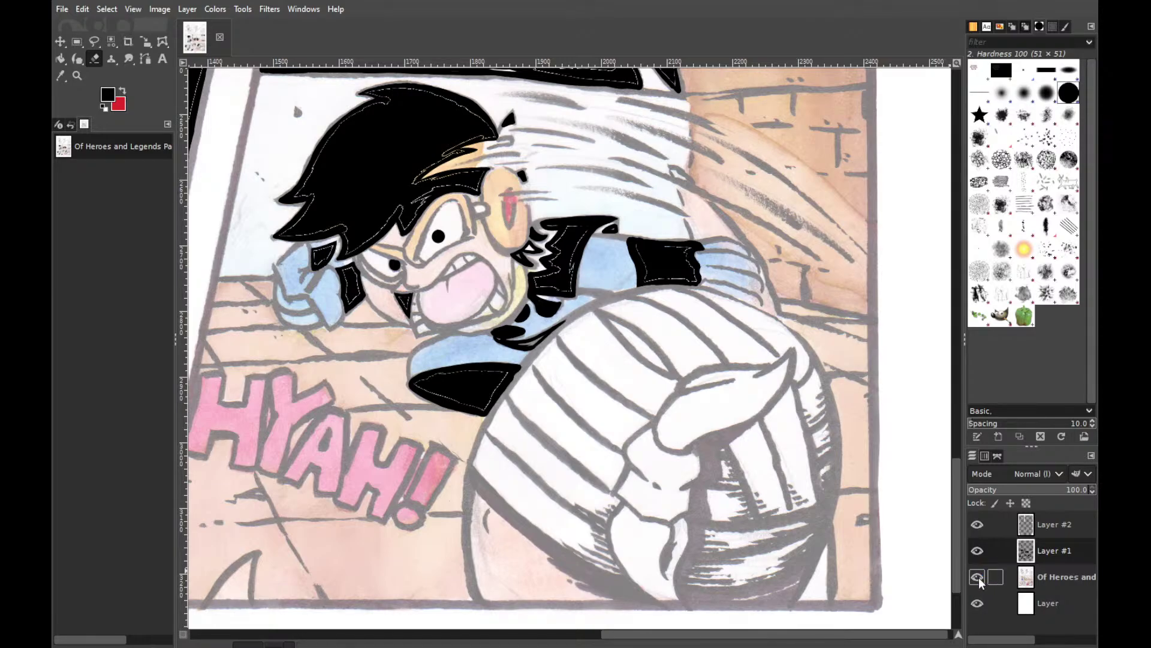
{"action": "left_click", "coordinate": [1033, 577]}
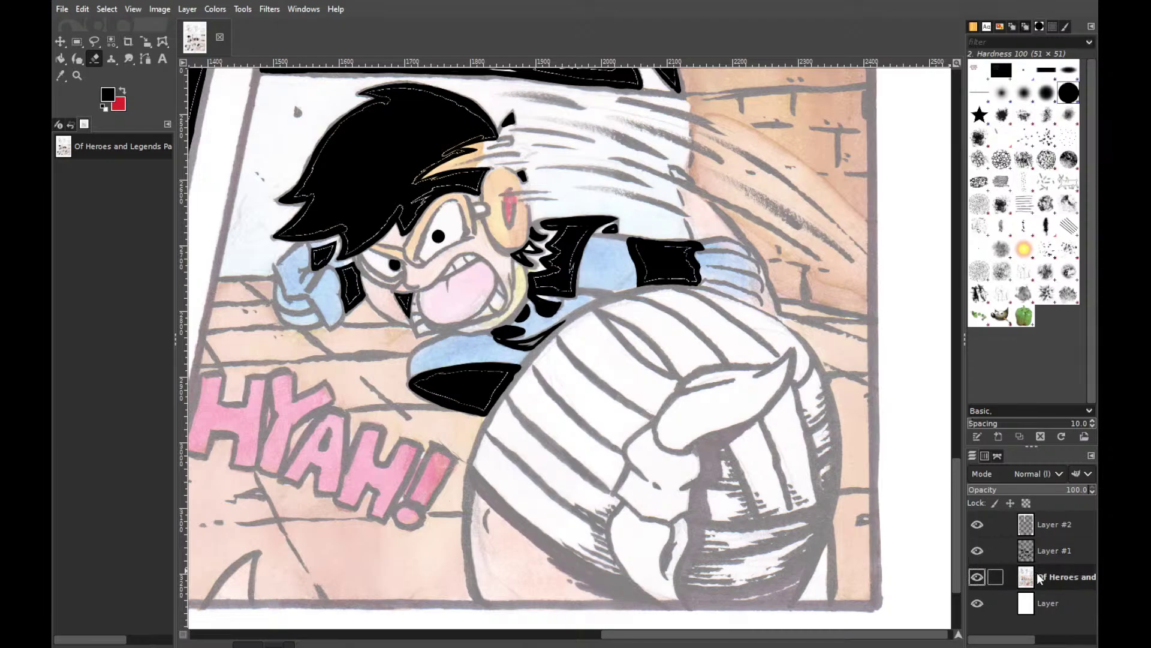
{"action": "left_click_drag", "start_coordinate": [1055, 491], "coordinate": [1067, 490]}
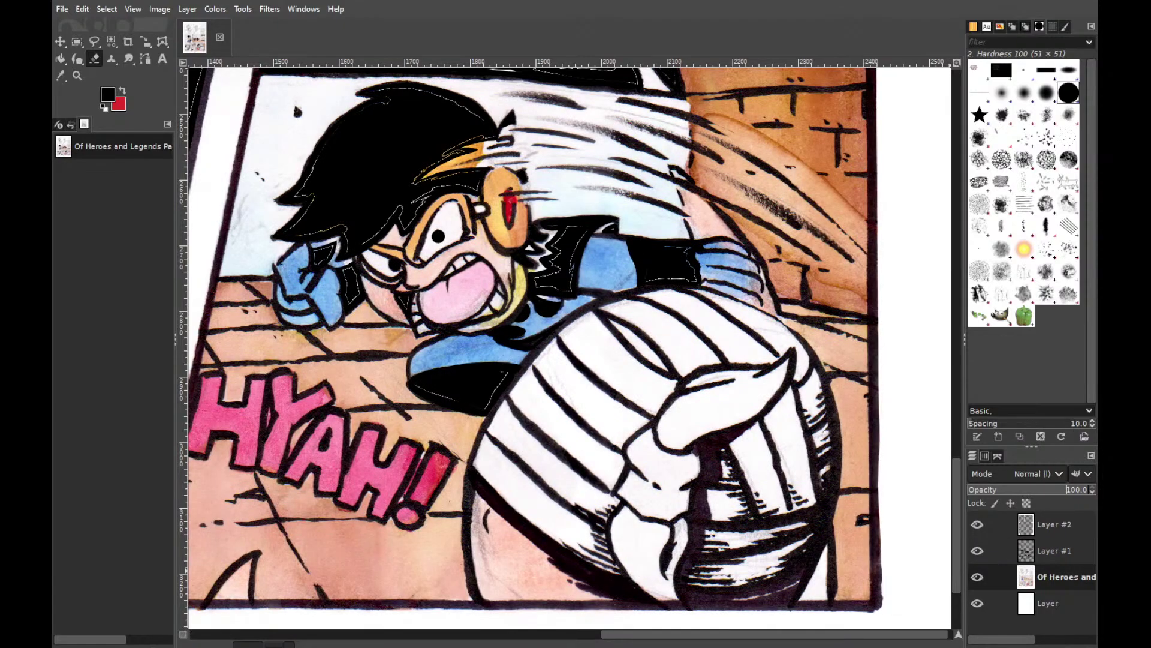
{"action": "left_click", "coordinate": [977, 577]}
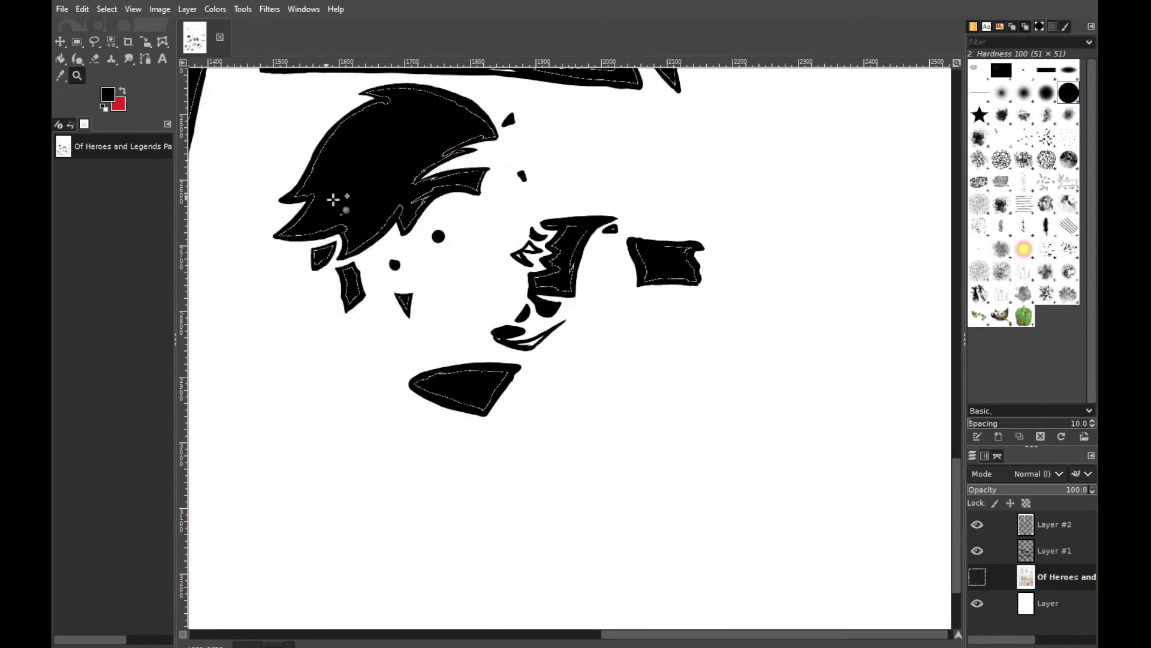
Compare the ink below the collar with the scanned artwork, and ink the white gap inside the curved stroke solid black
{"action": "left_click", "coordinate": [519, 321]}
{"action": "left_click", "coordinate": [553, 355]}
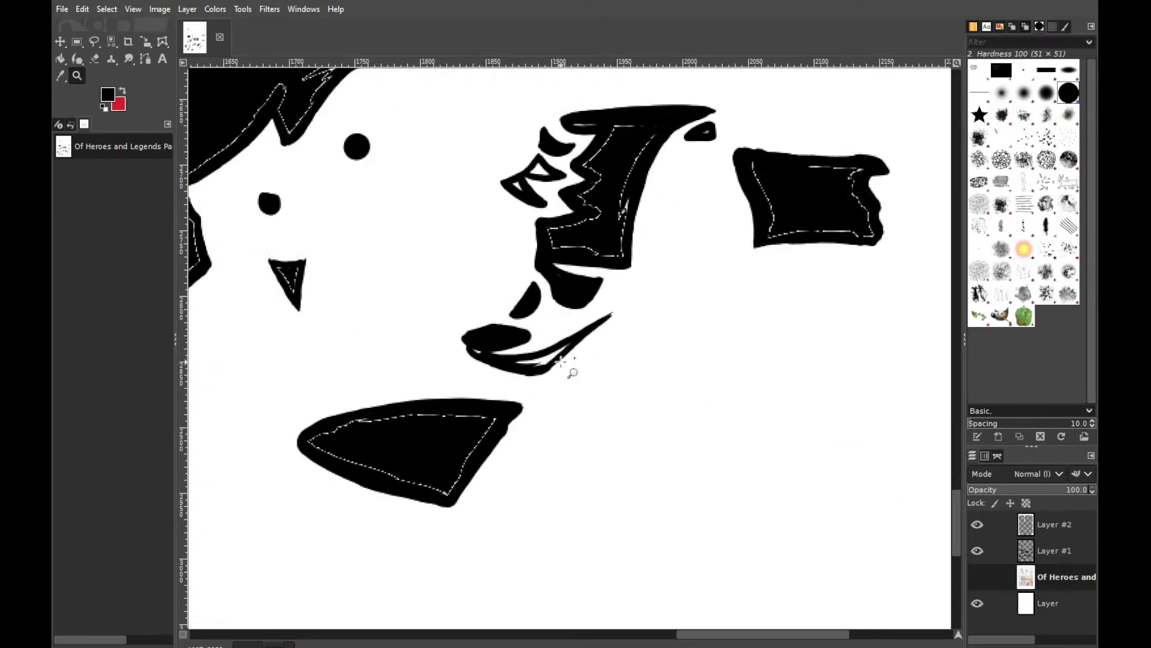
{"action": "key", "text": "p"}
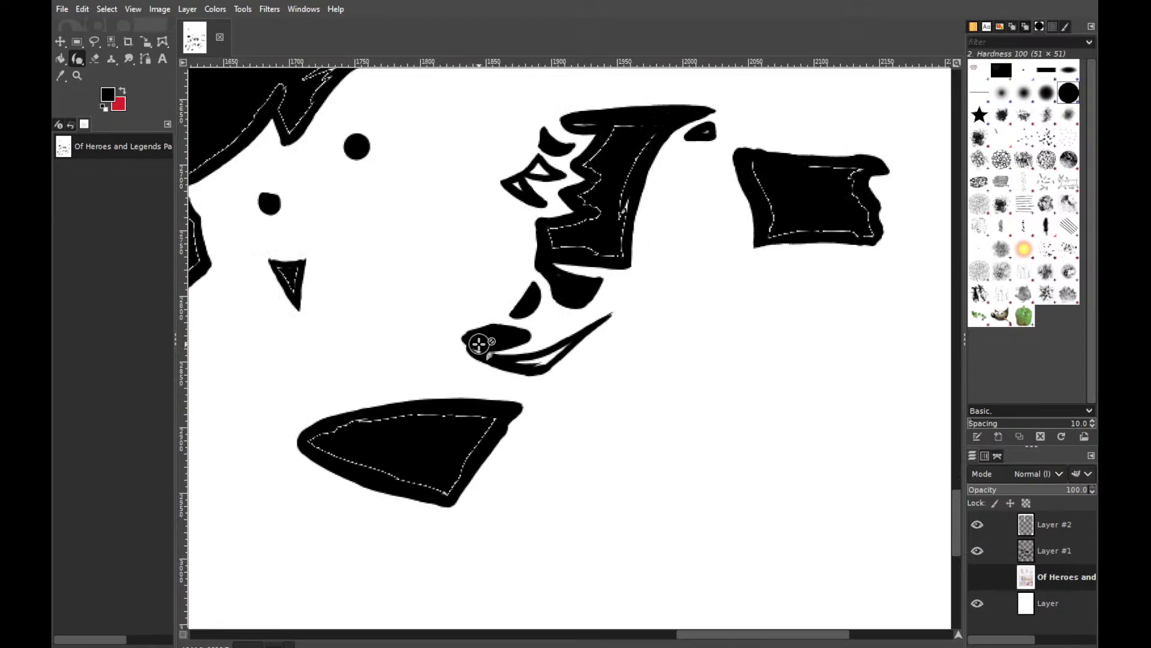
{"action": "left_click", "coordinate": [978, 576]}
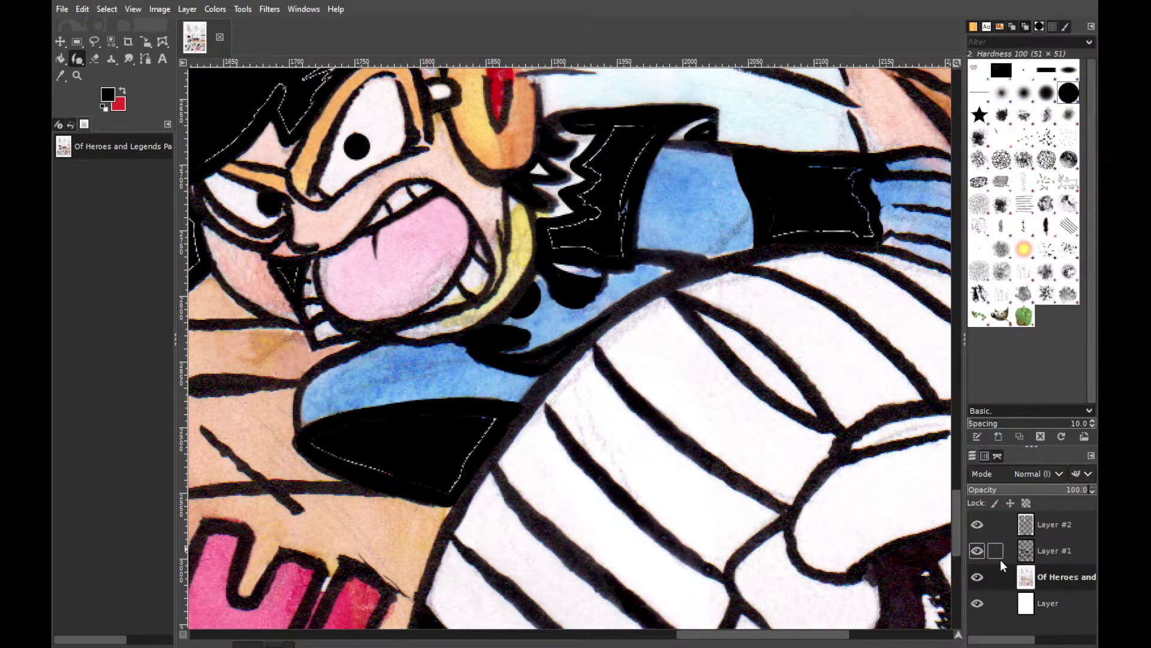
{"action": "left_click", "coordinate": [977, 577]}
{"action": "mouse_move", "coordinate": [478, 337]}
{"action": "left_mouse_down"}
{"action": "mouse_move", "coordinate": [509, 362]}
{"action": "mouse_move", "coordinate": [541, 341]}
{"action": "mouse_move", "coordinate": [516, 363]}
{"action": "mouse_move", "coordinate": [542, 353]}
{"action": "mouse_move", "coordinate": [513, 341]}
{"action": "mouse_move", "coordinate": [562, 346]}
{"action": "mouse_move", "coordinate": [524, 362]}
{"action": "mouse_move", "coordinate": [512, 361]}
{"action": "mouse_move", "coordinate": [579, 332]}
{"action": "mouse_move", "coordinate": [513, 362]}
{"action": "mouse_move", "coordinate": [541, 350]}
{"action": "left_mouse_up"}
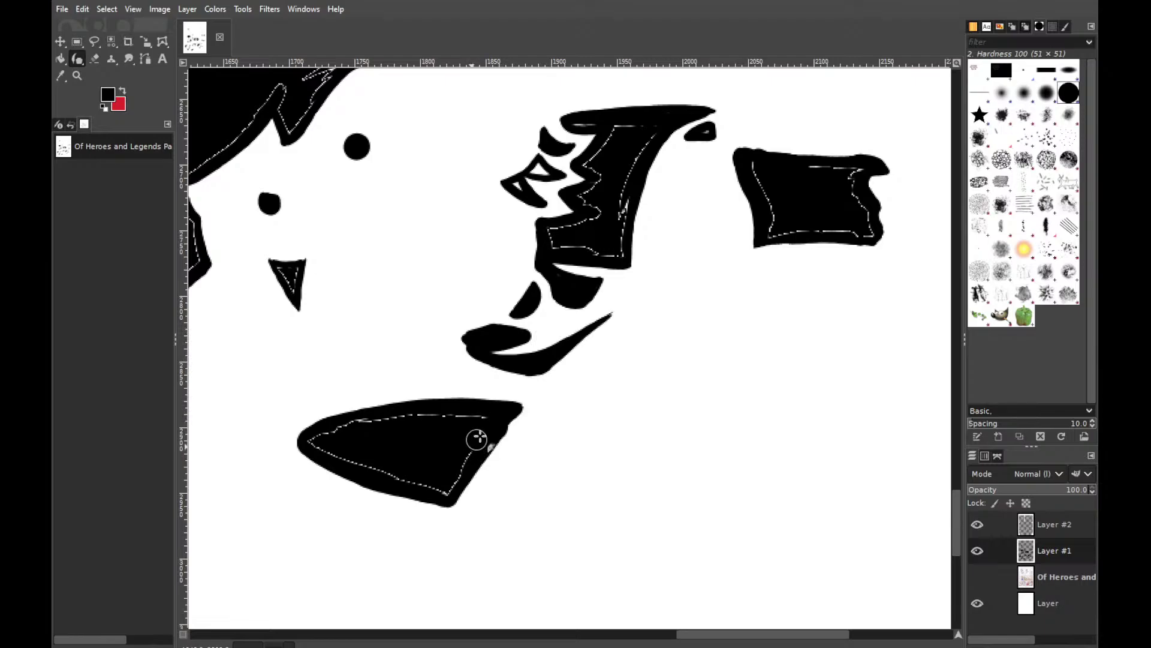
Paint over the white fill seams in the lower sleeve shape, armband, collar with its jagged tufts, and small triangle by the mouth
{"action": "mouse_move", "coordinate": [466, 454]}
{"action": "left_mouse_down"}
{"action": "mouse_move", "coordinate": [448, 487]}
{"action": "mouse_move", "coordinate": [493, 414]}
{"action": "mouse_move", "coordinate": [331, 426]}
{"action": "mouse_move", "coordinate": [309, 442]}
{"action": "mouse_move", "coordinate": [443, 477]}
{"action": "mouse_move", "coordinate": [396, 468]}
{"action": "mouse_move", "coordinate": [452, 501]}
{"action": "left_mouse_up"}
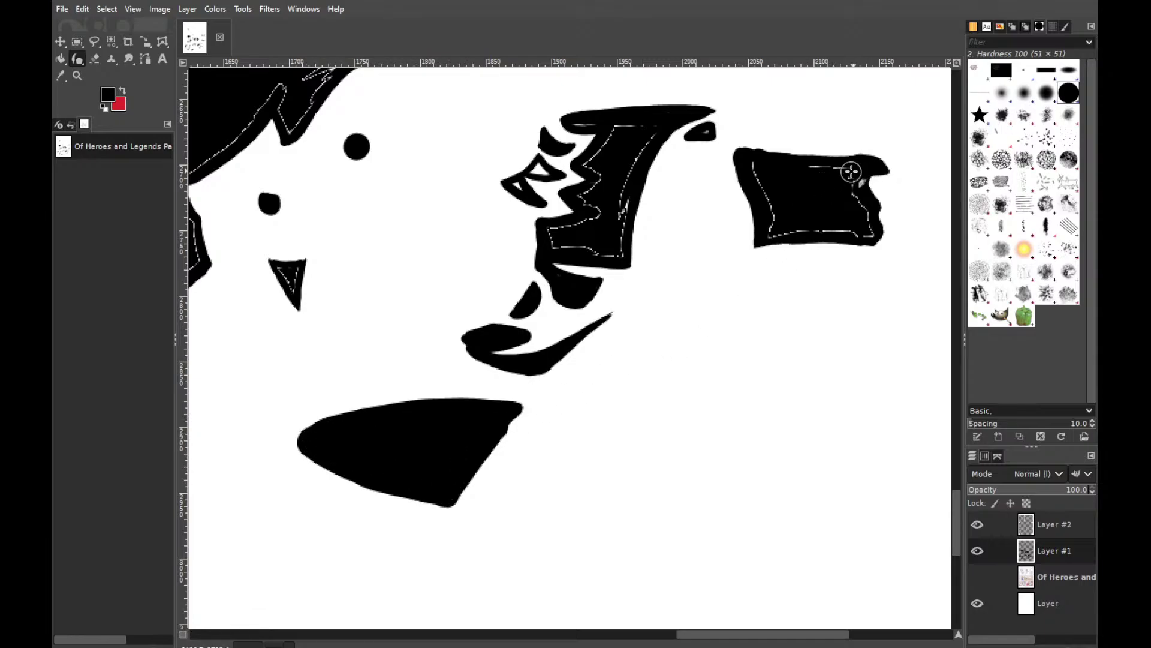
{"action": "mouse_move", "coordinate": [856, 193]}
{"action": "left_mouse_down"}
{"action": "mouse_move", "coordinate": [872, 232]}
{"action": "mouse_move", "coordinate": [822, 219]}
{"action": "mouse_move", "coordinate": [845, 228]}
{"action": "mouse_move", "coordinate": [766, 237]}
{"action": "mouse_move", "coordinate": [796, 224]}
{"action": "mouse_move", "coordinate": [774, 230]}
{"action": "mouse_move", "coordinate": [768, 176]}
{"action": "mouse_move", "coordinate": [752, 165]}
{"action": "mouse_move", "coordinate": [804, 175]}
{"action": "mouse_move", "coordinate": [858, 166]}
{"action": "mouse_move", "coordinate": [790, 167]}
{"action": "left_mouse_up"}
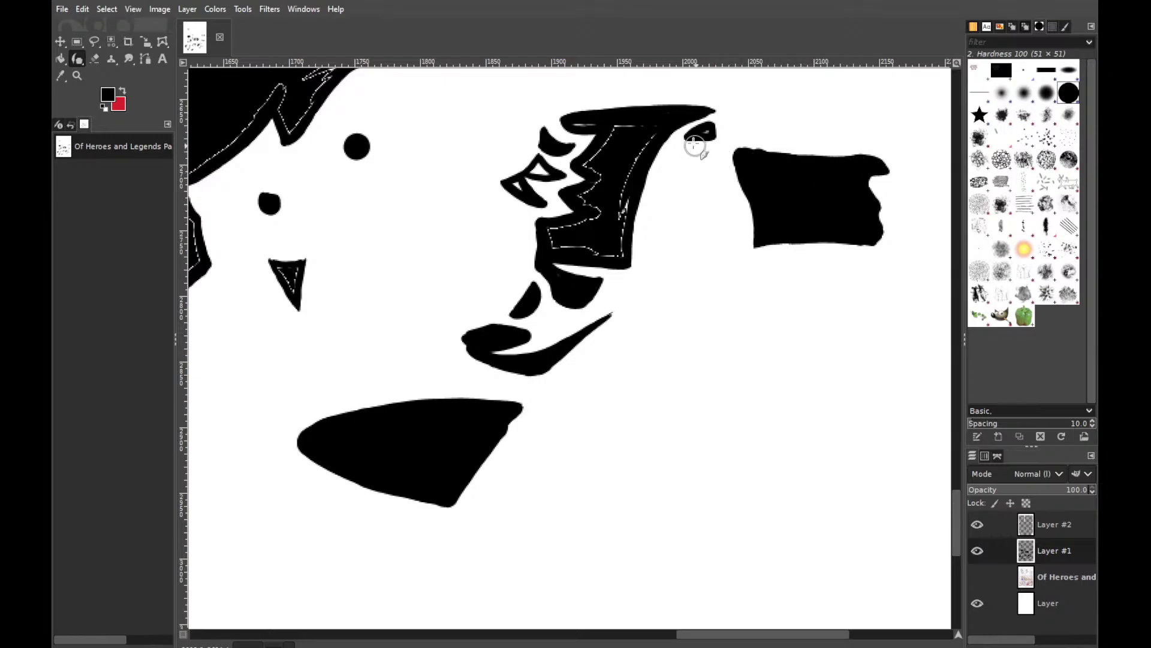
{"action": "mouse_move", "coordinate": [706, 130]}
{"action": "left_mouse_down"}
{"action": "mouse_move", "coordinate": [648, 128]}
{"action": "mouse_move", "coordinate": [666, 120]}
{"action": "mouse_move", "coordinate": [632, 160]}
{"action": "mouse_move", "coordinate": [658, 131]}
{"action": "mouse_move", "coordinate": [621, 193]}
{"action": "mouse_move", "coordinate": [640, 153]}
{"action": "mouse_move", "coordinate": [611, 255]}
{"action": "mouse_move", "coordinate": [598, 241]}
{"action": "mouse_move", "coordinate": [608, 250]}
{"action": "mouse_move", "coordinate": [551, 241]}
{"action": "mouse_move", "coordinate": [546, 226]}
{"action": "mouse_move", "coordinate": [587, 220]}
{"action": "mouse_move", "coordinate": [609, 201]}
{"action": "mouse_move", "coordinate": [592, 205]}
{"action": "mouse_move", "coordinate": [601, 210]}
{"action": "mouse_move", "coordinate": [576, 196]}
{"action": "mouse_move", "coordinate": [611, 170]}
{"action": "mouse_move", "coordinate": [582, 164]}
{"action": "mouse_move", "coordinate": [605, 173]}
{"action": "mouse_move", "coordinate": [590, 163]}
{"action": "mouse_move", "coordinate": [625, 125]}
{"action": "mouse_move", "coordinate": [606, 146]}
{"action": "mouse_move", "coordinate": [616, 123]}
{"action": "mouse_move", "coordinate": [657, 120]}
{"action": "mouse_move", "coordinate": [628, 108]}
{"action": "mouse_move", "coordinate": [572, 123]}
{"action": "mouse_move", "coordinate": [627, 120]}
{"action": "left_mouse_up"}
{"action": "mouse_move", "coordinate": [539, 146]}
{"action": "left_mouse_down"}
{"action": "mouse_move", "coordinate": [528, 172]}
{"action": "mouse_move", "coordinate": [556, 172]}
{"action": "mouse_move", "coordinate": [559, 161]}
{"action": "mouse_move", "coordinate": [521, 186]}
{"action": "left_mouse_up"}
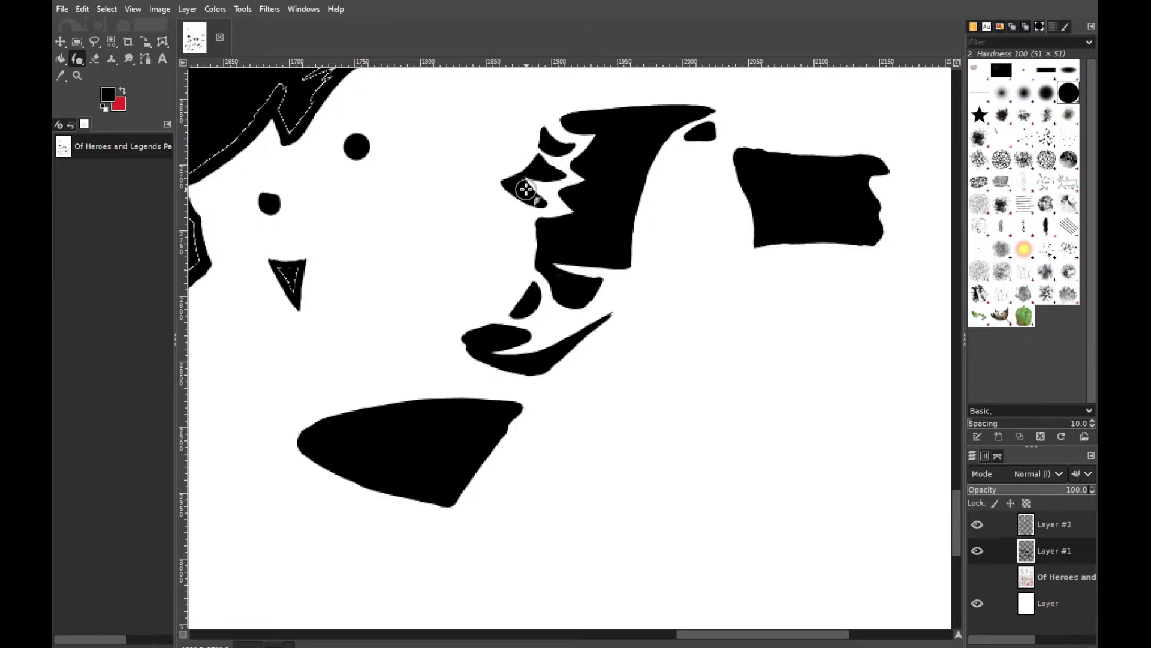
{"action": "mouse_move", "coordinate": [299, 269]}
{"action": "left_mouse_down"}
{"action": "mouse_move", "coordinate": [295, 294]}
{"action": "mouse_move", "coordinate": [278, 265]}
{"action": "mouse_move", "coordinate": [291, 278]}
{"action": "left_mouse_up"}
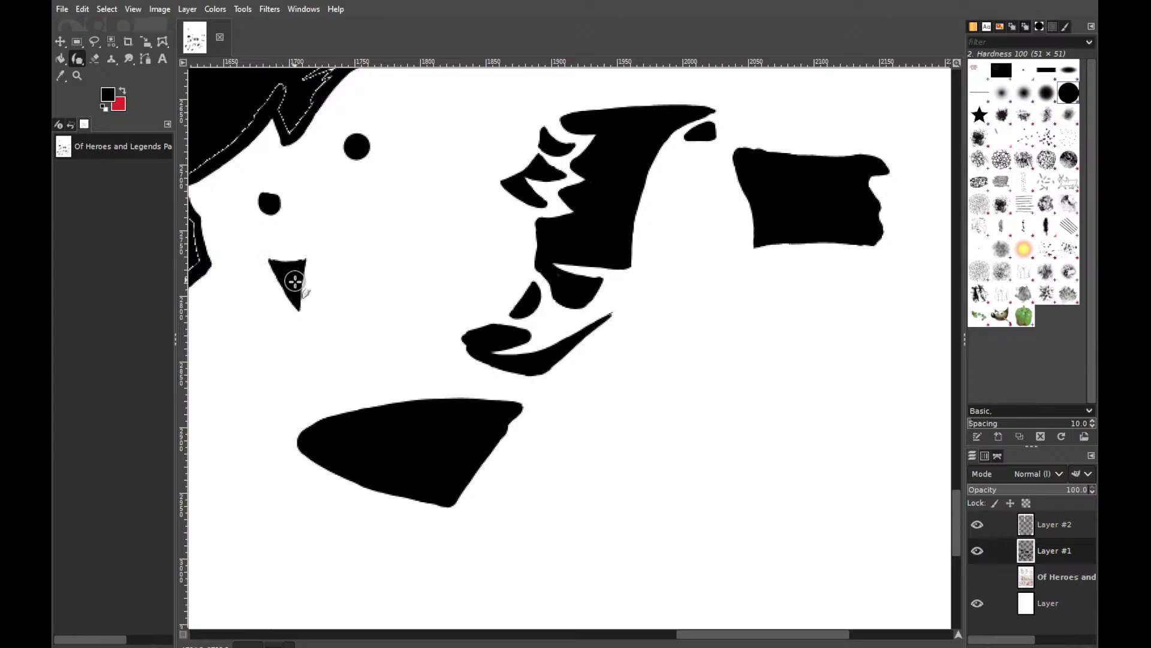
Paint over the white seams inside the two small black shapes below the hair's pointed back tip
{"action": "left_click_drag", "start_coordinate": [751, 642], "coordinate": [637, 638]}
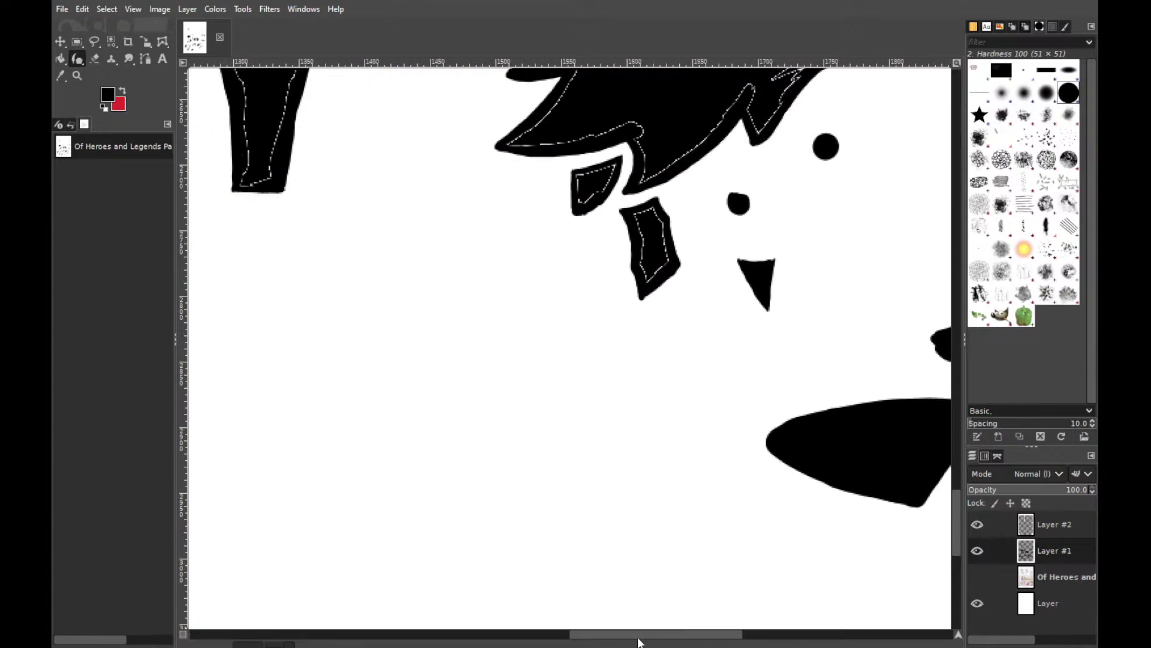
{"action": "left_click_drag", "start_coordinate": [959, 531], "coordinate": [960, 511]}
{"action": "mouse_move", "coordinate": [670, 379]}
{"action": "left_mouse_down"}
{"action": "mouse_move", "coordinate": [683, 427]}
{"action": "mouse_move", "coordinate": [662, 447]}
{"action": "mouse_move", "coordinate": [658, 395]}
{"action": "left_mouse_up"}
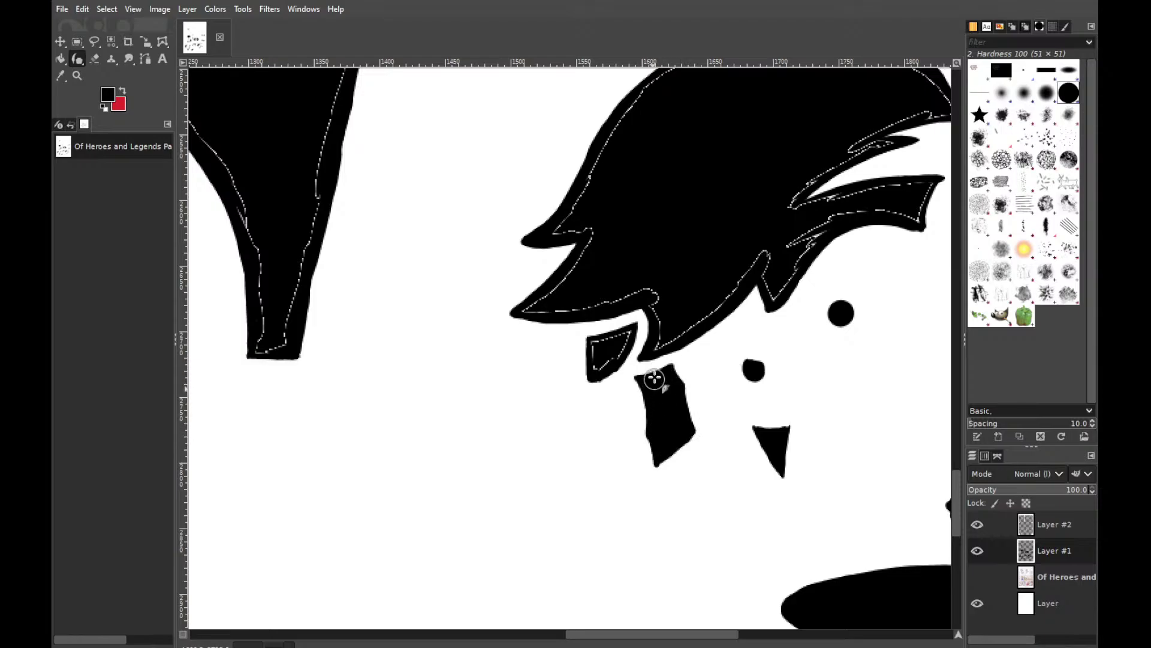
{"action": "mouse_move", "coordinate": [623, 339]}
{"action": "left_mouse_down"}
{"action": "mouse_move", "coordinate": [594, 367]}
{"action": "mouse_move", "coordinate": [590, 342]}
{"action": "mouse_move", "coordinate": [594, 355]}
{"action": "mouse_move", "coordinate": [590, 345]}
{"action": "mouse_move", "coordinate": [630, 327]}
{"action": "left_mouse_up"}
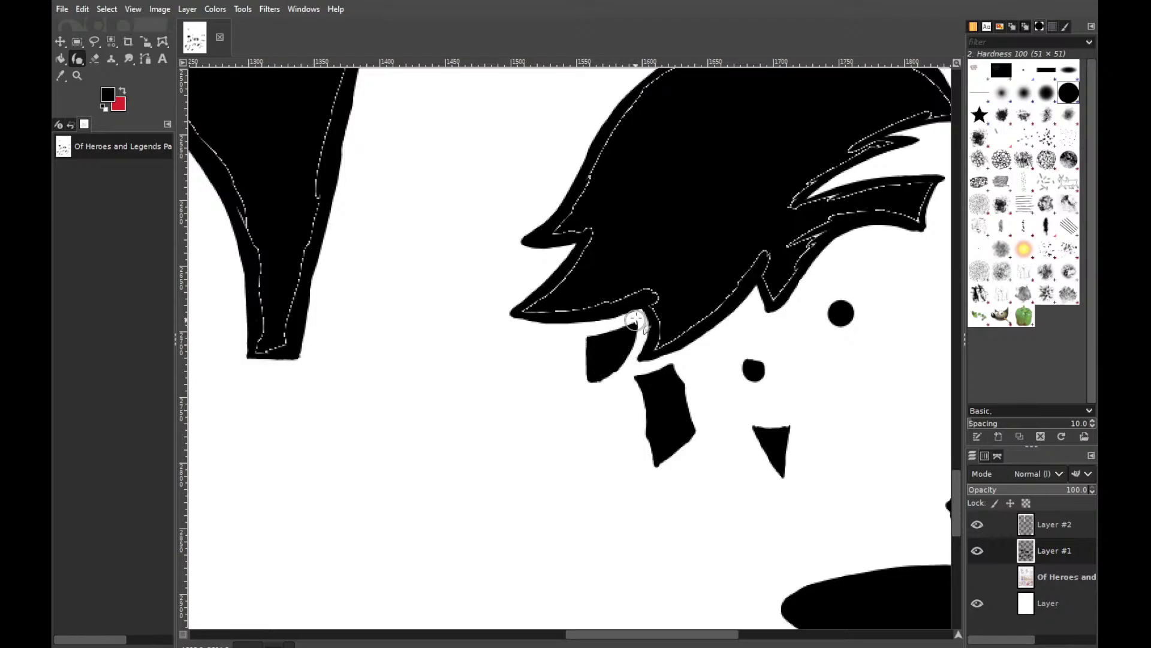
Paint over the white seams along the hair's lower edge, bangs, back spikes and upper back curve
{"action": "mouse_move", "coordinate": [571, 298]}
{"action": "left_mouse_down"}
{"action": "mouse_move", "coordinate": [523, 308]}
{"action": "mouse_move", "coordinate": [574, 296]}
{"action": "mouse_move", "coordinate": [542, 307]}
{"action": "mouse_move", "coordinate": [586, 307]}
{"action": "mouse_move", "coordinate": [664, 276]}
{"action": "mouse_move", "coordinate": [645, 290]}
{"action": "mouse_move", "coordinate": [664, 315]}
{"action": "mouse_move", "coordinate": [650, 304]}
{"action": "mouse_move", "coordinate": [662, 329]}
{"action": "mouse_move", "coordinate": [662, 316]}
{"action": "mouse_move", "coordinate": [653, 350]}
{"action": "mouse_move", "coordinate": [717, 280]}
{"action": "mouse_move", "coordinate": [678, 327]}
{"action": "mouse_move", "coordinate": [714, 308]}
{"action": "mouse_move", "coordinate": [763, 252]}
{"action": "mouse_move", "coordinate": [773, 253]}
{"action": "mouse_move", "coordinate": [759, 262]}
{"action": "mouse_move", "coordinate": [770, 260]}
{"action": "mouse_move", "coordinate": [771, 299]}
{"action": "mouse_move", "coordinate": [835, 225]}
{"action": "mouse_move", "coordinate": [779, 267]}
{"action": "mouse_move", "coordinate": [844, 209]}
{"action": "mouse_move", "coordinate": [780, 253]}
{"action": "mouse_move", "coordinate": [817, 222]}
{"action": "mouse_move", "coordinate": [926, 202]}
{"action": "mouse_move", "coordinate": [934, 182]}
{"action": "mouse_move", "coordinate": [917, 220]}
{"action": "mouse_move", "coordinate": [829, 213]}
{"action": "mouse_move", "coordinate": [880, 210]}
{"action": "mouse_move", "coordinate": [834, 222]}
{"action": "mouse_move", "coordinate": [929, 181]}
{"action": "mouse_move", "coordinate": [781, 222]}
{"action": "mouse_move", "coordinate": [898, 190]}
{"action": "mouse_move", "coordinate": [807, 206]}
{"action": "left_mouse_up"}
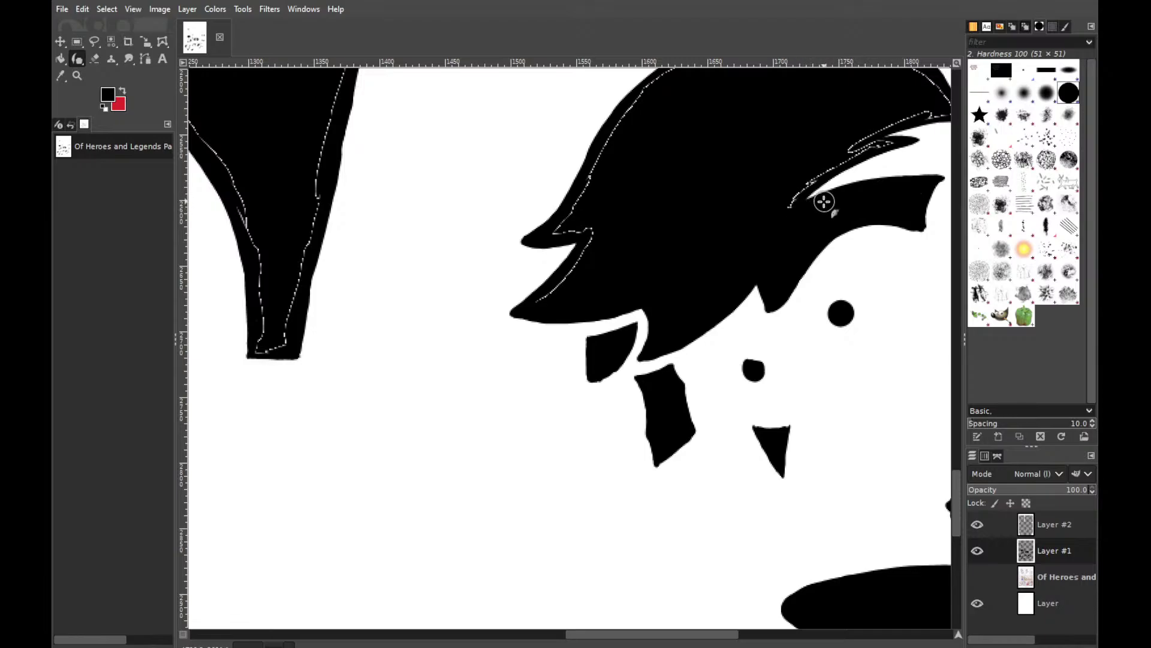
{"action": "mouse_move", "coordinate": [890, 143]}
{"action": "left_mouse_down"}
{"action": "mouse_move", "coordinate": [836, 159]}
{"action": "mouse_move", "coordinate": [883, 145]}
{"action": "mouse_move", "coordinate": [788, 196]}
{"action": "mouse_move", "coordinate": [822, 165]}
{"action": "left_mouse_up"}
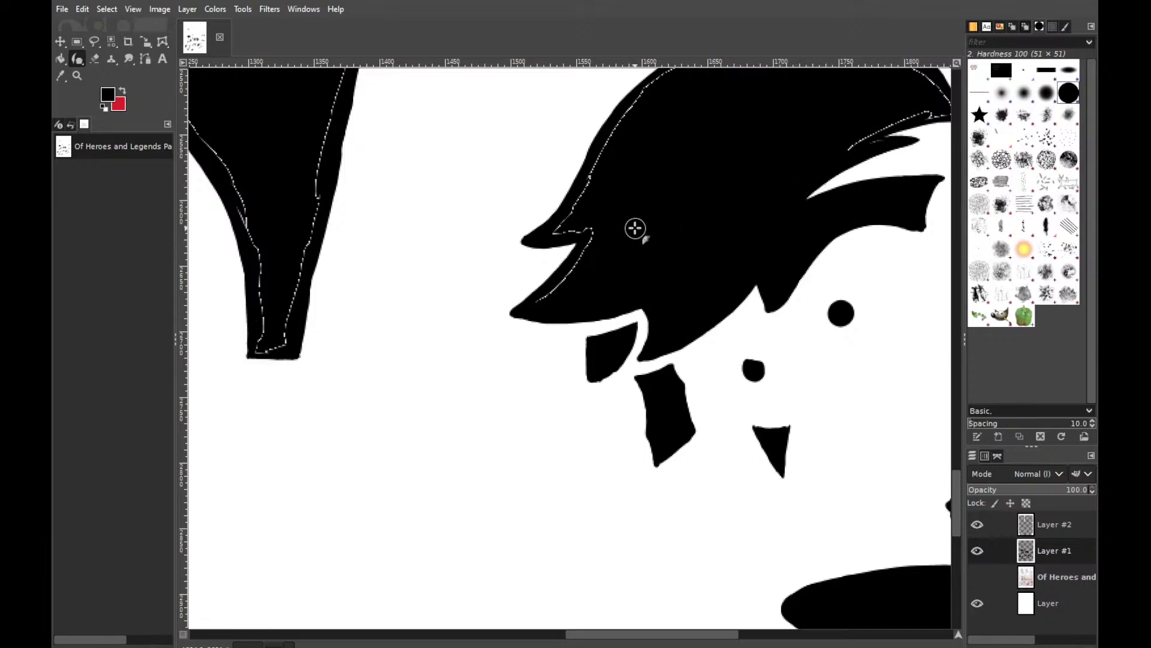
{"action": "mouse_move", "coordinate": [592, 236]}
{"action": "left_mouse_down"}
{"action": "mouse_move", "coordinate": [532, 306]}
{"action": "mouse_move", "coordinate": [582, 264]}
{"action": "mouse_move", "coordinate": [575, 227]}
{"action": "mouse_move", "coordinate": [552, 233]}
{"action": "mouse_move", "coordinate": [588, 226]}
{"action": "left_mouse_up"}
{"action": "left_click_drag", "start_coordinate": [955, 505], "coordinate": [954, 487]}
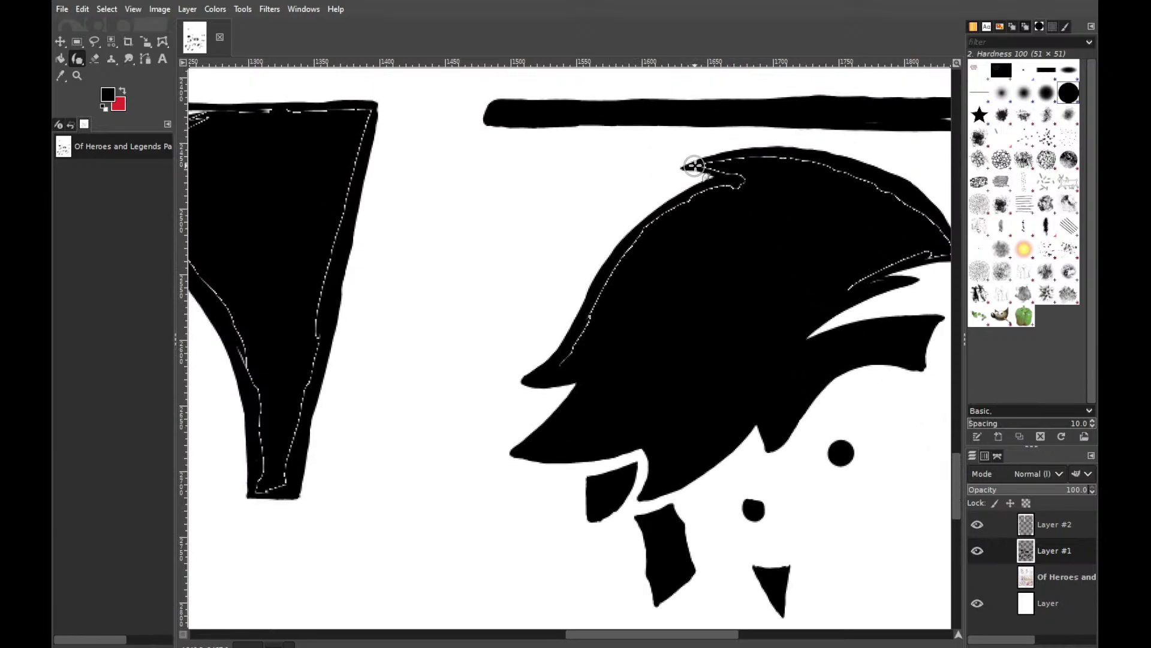
{"action": "mouse_move", "coordinate": [694, 166]}
{"action": "left_mouse_down"}
{"action": "mouse_move", "coordinate": [731, 165]}
{"action": "mouse_move", "coordinate": [705, 163]}
{"action": "mouse_move", "coordinate": [747, 179]}
{"action": "mouse_move", "coordinate": [734, 171]}
{"action": "mouse_move", "coordinate": [734, 196]}
{"action": "mouse_move", "coordinate": [745, 183]}
{"action": "mouse_move", "coordinate": [663, 216]}
{"action": "mouse_move", "coordinate": [674, 212]}
{"action": "mouse_move", "coordinate": [629, 247]}
{"action": "mouse_move", "coordinate": [643, 235]}
{"action": "mouse_move", "coordinate": [561, 360]}
{"action": "left_mouse_up"}
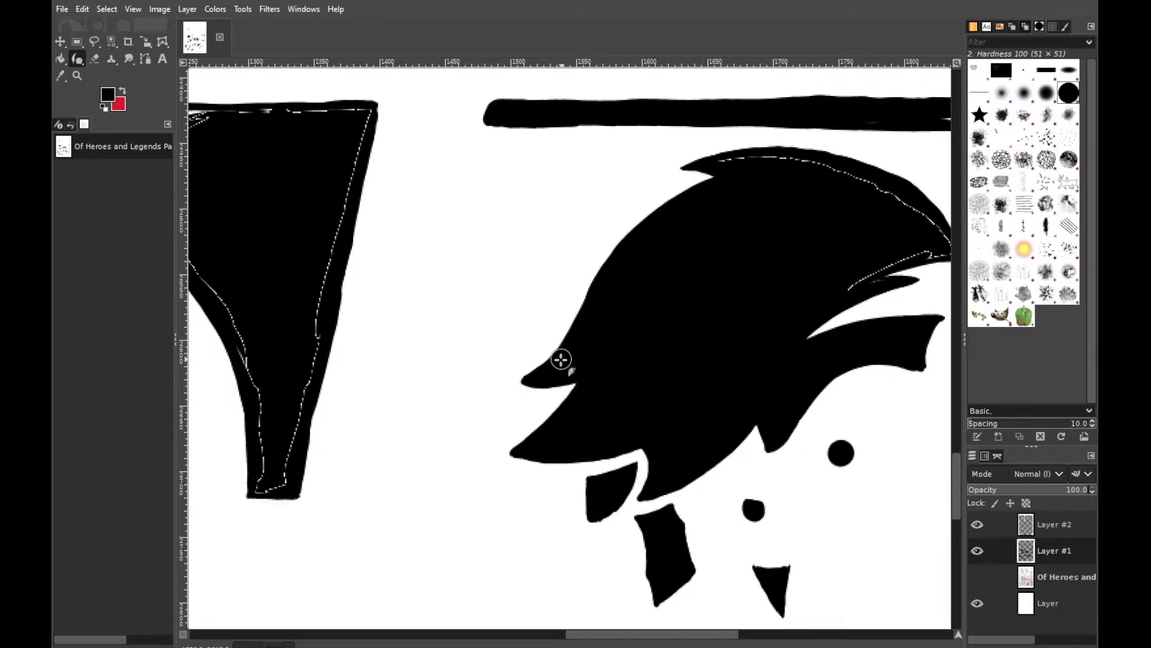
Paint over the white seams along the top of the hair and around its front tip
{"action": "left_click_drag", "start_coordinate": [732, 634], "coordinate": [777, 642]}
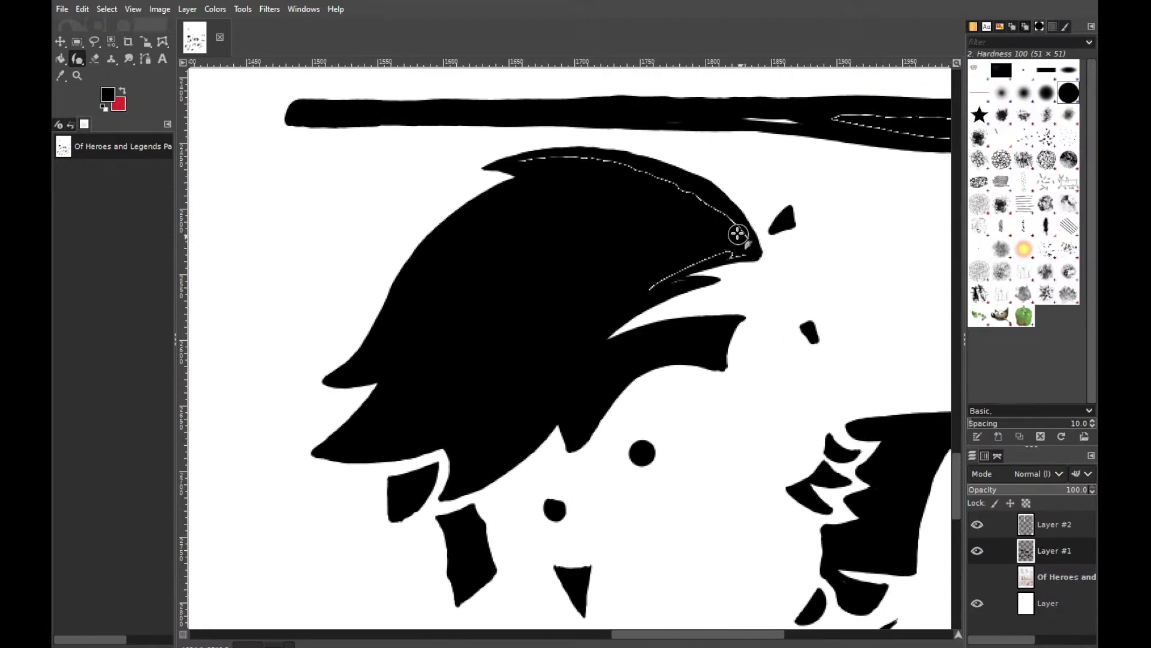
{"action": "left_click_drag", "start_coordinate": [745, 236], "coordinate": [697, 187]}
{"action": "mouse_move", "coordinate": [748, 243]}
{"action": "left_mouse_down"}
{"action": "mouse_move", "coordinate": [664, 179]}
{"action": "mouse_move", "coordinate": [563, 158]}
{"action": "mouse_move", "coordinate": [516, 162]}
{"action": "mouse_move", "coordinate": [650, 159]}
{"action": "left_mouse_up"}
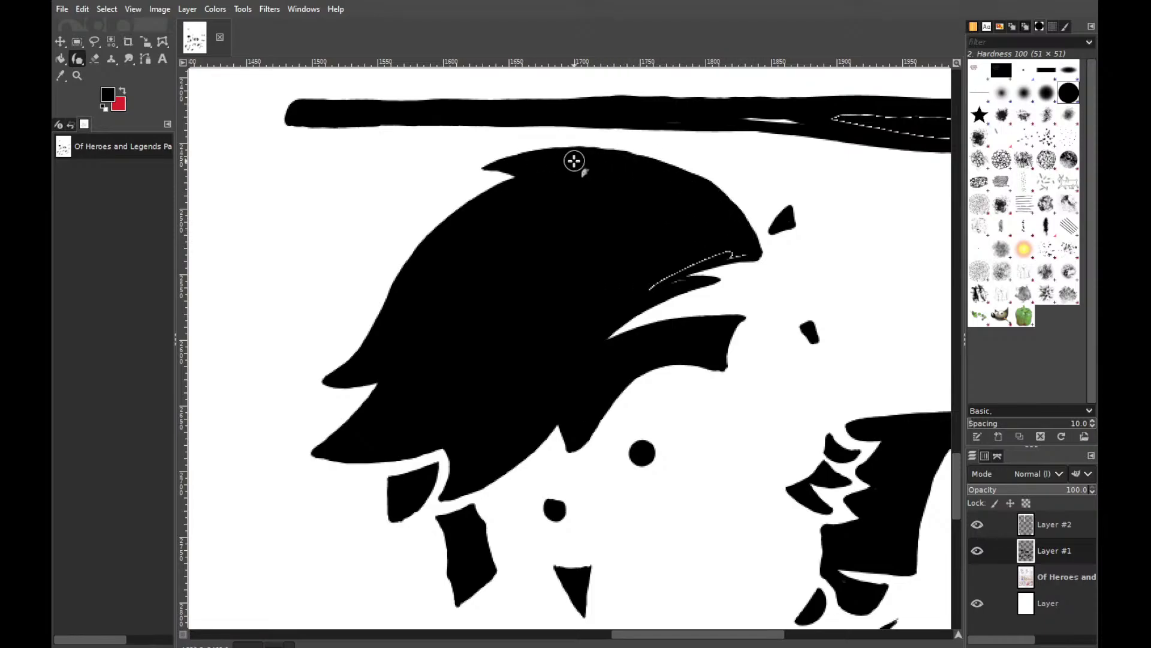
{"action": "mouse_move", "coordinate": [748, 249]}
{"action": "left_mouse_down"}
{"action": "mouse_move", "coordinate": [702, 256]}
{"action": "mouse_move", "coordinate": [747, 249]}
{"action": "mouse_move", "coordinate": [647, 288]}
{"action": "mouse_move", "coordinate": [688, 262]}
{"action": "mouse_move", "coordinate": [635, 296]}
{"action": "mouse_move", "coordinate": [681, 283]}
{"action": "left_mouse_up"}
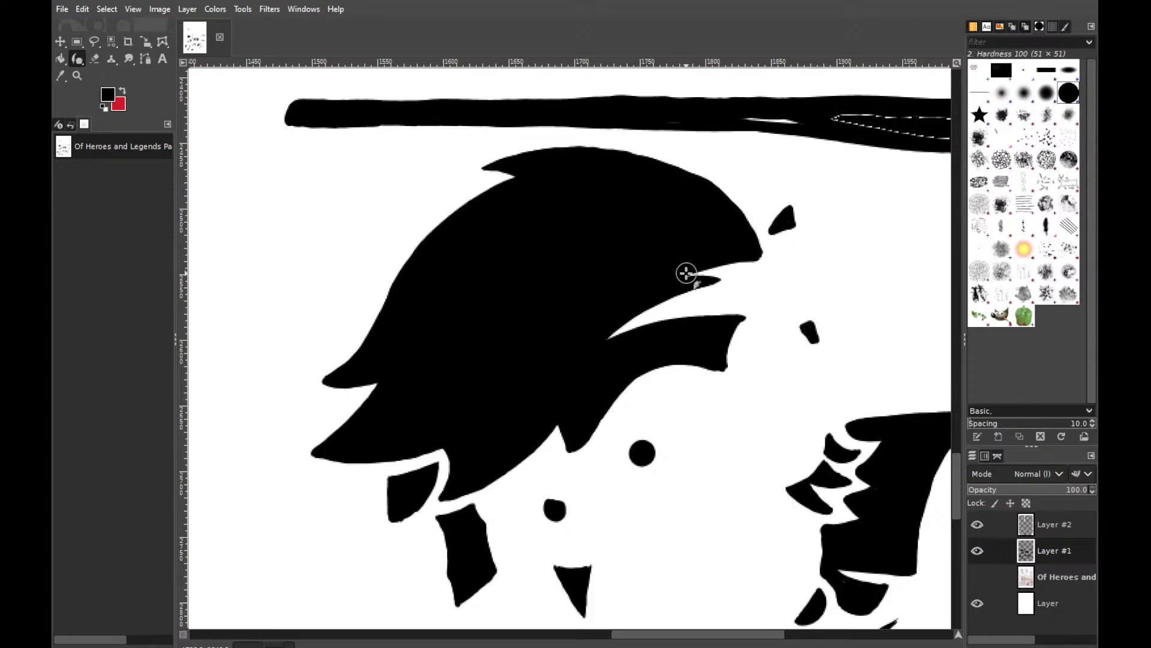
Paint over the white seam inside the small triangle beyond the end of the narrow strip
{"action": "left_click_drag", "start_coordinate": [759, 633], "coordinate": [824, 634]}
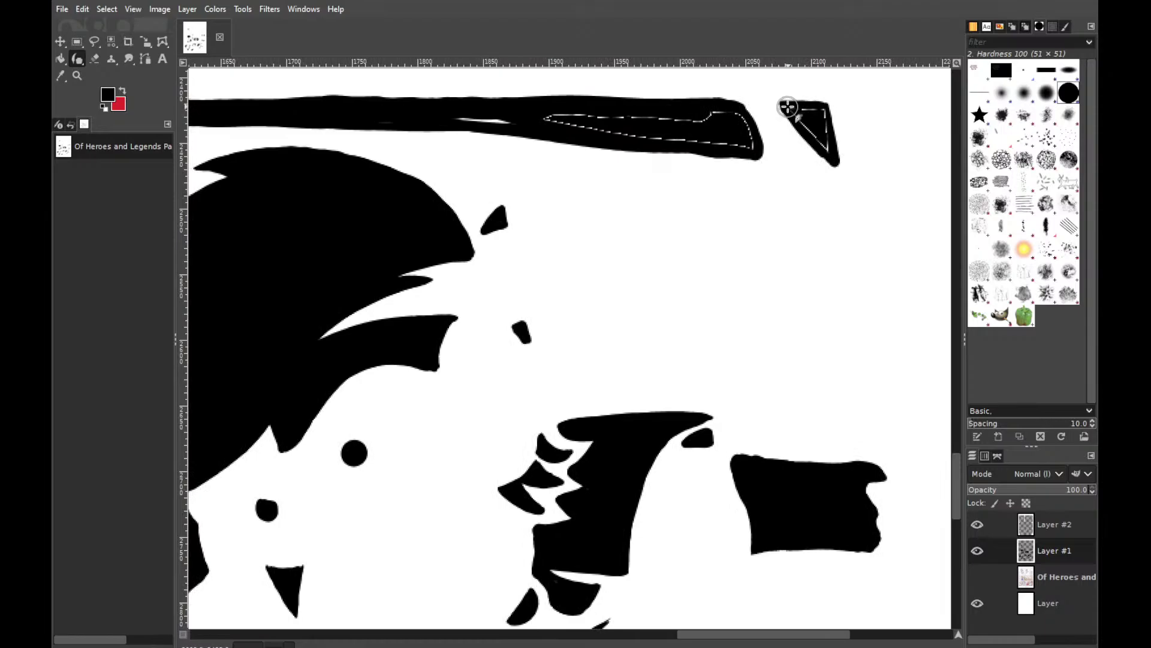
{"action": "mouse_move", "coordinate": [787, 106]}
{"action": "left_mouse_down"}
{"action": "mouse_move", "coordinate": [835, 157]}
{"action": "mouse_move", "coordinate": [825, 113]}
{"action": "mouse_move", "coordinate": [830, 142]}
{"action": "mouse_move", "coordinate": [818, 110]}
{"action": "mouse_move", "coordinate": [792, 108]}
{"action": "left_mouse_up"}
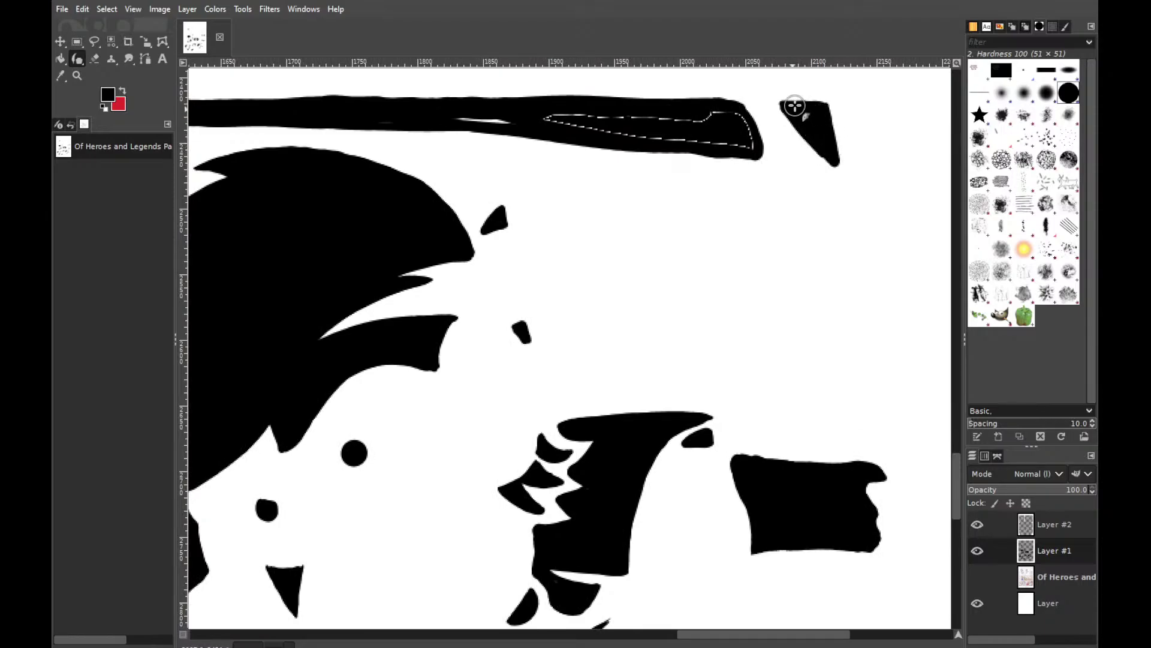
Paint over the white seams inside the end of the long narrow strip and inside the large wedge-shaped area
{"action": "mouse_move", "coordinate": [522, 115]}
{"action": "left_mouse_down"}
{"action": "mouse_move", "coordinate": [458, 120]}
{"action": "mouse_move", "coordinate": [711, 133]}
{"action": "mouse_move", "coordinate": [659, 129]}
{"action": "mouse_move", "coordinate": [755, 149]}
{"action": "mouse_move", "coordinate": [741, 123]}
{"action": "left_mouse_up"}
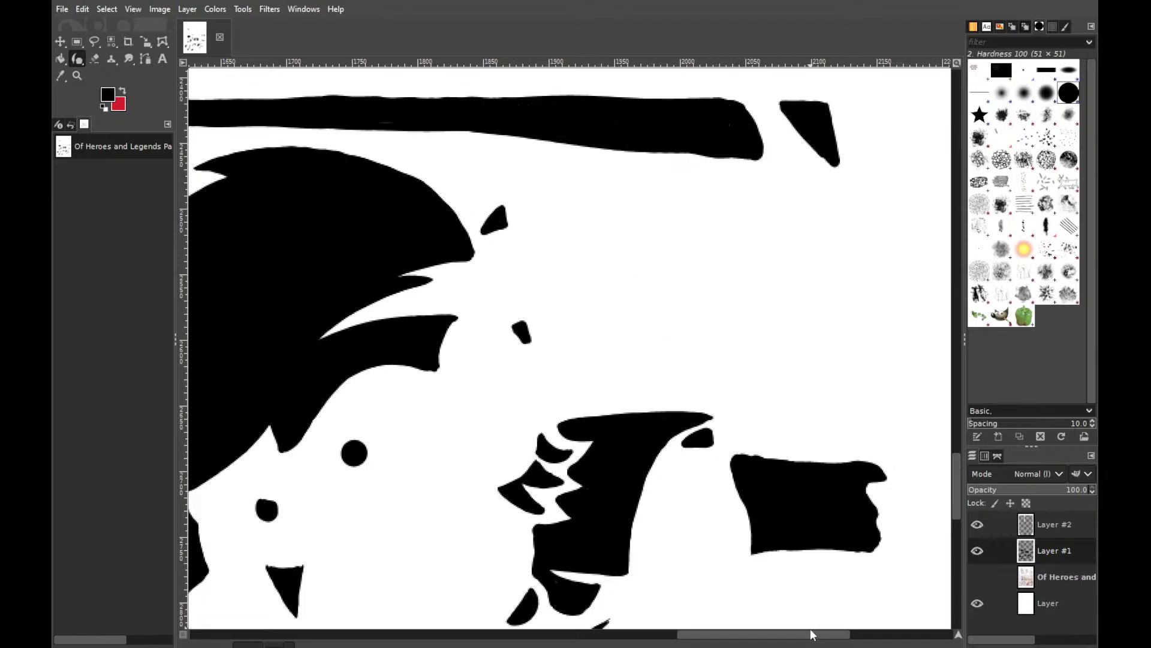
{"action": "left_click_drag", "start_coordinate": [812, 634], "coordinate": [622, 622]}
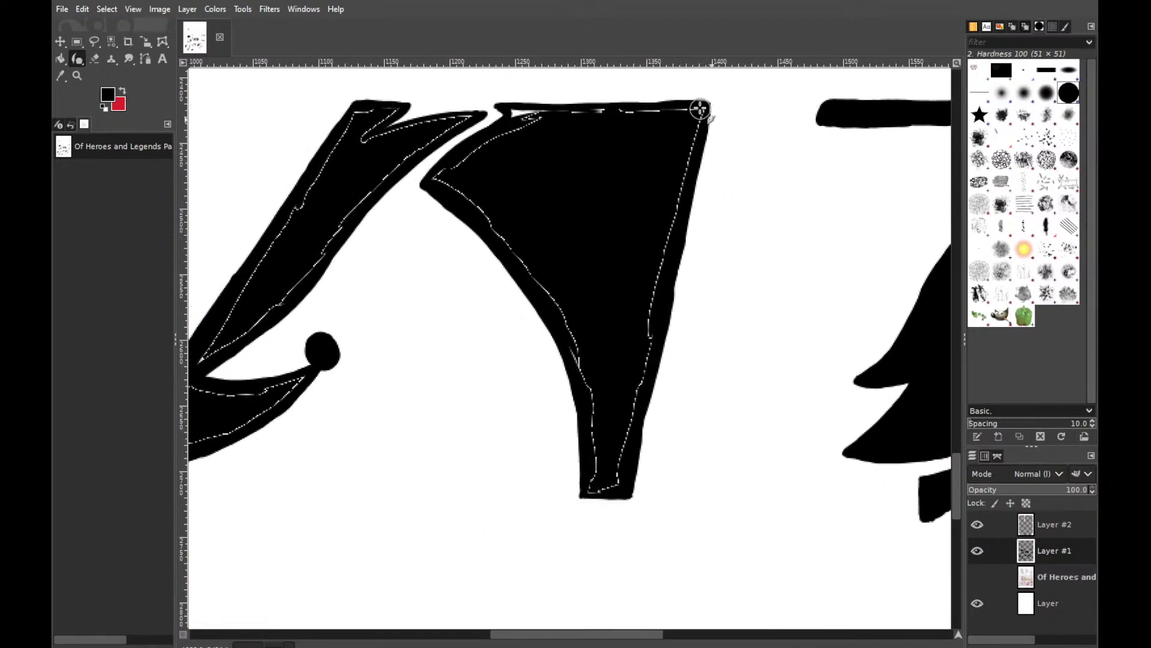
{"action": "left_click_drag", "start_coordinate": [699, 118], "coordinate": [663, 225]}
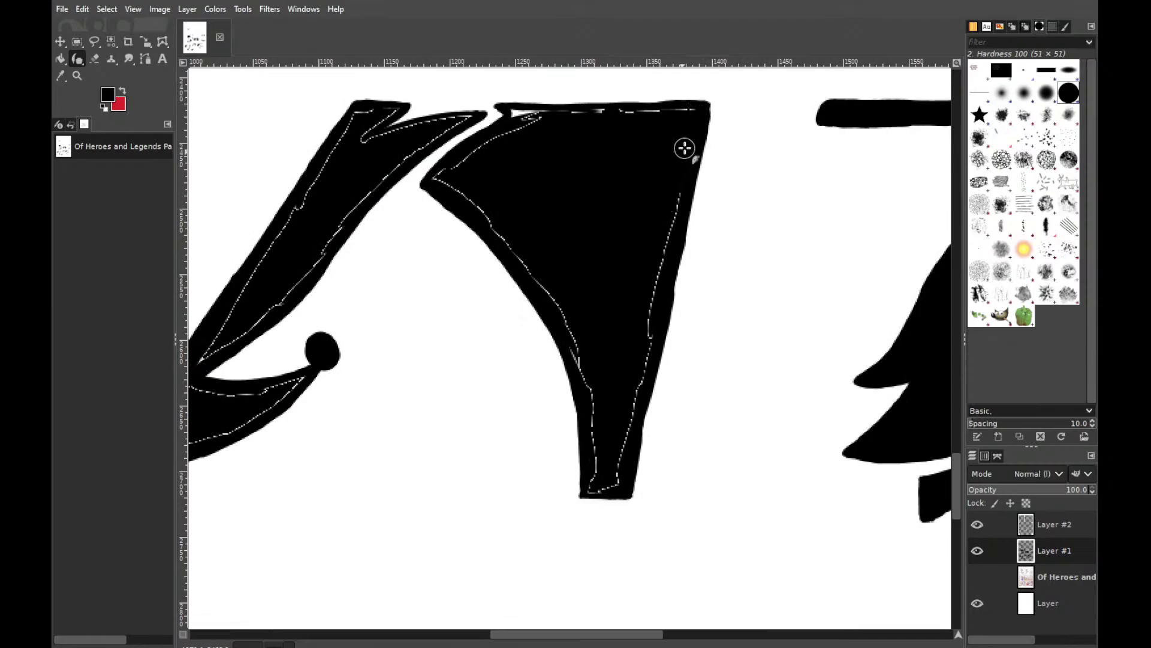
{"action": "mouse_move", "coordinate": [685, 147]}
{"action": "left_mouse_down"}
{"action": "mouse_move", "coordinate": [640, 334]}
{"action": "mouse_move", "coordinate": [643, 384]}
{"action": "left_mouse_up"}
{"action": "mouse_move", "coordinate": [625, 449]}
{"action": "left_mouse_down"}
{"action": "mouse_move", "coordinate": [616, 478]}
{"action": "mouse_move", "coordinate": [589, 491]}
{"action": "mouse_move", "coordinate": [620, 484]}
{"action": "mouse_move", "coordinate": [592, 490]}
{"action": "mouse_move", "coordinate": [598, 421]}
{"action": "mouse_move", "coordinate": [542, 270]}
{"action": "mouse_move", "coordinate": [570, 314]}
{"action": "mouse_move", "coordinate": [482, 200]}
{"action": "mouse_move", "coordinate": [537, 277]}
{"action": "mouse_move", "coordinate": [456, 178]}
{"action": "mouse_move", "coordinate": [433, 179]}
{"action": "mouse_move", "coordinate": [460, 194]}
{"action": "mouse_move", "coordinate": [434, 179]}
{"action": "mouse_move", "coordinate": [539, 119]}
{"action": "mouse_move", "coordinate": [507, 109]}
{"action": "mouse_move", "coordinate": [514, 119]}
{"action": "mouse_move", "coordinate": [512, 110]}
{"action": "mouse_move", "coordinate": [700, 109]}
{"action": "mouse_move", "coordinate": [373, 172]}
{"action": "mouse_move", "coordinate": [428, 142]}
{"action": "mouse_move", "coordinate": [342, 208]}
{"action": "mouse_move", "coordinate": [396, 162]}
{"action": "mouse_move", "coordinate": [307, 262]}
{"action": "left_mouse_up"}
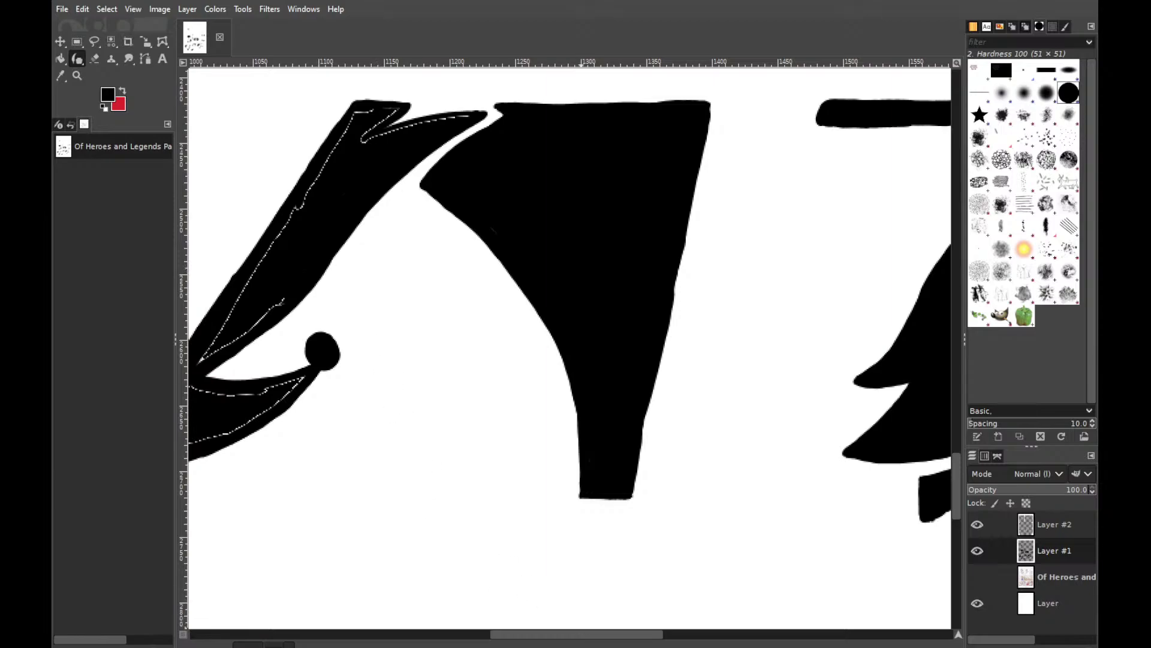
Paint over the white seams inside the forked slanted band and its triangular lower part beside the round dot
{"action": "scroll", "coordinate": [597, 630], "scroll_direction": "left", "scroll_amount": 5}
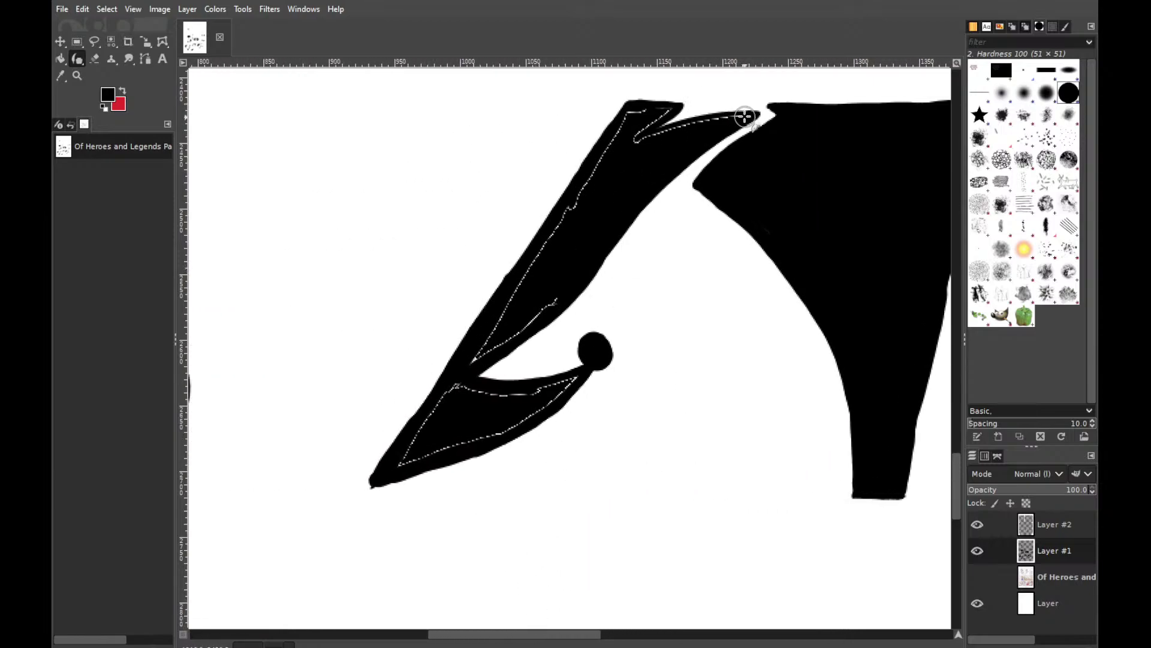
{"action": "mouse_move", "coordinate": [744, 116]}
{"action": "left_mouse_down"}
{"action": "mouse_move", "coordinate": [650, 148]}
{"action": "mouse_move", "coordinate": [735, 119]}
{"action": "mouse_move", "coordinate": [647, 143]}
{"action": "mouse_move", "coordinate": [713, 119]}
{"action": "mouse_move", "coordinate": [637, 140]}
{"action": "mouse_move", "coordinate": [683, 107]}
{"action": "mouse_move", "coordinate": [649, 123]}
{"action": "mouse_move", "coordinate": [670, 107]}
{"action": "mouse_move", "coordinate": [629, 113]}
{"action": "mouse_move", "coordinate": [646, 108]}
{"action": "mouse_move", "coordinate": [624, 126]}
{"action": "mouse_move", "coordinate": [630, 110]}
{"action": "mouse_move", "coordinate": [566, 208]}
{"action": "mouse_move", "coordinate": [601, 161]}
{"action": "mouse_move", "coordinate": [555, 267]}
{"action": "mouse_move", "coordinate": [542, 279]}
{"action": "mouse_move", "coordinate": [552, 241]}
{"action": "mouse_move", "coordinate": [476, 359]}
{"action": "mouse_move", "coordinate": [562, 289]}
{"action": "mouse_move", "coordinate": [535, 304]}
{"action": "left_mouse_up"}
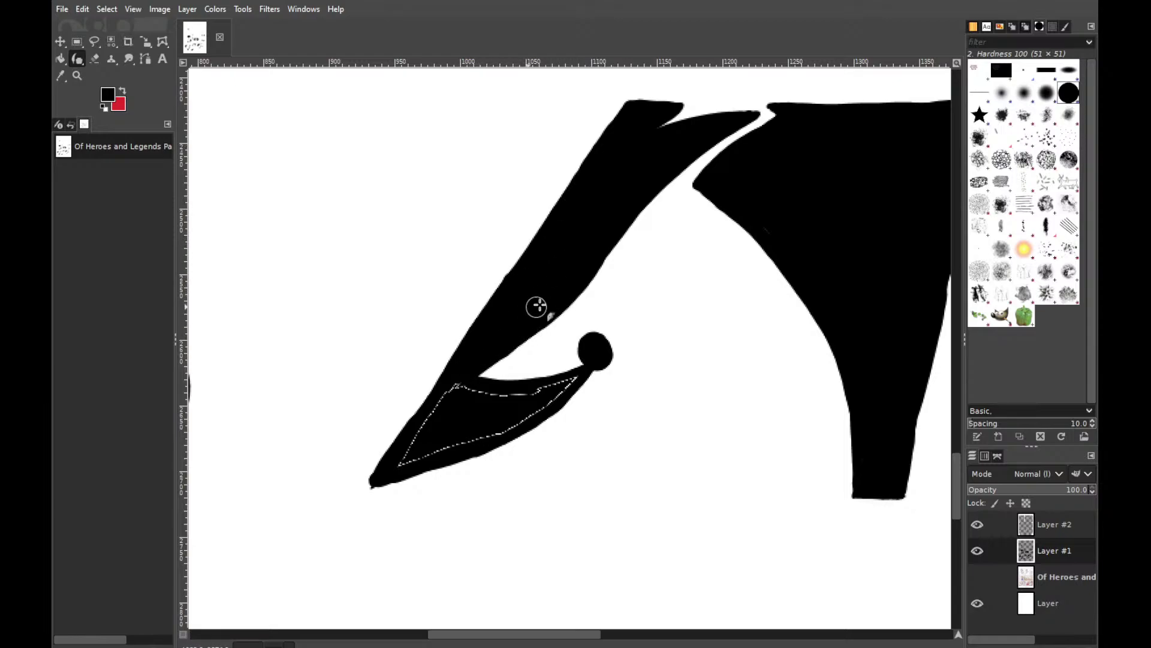
{"action": "left_click_drag", "start_coordinate": [581, 377], "coordinate": [554, 394]}
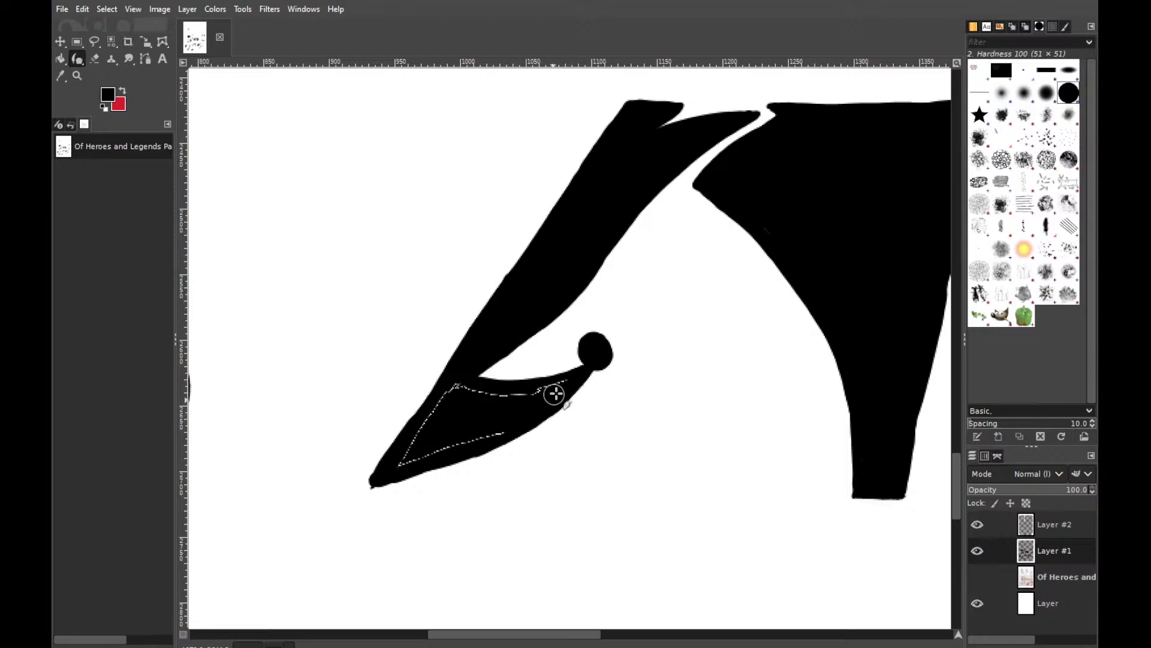
{"action": "mouse_move", "coordinate": [493, 437]}
{"action": "left_mouse_down"}
{"action": "mouse_move", "coordinate": [518, 416]}
{"action": "mouse_move", "coordinate": [399, 464]}
{"action": "mouse_move", "coordinate": [457, 382]}
{"action": "mouse_move", "coordinate": [542, 397]}
{"action": "mouse_move", "coordinate": [574, 376]}
{"action": "left_mouse_up"}
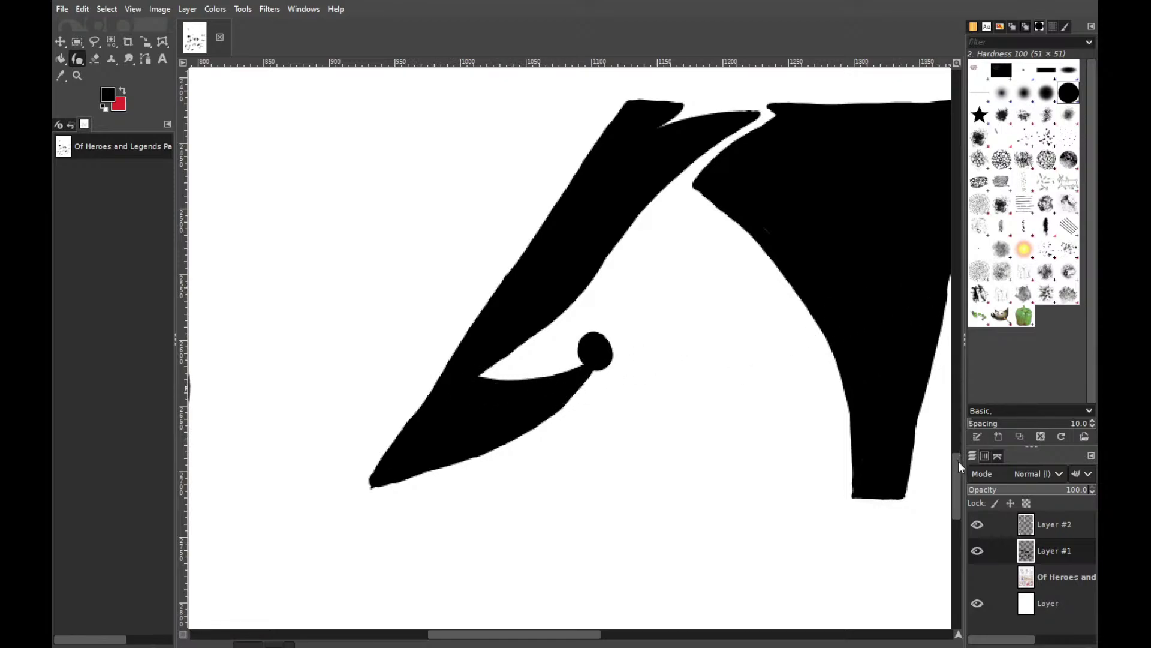
Paint over the white seams inside the large torso shape, including around its slit and jagged lower points
{"action": "left_click_drag", "start_coordinate": [958, 462], "coordinate": [956, 539]}
{"action": "mouse_move", "coordinate": [599, 328]}
{"action": "left_mouse_down"}
{"action": "mouse_move", "coordinate": [624, 309]}
{"action": "mouse_move", "coordinate": [545, 373]}
{"action": "mouse_move", "coordinate": [607, 323]}
{"action": "mouse_move", "coordinate": [518, 406]}
{"action": "mouse_move", "coordinate": [560, 369]}
{"action": "mouse_move", "coordinate": [470, 468]}
{"action": "mouse_move", "coordinate": [426, 517]}
{"action": "left_mouse_up"}
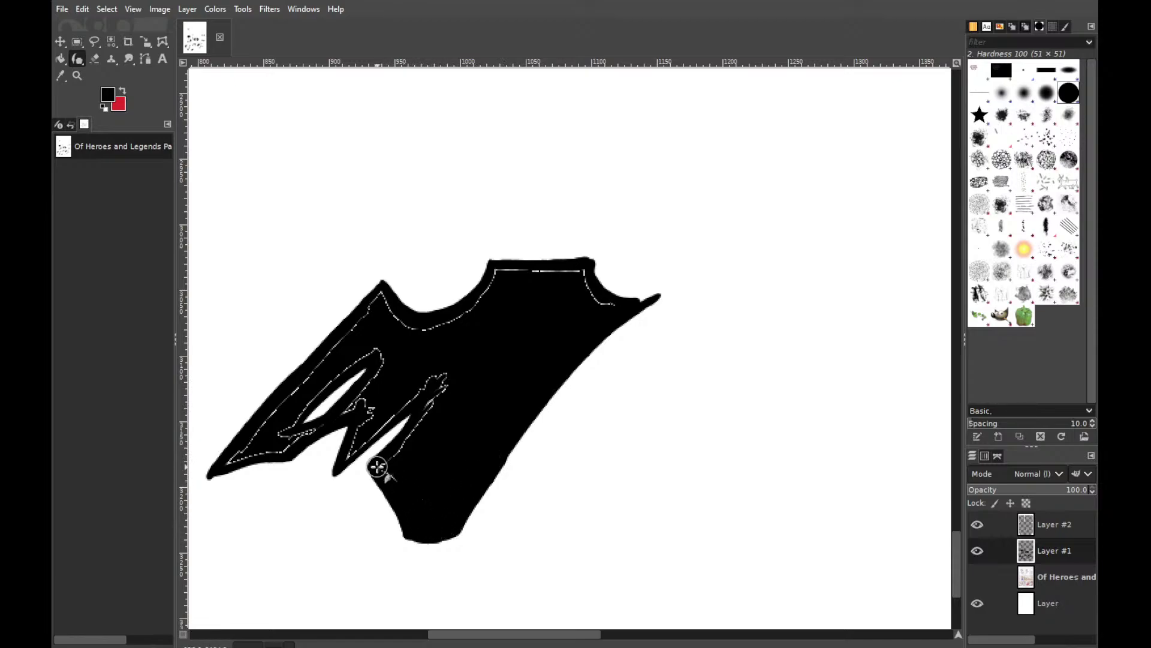
{"action": "mouse_move", "coordinate": [377, 467]}
{"action": "left_mouse_down"}
{"action": "mouse_move", "coordinate": [407, 491]}
{"action": "mouse_move", "coordinate": [382, 465]}
{"action": "mouse_move", "coordinate": [443, 373]}
{"action": "left_mouse_up"}
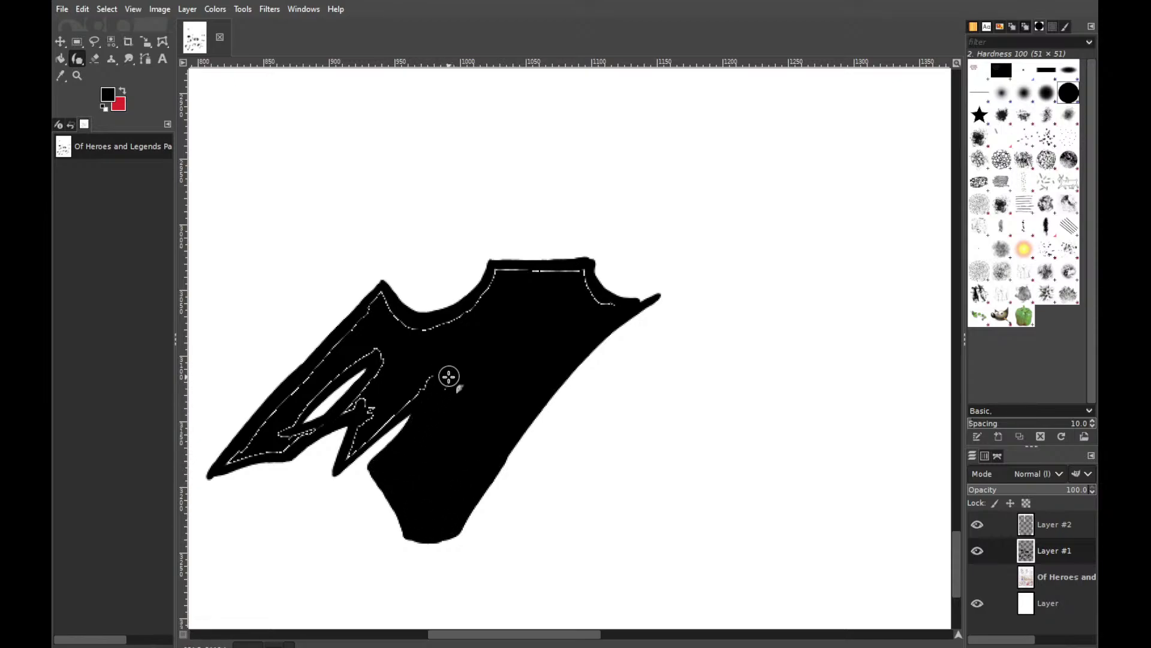
{"action": "mouse_move", "coordinate": [591, 296]}
{"action": "left_mouse_down"}
{"action": "mouse_move", "coordinate": [586, 271]}
{"action": "mouse_move", "coordinate": [498, 274]}
{"action": "mouse_move", "coordinate": [450, 326]}
{"action": "mouse_move", "coordinate": [409, 330]}
{"action": "mouse_move", "coordinate": [384, 316]}
{"action": "mouse_move", "coordinate": [379, 292]}
{"action": "mouse_move", "coordinate": [399, 316]}
{"action": "mouse_move", "coordinate": [375, 297]}
{"action": "mouse_move", "coordinate": [223, 464]}
{"action": "mouse_move", "coordinate": [334, 351]}
{"action": "left_mouse_up"}
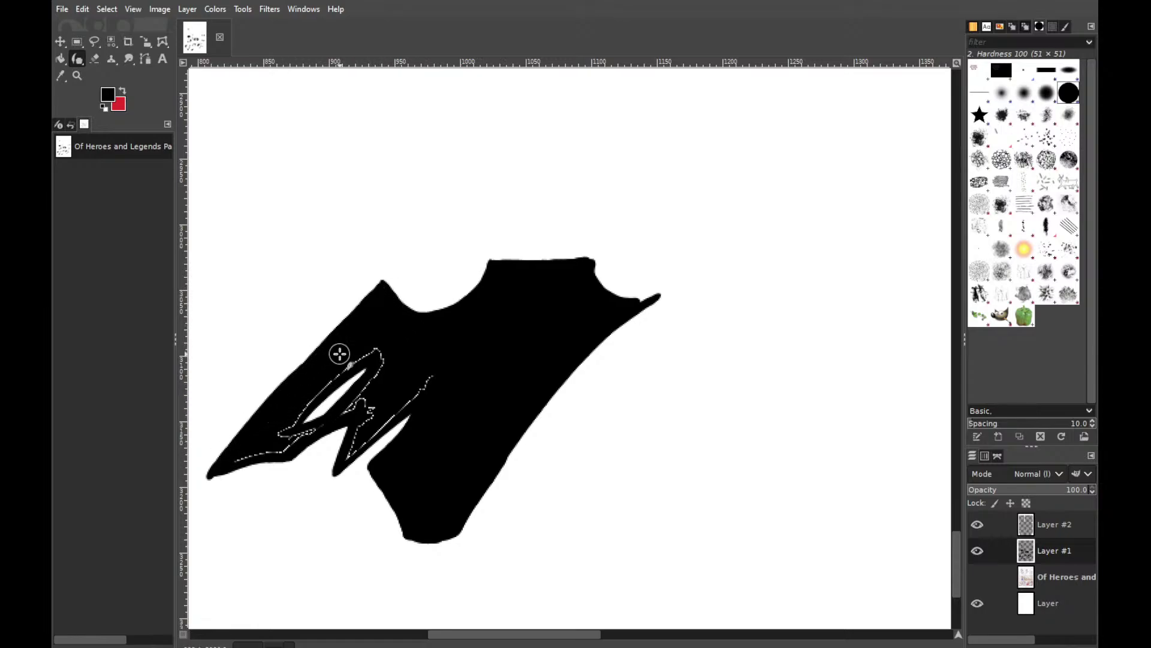
{"action": "mouse_move", "coordinate": [229, 461]}
{"action": "left_mouse_down"}
{"action": "mouse_move", "coordinate": [331, 422]}
{"action": "mouse_move", "coordinate": [276, 437]}
{"action": "mouse_move", "coordinate": [390, 338]}
{"action": "mouse_move", "coordinate": [319, 382]}
{"action": "mouse_move", "coordinate": [389, 343]}
{"action": "mouse_move", "coordinate": [353, 358]}
{"action": "mouse_move", "coordinate": [380, 353]}
{"action": "mouse_move", "coordinate": [369, 393]}
{"action": "left_mouse_up"}
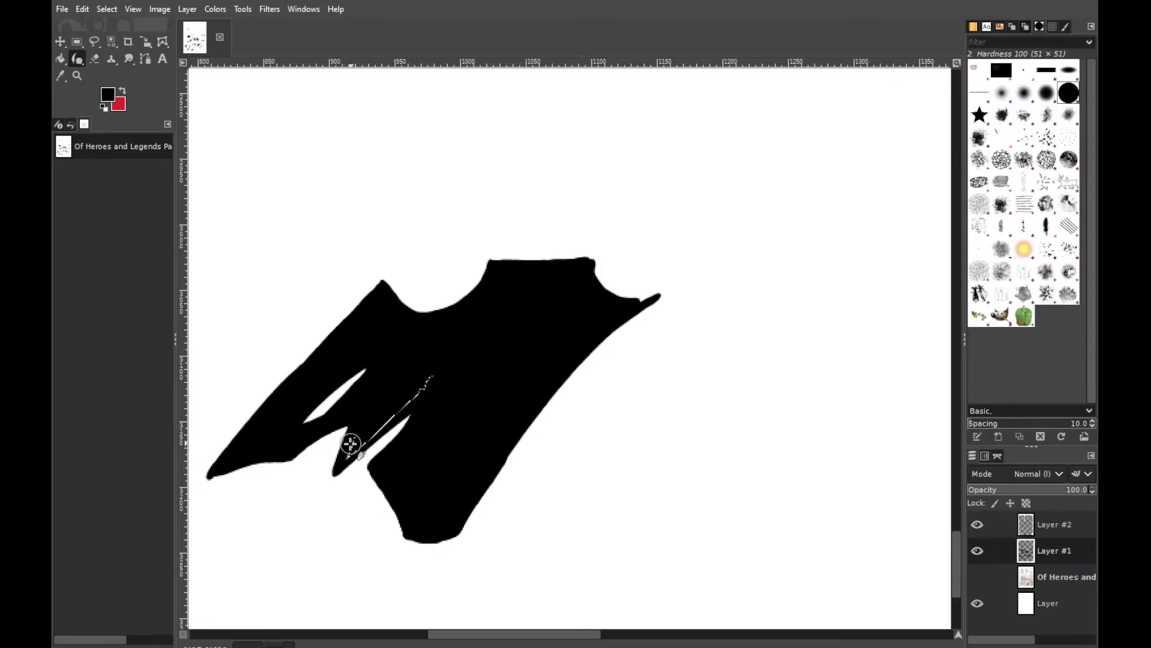
{"action": "mouse_move", "coordinate": [360, 427]}
{"action": "left_mouse_down"}
{"action": "mouse_move", "coordinate": [344, 460]}
{"action": "mouse_move", "coordinate": [426, 389]}
{"action": "left_mouse_up"}
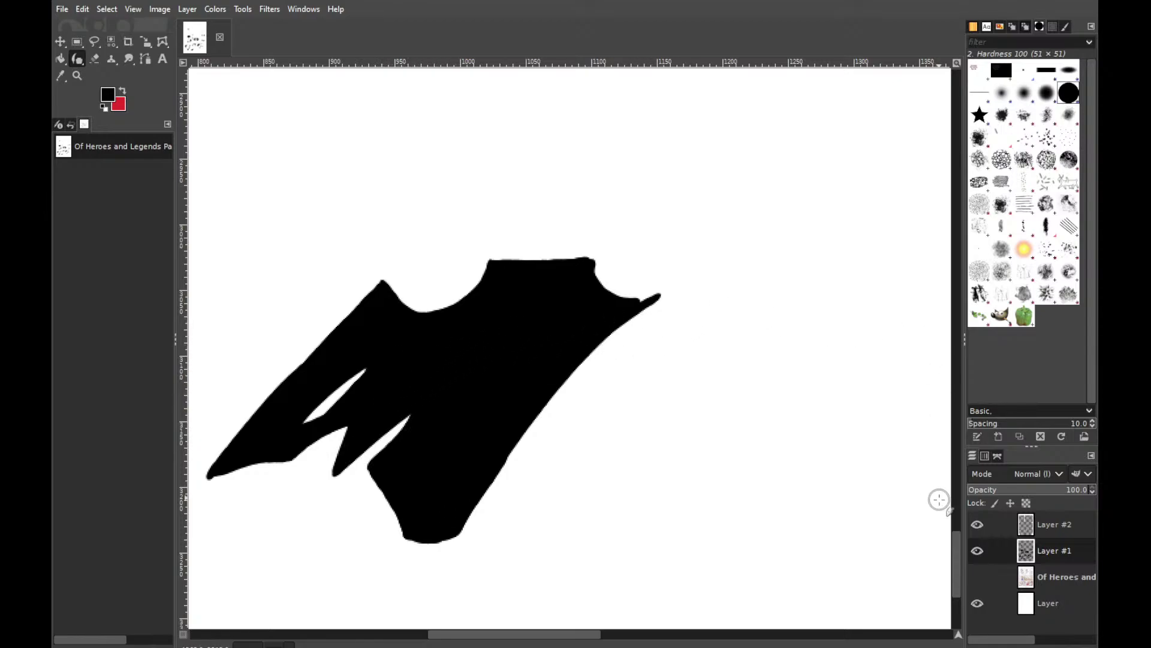
Show the colored comic page layer as reference, extend the torso shape's pointed tip below the arm, and hide the layer again
{"action": "mouse_move", "coordinate": [959, 548]}
{"action": "left_mouse_down"}
{"action": "mouse_move", "coordinate": [955, 583]}
{"action": "mouse_move", "coordinate": [965, 475]}
{"action": "mouse_move", "coordinate": [955, 542]}
{"action": "left_mouse_up"}
{"action": "left_click", "coordinate": [984, 580]}
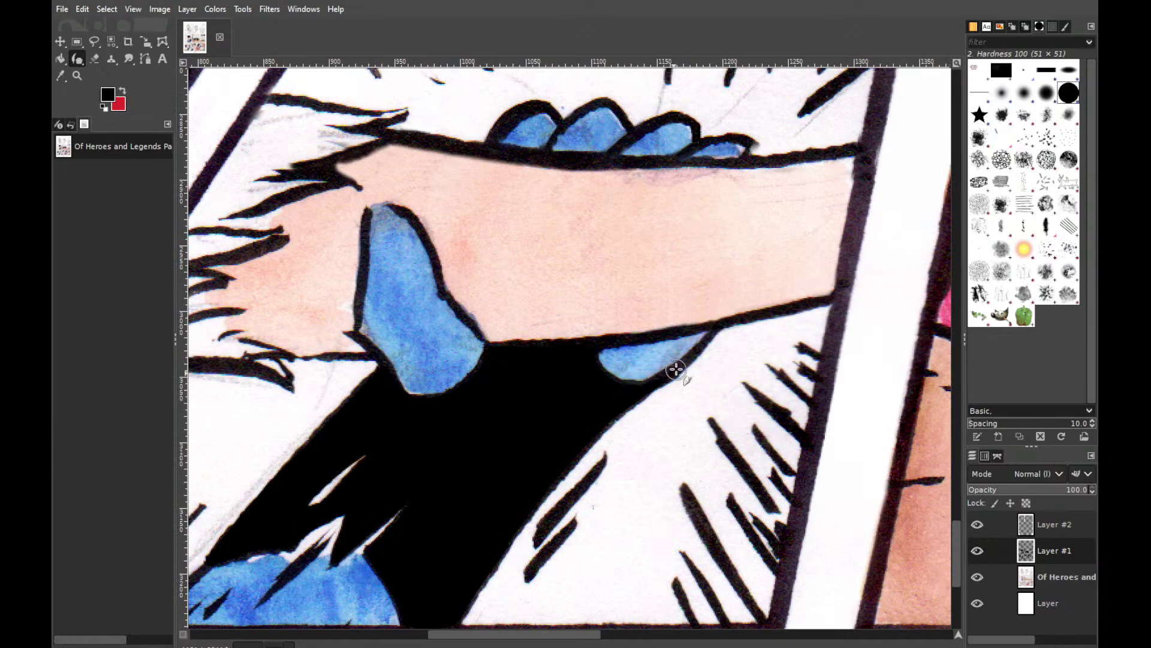
{"action": "left_click", "coordinate": [973, 576]}
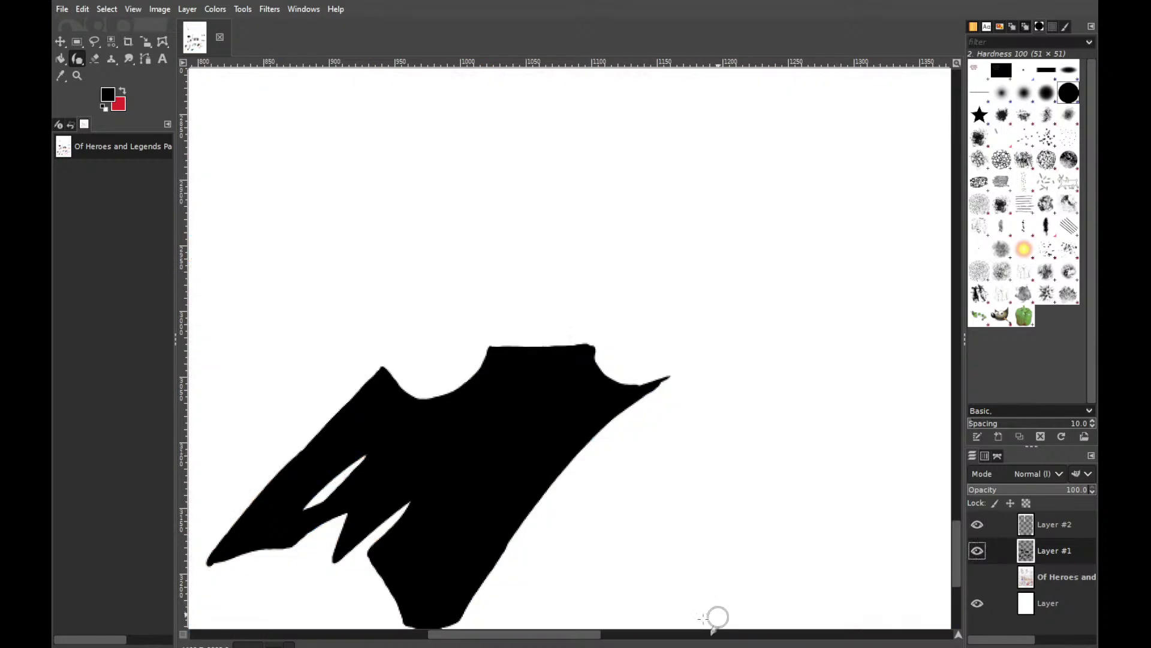
Paint over the white seams inside the rounded two-pointed shape and the neighboring shield shape with its small triangle
{"action": "left_click_drag", "start_coordinate": [568, 638], "coordinate": [404, 639]}
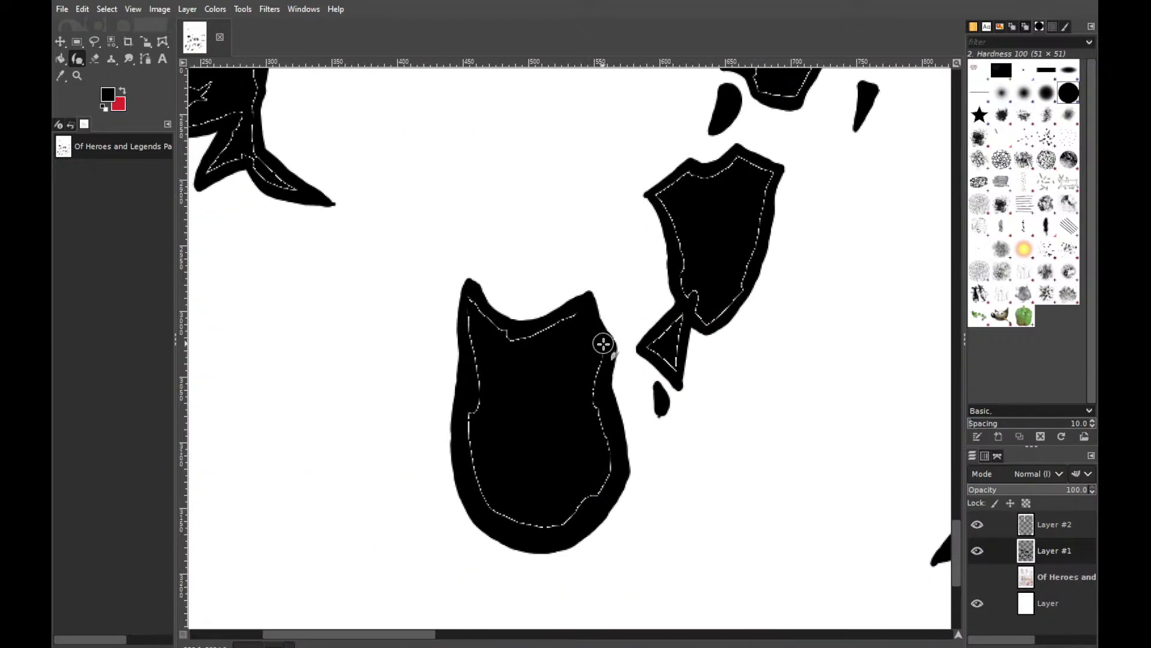
{"action": "mouse_move", "coordinate": [603, 343]}
{"action": "left_mouse_down"}
{"action": "mouse_move", "coordinate": [589, 388]}
{"action": "mouse_move", "coordinate": [603, 481]}
{"action": "mouse_move", "coordinate": [532, 529]}
{"action": "mouse_move", "coordinate": [494, 512]}
{"action": "mouse_move", "coordinate": [475, 461]}
{"action": "mouse_move", "coordinate": [467, 288]}
{"action": "mouse_move", "coordinate": [469, 318]}
{"action": "mouse_move", "coordinate": [472, 297]}
{"action": "mouse_move", "coordinate": [510, 347]}
{"action": "mouse_move", "coordinate": [500, 327]}
{"action": "mouse_move", "coordinate": [553, 329]}
{"action": "mouse_move", "coordinate": [518, 336]}
{"action": "mouse_move", "coordinate": [583, 316]}
{"action": "left_mouse_up"}
{"action": "mouse_move", "coordinate": [688, 310]}
{"action": "left_mouse_down"}
{"action": "mouse_move", "coordinate": [648, 349]}
{"action": "mouse_move", "coordinate": [677, 375]}
{"action": "mouse_move", "coordinate": [696, 297]}
{"action": "mouse_move", "coordinate": [687, 301]}
{"action": "mouse_move", "coordinate": [700, 283]}
{"action": "mouse_move", "coordinate": [707, 316]}
{"action": "mouse_move", "coordinate": [751, 259]}
{"action": "left_mouse_up"}
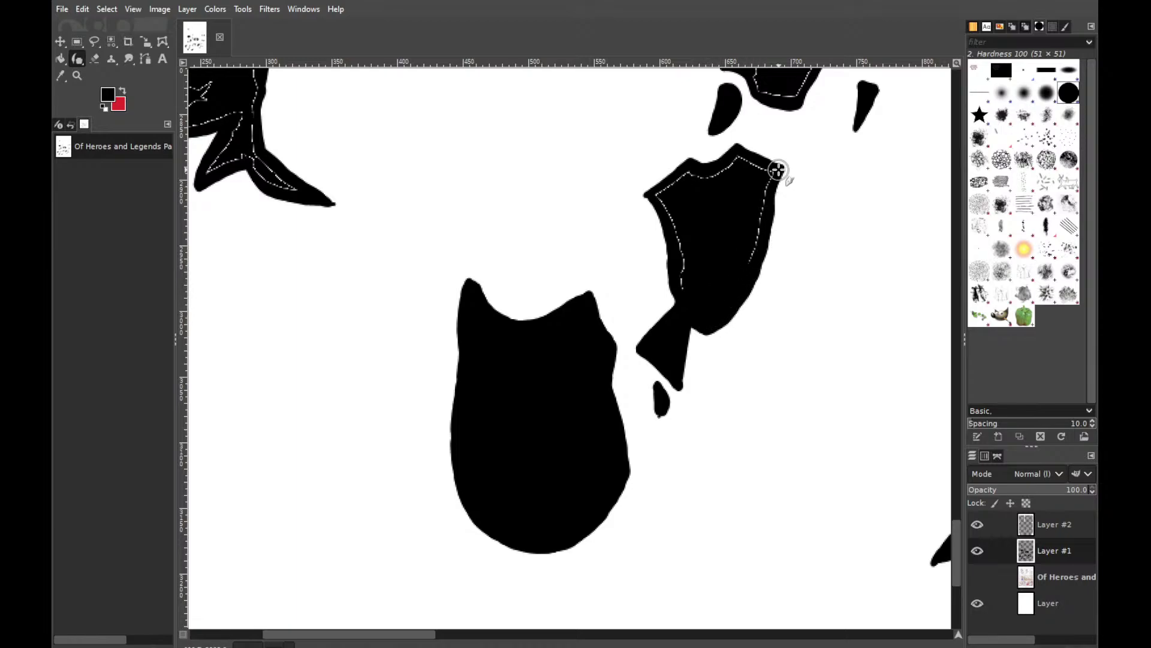
{"action": "left_click_drag", "start_coordinate": [777, 170], "coordinate": [756, 224]}
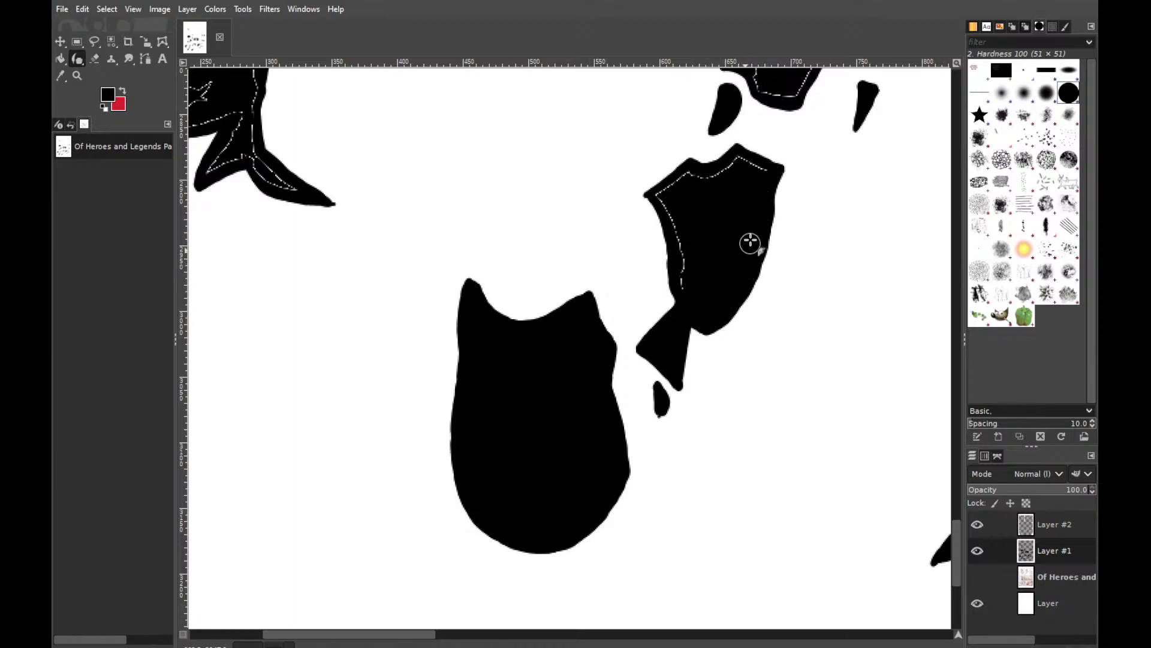
{"action": "mouse_move", "coordinate": [765, 171]}
{"action": "left_mouse_down"}
{"action": "mouse_move", "coordinate": [734, 163]}
{"action": "mouse_move", "coordinate": [741, 156]}
{"action": "mouse_move", "coordinate": [656, 194]}
{"action": "mouse_move", "coordinate": [688, 181]}
{"action": "mouse_move", "coordinate": [662, 192]}
{"action": "mouse_move", "coordinate": [690, 292]}
{"action": "left_mouse_up"}
{"action": "left_click_drag", "start_coordinate": [662, 198], "coordinate": [686, 278]}
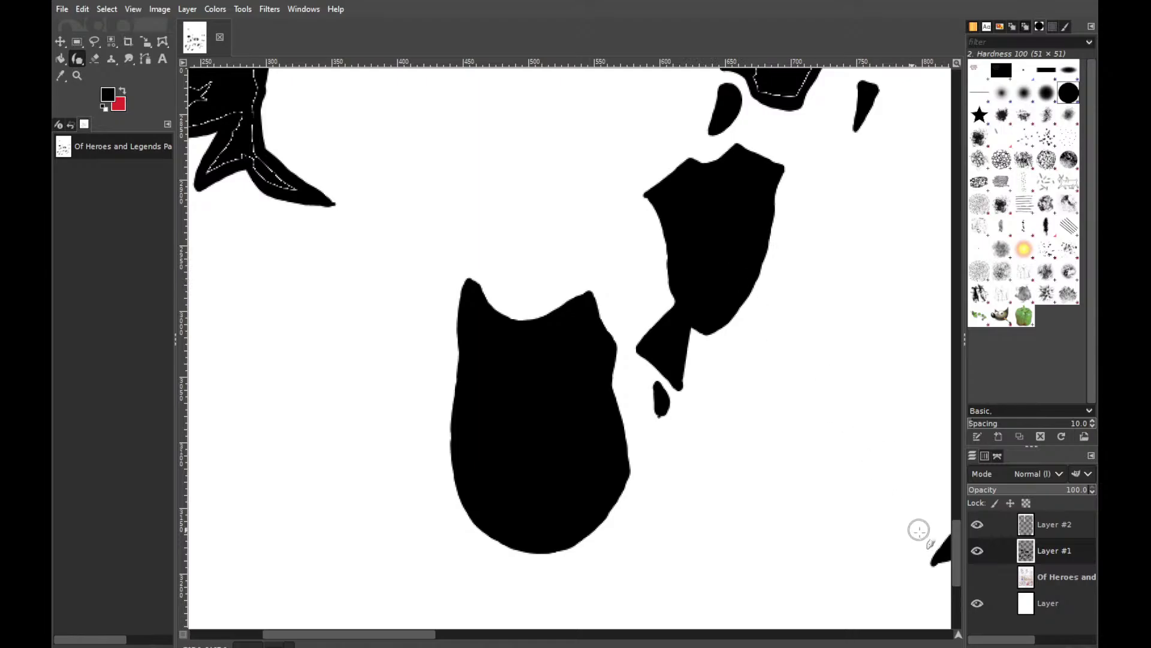
Fill the small outlined triangle and paint over the white seams in the curved forked shape and the rounded block above it
{"action": "left_click_drag", "start_coordinate": [955, 550], "coordinate": [965, 503]}
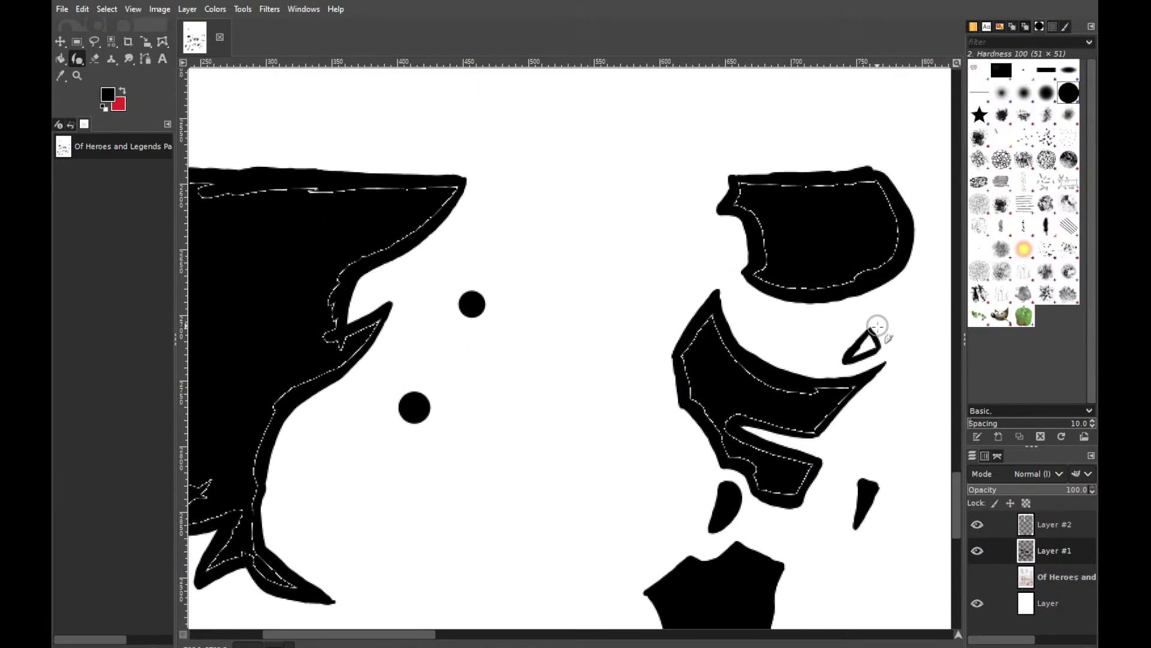
{"action": "mouse_move", "coordinate": [870, 337]}
{"action": "left_mouse_down"}
{"action": "mouse_move", "coordinate": [852, 350]}
{"action": "mouse_move", "coordinate": [876, 341]}
{"action": "mouse_move", "coordinate": [852, 358]}
{"action": "mouse_move", "coordinate": [861, 350]}
{"action": "mouse_move", "coordinate": [849, 394]}
{"action": "mouse_move", "coordinate": [858, 386]}
{"action": "mouse_move", "coordinate": [817, 427]}
{"action": "mouse_move", "coordinate": [732, 400]}
{"action": "left_mouse_up"}
{"action": "mouse_move", "coordinate": [841, 391]}
{"action": "left_mouse_down"}
{"action": "mouse_move", "coordinate": [795, 388]}
{"action": "mouse_move", "coordinate": [729, 354]}
{"action": "mouse_move", "coordinate": [714, 310]}
{"action": "mouse_move", "coordinate": [713, 331]}
{"action": "mouse_move", "coordinate": [712, 317]}
{"action": "mouse_move", "coordinate": [684, 355]}
{"action": "mouse_move", "coordinate": [696, 396]}
{"action": "mouse_move", "coordinate": [705, 391]}
{"action": "mouse_move", "coordinate": [688, 393]}
{"action": "mouse_move", "coordinate": [713, 419]}
{"action": "left_mouse_up"}
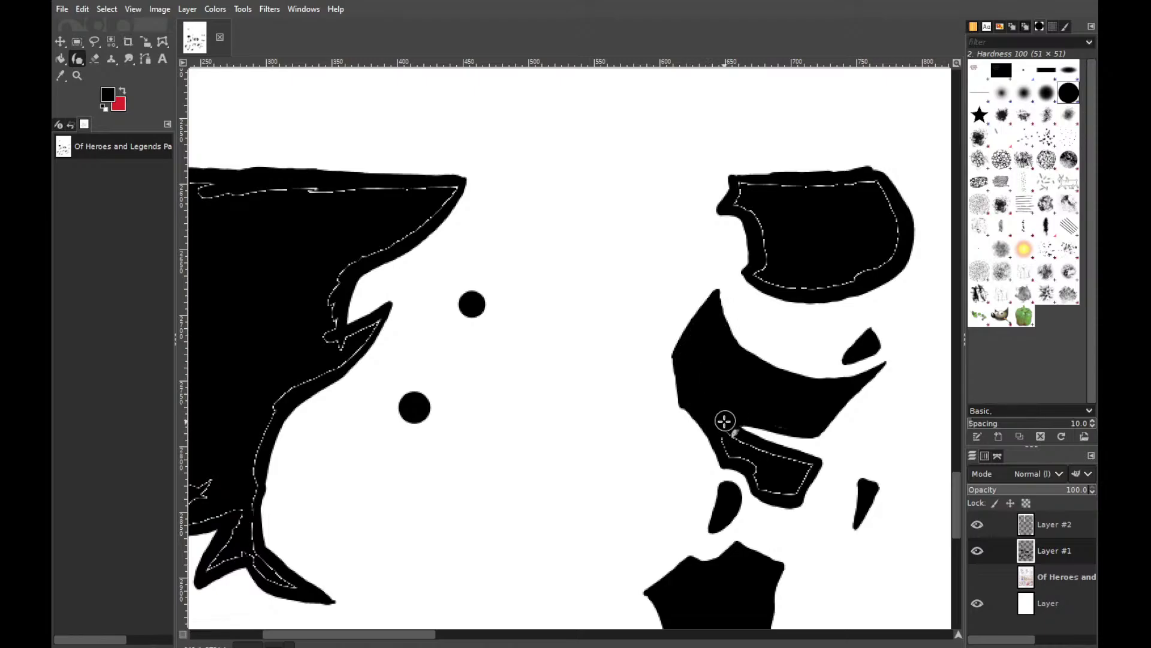
{"action": "mouse_move", "coordinate": [735, 442]}
{"action": "left_mouse_down"}
{"action": "mouse_move", "coordinate": [816, 464]}
{"action": "mouse_move", "coordinate": [764, 450]}
{"action": "mouse_move", "coordinate": [812, 466]}
{"action": "mouse_move", "coordinate": [793, 493]}
{"action": "left_mouse_up"}
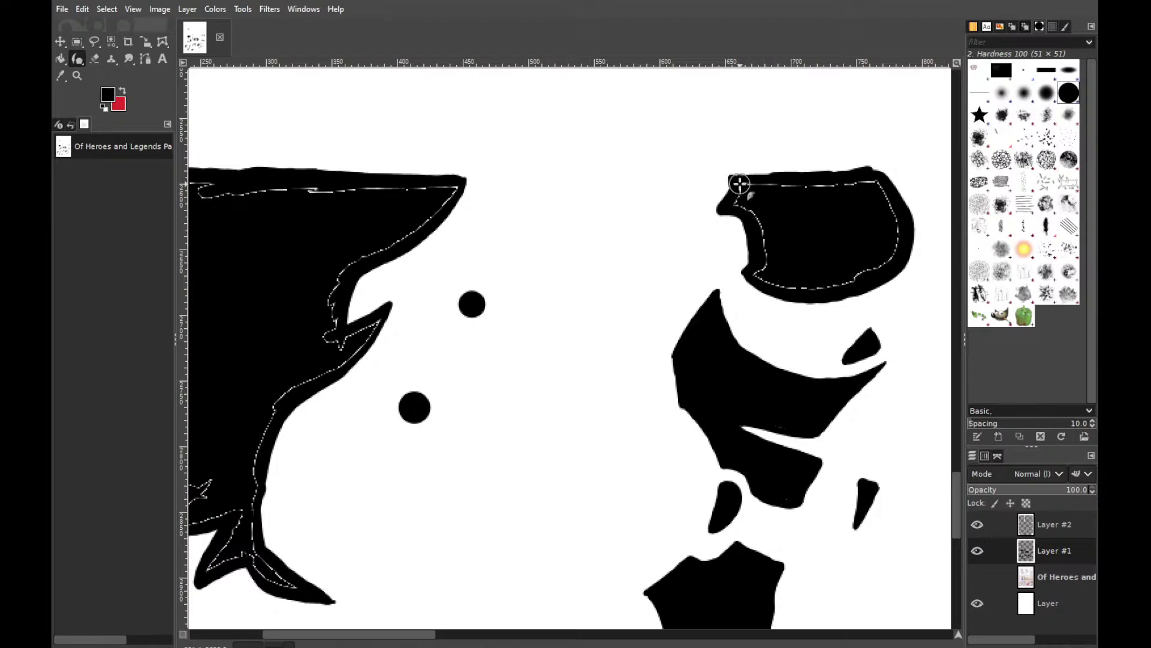
{"action": "mouse_move", "coordinate": [732, 195]}
{"action": "left_mouse_down"}
{"action": "mouse_move", "coordinate": [766, 226]}
{"action": "mouse_move", "coordinate": [766, 264]}
{"action": "mouse_move", "coordinate": [797, 286]}
{"action": "mouse_move", "coordinate": [786, 282]}
{"action": "mouse_move", "coordinate": [822, 290]}
{"action": "mouse_move", "coordinate": [894, 251]}
{"action": "mouse_move", "coordinate": [874, 186]}
{"action": "mouse_move", "coordinate": [744, 184]}
{"action": "mouse_move", "coordinate": [770, 184]}
{"action": "left_mouse_up"}
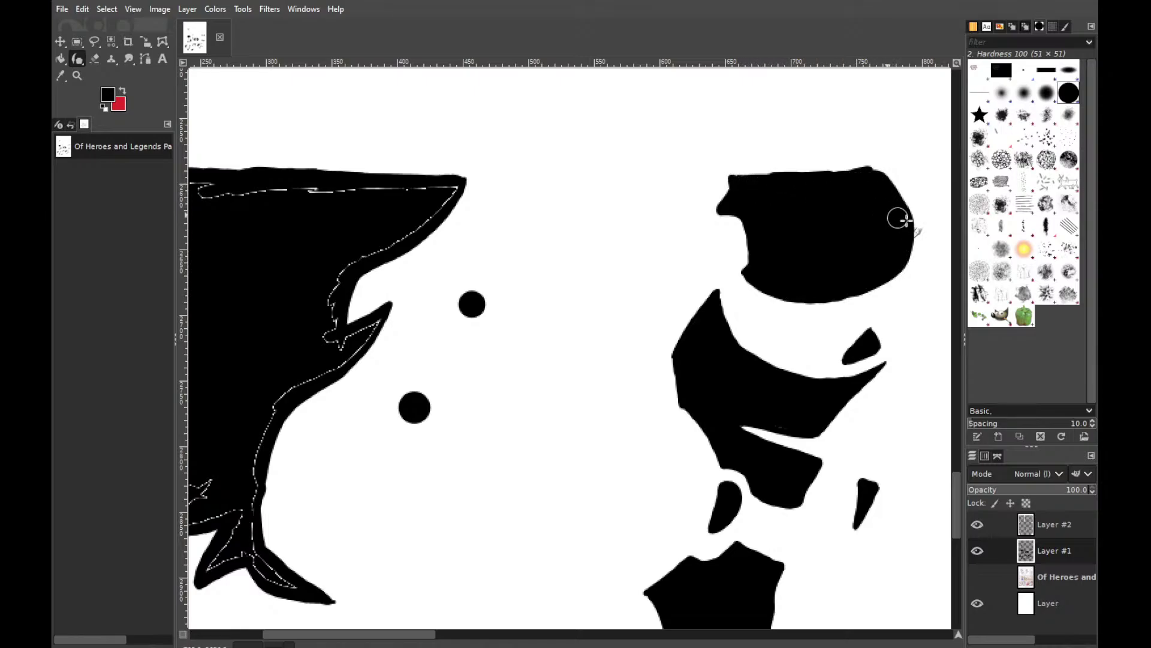
Paint over the white seams along the large hair shape's front edge, from its front tip down toward the neck
{"action": "mouse_move", "coordinate": [958, 504]}
{"action": "left_mouse_down"}
{"action": "mouse_move", "coordinate": [961, 537]}
{"action": "mouse_move", "coordinate": [970, 487]}
{"action": "mouse_move", "coordinate": [970, 500]}
{"action": "left_mouse_up"}
{"action": "left_click_drag", "start_coordinate": [408, 636], "coordinate": [358, 635]}
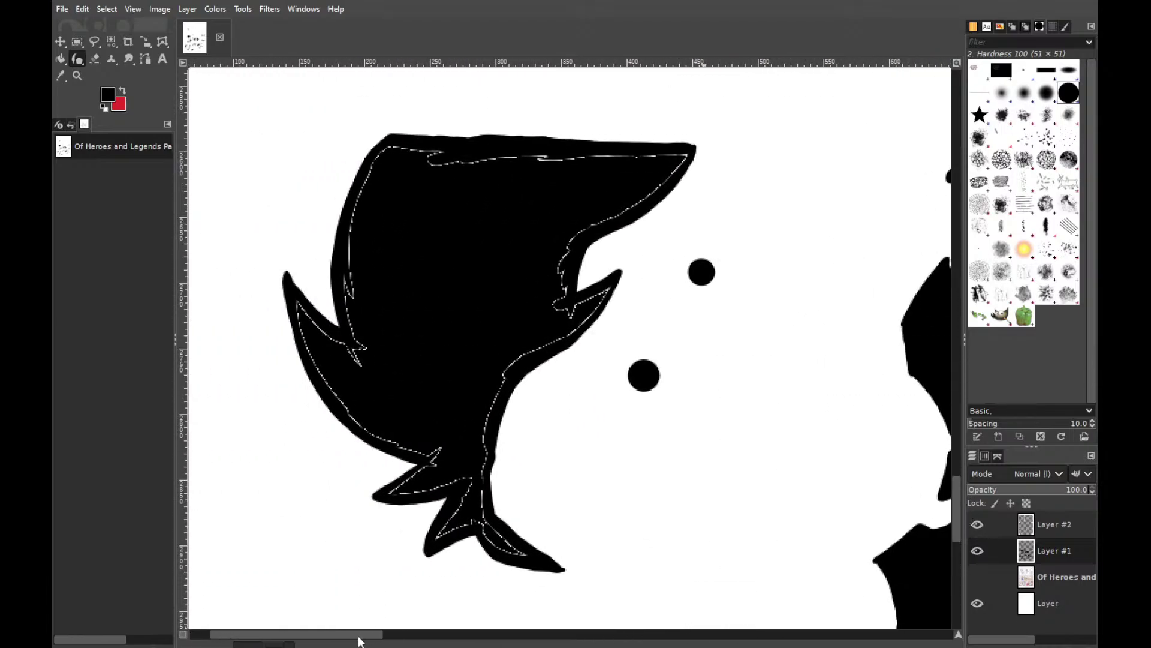
{"action": "mouse_move", "coordinate": [680, 163]}
{"action": "left_mouse_down"}
{"action": "mouse_move", "coordinate": [556, 250]}
{"action": "mouse_move", "coordinate": [557, 318]}
{"action": "mouse_move", "coordinate": [608, 281]}
{"action": "mouse_move", "coordinate": [594, 296]}
{"action": "mouse_move", "coordinate": [611, 293]}
{"action": "mouse_move", "coordinate": [516, 352]}
{"action": "mouse_move", "coordinate": [490, 418]}
{"action": "left_mouse_up"}
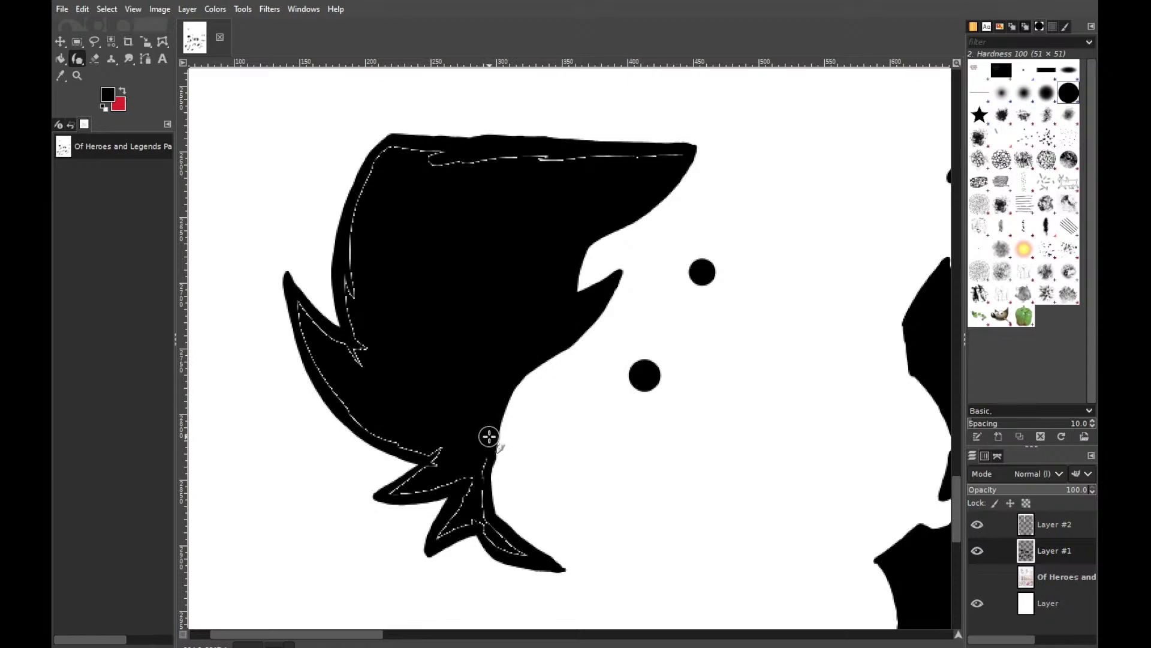
Paint over the remaining white seams in the hair's lower spikes and along its top and back edges
{"action": "left_click", "coordinate": [475, 517]}
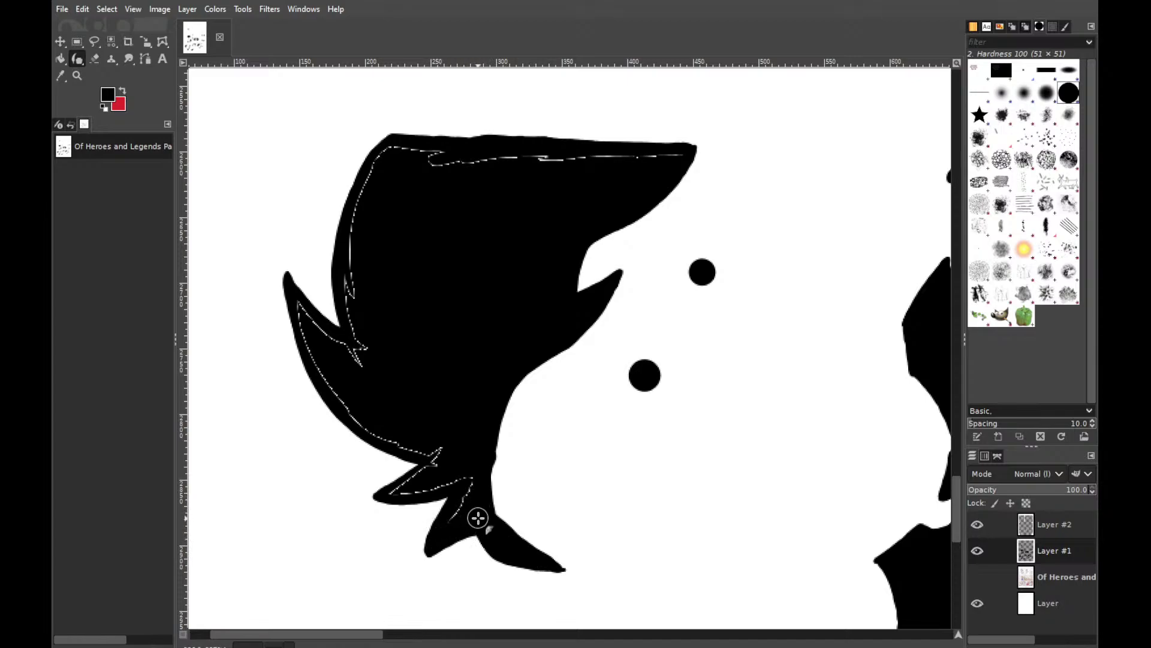
{"action": "key", "text": "BackSpace"}
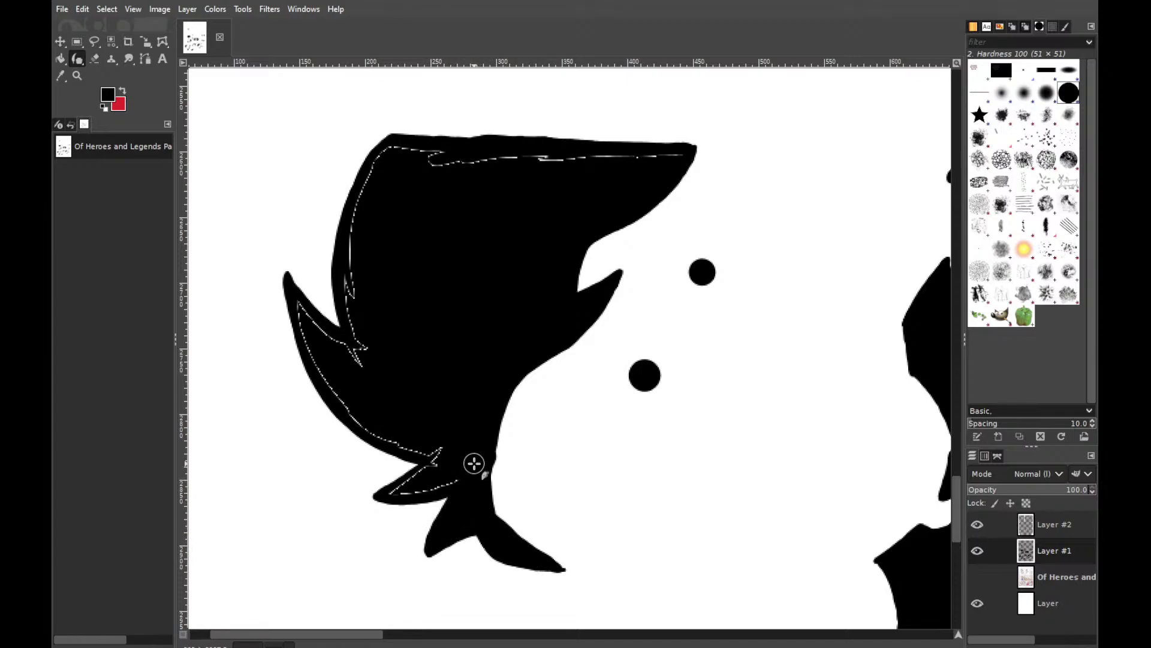
{"action": "key", "text": "BackSpace"}
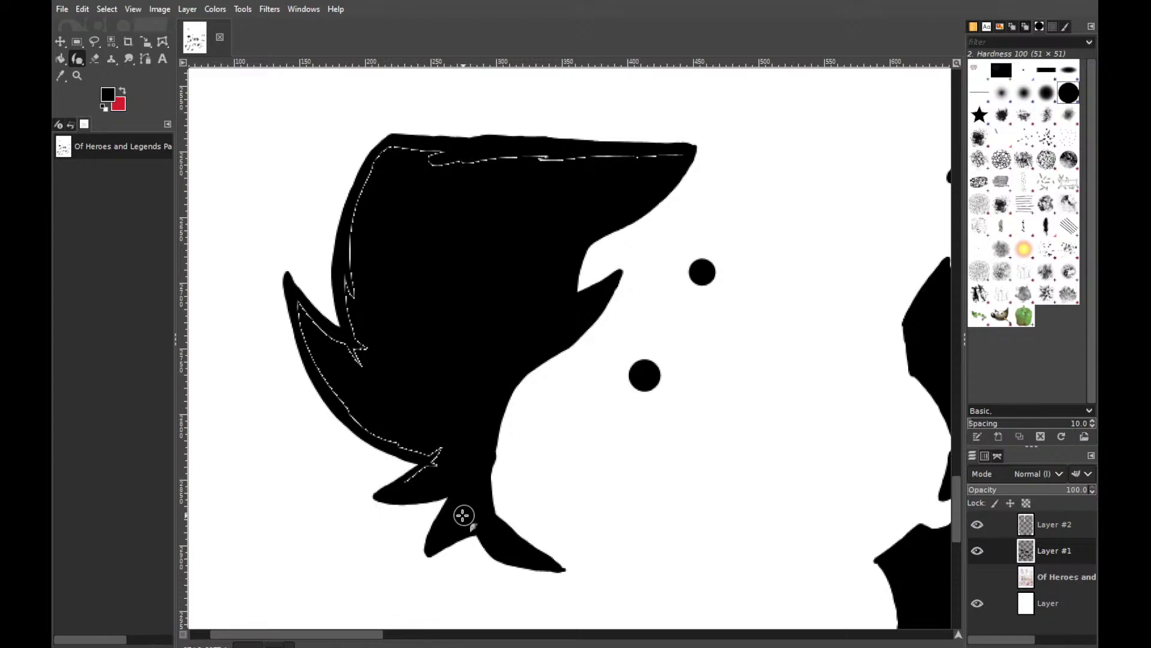
{"action": "key", "text": "BackSpace"}
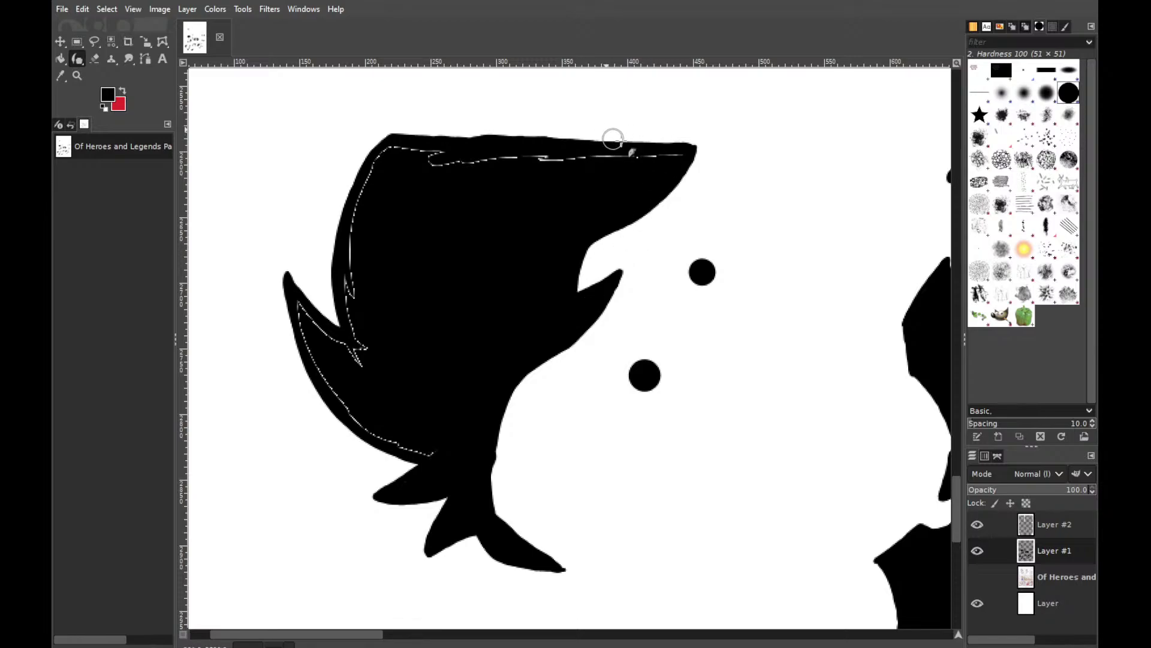
{"action": "mouse_move", "coordinate": [684, 154]}
{"action": "left_mouse_down"}
{"action": "mouse_move", "coordinate": [448, 158]}
{"action": "mouse_move", "coordinate": [476, 155]}
{"action": "mouse_move", "coordinate": [438, 167]}
{"action": "mouse_move", "coordinate": [425, 158]}
{"action": "mouse_move", "coordinate": [445, 156]}
{"action": "mouse_move", "coordinate": [394, 147]}
{"action": "mouse_move", "coordinate": [354, 229]}
{"action": "mouse_move", "coordinate": [356, 217]}
{"action": "mouse_move", "coordinate": [355, 288]}
{"action": "mouse_move", "coordinate": [352, 249]}
{"action": "mouse_move", "coordinate": [366, 349]}
{"action": "mouse_move", "coordinate": [346, 286]}
{"action": "mouse_move", "coordinate": [374, 354]}
{"action": "mouse_move", "coordinate": [354, 315]}
{"action": "mouse_move", "coordinate": [366, 368]}
{"action": "mouse_move", "coordinate": [288, 297]}
{"action": "mouse_move", "coordinate": [360, 359]}
{"action": "mouse_move", "coordinate": [298, 307]}
{"action": "mouse_move", "coordinate": [359, 423]}
{"action": "mouse_move", "coordinate": [383, 437]}
{"action": "mouse_move", "coordinate": [353, 414]}
{"action": "mouse_move", "coordinate": [489, 467]}
{"action": "left_mouse_up"}
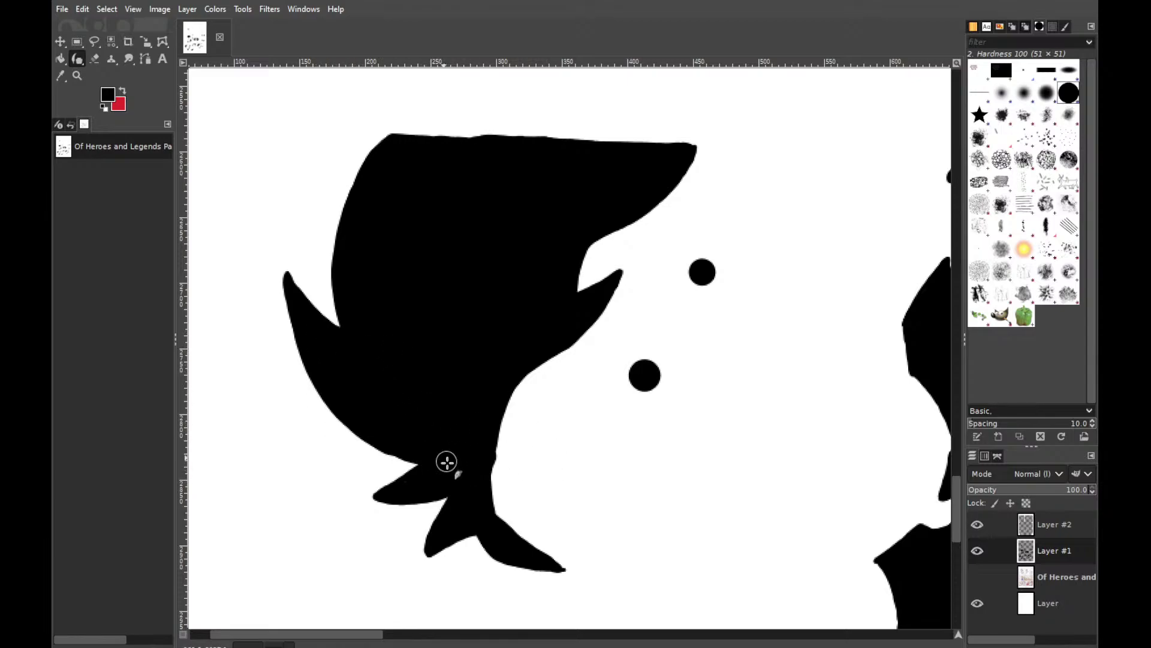
Paint over the white seams inside the bowl-shaped area with two pointed corners beside the curved band
{"action": "left_click_drag", "start_coordinate": [363, 635], "coordinate": [344, 636]}
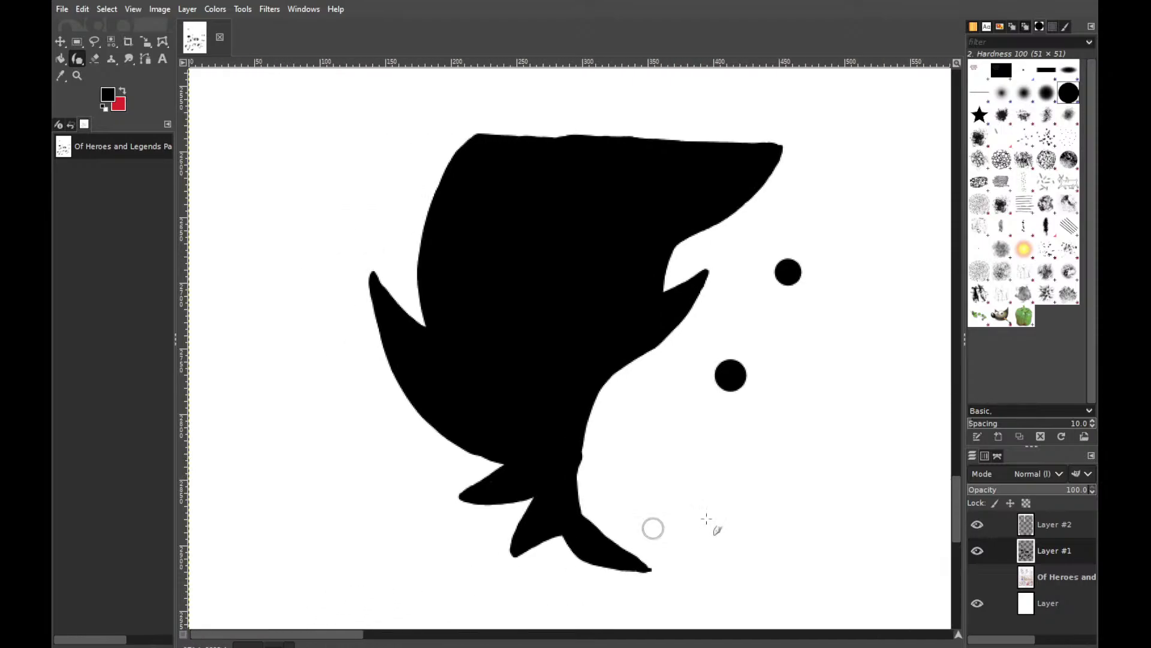
{"action": "left_click_drag", "start_coordinate": [957, 516], "coordinate": [930, 431]}
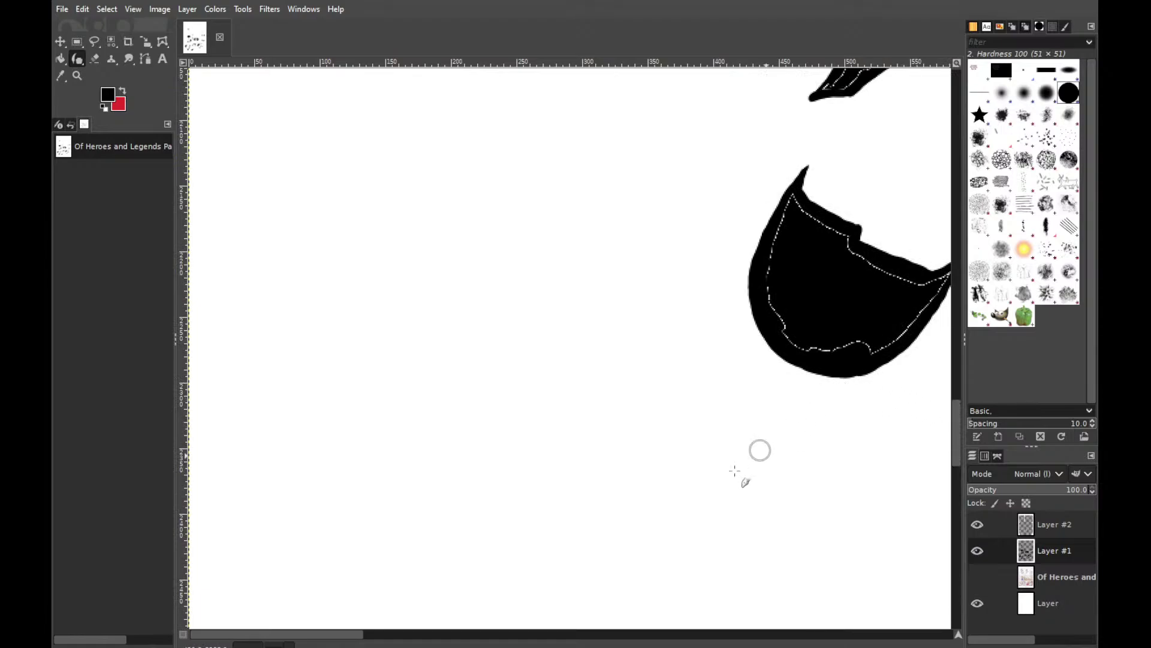
{"action": "left_click_drag", "start_coordinate": [362, 636], "coordinate": [429, 635]}
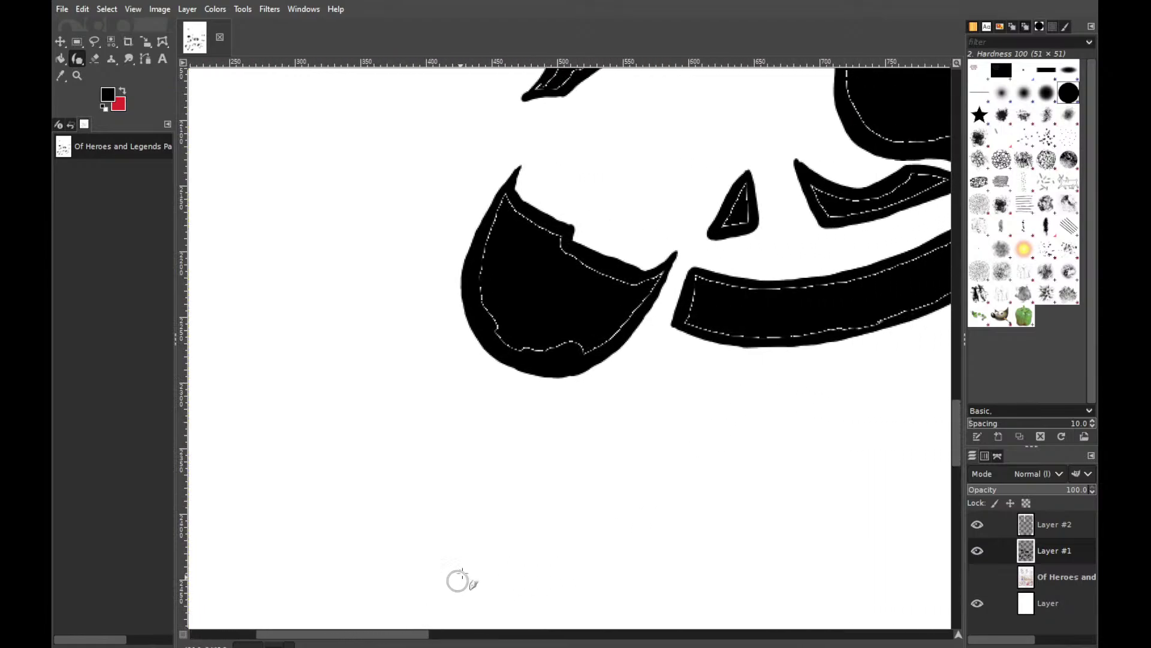
{"action": "mouse_move", "coordinate": [662, 266]}
{"action": "left_mouse_down"}
{"action": "mouse_move", "coordinate": [593, 346]}
{"action": "mouse_move", "coordinate": [546, 341]}
{"action": "mouse_move", "coordinate": [568, 337]}
{"action": "mouse_move", "coordinate": [530, 348]}
{"action": "mouse_move", "coordinate": [493, 324]}
{"action": "mouse_move", "coordinate": [486, 299]}
{"action": "mouse_move", "coordinate": [484, 260]}
{"action": "mouse_move", "coordinate": [508, 188]}
{"action": "mouse_move", "coordinate": [483, 246]}
{"action": "mouse_move", "coordinate": [507, 199]}
{"action": "mouse_move", "coordinate": [582, 267]}
{"action": "mouse_move", "coordinate": [592, 270]}
{"action": "mouse_move", "coordinate": [574, 259]}
{"action": "mouse_move", "coordinate": [656, 278]}
{"action": "mouse_move", "coordinate": [624, 282]}
{"action": "mouse_move", "coordinate": [651, 290]}
{"action": "mouse_move", "coordinate": [668, 274]}
{"action": "mouse_move", "coordinate": [635, 283]}
{"action": "left_mouse_up"}
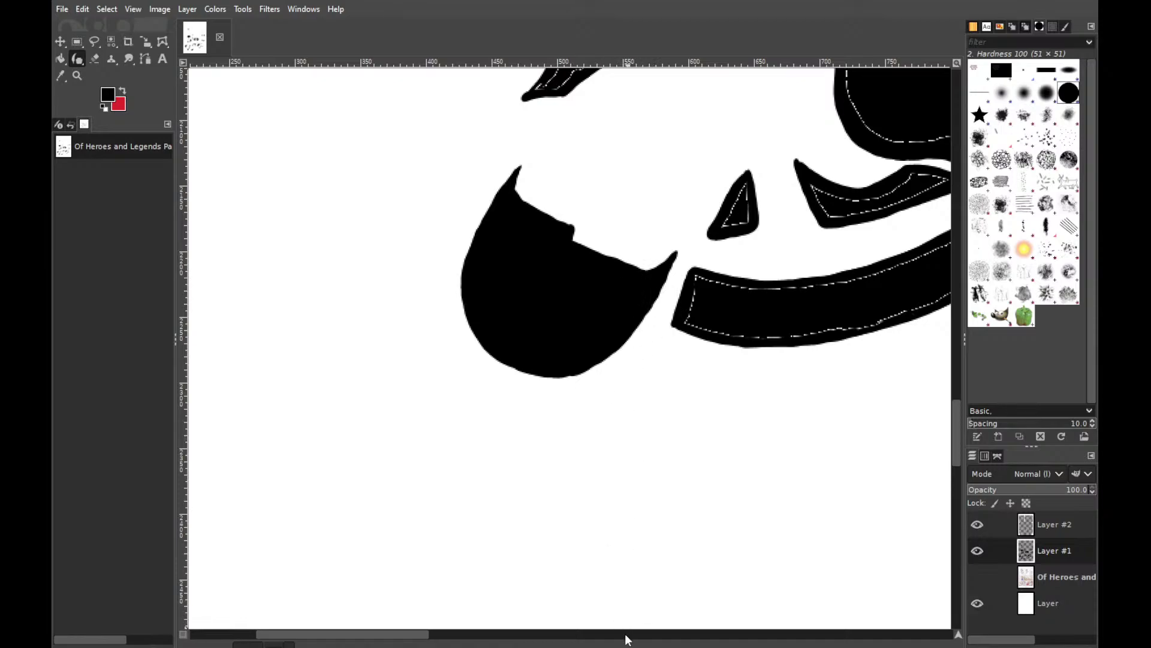
{"action": "left_click_drag", "start_coordinate": [399, 637], "coordinate": [463, 637]}
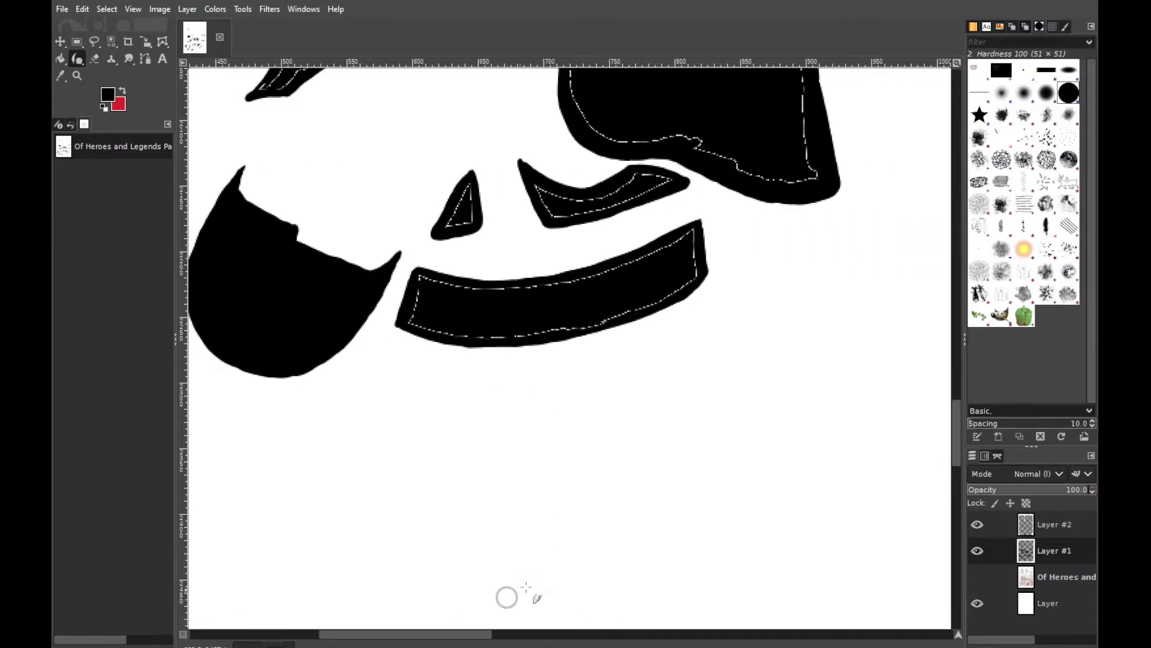
Paint over the white seams in the long curved band, the pointed crescent above it and the small triangle beside the crescent
{"action": "left_click_drag", "start_coordinate": [956, 448], "coordinate": [954, 424]}
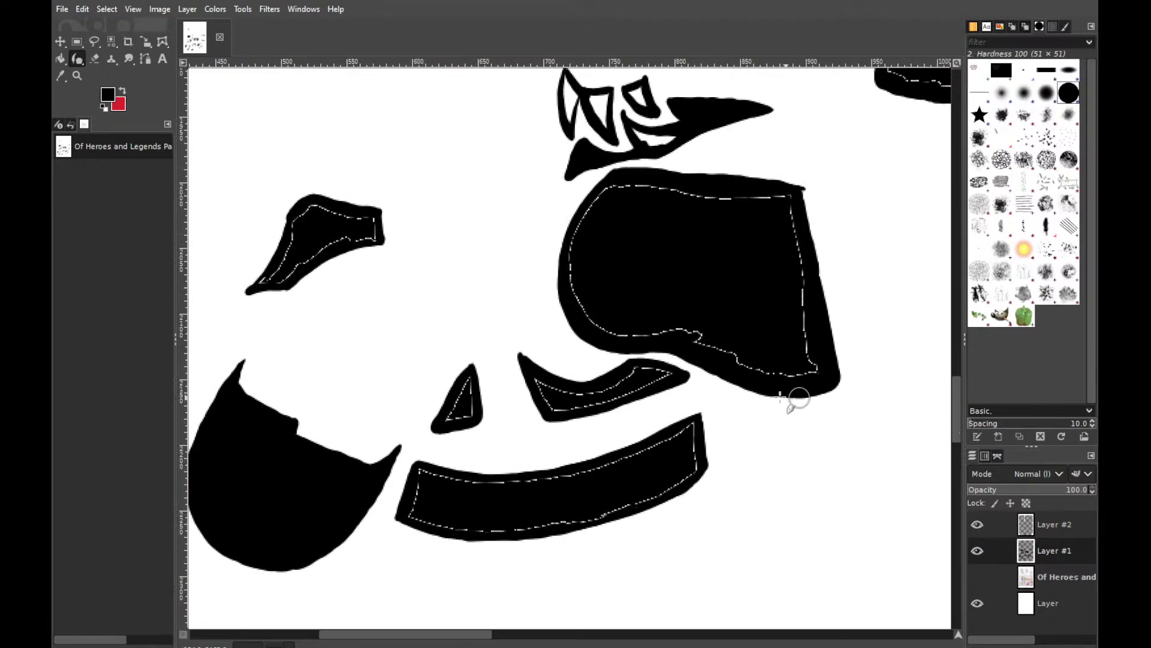
{"action": "mouse_move", "coordinate": [694, 425]}
{"action": "left_mouse_down"}
{"action": "mouse_move", "coordinate": [597, 458]}
{"action": "mouse_move", "coordinate": [692, 421]}
{"action": "mouse_move", "coordinate": [602, 461]}
{"action": "mouse_move", "coordinate": [704, 428]}
{"action": "mouse_move", "coordinate": [690, 432]}
{"action": "mouse_move", "coordinate": [697, 465]}
{"action": "mouse_move", "coordinate": [589, 503]}
{"action": "mouse_move", "coordinate": [698, 476]}
{"action": "mouse_move", "coordinate": [590, 512]}
{"action": "mouse_move", "coordinate": [688, 474]}
{"action": "mouse_move", "coordinate": [669, 493]}
{"action": "mouse_move", "coordinate": [597, 514]}
{"action": "mouse_move", "coordinate": [596, 505]}
{"action": "mouse_move", "coordinate": [690, 482]}
{"action": "mouse_move", "coordinate": [542, 526]}
{"action": "mouse_move", "coordinate": [631, 502]}
{"action": "mouse_move", "coordinate": [569, 515]}
{"action": "mouse_move", "coordinate": [616, 479]}
{"action": "mouse_move", "coordinate": [616, 463]}
{"action": "mouse_move", "coordinate": [453, 486]}
{"action": "mouse_move", "coordinate": [421, 471]}
{"action": "mouse_move", "coordinate": [519, 486]}
{"action": "mouse_move", "coordinate": [419, 477]}
{"action": "mouse_move", "coordinate": [410, 511]}
{"action": "mouse_move", "coordinate": [447, 518]}
{"action": "mouse_move", "coordinate": [400, 515]}
{"action": "mouse_move", "coordinate": [519, 527]}
{"action": "mouse_move", "coordinate": [548, 520]}
{"action": "mouse_move", "coordinate": [487, 525]}
{"action": "mouse_move", "coordinate": [606, 502]}
{"action": "left_mouse_up"}
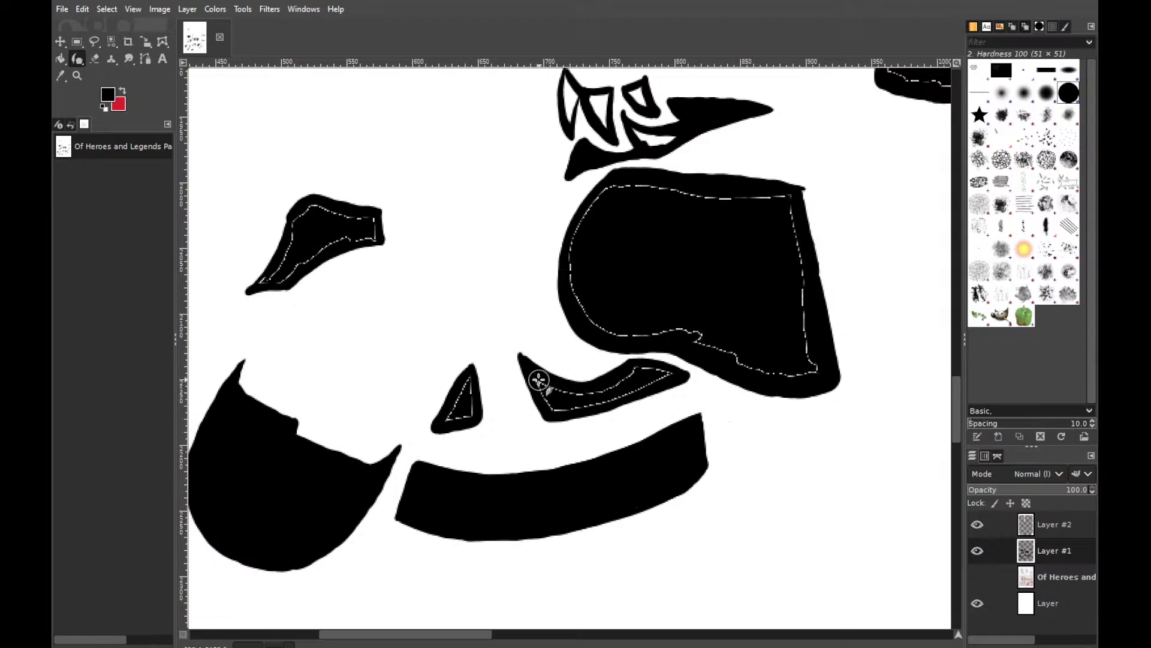
{"action": "mouse_move", "coordinate": [540, 380]}
{"action": "left_mouse_down"}
{"action": "mouse_move", "coordinate": [556, 408]}
{"action": "mouse_move", "coordinate": [590, 399]}
{"action": "mouse_move", "coordinate": [571, 406]}
{"action": "mouse_move", "coordinate": [675, 375]}
{"action": "mouse_move", "coordinate": [624, 391]}
{"action": "mouse_move", "coordinate": [666, 374]}
{"action": "mouse_move", "coordinate": [636, 370]}
{"action": "mouse_move", "coordinate": [671, 373]}
{"action": "left_mouse_up"}
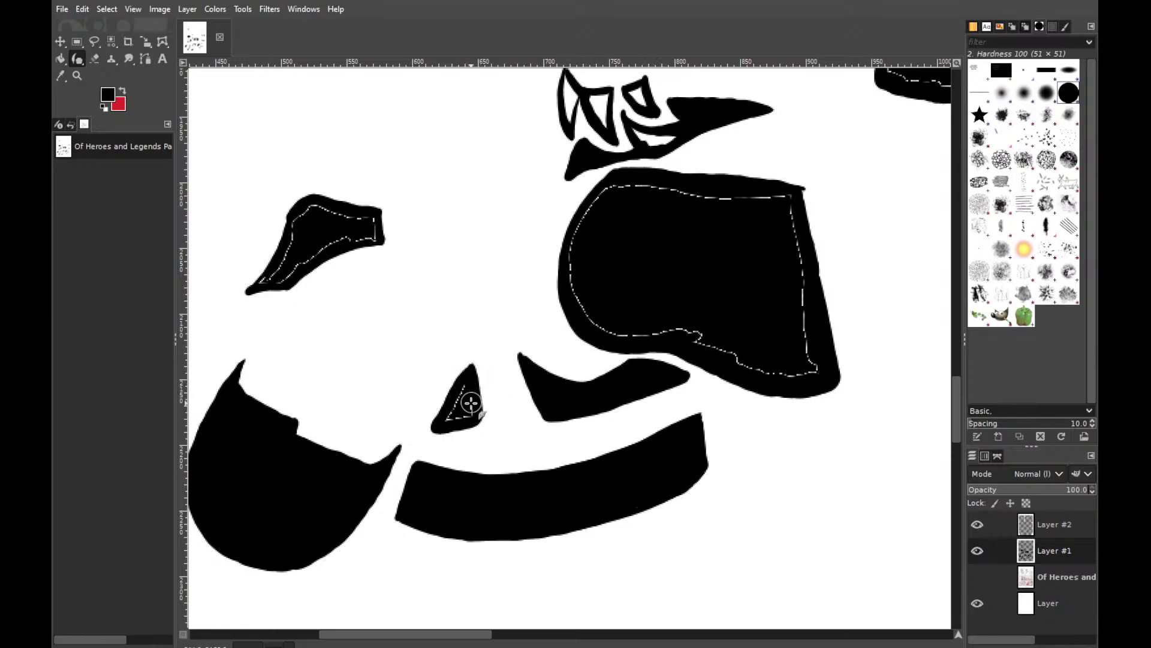
{"action": "mouse_move", "coordinate": [470, 409]}
{"action": "left_mouse_down"}
{"action": "mouse_move", "coordinate": [445, 420]}
{"action": "mouse_move", "coordinate": [461, 416]}
{"action": "mouse_move", "coordinate": [447, 422]}
{"action": "mouse_move", "coordinate": [469, 381]}
{"action": "mouse_move", "coordinate": [454, 407]}
{"action": "left_mouse_up"}
Paint over the white seams around the large rounded block and inside the small wedge shape with the tapered end
{"action": "mouse_move", "coordinate": [792, 195]}
{"action": "left_mouse_down"}
{"action": "mouse_move", "coordinate": [811, 329]}
{"action": "mouse_move", "coordinate": [799, 376]}
{"action": "mouse_move", "coordinate": [707, 347]}
{"action": "mouse_move", "coordinate": [761, 360]}
{"action": "mouse_move", "coordinate": [653, 311]}
{"action": "mouse_move", "coordinate": [776, 198]}
{"action": "mouse_move", "coordinate": [674, 190]}
{"action": "mouse_move", "coordinate": [767, 201]}
{"action": "left_mouse_up"}
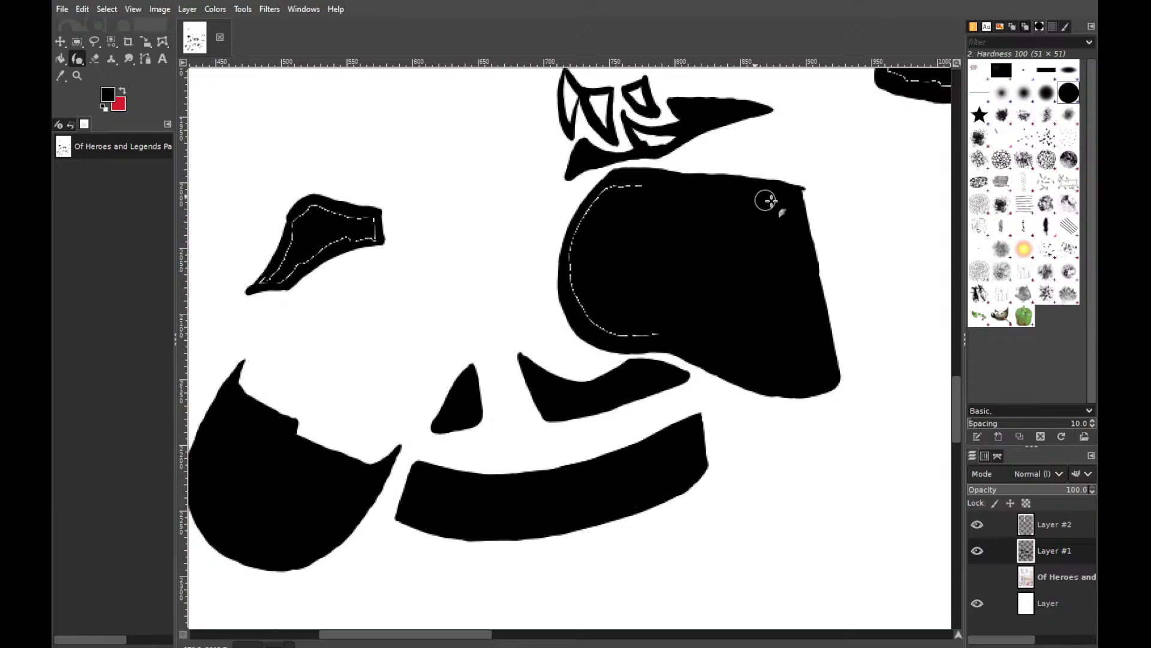
{"action": "left_click_drag", "start_coordinate": [657, 195], "coordinate": [621, 193]}
{"action": "mouse_move", "coordinate": [747, 206]}
{"action": "left_mouse_down"}
{"action": "mouse_move", "coordinate": [636, 189]}
{"action": "mouse_move", "coordinate": [671, 197]}
{"action": "mouse_move", "coordinate": [622, 191]}
{"action": "mouse_move", "coordinate": [621, 201]}
{"action": "mouse_move", "coordinate": [628, 182]}
{"action": "mouse_move", "coordinate": [590, 230]}
{"action": "mouse_move", "coordinate": [618, 191]}
{"action": "mouse_move", "coordinate": [588, 222]}
{"action": "mouse_move", "coordinate": [601, 201]}
{"action": "mouse_move", "coordinate": [580, 291]}
{"action": "mouse_move", "coordinate": [580, 259]}
{"action": "mouse_move", "coordinate": [609, 335]}
{"action": "mouse_move", "coordinate": [666, 332]}
{"action": "left_mouse_up"}
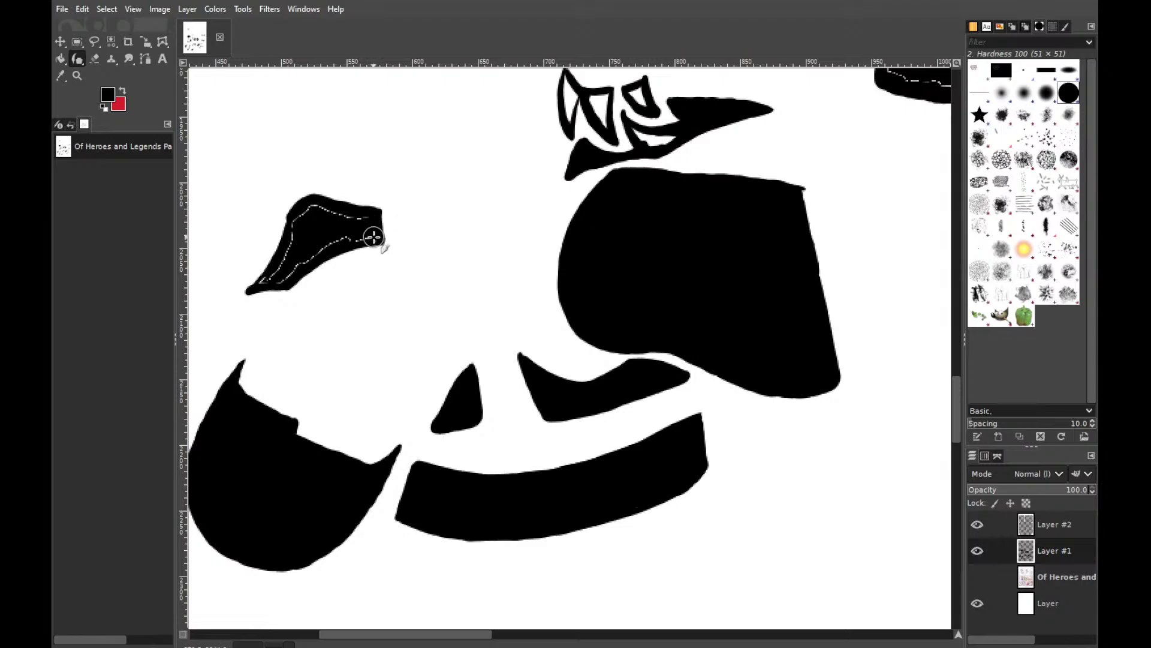
{"action": "mouse_move", "coordinate": [374, 237]}
{"action": "left_mouse_down"}
{"action": "mouse_move", "coordinate": [307, 260]}
{"action": "mouse_move", "coordinate": [332, 242]}
{"action": "mouse_move", "coordinate": [259, 282]}
{"action": "mouse_move", "coordinate": [297, 250]}
{"action": "mouse_move", "coordinate": [267, 278]}
{"action": "mouse_move", "coordinate": [286, 273]}
{"action": "mouse_move", "coordinate": [299, 217]}
{"action": "mouse_move", "coordinate": [295, 233]}
{"action": "mouse_move", "coordinate": [320, 213]}
{"action": "mouse_move", "coordinate": [310, 208]}
{"action": "mouse_move", "coordinate": [374, 217]}
{"action": "mouse_move", "coordinate": [344, 210]}
{"action": "left_mouse_up"}
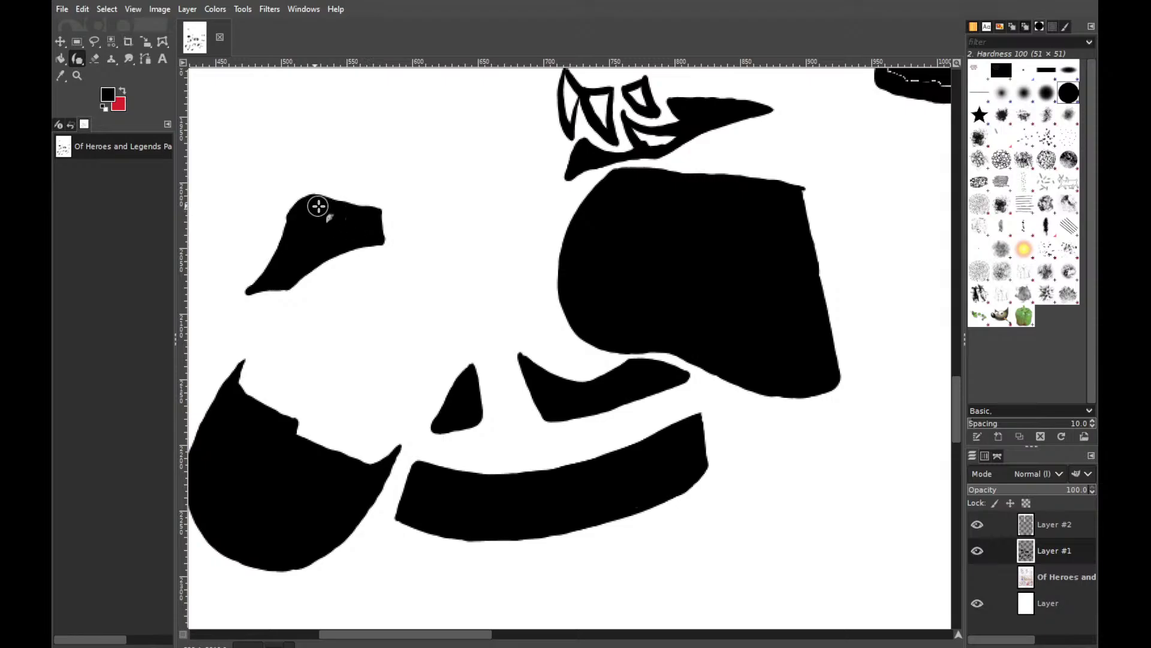
Fill the white gaps in the small jagged pieces above the large block and paint over the seams in the two oval shapes
{"action": "left_click_drag", "start_coordinate": [957, 425], "coordinate": [962, 388]}
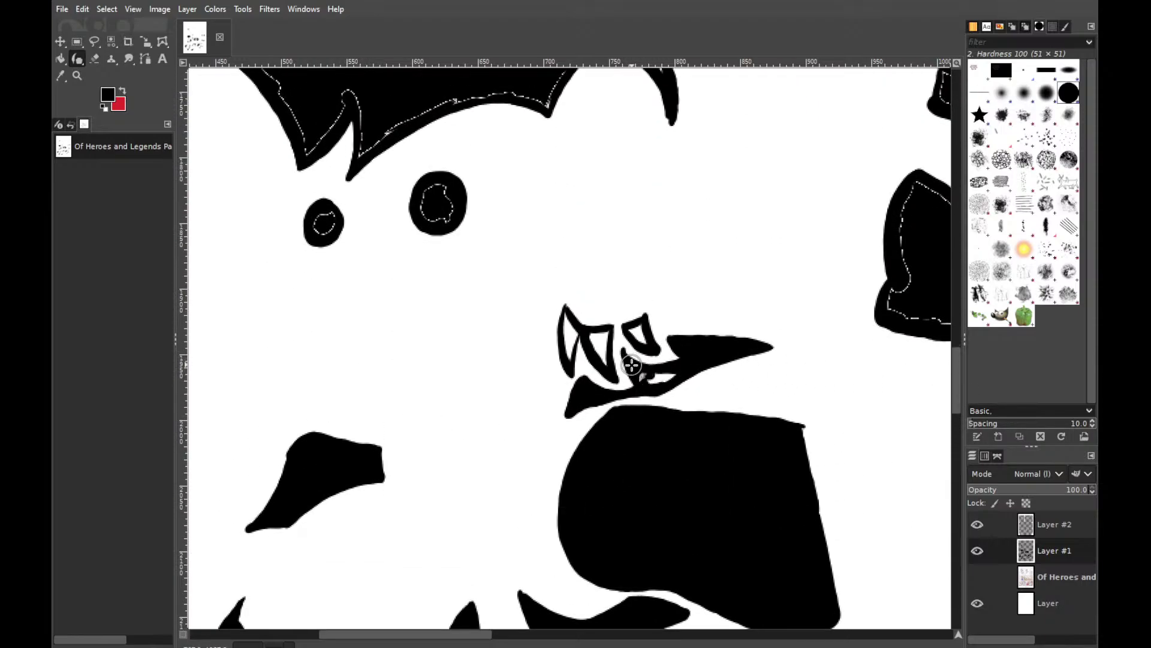
{"action": "mouse_move", "coordinate": [631, 364]}
{"action": "left_mouse_down"}
{"action": "mouse_move", "coordinate": [686, 370]}
{"action": "mouse_move", "coordinate": [652, 380]}
{"action": "left_mouse_up"}
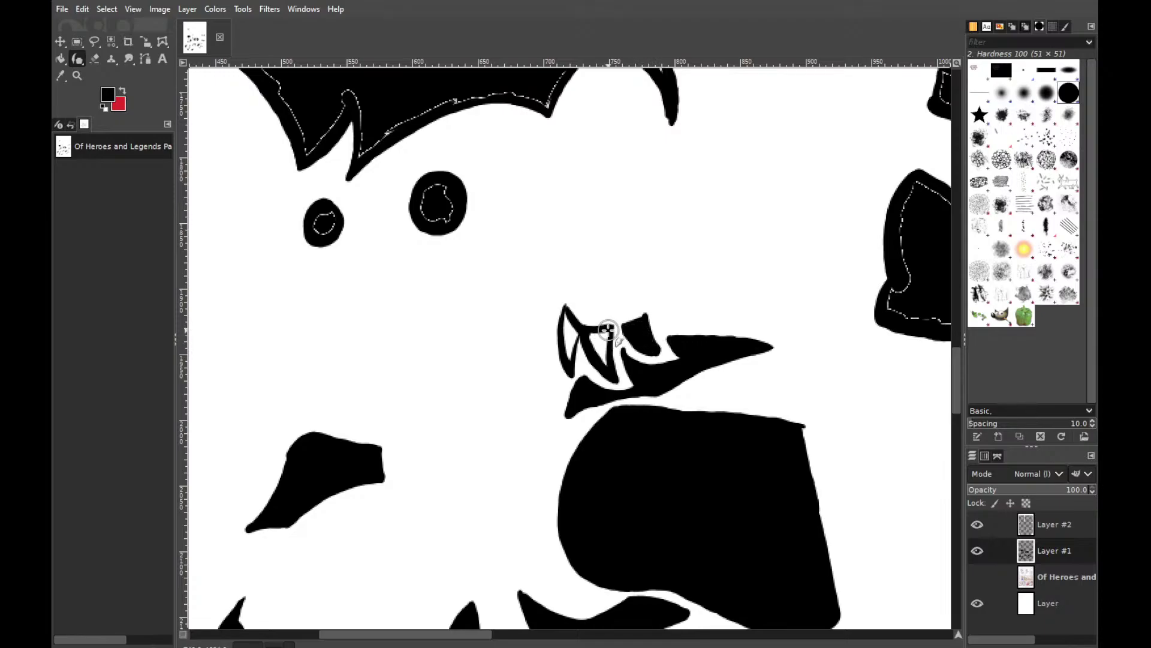
{"action": "mouse_move", "coordinate": [608, 330]}
{"action": "left_mouse_down"}
{"action": "mouse_move", "coordinate": [610, 371]}
{"action": "mouse_move", "coordinate": [590, 331]}
{"action": "mouse_move", "coordinate": [601, 353]}
{"action": "mouse_move", "coordinate": [594, 340]}
{"action": "mouse_move", "coordinate": [606, 332]}
{"action": "mouse_move", "coordinate": [602, 346]}
{"action": "mouse_move", "coordinate": [575, 323]}
{"action": "mouse_move", "coordinate": [571, 363]}
{"action": "left_mouse_up"}
{"action": "mouse_move", "coordinate": [574, 322]}
{"action": "left_mouse_down"}
{"action": "mouse_move", "coordinate": [563, 337]}
{"action": "mouse_move", "coordinate": [563, 314]}
{"action": "mouse_move", "coordinate": [565, 334]}
{"action": "left_mouse_up"}
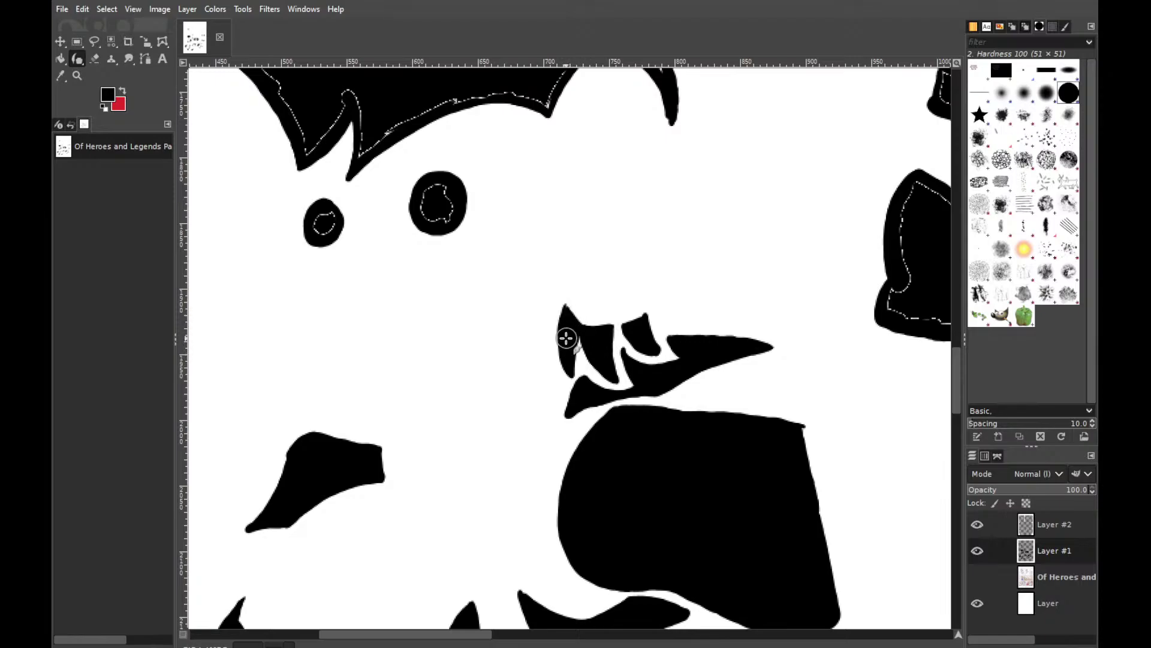
{"action": "mouse_move", "coordinate": [437, 187]}
{"action": "left_mouse_down"}
{"action": "mouse_move", "coordinate": [424, 213]}
{"action": "mouse_move", "coordinate": [450, 192]}
{"action": "mouse_move", "coordinate": [445, 215]}
{"action": "left_mouse_up"}
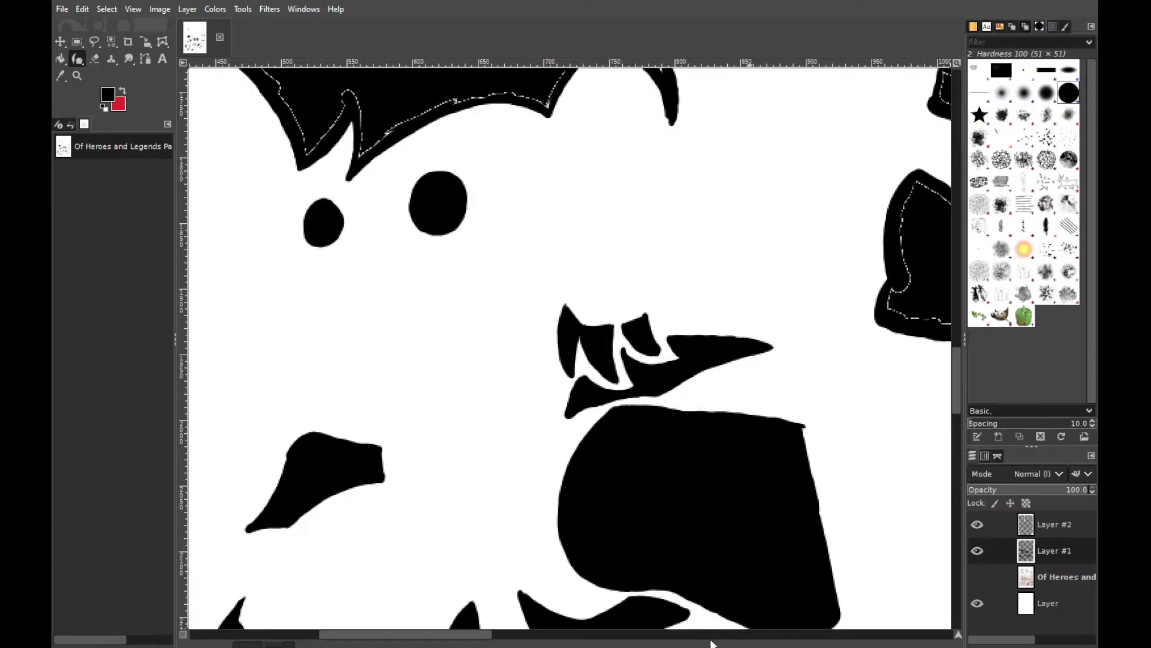
Paint over all the white seams along the edges and spikes of the large hair shape above the two ovals
{"action": "left_click_drag", "start_coordinate": [479, 636], "coordinate": [449, 636]}
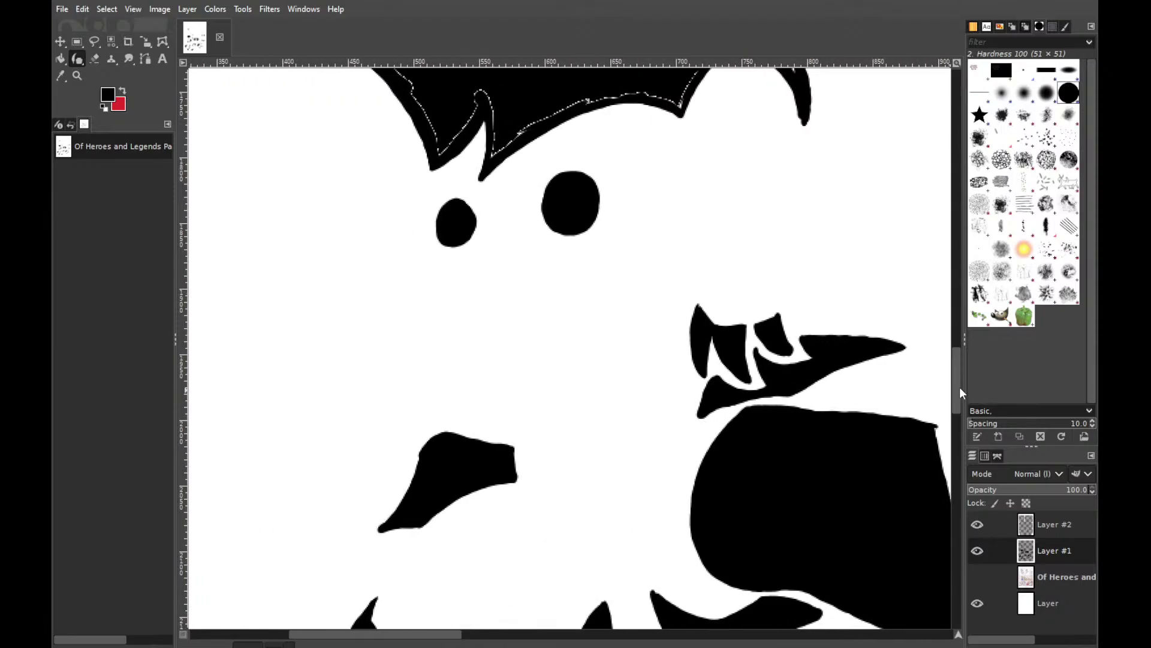
{"action": "left_click_drag", "start_coordinate": [958, 386], "coordinate": [963, 346]}
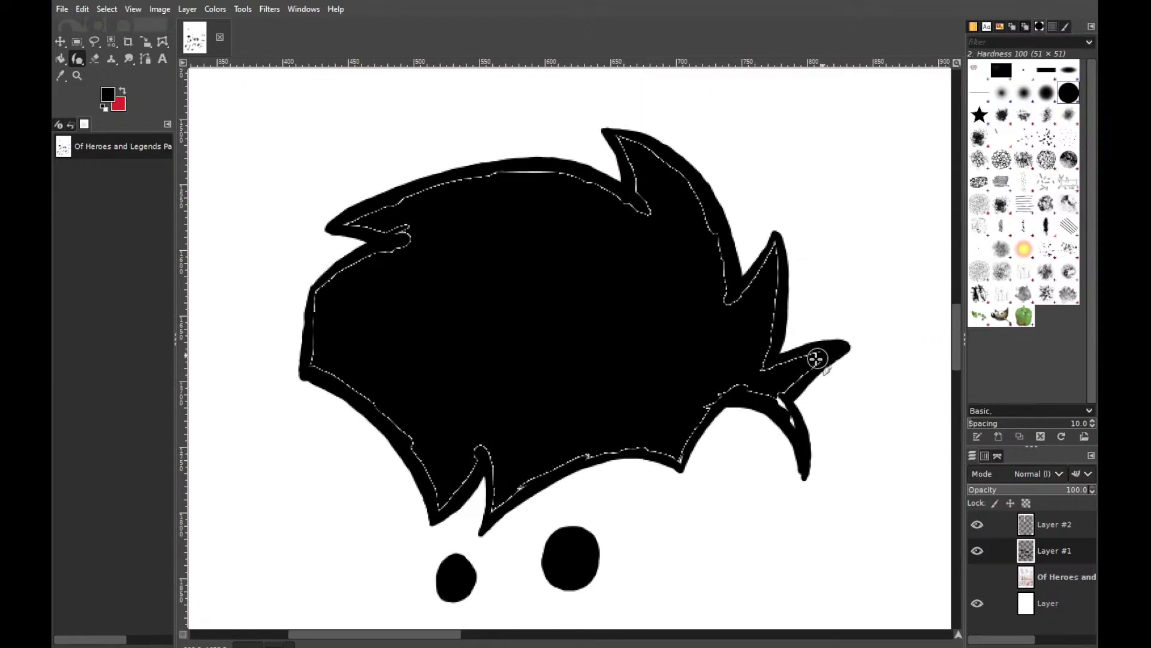
{"action": "mouse_move", "coordinate": [834, 351]}
{"action": "left_mouse_down"}
{"action": "mouse_move", "coordinate": [776, 398]}
{"action": "mouse_move", "coordinate": [798, 431]}
{"action": "mouse_move", "coordinate": [775, 403]}
{"action": "mouse_move", "coordinate": [825, 351]}
{"action": "mouse_move", "coordinate": [751, 373]}
{"action": "mouse_move", "coordinate": [778, 237]}
{"action": "mouse_move", "coordinate": [760, 366]}
{"action": "mouse_move", "coordinate": [773, 340]}
{"action": "mouse_move", "coordinate": [763, 367]}
{"action": "mouse_move", "coordinate": [777, 375]}
{"action": "mouse_move", "coordinate": [774, 397]}
{"action": "mouse_move", "coordinate": [715, 399]}
{"action": "mouse_move", "coordinate": [750, 382]}
{"action": "mouse_move", "coordinate": [703, 413]}
{"action": "mouse_move", "coordinate": [725, 389]}
{"action": "mouse_move", "coordinate": [678, 458]}
{"action": "mouse_move", "coordinate": [652, 441]}
{"action": "mouse_move", "coordinate": [677, 440]}
{"action": "mouse_move", "coordinate": [669, 453]}
{"action": "mouse_move", "coordinate": [608, 446]}
{"action": "mouse_move", "coordinate": [640, 446]}
{"action": "mouse_move", "coordinate": [524, 478]}
{"action": "mouse_move", "coordinate": [554, 469]}
{"action": "mouse_move", "coordinate": [492, 513]}
{"action": "mouse_move", "coordinate": [500, 453]}
{"action": "mouse_move", "coordinate": [497, 490]}
{"action": "mouse_move", "coordinate": [477, 445]}
{"action": "mouse_move", "coordinate": [495, 456]}
{"action": "mouse_move", "coordinate": [470, 453]}
{"action": "mouse_move", "coordinate": [487, 451]}
{"action": "mouse_move", "coordinate": [494, 488]}
{"action": "mouse_move", "coordinate": [473, 446]}
{"action": "mouse_move", "coordinate": [437, 506]}
{"action": "mouse_move", "coordinate": [370, 385]}
{"action": "mouse_move", "coordinate": [398, 419]}
{"action": "mouse_move", "coordinate": [314, 364]}
{"action": "mouse_move", "coordinate": [316, 310]}
{"action": "mouse_move", "coordinate": [336, 285]}
{"action": "mouse_move", "coordinate": [324, 281]}
{"action": "mouse_move", "coordinate": [414, 247]}
{"action": "mouse_move", "coordinate": [339, 227]}
{"action": "mouse_move", "coordinate": [393, 226]}
{"action": "mouse_move", "coordinate": [380, 204]}
{"action": "mouse_move", "coordinate": [441, 200]}
{"action": "mouse_move", "coordinate": [458, 181]}
{"action": "mouse_move", "coordinate": [485, 196]}
{"action": "mouse_move", "coordinate": [527, 172]}
{"action": "mouse_move", "coordinate": [644, 209]}
{"action": "left_mouse_up"}
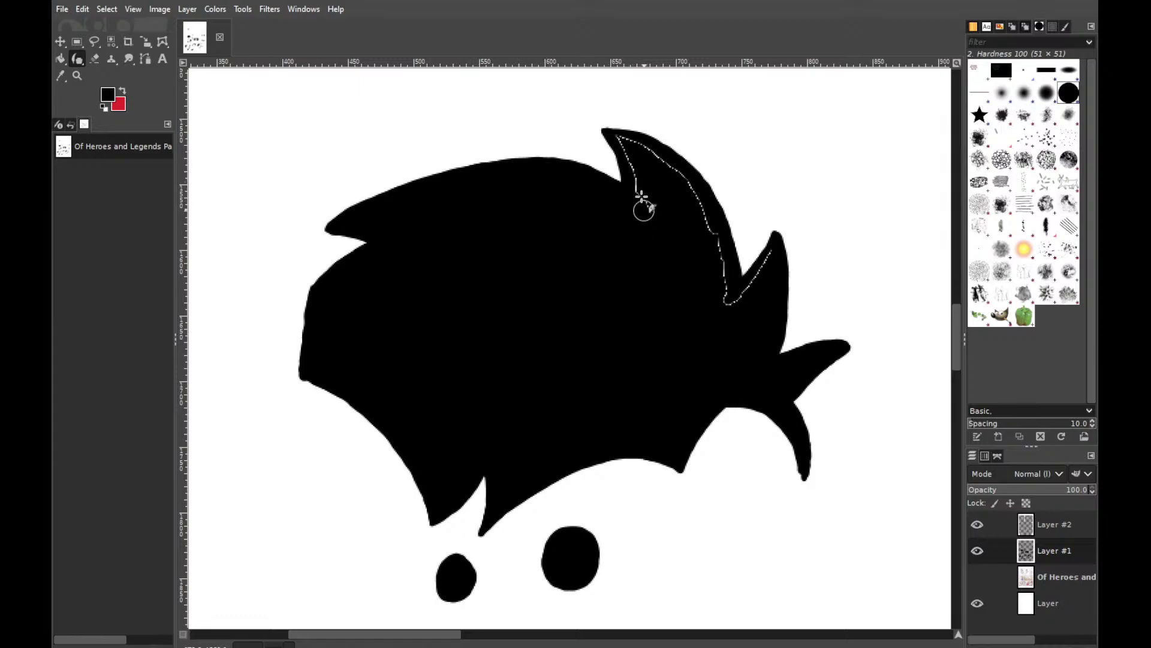
{"action": "mouse_move", "coordinate": [611, 138]}
{"action": "left_mouse_down"}
{"action": "mouse_move", "coordinate": [646, 195]}
{"action": "mouse_move", "coordinate": [633, 163]}
{"action": "mouse_move", "coordinate": [640, 211]}
{"action": "left_mouse_up"}
{"action": "mouse_move", "coordinate": [622, 136]}
{"action": "left_mouse_down"}
{"action": "mouse_move", "coordinate": [688, 178]}
{"action": "mouse_move", "coordinate": [710, 220]}
{"action": "mouse_move", "coordinate": [727, 316]}
{"action": "left_mouse_up"}
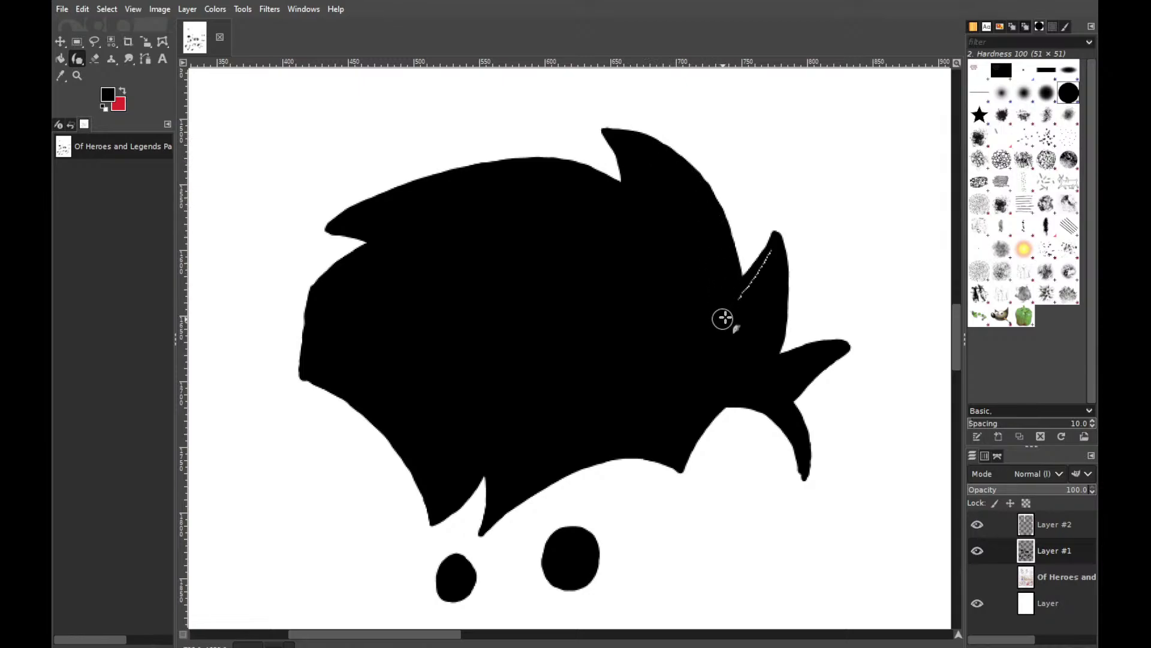
{"action": "mouse_move", "coordinate": [777, 243]}
{"action": "left_mouse_down"}
{"action": "mouse_move", "coordinate": [746, 290]}
{"action": "mouse_move", "coordinate": [782, 251]}
{"action": "mouse_move", "coordinate": [722, 308]}
{"action": "left_mouse_up"}
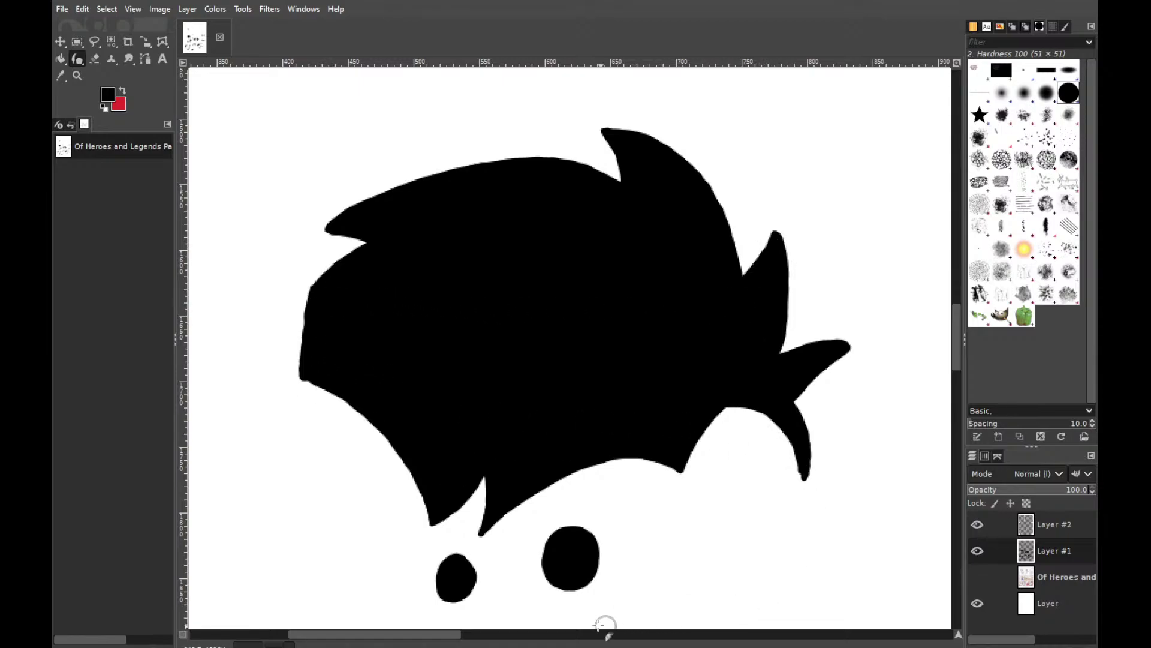
Paint over the white seams in the teardrop shape and the small rounded rectangle below it
{"action": "left_click_drag", "start_coordinate": [431, 639], "coordinate": [560, 639]}
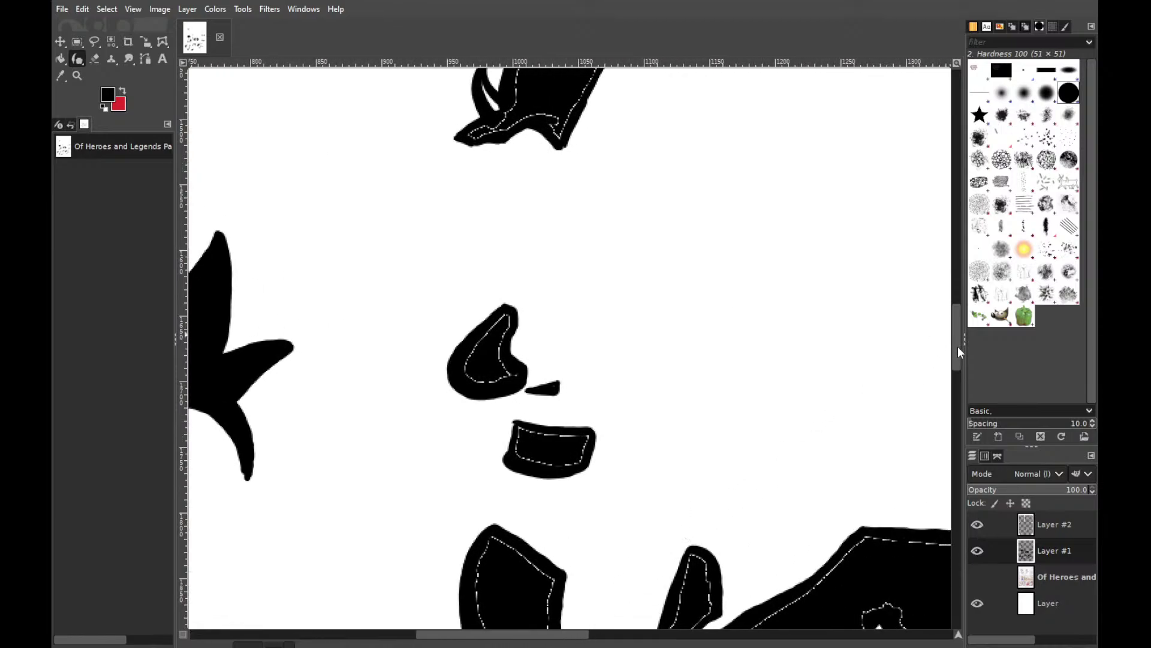
{"action": "left_click_drag", "start_coordinate": [959, 347], "coordinate": [959, 369]}
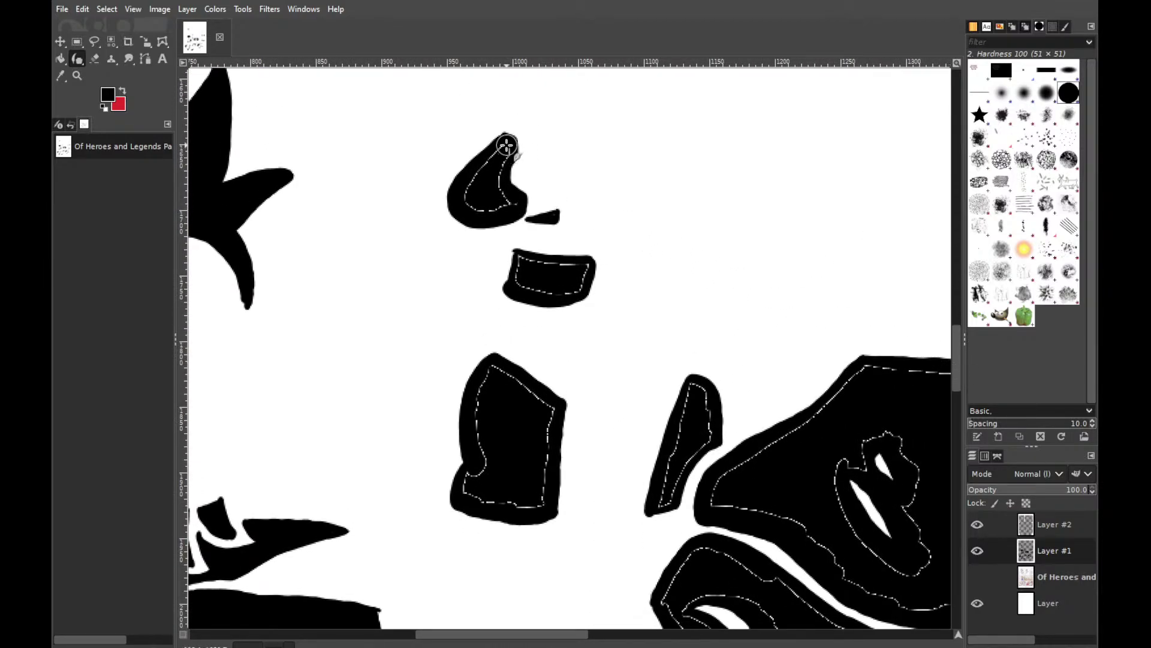
{"action": "mouse_move", "coordinate": [506, 145]}
{"action": "left_mouse_down"}
{"action": "mouse_move", "coordinate": [466, 193]}
{"action": "mouse_move", "coordinate": [474, 186]}
{"action": "mouse_move", "coordinate": [481, 208]}
{"action": "mouse_move", "coordinate": [516, 201]}
{"action": "mouse_move", "coordinate": [503, 207]}
{"action": "mouse_move", "coordinate": [497, 185]}
{"action": "mouse_move", "coordinate": [510, 151]}
{"action": "mouse_move", "coordinate": [497, 180]}
{"action": "left_mouse_up"}
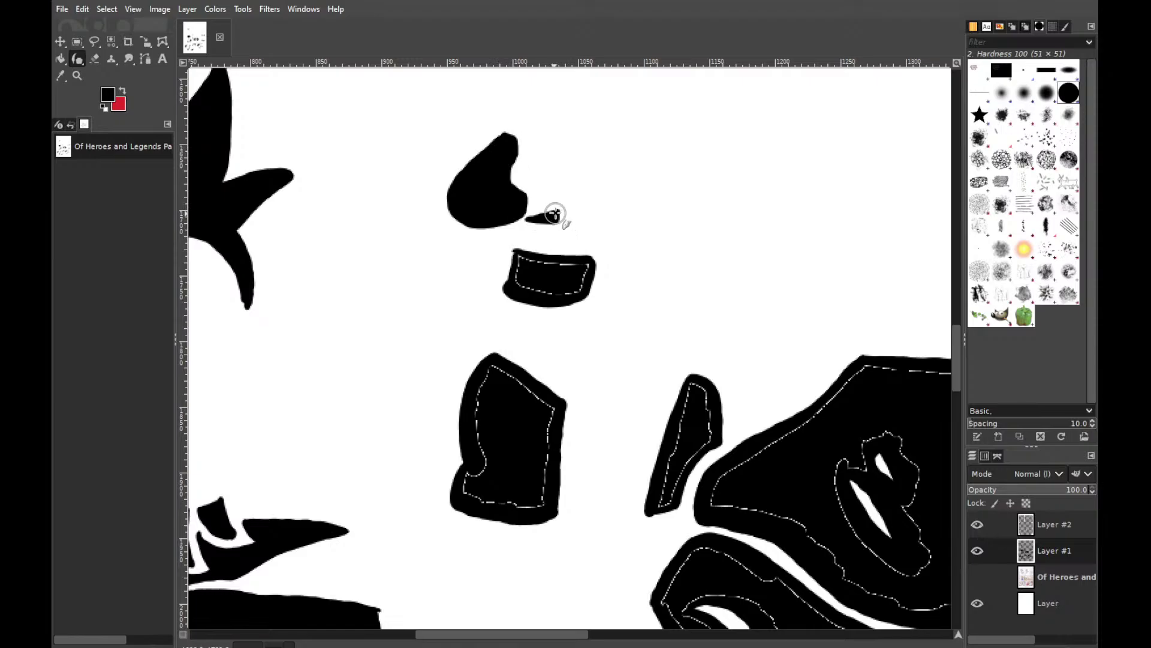
{"action": "mouse_move", "coordinate": [586, 274]}
{"action": "left_mouse_down"}
{"action": "mouse_move", "coordinate": [522, 285]}
{"action": "mouse_move", "coordinate": [521, 254]}
{"action": "mouse_move", "coordinate": [517, 281]}
{"action": "mouse_move", "coordinate": [518, 260]}
{"action": "mouse_move", "coordinate": [593, 264]}
{"action": "mouse_move", "coordinate": [552, 275]}
{"action": "left_mouse_up"}
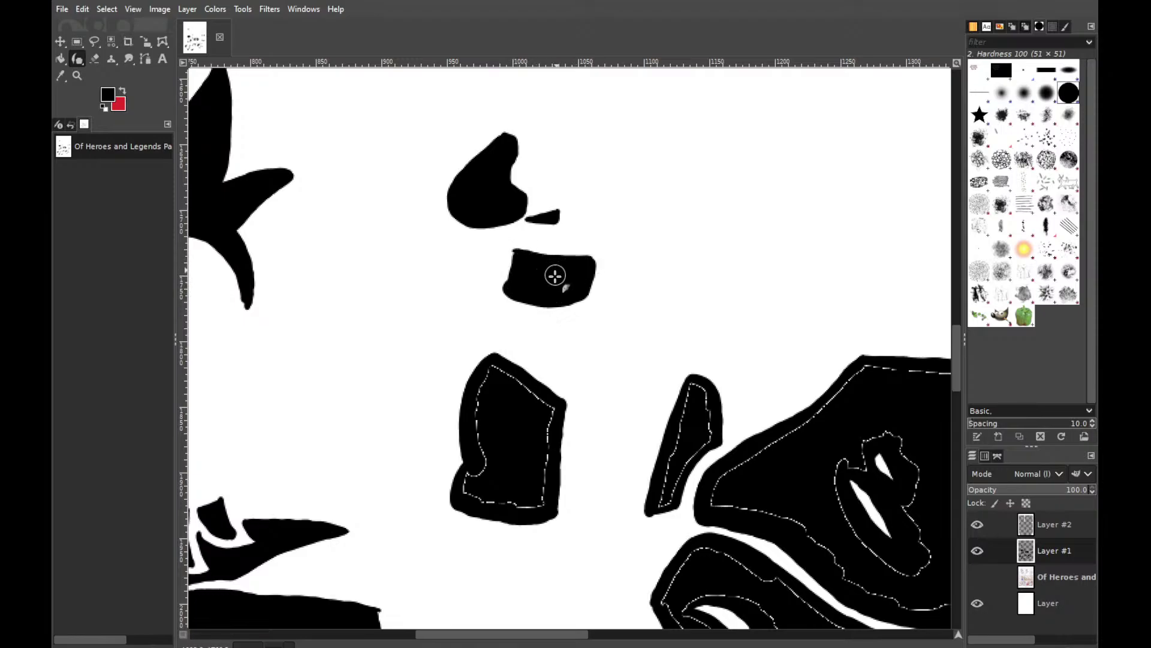
Paint over the white seams in the tall angular block, the narrow sliver beside it and the small spiky hair shape
{"action": "mouse_move", "coordinate": [488, 372]}
{"action": "left_mouse_down"}
{"action": "mouse_move", "coordinate": [479, 395]}
{"action": "mouse_move", "coordinate": [487, 463]}
{"action": "mouse_move", "coordinate": [474, 472]}
{"action": "mouse_move", "coordinate": [486, 498]}
{"action": "mouse_move", "coordinate": [526, 502]}
{"action": "mouse_move", "coordinate": [544, 458]}
{"action": "mouse_move", "coordinate": [545, 409]}
{"action": "mouse_move", "coordinate": [496, 372]}
{"action": "mouse_move", "coordinate": [564, 414]}
{"action": "left_mouse_up"}
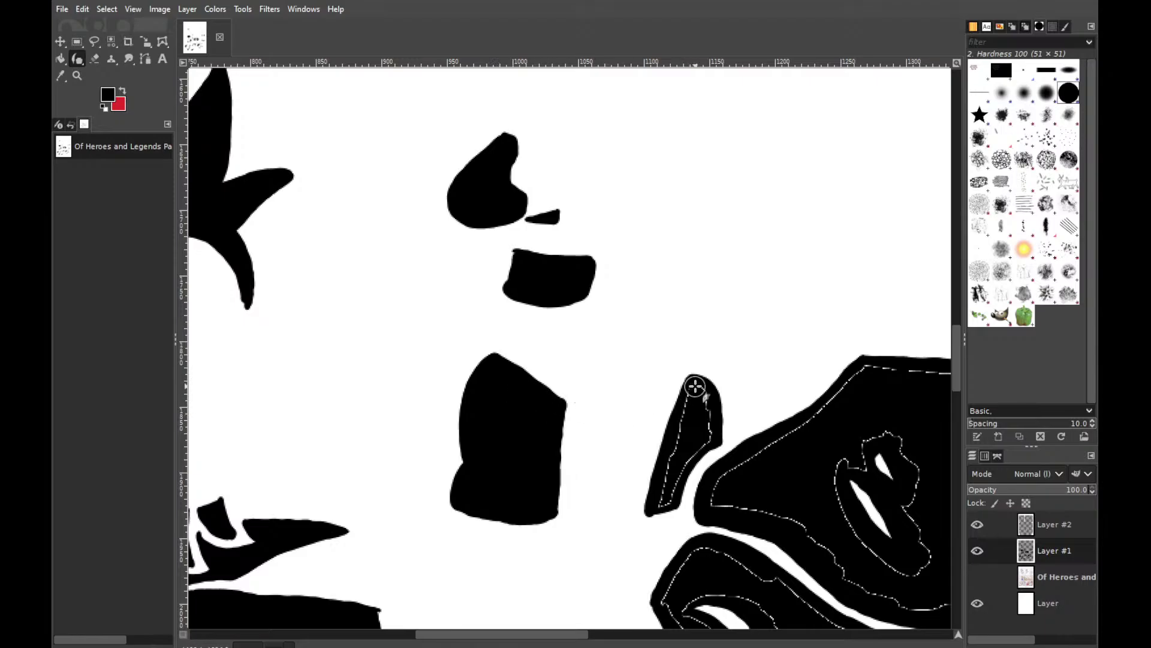
{"action": "mouse_move", "coordinate": [695, 386]}
{"action": "left_mouse_down"}
{"action": "mouse_move", "coordinate": [659, 504]}
{"action": "mouse_move", "coordinate": [689, 451]}
{"action": "mouse_move", "coordinate": [711, 437]}
{"action": "mouse_move", "coordinate": [693, 453]}
{"action": "mouse_move", "coordinate": [710, 436]}
{"action": "mouse_move", "coordinate": [707, 384]}
{"action": "mouse_move", "coordinate": [712, 431]}
{"action": "left_mouse_up"}
{"action": "key", "text": "ctrl+z"}
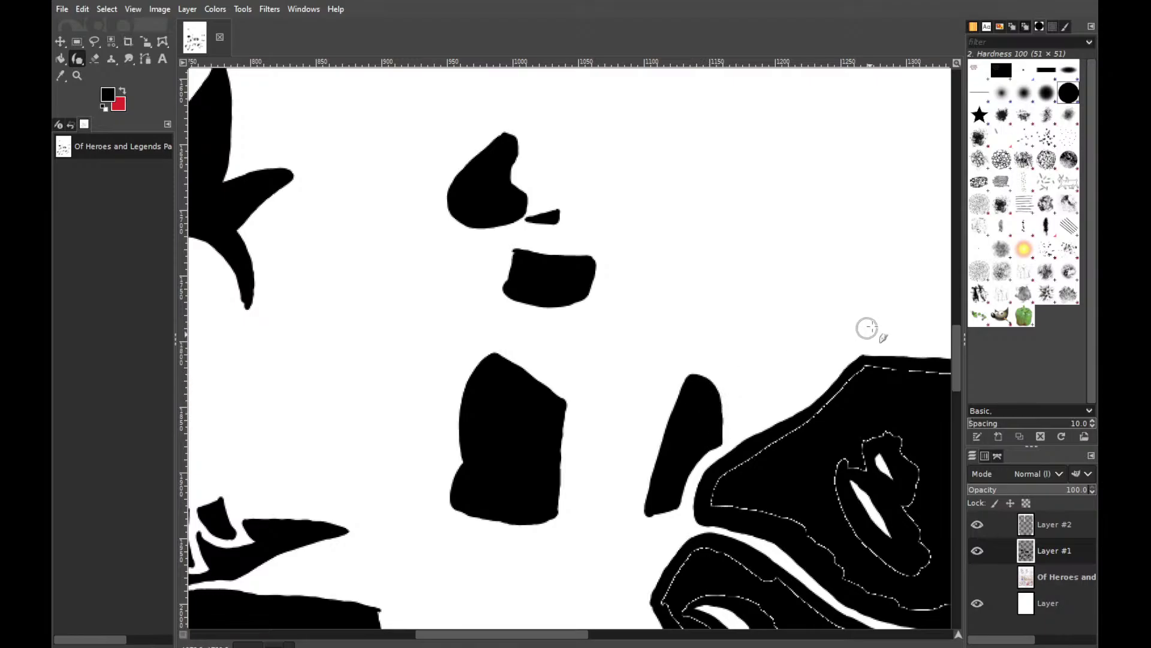
{"action": "left_click_drag", "start_coordinate": [957, 359], "coordinate": [955, 326]}
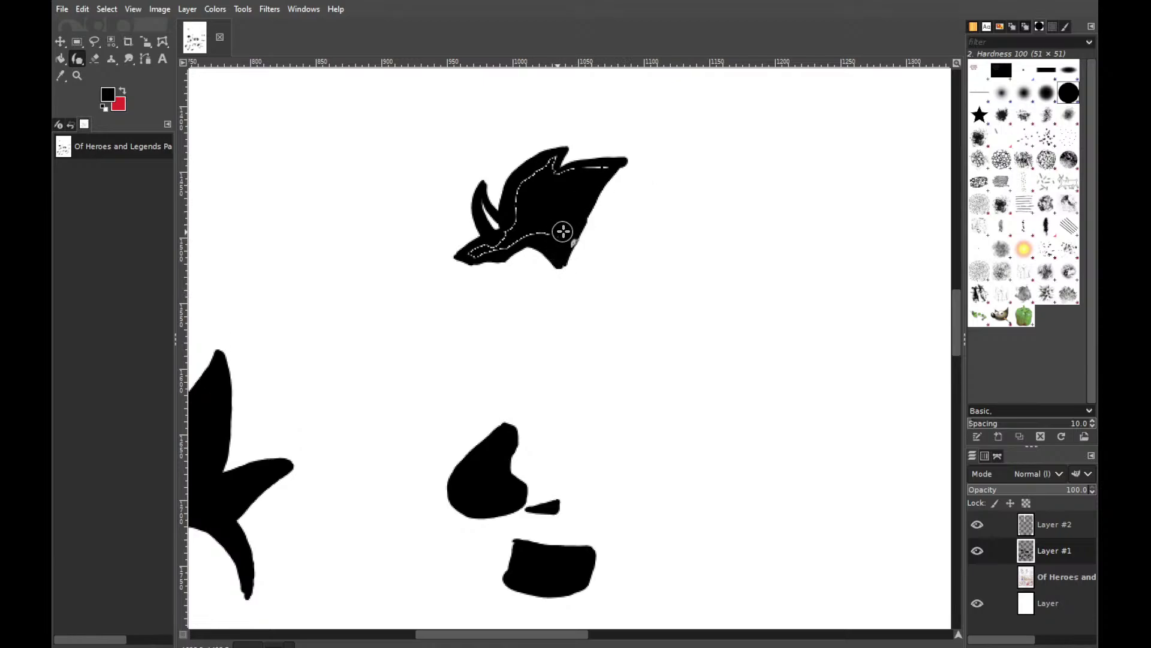
{"action": "mouse_move", "coordinate": [543, 232]}
{"action": "left_mouse_down"}
{"action": "mouse_move", "coordinate": [615, 166]}
{"action": "mouse_move", "coordinate": [545, 183]}
{"action": "mouse_move", "coordinate": [589, 168]}
{"action": "mouse_move", "coordinate": [550, 173]}
{"action": "mouse_move", "coordinate": [559, 152]}
{"action": "mouse_move", "coordinate": [512, 213]}
{"action": "mouse_move", "coordinate": [522, 184]}
{"action": "mouse_move", "coordinate": [508, 228]}
{"action": "mouse_move", "coordinate": [514, 216]}
{"action": "mouse_move", "coordinate": [482, 197]}
{"action": "mouse_move", "coordinate": [506, 226]}
{"action": "mouse_move", "coordinate": [491, 215]}
{"action": "mouse_move", "coordinate": [499, 237]}
{"action": "mouse_move", "coordinate": [536, 231]}
{"action": "mouse_move", "coordinate": [504, 245]}
{"action": "mouse_move", "coordinate": [537, 237]}
{"action": "mouse_move", "coordinate": [473, 250]}
{"action": "left_mouse_up"}
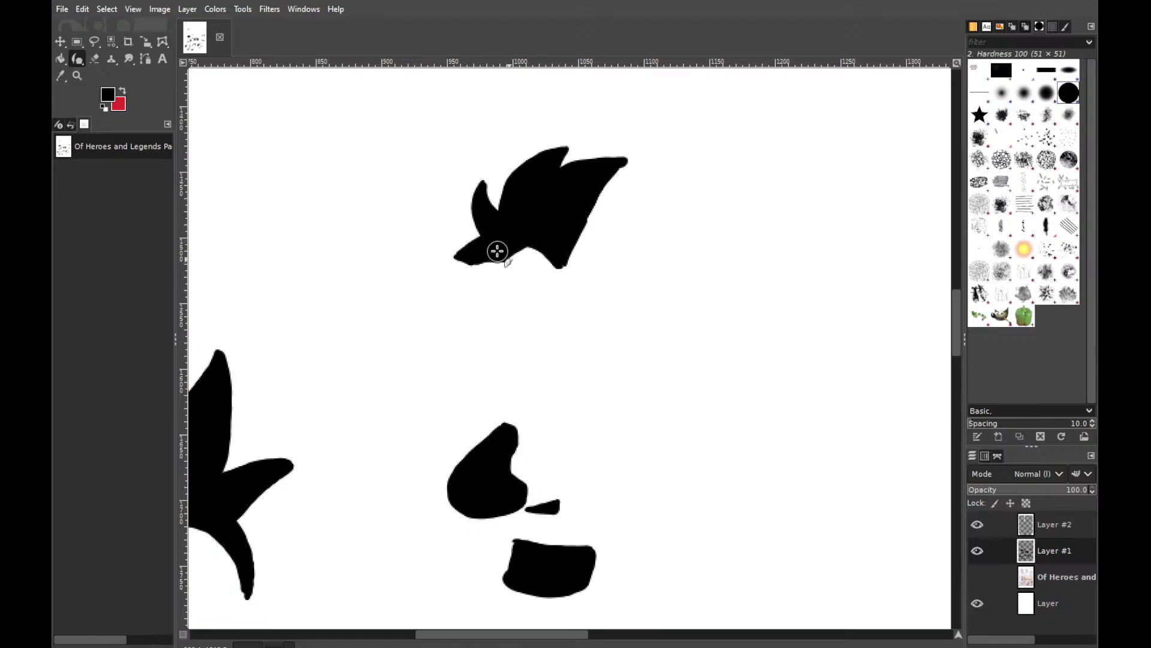
Paint over the white seams along the edges of the large four-sided shape and around its two white slits, keeping the slits open
{"action": "left_click_drag", "start_coordinate": [957, 330], "coordinate": [958, 383]}
{"action": "left_click_drag", "start_coordinate": [565, 635], "coordinate": [622, 634]}
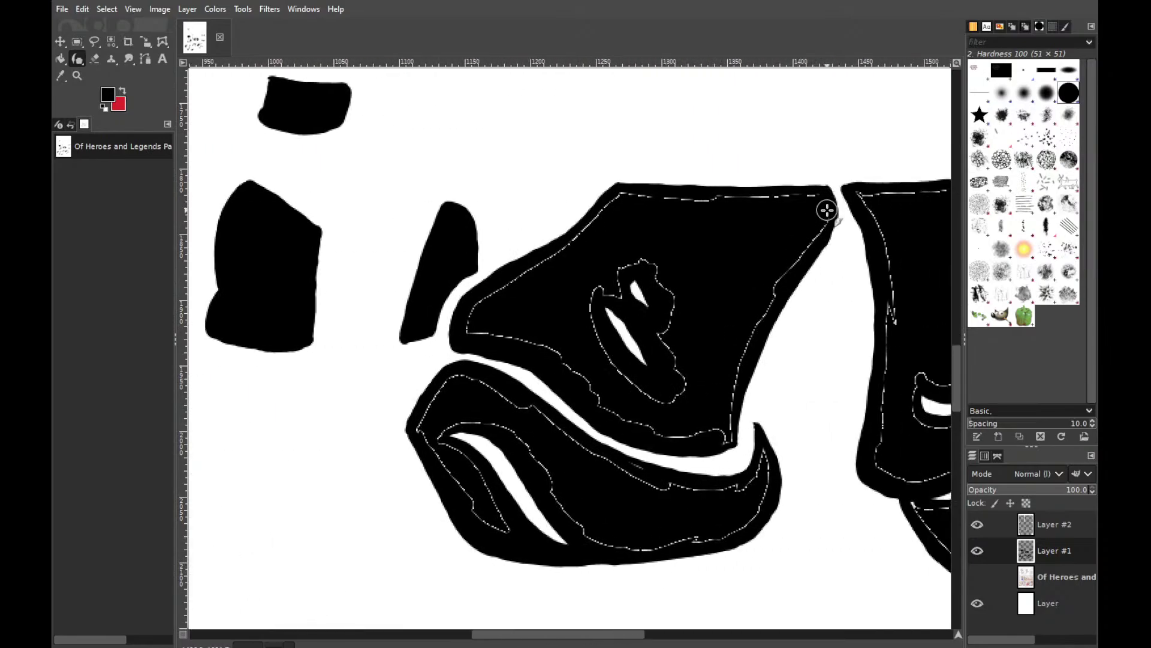
{"action": "mouse_move", "coordinate": [824, 209]}
{"action": "left_mouse_down"}
{"action": "mouse_move", "coordinate": [822, 191]}
{"action": "mouse_move", "coordinate": [805, 248]}
{"action": "mouse_move", "coordinate": [758, 309]}
{"action": "mouse_move", "coordinate": [724, 412]}
{"action": "left_mouse_up"}
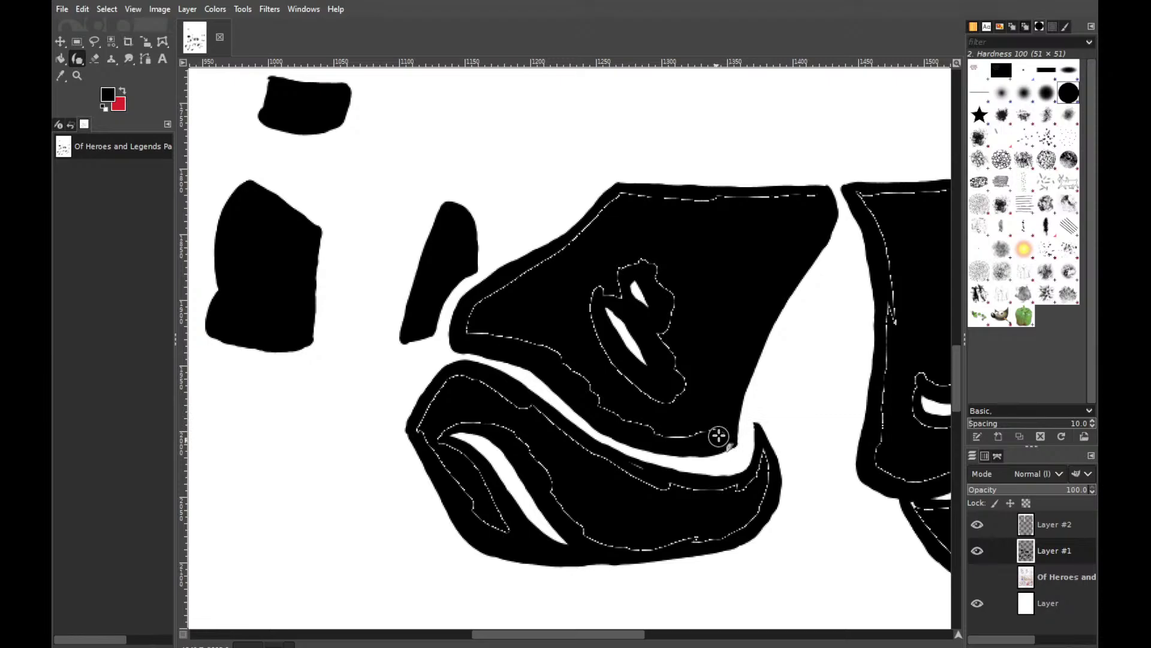
{"action": "mouse_move", "coordinate": [718, 436]}
{"action": "left_mouse_down"}
{"action": "mouse_move", "coordinate": [670, 441]}
{"action": "mouse_move", "coordinate": [685, 433]}
{"action": "mouse_move", "coordinate": [617, 420]}
{"action": "mouse_move", "coordinate": [580, 396]}
{"action": "mouse_move", "coordinate": [614, 416]}
{"action": "mouse_move", "coordinate": [581, 383]}
{"action": "mouse_move", "coordinate": [587, 368]}
{"action": "mouse_move", "coordinate": [627, 392]}
{"action": "mouse_move", "coordinate": [546, 344]}
{"action": "mouse_move", "coordinate": [620, 412]}
{"action": "mouse_move", "coordinate": [580, 390]}
{"action": "mouse_move", "coordinate": [671, 435]}
{"action": "left_mouse_up"}
{"action": "key", "text": "ctrl+z"}
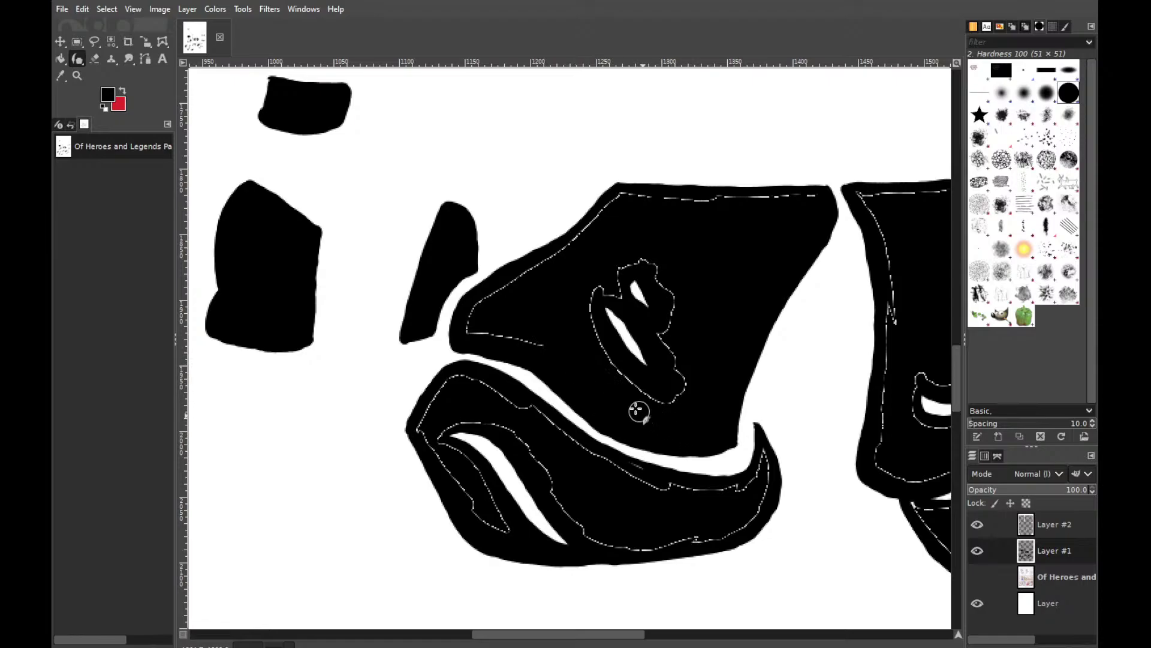
{"action": "mouse_move", "coordinate": [597, 285]}
{"action": "left_mouse_down"}
{"action": "mouse_move", "coordinate": [613, 365]}
{"action": "mouse_move", "coordinate": [673, 395]}
{"action": "mouse_move", "coordinate": [664, 401]}
{"action": "mouse_move", "coordinate": [676, 371]}
{"action": "mouse_move", "coordinate": [652, 328]}
{"action": "mouse_move", "coordinate": [671, 321]}
{"action": "mouse_move", "coordinate": [671, 285]}
{"action": "mouse_move", "coordinate": [644, 248]}
{"action": "mouse_move", "coordinate": [653, 270]}
{"action": "mouse_move", "coordinate": [620, 264]}
{"action": "mouse_move", "coordinate": [613, 284]}
{"action": "mouse_move", "coordinate": [626, 299]}
{"action": "mouse_move", "coordinate": [597, 296]}
{"action": "left_mouse_up"}
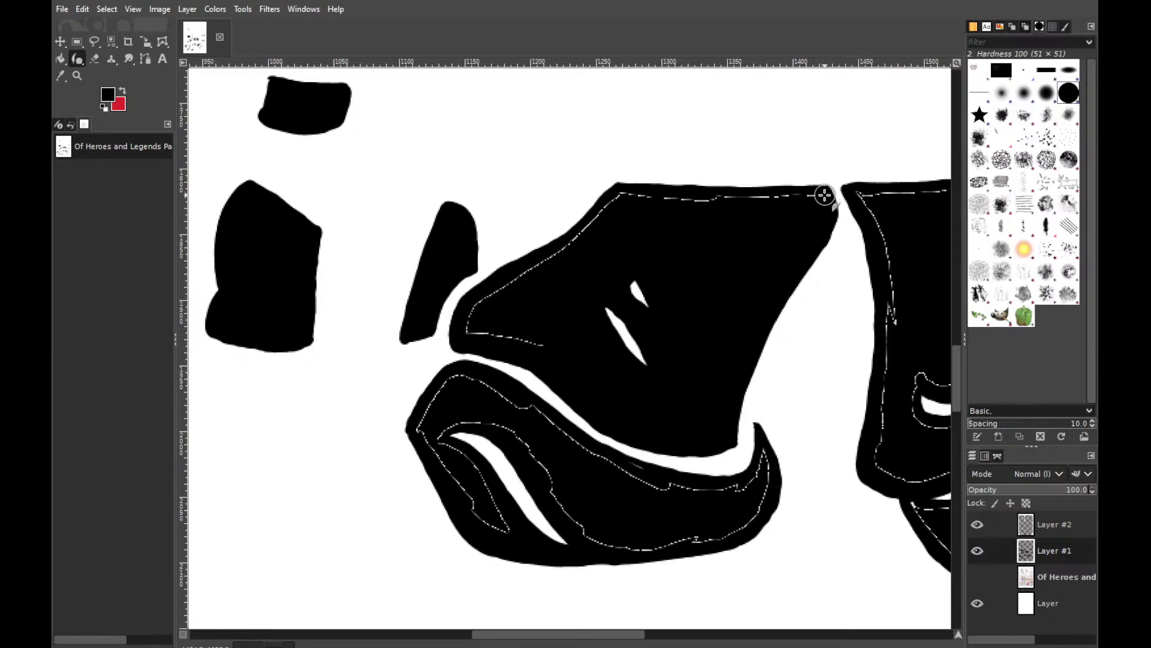
{"action": "mouse_move", "coordinate": [784, 199]}
{"action": "left_mouse_down"}
{"action": "mouse_move", "coordinate": [664, 203]}
{"action": "mouse_move", "coordinate": [800, 203]}
{"action": "mouse_move", "coordinate": [626, 195]}
{"action": "left_mouse_up"}
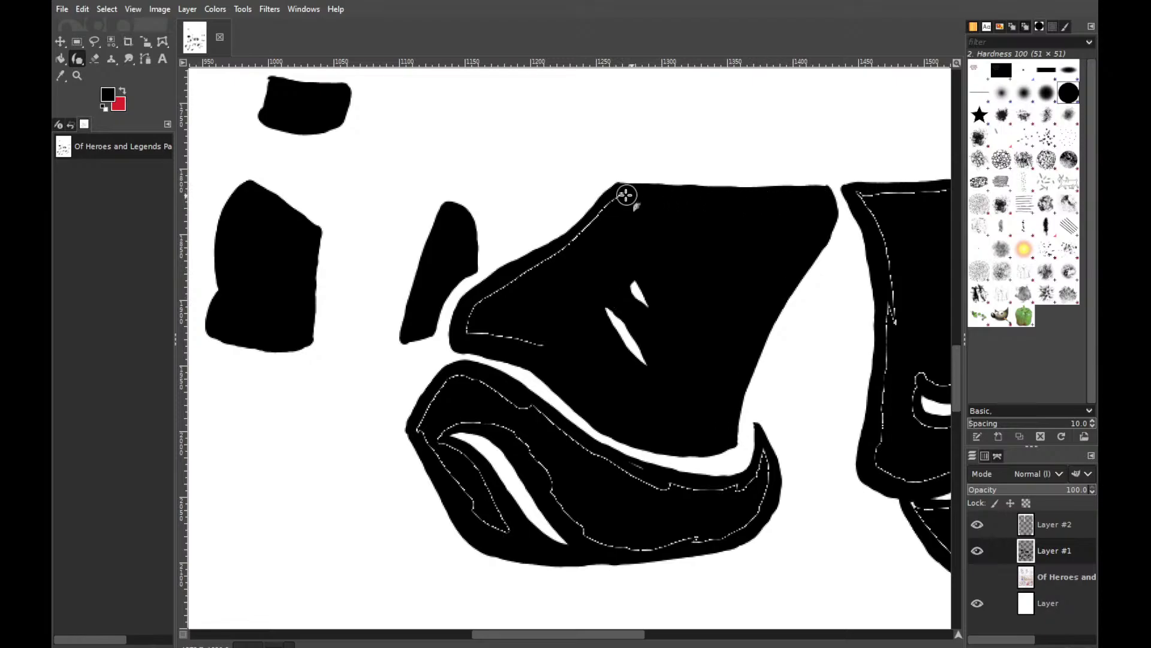
{"action": "mouse_move", "coordinate": [579, 238]}
{"action": "left_mouse_down"}
{"action": "mouse_move", "coordinate": [487, 297]}
{"action": "mouse_move", "coordinate": [467, 328]}
{"action": "mouse_move", "coordinate": [558, 352]}
{"action": "left_mouse_up"}
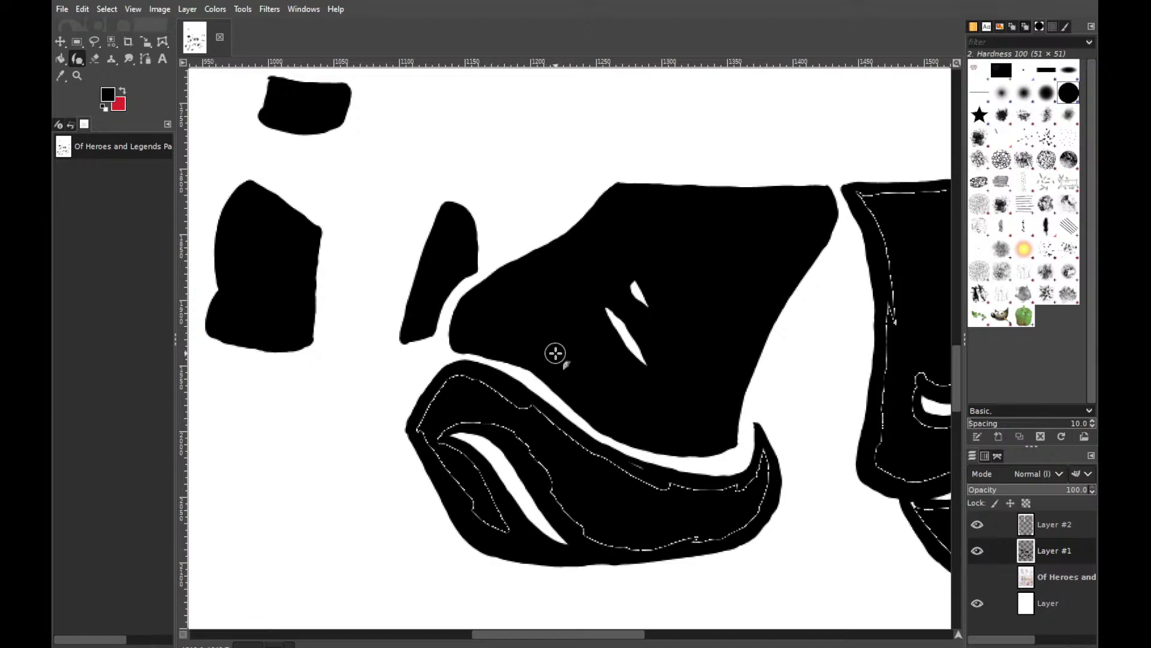
Paint over the seams in the curved shape below, keeping its white stripe, and briefly toggle the page sketch layer's visibility
{"action": "mouse_move", "coordinate": [452, 383]}
{"action": "left_mouse_down"}
{"action": "mouse_move", "coordinate": [478, 381]}
{"action": "mouse_move", "coordinate": [681, 489]}
{"action": "mouse_move", "coordinate": [614, 463]}
{"action": "mouse_move", "coordinate": [715, 491]}
{"action": "mouse_move", "coordinate": [746, 482]}
{"action": "mouse_move", "coordinate": [766, 447]}
{"action": "mouse_move", "coordinate": [728, 495]}
{"action": "mouse_move", "coordinate": [773, 445]}
{"action": "mouse_move", "coordinate": [762, 490]}
{"action": "mouse_move", "coordinate": [769, 473]}
{"action": "mouse_move", "coordinate": [749, 520]}
{"action": "mouse_move", "coordinate": [679, 546]}
{"action": "mouse_move", "coordinate": [658, 540]}
{"action": "mouse_move", "coordinate": [688, 534]}
{"action": "mouse_move", "coordinate": [611, 546]}
{"action": "mouse_move", "coordinate": [599, 538]}
{"action": "mouse_move", "coordinate": [615, 530]}
{"action": "mouse_move", "coordinate": [608, 542]}
{"action": "mouse_move", "coordinate": [587, 531]}
{"action": "mouse_move", "coordinate": [521, 440]}
{"action": "mouse_move", "coordinate": [486, 418]}
{"action": "mouse_move", "coordinate": [442, 424]}
{"action": "mouse_move", "coordinate": [455, 423]}
{"action": "mouse_move", "coordinate": [439, 445]}
{"action": "mouse_move", "coordinate": [457, 421]}
{"action": "mouse_move", "coordinate": [439, 452]}
{"action": "mouse_move", "coordinate": [471, 456]}
{"action": "mouse_move", "coordinate": [438, 448]}
{"action": "mouse_move", "coordinate": [469, 473]}
{"action": "mouse_move", "coordinate": [434, 445]}
{"action": "mouse_move", "coordinate": [463, 460]}
{"action": "mouse_move", "coordinate": [472, 485]}
{"action": "mouse_move", "coordinate": [447, 448]}
{"action": "mouse_move", "coordinate": [479, 473]}
{"action": "mouse_move", "coordinate": [514, 535]}
{"action": "mouse_move", "coordinate": [467, 502]}
{"action": "mouse_move", "coordinate": [418, 428]}
{"action": "mouse_move", "coordinate": [457, 379]}
{"action": "left_mouse_up"}
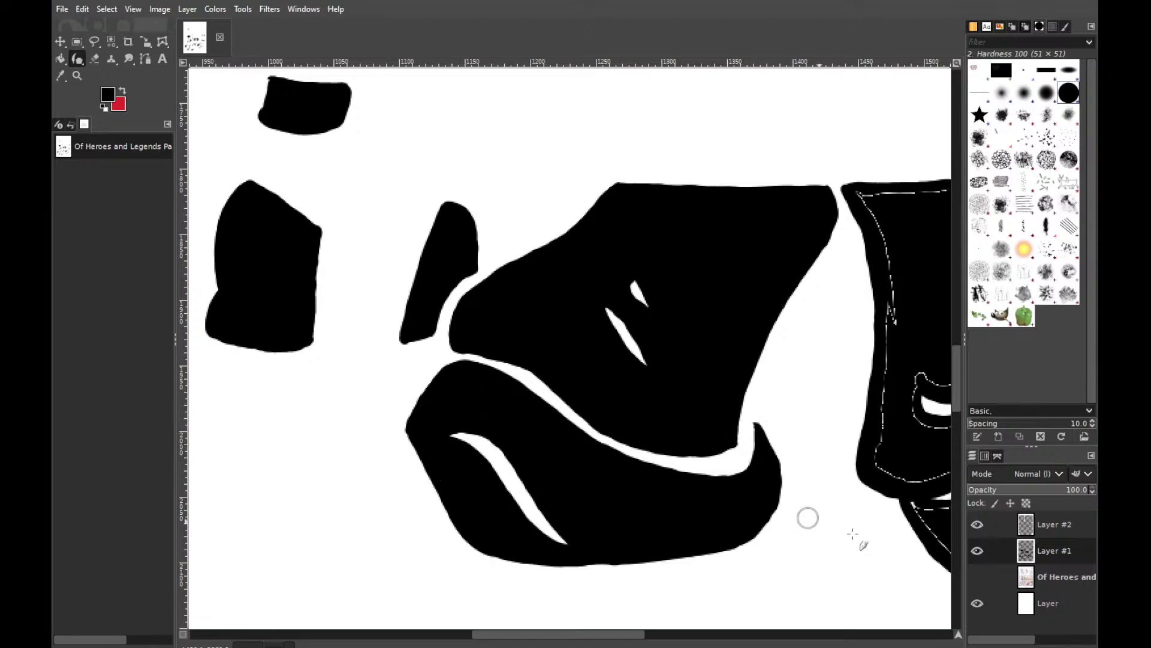
{"action": "left_click", "coordinate": [977, 577]}
{"action": "left_click", "coordinate": [976, 577]}
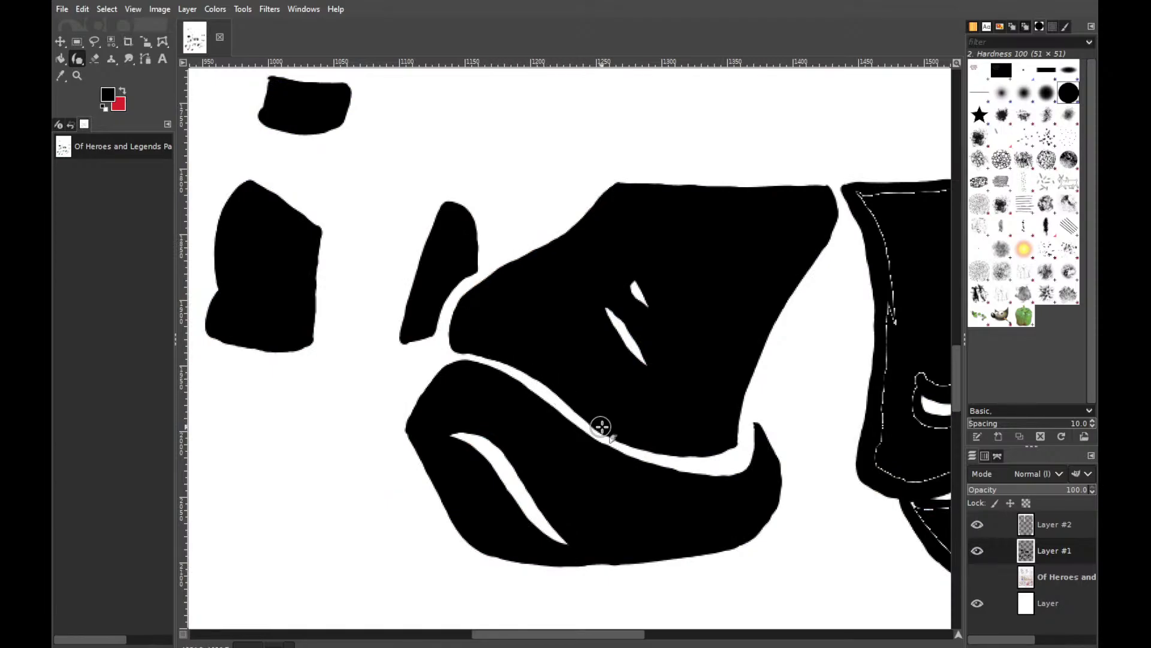
Paint over the white seams in the rounded lower part of the neighbouring two-part shape, keeping the white curved stripe open
{"action": "left_click_drag", "start_coordinate": [544, 634], "coordinate": [667, 635]}
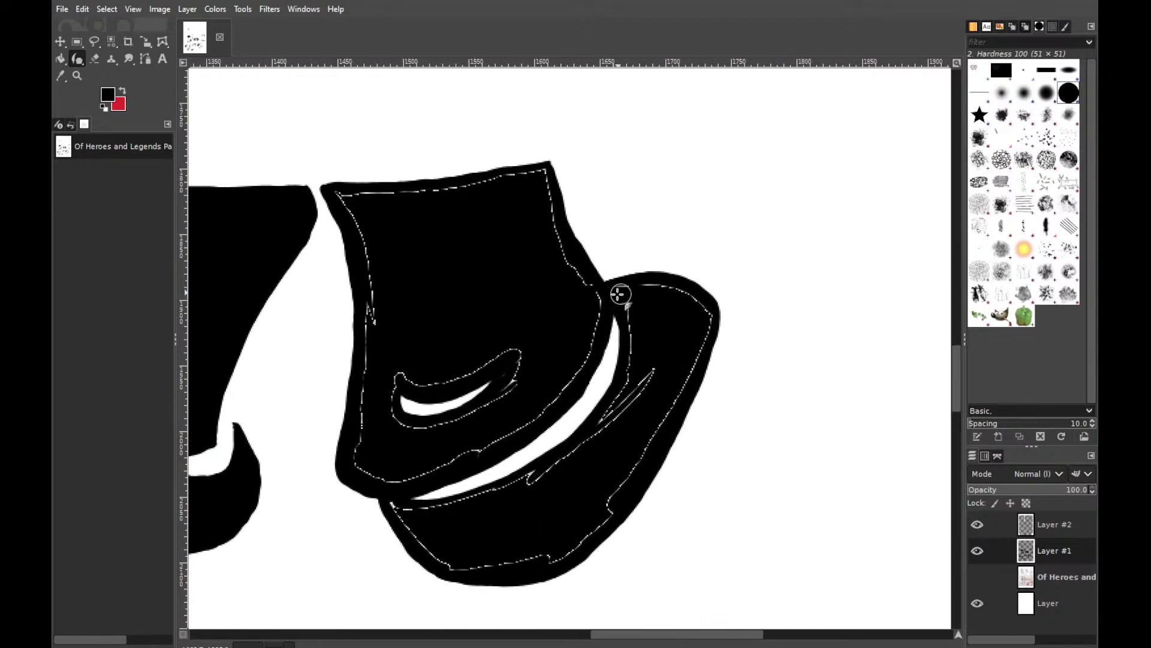
{"action": "mouse_move", "coordinate": [620, 294]}
{"action": "left_mouse_down"}
{"action": "mouse_move", "coordinate": [685, 294]}
{"action": "mouse_move", "coordinate": [716, 328]}
{"action": "mouse_move", "coordinate": [594, 512]}
{"action": "mouse_move", "coordinate": [631, 485]}
{"action": "mouse_move", "coordinate": [527, 571]}
{"action": "mouse_move", "coordinate": [578, 534]}
{"action": "mouse_move", "coordinate": [539, 552]}
{"action": "mouse_move", "coordinate": [448, 562]}
{"action": "mouse_move", "coordinate": [386, 502]}
{"action": "mouse_move", "coordinate": [475, 560]}
{"action": "mouse_move", "coordinate": [563, 537]}
{"action": "left_mouse_up"}
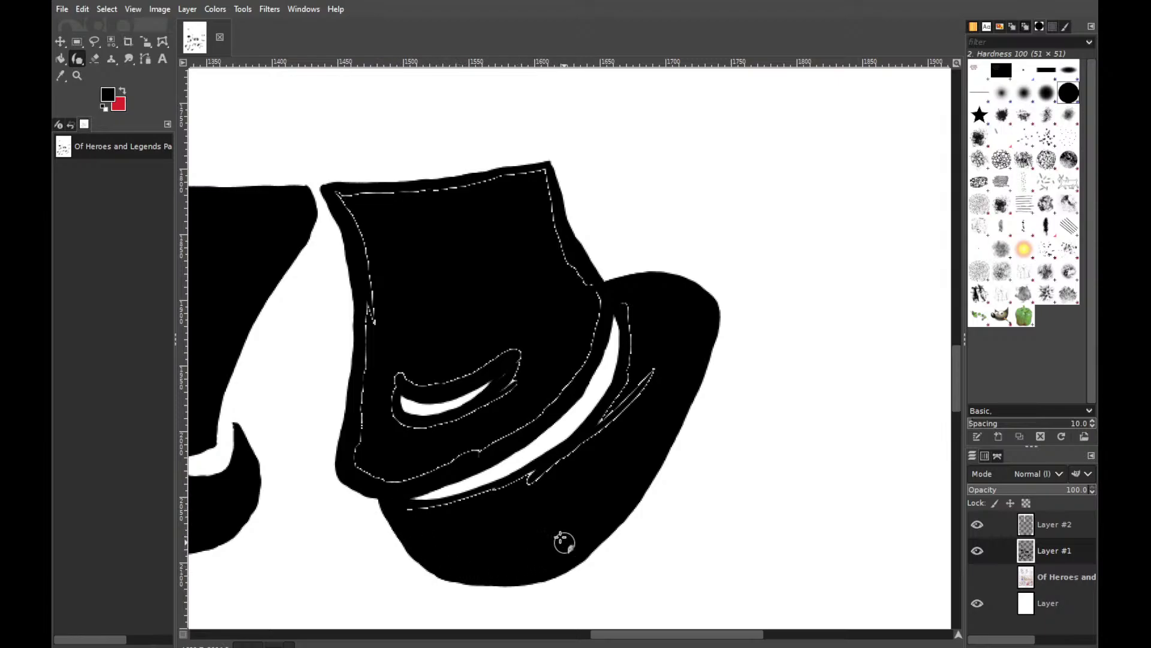
{"action": "mouse_move", "coordinate": [666, 358]}
{"action": "left_mouse_down"}
{"action": "mouse_move", "coordinate": [570, 454]}
{"action": "mouse_move", "coordinate": [632, 397]}
{"action": "mouse_move", "coordinate": [523, 484]}
{"action": "mouse_move", "coordinate": [565, 454]}
{"action": "mouse_move", "coordinate": [451, 507]}
{"action": "left_mouse_up"}
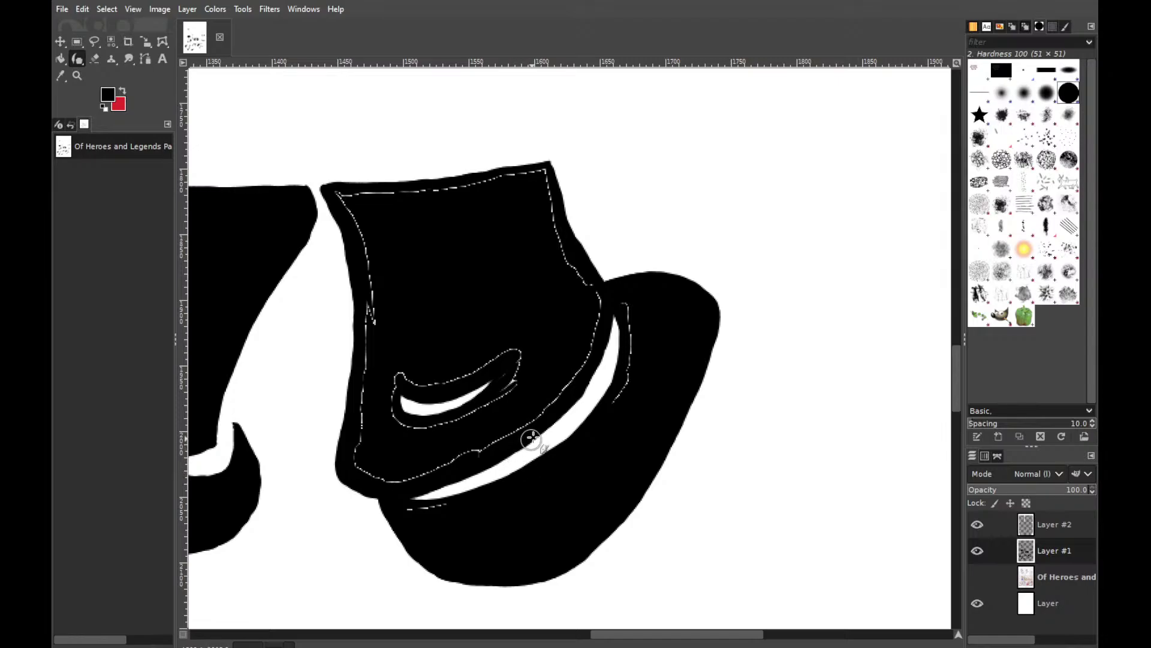
{"action": "mouse_move", "coordinate": [623, 297]}
{"action": "left_mouse_down"}
{"action": "mouse_move", "coordinate": [636, 357]}
{"action": "mouse_move", "coordinate": [619, 407]}
{"action": "left_mouse_up"}
{"action": "mouse_move", "coordinate": [501, 493]}
{"action": "left_mouse_down"}
{"action": "mouse_move", "coordinate": [399, 506]}
{"action": "mouse_move", "coordinate": [505, 498]}
{"action": "mouse_move", "coordinate": [427, 513]}
{"action": "left_mouse_up"}
Paint over the white seams in the upper four-sided part of the two-part shape, keeping its small white slit open
{"action": "mouse_move", "coordinate": [590, 331]}
{"action": "left_mouse_down"}
{"action": "mouse_move", "coordinate": [599, 303]}
{"action": "mouse_move", "coordinate": [548, 390]}
{"action": "mouse_move", "coordinate": [588, 354]}
{"action": "mouse_move", "coordinate": [542, 411]}
{"action": "mouse_move", "coordinate": [394, 482]}
{"action": "mouse_move", "coordinate": [357, 463]}
{"action": "mouse_move", "coordinate": [365, 416]}
{"action": "mouse_move", "coordinate": [354, 452]}
{"action": "mouse_move", "coordinate": [376, 474]}
{"action": "mouse_move", "coordinate": [429, 465]}
{"action": "left_mouse_up"}
{"action": "mouse_move", "coordinate": [388, 390]}
{"action": "left_mouse_down"}
{"action": "mouse_move", "coordinate": [391, 417]}
{"action": "mouse_move", "coordinate": [415, 436]}
{"action": "mouse_move", "coordinate": [487, 420]}
{"action": "mouse_move", "coordinate": [400, 429]}
{"action": "mouse_move", "coordinate": [449, 422]}
{"action": "mouse_move", "coordinate": [514, 384]}
{"action": "mouse_move", "coordinate": [532, 353]}
{"action": "mouse_move", "coordinate": [506, 384]}
{"action": "mouse_move", "coordinate": [526, 342]}
{"action": "mouse_move", "coordinate": [425, 382]}
{"action": "mouse_move", "coordinate": [459, 375]}
{"action": "mouse_move", "coordinate": [409, 376]}
{"action": "mouse_move", "coordinate": [399, 363]}
{"action": "mouse_move", "coordinate": [382, 372]}
{"action": "mouse_move", "coordinate": [366, 419]}
{"action": "mouse_move", "coordinate": [367, 271]}
{"action": "mouse_move", "coordinate": [374, 308]}
{"action": "mouse_move", "coordinate": [375, 321]}
{"action": "mouse_move", "coordinate": [363, 246]}
{"action": "mouse_move", "coordinate": [336, 193]}
{"action": "mouse_move", "coordinate": [359, 222]}
{"action": "mouse_move", "coordinate": [338, 193]}
{"action": "mouse_move", "coordinate": [548, 174]}
{"action": "left_mouse_up"}
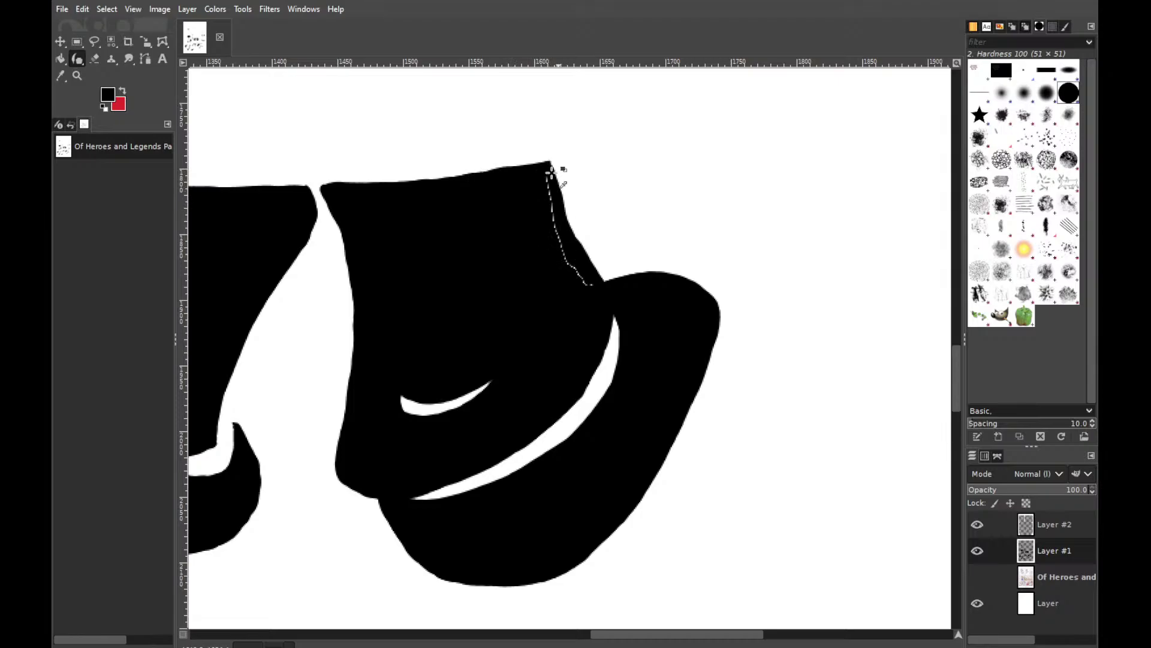
{"action": "mouse_move", "coordinate": [545, 175]}
{"action": "left_mouse_down"}
{"action": "mouse_move", "coordinate": [563, 249]}
{"action": "mouse_move", "coordinate": [603, 301]}
{"action": "left_mouse_up"}
Paint over the white seams in the upright looped shape and the small ring beside it, keeping their holes open
{"action": "left_click_drag", "start_coordinate": [699, 634], "coordinate": [840, 633]}
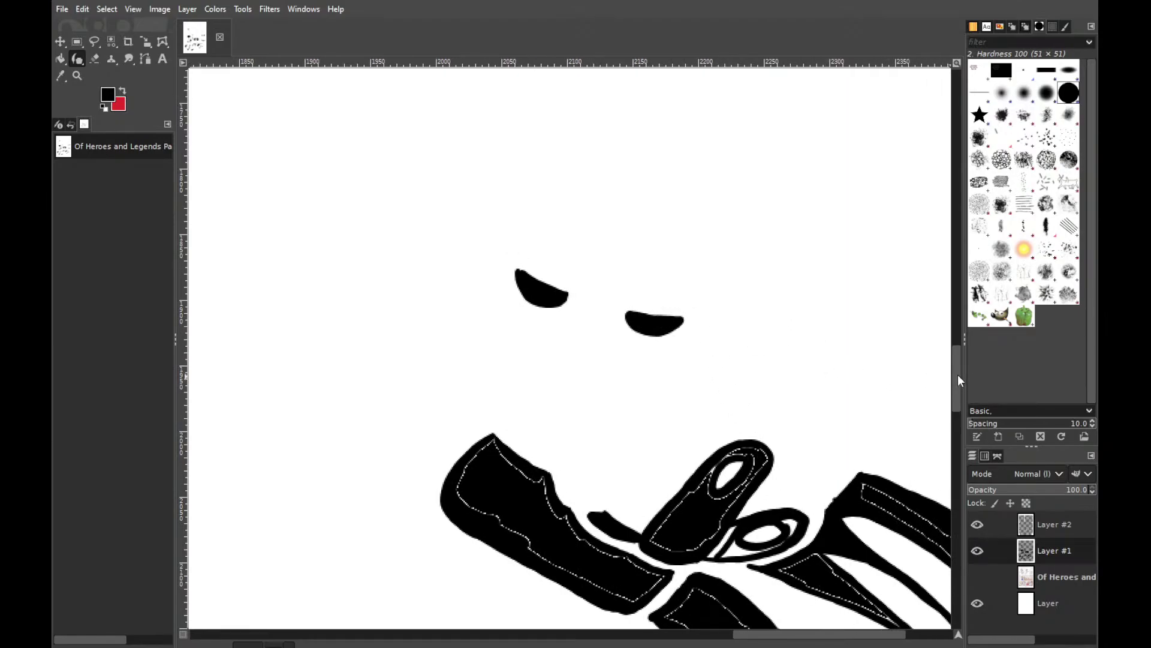
{"action": "left_click_drag", "start_coordinate": [958, 379], "coordinate": [958, 403]}
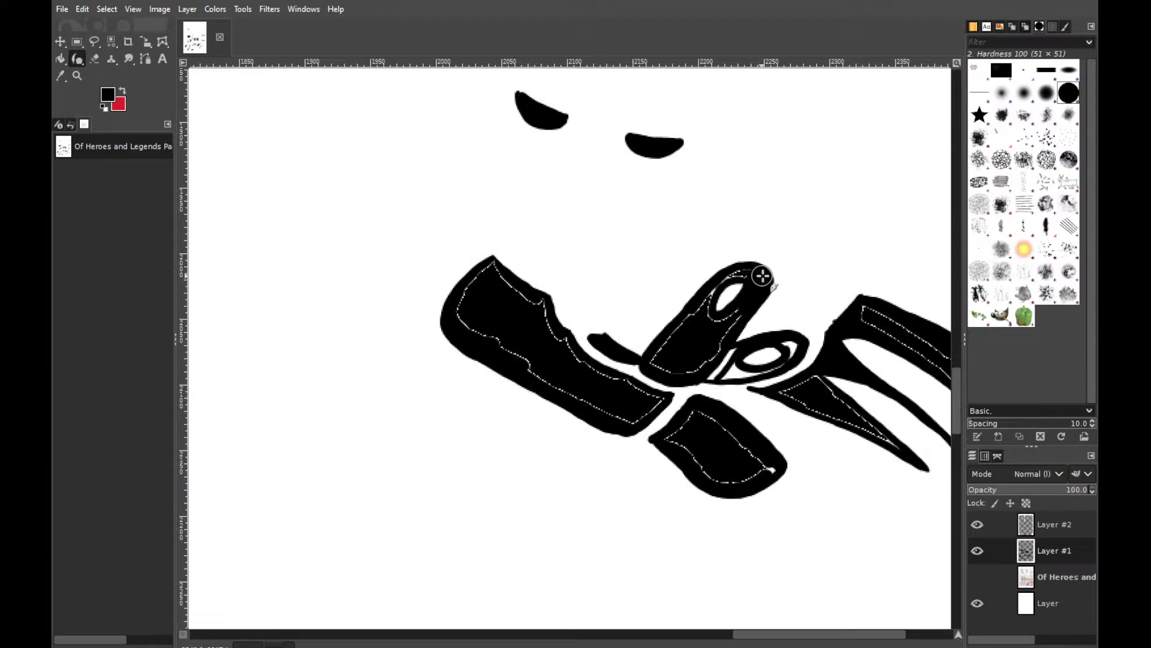
{"action": "mouse_move", "coordinate": [762, 276]}
{"action": "left_mouse_down"}
{"action": "mouse_move", "coordinate": [757, 278]}
{"action": "mouse_move", "coordinate": [719, 284]}
{"action": "mouse_move", "coordinate": [708, 311]}
{"action": "mouse_move", "coordinate": [713, 295]}
{"action": "mouse_move", "coordinate": [718, 324]}
{"action": "mouse_move", "coordinate": [745, 301]}
{"action": "mouse_move", "coordinate": [714, 325]}
{"action": "mouse_move", "coordinate": [743, 312]}
{"action": "left_mouse_up"}
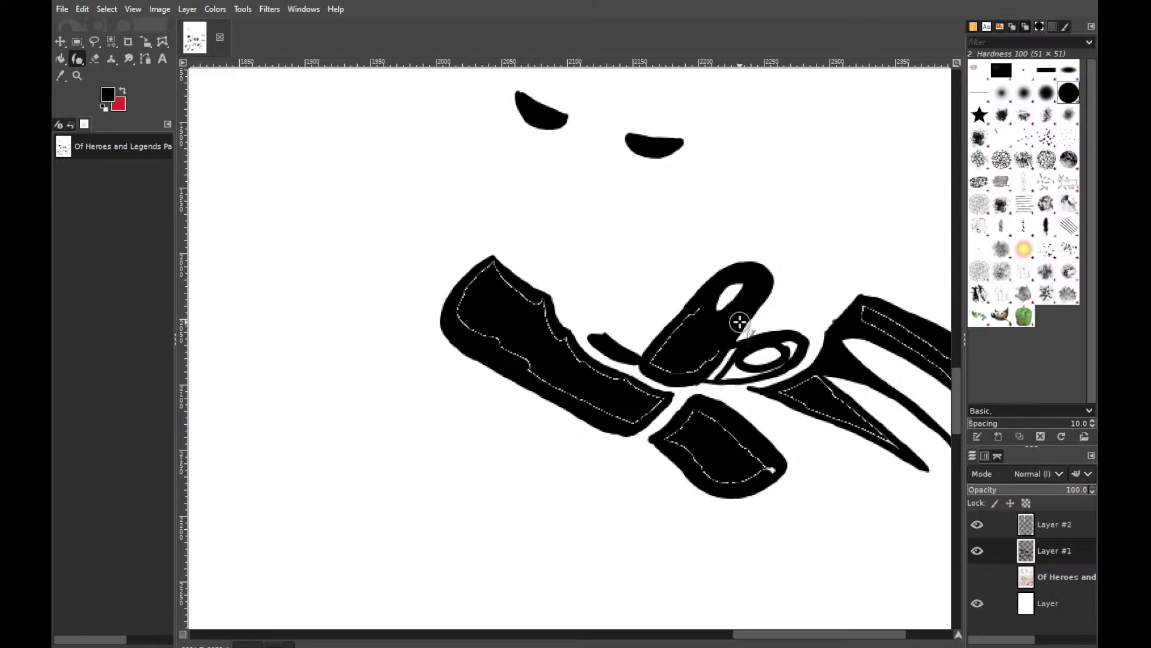
{"action": "mouse_move", "coordinate": [668, 352]}
{"action": "left_mouse_down"}
{"action": "mouse_move", "coordinate": [699, 301]}
{"action": "mouse_move", "coordinate": [694, 315]}
{"action": "left_mouse_up"}
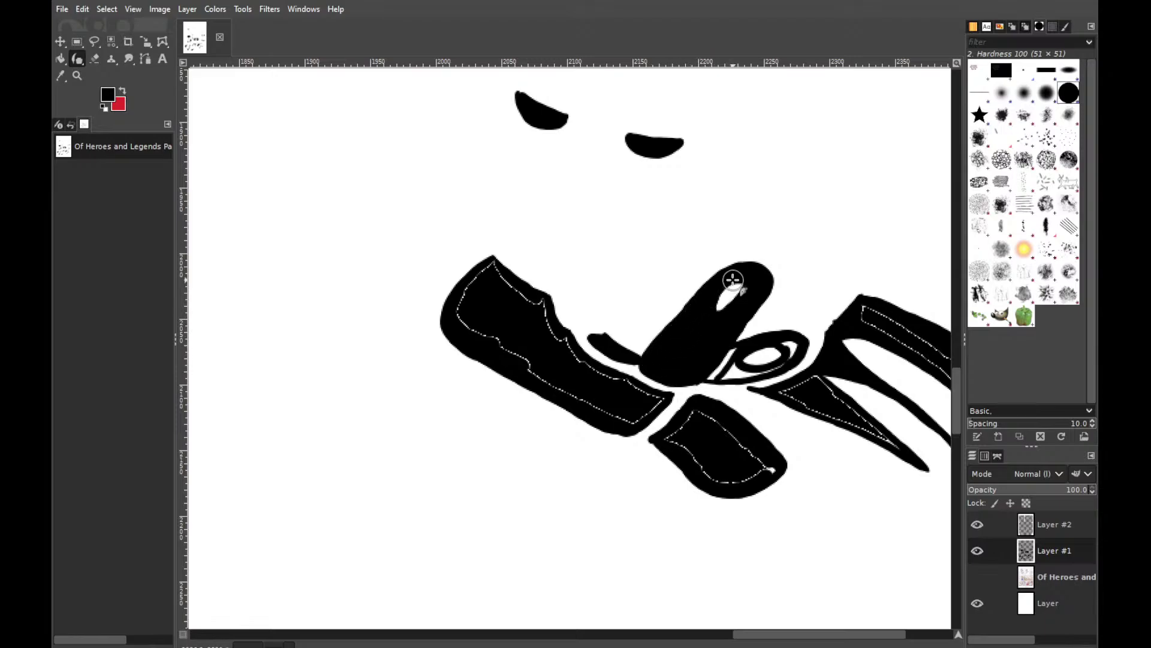
Paint over the white seams along the edges of the long slanted block and the rounded block below it
{"action": "mouse_move", "coordinate": [492, 264]}
{"action": "left_mouse_down"}
{"action": "mouse_move", "coordinate": [542, 302]}
{"action": "mouse_move", "coordinate": [588, 383]}
{"action": "mouse_move", "coordinate": [576, 365]}
{"action": "mouse_move", "coordinate": [619, 394]}
{"action": "mouse_move", "coordinate": [578, 361]}
{"action": "mouse_move", "coordinate": [651, 397]}
{"action": "left_mouse_up"}
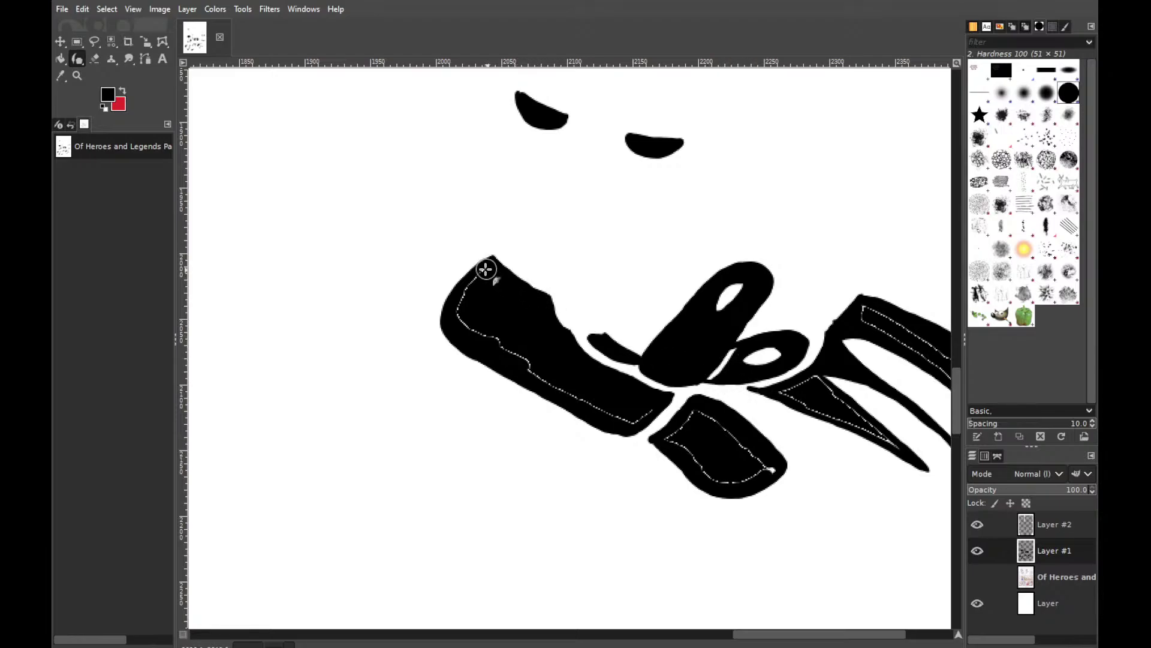
{"action": "mouse_move", "coordinate": [486, 269]}
{"action": "left_mouse_down"}
{"action": "mouse_move", "coordinate": [466, 319]}
{"action": "mouse_move", "coordinate": [581, 386]}
{"action": "mouse_move", "coordinate": [511, 352]}
{"action": "mouse_move", "coordinate": [575, 399]}
{"action": "mouse_move", "coordinate": [624, 417]}
{"action": "mouse_move", "coordinate": [657, 403]}
{"action": "mouse_move", "coordinate": [630, 421]}
{"action": "left_mouse_up"}
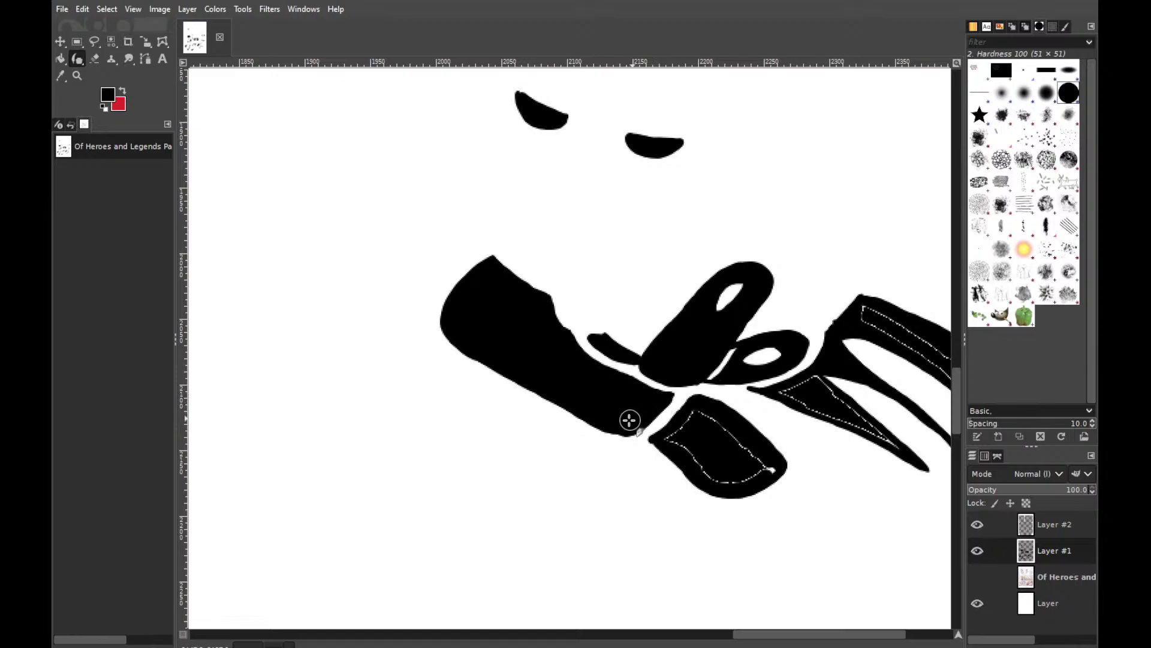
{"action": "mouse_move", "coordinate": [698, 412]}
{"action": "left_mouse_down"}
{"action": "mouse_move", "coordinate": [668, 438]}
{"action": "mouse_move", "coordinate": [708, 416]}
{"action": "mouse_move", "coordinate": [777, 467]}
{"action": "mouse_move", "coordinate": [708, 472]}
{"action": "left_mouse_up"}
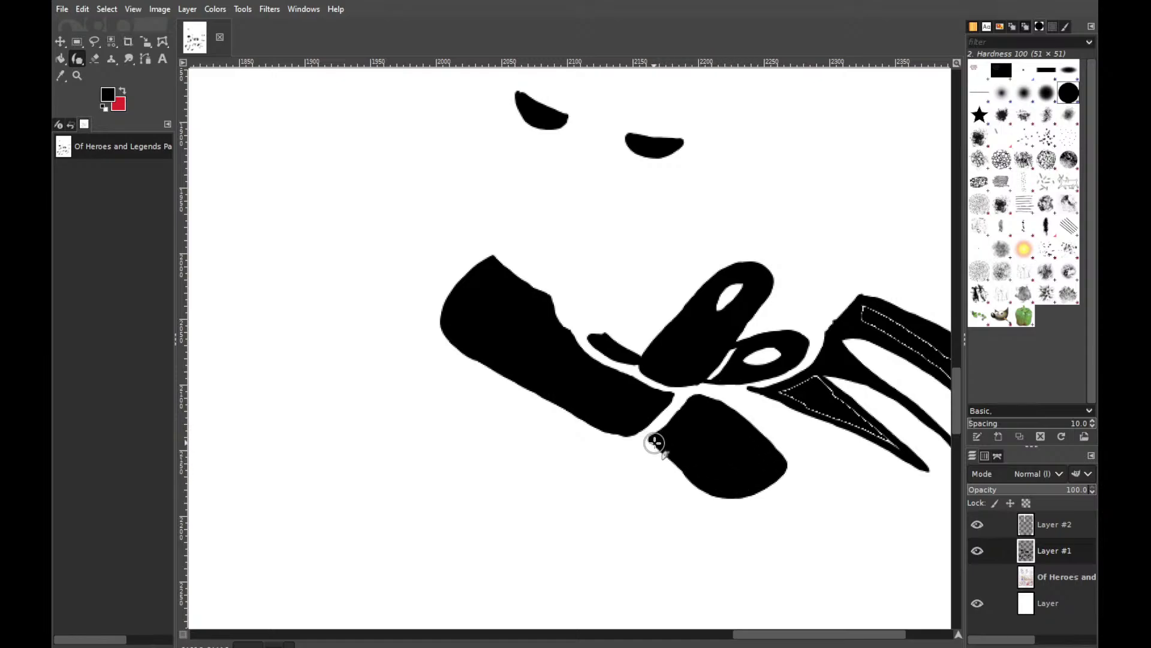
{"action": "left_click_drag", "start_coordinate": [654, 442], "coordinate": [683, 460]}
Paint over the white seams in the forked shape's upper bar and lower triangular prong, keeping the gaps between the prongs white
{"action": "scroll", "coordinate": [804, 630], "scroll_direction": "right", "scroll_amount": 5}
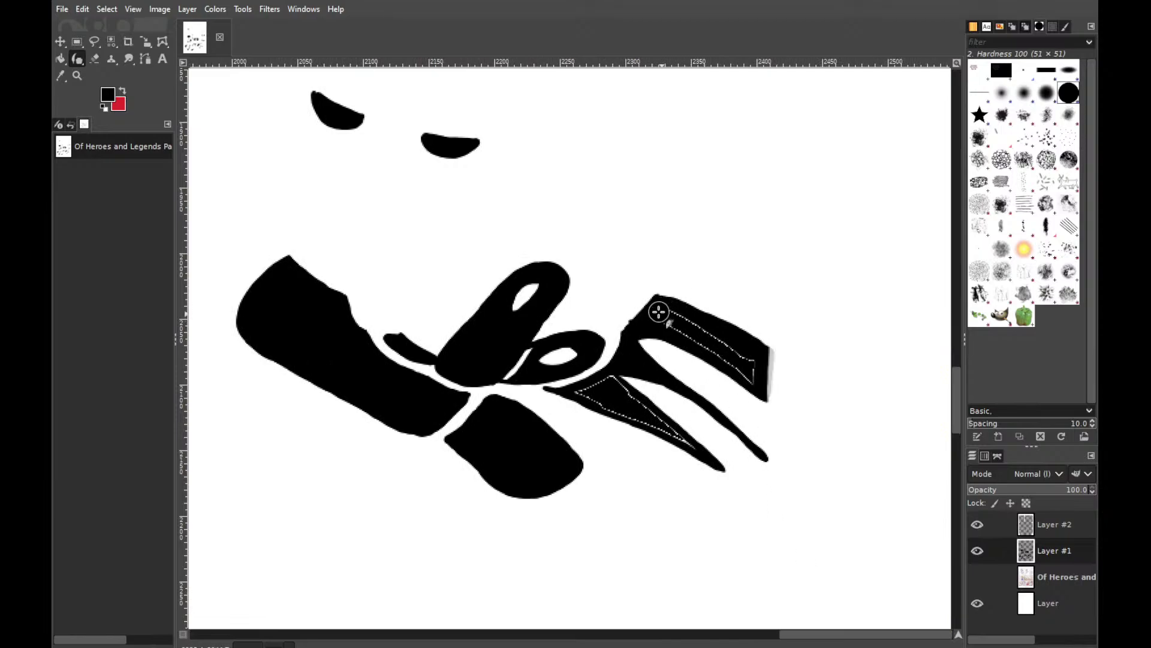
{"action": "mouse_move", "coordinate": [658, 312]}
{"action": "left_mouse_down"}
{"action": "mouse_move", "coordinate": [734, 342]}
{"action": "mouse_move", "coordinate": [707, 330]}
{"action": "mouse_move", "coordinate": [756, 360]}
{"action": "mouse_move", "coordinate": [757, 381]}
{"action": "mouse_move", "coordinate": [686, 331]}
{"action": "mouse_move", "coordinate": [715, 346]}
{"action": "mouse_move", "coordinate": [659, 340]}
{"action": "left_mouse_up"}
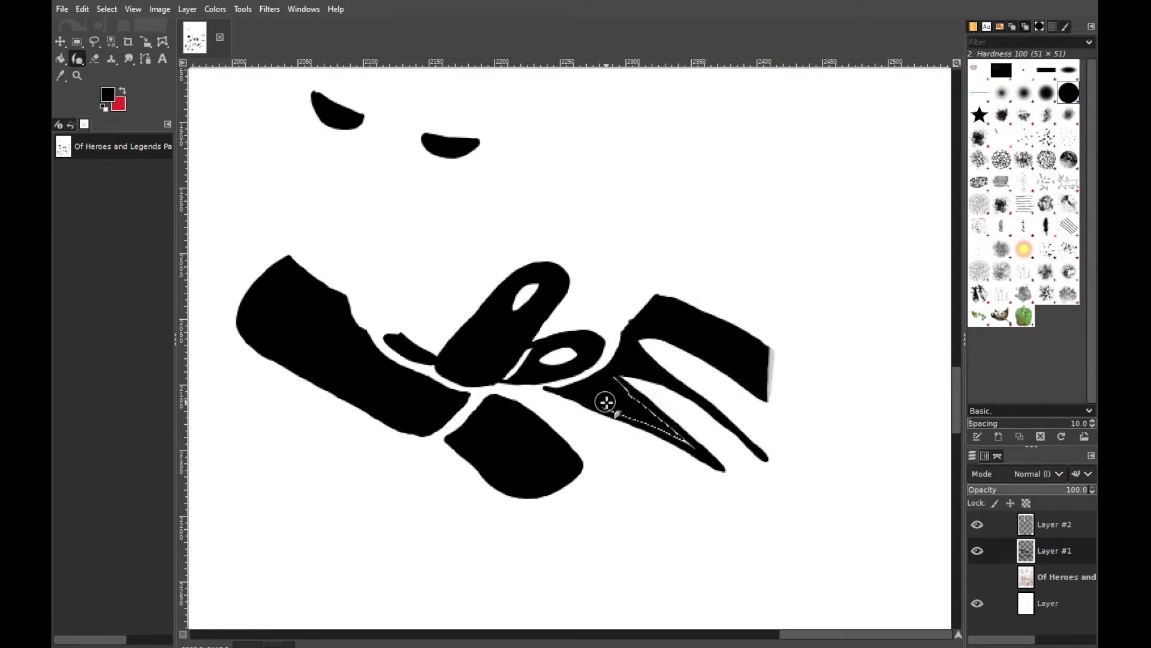
{"action": "mouse_move", "coordinate": [634, 412]}
{"action": "left_mouse_down"}
{"action": "mouse_move", "coordinate": [699, 455]}
{"action": "mouse_move", "coordinate": [623, 397]}
{"action": "left_mouse_up"}
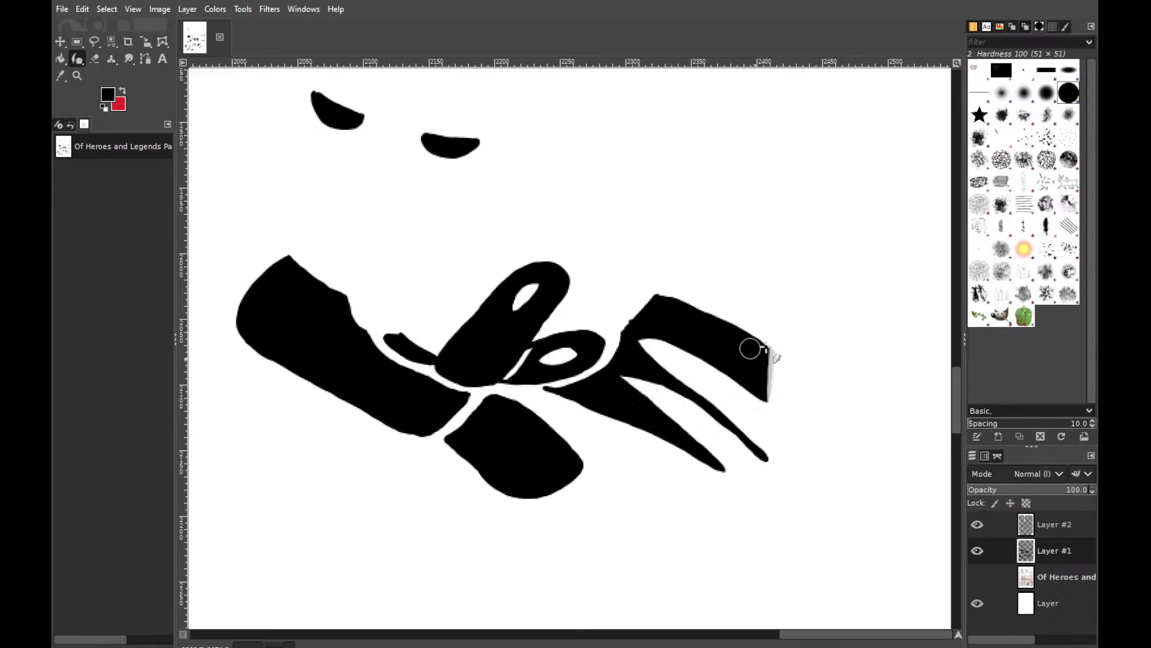
Paint over the white seams in the wide jagged block above and fill the white triangle inside its side spike
{"action": "left_click_drag", "start_coordinate": [956, 410], "coordinate": [943, 312]}
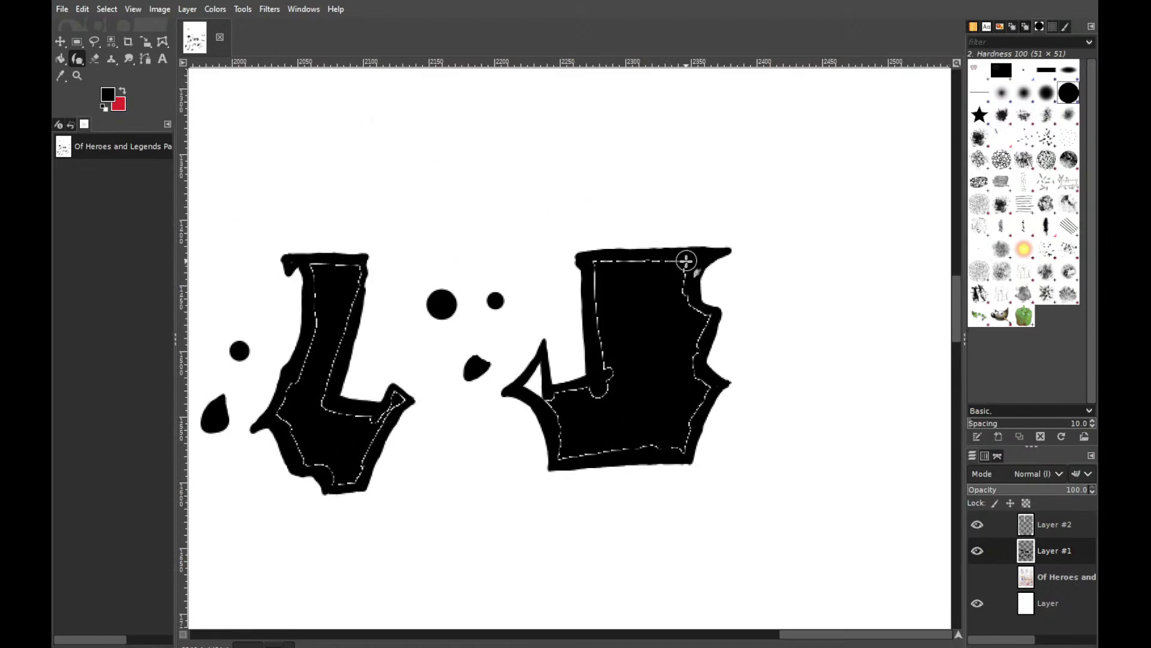
{"action": "left_click_drag", "start_coordinate": [686, 260], "coordinate": [693, 310]}
{"action": "mouse_move", "coordinate": [688, 259]}
{"action": "left_mouse_down"}
{"action": "mouse_move", "coordinate": [683, 293]}
{"action": "mouse_move", "coordinate": [719, 317]}
{"action": "mouse_move", "coordinate": [709, 311]}
{"action": "mouse_move", "coordinate": [700, 326]}
{"action": "mouse_move", "coordinate": [690, 367]}
{"action": "mouse_move", "coordinate": [695, 351]}
{"action": "mouse_move", "coordinate": [691, 366]}
{"action": "mouse_move", "coordinate": [712, 389]}
{"action": "mouse_move", "coordinate": [682, 447]}
{"action": "left_mouse_up"}
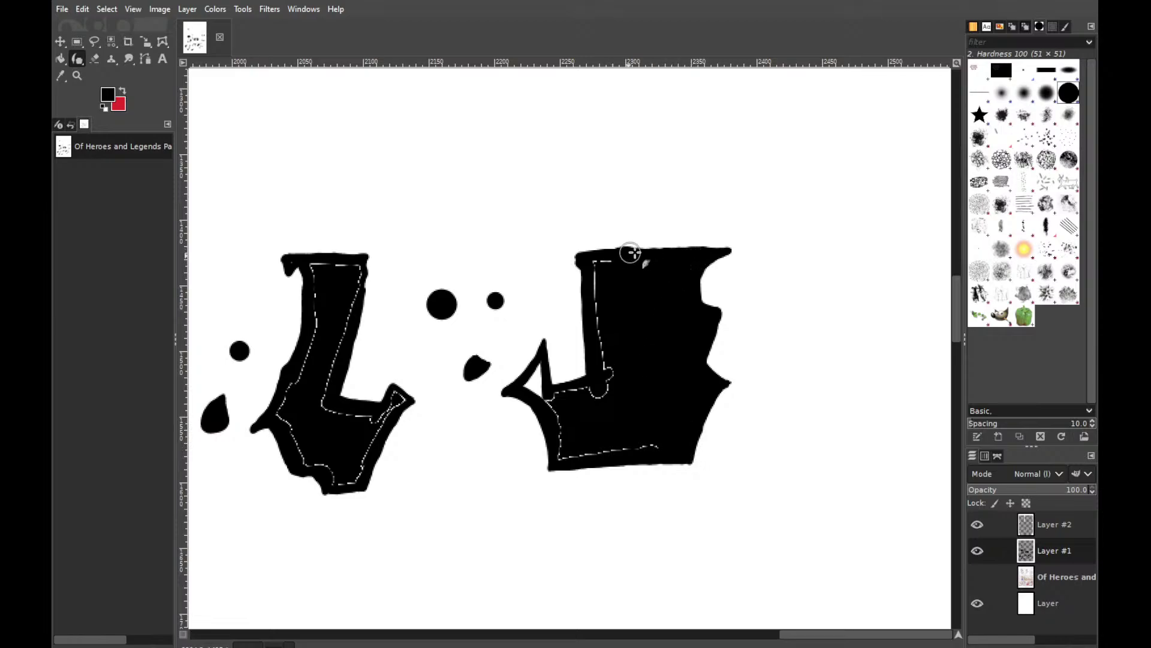
{"action": "mouse_move", "coordinate": [631, 253]}
{"action": "left_mouse_down"}
{"action": "mouse_move", "coordinate": [689, 257]}
{"action": "mouse_move", "coordinate": [606, 264]}
{"action": "left_mouse_up"}
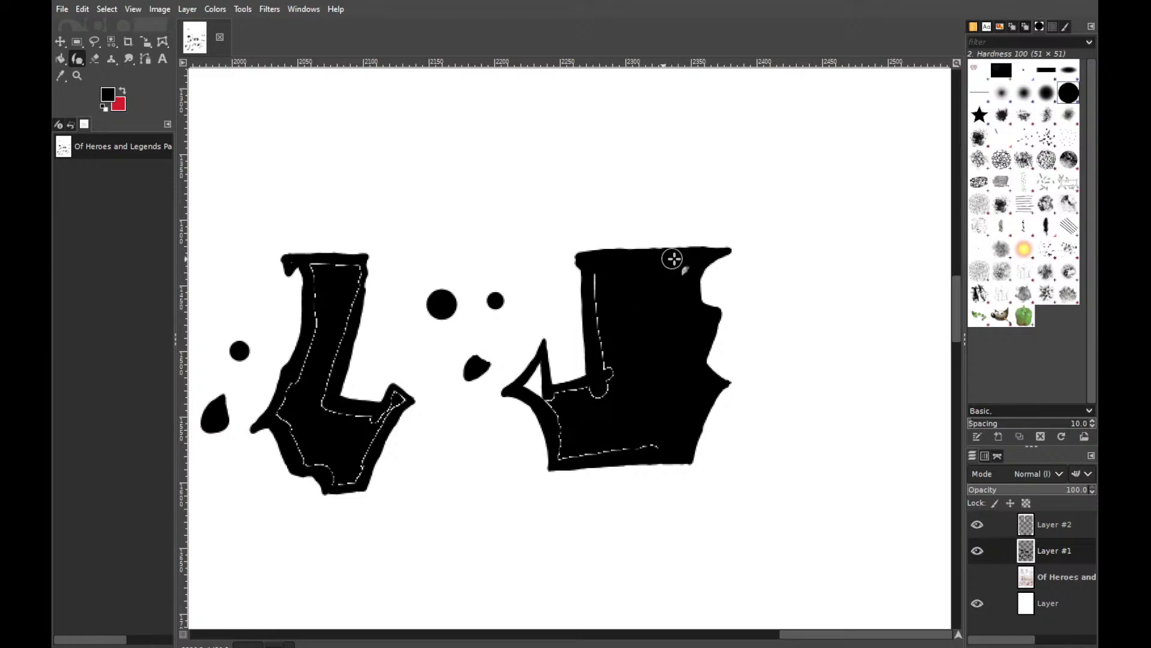
{"action": "mouse_move", "coordinate": [602, 332]}
{"action": "left_mouse_down"}
{"action": "mouse_move", "coordinate": [611, 384]}
{"action": "mouse_move", "coordinate": [600, 395]}
{"action": "mouse_move", "coordinate": [611, 382]}
{"action": "mouse_move", "coordinate": [546, 397]}
{"action": "mouse_move", "coordinate": [539, 364]}
{"action": "mouse_move", "coordinate": [527, 385]}
{"action": "left_mouse_up"}
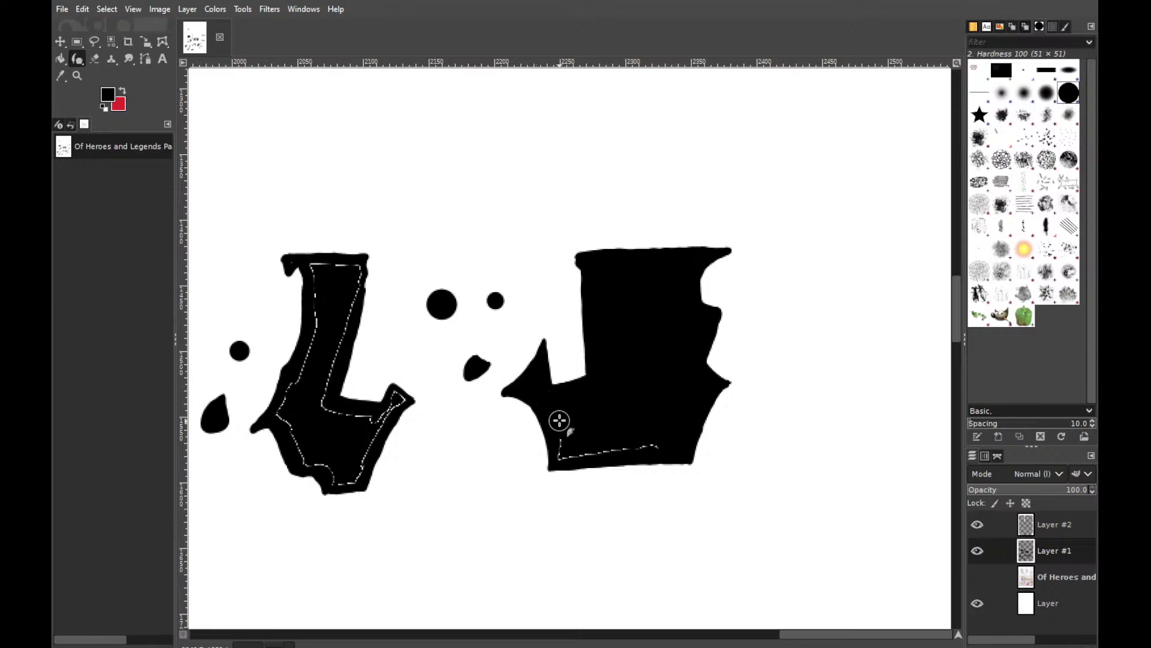
{"action": "mouse_move", "coordinate": [558, 419]}
{"action": "left_mouse_down"}
{"action": "mouse_move", "coordinate": [559, 457]}
{"action": "mouse_move", "coordinate": [673, 445]}
{"action": "left_mouse_up"}
Paint over the white seams along all edges of the narrow L-shaped jagged block beside the wide one
{"action": "left_click_drag", "start_coordinate": [394, 393], "coordinate": [411, 396]}
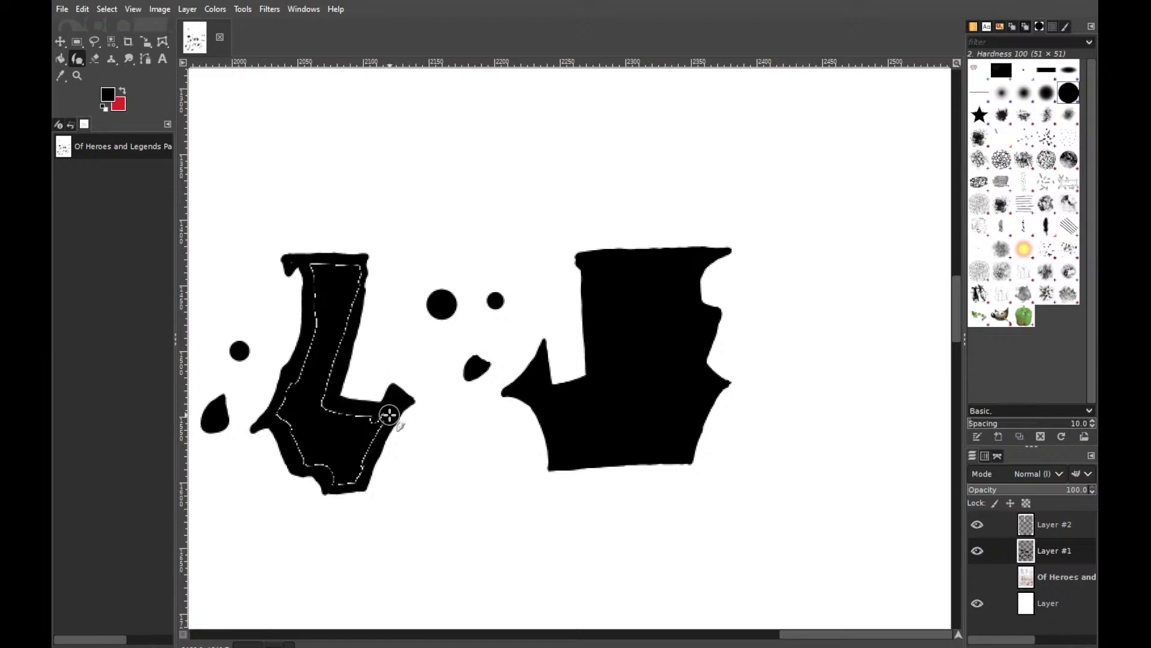
{"action": "mouse_move", "coordinate": [383, 423]}
{"action": "left_mouse_down"}
{"action": "mouse_move", "coordinate": [354, 473]}
{"action": "mouse_move", "coordinate": [376, 426]}
{"action": "mouse_move", "coordinate": [368, 416]}
{"action": "mouse_move", "coordinate": [303, 406]}
{"action": "left_mouse_up"}
{"action": "mouse_move", "coordinate": [335, 275]}
{"action": "left_mouse_down"}
{"action": "mouse_move", "coordinate": [360, 269]}
{"action": "mouse_move", "coordinate": [320, 405]}
{"action": "mouse_move", "coordinate": [343, 262]}
{"action": "mouse_move", "coordinate": [355, 264]}
{"action": "mouse_move", "coordinate": [311, 263]}
{"action": "mouse_move", "coordinate": [328, 266]}
{"action": "mouse_move", "coordinate": [312, 267]}
{"action": "mouse_move", "coordinate": [317, 286]}
{"action": "mouse_move", "coordinate": [291, 259]}
{"action": "mouse_move", "coordinate": [303, 250]}
{"action": "mouse_move", "coordinate": [293, 264]}
{"action": "mouse_move", "coordinate": [302, 257]}
{"action": "mouse_move", "coordinate": [327, 278]}
{"action": "mouse_move", "coordinate": [320, 302]}
{"action": "mouse_move", "coordinate": [315, 275]}
{"action": "mouse_move", "coordinate": [319, 325]}
{"action": "mouse_move", "coordinate": [316, 302]}
{"action": "mouse_move", "coordinate": [307, 369]}
{"action": "mouse_move", "coordinate": [307, 358]}
{"action": "mouse_move", "coordinate": [278, 416]}
{"action": "mouse_move", "coordinate": [313, 456]}
{"action": "mouse_move", "coordinate": [301, 459]}
{"action": "mouse_move", "coordinate": [342, 468]}
{"action": "left_mouse_up"}
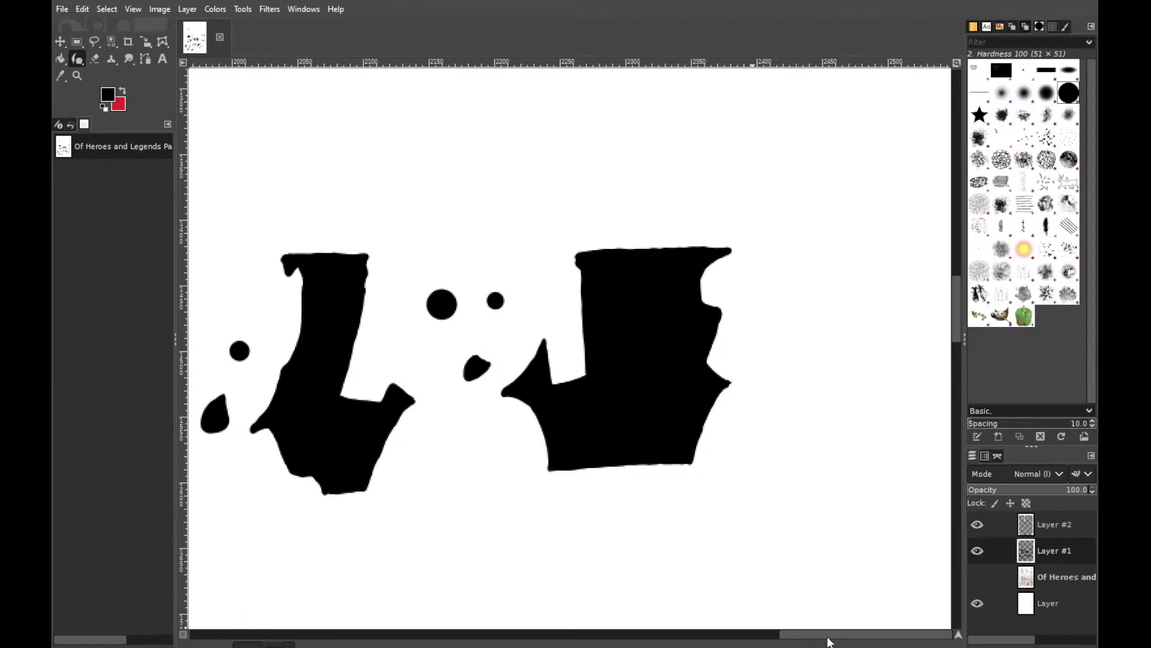
Paint over the white seams inside the frowning character's two pupils, briefly toggling the page sketch layer to check them
{"action": "left_click_drag", "start_coordinate": [828, 641], "coordinate": [620, 643]}
{"action": "left_click_drag", "start_coordinate": [957, 315], "coordinate": [958, 262]}
{"action": "left_click_drag", "start_coordinate": [702, 643], "coordinate": [828, 641]}
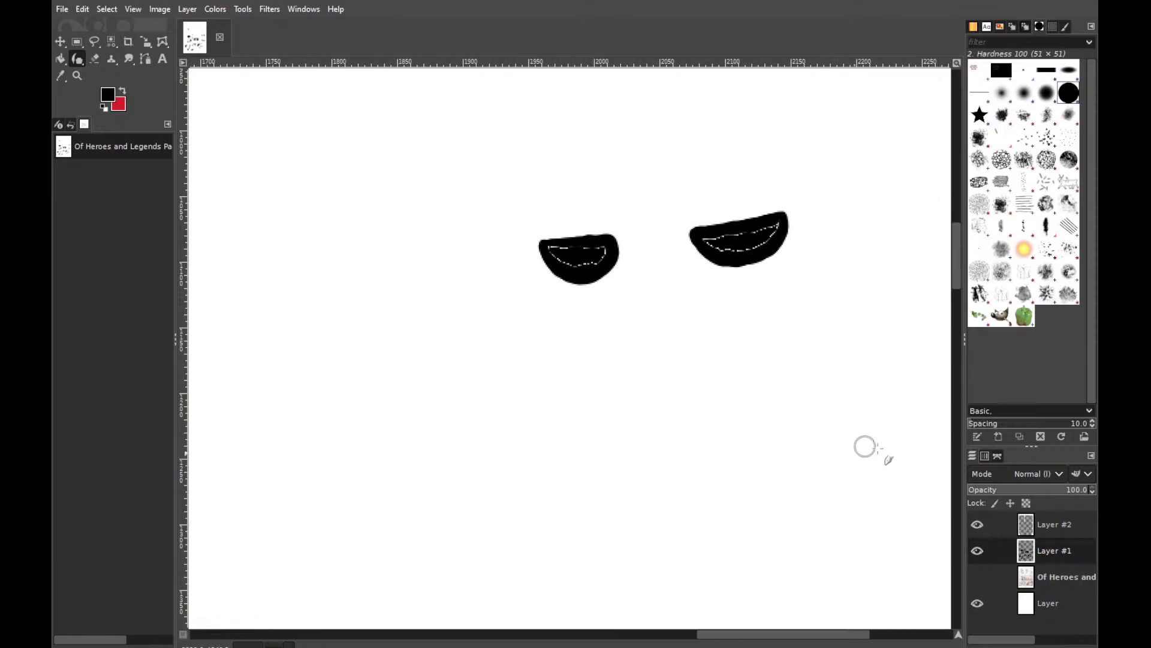
{"action": "left_click", "coordinate": [977, 576]}
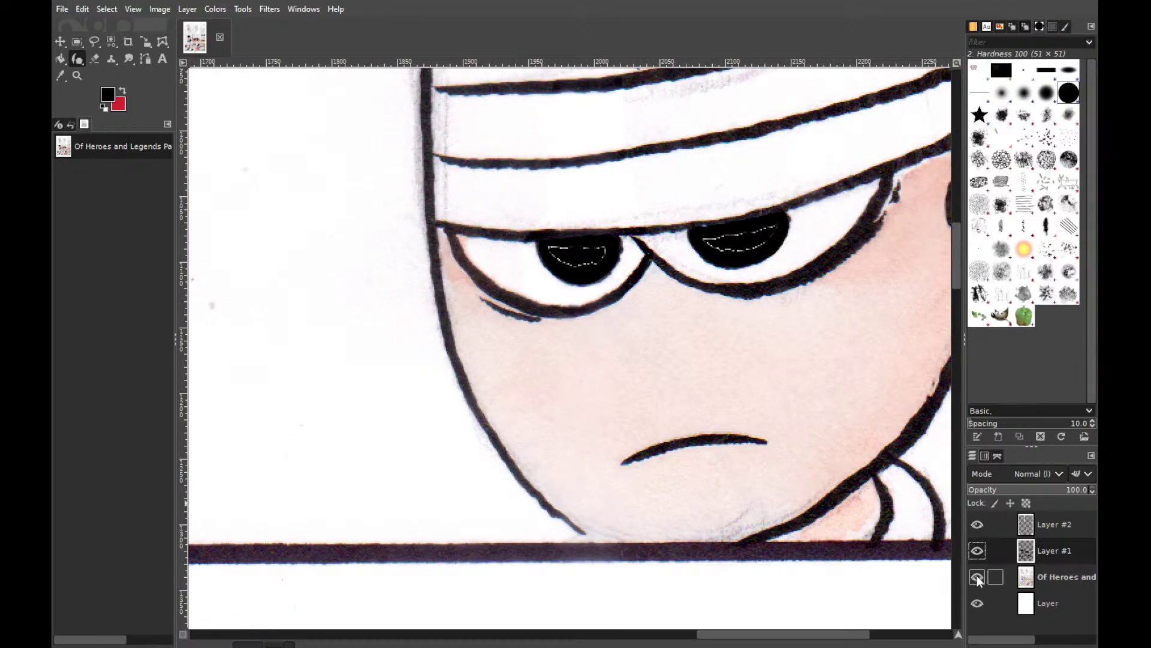
{"action": "left_click", "coordinate": [977, 577]}
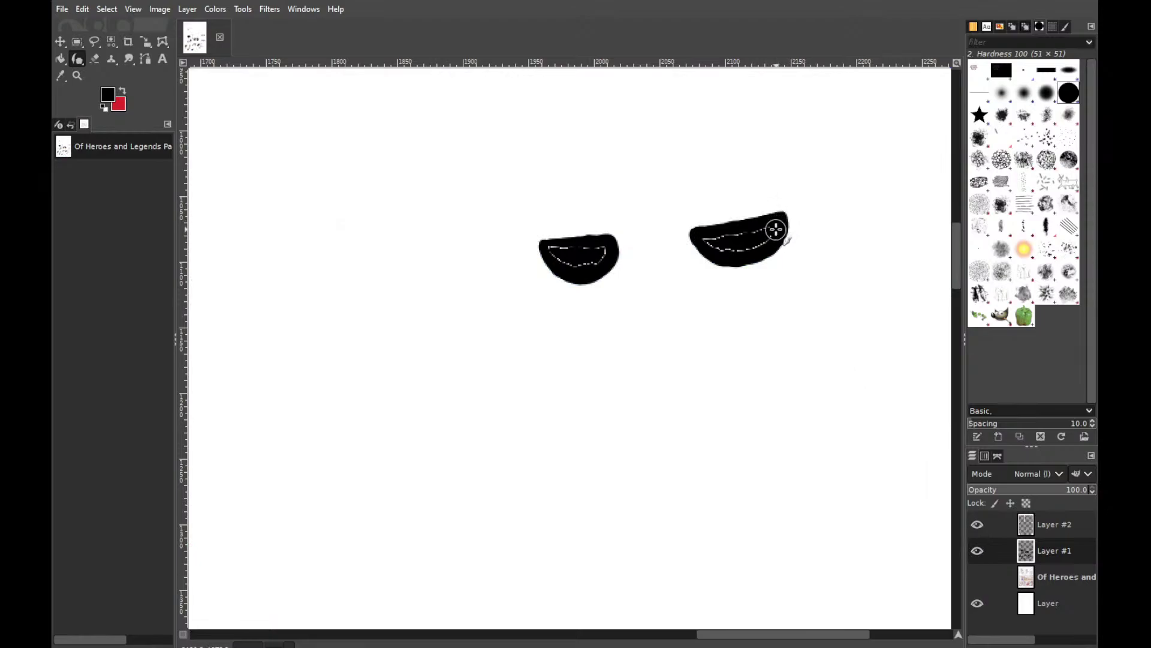
{"action": "mouse_move", "coordinate": [772, 236]}
{"action": "left_mouse_down"}
{"action": "mouse_move", "coordinate": [725, 247]}
{"action": "mouse_move", "coordinate": [700, 238]}
{"action": "mouse_move", "coordinate": [771, 226]}
{"action": "left_mouse_up"}
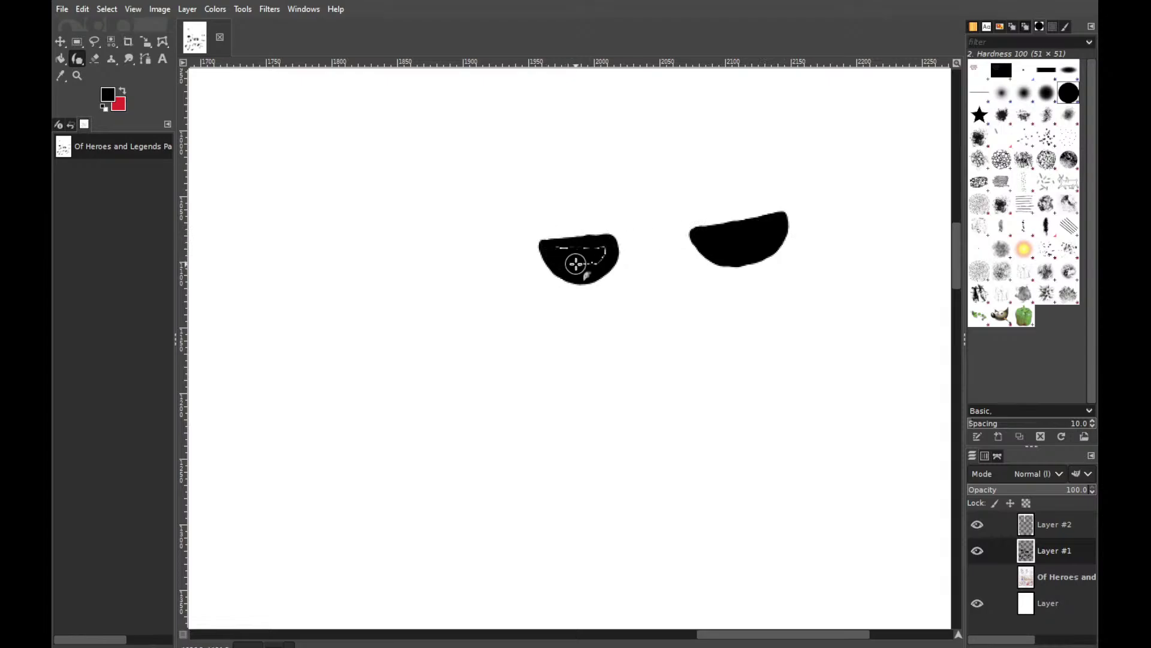
{"action": "mouse_move", "coordinate": [575, 264]}
{"action": "left_mouse_down"}
{"action": "mouse_move", "coordinate": [608, 243]}
{"action": "mouse_move", "coordinate": [551, 248]}
{"action": "left_mouse_up"}
Paint over the white seam inside the small isolated tapered shape under the bandaged character's chin
{"action": "left_click_drag", "start_coordinate": [956, 264], "coordinate": [959, 193]}
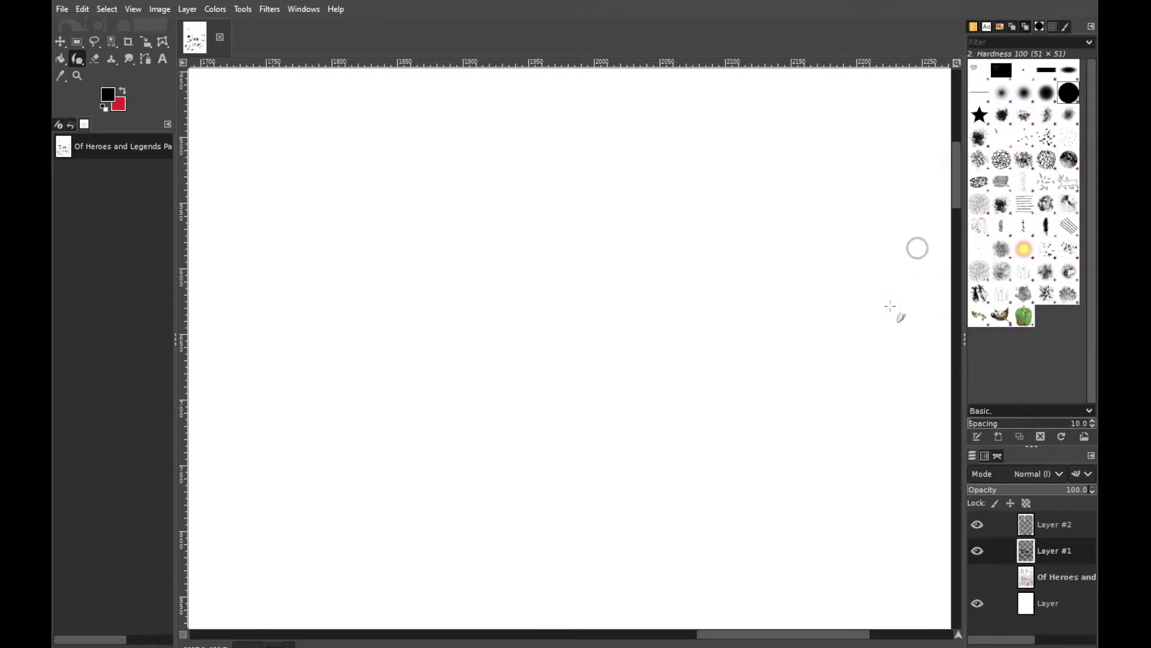
{"action": "mouse_move", "coordinate": [848, 639]}
{"action": "left_mouse_down"}
{"action": "mouse_move", "coordinate": [660, 637]}
{"action": "mouse_move", "coordinate": [851, 636]}
{"action": "left_mouse_up"}
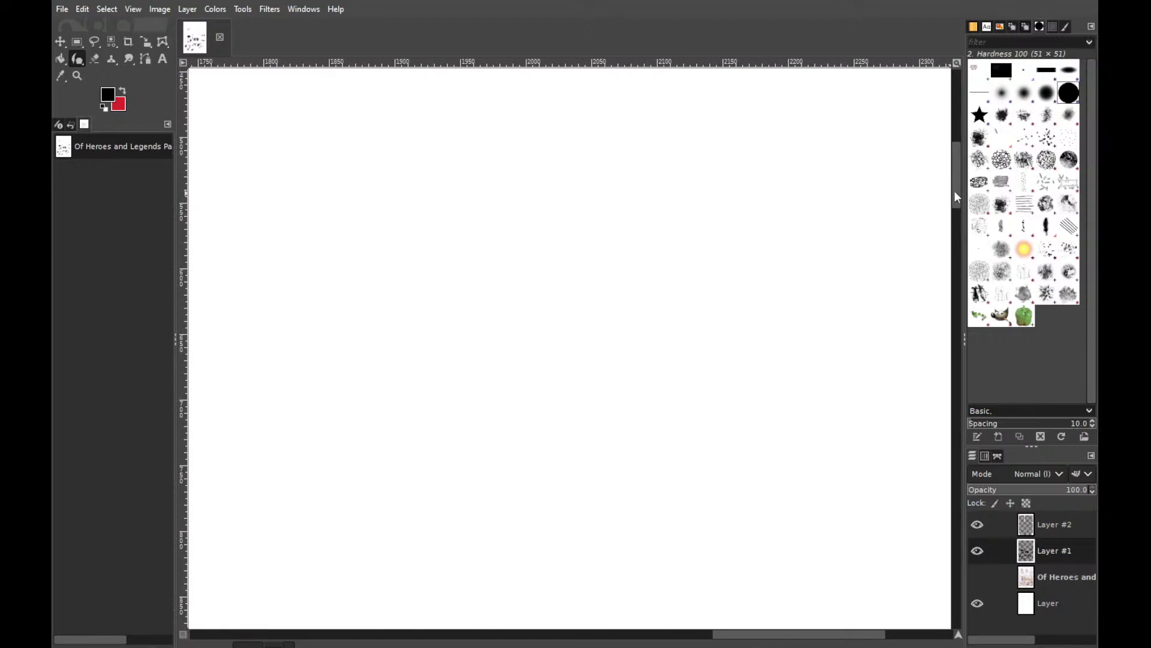
{"action": "mouse_move", "coordinate": [956, 193]}
{"action": "left_mouse_down"}
{"action": "mouse_move", "coordinate": [958, 271]}
{"action": "mouse_move", "coordinate": [964, 195]}
{"action": "left_mouse_up"}
{"action": "left_click_drag", "start_coordinate": [761, 634], "coordinate": [588, 634]}
{"action": "mouse_move", "coordinate": [957, 169]}
{"action": "left_mouse_down"}
{"action": "mouse_move", "coordinate": [958, 255]}
{"action": "mouse_move", "coordinate": [958, 220]}
{"action": "left_mouse_up"}
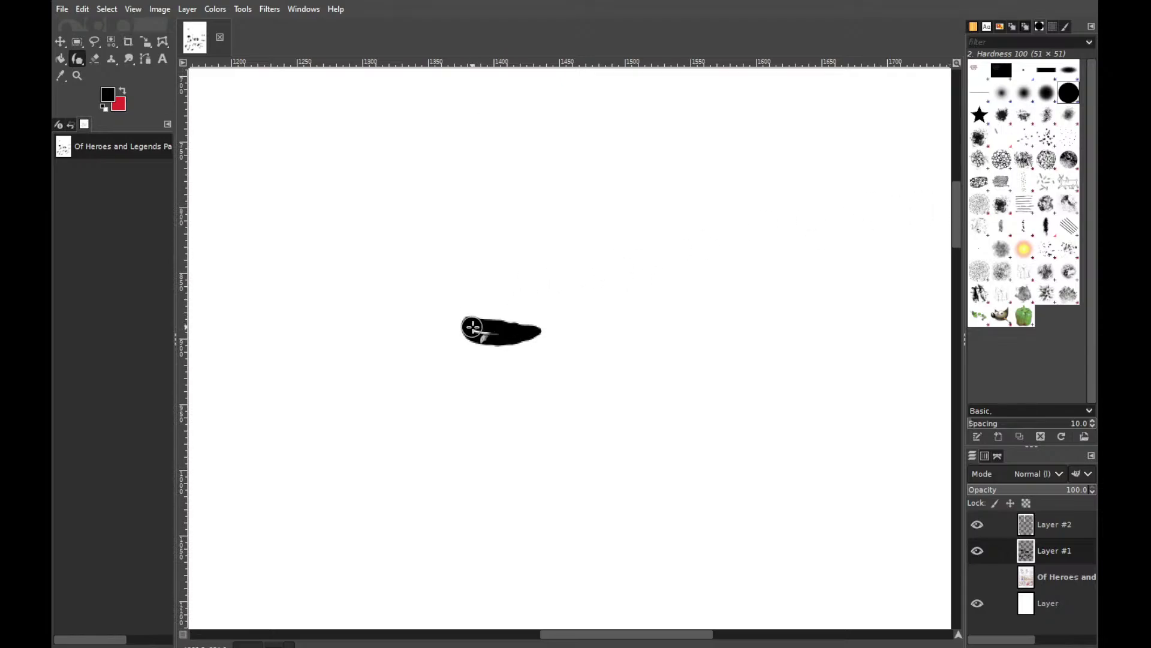
{"action": "mouse_move", "coordinate": [472, 327]}
{"action": "left_mouse_down"}
{"action": "mouse_move", "coordinate": [514, 324]}
{"action": "mouse_move", "coordinate": [502, 317]}
{"action": "mouse_move", "coordinate": [469, 327]}
{"action": "mouse_move", "coordinate": [529, 331]}
{"action": "left_mouse_up"}
Show the page sketch layer and ink the thick curved fold beside the diagonal panel border solid black, keeping its inner opening clear
{"action": "left_click_drag", "start_coordinate": [638, 638], "coordinate": [582, 635]}
{"action": "mouse_move", "coordinate": [962, 217]}
{"action": "left_mouse_down"}
{"action": "mouse_move", "coordinate": [960, 243]}
{"action": "mouse_move", "coordinate": [943, 184]}
{"action": "left_mouse_up"}
{"action": "left_click", "coordinate": [976, 577]}
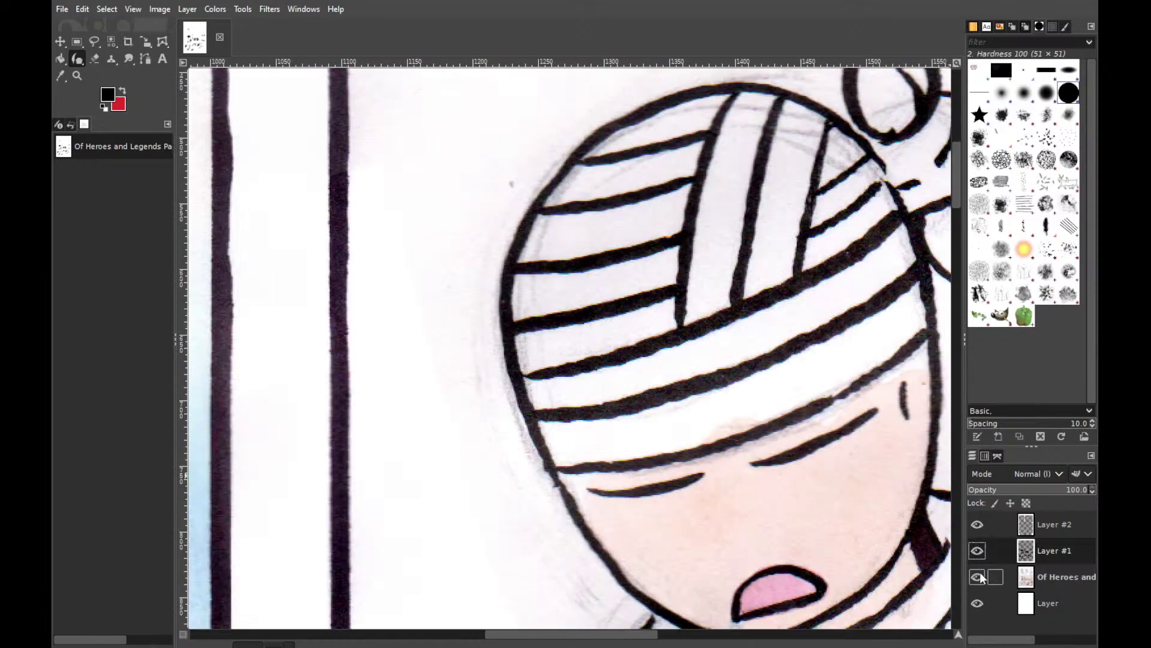
{"action": "left_click_drag", "start_coordinate": [954, 179], "coordinate": [956, 238]}
{"action": "mouse_move", "coordinate": [769, 304]}
{"action": "left_mouse_down"}
{"action": "mouse_move", "coordinate": [695, 299]}
{"action": "mouse_move", "coordinate": [686, 348]}
{"action": "mouse_move", "coordinate": [696, 370]}
{"action": "mouse_move", "coordinate": [692, 325]}
{"action": "mouse_move", "coordinate": [693, 368]}
{"action": "left_mouse_up"}
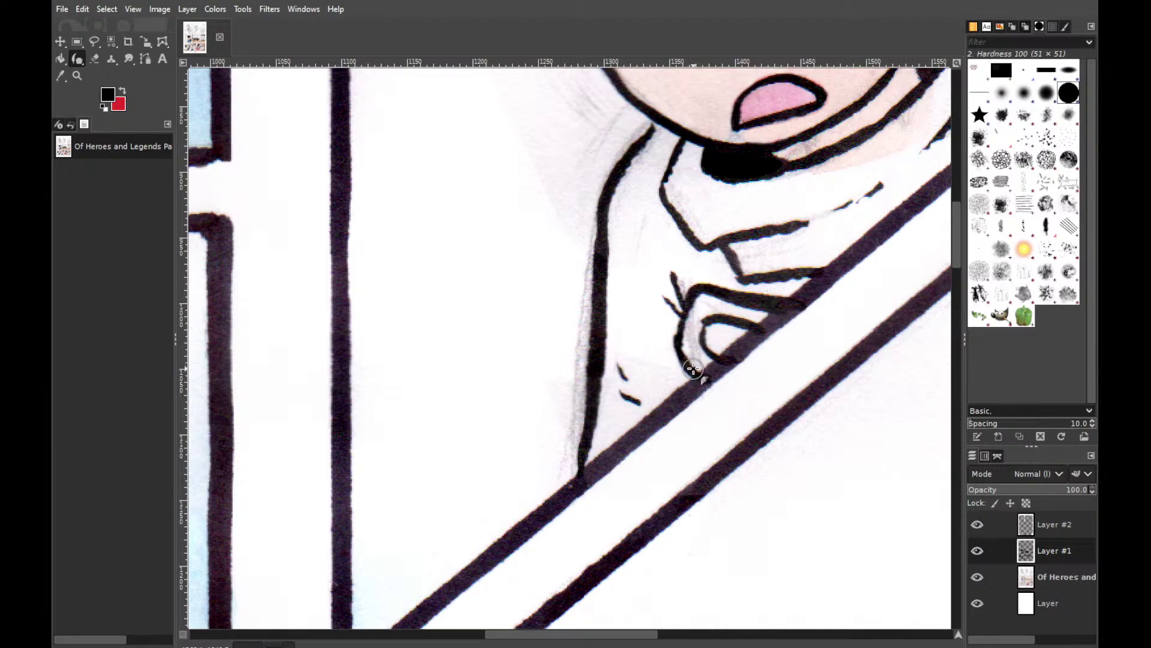
{"action": "left_click_drag", "start_coordinate": [686, 328], "coordinate": [690, 308]}
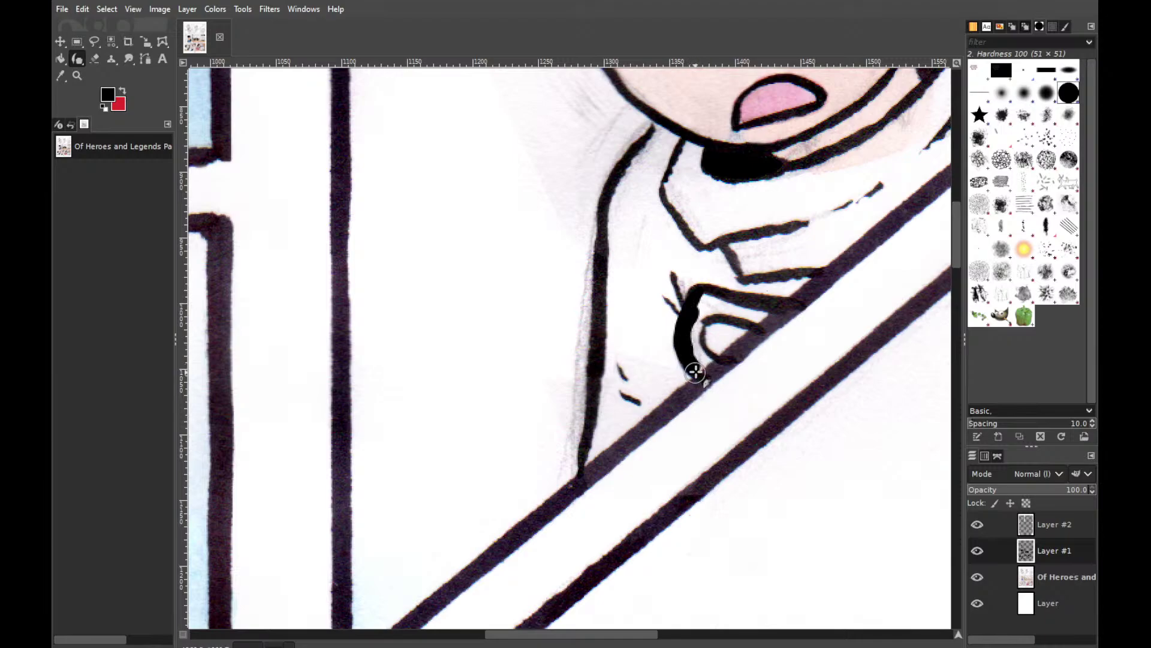
{"action": "mouse_move", "coordinate": [693, 369]}
{"action": "left_mouse_down"}
{"action": "mouse_move", "coordinate": [720, 353]}
{"action": "mouse_move", "coordinate": [703, 355]}
{"action": "mouse_move", "coordinate": [701, 325]}
{"action": "mouse_move", "coordinate": [751, 323]}
{"action": "mouse_move", "coordinate": [731, 316]}
{"action": "mouse_move", "coordinate": [749, 326]}
{"action": "mouse_move", "coordinate": [783, 301]}
{"action": "mouse_move", "coordinate": [720, 310]}
{"action": "mouse_move", "coordinate": [772, 300]}
{"action": "mouse_move", "coordinate": [703, 290]}
{"action": "mouse_move", "coordinate": [776, 302]}
{"action": "left_mouse_up"}
{"action": "key", "text": "ctrl+z"}
{"action": "key", "text": "ctrl+z"}
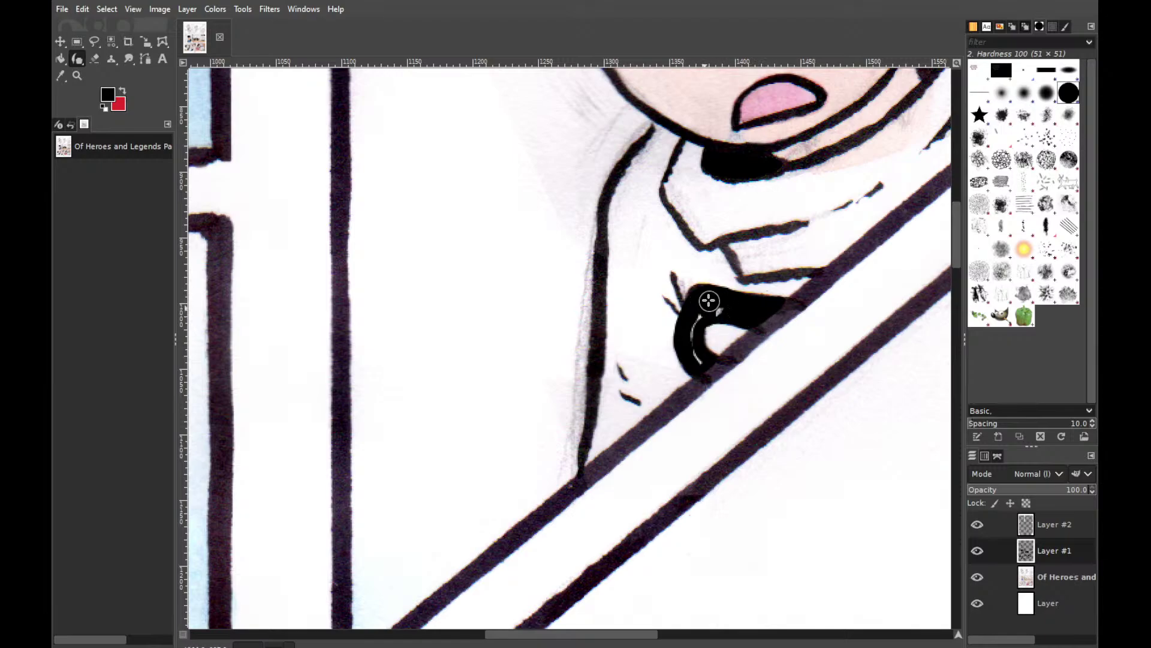
{"action": "mouse_move", "coordinate": [710, 305]}
{"action": "left_mouse_down"}
{"action": "mouse_move", "coordinate": [688, 339]}
{"action": "mouse_move", "coordinate": [698, 322]}
{"action": "mouse_move", "coordinate": [694, 349]}
{"action": "left_mouse_up"}
Touch up the curved fold's pointed tip, compare it with the page sketch, and leave the sketch layer hidden
{"action": "left_click", "coordinate": [978, 576]}
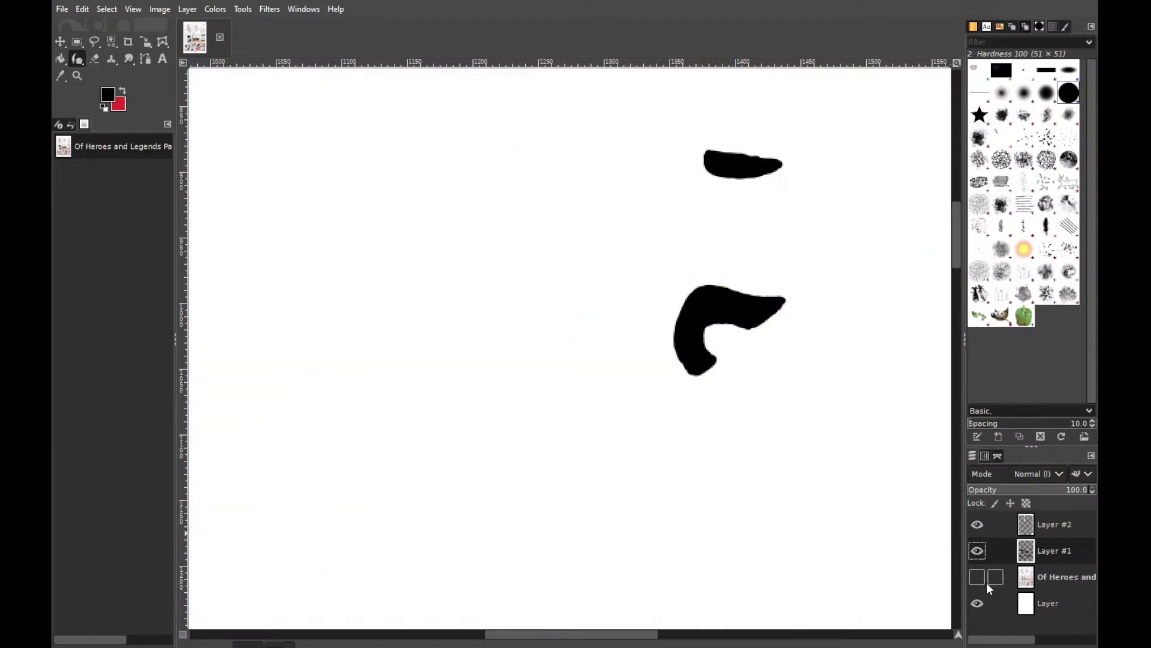
{"action": "left_click", "coordinate": [979, 575]}
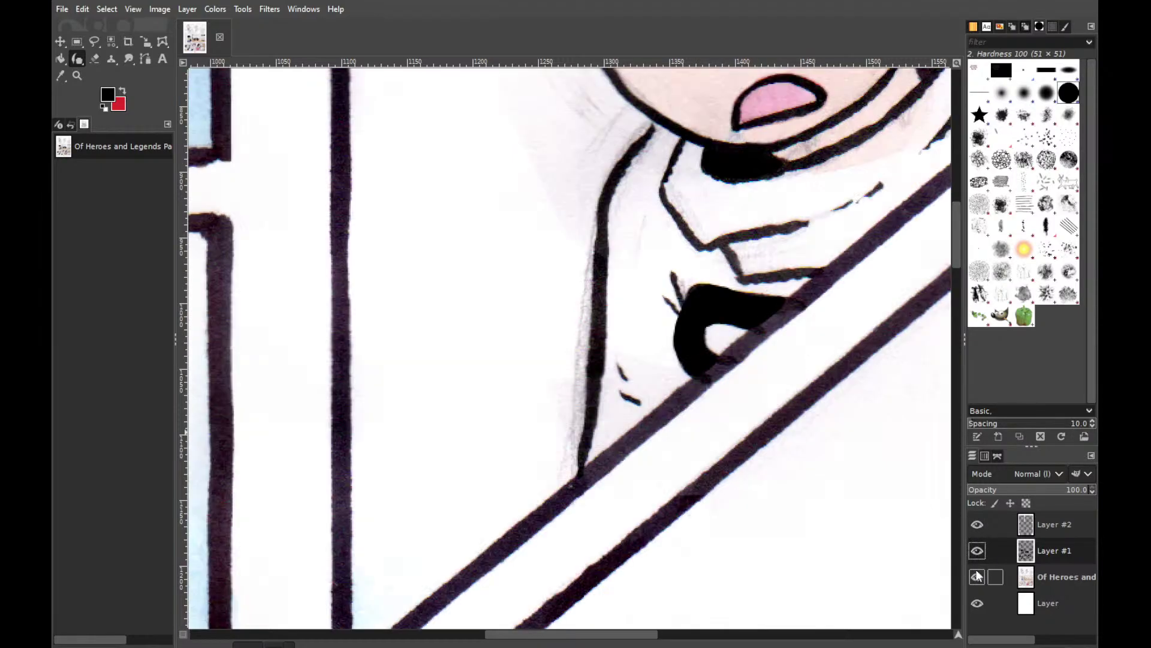
{"action": "left_click", "coordinate": [980, 577]}
{"action": "left_click", "coordinate": [980, 577]}
{"action": "mouse_move", "coordinate": [712, 291]}
{"action": "left_mouse_down"}
{"action": "mouse_move", "coordinate": [776, 300]}
{"action": "mouse_move", "coordinate": [809, 280]}
{"action": "left_mouse_up"}
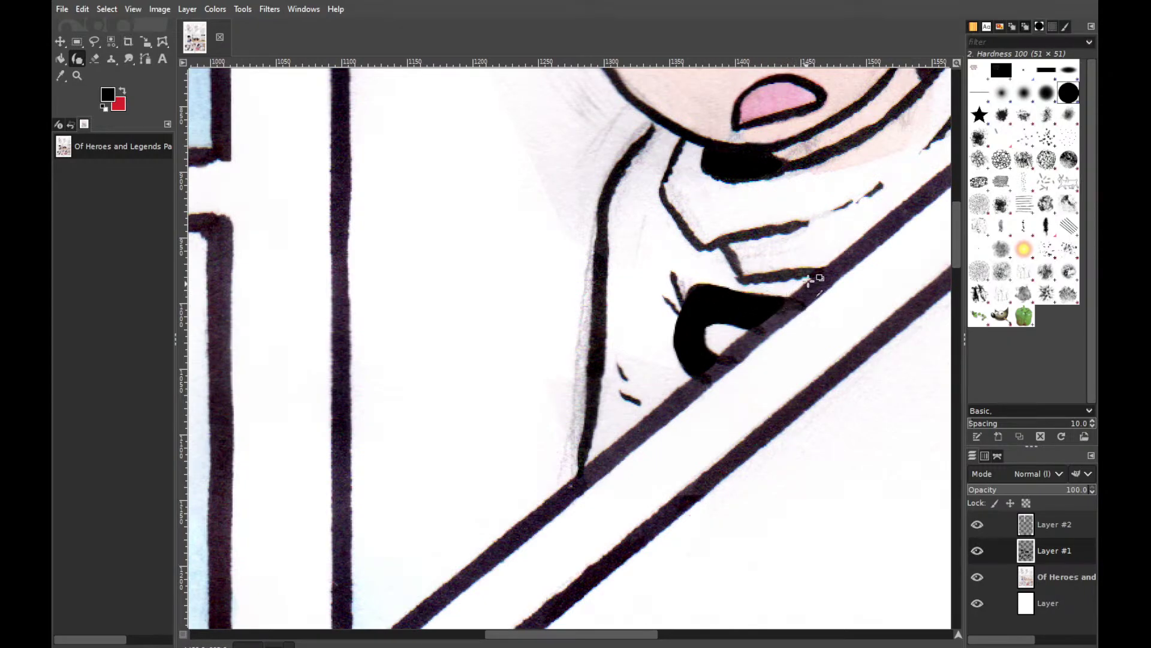
{"action": "left_click", "coordinate": [981, 577]}
{"action": "left_click", "coordinate": [979, 575]}
{"action": "left_click", "coordinate": [978, 574]}
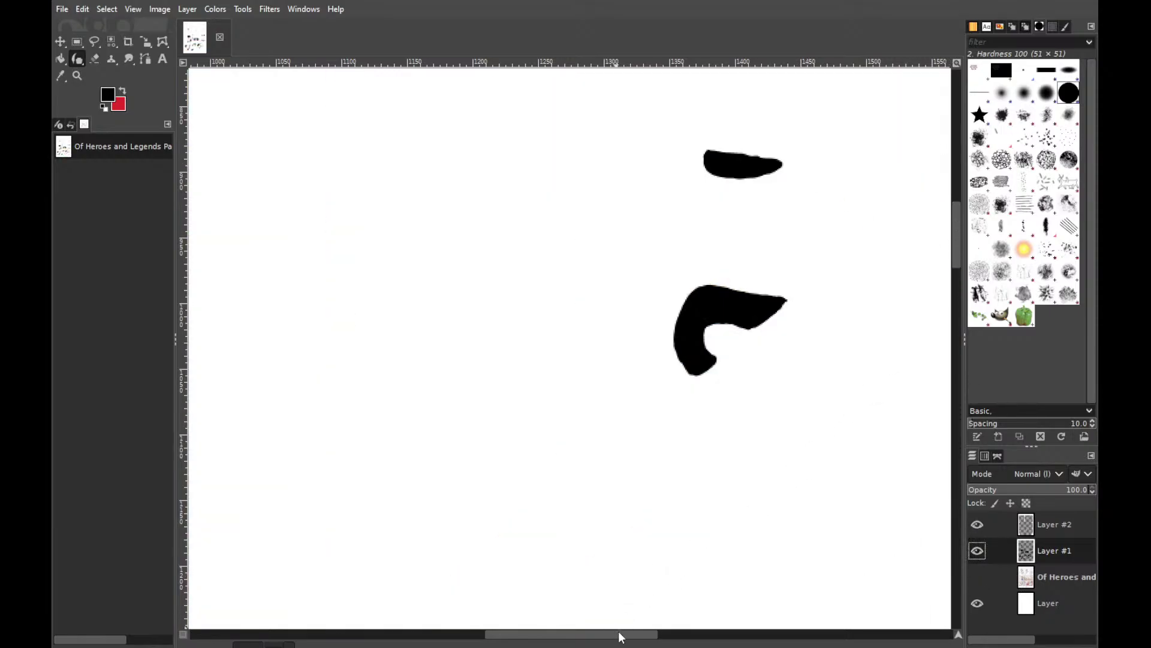
{"action": "scroll", "coordinate": [957, 244], "scroll_direction": "up", "scroll_amount": 5}
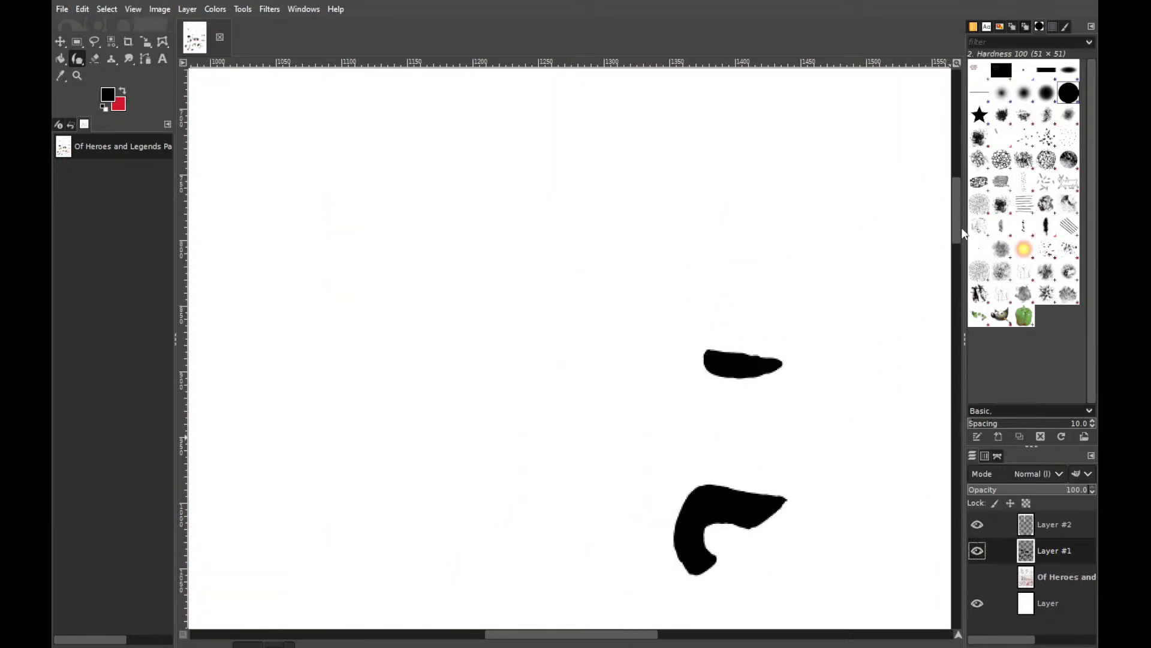
{"action": "left_click", "coordinate": [976, 577]}
{"action": "left_click", "coordinate": [977, 577]}
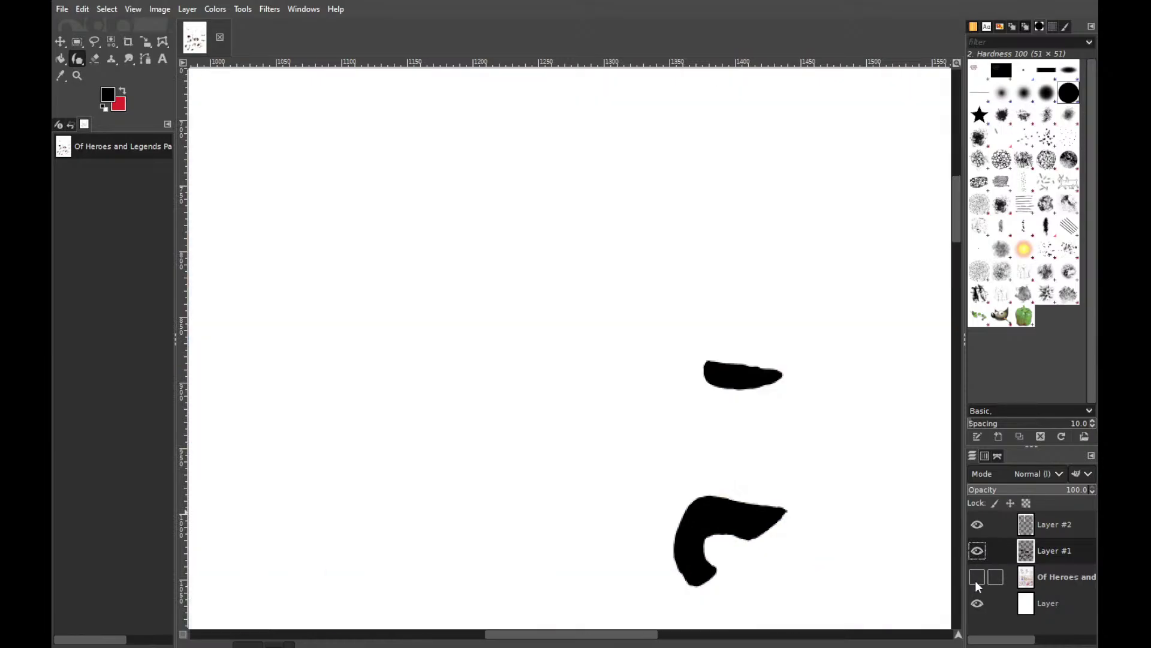
{"action": "left_click_drag", "start_coordinate": [635, 636], "coordinate": [521, 635]}
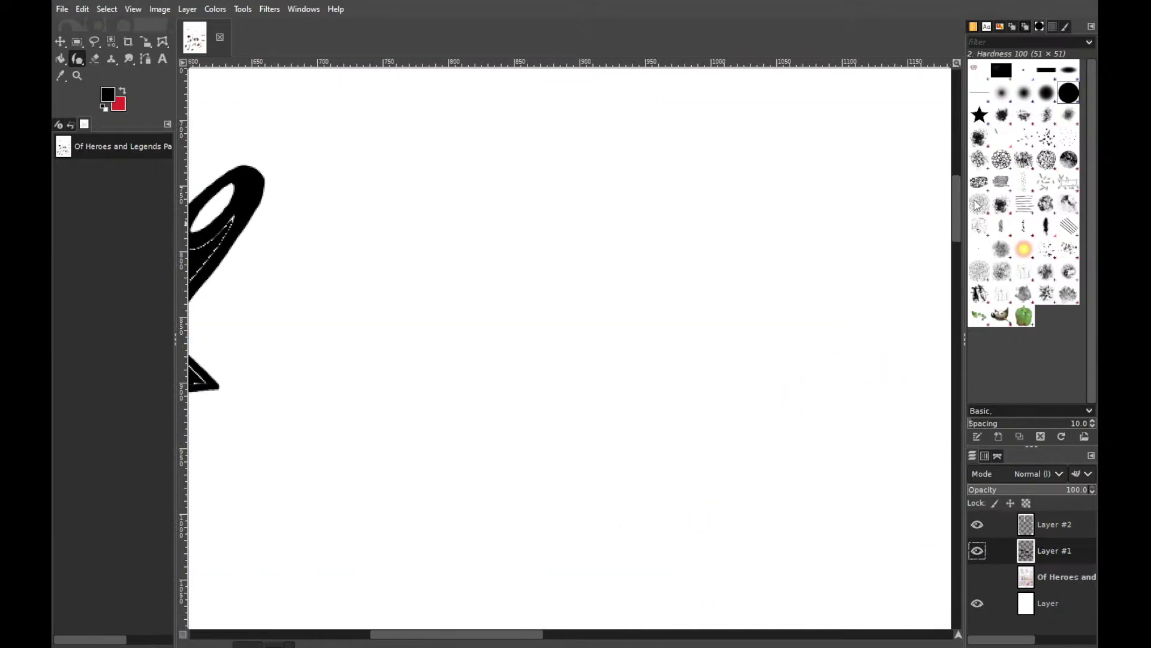
Paint over the white seams inside the diagonal band, the small triangle and the curved fold on the bandaged character's chest
{"action": "left_click_drag", "start_coordinate": [957, 210], "coordinate": [959, 255]}
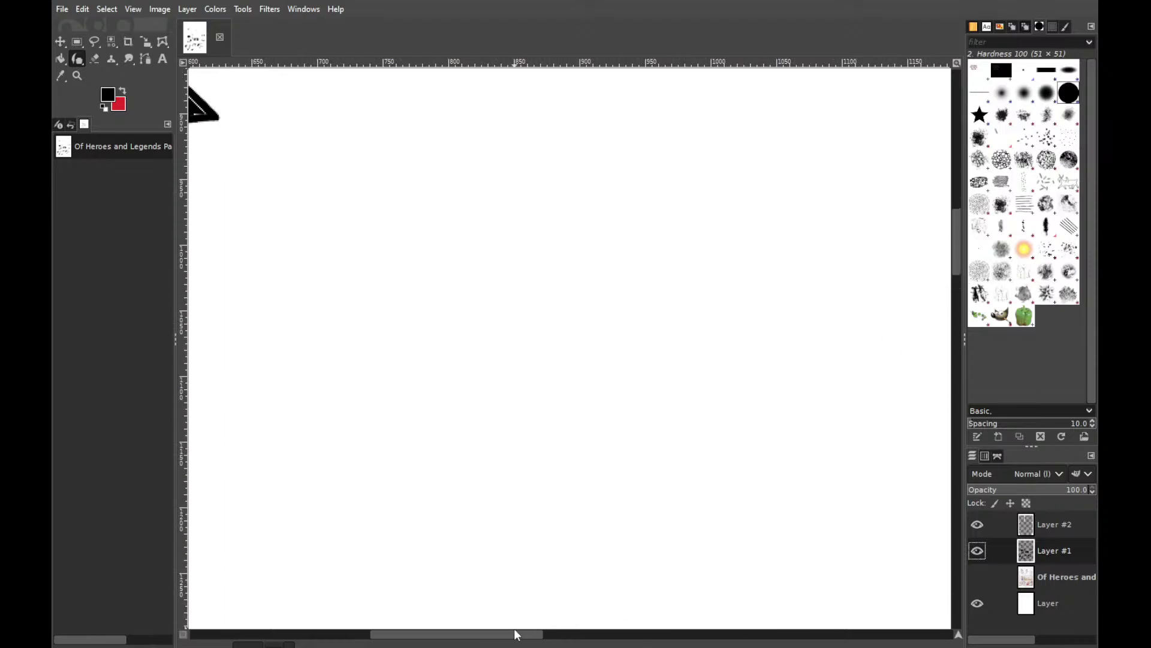
{"action": "left_click_drag", "start_coordinate": [517, 635], "coordinate": [411, 635]}
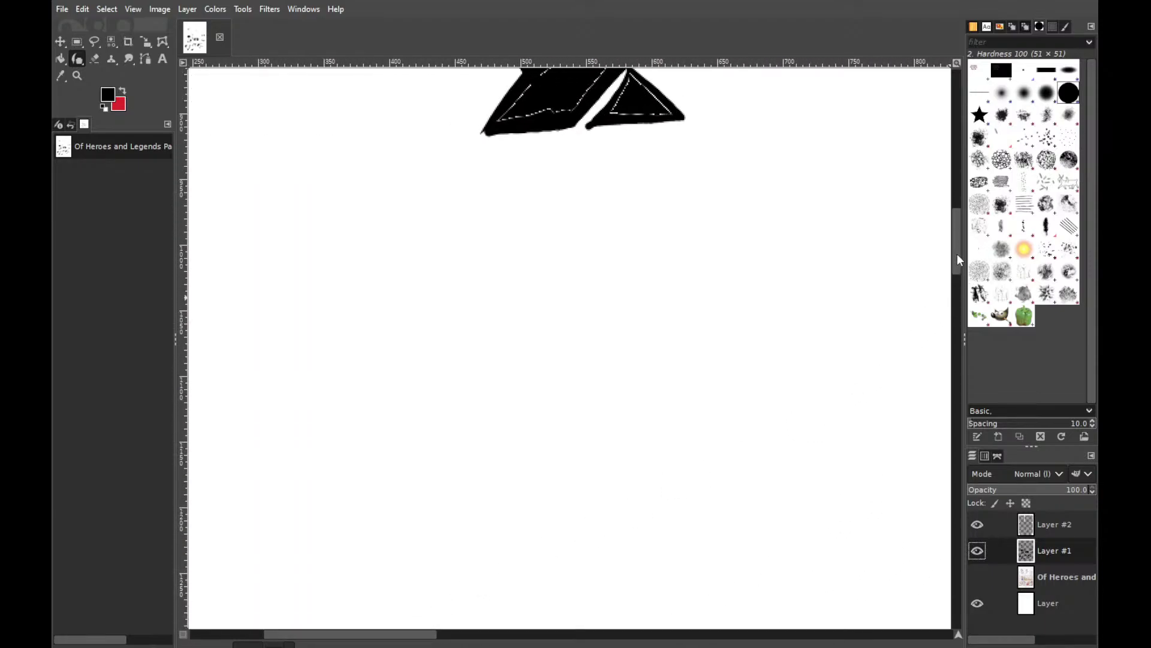
{"action": "left_click_drag", "start_coordinate": [957, 259], "coordinate": [912, 236]}
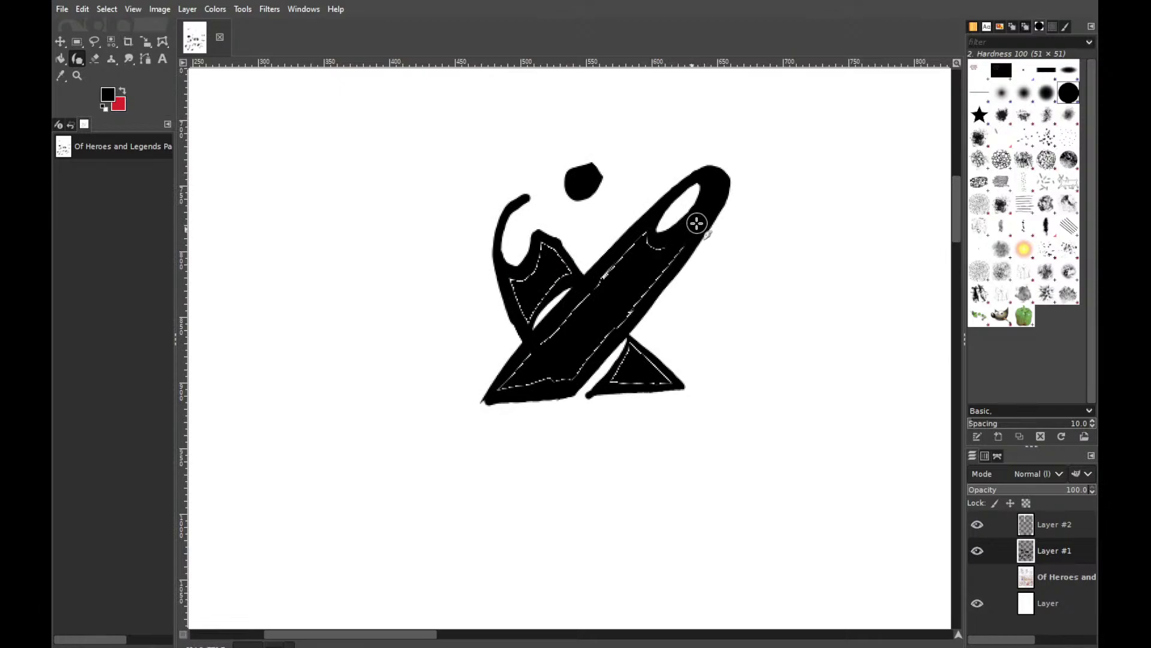
{"action": "left_click_drag", "start_coordinate": [697, 223], "coordinate": [585, 358]}
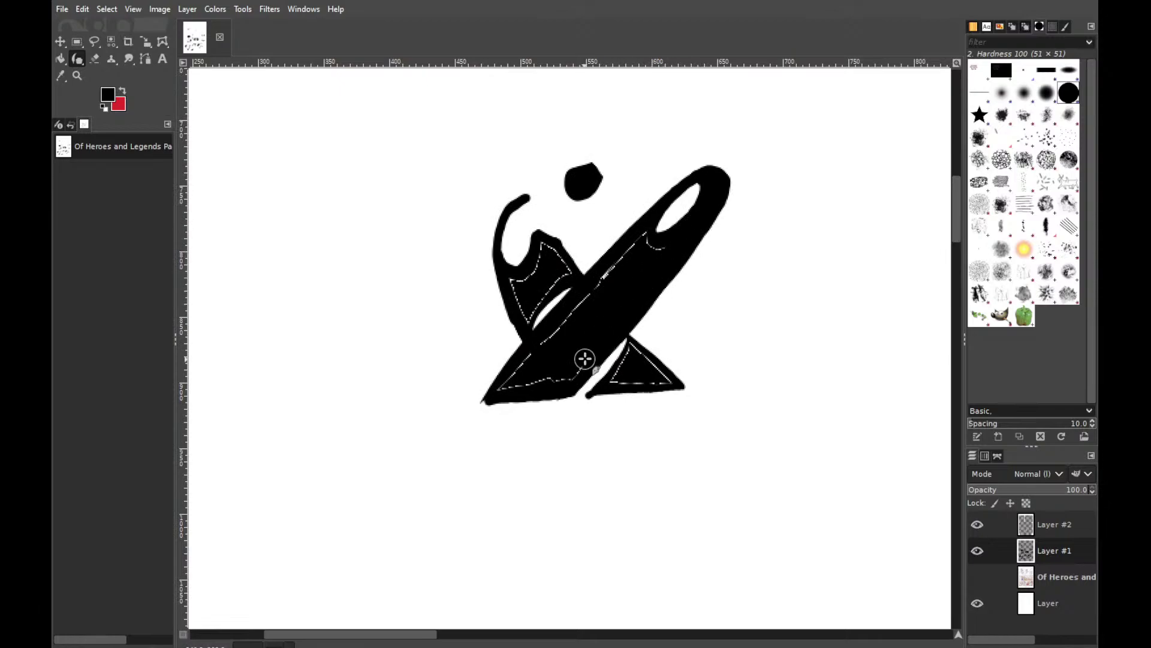
{"action": "mouse_move", "coordinate": [674, 240]}
{"action": "left_mouse_down"}
{"action": "mouse_move", "coordinate": [635, 240]}
{"action": "mouse_move", "coordinate": [650, 257]}
{"action": "mouse_move", "coordinate": [632, 255]}
{"action": "mouse_move", "coordinate": [583, 300]}
{"action": "mouse_move", "coordinate": [589, 287]}
{"action": "mouse_move", "coordinate": [512, 373]}
{"action": "mouse_move", "coordinate": [560, 375]}
{"action": "mouse_move", "coordinate": [596, 341]}
{"action": "mouse_move", "coordinate": [640, 362]}
{"action": "mouse_move", "coordinate": [632, 343]}
{"action": "mouse_move", "coordinate": [675, 382]}
{"action": "mouse_move", "coordinate": [624, 376]}
{"action": "mouse_move", "coordinate": [634, 347]}
{"action": "mouse_move", "coordinate": [637, 369]}
{"action": "mouse_move", "coordinate": [662, 377]}
{"action": "mouse_move", "coordinate": [645, 378]}
{"action": "mouse_move", "coordinate": [668, 381]}
{"action": "mouse_move", "coordinate": [639, 368]}
{"action": "mouse_move", "coordinate": [669, 372]}
{"action": "left_mouse_up"}
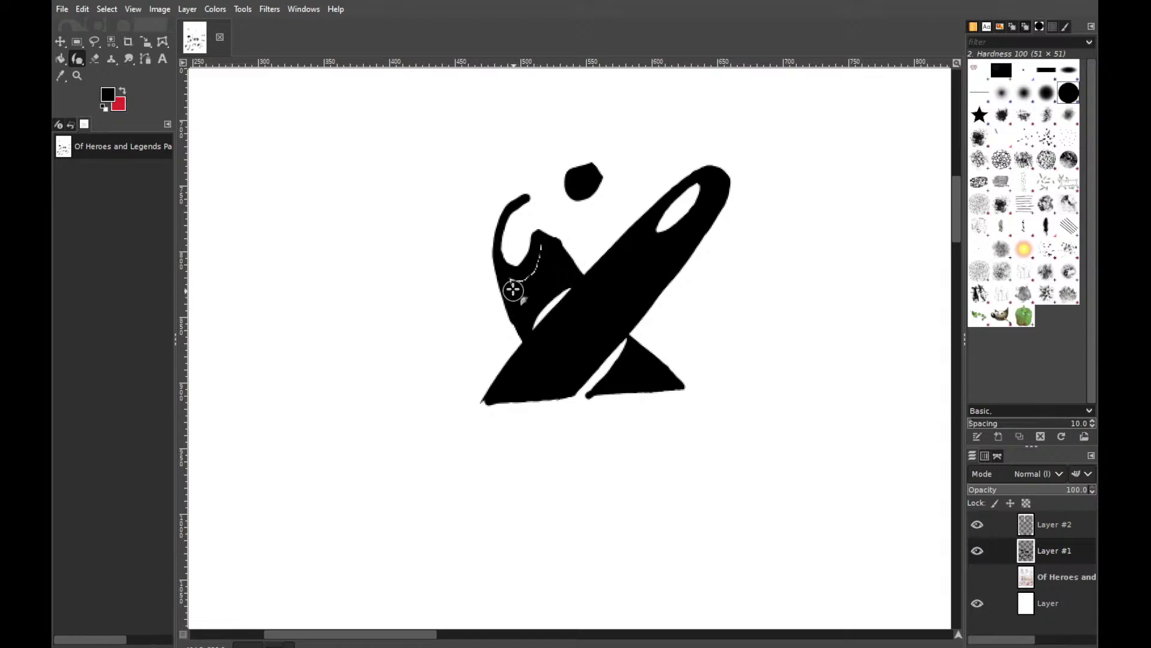
{"action": "left_click_drag", "start_coordinate": [507, 279], "coordinate": [540, 255]}
{"action": "left_click_drag", "start_coordinate": [521, 329], "coordinate": [509, 304]}
Show the page sketch layer, ink the curved fold's upper end around its white oval opening, and hide the sketch layer again
{"action": "left_click", "coordinate": [977, 577]}
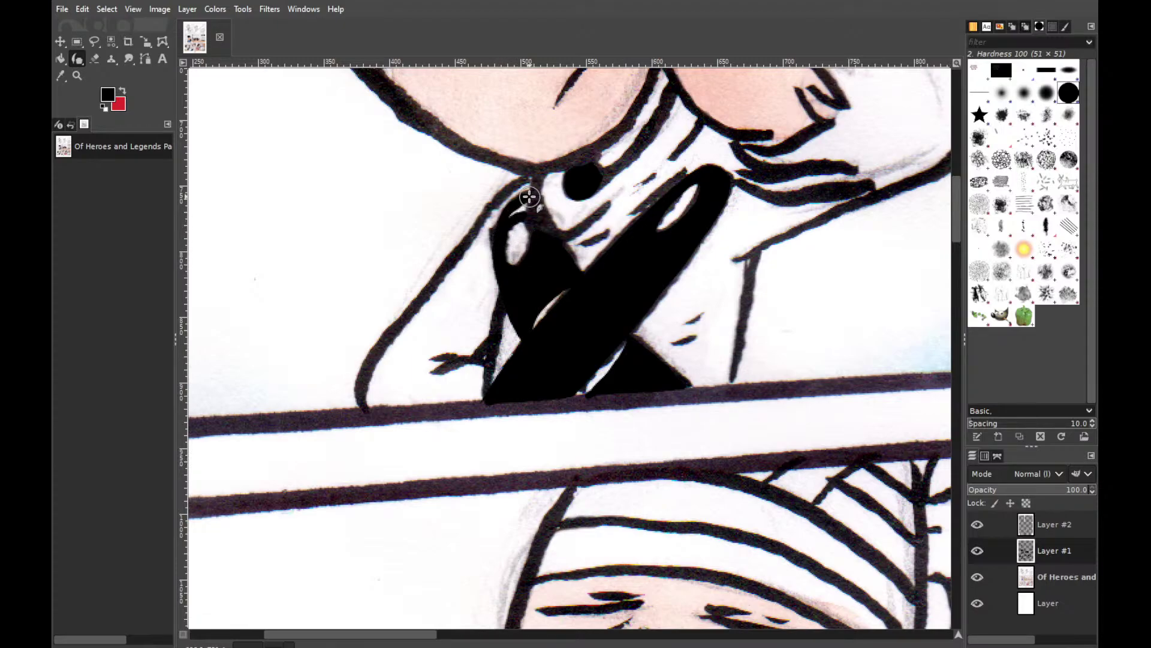
{"action": "mouse_move", "coordinate": [526, 210]}
{"action": "left_mouse_down"}
{"action": "mouse_move", "coordinate": [531, 193]}
{"action": "mouse_move", "coordinate": [506, 221]}
{"action": "left_mouse_up"}
{"action": "mouse_move", "coordinate": [551, 247]}
{"action": "left_mouse_down"}
{"action": "mouse_move", "coordinate": [543, 229]}
{"action": "mouse_move", "coordinate": [527, 232]}
{"action": "mouse_move", "coordinate": [534, 244]}
{"action": "mouse_move", "coordinate": [531, 217]}
{"action": "mouse_move", "coordinate": [521, 226]}
{"action": "mouse_move", "coordinate": [532, 252]}
{"action": "mouse_move", "coordinate": [568, 268]}
{"action": "mouse_move", "coordinate": [558, 242]}
{"action": "mouse_move", "coordinate": [521, 239]}
{"action": "mouse_move", "coordinate": [504, 218]}
{"action": "mouse_move", "coordinate": [498, 249]}
{"action": "mouse_move", "coordinate": [522, 231]}
{"action": "mouse_move", "coordinate": [555, 277]}
{"action": "mouse_move", "coordinate": [540, 280]}
{"action": "mouse_move", "coordinate": [638, 345]}
{"action": "left_mouse_up"}
{"action": "left_click_drag", "start_coordinate": [618, 306], "coordinate": [621, 337]}
{"action": "left_click", "coordinate": [978, 582]}
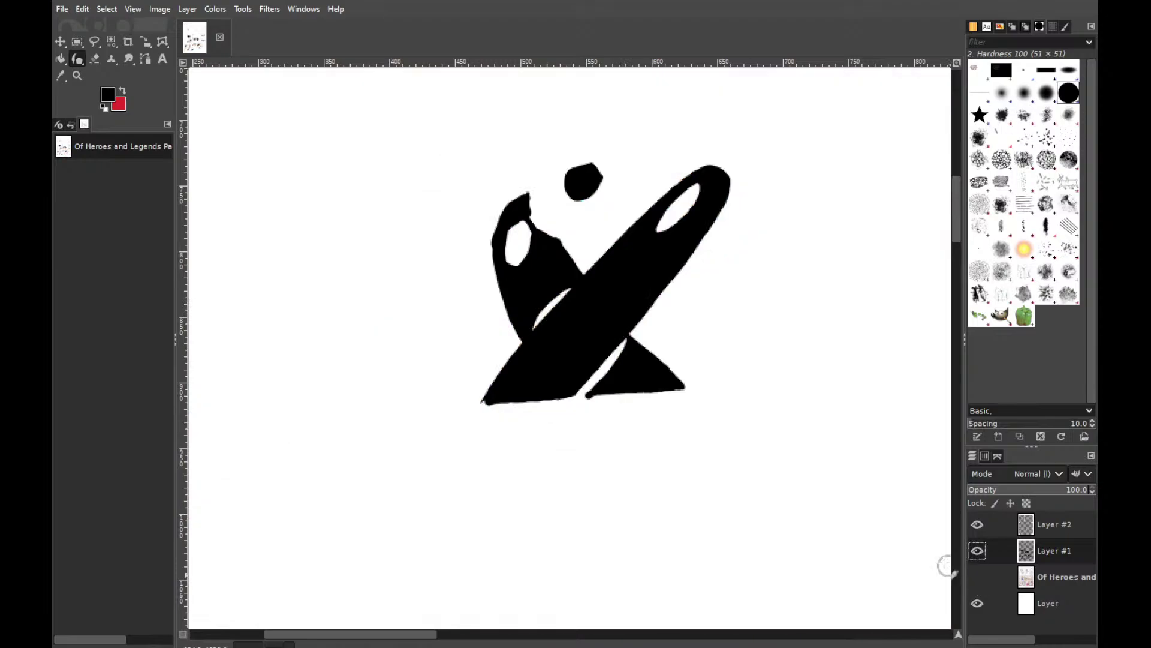
Touch up the curved fold's edge beside the neck, comparing it with the page sketch, and leave the sketch layer hidden
{"action": "key", "text": "shift+e"}
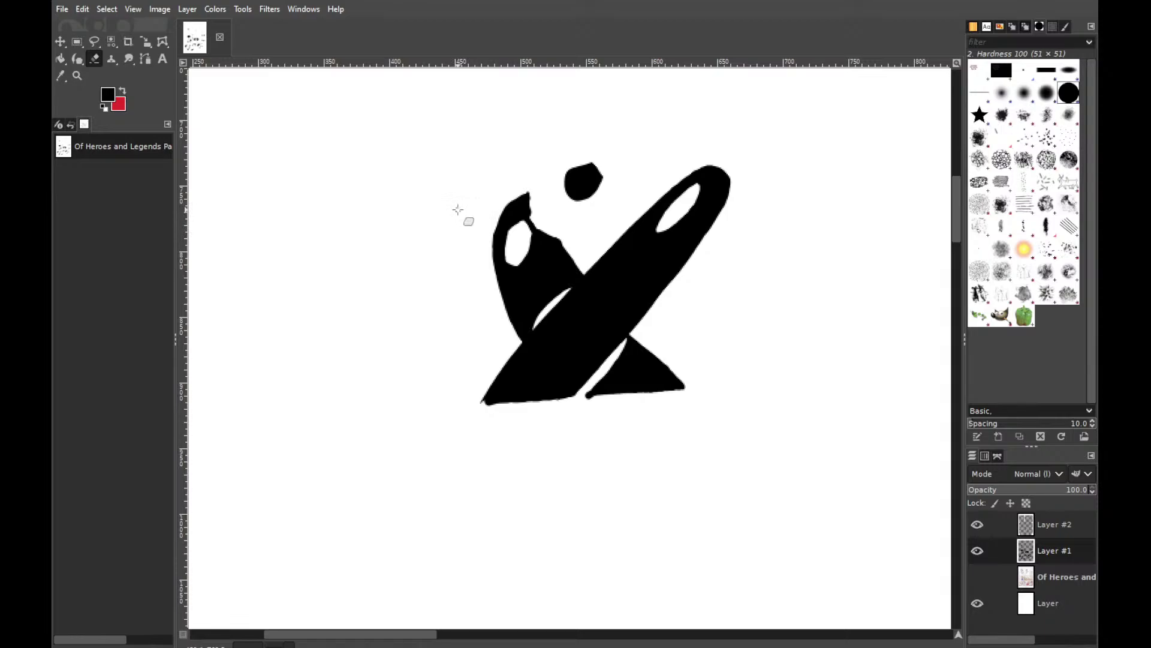
{"action": "key", "text": "p"}
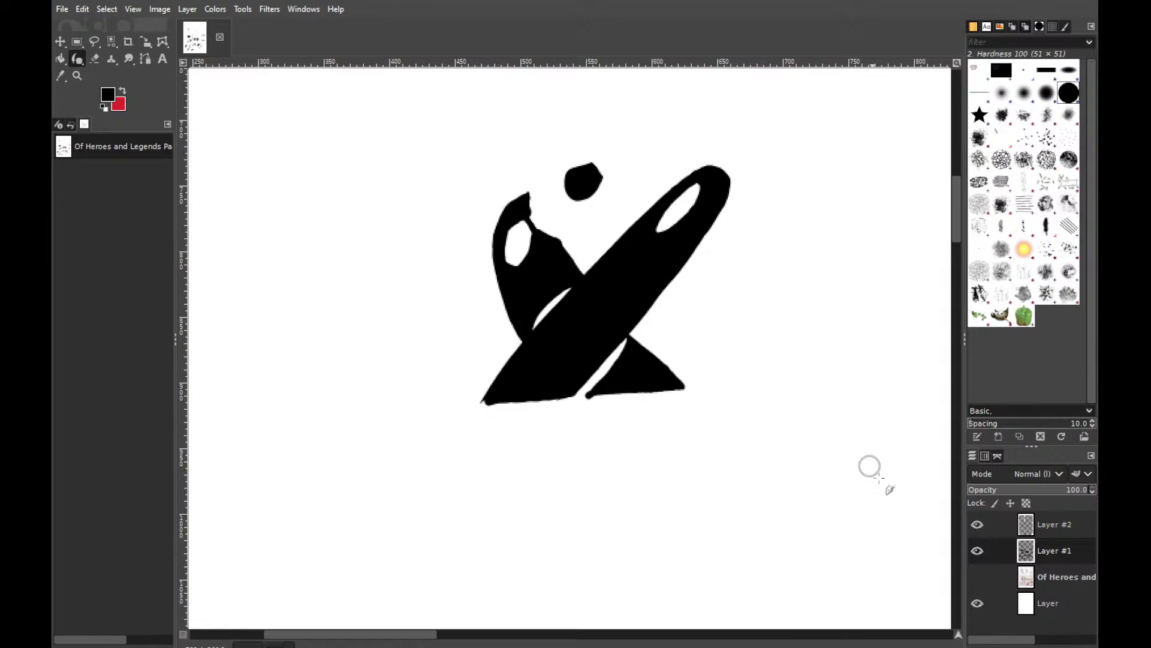
{"action": "left_click", "coordinate": [977, 576]}
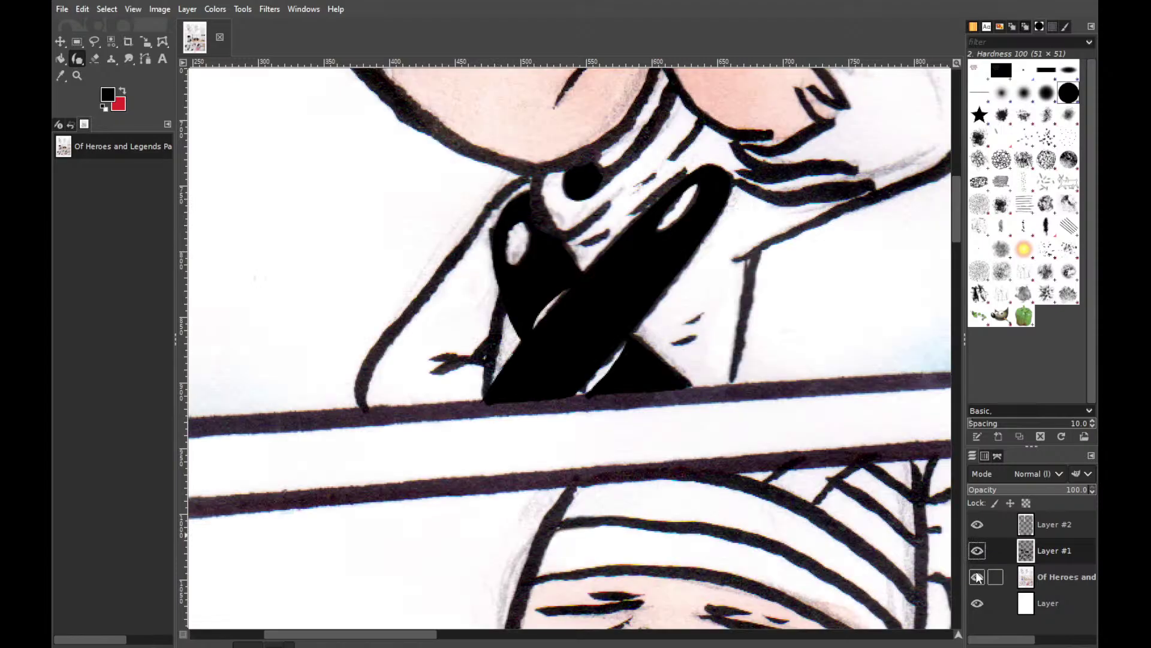
{"action": "left_click", "coordinate": [976, 577]}
{"action": "left_click", "coordinate": [977, 577]}
{"action": "key", "text": "shift+e"}
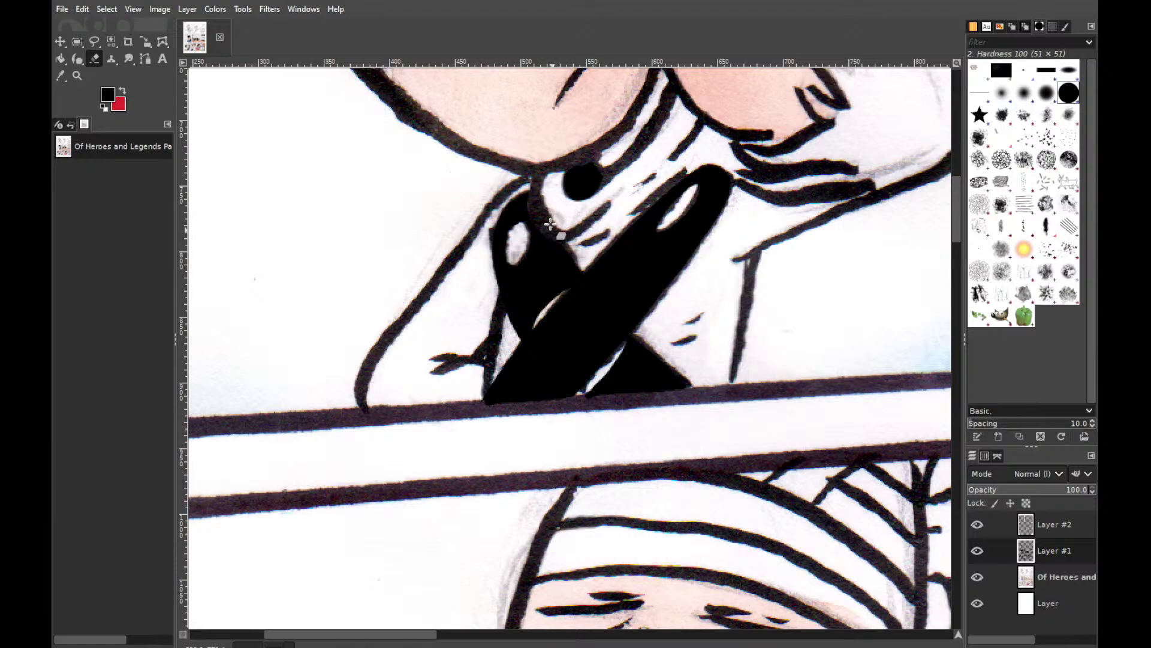
{"action": "key", "text": "s"}
{"action": "mouse_move", "coordinate": [534, 179]}
{"action": "left_mouse_down"}
{"action": "mouse_move", "coordinate": [533, 222]}
{"action": "mouse_move", "coordinate": [553, 172]}
{"action": "left_mouse_up"}
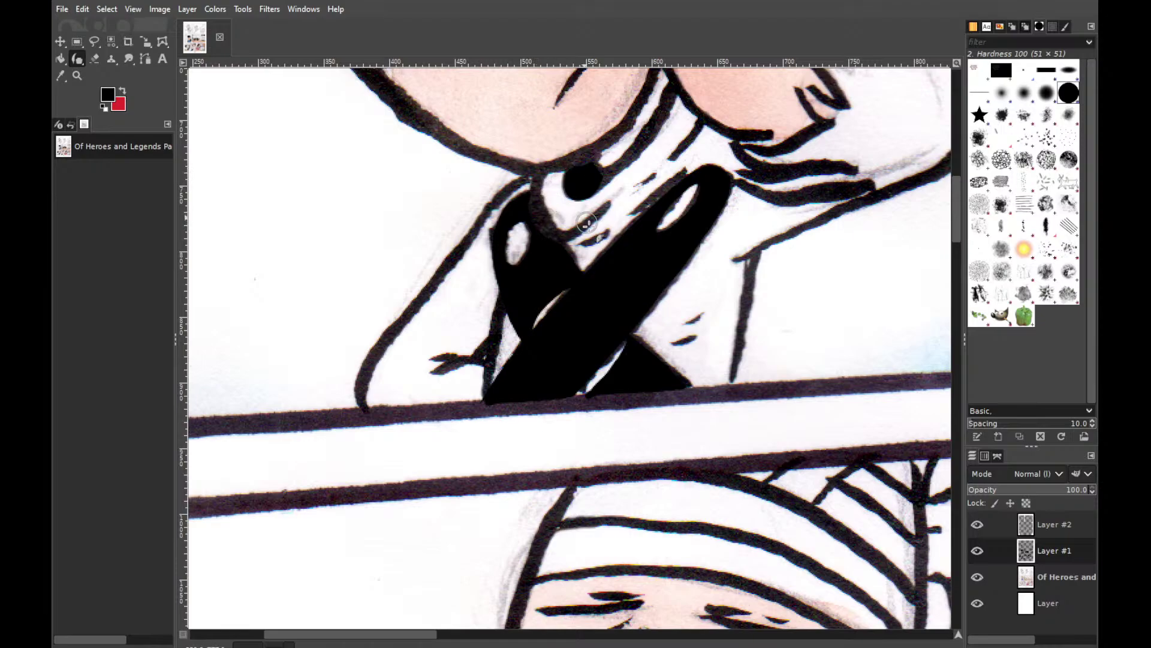
{"action": "left_click", "coordinate": [976, 577]}
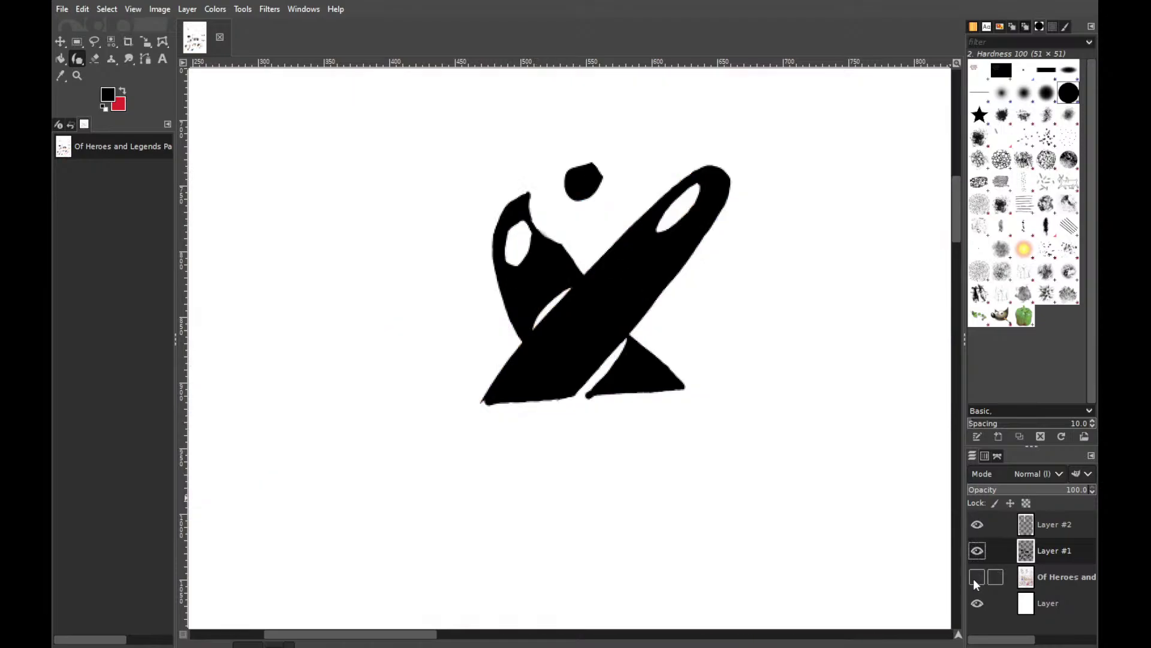
{"action": "mouse_move", "coordinate": [959, 201]}
{"action": "left_mouse_down"}
{"action": "mouse_move", "coordinate": [957, 163]}
{"action": "mouse_move", "coordinate": [949, 221]}
{"action": "mouse_move", "coordinate": [956, 179]}
{"action": "left_mouse_up"}
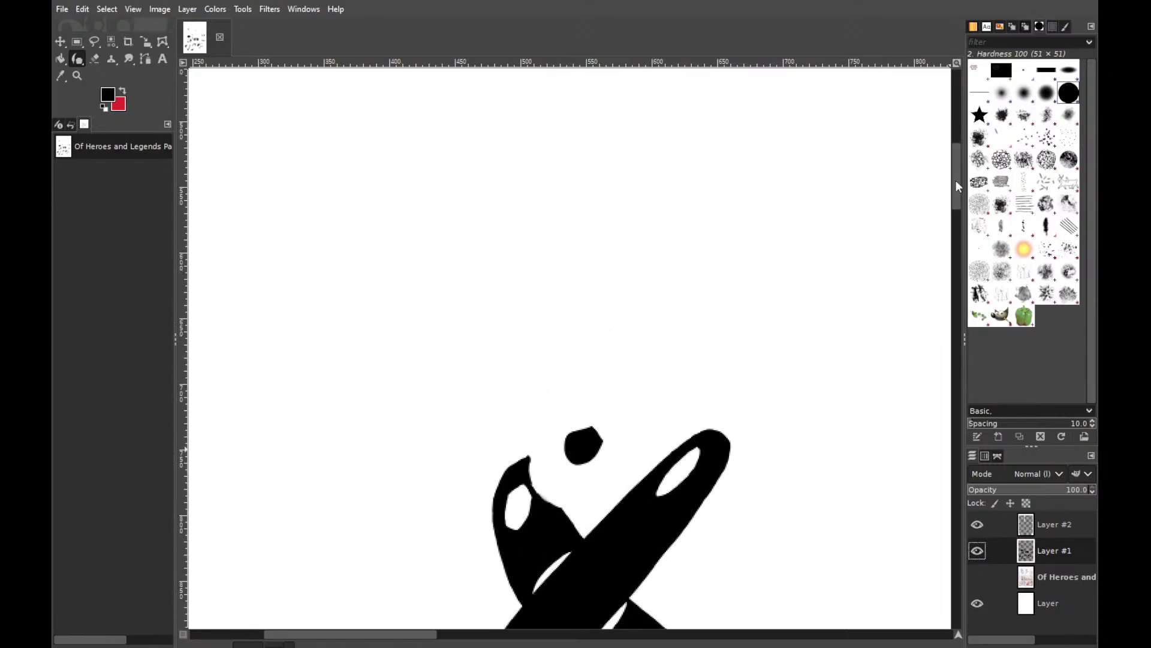
{"action": "left_click", "coordinate": [977, 577]}
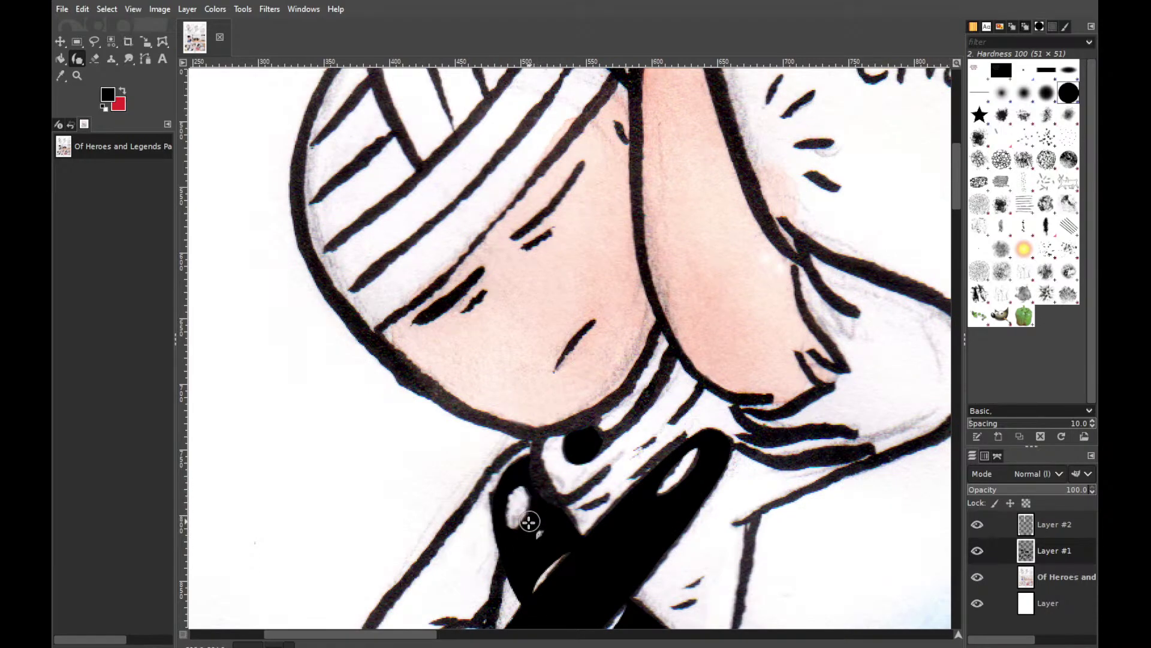
{"action": "left_click", "coordinate": [977, 576]}
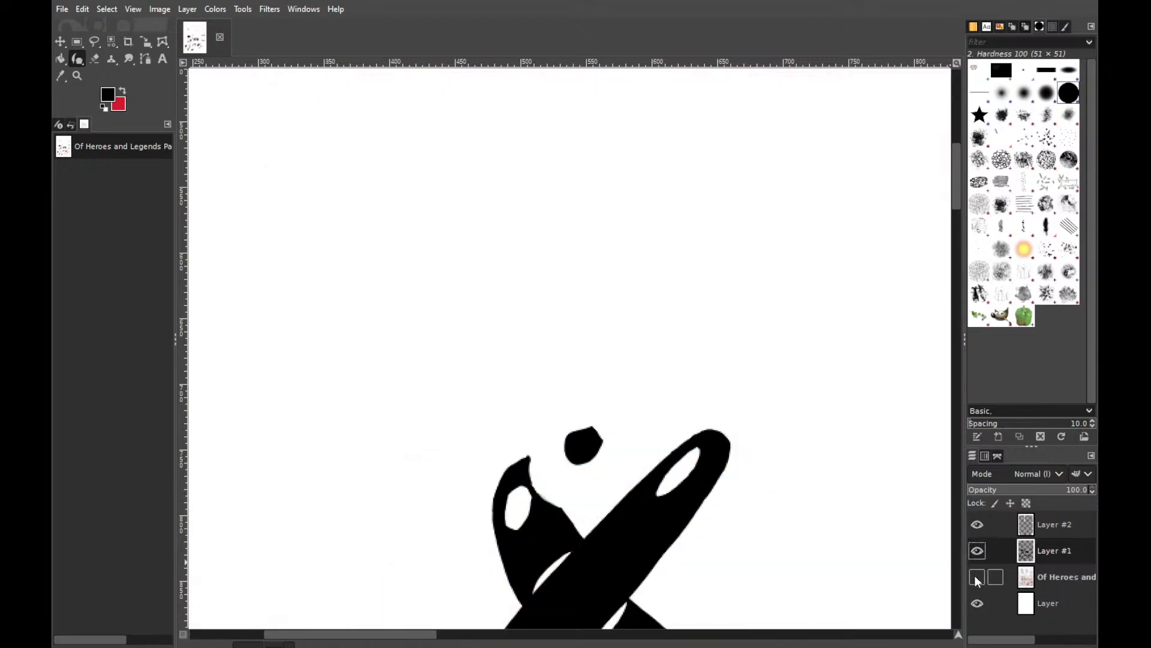
Show the page sketch layer and ink the top curve of the frowning character's bandaged head
{"action": "left_click_drag", "start_coordinate": [953, 172], "coordinate": [959, 239]}
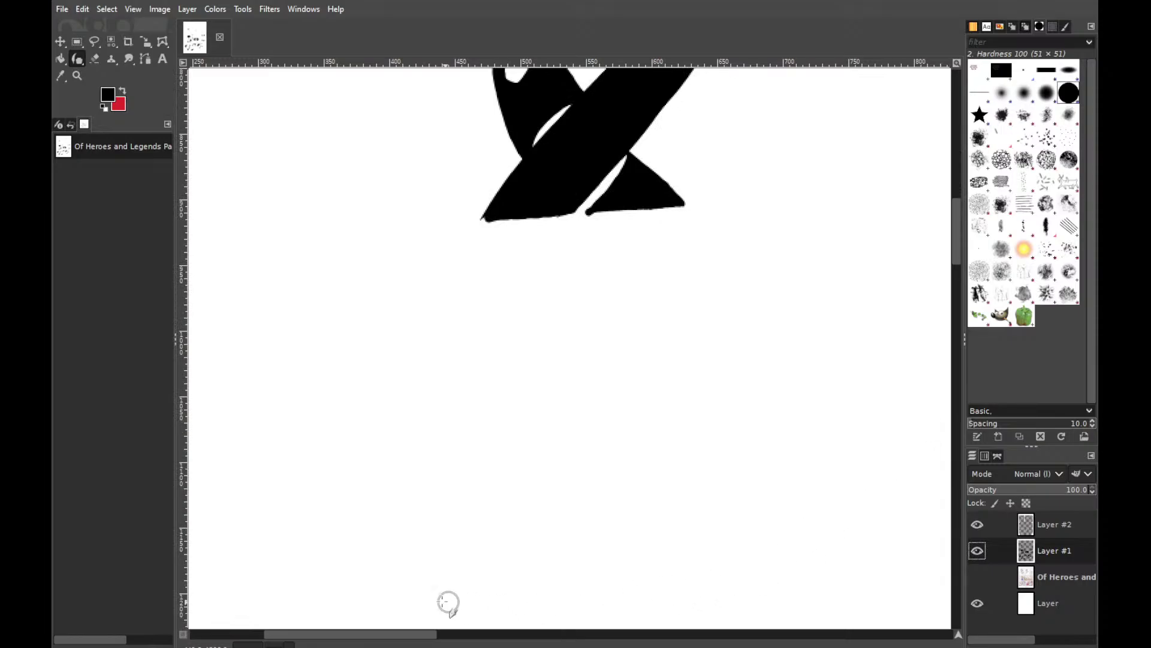
{"action": "left_click_drag", "start_coordinate": [394, 637], "coordinate": [770, 637]}
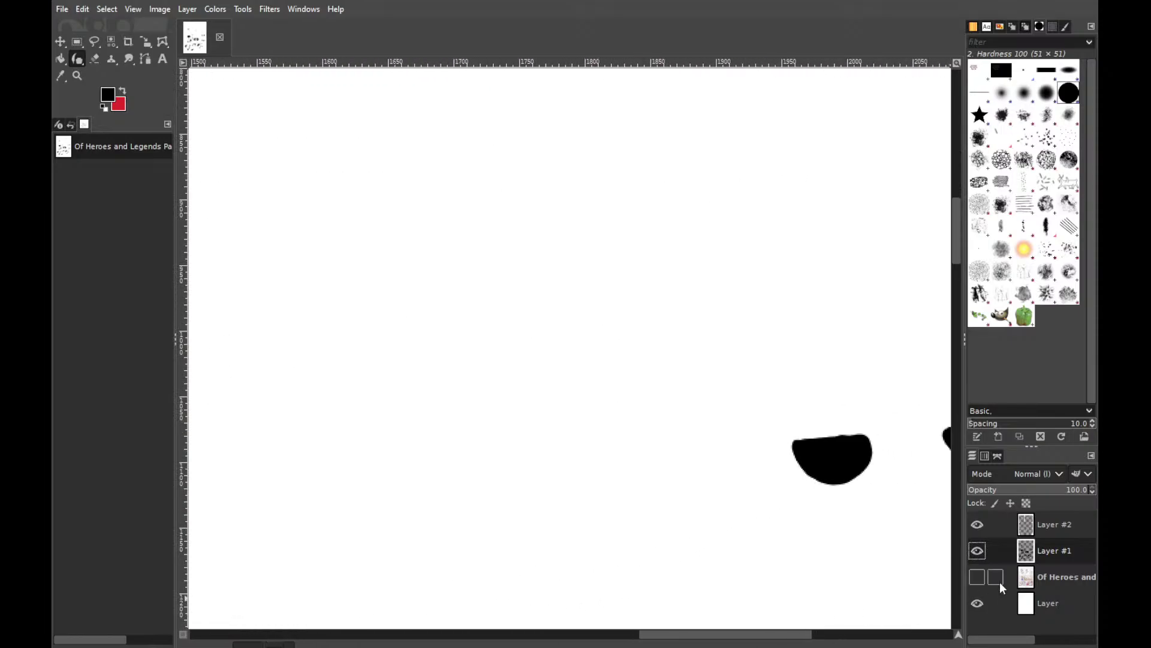
{"action": "left_click", "coordinate": [977, 577]}
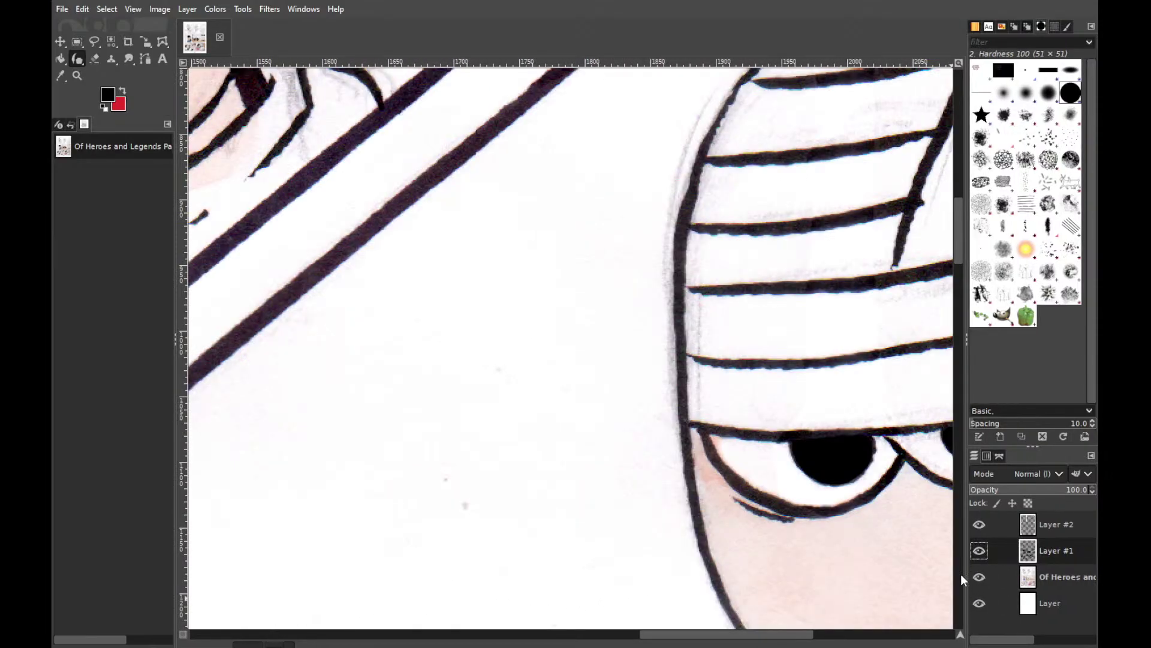
{"action": "left_click", "coordinate": [77, 76]}
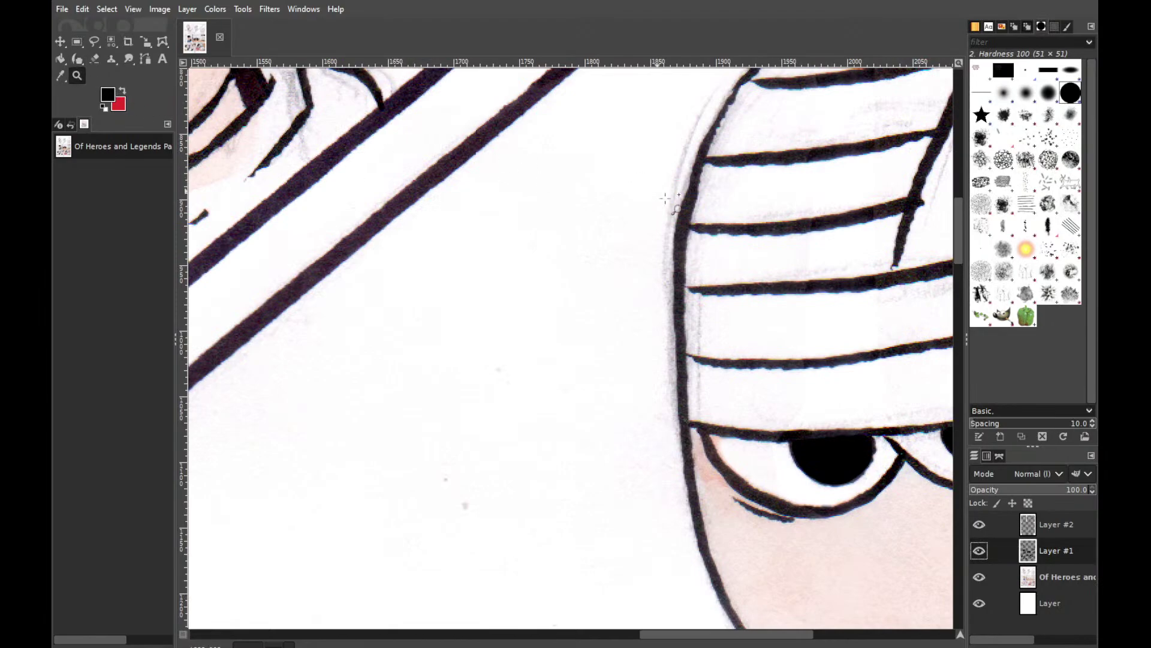
{"action": "left_click", "coordinate": [761, 232], "text": "ctrl"}
{"action": "key", "text": "s"}
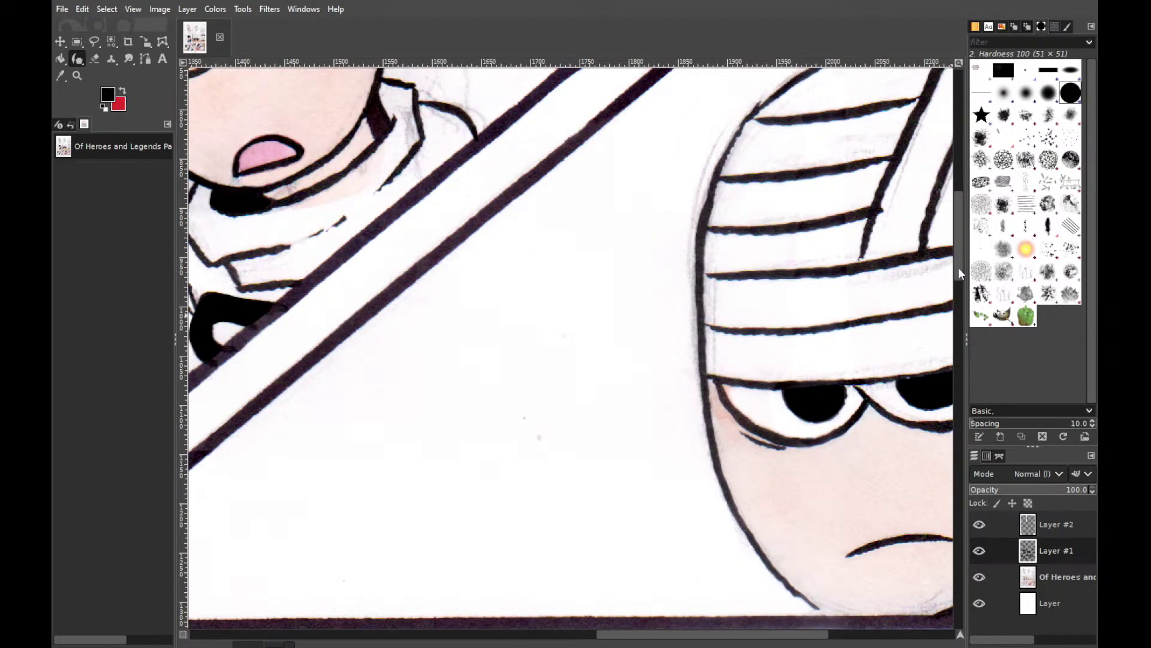
{"action": "scroll", "coordinate": [958, 267], "scroll_direction": "up", "scroll_amount": 3}
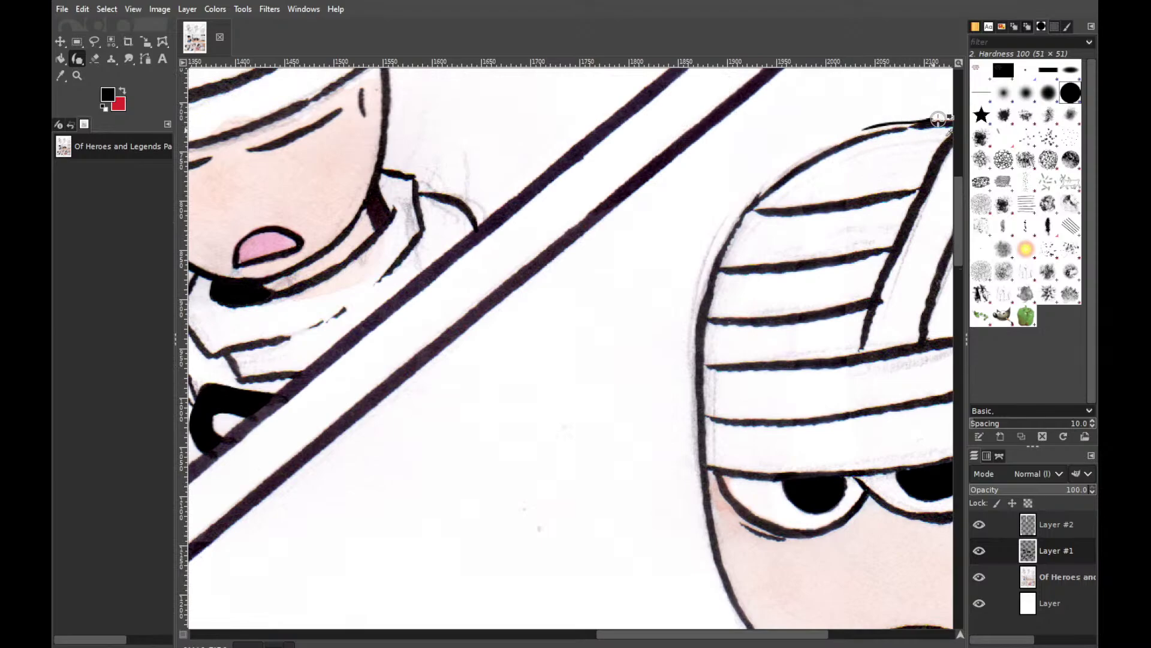
{"action": "mouse_move", "coordinate": [938, 120]}
{"action": "left_mouse_down"}
{"action": "mouse_move", "coordinate": [830, 160]}
{"action": "mouse_move", "coordinate": [833, 170]}
{"action": "left_mouse_up"}
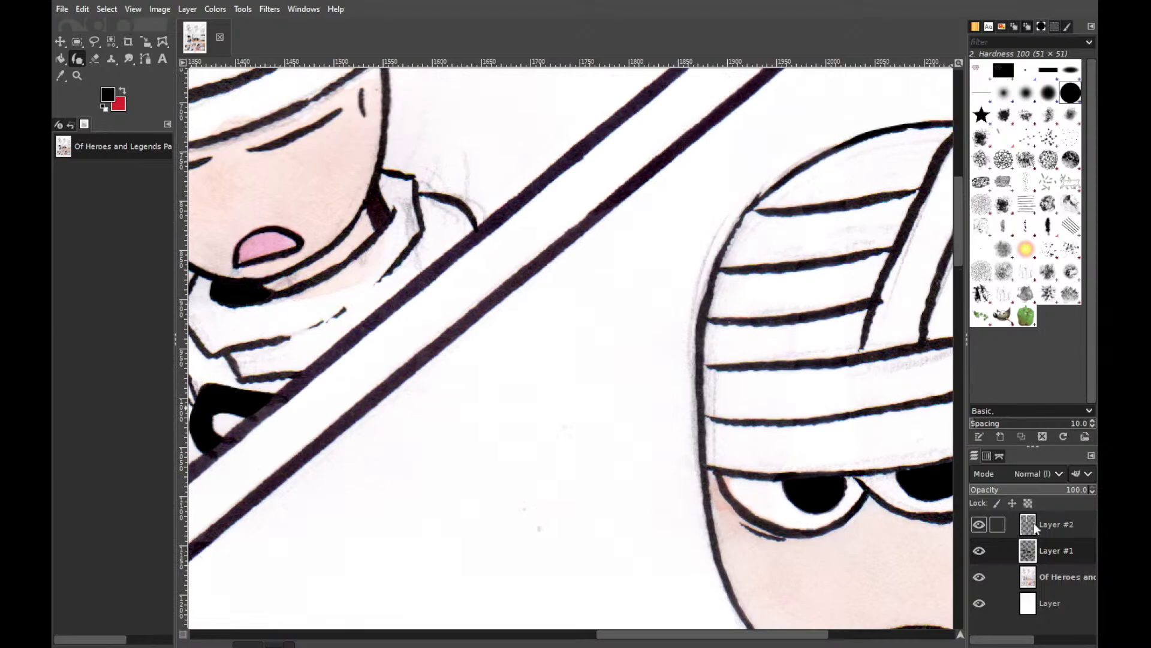
Lower the page sketch layer's opacity to fade it, and make Layer #1 active again
{"action": "left_click", "coordinate": [1058, 568]}
{"action": "left_click", "coordinate": [1023, 488]}
{"action": "left_click", "coordinate": [1038, 551]}
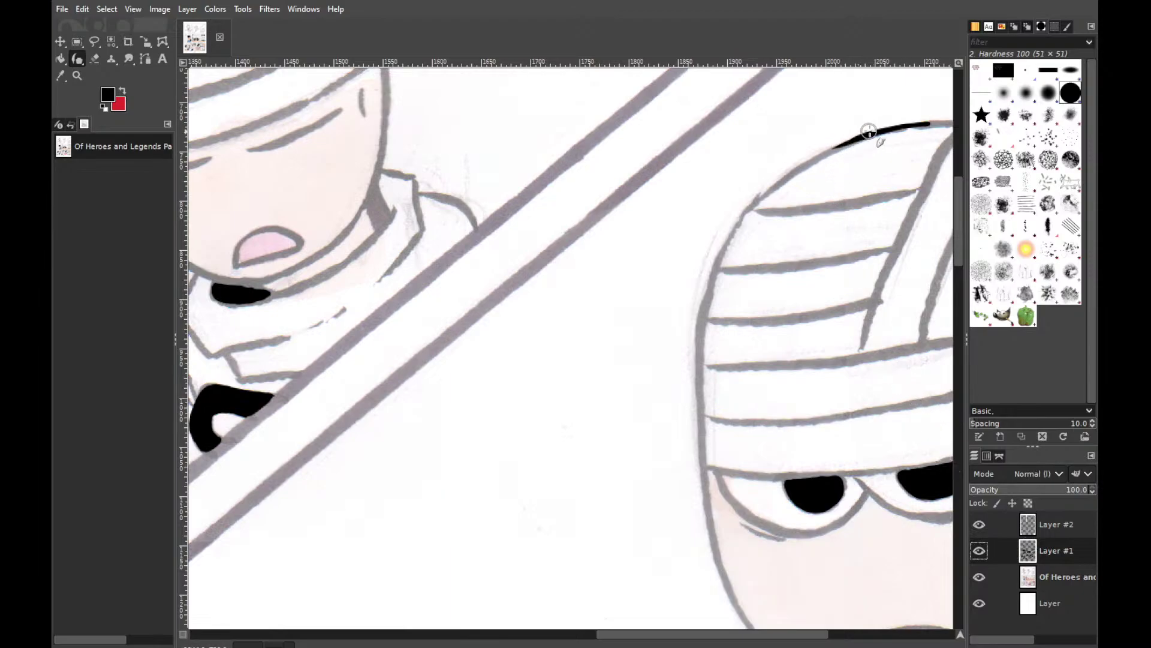
Ink a thick black outline along the outside of the frowning character's head, from the crown down past the upper bandages, redoing misplaced strokes
{"action": "mouse_move", "coordinate": [846, 143]}
{"action": "left_mouse_down"}
{"action": "mouse_move", "coordinate": [809, 157]}
{"action": "mouse_move", "coordinate": [742, 215]}
{"action": "mouse_move", "coordinate": [806, 160]}
{"action": "mouse_move", "coordinate": [744, 204]}
{"action": "mouse_move", "coordinate": [733, 225]}
{"action": "left_mouse_up"}
{"action": "key", "text": "ctrl+z"}
{"action": "key", "text": "ctrl+z"}
{"action": "mouse_move", "coordinate": [788, 172]}
{"action": "left_mouse_down"}
{"action": "mouse_move", "coordinate": [722, 230]}
{"action": "mouse_move", "coordinate": [758, 188]}
{"action": "mouse_move", "coordinate": [706, 276]}
{"action": "mouse_move", "coordinate": [751, 190]}
{"action": "mouse_move", "coordinate": [702, 272]}
{"action": "mouse_move", "coordinate": [725, 223]}
{"action": "mouse_move", "coordinate": [696, 308]}
{"action": "left_mouse_up"}
{"action": "key", "text": "ctrl+z"}
{"action": "mouse_move", "coordinate": [727, 219]}
{"action": "left_mouse_down"}
{"action": "mouse_move", "coordinate": [704, 305]}
{"action": "mouse_move", "coordinate": [734, 208]}
{"action": "mouse_move", "coordinate": [697, 352]}
{"action": "left_mouse_up"}
{"action": "key", "text": "ctrl+z"}
{"action": "left_click_drag", "start_coordinate": [702, 296], "coordinate": [686, 401]}
{"action": "left_click_drag", "start_coordinate": [702, 333], "coordinate": [700, 416]}
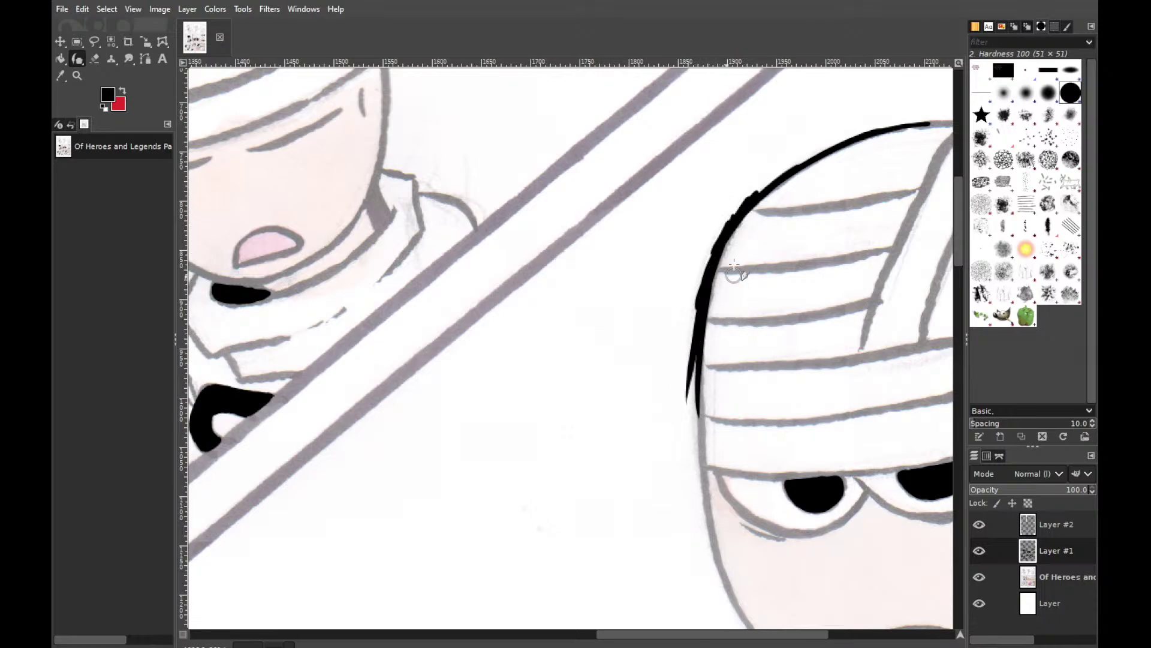
{"action": "key", "text": "ctrl+z"}
{"action": "mouse_move", "coordinate": [700, 300]}
{"action": "left_mouse_down"}
{"action": "mouse_move", "coordinate": [688, 381]}
{"action": "mouse_move", "coordinate": [695, 445]}
{"action": "left_mouse_up"}
{"action": "key", "text": "ctrl+z"}
{"action": "key", "text": "ctrl+z"}
{"action": "left_click_drag", "start_coordinate": [708, 287], "coordinate": [697, 387]}
{"action": "key", "text": "ctrl+z"}
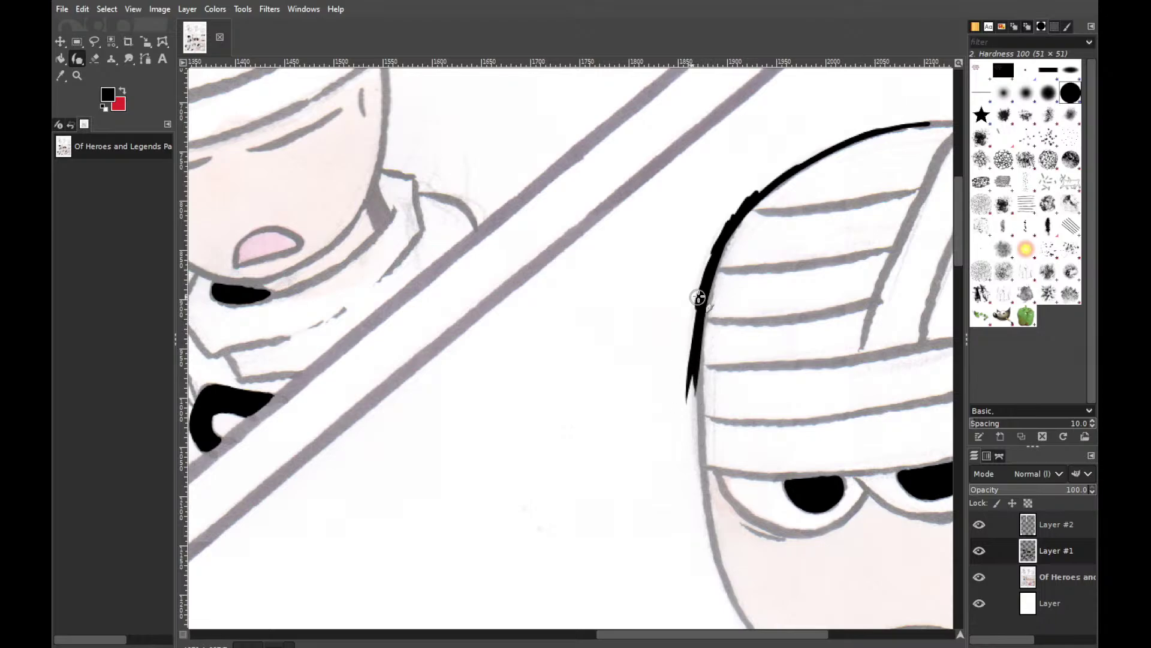
{"action": "left_click_drag", "start_coordinate": [699, 300], "coordinate": [686, 375]}
Continue the black outline down the side of the frowning character's head, from the lower bandages to just below eye level
{"action": "left_click_drag", "start_coordinate": [703, 333], "coordinate": [701, 474]}
{"action": "key", "text": "ctrl+z"}
{"action": "left_click_drag", "start_coordinate": [695, 420], "coordinate": [699, 542]}
{"action": "mouse_move", "coordinate": [694, 389]}
{"action": "left_mouse_down"}
{"action": "mouse_move", "coordinate": [706, 528]}
{"action": "mouse_move", "coordinate": [701, 505]}
{"action": "left_mouse_up"}
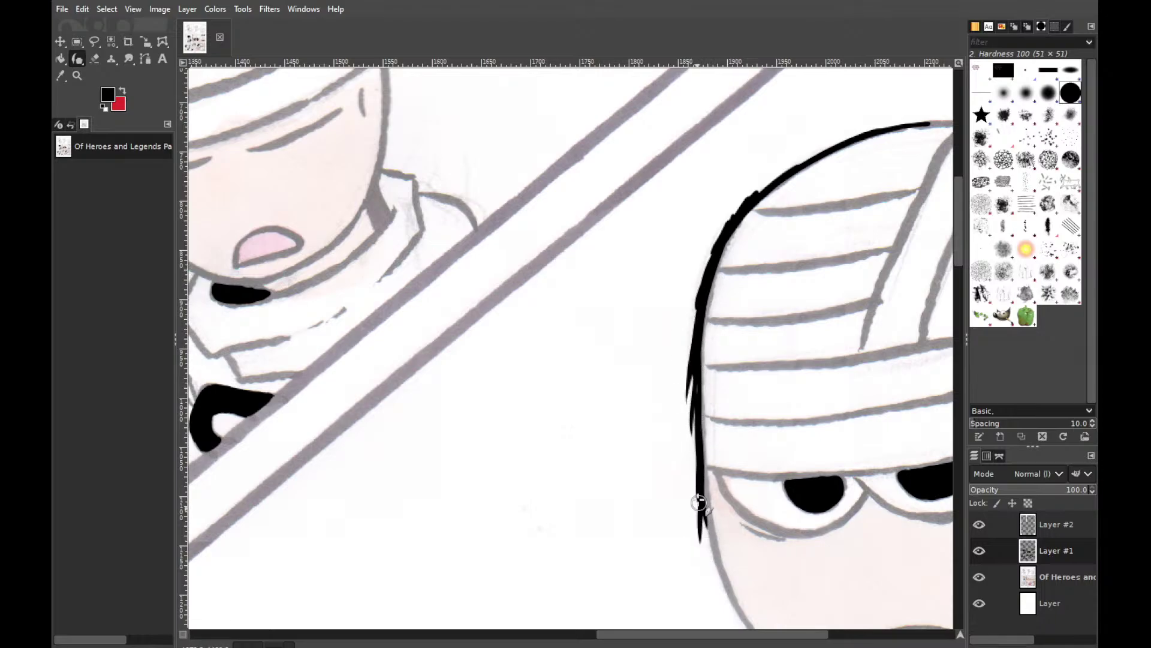
{"action": "left_click_drag", "start_coordinate": [696, 434], "coordinate": [709, 528]}
{"action": "key", "text": "ctrl+z"}
{"action": "left_click_drag", "start_coordinate": [700, 459], "coordinate": [716, 578]}
{"action": "left_click_drag", "start_coordinate": [700, 496], "coordinate": [722, 596]}
{"action": "key", "text": "ctrl+z"}
{"action": "left_click_drag", "start_coordinate": [699, 498], "coordinate": [718, 572]}
{"action": "key", "text": "ctrl+z"}
{"action": "left_click_drag", "start_coordinate": [702, 471], "coordinate": [720, 575]}
Extend the black outline along the frowning character's cheek and jaw down to the panel's lower border
{"action": "left_click_drag", "start_coordinate": [961, 636], "coordinate": [964, 643]}
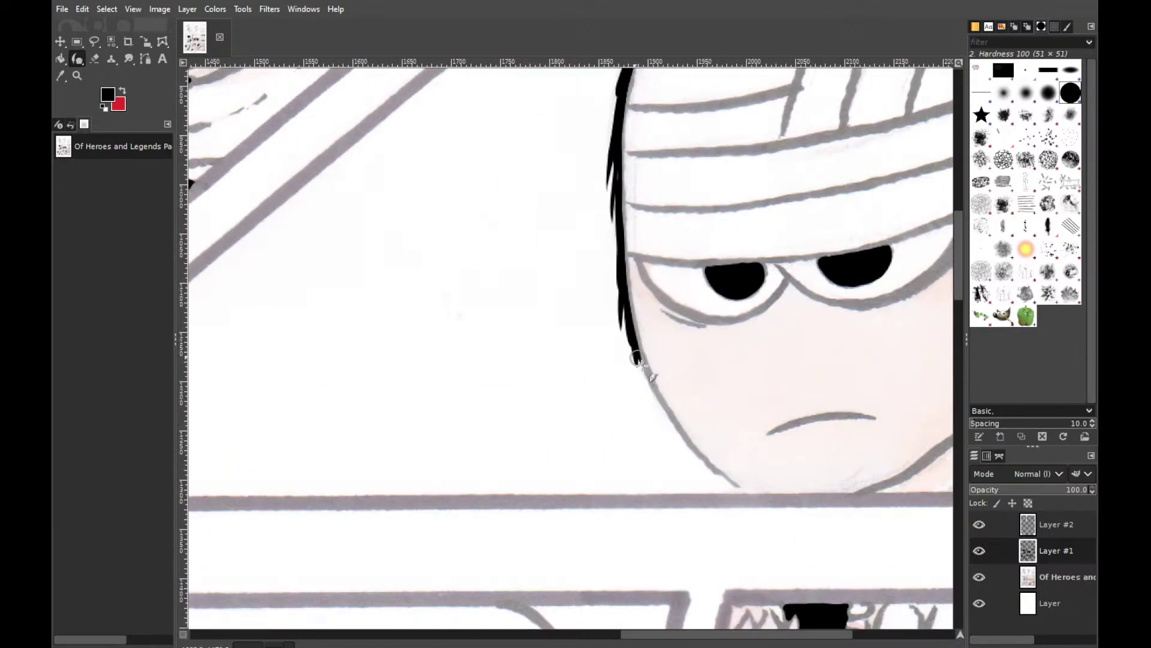
{"action": "left_click_drag", "start_coordinate": [639, 360], "coordinate": [667, 443]}
{"action": "left_click_drag", "start_coordinate": [642, 367], "coordinate": [668, 426]}
{"action": "left_click_drag", "start_coordinate": [629, 327], "coordinate": [668, 421]}
{"action": "left_click_drag", "start_coordinate": [640, 353], "coordinate": [671, 427]}
{"action": "mouse_move", "coordinate": [631, 330]}
{"action": "left_mouse_down"}
{"action": "mouse_move", "coordinate": [677, 435]}
{"action": "mouse_move", "coordinate": [629, 327]}
{"action": "mouse_move", "coordinate": [670, 428]}
{"action": "left_mouse_up"}
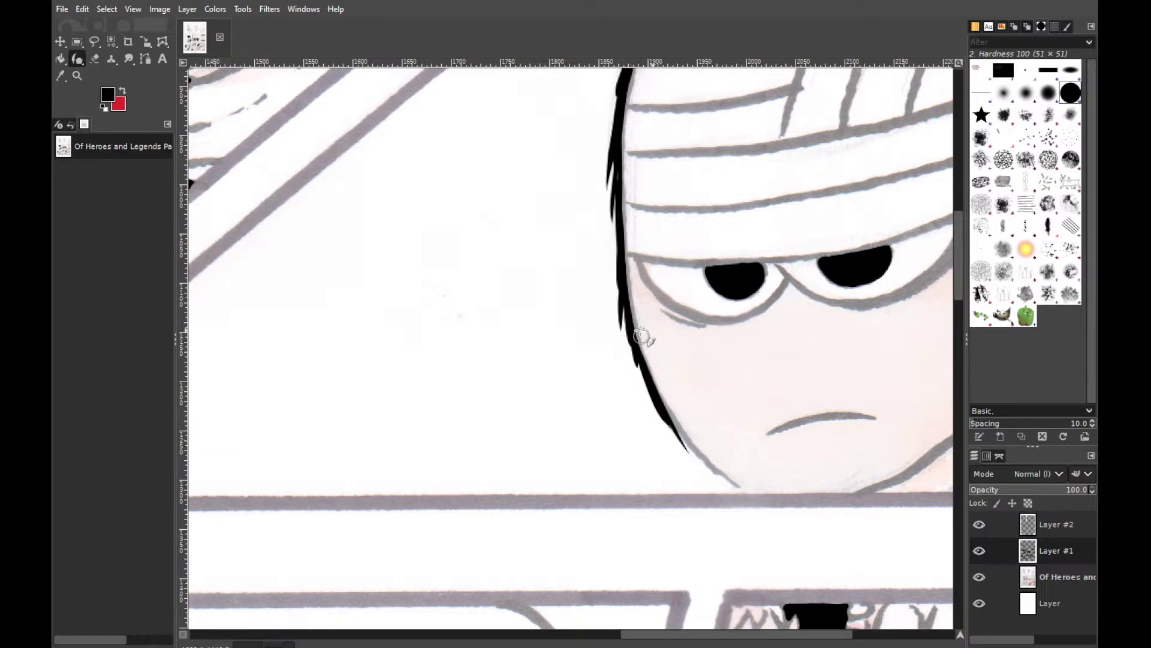
{"action": "left_click_drag", "start_coordinate": [631, 334], "coordinate": [693, 442]}
{"action": "mouse_move", "coordinate": [637, 367]}
{"action": "left_mouse_down"}
{"action": "mouse_move", "coordinate": [701, 468]}
{"action": "mouse_move", "coordinate": [692, 448]}
{"action": "left_mouse_up"}
{"action": "left_click_drag", "start_coordinate": [647, 378], "coordinate": [688, 457]}
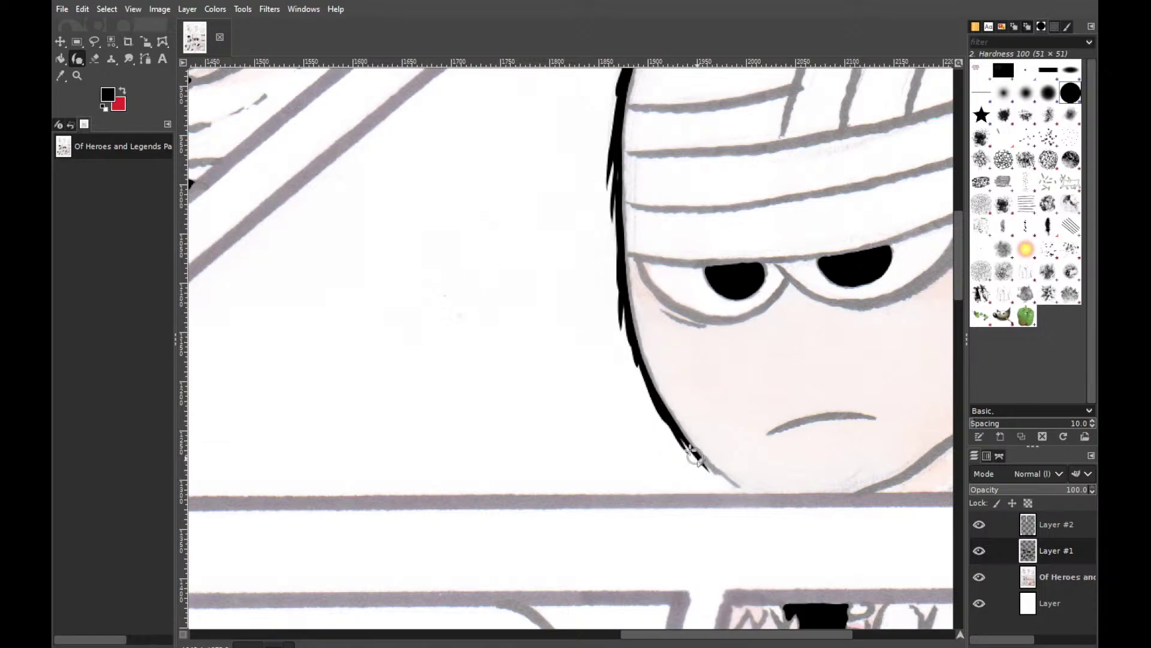
{"action": "left_click_drag", "start_coordinate": [659, 419], "coordinate": [730, 470]}
{"action": "left_click_drag", "start_coordinate": [666, 425], "coordinate": [722, 479]}
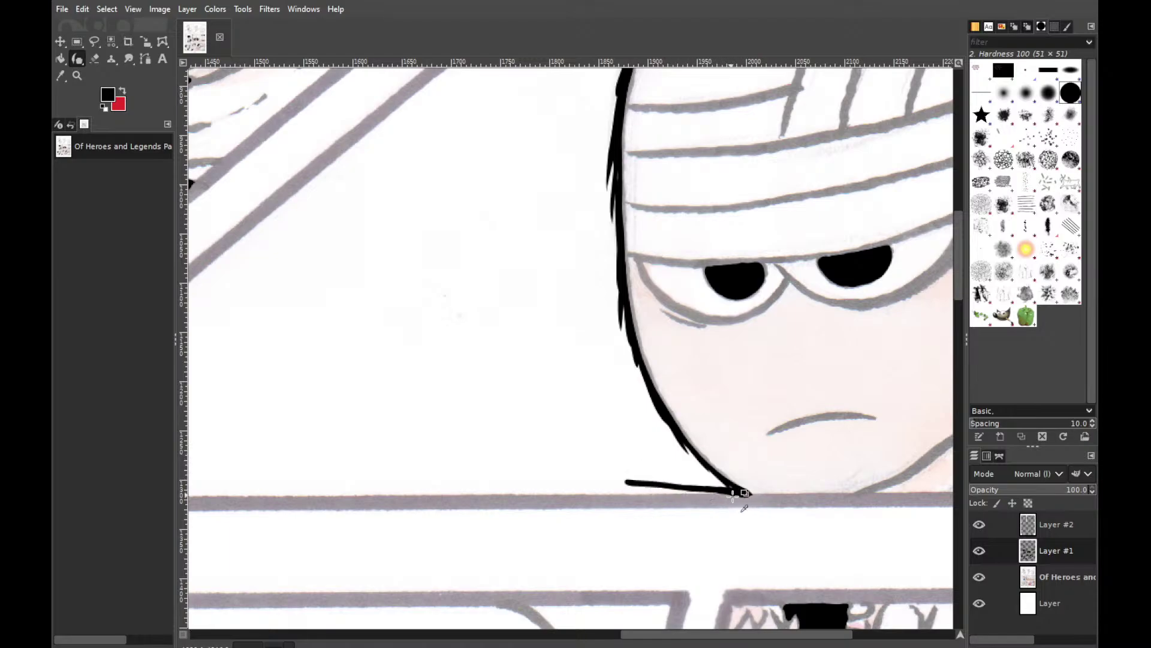
Ink a black line along the inside of the panel's lower border, starting at the frowning character's chin, and redo misplaced strokes
{"action": "left_click", "coordinate": [680, 492], "text": "shift"}
{"action": "left_click_drag", "start_coordinate": [679, 493], "coordinate": [617, 489]}
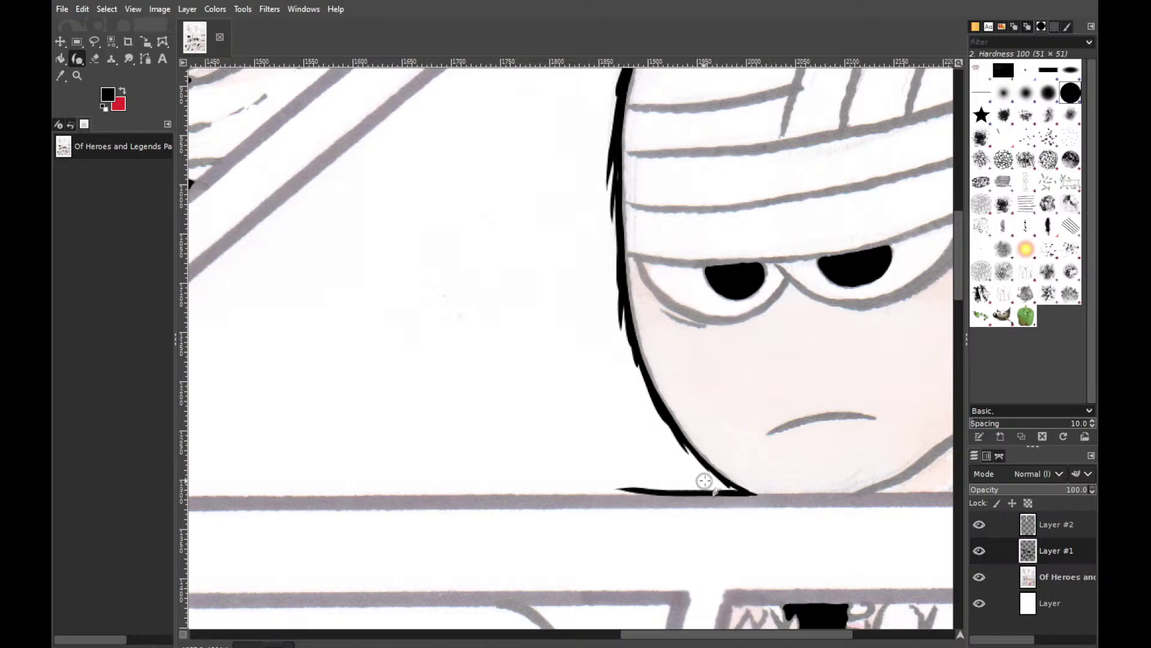
{"action": "left_click_drag", "start_coordinate": [719, 488], "coordinate": [552, 484]}
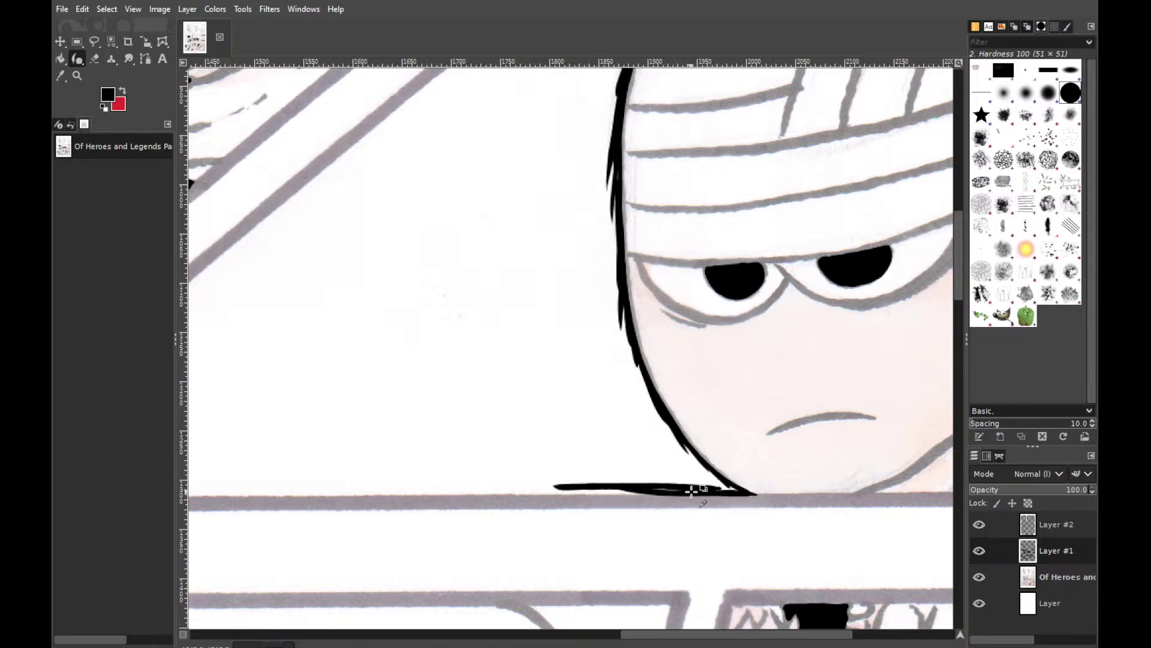
{"action": "key", "text": "ctrl+z"}
{"action": "left_click_drag", "start_coordinate": [702, 491], "coordinate": [534, 486]}
{"action": "key", "text": "ctrl+z"}
{"action": "left_click_drag", "start_coordinate": [690, 491], "coordinate": [482, 479]}
{"action": "left_click_drag", "start_coordinate": [671, 492], "coordinate": [414, 488]}
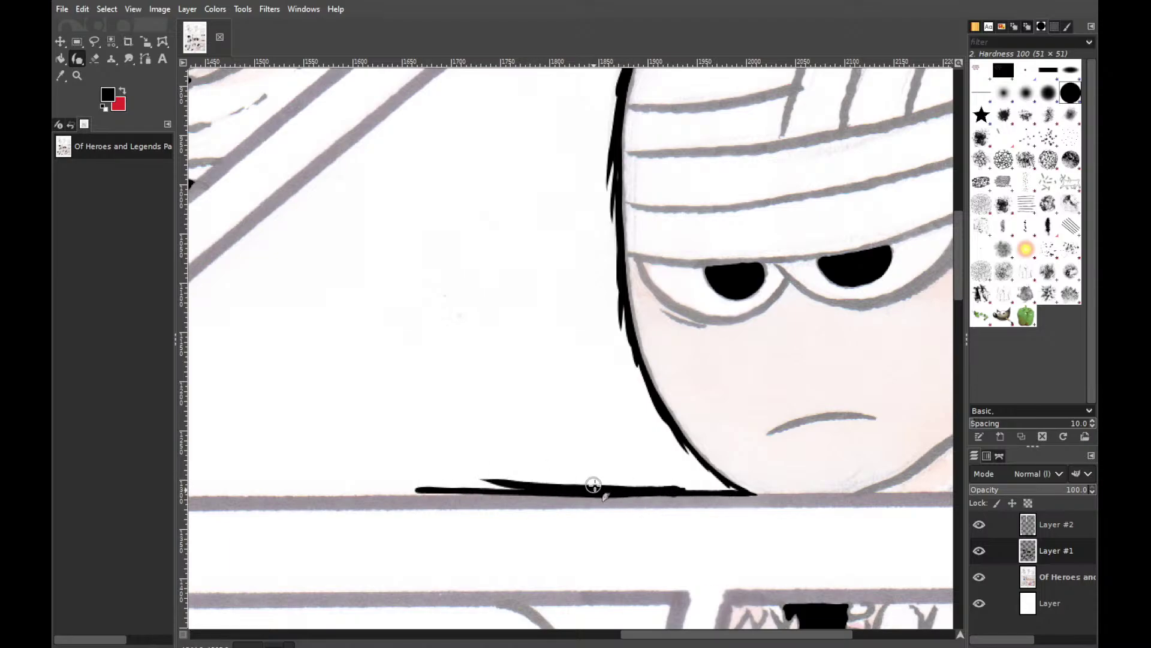
Extend and thicken the black line along the lower border, away from the frowning character and toward the panel's sharp corner
{"action": "left_click_drag", "start_coordinate": [591, 483], "coordinate": [348, 491]}
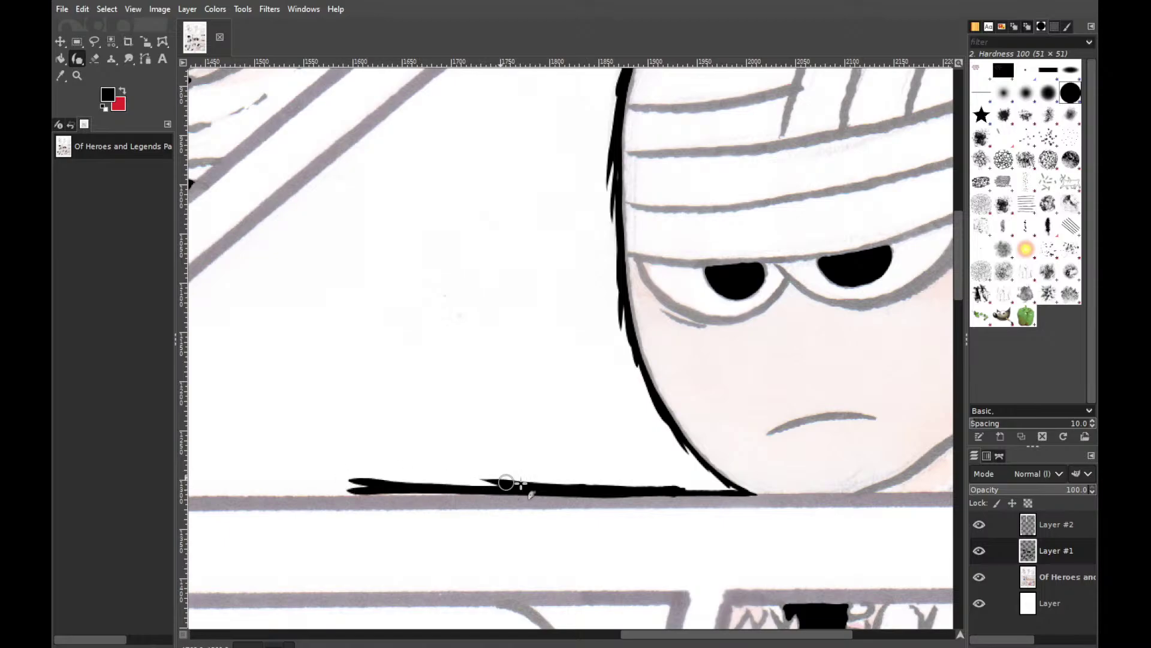
{"action": "left_click_drag", "start_coordinate": [545, 488], "coordinate": [303, 480]}
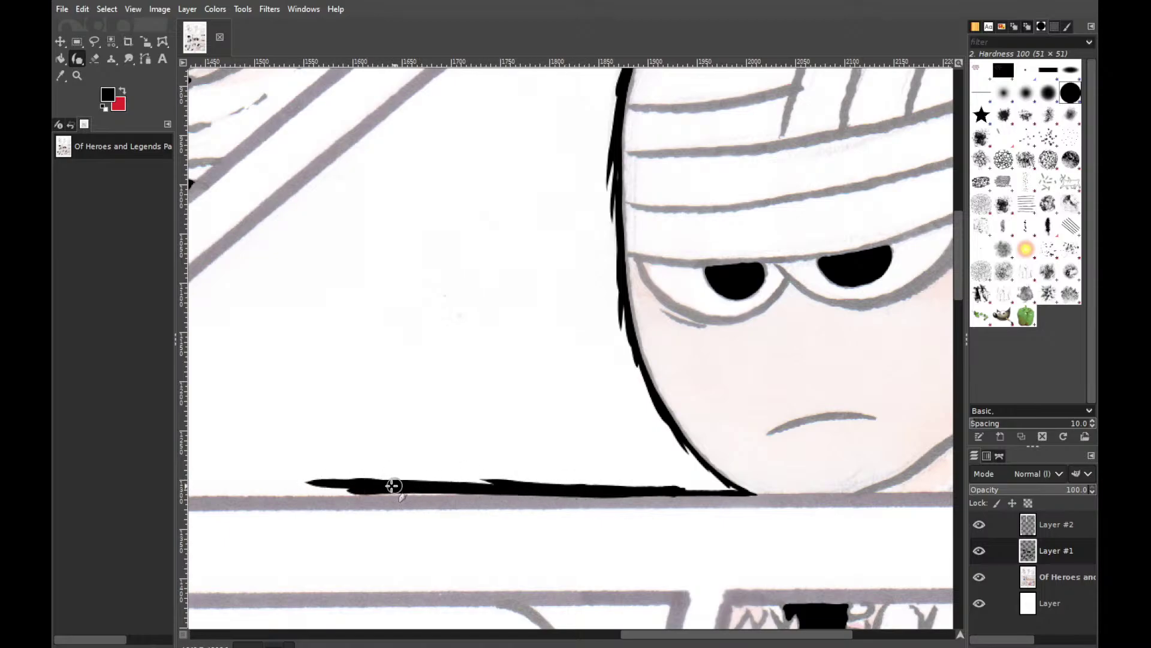
{"action": "left_click_drag", "start_coordinate": [542, 493], "coordinate": [303, 484]}
{"action": "left_click_drag", "start_coordinate": [591, 494], "coordinate": [391, 482]}
{"action": "left_click_drag", "start_coordinate": [531, 493], "coordinate": [303, 496]}
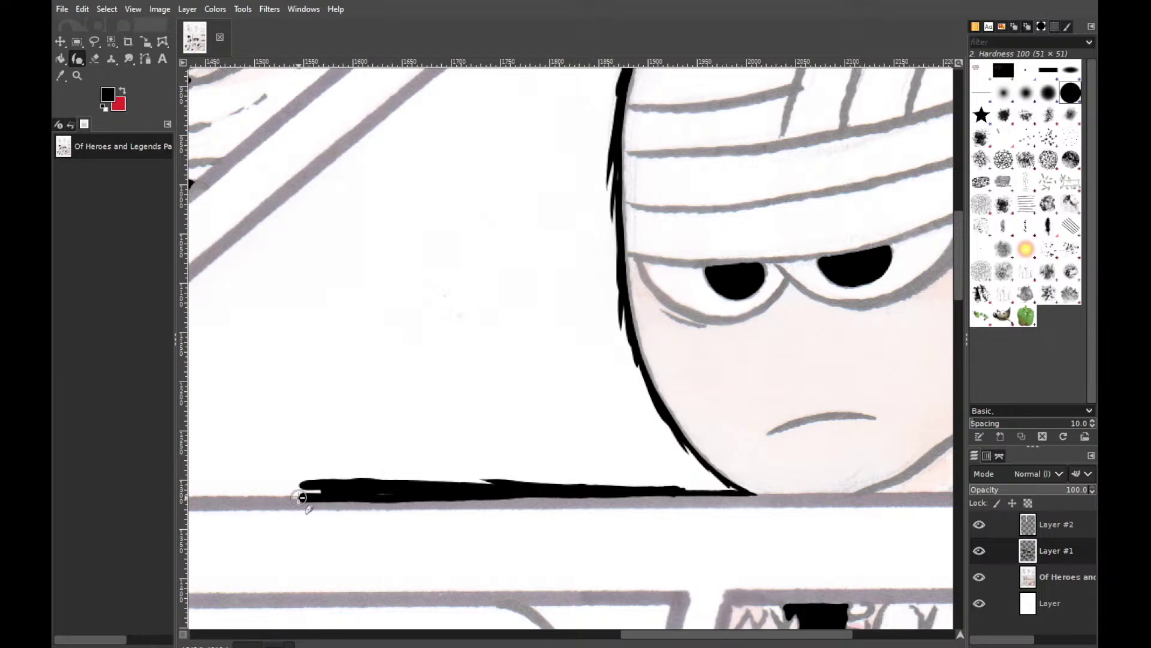
{"action": "key", "text": "ctrl+z"}
{"action": "left_click_drag", "start_coordinate": [552, 494], "coordinate": [351, 495]}
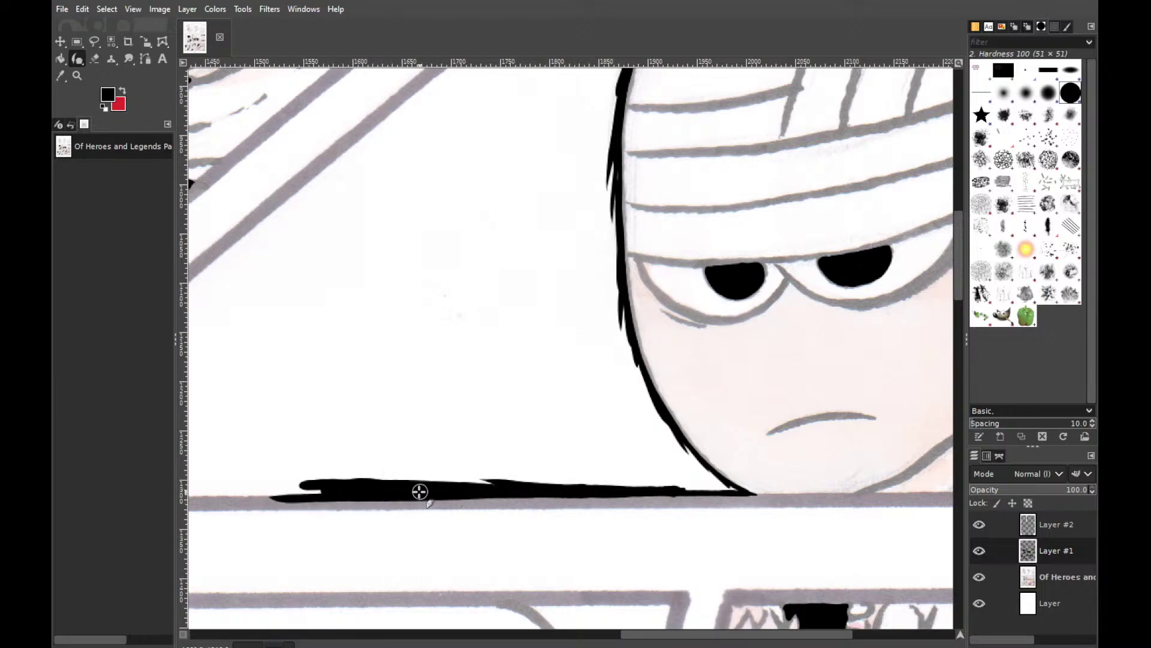
{"action": "left_click_drag", "start_coordinate": [420, 492], "coordinate": [219, 490]}
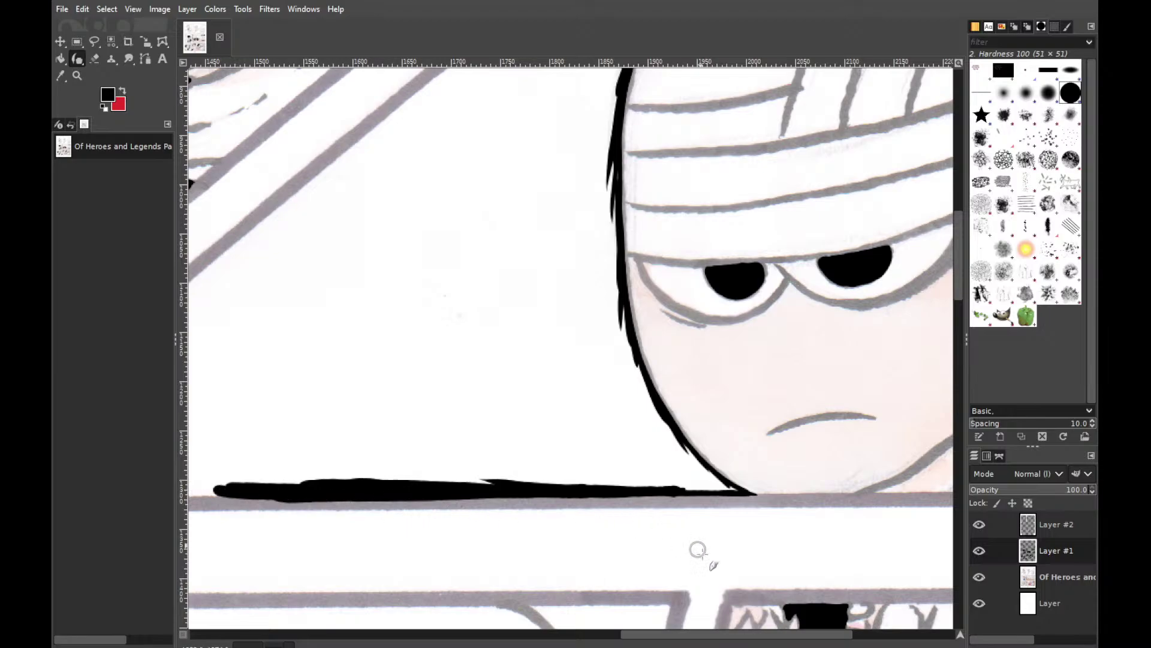
Ink the rest of the lower border line from the panel's sharp lower corner to the existing thick black line
{"action": "left_click_drag", "start_coordinate": [754, 639], "coordinate": [612, 634]}
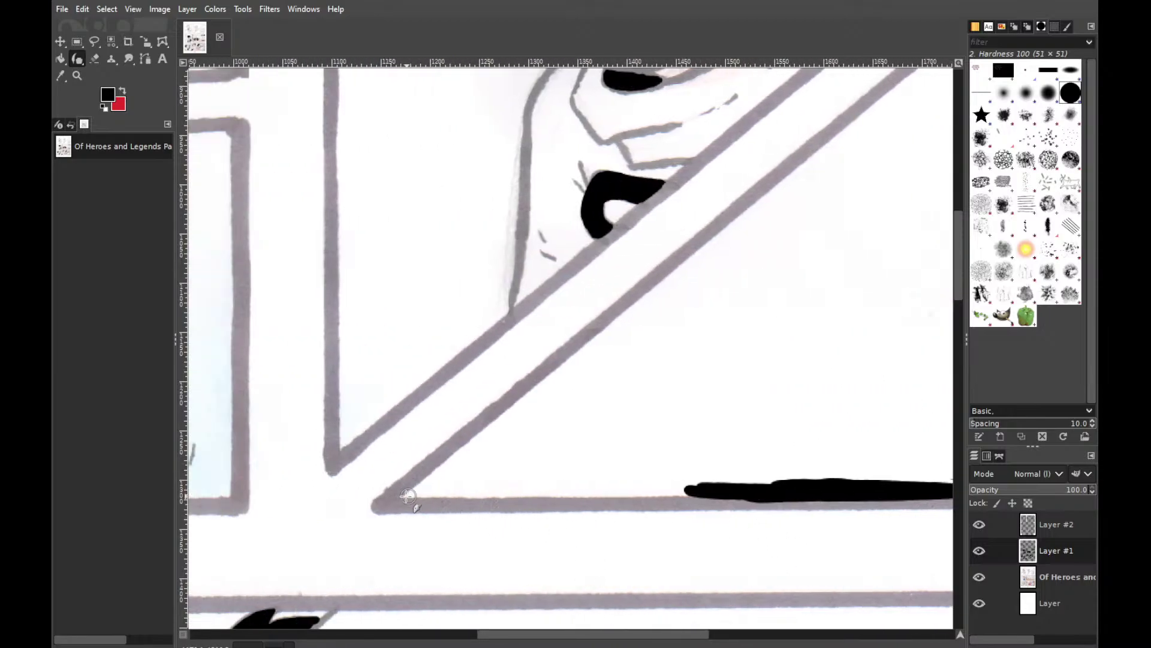
{"action": "left_click_drag", "start_coordinate": [402, 495], "coordinate": [665, 486]}
{"action": "key", "text": "ctrl+z"}
{"action": "left_click_drag", "start_coordinate": [412, 498], "coordinate": [779, 492]}
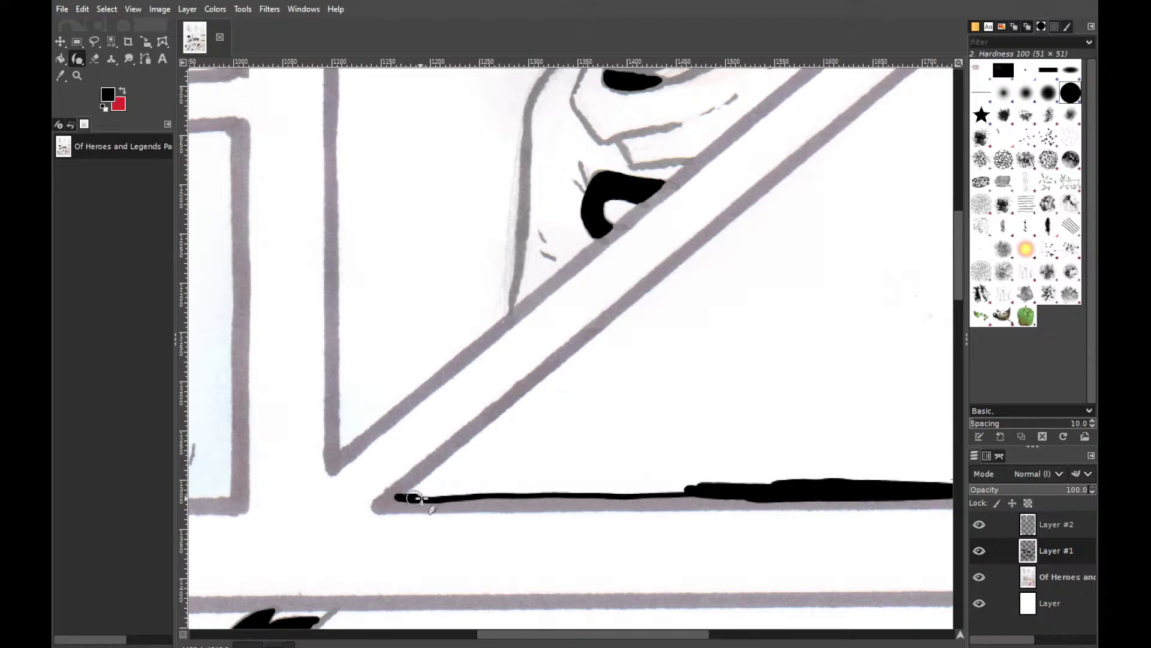
{"action": "mouse_move", "coordinate": [413, 498]}
{"action": "left_mouse_down"}
{"action": "mouse_move", "coordinate": [596, 501]}
{"action": "mouse_move", "coordinate": [797, 485]}
{"action": "mouse_move", "coordinate": [638, 496]}
{"action": "mouse_move", "coordinate": [800, 496]}
{"action": "left_mouse_up"}
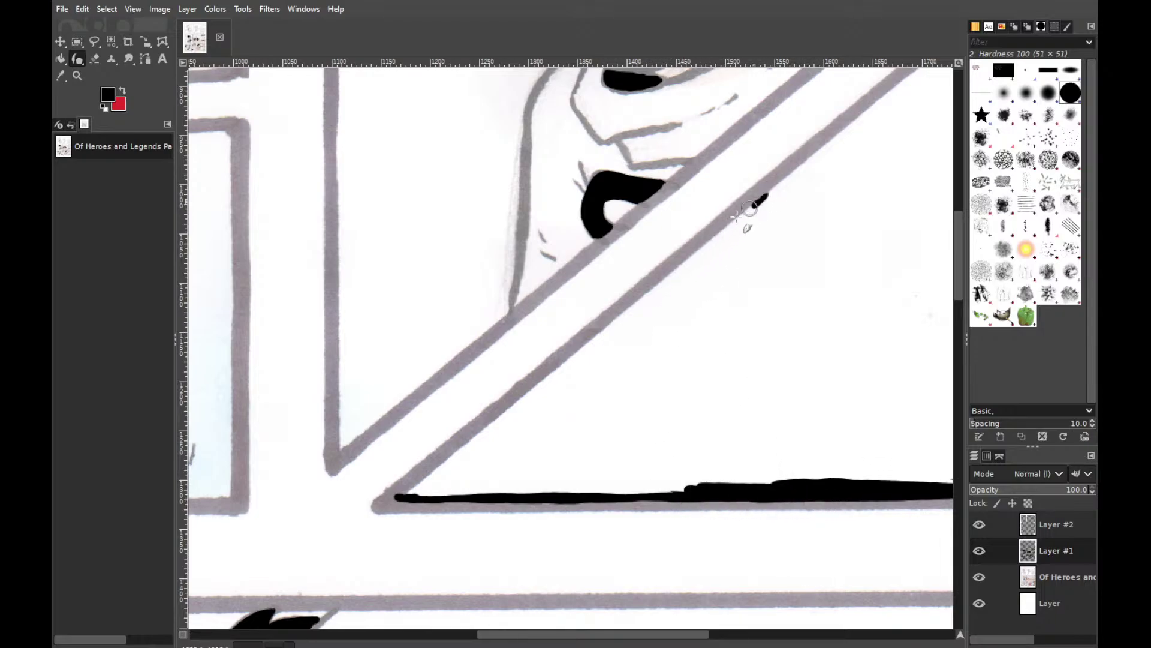
Ink a straight black stroke along the inside of the diagonal border above the sharp lower corner, redoing strokes that stray
{"action": "left_click_drag", "start_coordinate": [773, 192], "coordinate": [587, 345]}
{"action": "key", "text": "ctrl+z"}
{"action": "left_click_drag", "start_coordinate": [778, 188], "coordinate": [591, 343]}
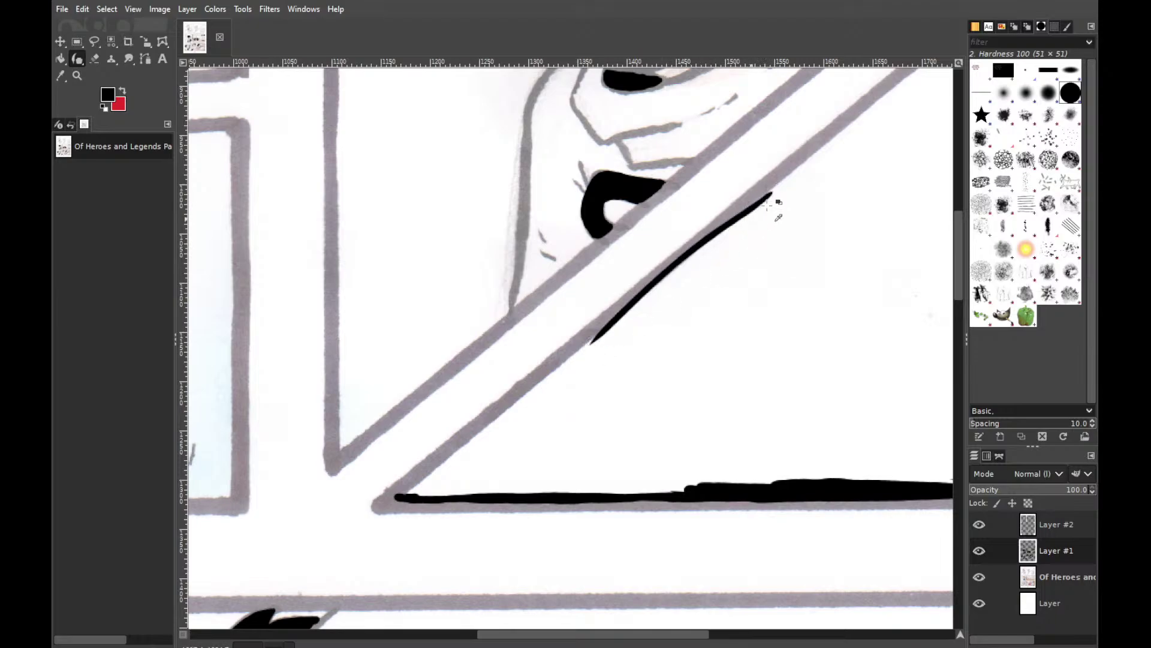
{"action": "key", "text": "ctrl+z"}
{"action": "left_click_drag", "start_coordinate": [786, 180], "coordinate": [591, 327]}
{"action": "key", "text": "ctrl+z"}
{"action": "left_click_drag", "start_coordinate": [783, 181], "coordinate": [593, 337]}
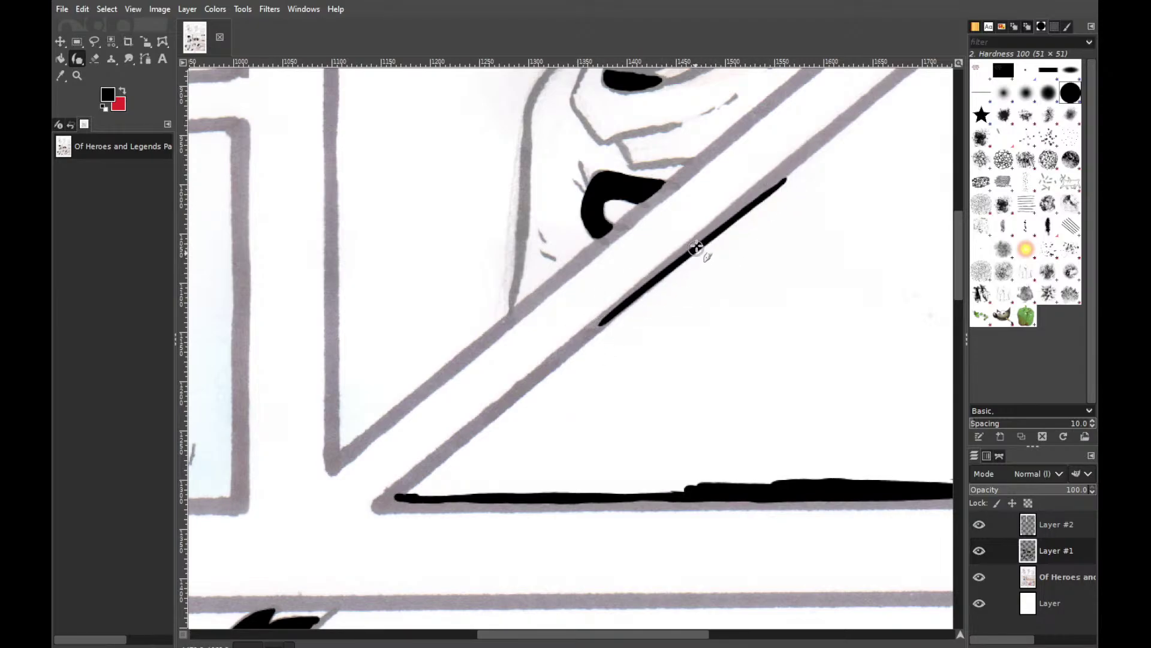
Extend the black line down the diagonal border and fill it into the panel's sharp lower corner
{"action": "left_click_drag", "start_coordinate": [673, 264], "coordinate": [525, 382]}
{"action": "left_click_drag", "start_coordinate": [607, 324], "coordinate": [532, 397]}
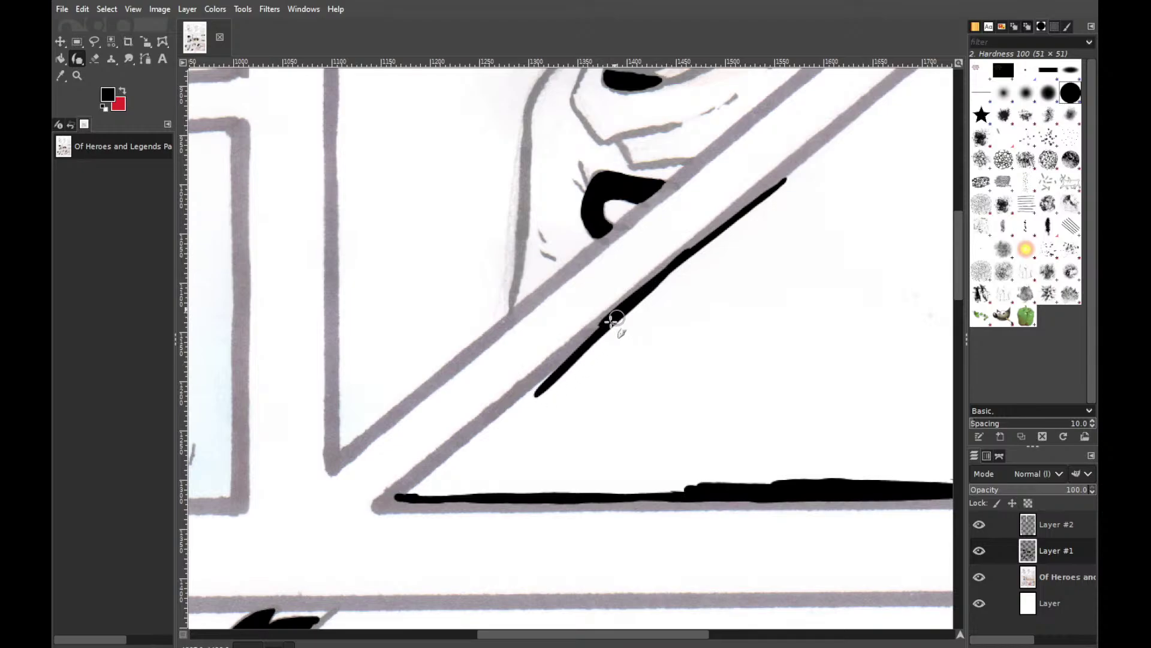
{"action": "key", "text": "ctrl+z"}
{"action": "left_click_drag", "start_coordinate": [650, 291], "coordinate": [506, 409]}
{"action": "left_click_drag", "start_coordinate": [556, 364], "coordinate": [465, 446]}
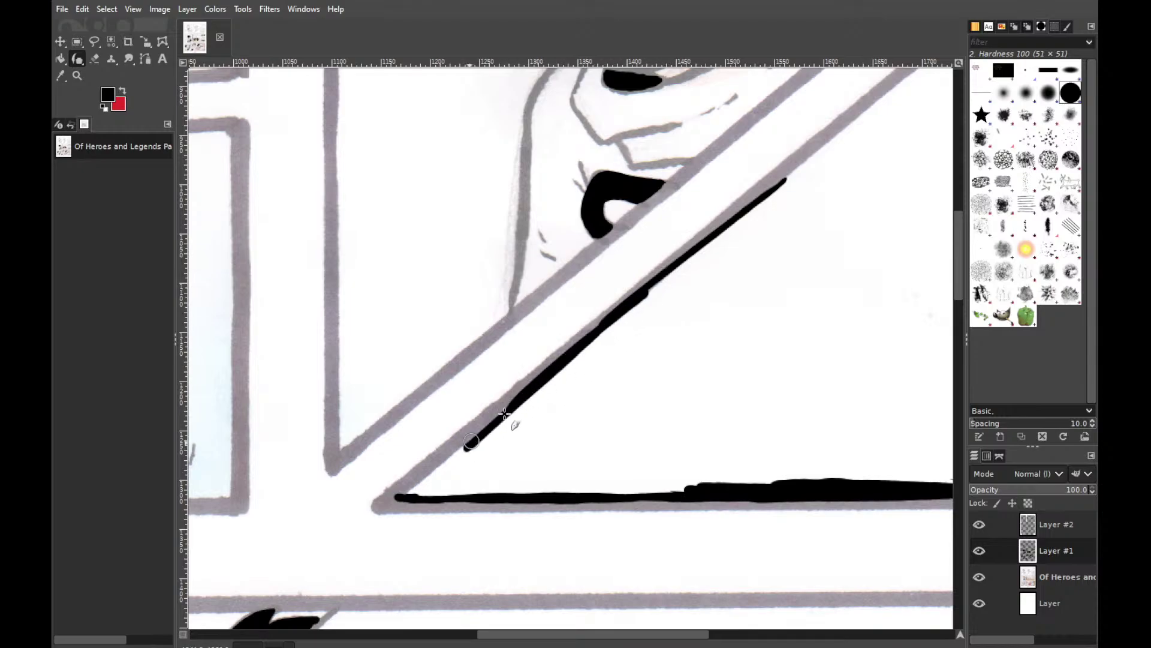
{"action": "left_click_drag", "start_coordinate": [560, 362], "coordinate": [443, 459]}
{"action": "left_click_drag", "start_coordinate": [526, 391], "coordinate": [423, 483]}
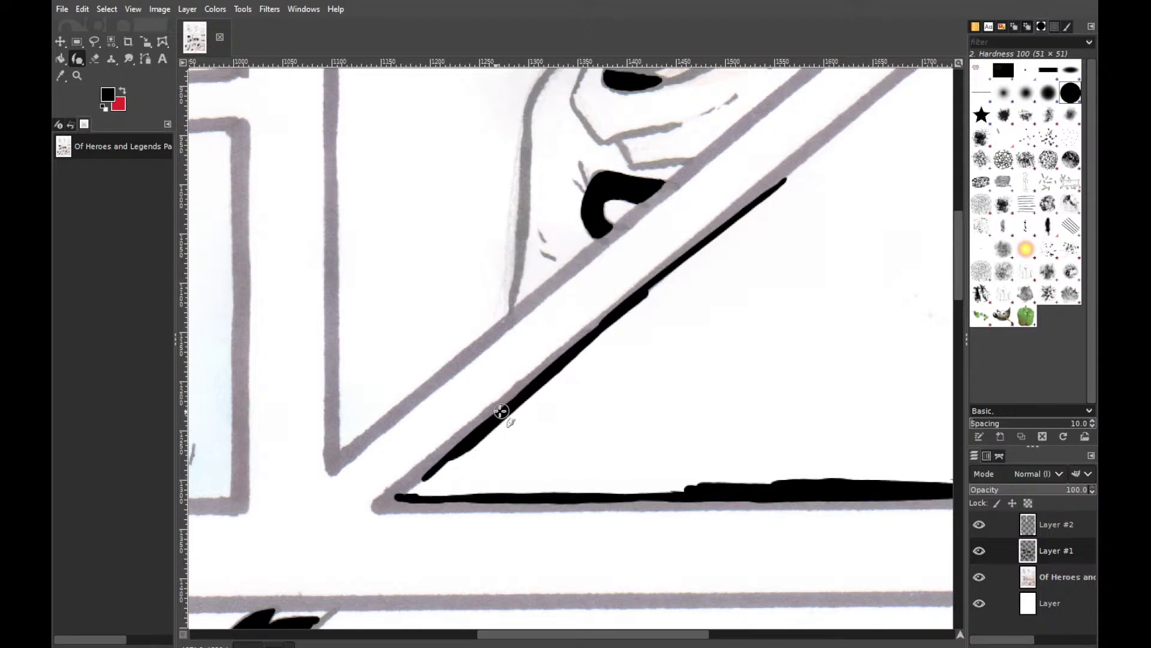
{"action": "left_click_drag", "start_coordinate": [503, 411], "coordinate": [414, 495]}
{"action": "mouse_move", "coordinate": [458, 450]}
{"action": "left_mouse_down"}
{"action": "mouse_move", "coordinate": [394, 495]}
{"action": "mouse_move", "coordinate": [425, 475]}
{"action": "mouse_move", "coordinate": [403, 490]}
{"action": "left_mouse_up"}
{"action": "left_click_drag", "start_coordinate": [462, 449], "coordinate": [411, 482]}
{"action": "mouse_move", "coordinate": [462, 450]}
{"action": "left_mouse_down"}
{"action": "mouse_move", "coordinate": [402, 500]}
{"action": "mouse_move", "coordinate": [431, 496]}
{"action": "mouse_move", "coordinate": [411, 498]}
{"action": "left_mouse_up"}
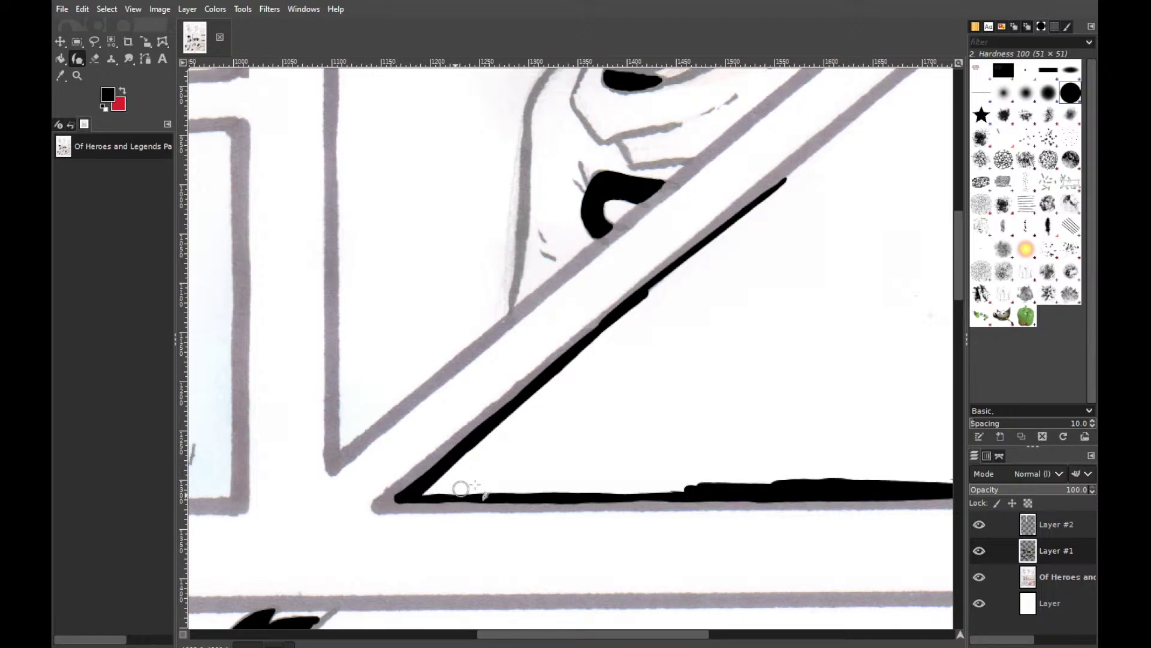
Ink the middle stretch of the diagonal border opposite the frowning character's bandaged head, redoing misplaced strokes
{"action": "left_click_drag", "start_coordinate": [956, 635], "coordinate": [960, 629]}
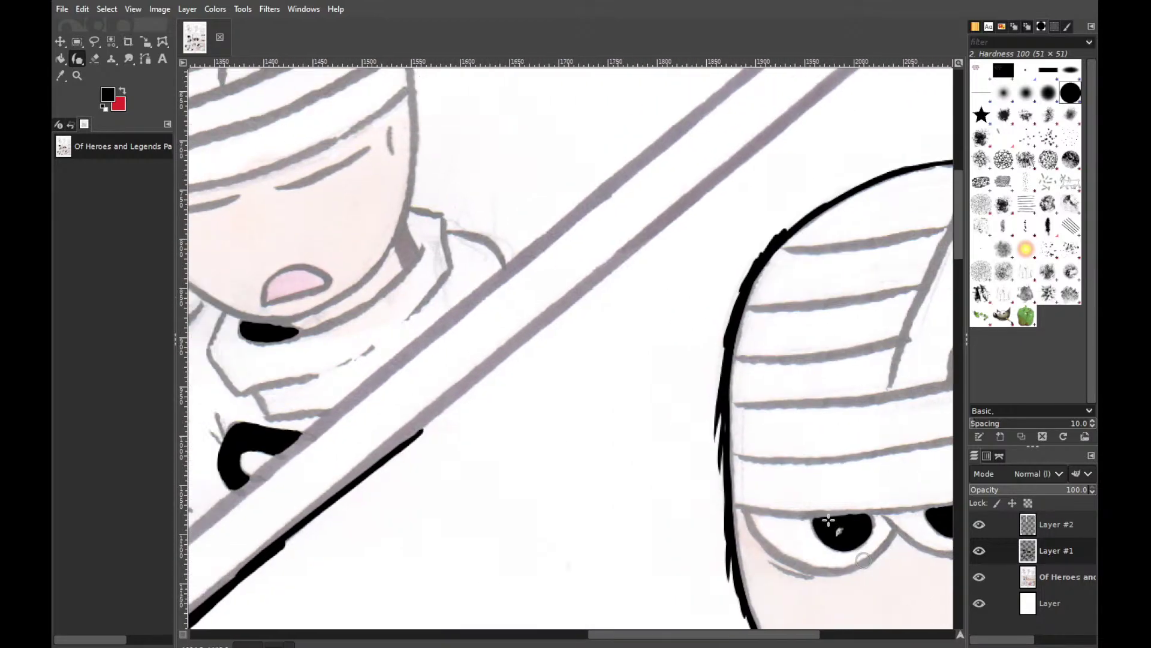
{"action": "left_click_drag", "start_coordinate": [811, 111], "coordinate": [622, 270]}
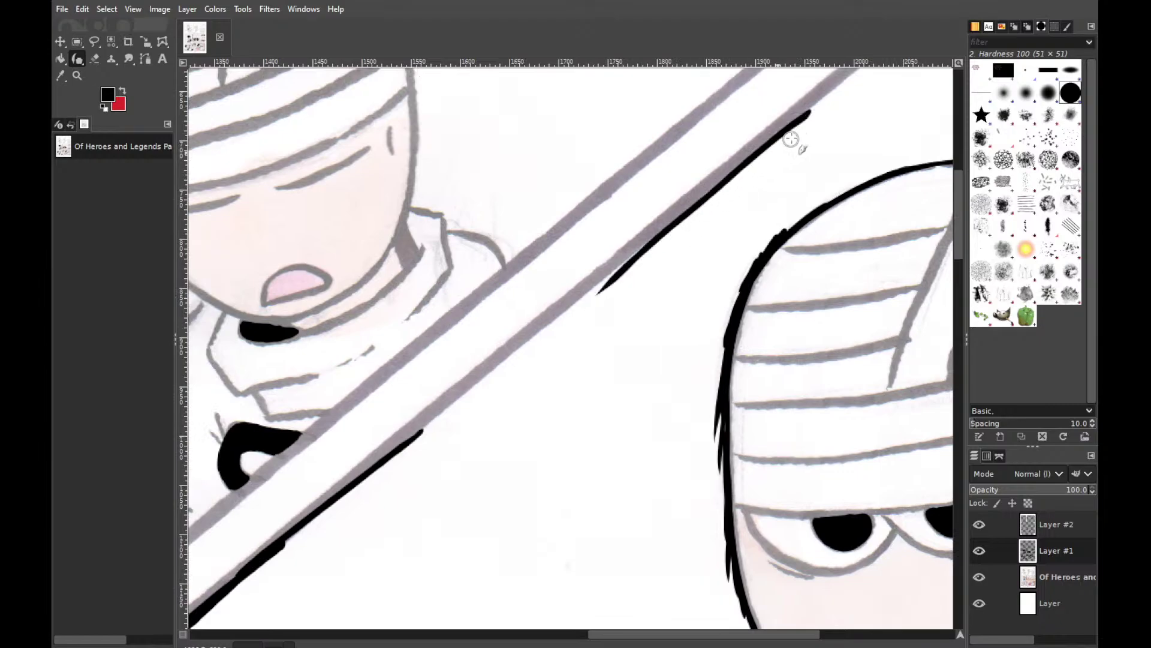
{"action": "left_click_drag", "start_coordinate": [809, 113], "coordinate": [529, 331]}
{"action": "key", "text": "ctrl+z"}
{"action": "left_click_drag", "start_coordinate": [785, 128], "coordinate": [564, 297]}
{"action": "key", "text": "ctrl+z"}
{"action": "left_click_drag", "start_coordinate": [732, 180], "coordinate": [625, 251]}
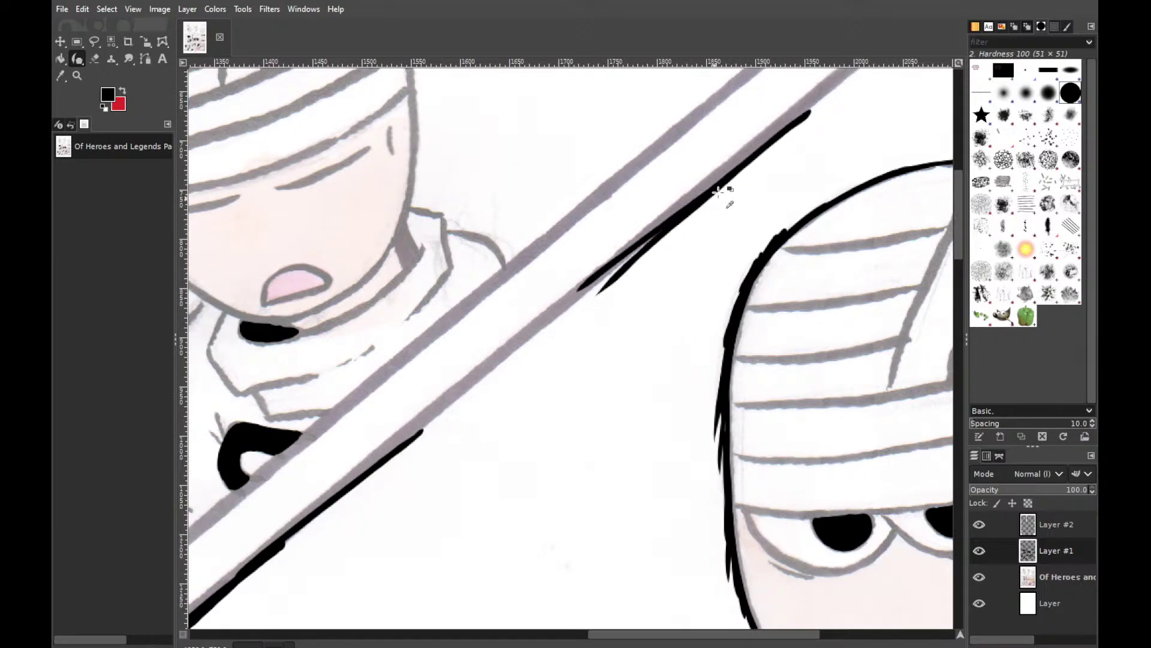
{"action": "key", "text": "ctrl+z"}
{"action": "left_click_drag", "start_coordinate": [727, 188], "coordinate": [570, 306]}
{"action": "left_click_drag", "start_coordinate": [650, 239], "coordinate": [507, 355]}
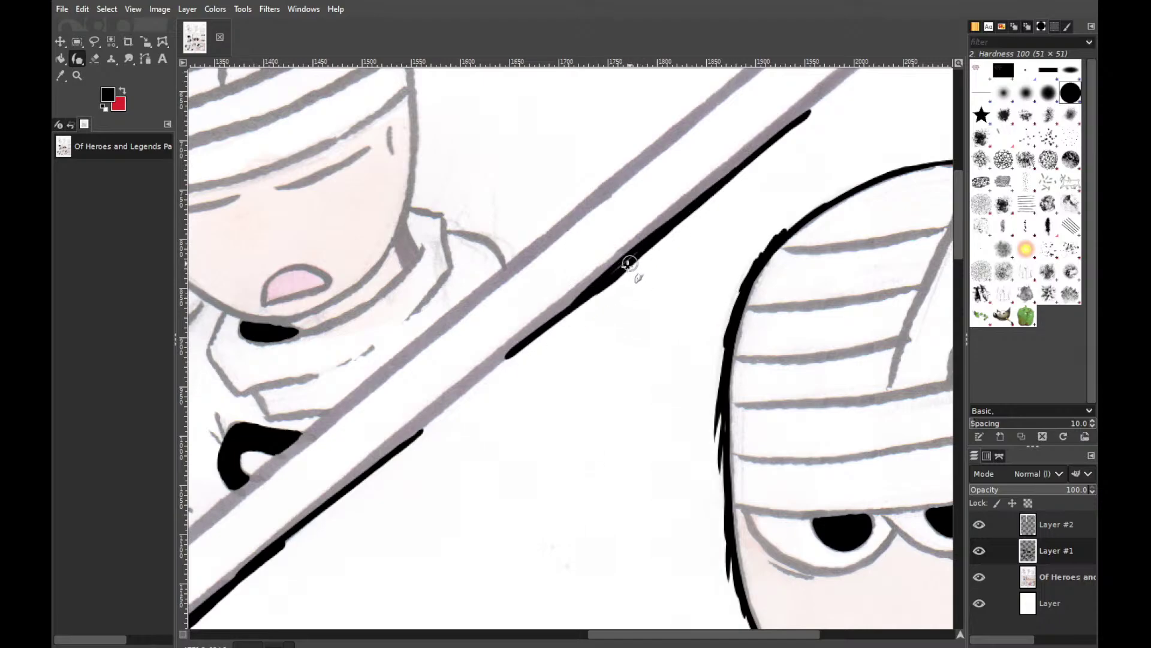
Thicken the middle stretch of the diagonal line and extend it down to join the lower black segment
{"action": "left_click", "coordinate": [624, 262], "text": "shift"}
{"action": "left_click_drag", "start_coordinate": [624, 265], "coordinate": [509, 347]}
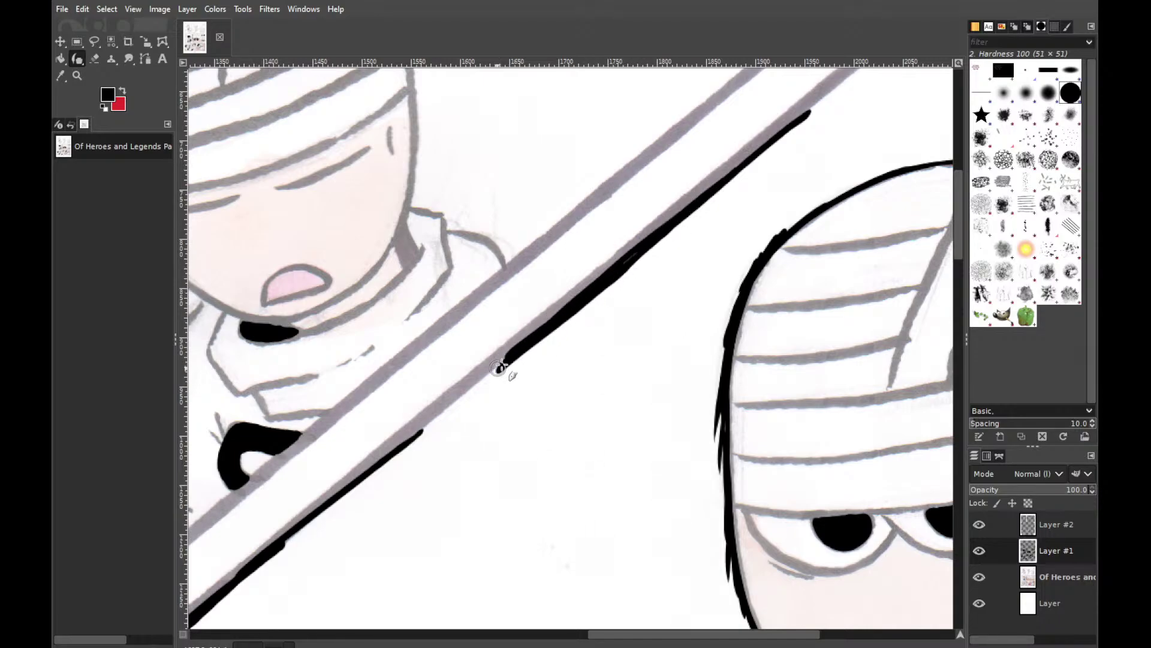
{"action": "left_click_drag", "start_coordinate": [568, 314], "coordinate": [470, 391]}
{"action": "left_click_drag", "start_coordinate": [564, 314], "coordinate": [396, 453]}
{"action": "left_click_drag", "start_coordinate": [545, 334], "coordinate": [447, 409]}
{"action": "mouse_move", "coordinate": [510, 351]}
{"action": "left_mouse_down"}
{"action": "mouse_move", "coordinate": [420, 427]}
{"action": "mouse_move", "coordinate": [437, 419]}
{"action": "left_mouse_up"}
{"action": "left_click_drag", "start_coordinate": [518, 351], "coordinate": [414, 433]}
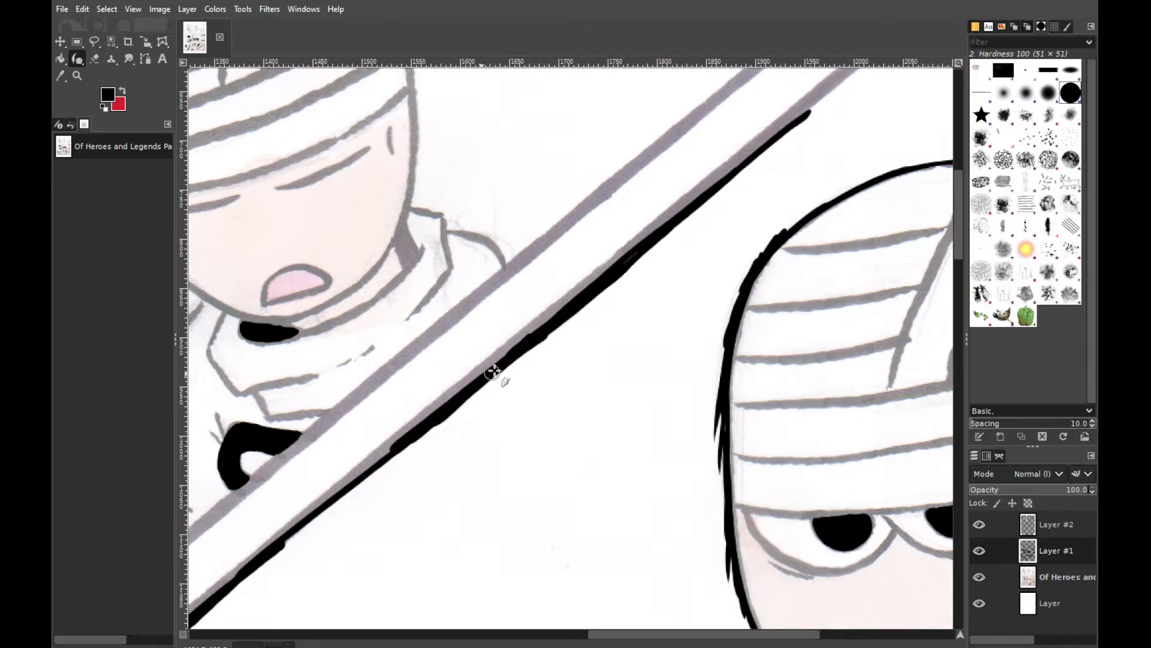
{"action": "left_click_drag", "start_coordinate": [493, 373], "coordinate": [354, 492]}
{"action": "mouse_move", "coordinate": [437, 437]}
{"action": "left_mouse_down"}
{"action": "mouse_move", "coordinate": [363, 480]}
{"action": "mouse_move", "coordinate": [430, 427]}
{"action": "mouse_move", "coordinate": [343, 486]}
{"action": "mouse_move", "coordinate": [403, 439]}
{"action": "mouse_move", "coordinate": [321, 520]}
{"action": "mouse_move", "coordinate": [412, 446]}
{"action": "left_mouse_up"}
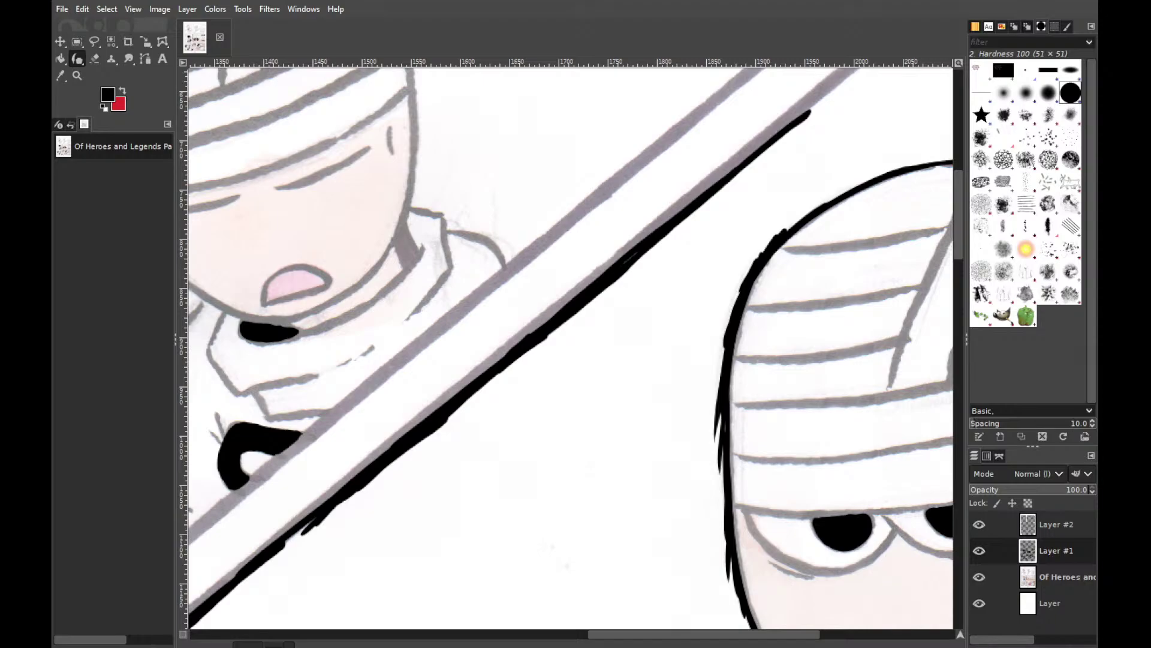
Ink the inside of the diagonal border downward from the panel's upper corner, redoing strokes that stray
{"action": "key", "text": "r"}
{"action": "key", "text": "p"}
{"action": "left_click_drag", "start_coordinate": [791, 636], "coordinate": [859, 633]}
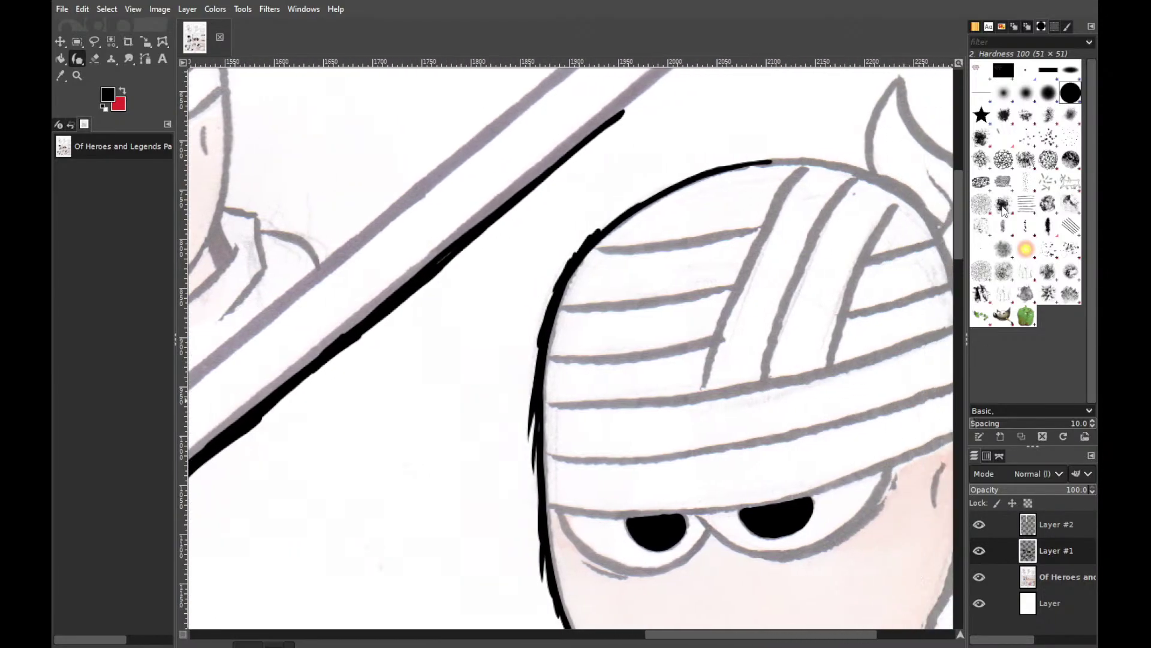
{"action": "left_click_drag", "start_coordinate": [959, 210], "coordinate": [959, 162]}
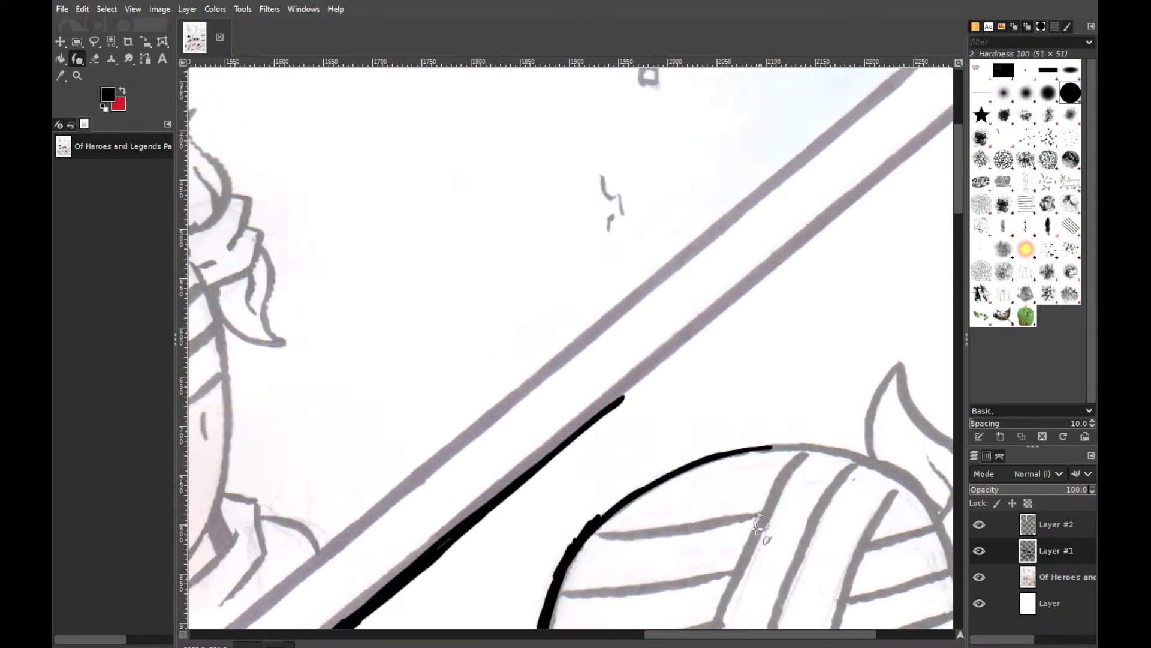
{"action": "left_click_drag", "start_coordinate": [754, 636], "coordinate": [797, 612]}
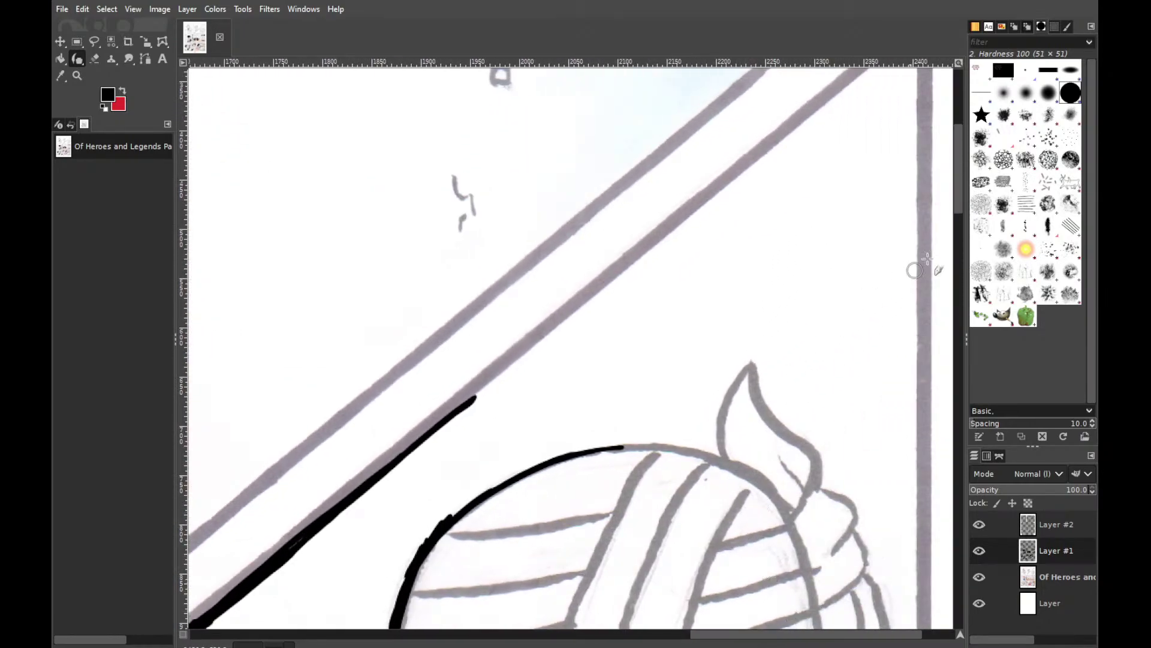
{"action": "left_click_drag", "start_coordinate": [959, 190], "coordinate": [962, 179]}
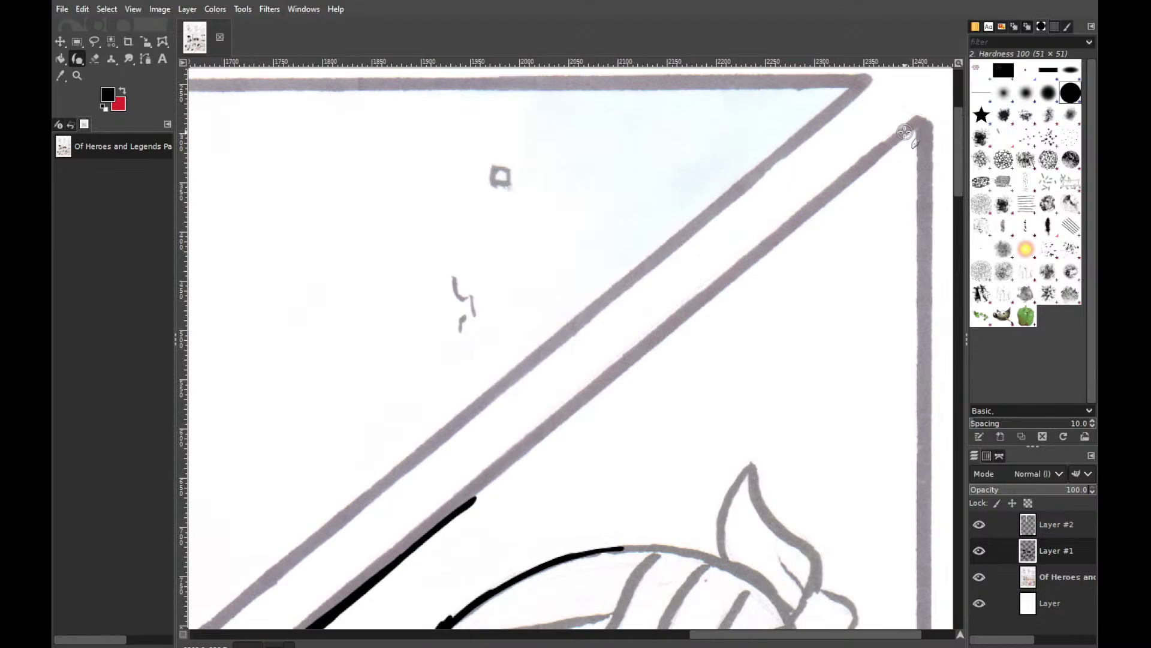
{"action": "left_click_drag", "start_coordinate": [915, 125], "coordinate": [849, 184]}
{"action": "left_click_drag", "start_coordinate": [915, 129], "coordinate": [817, 216]}
{"action": "key", "text": "ctrl+z"}
{"action": "left_click_drag", "start_coordinate": [881, 159], "coordinate": [780, 252]}
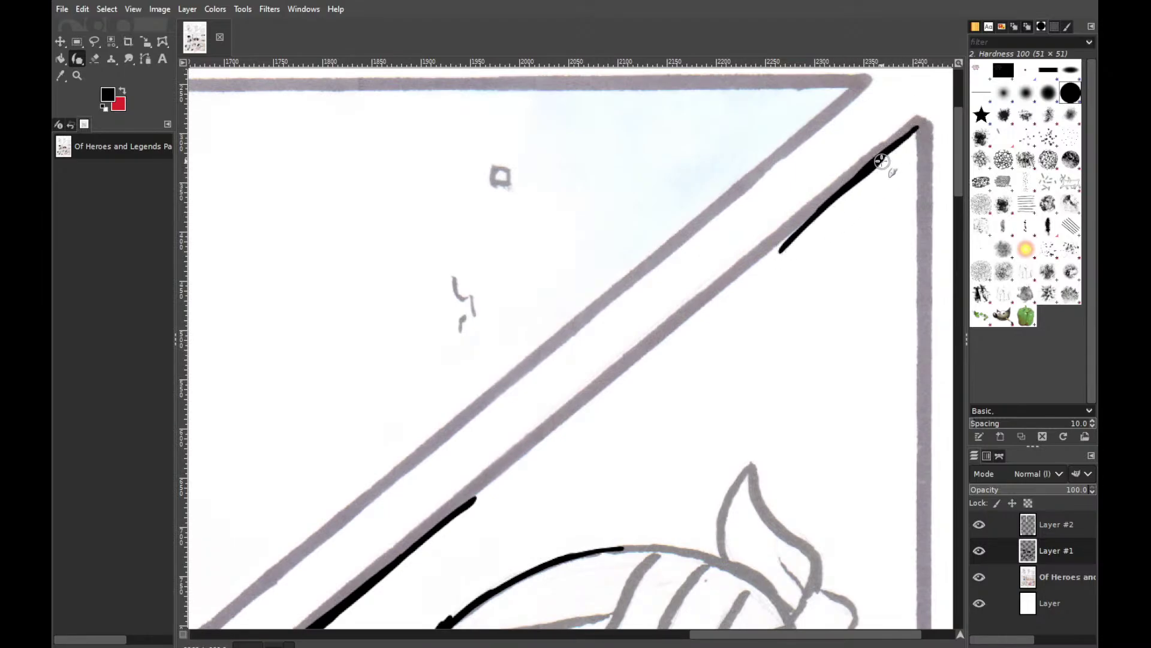
{"action": "key", "text": "ctrl+z"}
{"action": "mouse_move", "coordinate": [879, 154]}
{"action": "left_mouse_down"}
{"action": "mouse_move", "coordinate": [692, 323]}
{"action": "mouse_move", "coordinate": [761, 273]}
{"action": "mouse_move", "coordinate": [723, 291]}
{"action": "mouse_move", "coordinate": [779, 244]}
{"action": "mouse_move", "coordinate": [665, 341]}
{"action": "left_mouse_up"}
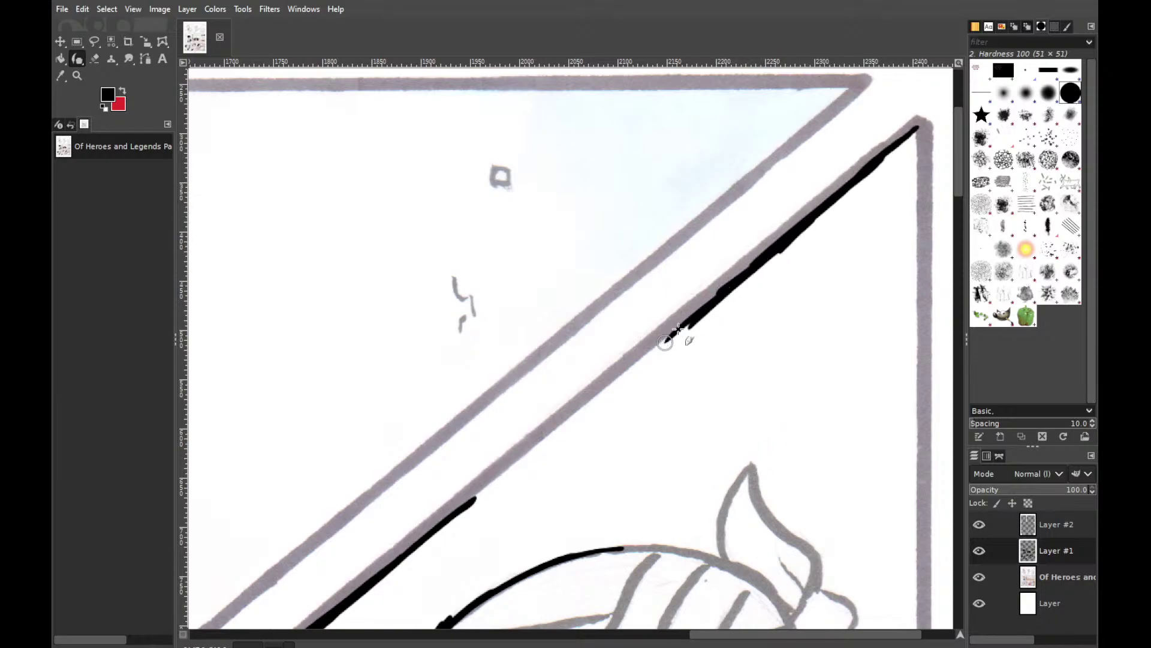
Continue the upper black line further down the diagonal border above the frowning character's head, retrying misplaced strokes
{"action": "key", "text": "ctrl+z"}
{"action": "left_click_drag", "start_coordinate": [761, 259], "coordinate": [636, 370]}
{"action": "left_click_drag", "start_coordinate": [677, 328], "coordinate": [606, 403]}
{"action": "left_click_drag", "start_coordinate": [689, 327], "coordinate": [564, 429]}
{"action": "key", "text": "ctrl+z"}
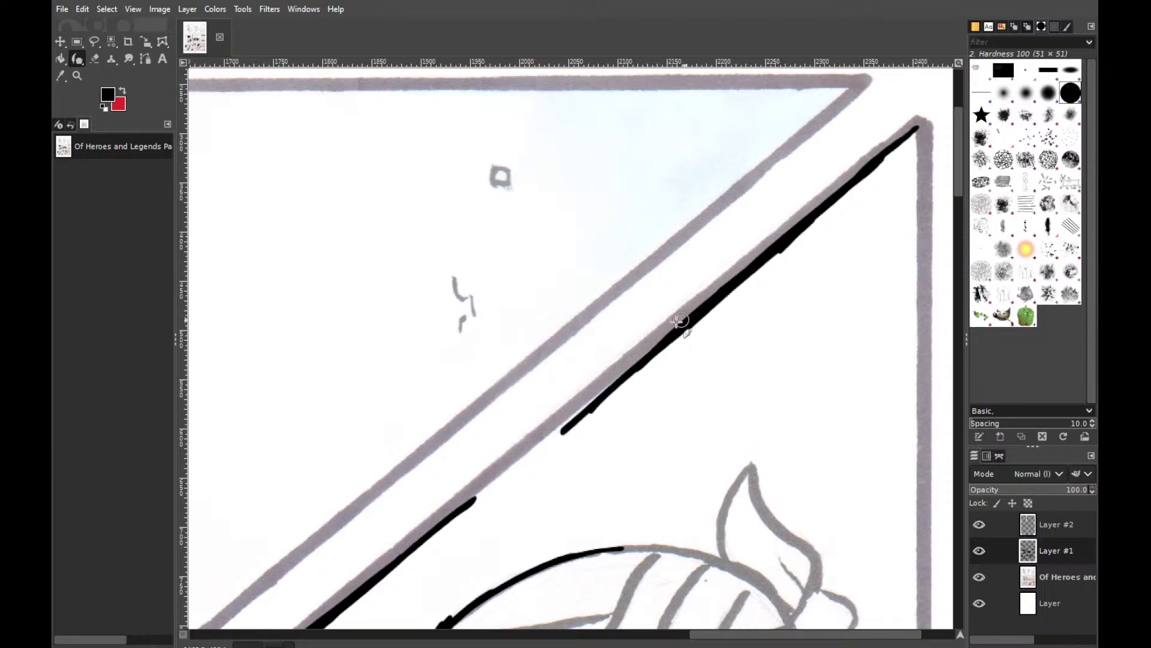
{"action": "left_click_drag", "start_coordinate": [679, 327], "coordinate": [562, 430]}
{"action": "key", "text": "ctrl+z"}
{"action": "left_click_drag", "start_coordinate": [689, 317], "coordinate": [563, 430]}
{"action": "key", "text": "ctrl+z"}
Thicken the upper diagonal line and connect it to the black line already inked along the middle of the border
{"action": "left_click_drag", "start_coordinate": [689, 325], "coordinate": [611, 387]}
{"action": "left_click_drag", "start_coordinate": [669, 338], "coordinate": [559, 430]}
{"action": "left_click_drag", "start_coordinate": [602, 387], "coordinate": [515, 472]}
{"action": "key", "text": "ctrl+z"}
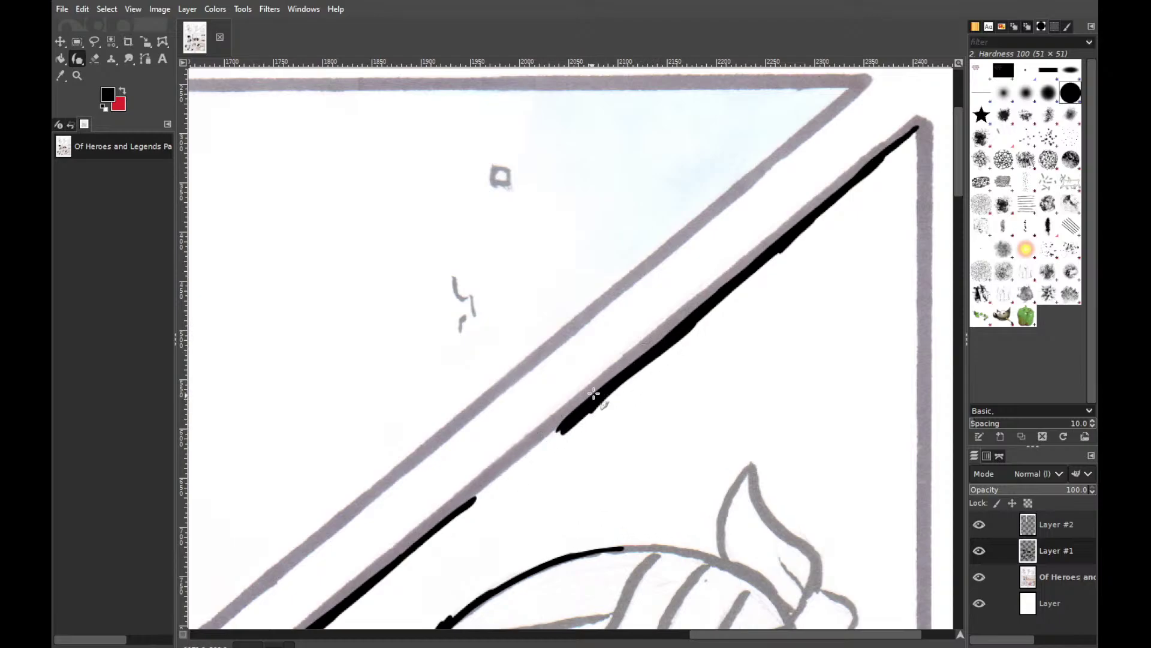
{"action": "left_click_drag", "start_coordinate": [594, 393], "coordinate": [540, 457]}
{"action": "left_click_drag", "start_coordinate": [614, 386], "coordinate": [504, 477]}
{"action": "left_click_drag", "start_coordinate": [567, 423], "coordinate": [473, 503]}
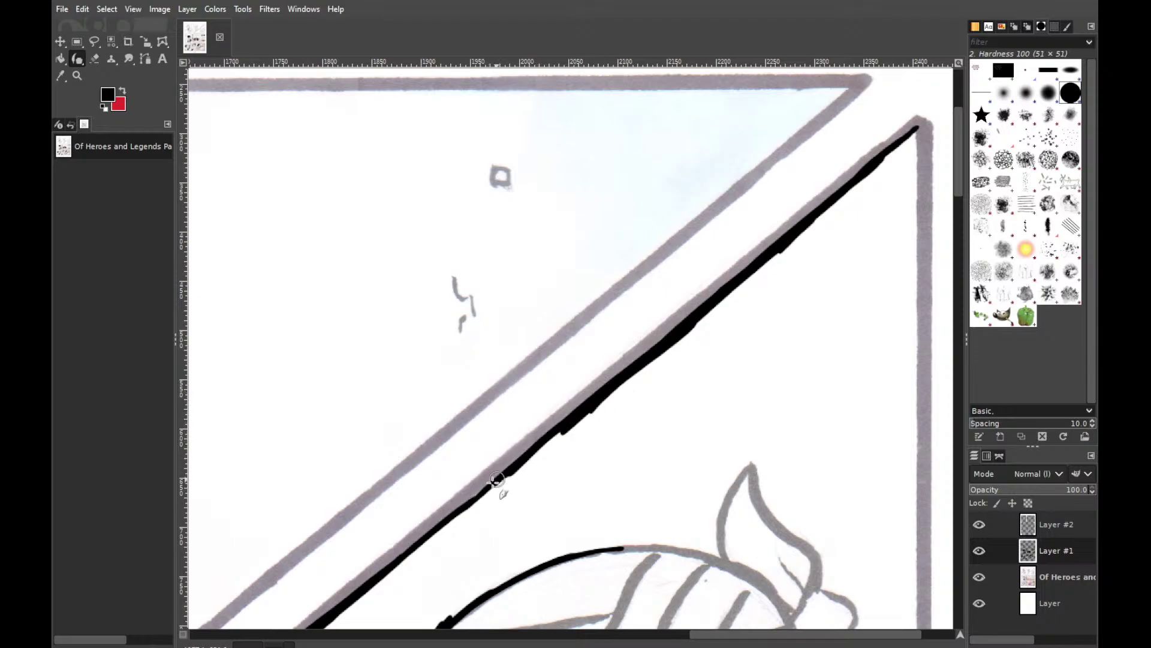
{"action": "left_click_drag", "start_coordinate": [542, 458], "coordinate": [460, 522]}
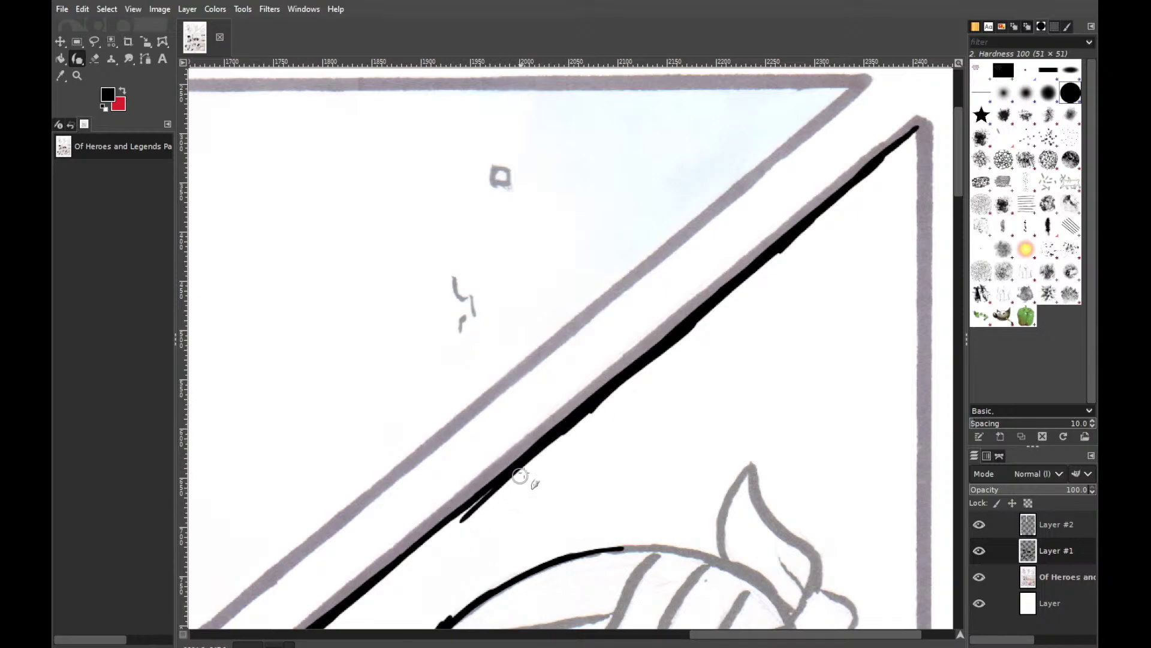
{"action": "key", "text": "ctrl+z"}
{"action": "key", "text": "ctrl+y"}
{"action": "key", "text": "ctrl+z"}
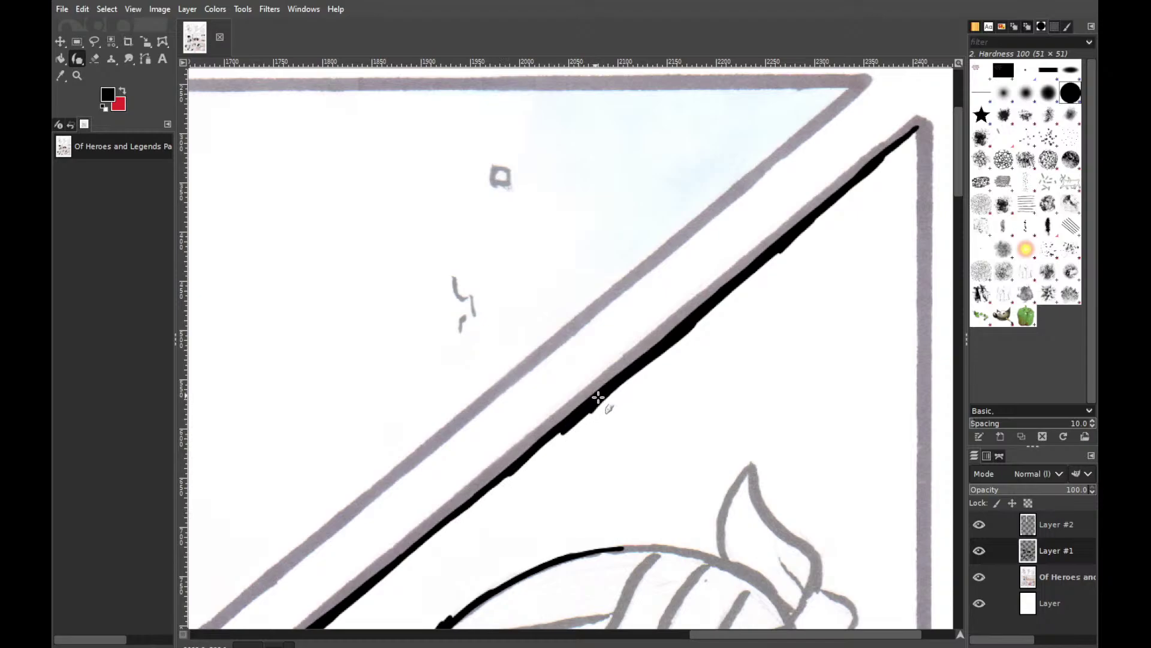
Ink the inside of the panel's vertical border downward from its upper corner, redoing strokes that stray
{"action": "key", "text": "ctrl+y"}
{"action": "left_click_drag", "start_coordinate": [915, 640], "coordinate": [947, 596]}
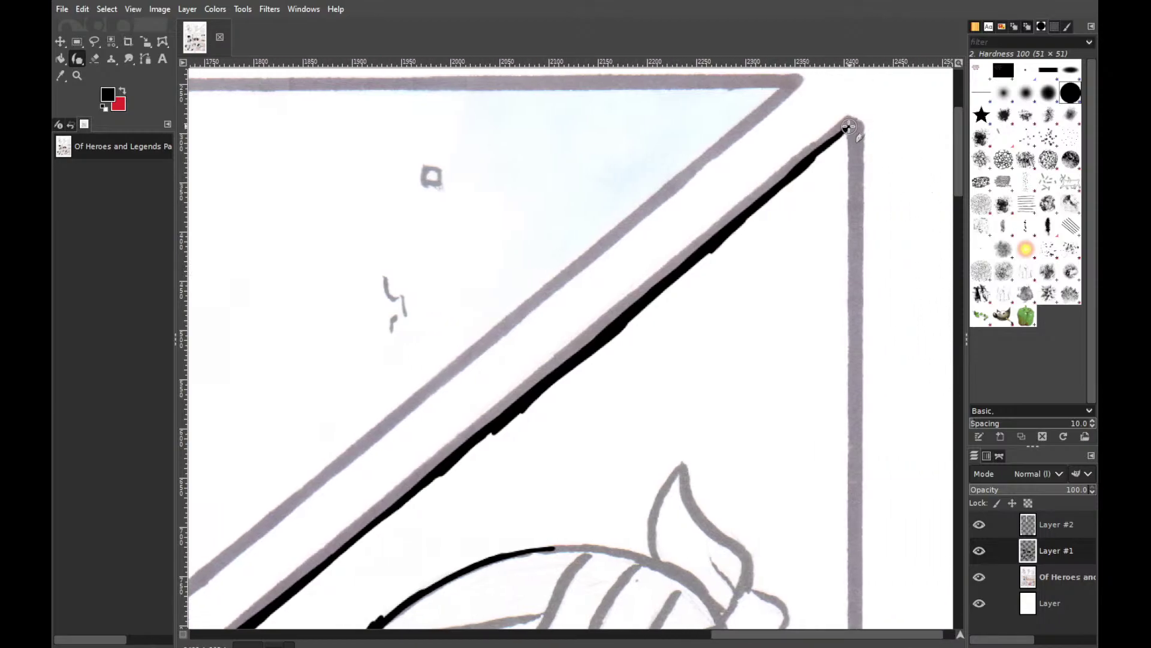
{"action": "left_click_drag", "start_coordinate": [851, 136], "coordinate": [855, 183]}
{"action": "key", "text": "ctrl+z"}
{"action": "left_click_drag", "start_coordinate": [852, 144], "coordinate": [856, 221]}
{"action": "key", "text": "ctrl+z"}
{"action": "left_click_drag", "start_coordinate": [853, 125], "coordinate": [856, 207]}
{"action": "key", "text": "ctrl+z"}
{"action": "left_click_drag", "start_coordinate": [852, 129], "coordinate": [854, 211]}
{"action": "key", "text": "ctrl+z"}
{"action": "left_click_drag", "start_coordinate": [850, 161], "coordinate": [851, 366]}
{"action": "key", "text": "ctrl+z"}
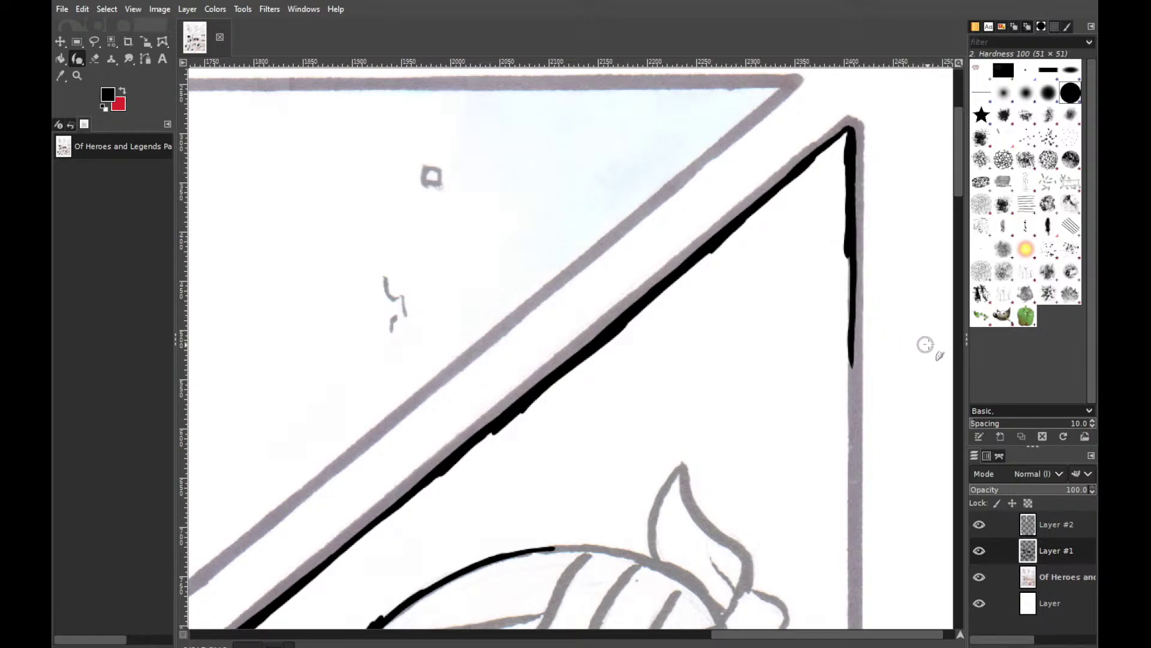
Thicken the black line on the vertical border and extend it down beside the bandage's upper tail
{"action": "scroll", "coordinate": [950, 207], "scroll_direction": "down", "scroll_amount": 5}
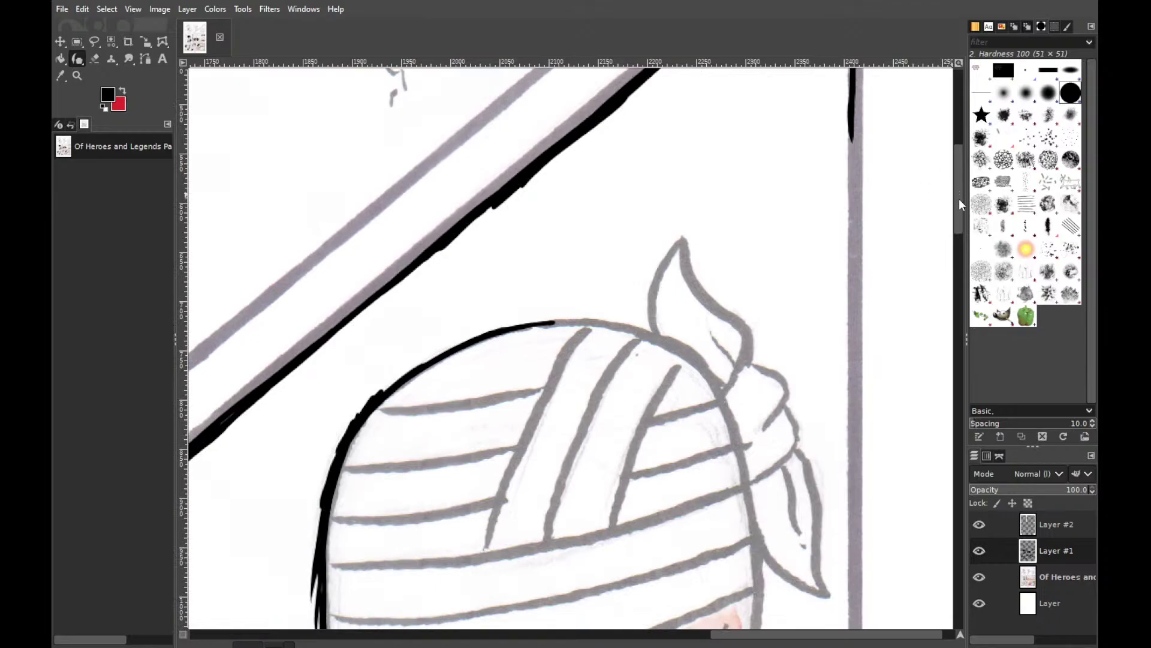
{"action": "scroll", "coordinate": [959, 204], "scroll_direction": "up", "scroll_amount": 2}
{"action": "mouse_move", "coordinate": [851, 107]}
{"action": "left_mouse_down"}
{"action": "mouse_move", "coordinate": [834, 256]}
{"action": "mouse_move", "coordinate": [840, 264]}
{"action": "mouse_move", "coordinate": [846, 240]}
{"action": "mouse_move", "coordinate": [841, 384]}
{"action": "left_mouse_up"}
{"action": "key", "text": "ctrl+z"}
{"action": "left_click_drag", "start_coordinate": [848, 223], "coordinate": [848, 352]}
{"action": "key", "text": "ctrl+z"}
{"action": "key", "text": "ctrl+z"}
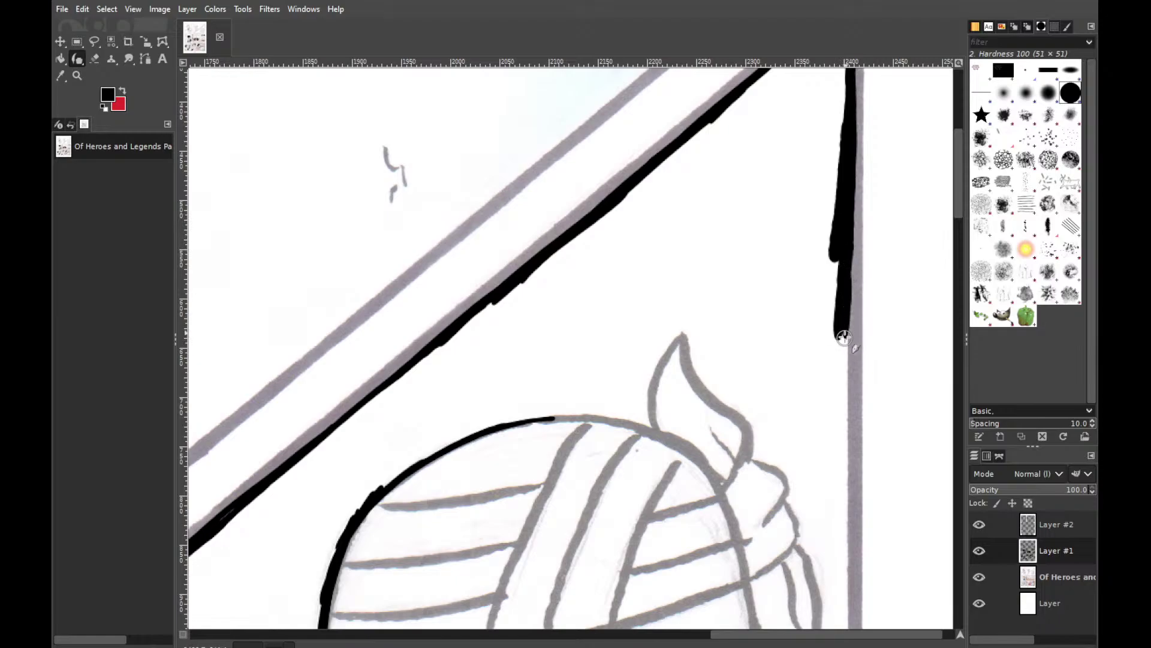
{"action": "left_click_drag", "start_coordinate": [846, 249], "coordinate": [840, 449]}
{"action": "key", "text": "ctrl+z"}
{"action": "left_click_drag", "start_coordinate": [851, 327], "coordinate": [838, 442]}
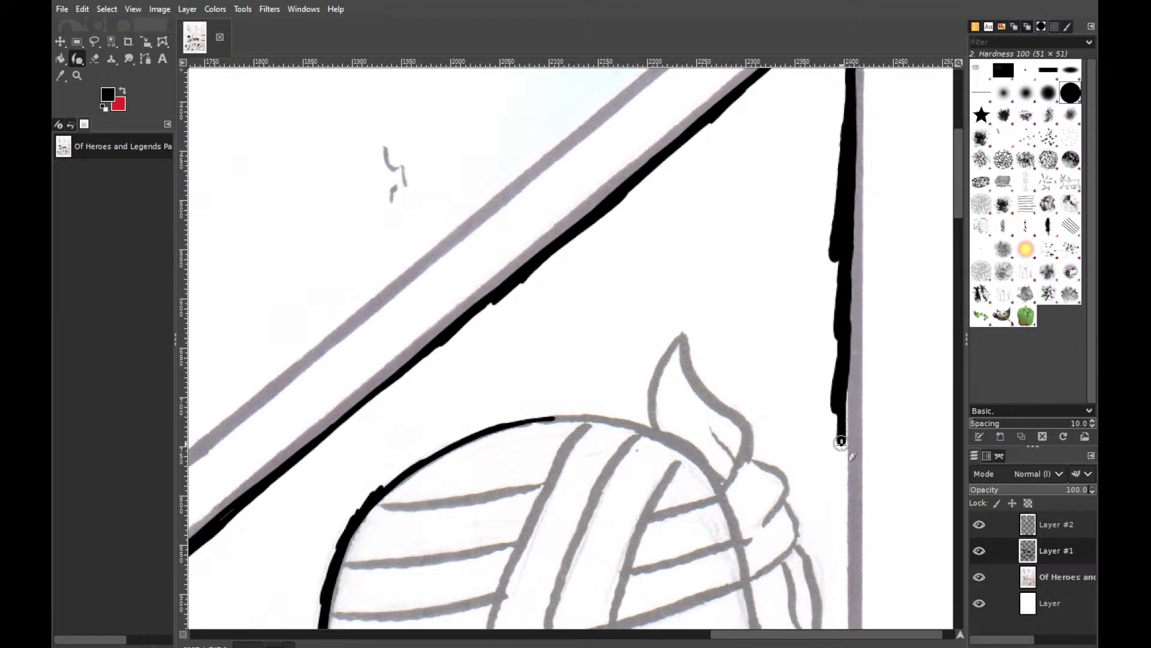
Continue the vertical border's black line down past the bandage knot, retrying misplaced strokes
{"action": "key", "text": "ctrl+z"}
{"action": "mouse_move", "coordinate": [846, 360]}
{"action": "left_mouse_down"}
{"action": "mouse_move", "coordinate": [845, 347]}
{"action": "mouse_move", "coordinate": [846, 462]}
{"action": "left_mouse_up"}
{"action": "key", "text": "ctrl+z"}
{"action": "key", "text": "ctrl+z"}
{"action": "key", "text": "ctrl+z"}
{"action": "key", "text": "ctrl+z"}
{"action": "left_click_drag", "start_coordinate": [852, 331], "coordinate": [840, 502]}
{"action": "key", "text": "ctrl+z"}
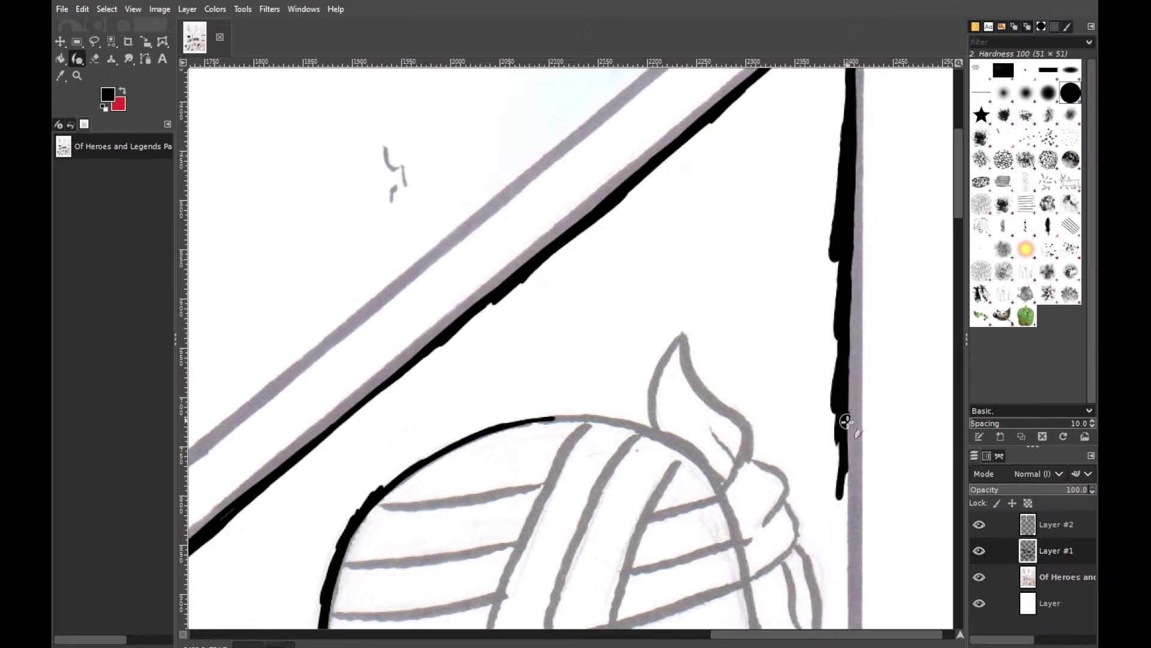
{"action": "left_click_drag", "start_coordinate": [846, 416], "coordinate": [841, 509]}
{"action": "key", "text": "ctrl+z"}
{"action": "key", "text": "ctrl+z"}
{"action": "left_click_drag", "start_coordinate": [845, 445], "coordinate": [844, 568]}
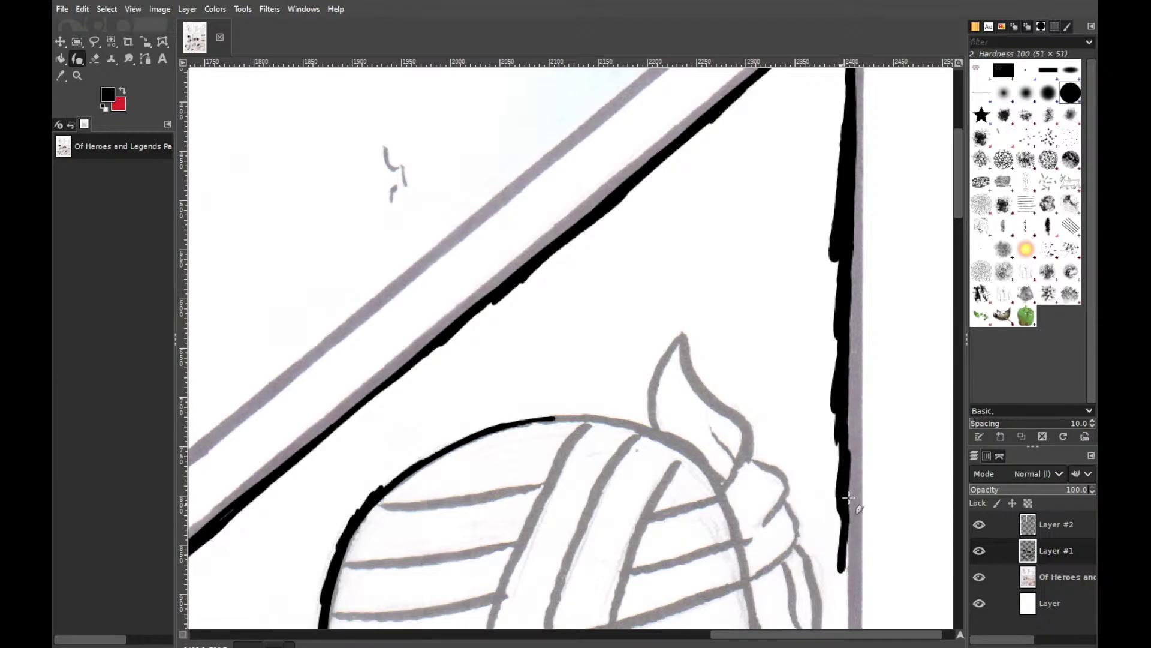
Extend the vertical border line down alongside the bandage's lower tail, redoing uneven strokes
{"action": "left_click_drag", "start_coordinate": [849, 500], "coordinate": [848, 576]}
{"action": "key", "text": "ctrl+z"}
{"action": "key", "text": "ctrl+z"}
{"action": "left_click_drag", "start_coordinate": [847, 506], "coordinate": [842, 597]}
{"action": "key", "text": "ctrl+z"}
{"action": "left_click_drag", "start_coordinate": [959, 196], "coordinate": [945, 264]}
{"action": "left_click_drag", "start_coordinate": [842, 162], "coordinate": [844, 241]}
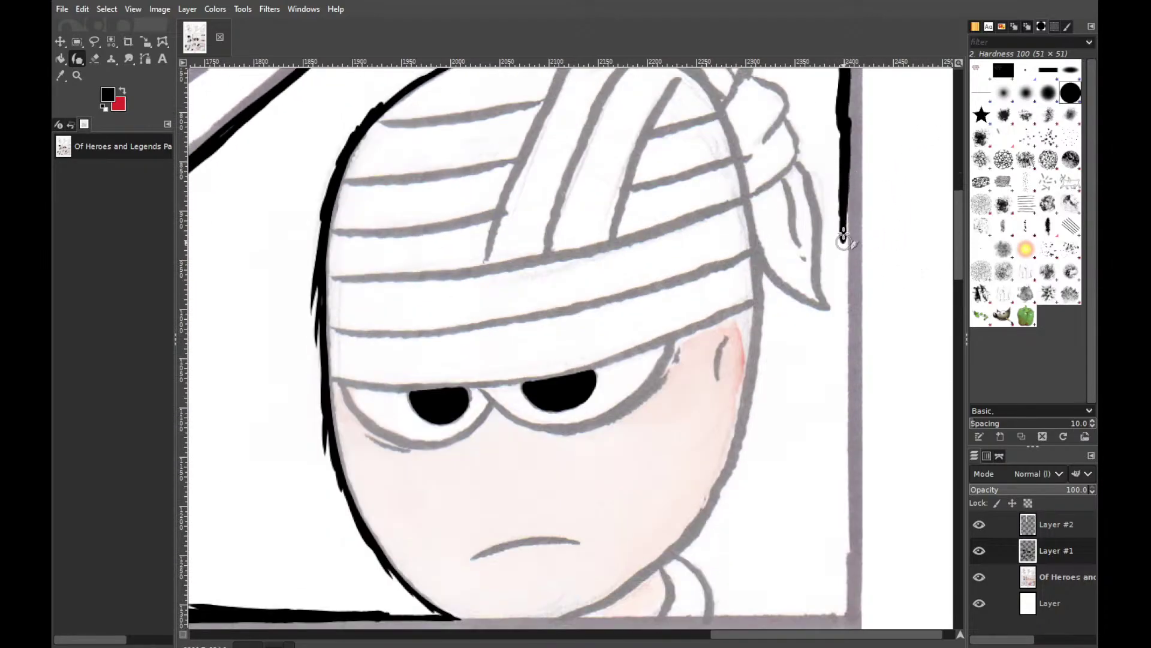
{"action": "key", "text": "ctrl+z"}
{"action": "left_click_drag", "start_coordinate": [849, 162], "coordinate": [844, 272]}
{"action": "key", "text": "ctrl+z"}
{"action": "key", "text": "ctrl+z"}
{"action": "left_click_drag", "start_coordinate": [847, 188], "coordinate": [837, 283]}
Carry the vertical border line below the bandage's lower tail to just beneath eye level, replacing strokes that stray
{"action": "left_click_drag", "start_coordinate": [846, 196], "coordinate": [842, 319]}
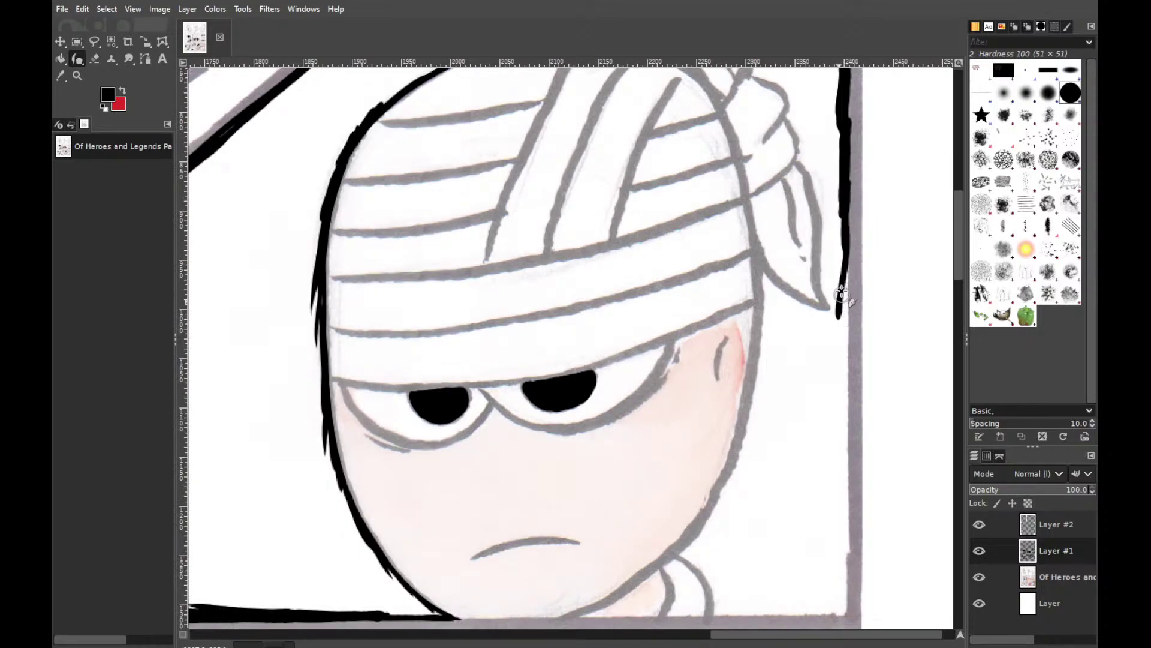
{"action": "key", "text": "ctrl+z"}
{"action": "left_click_drag", "start_coordinate": [848, 217], "coordinate": [842, 323]}
{"action": "key", "text": "ctrl+z"}
{"action": "left_click_drag", "start_coordinate": [848, 243], "coordinate": [837, 341]}
{"action": "key", "text": "ctrl+z"}
{"action": "left_click_drag", "start_coordinate": [848, 246], "coordinate": [844, 356]}
{"action": "key", "text": "ctrl+z"}
{"action": "left_click_drag", "start_coordinate": [845, 274], "coordinate": [843, 300]}
{"action": "key", "text": "ctrl+z"}
{"action": "left_click_drag", "start_coordinate": [847, 243], "coordinate": [845, 354]}
{"action": "key", "text": "ctrl+z"}
{"action": "left_click_drag", "start_coordinate": [843, 262], "coordinate": [841, 363]}
{"action": "left_click_drag", "start_coordinate": [843, 300], "coordinate": [839, 423]}
{"action": "left_click_drag", "start_coordinate": [847, 323], "coordinate": [840, 438]}
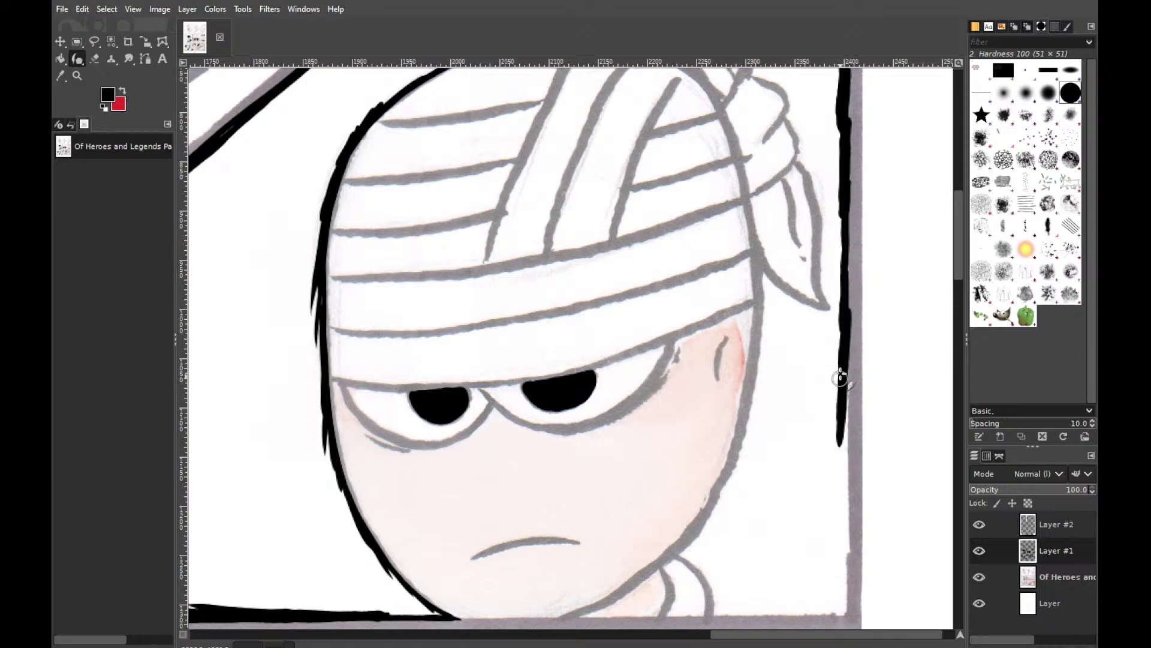
Ink the vertical border down to the panel's lower corner and along the bottom border to the character's collar
{"action": "left_click_drag", "start_coordinate": [844, 380], "coordinate": [841, 462]}
{"action": "left_click_drag", "start_coordinate": [846, 419], "coordinate": [844, 552]}
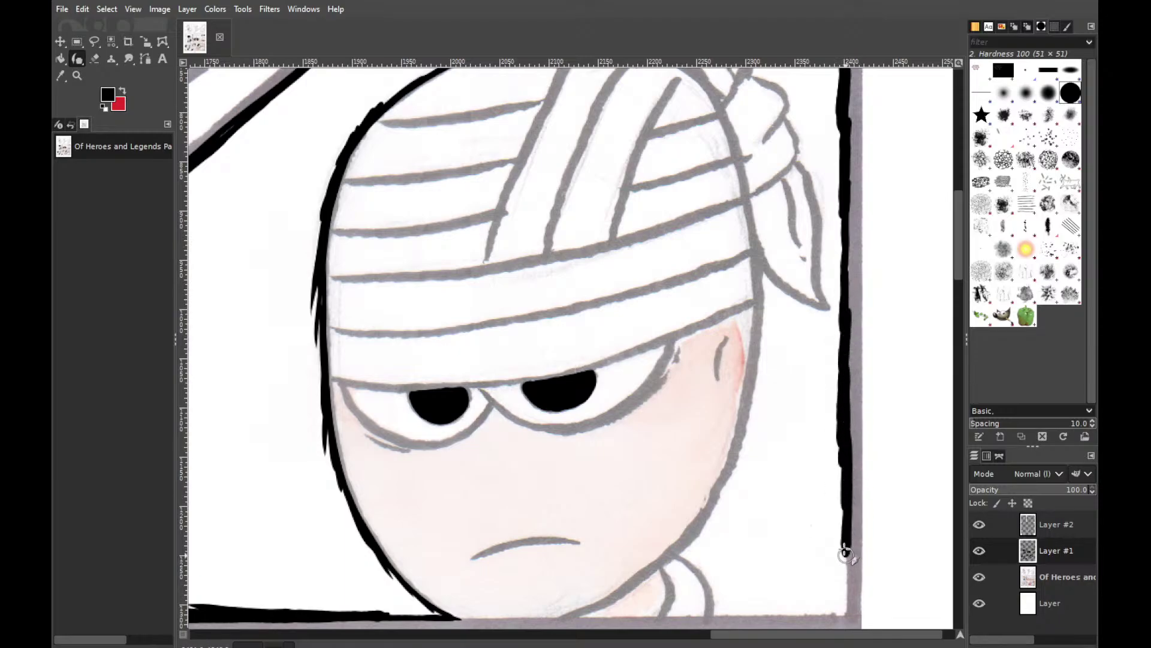
{"action": "left_click_drag", "start_coordinate": [849, 482], "coordinate": [848, 579]}
{"action": "scroll", "coordinate": [959, 282], "scroll_direction": "down", "scroll_amount": 5}
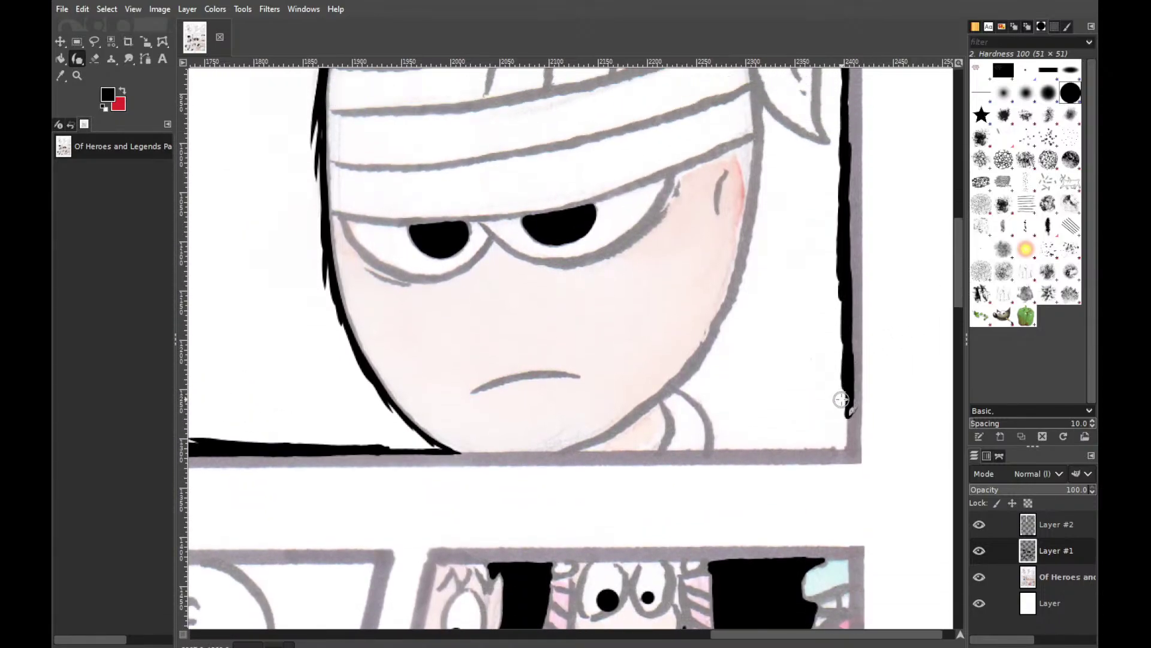
{"action": "mouse_move", "coordinate": [841, 400]}
{"action": "left_mouse_down"}
{"action": "mouse_move", "coordinate": [844, 433]}
{"action": "mouse_move", "coordinate": [785, 444]}
{"action": "left_mouse_up"}
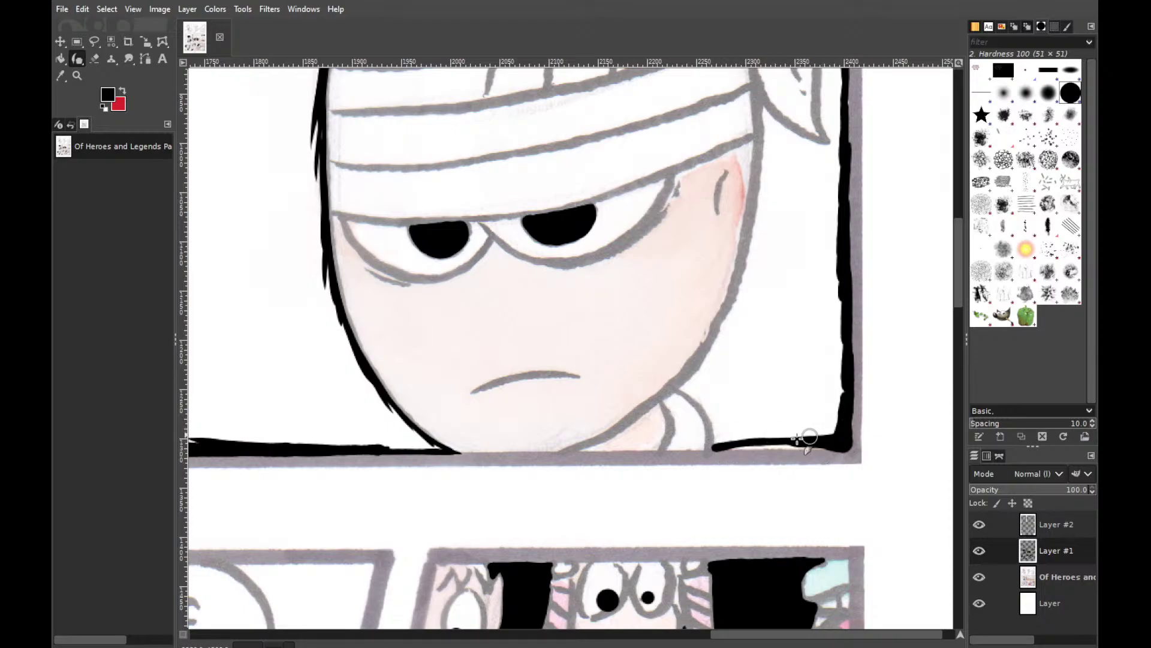
{"action": "left_click_drag", "start_coordinate": [715, 447], "coordinate": [785, 445]}
{"action": "left_click_drag", "start_coordinate": [841, 448], "coordinate": [742, 449]}
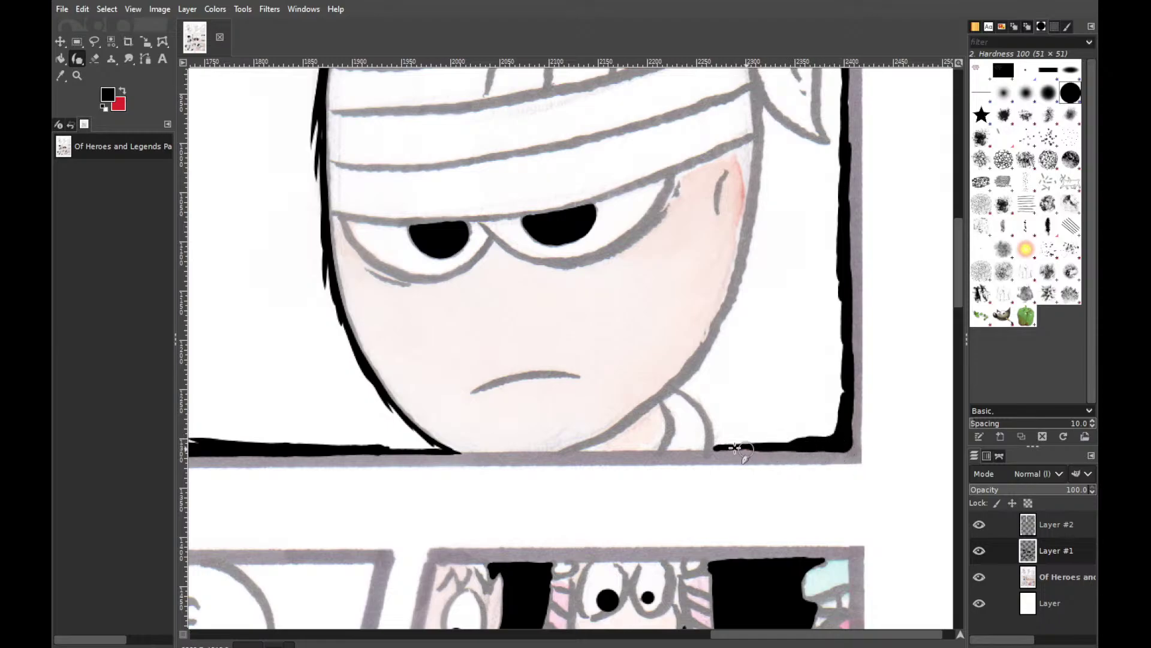
Ink the outer curve of the character's collar from the bottom border up to the jaw
{"action": "mouse_move", "coordinate": [842, 448]}
{"action": "left_mouse_down"}
{"action": "mouse_move", "coordinate": [744, 451]}
{"action": "mouse_move", "coordinate": [793, 439]}
{"action": "mouse_move", "coordinate": [844, 447]}
{"action": "mouse_move", "coordinate": [743, 452]}
{"action": "mouse_move", "coordinate": [847, 447]}
{"action": "mouse_move", "coordinate": [728, 448]}
{"action": "mouse_move", "coordinate": [808, 433]}
{"action": "mouse_move", "coordinate": [775, 427]}
{"action": "left_mouse_up"}
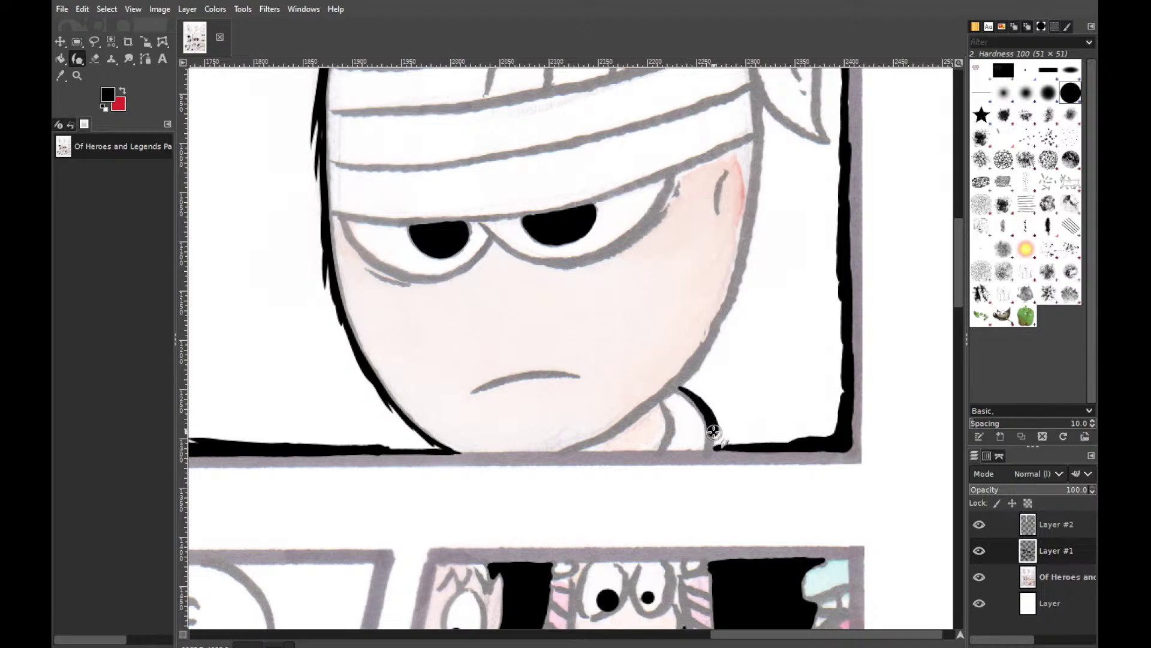
{"action": "key", "text": "ctrl+z"}
{"action": "left_click_drag", "start_coordinate": [714, 430], "coordinate": [688, 389]}
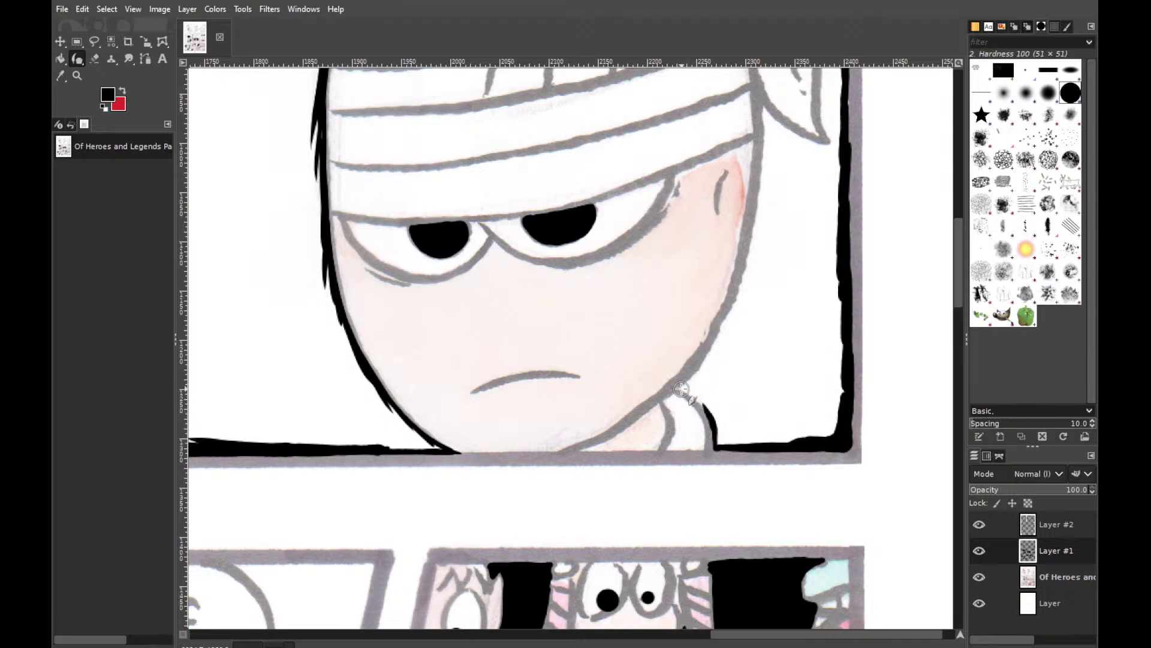
{"action": "mouse_move", "coordinate": [701, 404]}
{"action": "left_mouse_down"}
{"action": "mouse_move", "coordinate": [717, 445]}
{"action": "mouse_move", "coordinate": [699, 384]}
{"action": "left_mouse_up"}
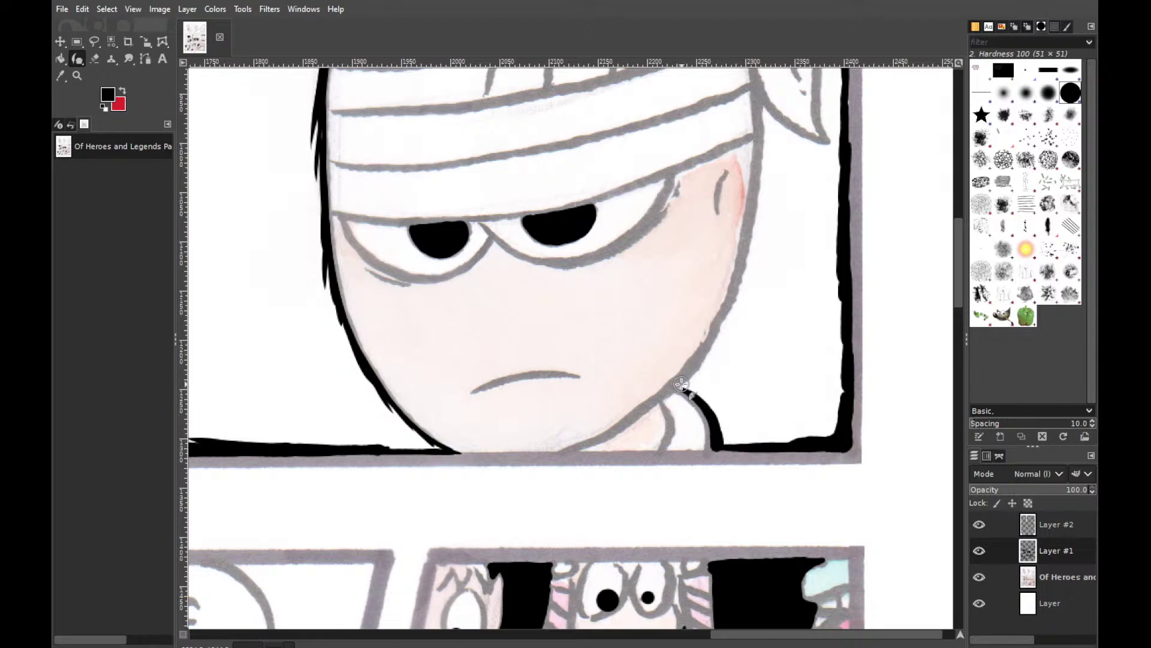
Ink the background edge along the jaw and side of the head, between the collar and the bandage's lower tail
{"action": "left_click_drag", "start_coordinate": [678, 389], "coordinate": [712, 352]}
{"action": "key", "text": "ctrl+z"}
{"action": "left_click_drag", "start_coordinate": [678, 389], "coordinate": [712, 352]}
{"action": "left_click_drag", "start_coordinate": [959, 289], "coordinate": [954, 271]}
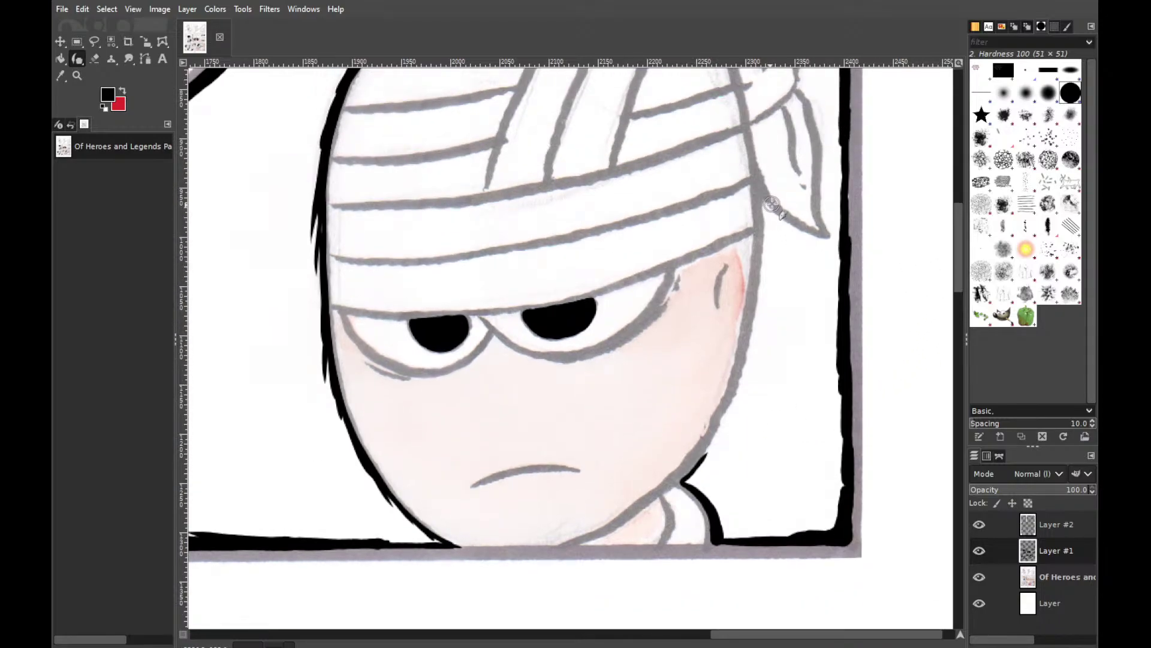
{"action": "left_click_drag", "start_coordinate": [763, 203], "coordinate": [765, 279]}
{"action": "left_click_drag", "start_coordinate": [763, 222], "coordinate": [765, 294]}
{"action": "key", "text": "ctrl+z"}
{"action": "left_click_drag", "start_coordinate": [761, 201], "coordinate": [749, 354]}
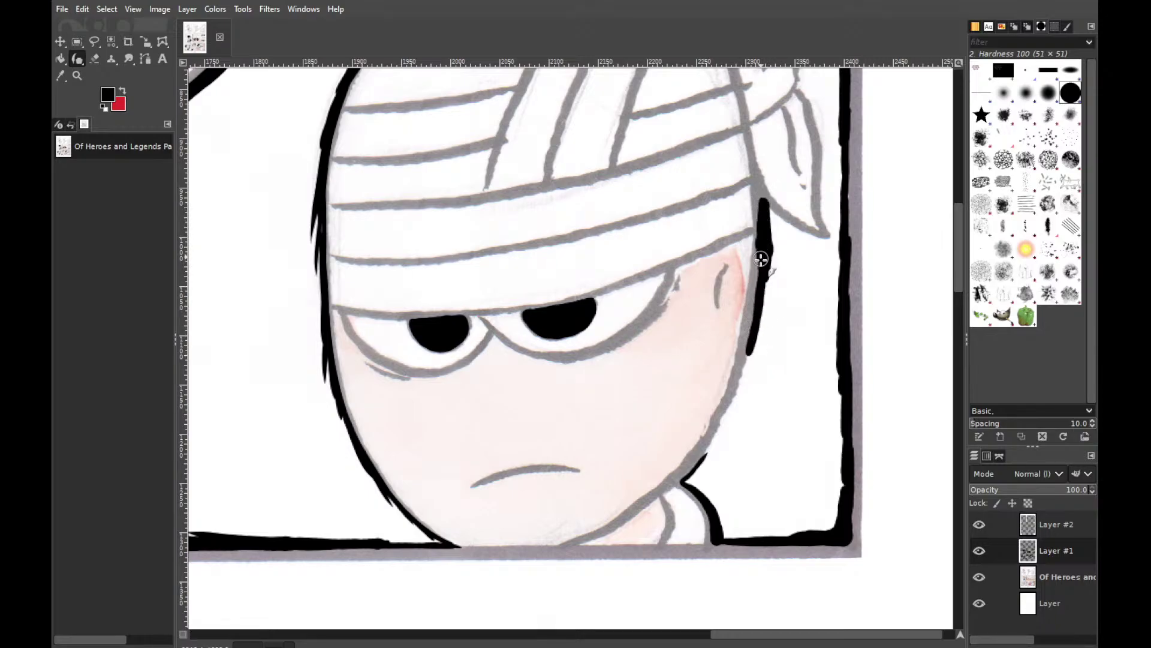
{"action": "mouse_move", "coordinate": [762, 253]}
{"action": "left_mouse_down"}
{"action": "mouse_move", "coordinate": [754, 363]}
{"action": "mouse_move", "coordinate": [758, 306]}
{"action": "mouse_move", "coordinate": [732, 415]}
{"action": "left_mouse_up"}
{"action": "mouse_move", "coordinate": [749, 343]}
{"action": "left_mouse_down"}
{"action": "mouse_move", "coordinate": [686, 480]}
{"action": "mouse_move", "coordinate": [756, 324]}
{"action": "left_mouse_up"}
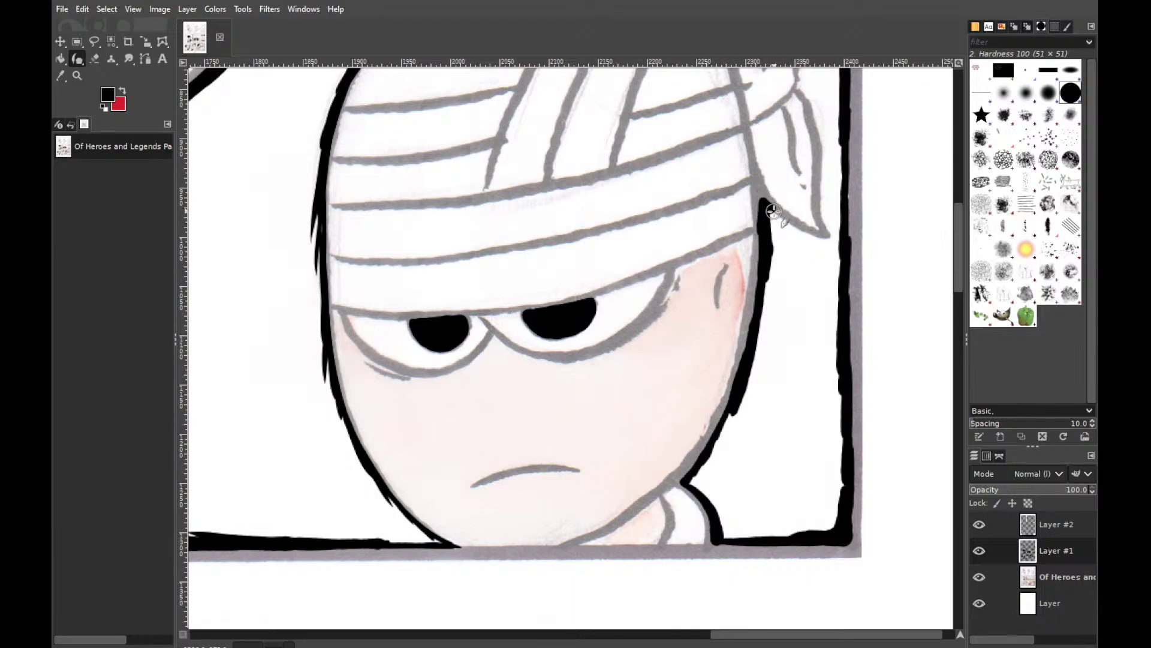
Outline the lower and outer edges of the bandage's hanging tail in black, redoing misplaced strokes
{"action": "left_click_drag", "start_coordinate": [766, 205], "coordinate": [835, 236]}
{"action": "left_click_drag", "start_coordinate": [959, 267], "coordinate": [962, 243]}
{"action": "left_click_drag", "start_coordinate": [797, 267], "coordinate": [804, 274]}
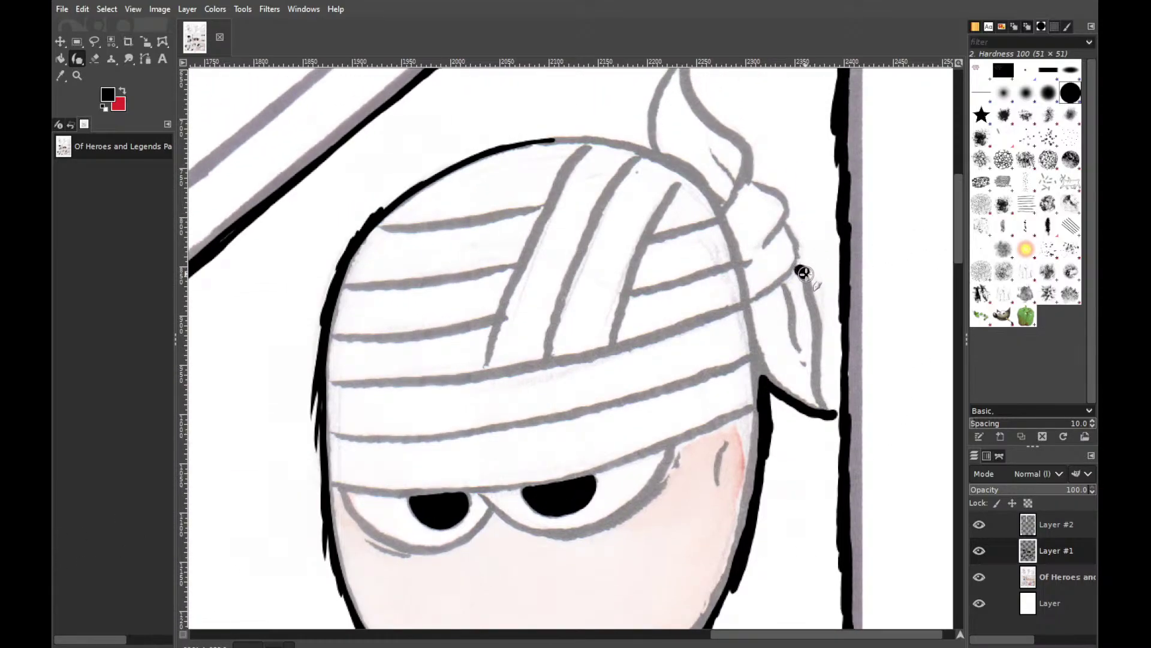
{"action": "key", "text": "ctrl+z"}
{"action": "left_click_drag", "start_coordinate": [812, 290], "coordinate": [827, 327]}
{"action": "key", "text": "ctrl+z"}
{"action": "mouse_move", "coordinate": [798, 268]}
{"action": "left_mouse_down"}
{"action": "mouse_move", "coordinate": [828, 326]}
{"action": "mouse_move", "coordinate": [834, 378]}
{"action": "left_mouse_up"}
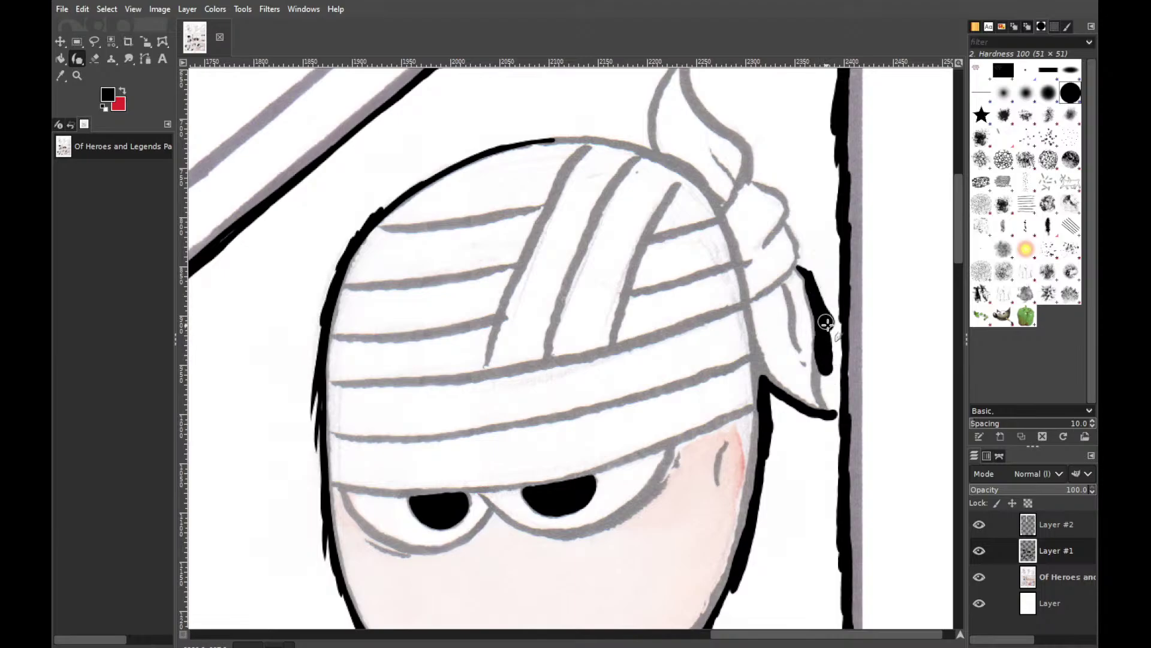
{"action": "key", "text": "ctrl+z"}
{"action": "left_click_drag", "start_coordinate": [817, 305], "coordinate": [828, 405]}
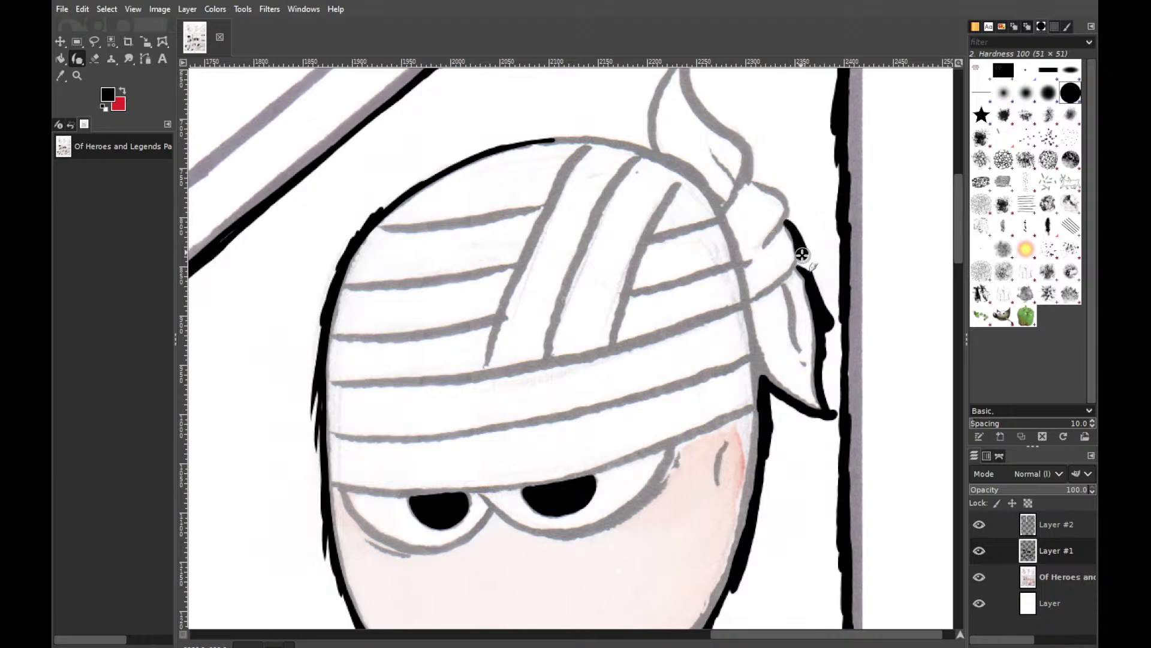
Ink the background edge around the bandage knot up to the base of the upper tail
{"action": "key", "text": "ctrl+z"}
{"action": "left_click_drag", "start_coordinate": [799, 238], "coordinate": [797, 235]}
{"action": "scroll", "coordinate": [960, 231], "scroll_direction": "up", "scroll_amount": 2}
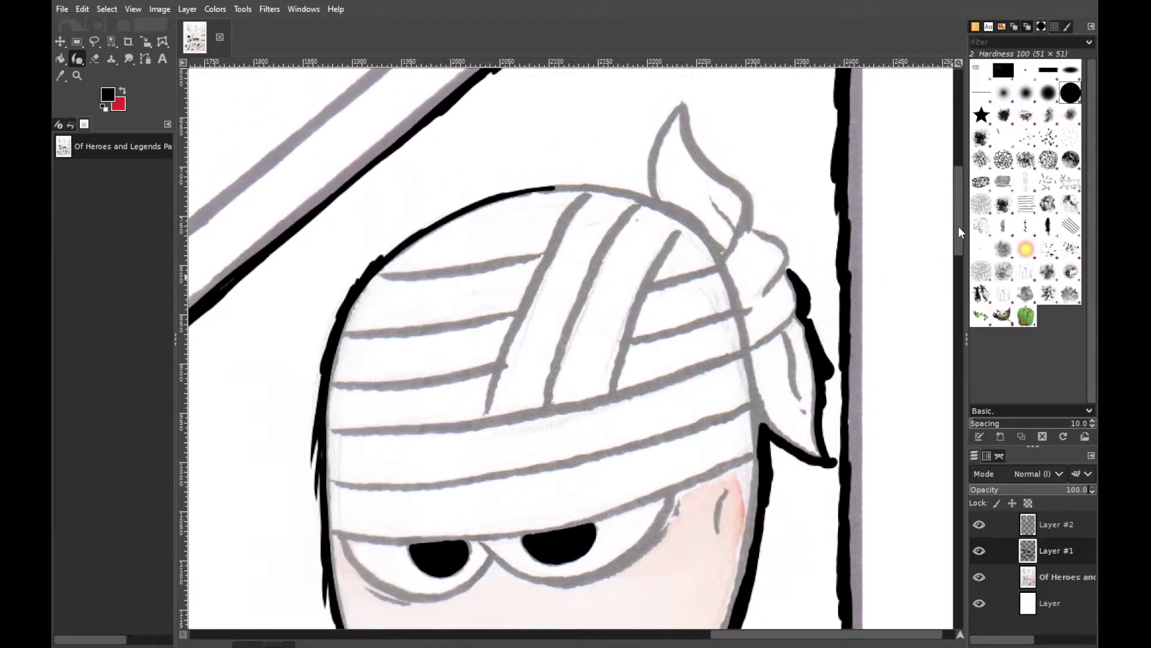
{"action": "scroll", "coordinate": [958, 232], "scroll_direction": "up", "scroll_amount": 2}
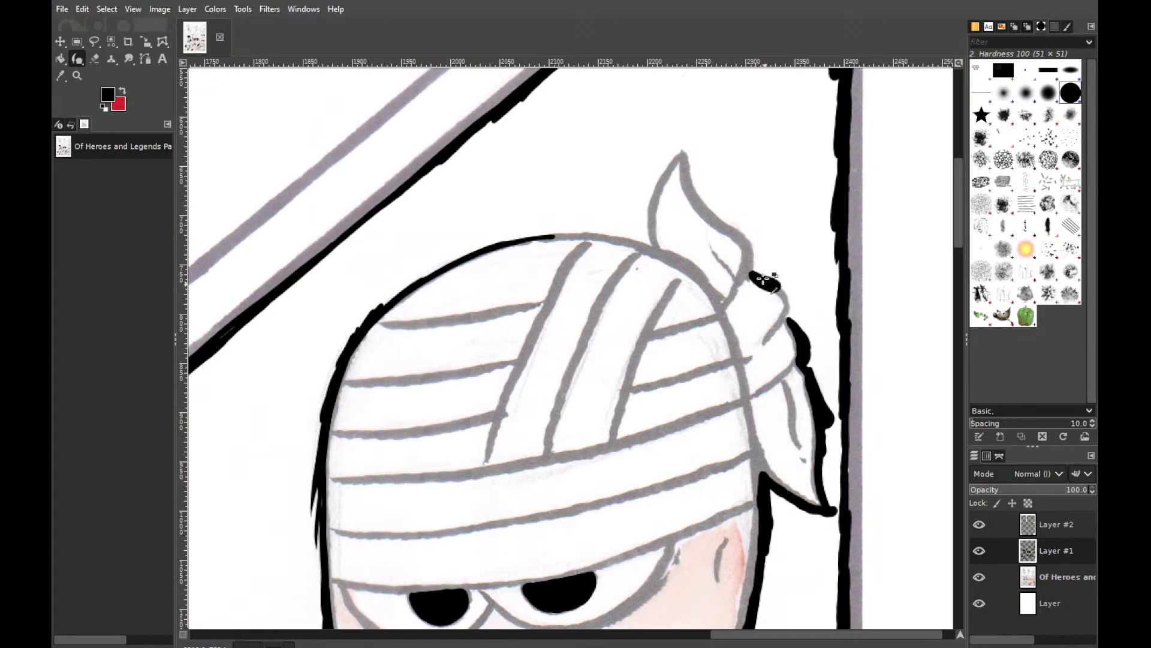
{"action": "key", "text": "ctrl+z"}
{"action": "key", "text": "ctrl+z"}
{"action": "left_click_drag", "start_coordinate": [758, 276], "coordinate": [793, 307]}
{"action": "key", "text": "ctrl+z"}
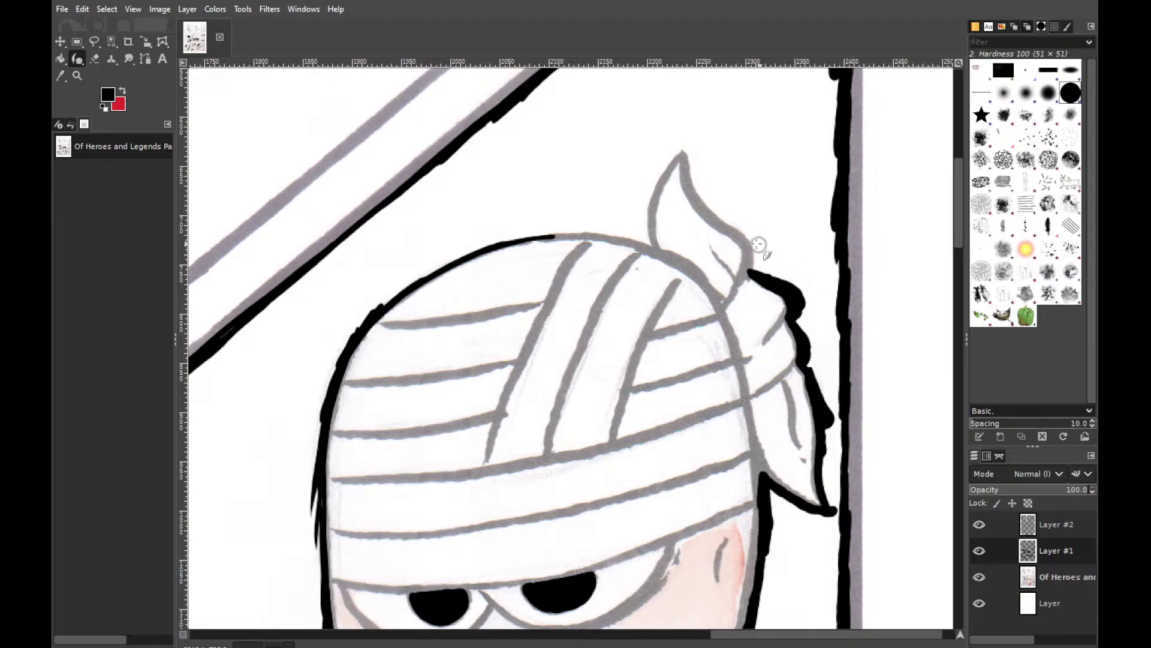
Outline both sides of the bandage's upper tail in black down to the top of the head
{"action": "key", "text": "shift+e"}
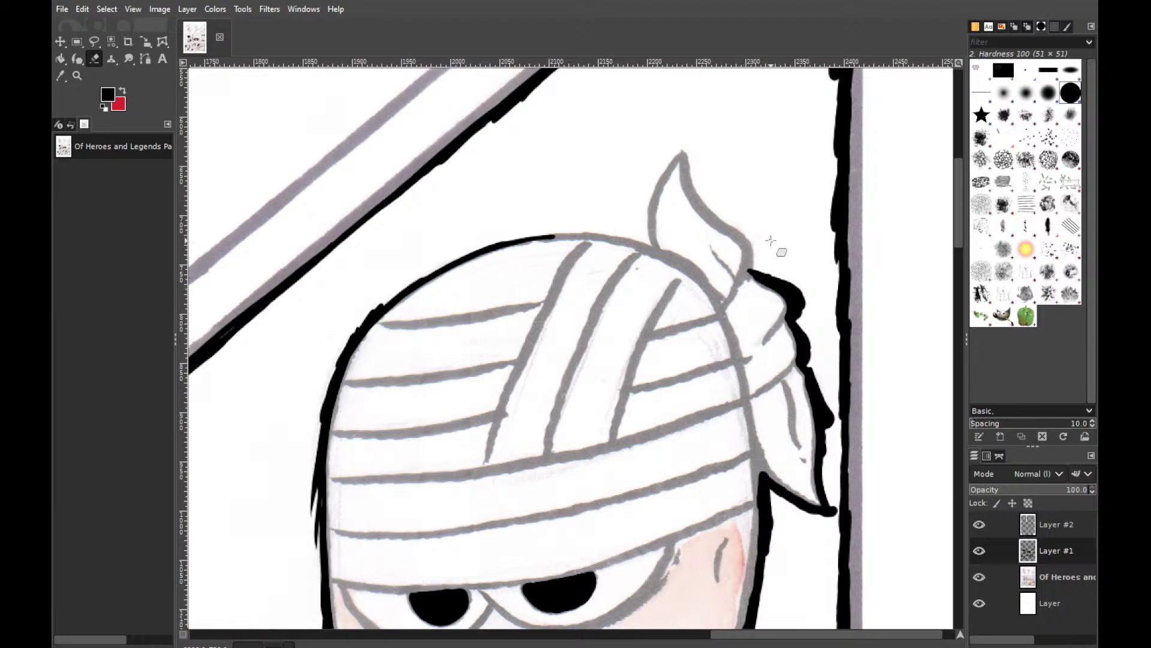
{"action": "key", "text": "p"}
{"action": "left_click_drag", "start_coordinate": [752, 256], "coordinate": [715, 205]}
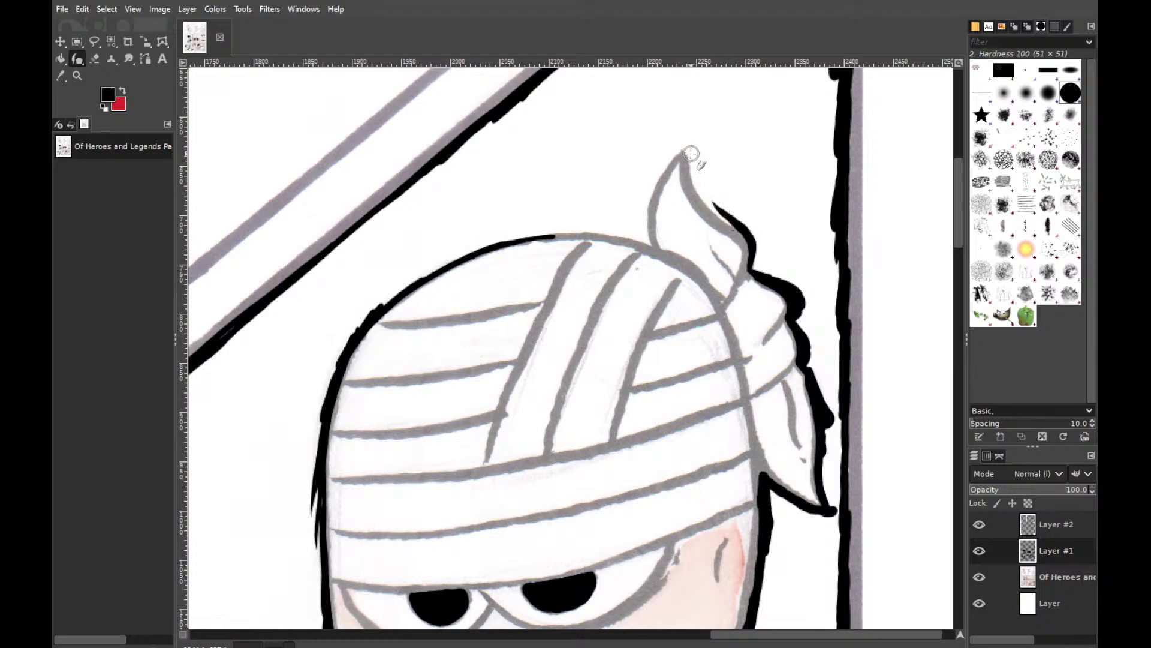
{"action": "mouse_move", "coordinate": [687, 165]}
{"action": "left_mouse_down"}
{"action": "mouse_move", "coordinate": [707, 204]}
{"action": "mouse_move", "coordinate": [757, 240]}
{"action": "mouse_move", "coordinate": [709, 212]}
{"action": "mouse_move", "coordinate": [769, 269]}
{"action": "left_mouse_up"}
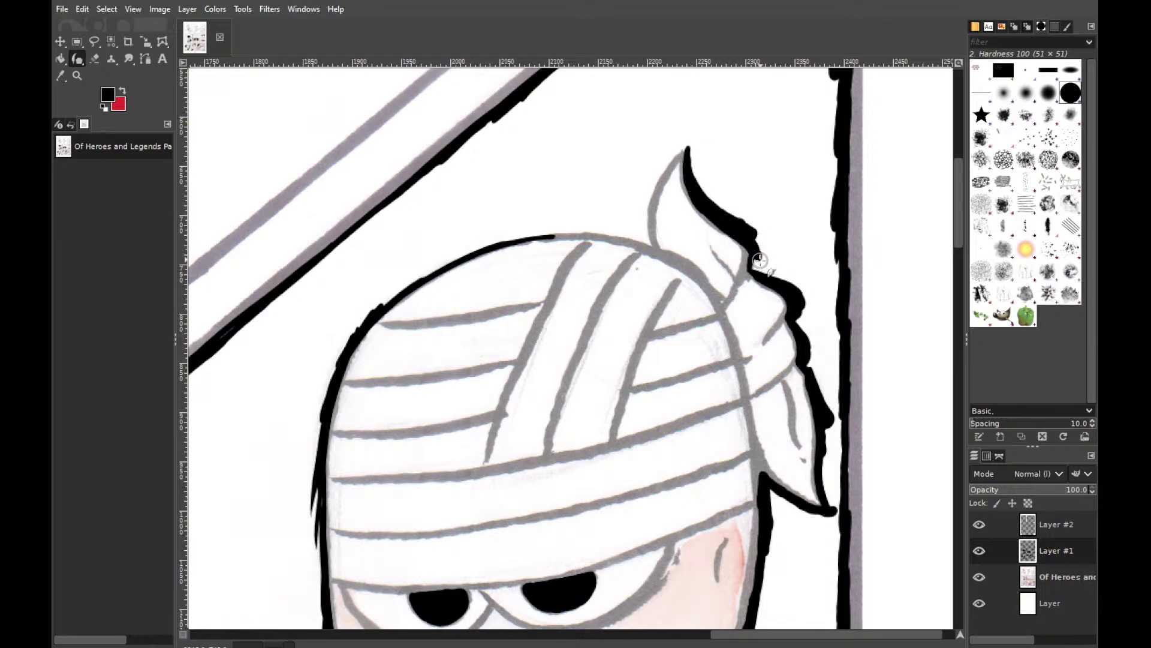
{"action": "mouse_move", "coordinate": [708, 212]}
{"action": "left_mouse_down"}
{"action": "mouse_move", "coordinate": [765, 258]}
{"action": "mouse_move", "coordinate": [745, 238]}
{"action": "mouse_move", "coordinate": [751, 268]}
{"action": "mouse_move", "coordinate": [741, 239]}
{"action": "left_mouse_up"}
{"action": "mouse_move", "coordinate": [687, 144]}
{"action": "left_mouse_down"}
{"action": "mouse_move", "coordinate": [653, 181]}
{"action": "mouse_move", "coordinate": [682, 146]}
{"action": "mouse_move", "coordinate": [654, 188]}
{"action": "mouse_move", "coordinate": [658, 179]}
{"action": "mouse_move", "coordinate": [647, 223]}
{"action": "mouse_move", "coordinate": [663, 163]}
{"action": "mouse_move", "coordinate": [650, 247]}
{"action": "left_mouse_up"}
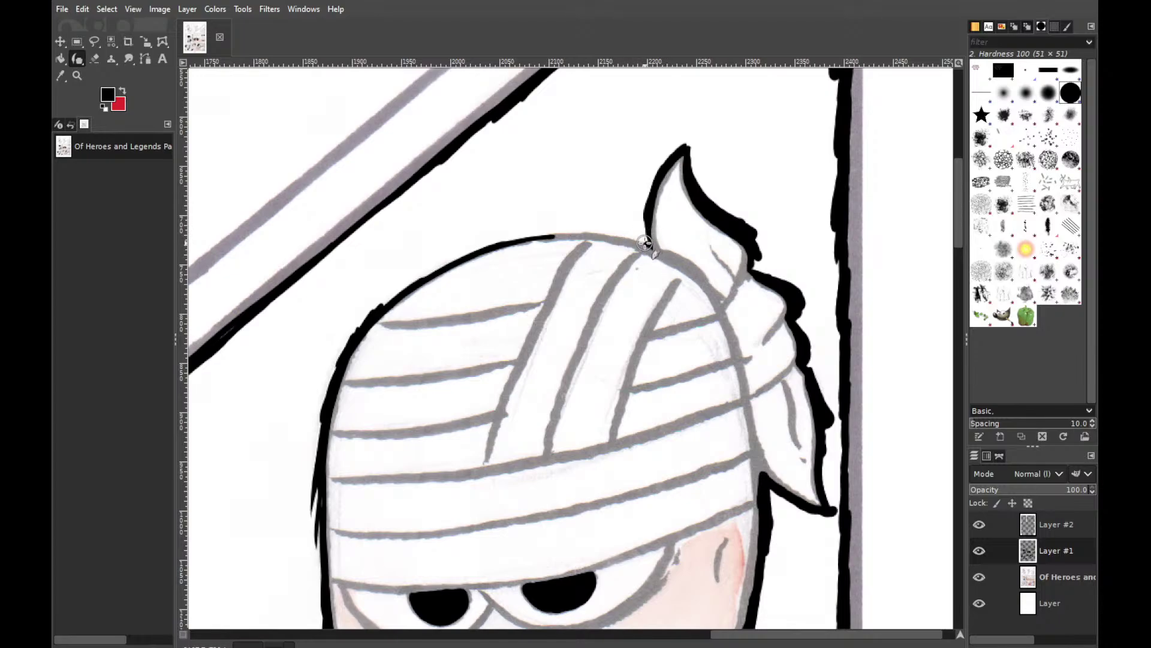
Close the black outline across the top of the head and fill the enclosed background areas with black
{"action": "left_click_drag", "start_coordinate": [644, 242], "coordinate": [509, 234]}
{"action": "left_click_drag", "start_coordinate": [641, 241], "coordinate": [574, 227]}
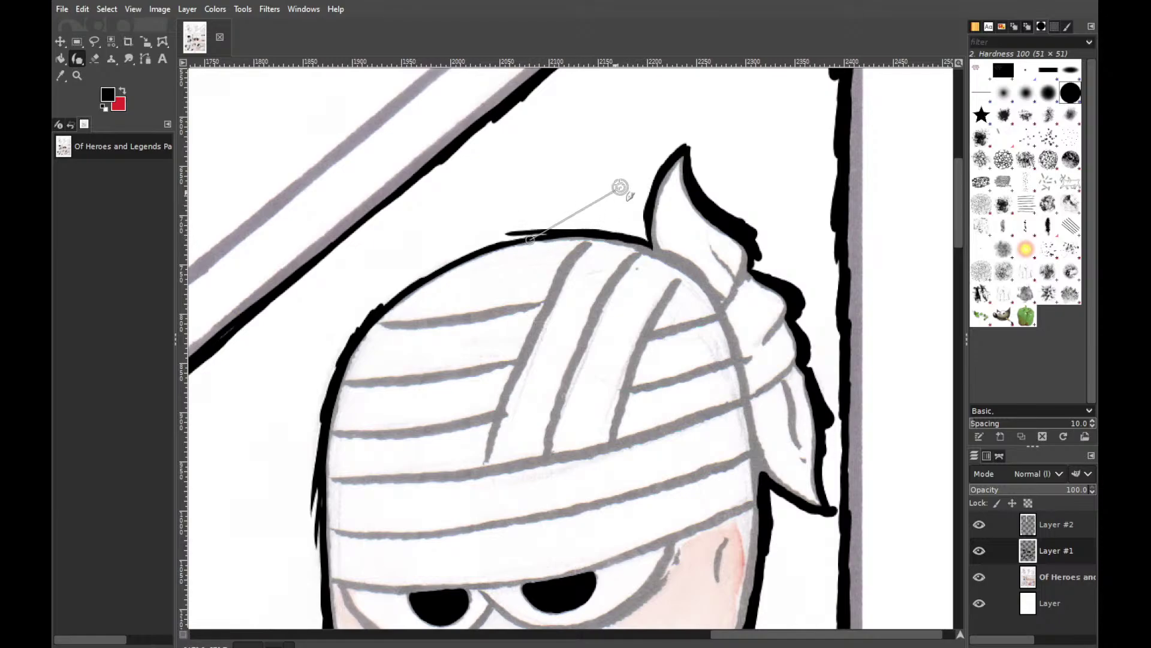
{"action": "key", "text": "shift+b"}
{"action": "left_click", "coordinate": [789, 257]}
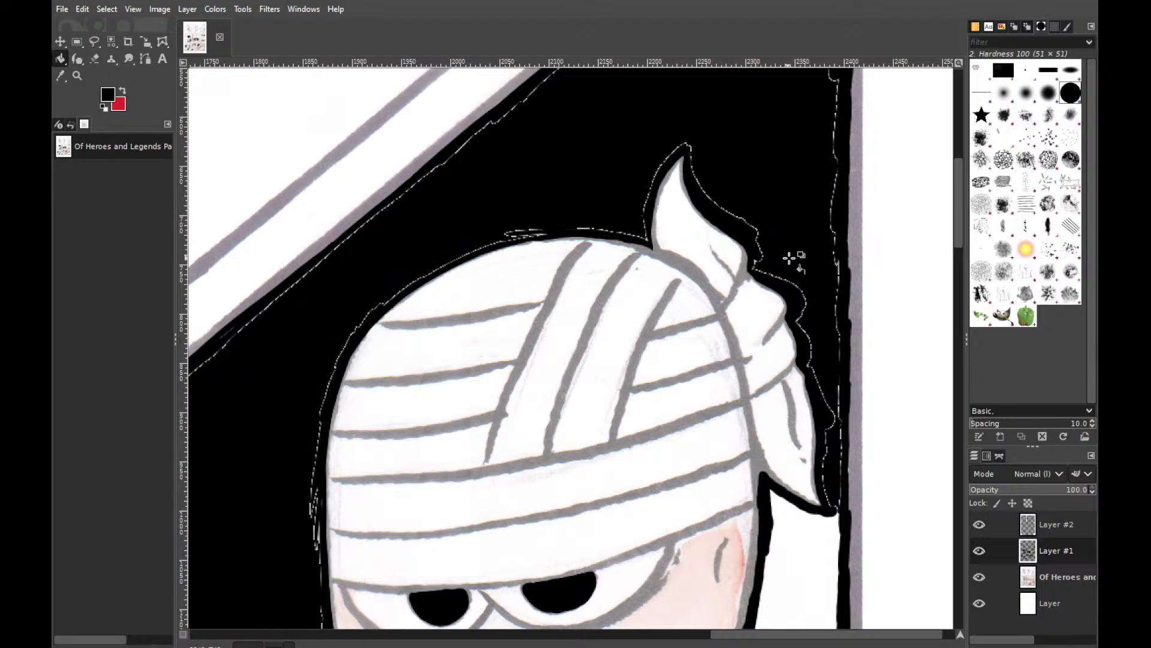
{"action": "left_click", "coordinate": [809, 538]}
Hide the scanned comic page layer and inspect the black fill's edges around the bandage knot up close
{"action": "key", "text": "p"}
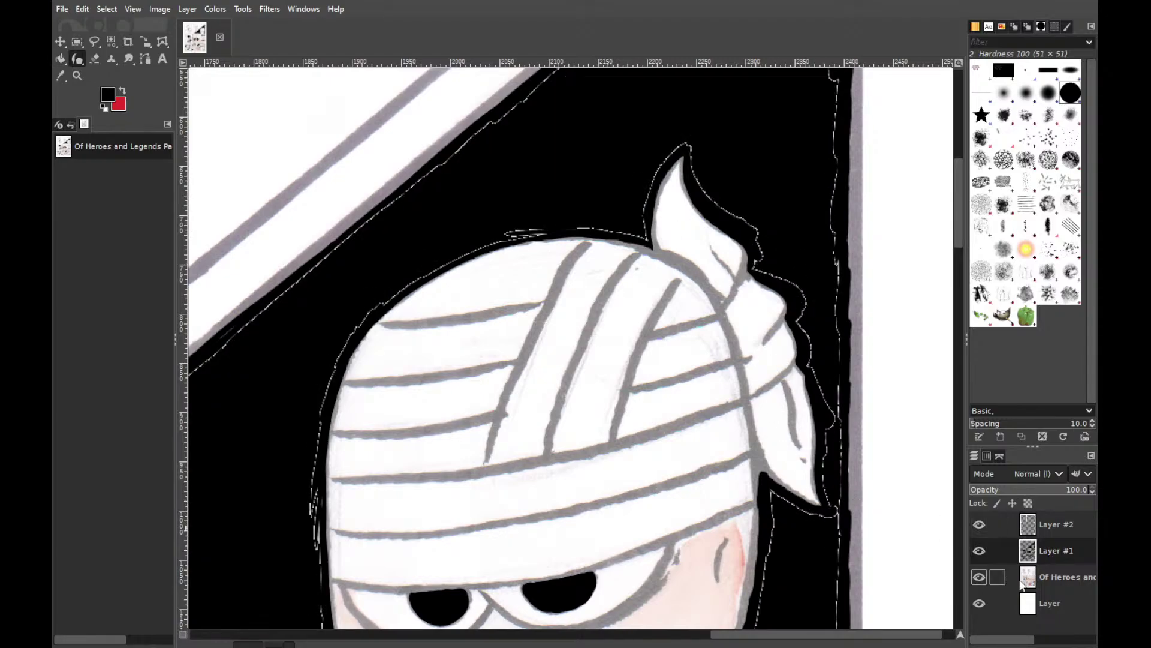
{"action": "left_click", "coordinate": [982, 576]}
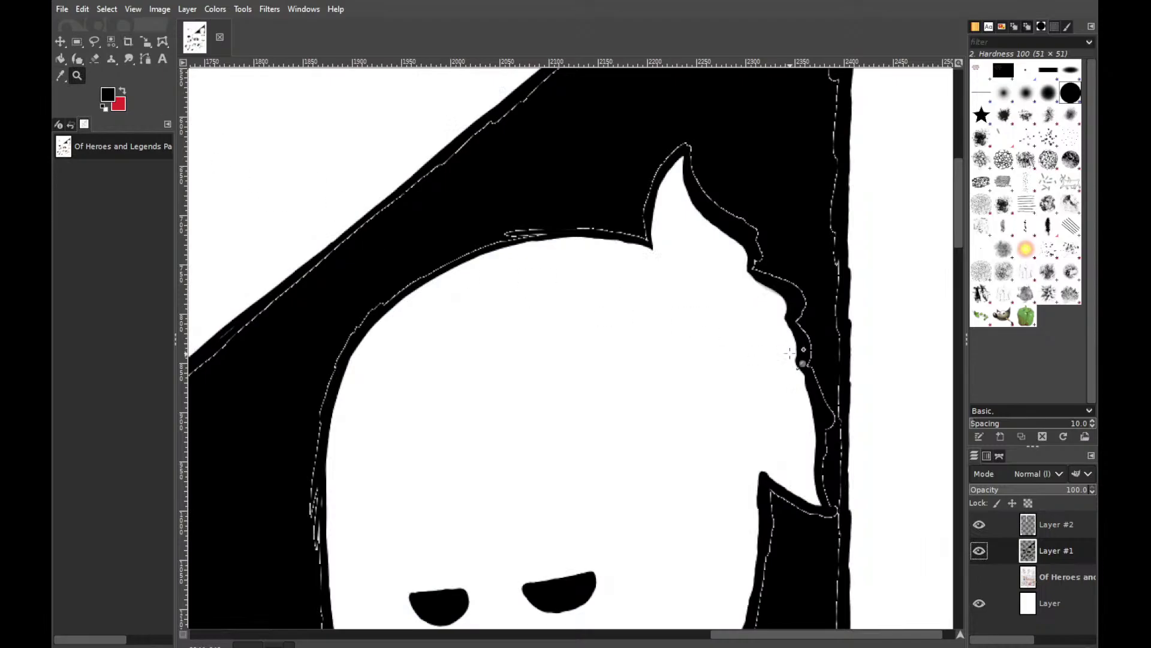
{"action": "scroll", "coordinate": [803, 350], "scroll_direction": "up", "scroll_amount": 1}
{"action": "key", "text": "p"}
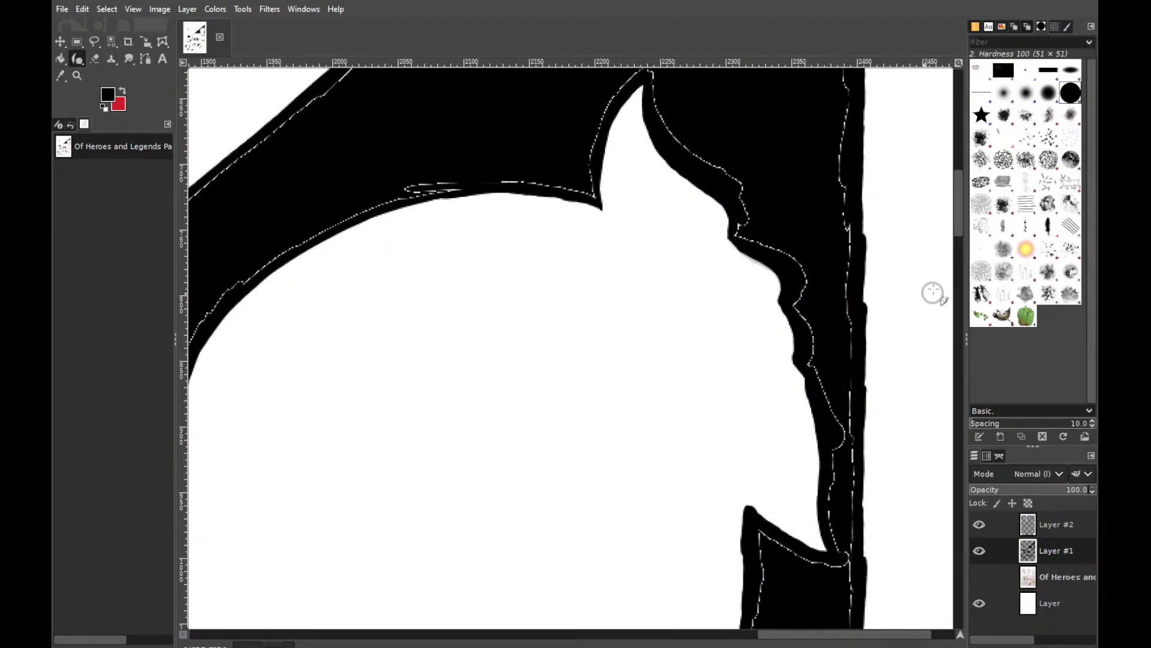
Paint black over the thin white gaps along the panel's right border and beside the bandage knot
{"action": "left_click_drag", "start_coordinate": [960, 211], "coordinate": [959, 179]}
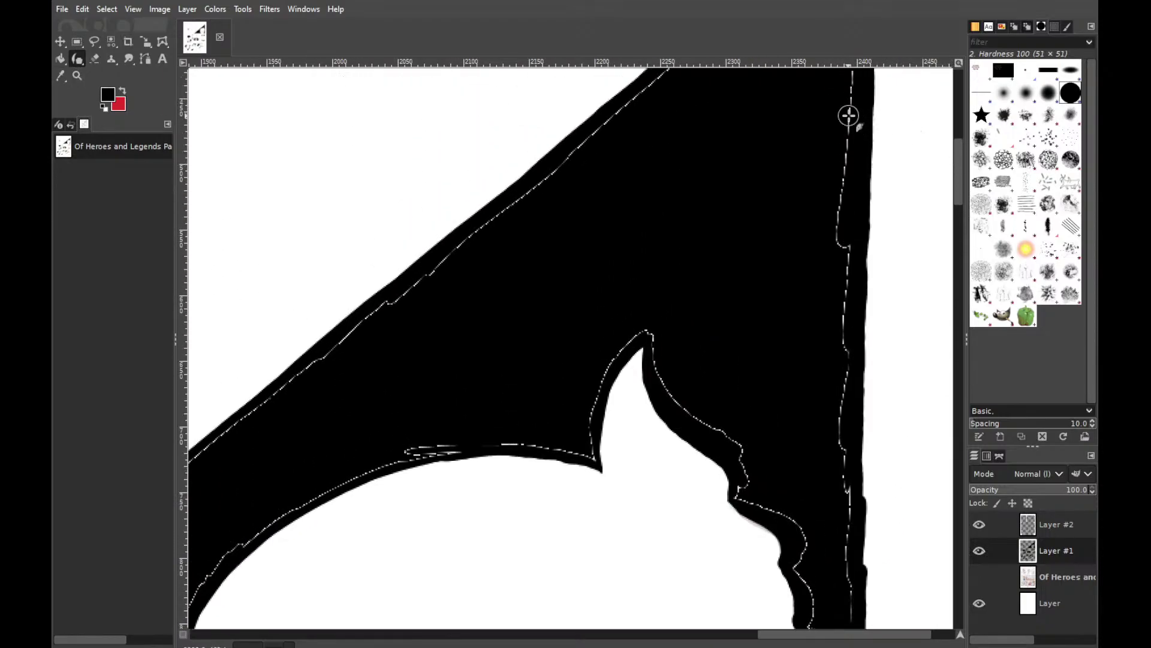
{"action": "left_click_drag", "start_coordinate": [840, 246], "coordinate": [846, 571]}
{"action": "left_click_drag", "start_coordinate": [958, 176], "coordinate": [961, 224]}
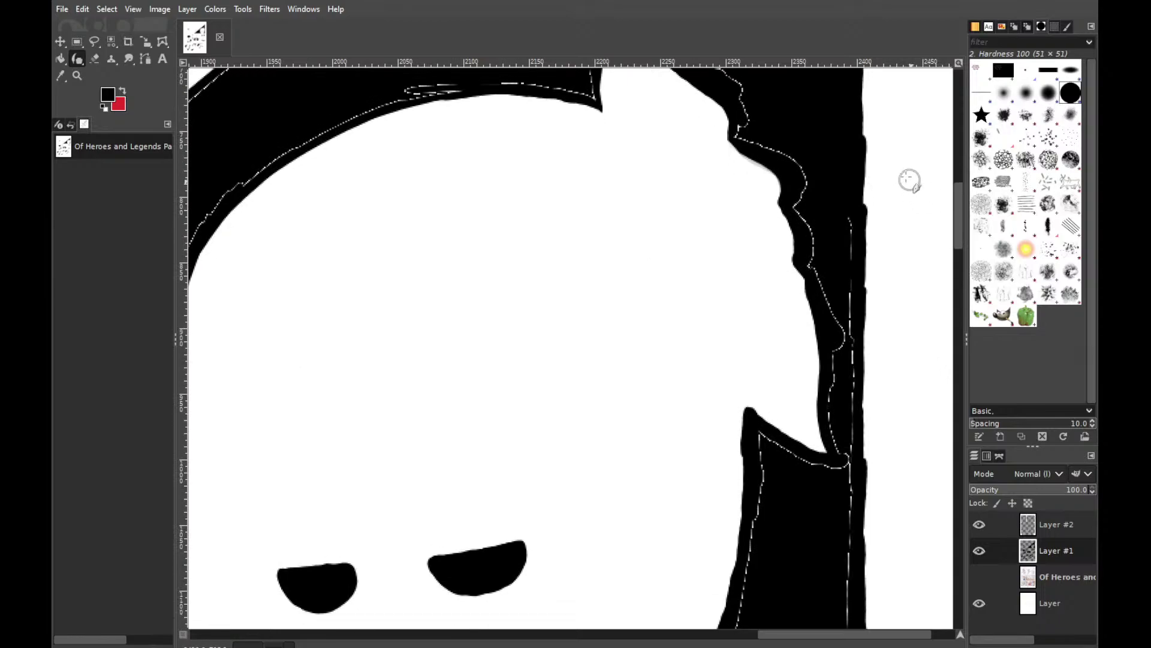
{"action": "mouse_move", "coordinate": [852, 274]}
{"action": "left_mouse_down"}
{"action": "mouse_move", "coordinate": [844, 475]}
{"action": "mouse_move", "coordinate": [839, 408]}
{"action": "mouse_move", "coordinate": [831, 424]}
{"action": "mouse_move", "coordinate": [844, 334]}
{"action": "mouse_move", "coordinate": [831, 369]}
{"action": "mouse_move", "coordinate": [836, 311]}
{"action": "mouse_move", "coordinate": [812, 257]}
{"action": "mouse_move", "coordinate": [801, 166]}
{"action": "mouse_move", "coordinate": [740, 128]}
{"action": "left_mouse_up"}
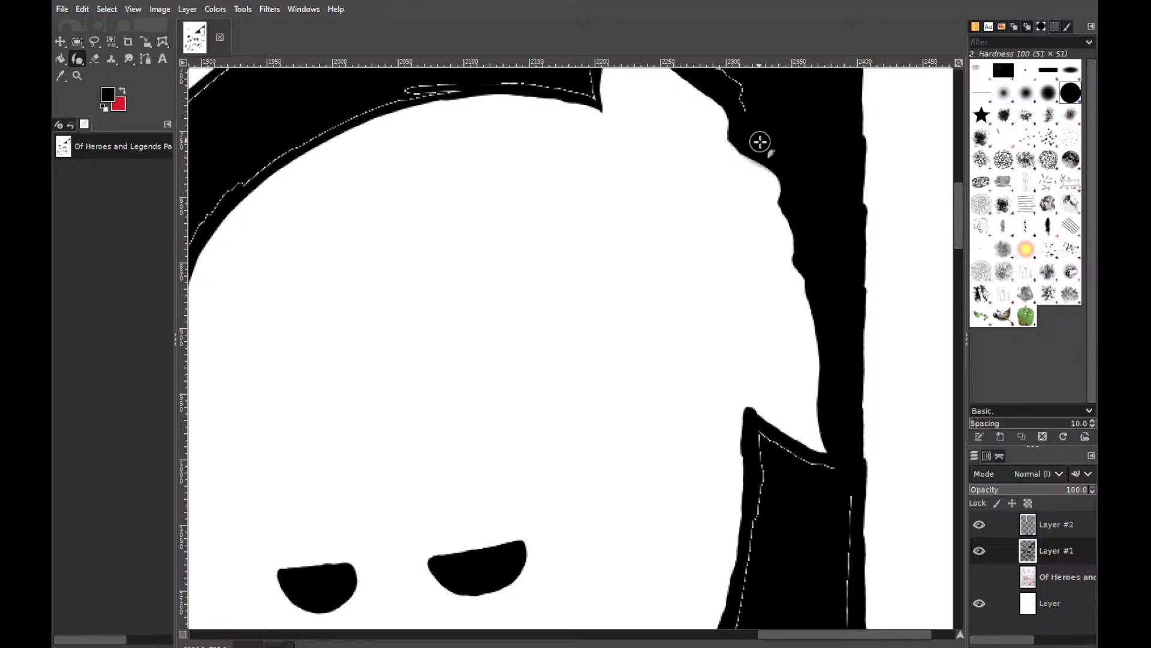
Cover the white gaps in the black background right of the face and neck, down to the panel's lower right corner
{"action": "left_click_drag", "start_coordinate": [960, 231], "coordinate": [958, 255]}
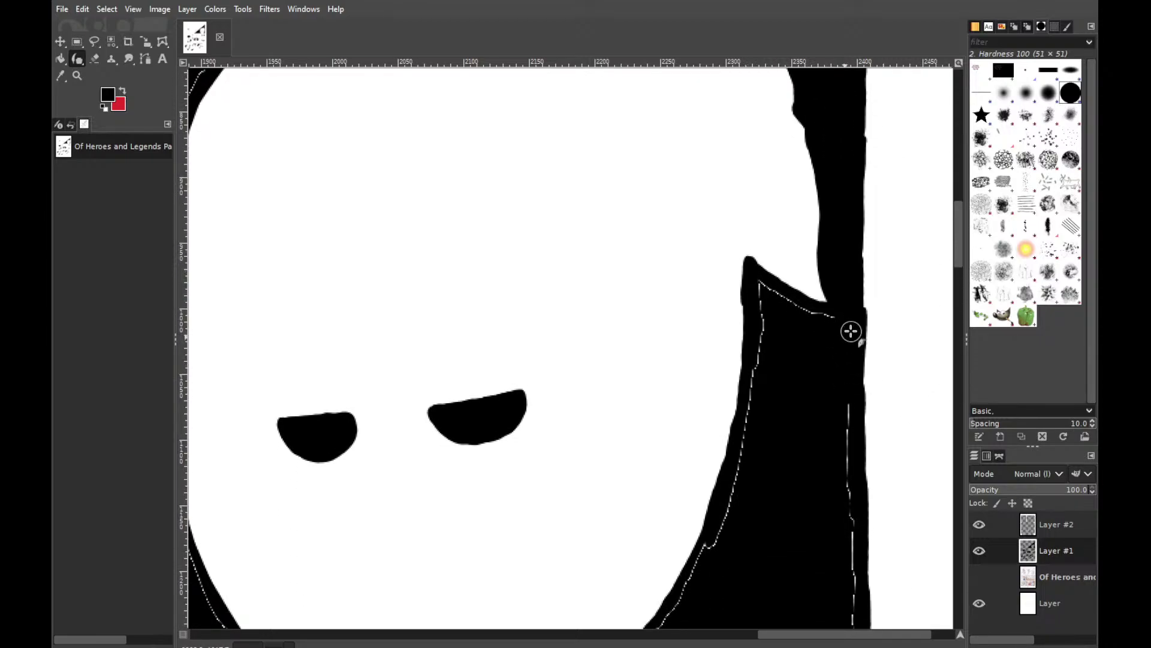
{"action": "mouse_move", "coordinate": [851, 329]}
{"action": "left_mouse_down"}
{"action": "mouse_move", "coordinate": [845, 432]}
{"action": "mouse_move", "coordinate": [840, 393]}
{"action": "left_mouse_up"}
{"action": "mouse_move", "coordinate": [840, 315]}
{"action": "left_mouse_down"}
{"action": "mouse_move", "coordinate": [816, 316]}
{"action": "mouse_move", "coordinate": [767, 268]}
{"action": "mouse_move", "coordinate": [759, 280]}
{"action": "mouse_move", "coordinate": [811, 313]}
{"action": "mouse_move", "coordinate": [848, 313]}
{"action": "mouse_move", "coordinate": [765, 292]}
{"action": "mouse_move", "coordinate": [741, 467]}
{"action": "mouse_move", "coordinate": [709, 555]}
{"action": "mouse_move", "coordinate": [764, 531]}
{"action": "left_mouse_up"}
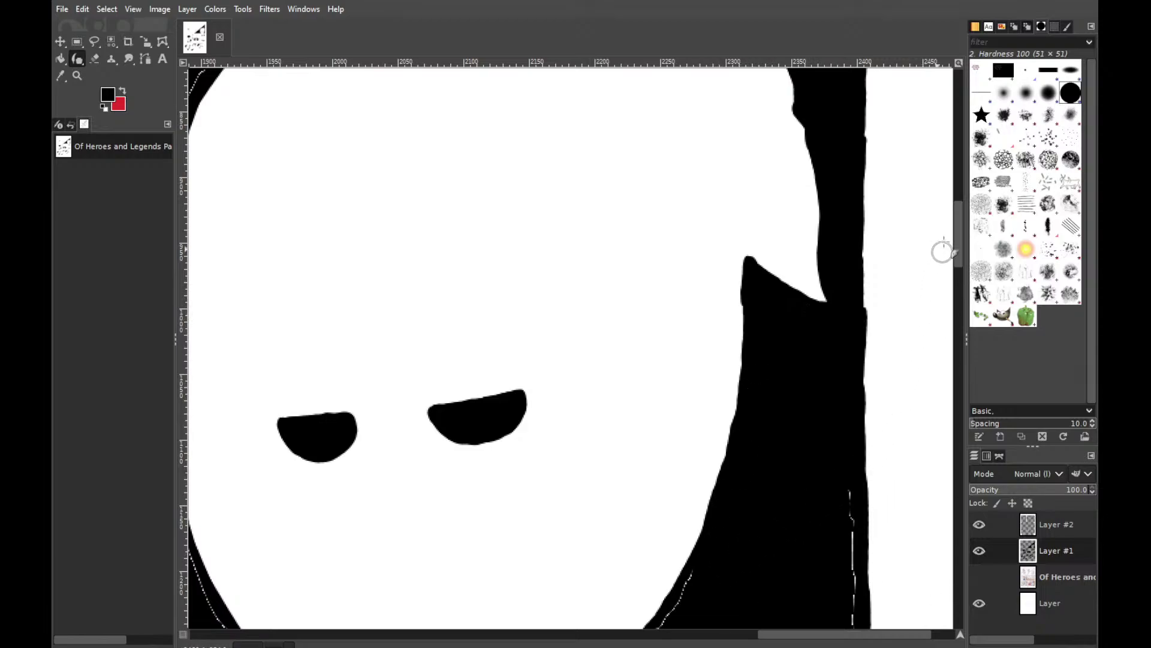
{"action": "scroll", "coordinate": [959, 252], "scroll_direction": "down", "scroll_amount": 5}
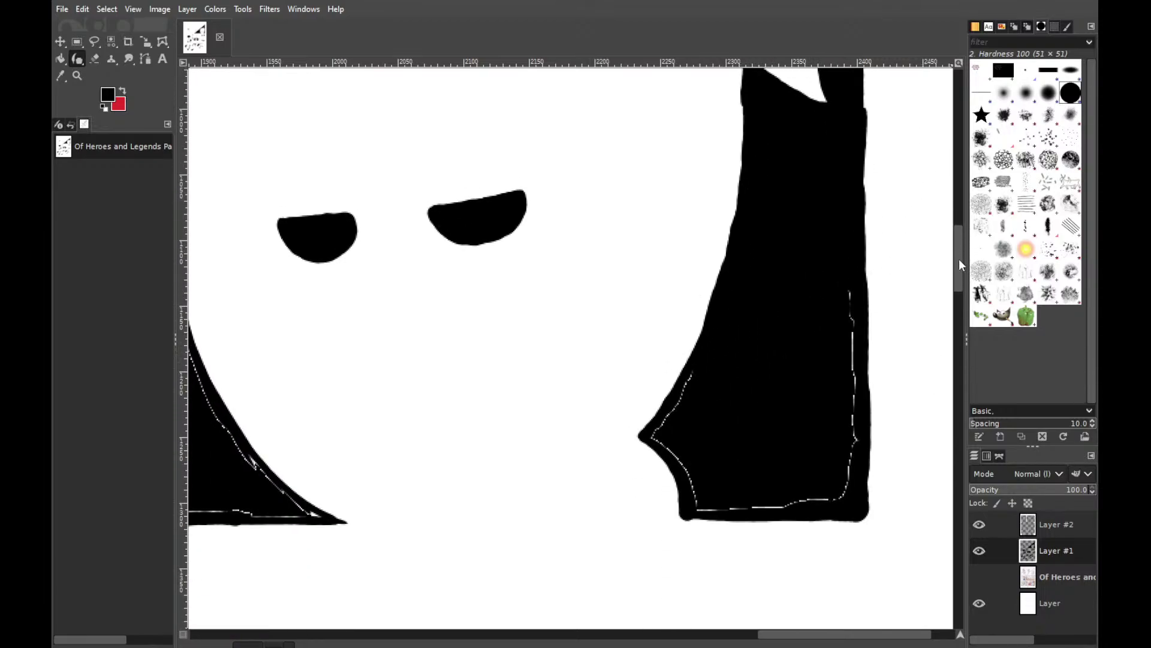
{"action": "mouse_move", "coordinate": [850, 374]}
{"action": "left_mouse_down"}
{"action": "mouse_move", "coordinate": [841, 500]}
{"action": "mouse_move", "coordinate": [851, 488]}
{"action": "mouse_move", "coordinate": [820, 504]}
{"action": "mouse_move", "coordinate": [735, 500]}
{"action": "mouse_move", "coordinate": [704, 513]}
{"action": "left_mouse_up"}
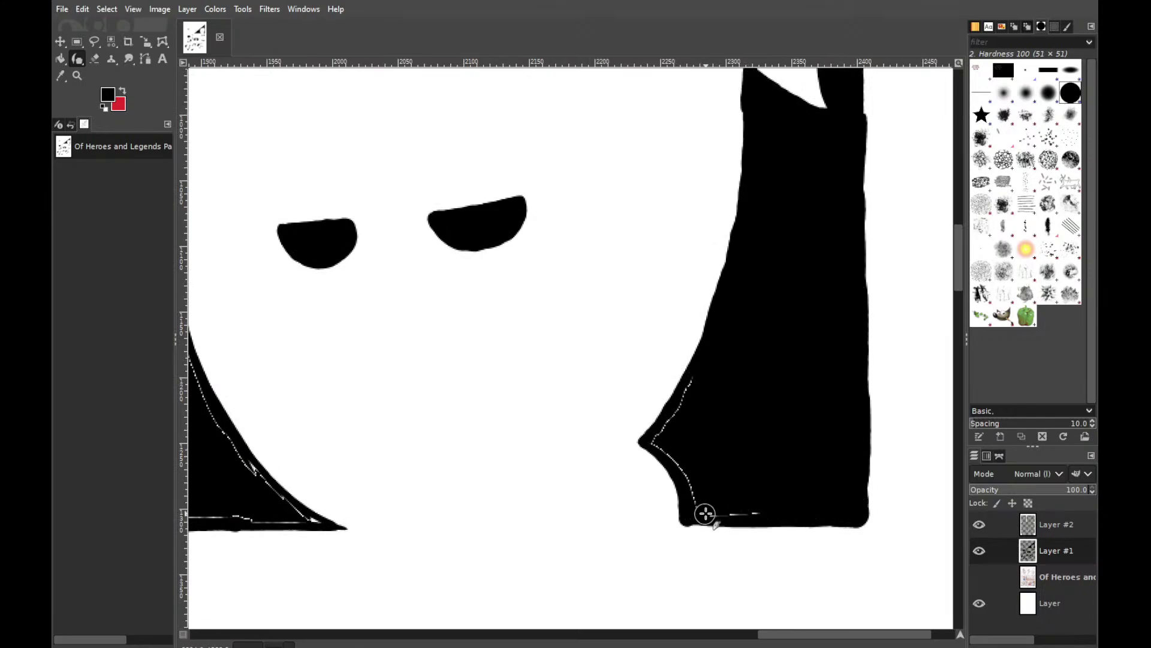
{"action": "mouse_move", "coordinate": [802, 507]}
{"action": "left_mouse_down"}
{"action": "mouse_move", "coordinate": [694, 509]}
{"action": "mouse_move", "coordinate": [688, 477]}
{"action": "mouse_move", "coordinate": [652, 442]}
{"action": "mouse_move", "coordinate": [670, 446]}
{"action": "mouse_move", "coordinate": [661, 437]}
{"action": "mouse_move", "coordinate": [706, 366]}
{"action": "mouse_move", "coordinate": [665, 416]}
{"action": "left_mouse_up"}
Paint over the gaps around the bandage's upper tail and head top, and along the panel's upper corner and upper diagonal edge
{"action": "left_click_drag", "start_coordinate": [960, 262], "coordinate": [956, 190]}
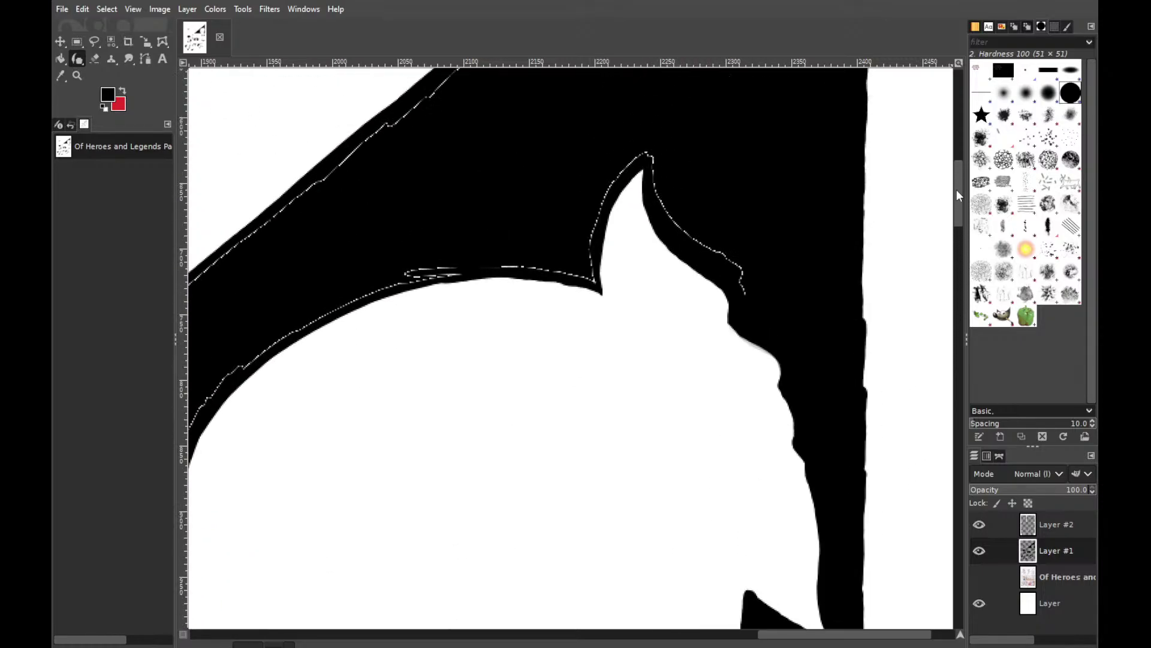
{"action": "mouse_move", "coordinate": [704, 270]}
{"action": "left_mouse_down"}
{"action": "mouse_move", "coordinate": [648, 175]}
{"action": "mouse_move", "coordinate": [603, 214]}
{"action": "mouse_move", "coordinate": [590, 304]}
{"action": "mouse_move", "coordinate": [445, 288]}
{"action": "mouse_move", "coordinate": [424, 298]}
{"action": "mouse_move", "coordinate": [462, 298]}
{"action": "mouse_move", "coordinate": [368, 311]}
{"action": "mouse_move", "coordinate": [249, 390]}
{"action": "left_mouse_up"}
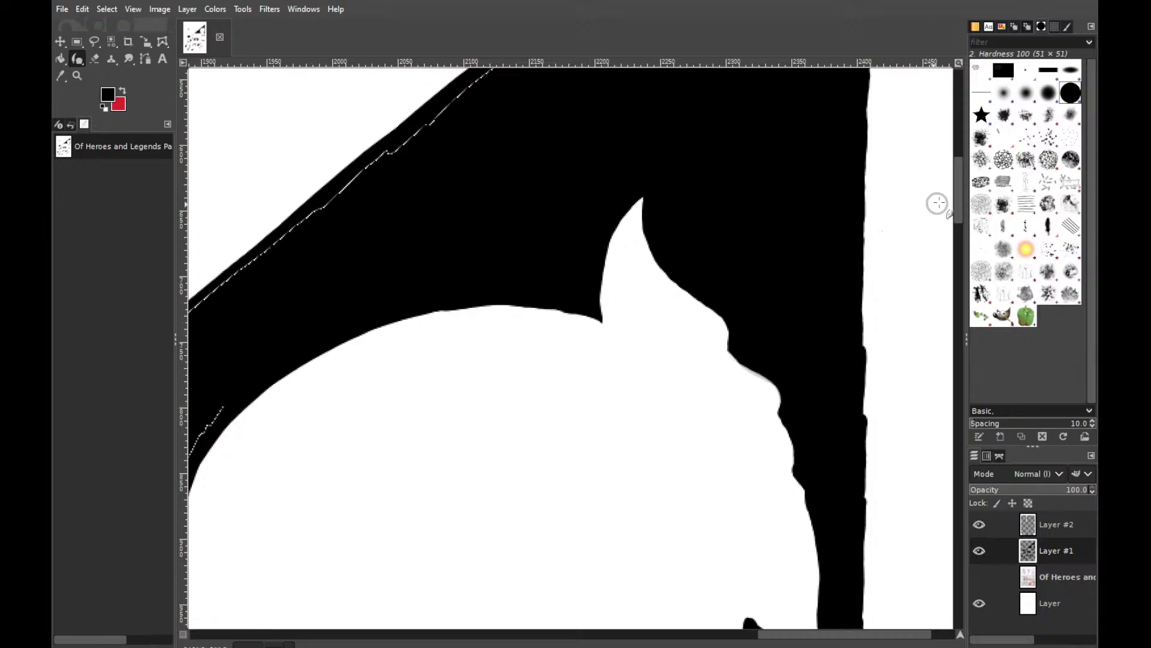
{"action": "left_click_drag", "start_coordinate": [960, 196], "coordinate": [972, 157]}
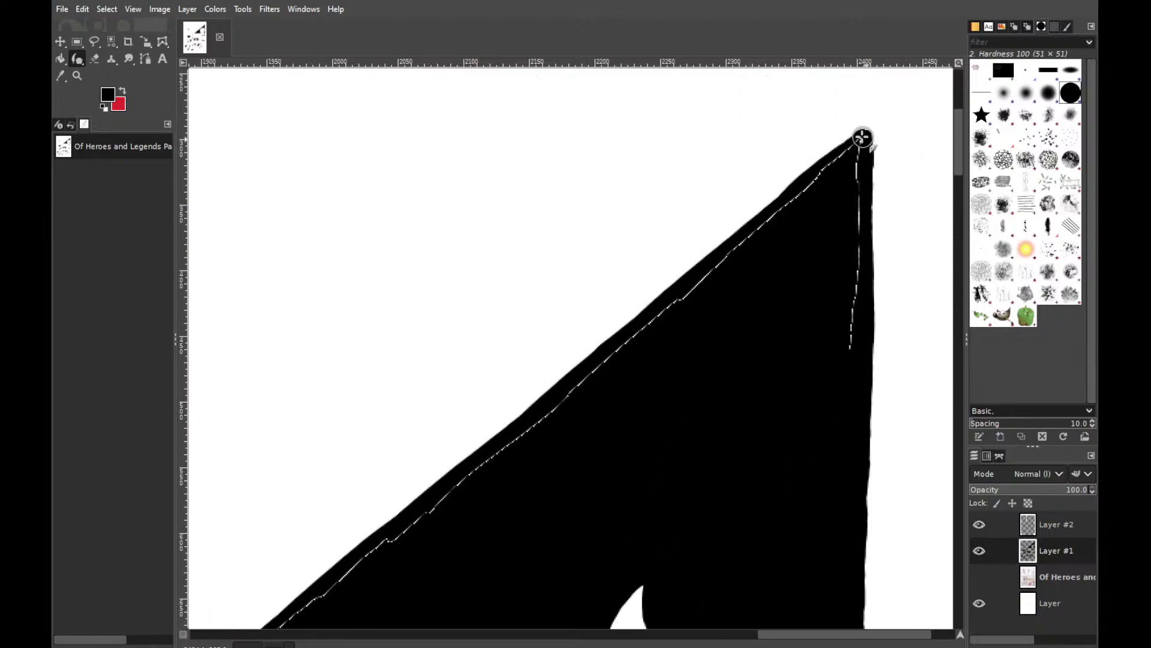
{"action": "left_click_drag", "start_coordinate": [864, 136], "coordinate": [851, 367]}
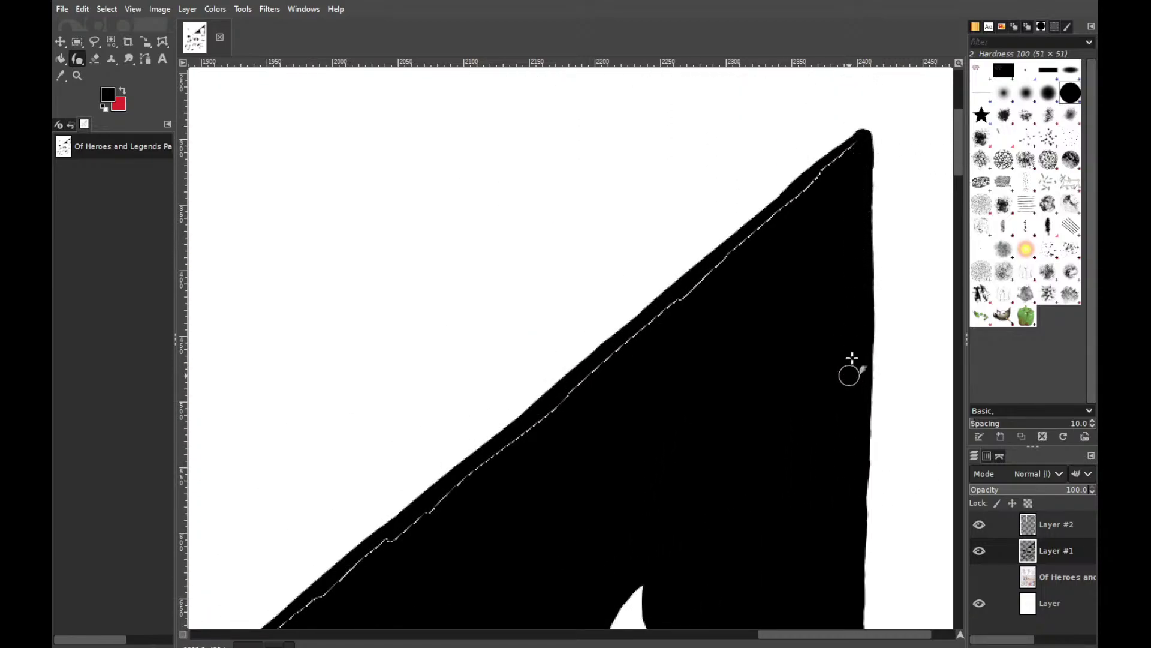
{"action": "mouse_move", "coordinate": [861, 146]}
{"action": "left_mouse_down"}
{"action": "mouse_move", "coordinate": [683, 300]}
{"action": "mouse_move", "coordinate": [560, 390]}
{"action": "left_mouse_up"}
{"action": "mouse_move", "coordinate": [720, 258]}
{"action": "left_mouse_down"}
{"action": "mouse_move", "coordinate": [498, 462]}
{"action": "mouse_move", "coordinate": [352, 570]}
{"action": "left_mouse_up"}
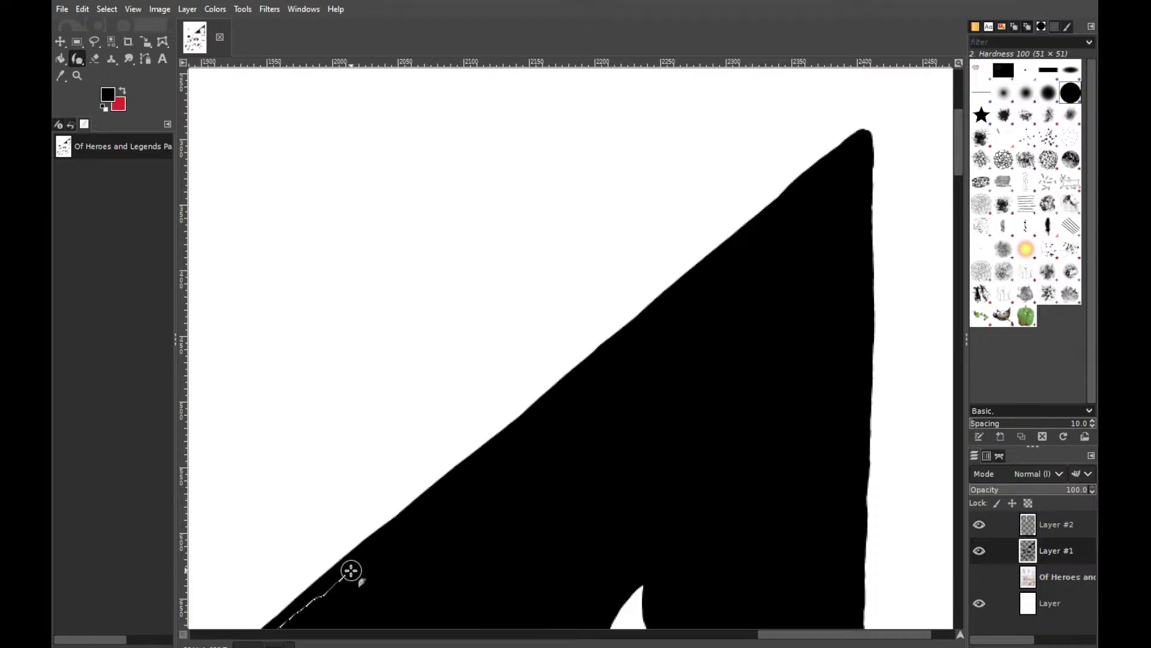
Cover the white gaps along the left side of the head down to the panel's bottom border
{"action": "left_click_drag", "start_coordinate": [960, 140], "coordinate": [948, 235]}
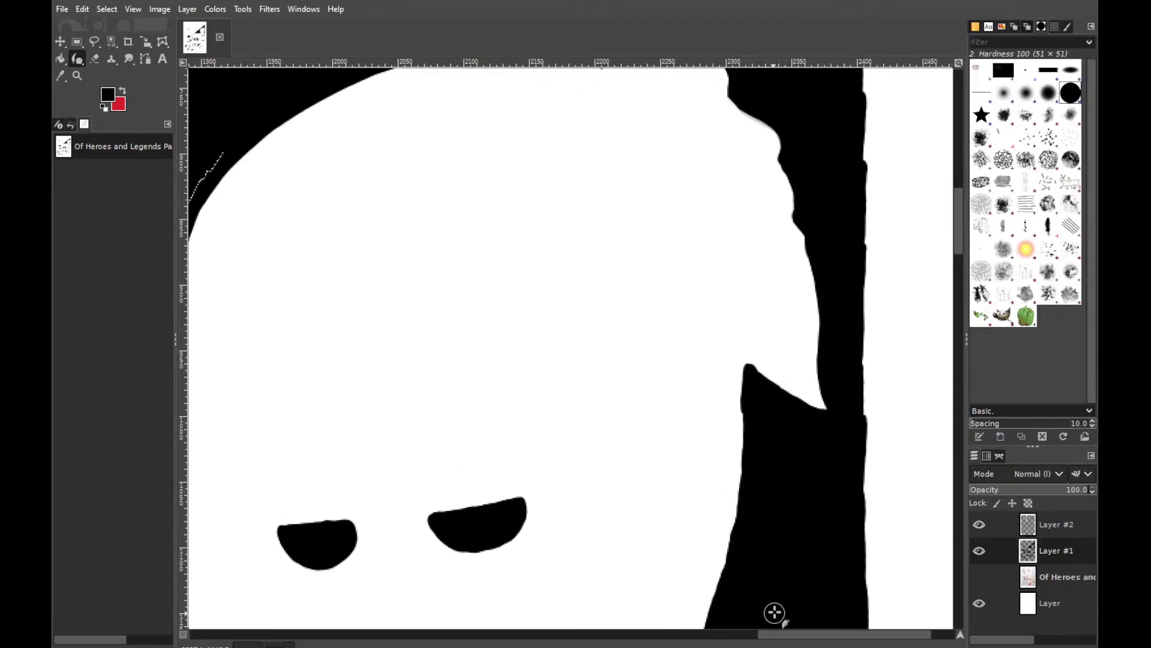
{"action": "left_click_drag", "start_coordinate": [792, 638], "coordinate": [676, 637]}
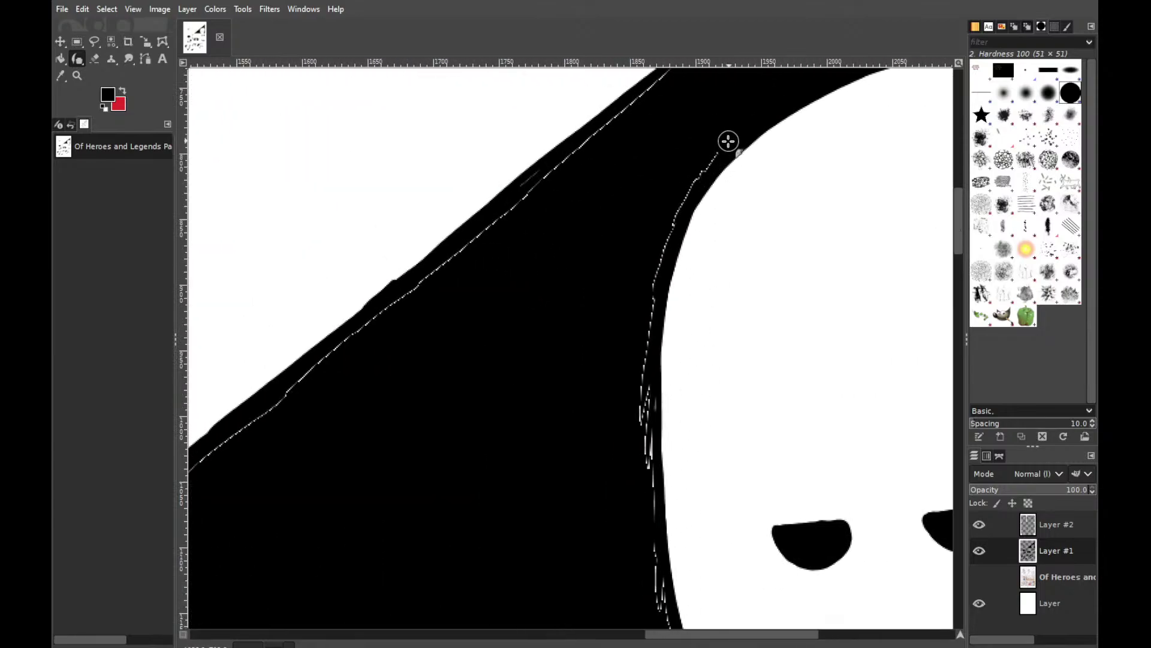
{"action": "mouse_move", "coordinate": [727, 142]}
{"action": "left_mouse_down"}
{"action": "mouse_move", "coordinate": [652, 258]}
{"action": "mouse_move", "coordinate": [676, 219]}
{"action": "mouse_move", "coordinate": [640, 372]}
{"action": "mouse_move", "coordinate": [654, 299]}
{"action": "mouse_move", "coordinate": [638, 444]}
{"action": "mouse_move", "coordinate": [643, 386]}
{"action": "mouse_move", "coordinate": [649, 477]}
{"action": "mouse_move", "coordinate": [650, 383]}
{"action": "mouse_move", "coordinate": [650, 560]}
{"action": "mouse_move", "coordinate": [645, 461]}
{"action": "mouse_move", "coordinate": [616, 471]}
{"action": "left_mouse_up"}
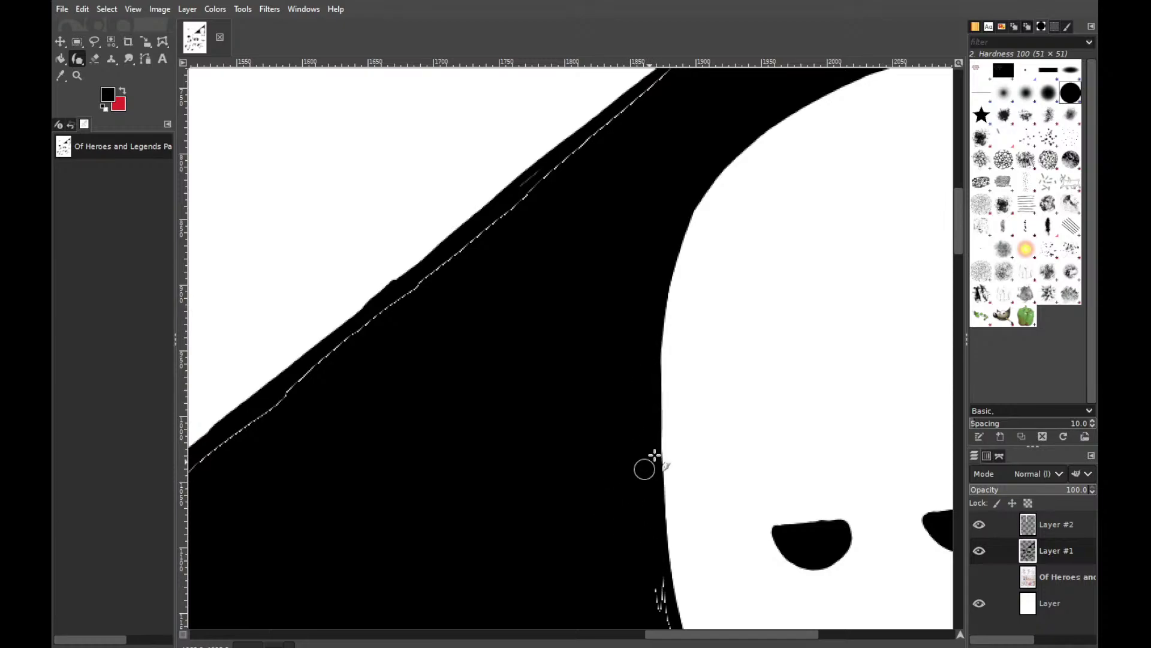
{"action": "scroll", "coordinate": [957, 232], "scroll_direction": "down", "scroll_amount": 1}
{"action": "left_click_drag", "start_coordinate": [957, 231], "coordinate": [957, 273]}
{"action": "mouse_move", "coordinate": [661, 239]}
{"action": "left_mouse_down"}
{"action": "mouse_move", "coordinate": [700, 339]}
{"action": "mouse_move", "coordinate": [682, 284]}
{"action": "mouse_move", "coordinate": [726, 379]}
{"action": "mouse_move", "coordinate": [782, 434]}
{"action": "mouse_move", "coordinate": [759, 425]}
{"action": "mouse_move", "coordinate": [823, 458]}
{"action": "mouse_move", "coordinate": [783, 436]}
{"action": "mouse_move", "coordinate": [817, 457]}
{"action": "mouse_move", "coordinate": [660, 443]}
{"action": "mouse_move", "coordinate": [768, 455]}
{"action": "mouse_move", "coordinate": [421, 451]}
{"action": "mouse_move", "coordinate": [389, 450]}
{"action": "mouse_move", "coordinate": [569, 449]}
{"action": "mouse_move", "coordinate": [376, 439]}
{"action": "mouse_move", "coordinate": [472, 418]}
{"action": "left_mouse_up"}
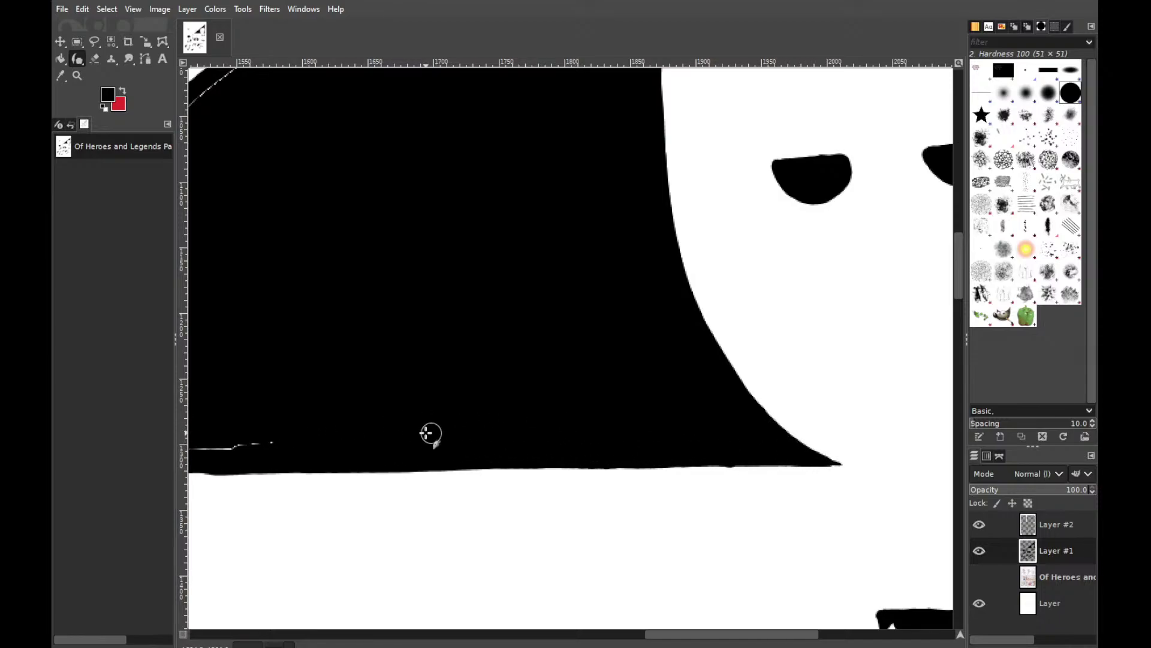
Paint over the gaps along the panel's bottom border, around its lower left corner and up the lower diagonal edge
{"action": "left_click_drag", "start_coordinate": [795, 635], "coordinate": [689, 634]}
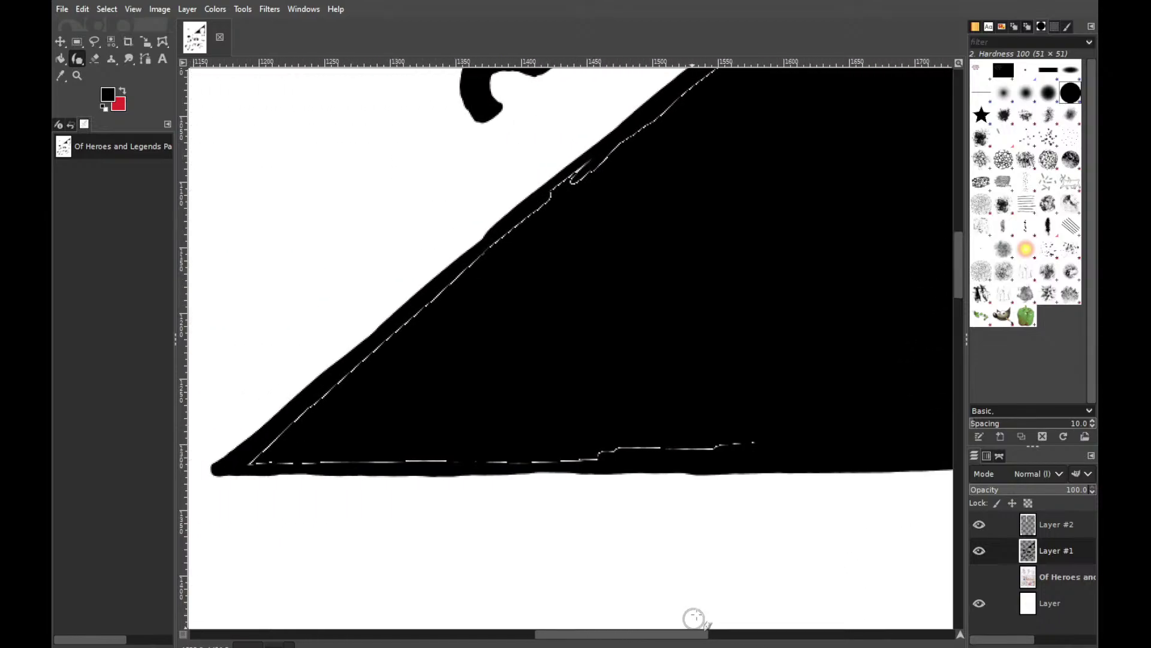
{"action": "left_click_drag", "start_coordinate": [784, 442], "coordinate": [485, 446]}
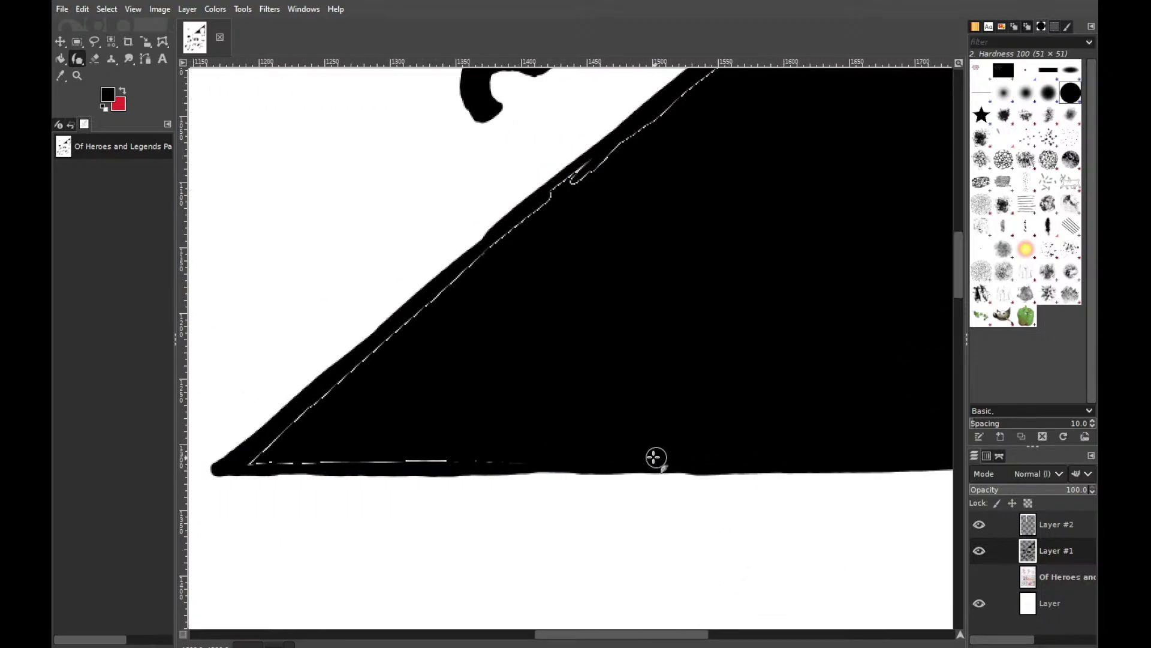
{"action": "left_click_drag", "start_coordinate": [256, 463], "coordinate": [663, 441]}
{"action": "left_click_drag", "start_coordinate": [266, 445], "coordinate": [504, 250]}
{"action": "left_click_drag", "start_coordinate": [559, 186], "coordinate": [506, 236]}
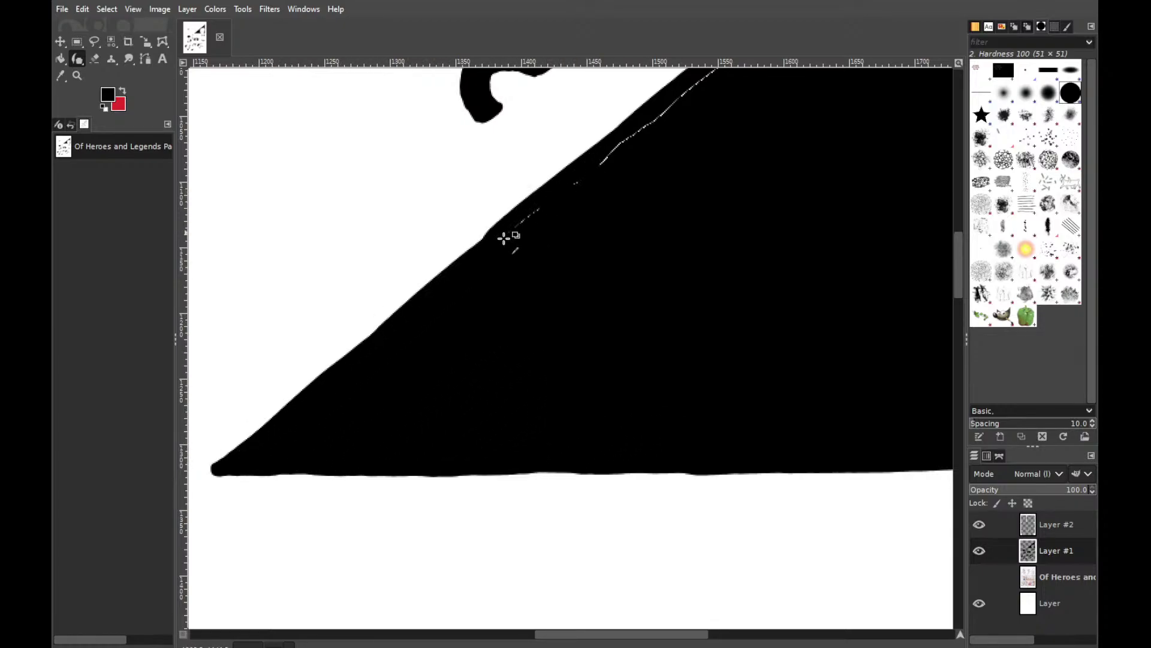
{"action": "mouse_move", "coordinate": [570, 185]}
{"action": "left_mouse_down"}
{"action": "mouse_move", "coordinate": [652, 117]}
{"action": "mouse_move", "coordinate": [521, 225]}
{"action": "mouse_move", "coordinate": [678, 107]}
{"action": "mouse_move", "coordinate": [704, 131]}
{"action": "left_mouse_up"}
Cover the remaining white gaps along the middle of the panel's diagonal edge with black
{"action": "scroll", "coordinate": [804, 445], "scroll_direction": "down", "scroll_amount": 3}
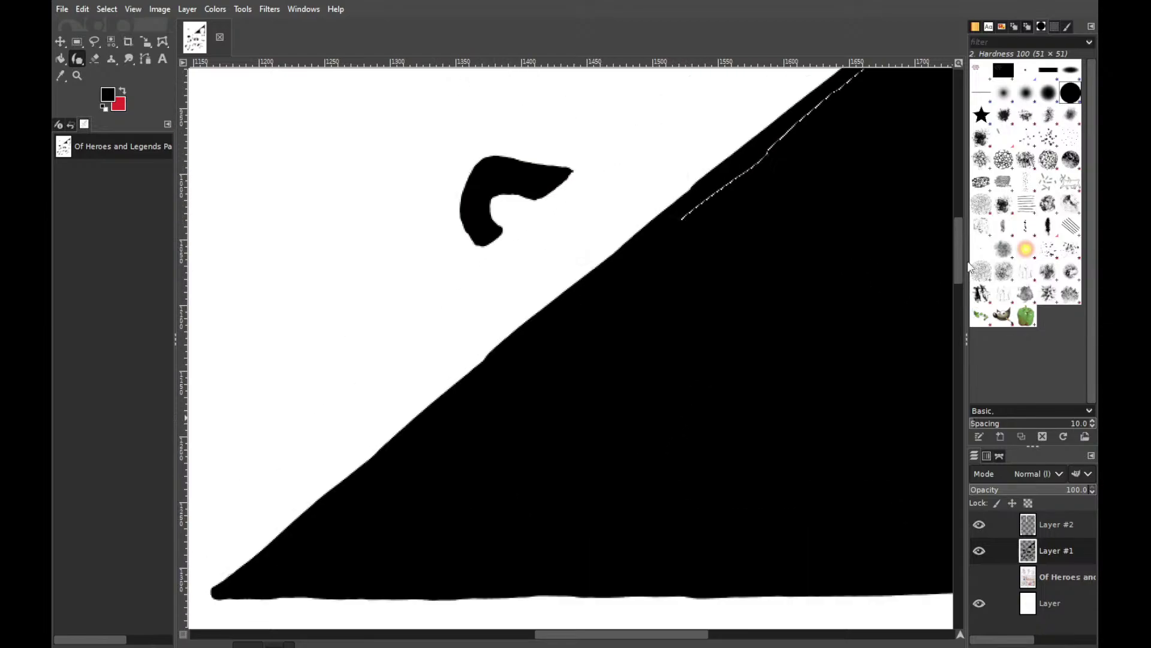
{"action": "scroll", "coordinate": [805, 445], "scroll_direction": "up", "scroll_amount": 3}
{"action": "left_click_drag", "start_coordinate": [653, 635], "coordinate": [677, 635]}
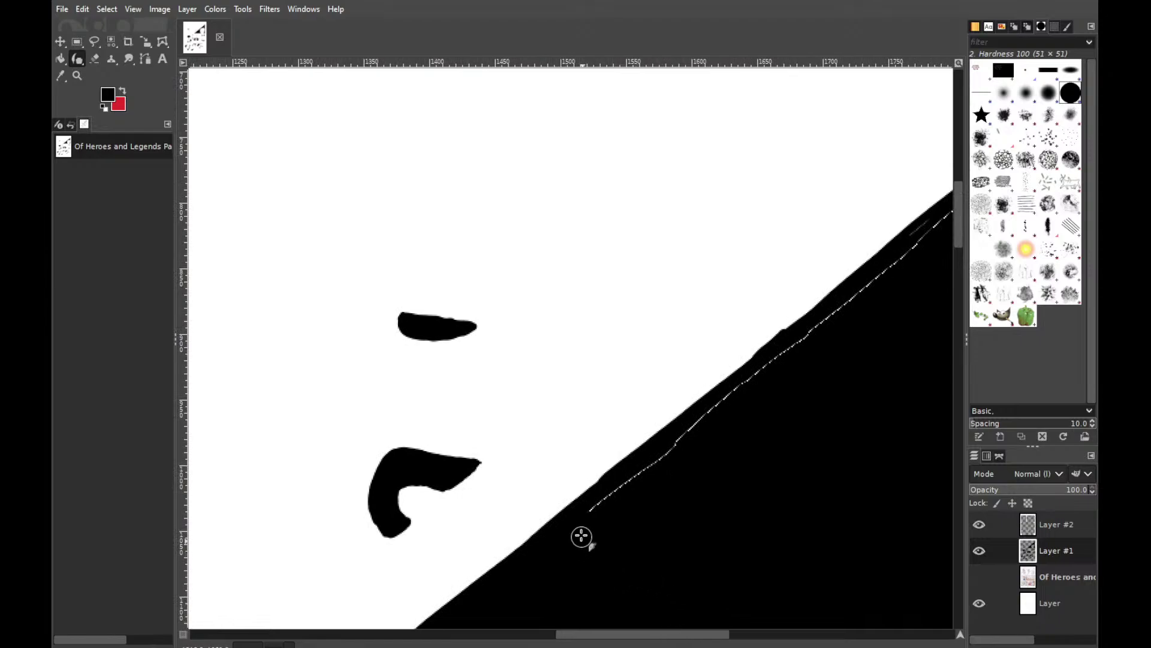
{"action": "left_click_drag", "start_coordinate": [587, 511], "coordinate": [896, 265]}
{"action": "scroll", "coordinate": [707, 626], "scroll_direction": "down", "scroll_amount": 2}
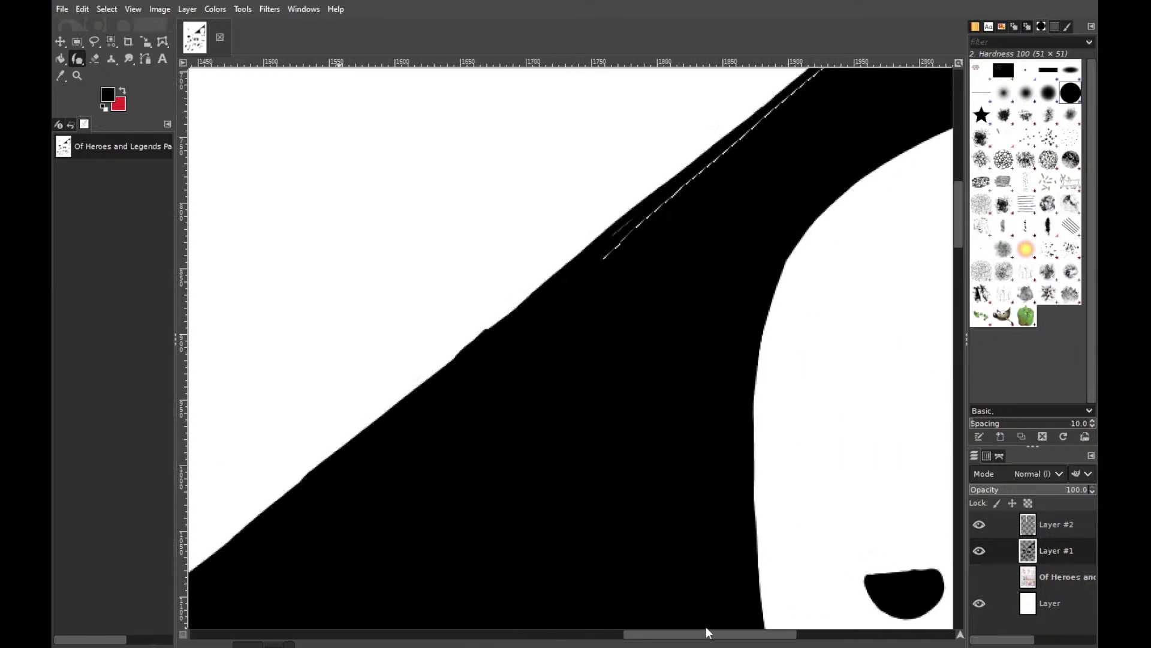
{"action": "scroll", "coordinate": [959, 230], "scroll_direction": "up", "scroll_amount": 2}
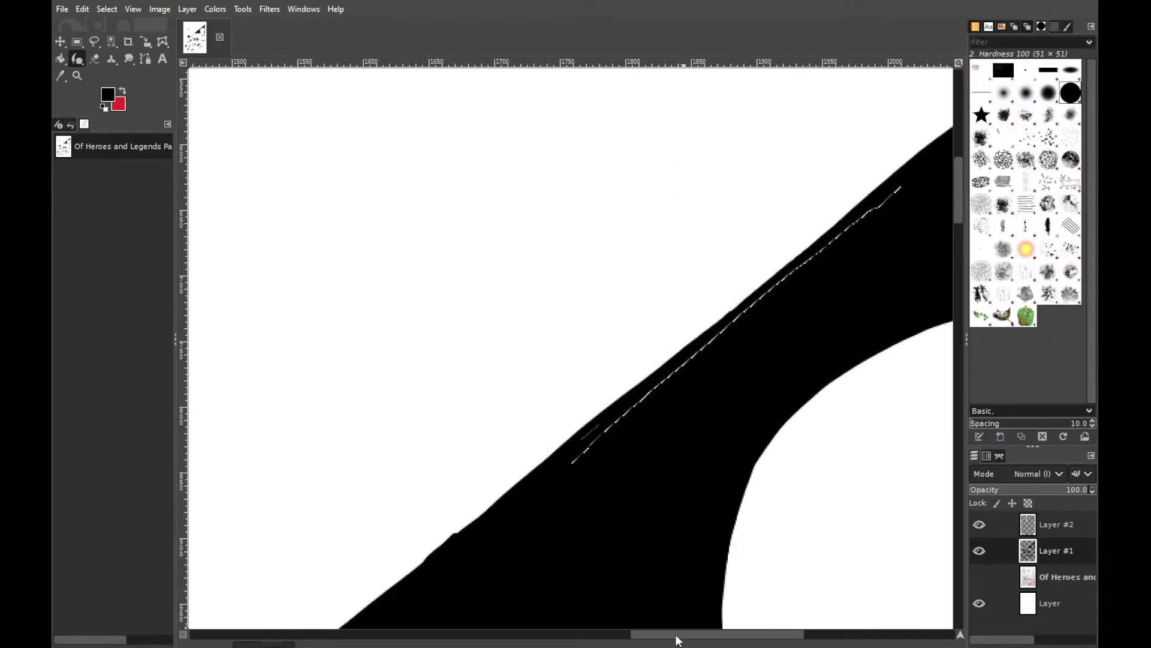
{"action": "scroll", "coordinate": [664, 618], "scroll_direction": "right", "scroll_amount": 2}
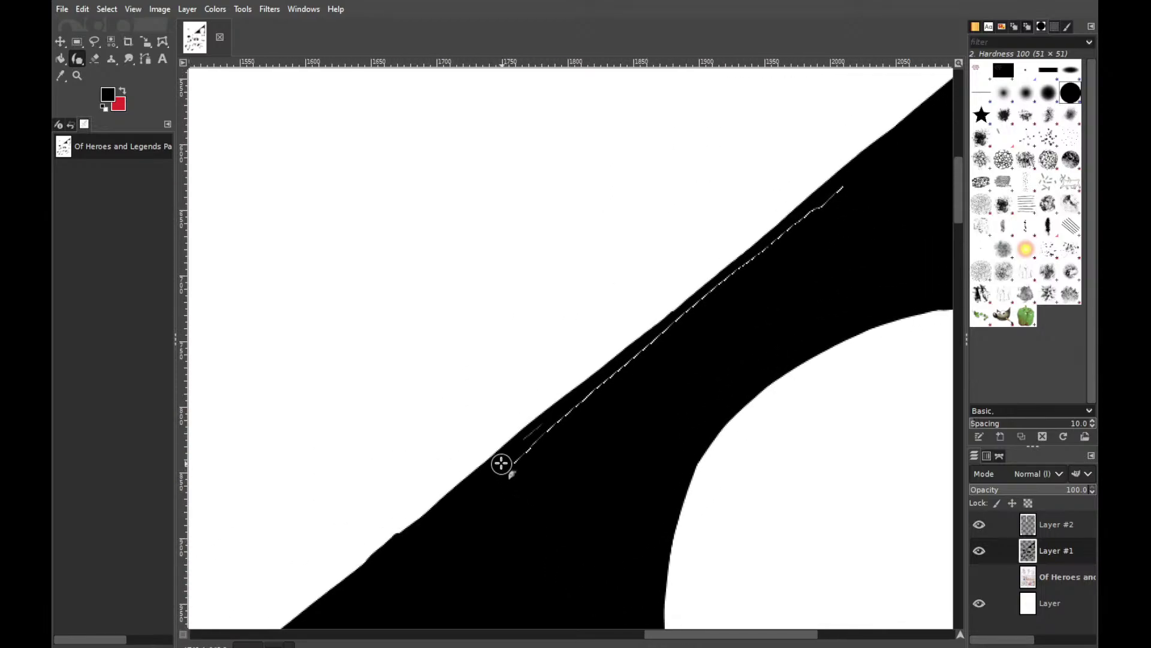
{"action": "left_click_drag", "start_coordinate": [506, 470], "coordinate": [843, 193]}
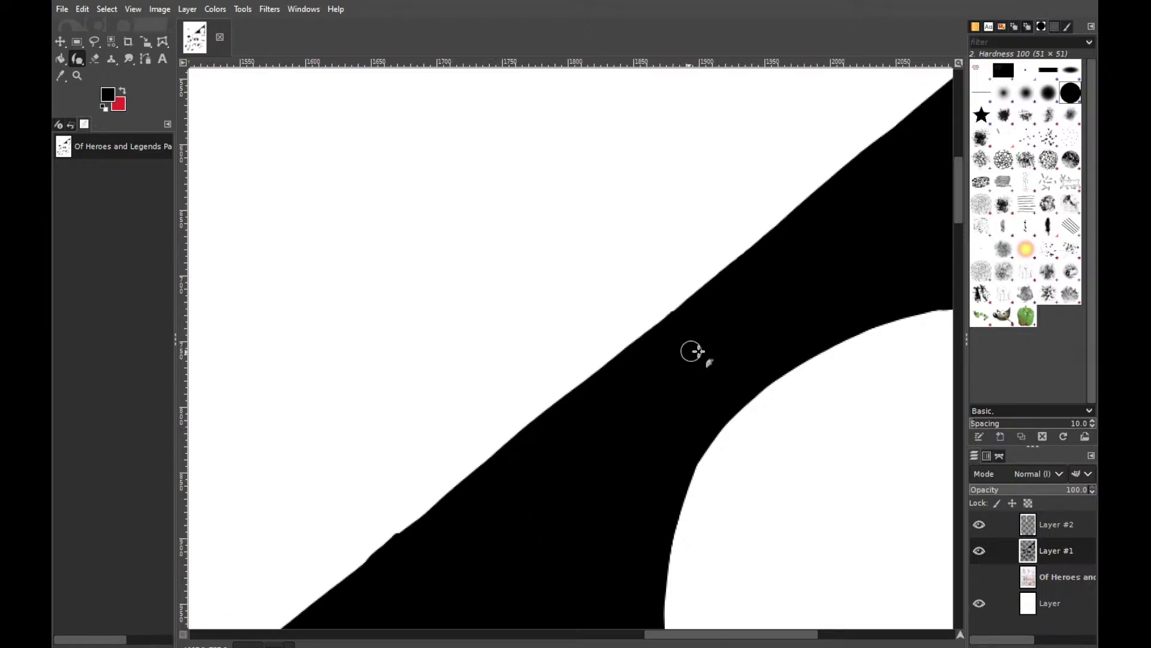
Check the finished black background around the head and the inked solid blacks across the whole page
{"action": "left_click_drag", "start_coordinate": [766, 635], "coordinate": [871, 634]}
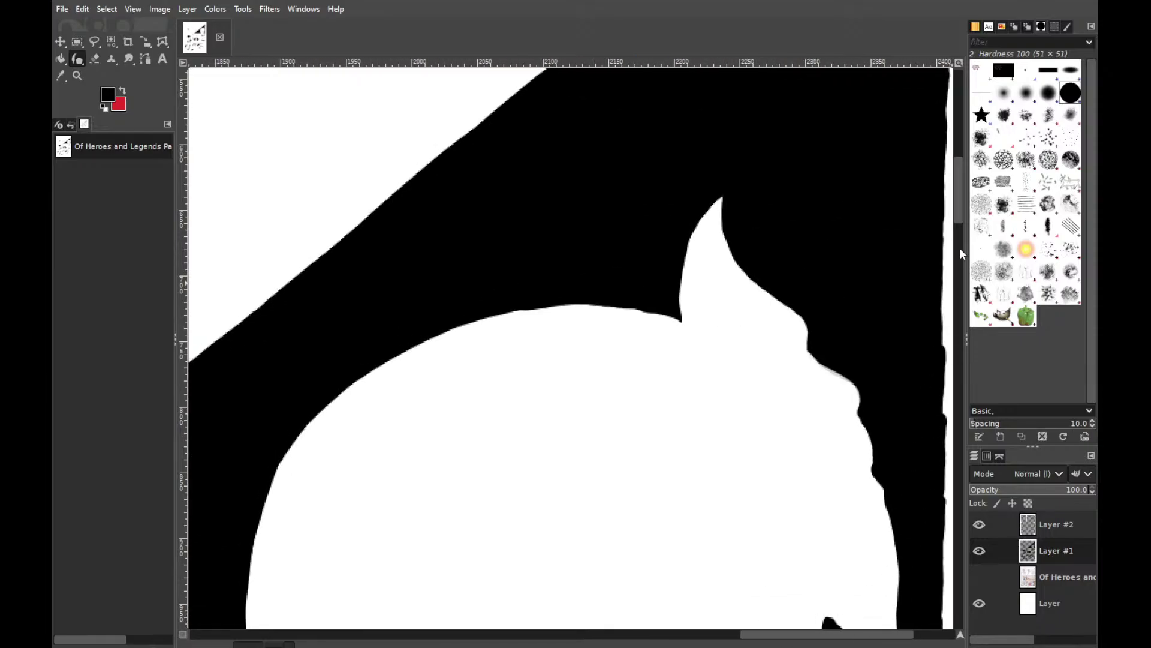
{"action": "scroll", "coordinate": [960, 247], "scroll_direction": "down", "scroll_amount": 8}
{"action": "scroll", "coordinate": [969, 272], "scroll_direction": "up", "scroll_amount": 2}
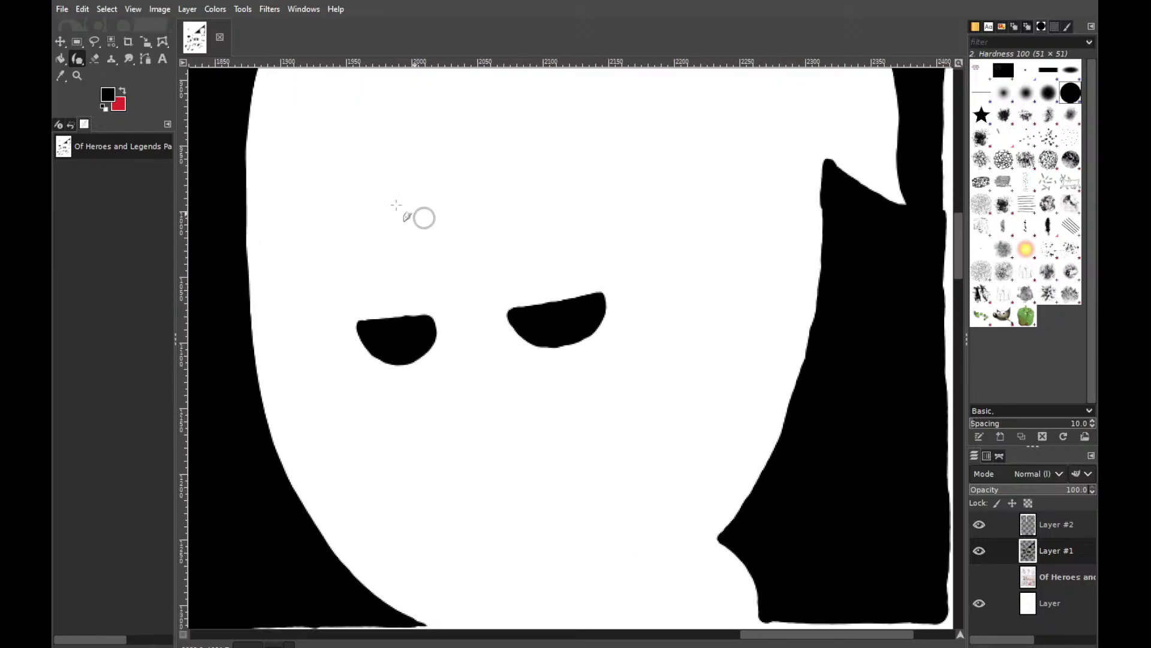
{"action": "scroll", "coordinate": [644, 306], "scroll_direction": "down", "scroll_amount": 3, "text": "ctrl"}
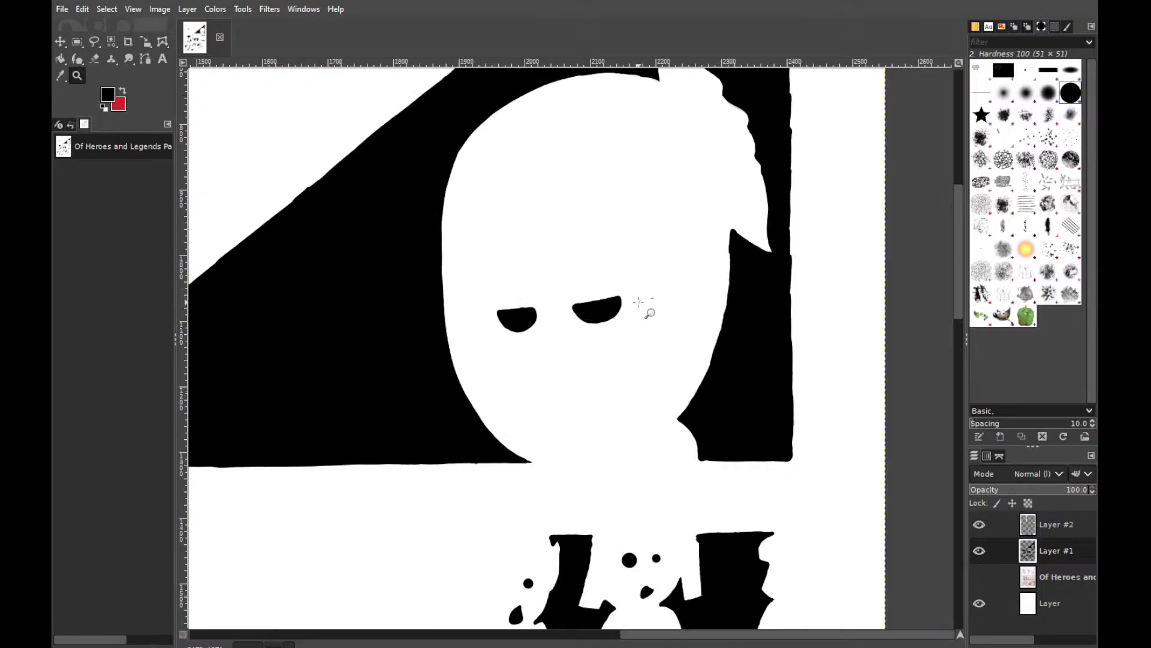
{"action": "scroll", "coordinate": [930, 506], "scroll_direction": "down", "scroll_amount": 10}
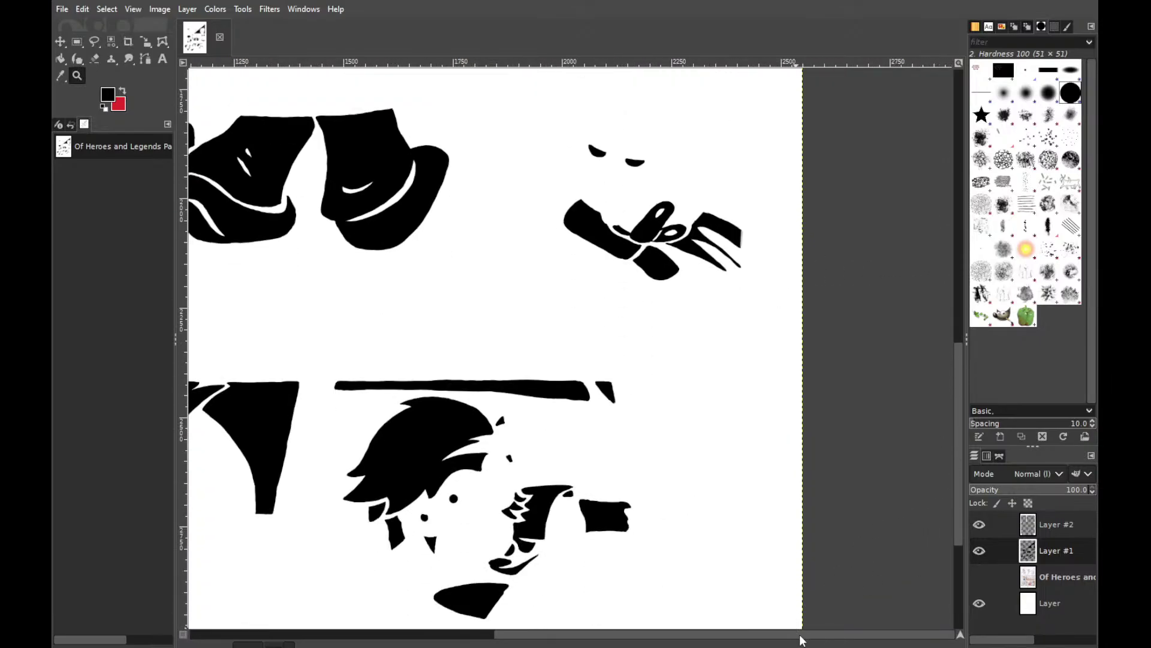
{"action": "scroll", "coordinate": [930, 506], "scroll_direction": "left", "scroll_amount": 9}
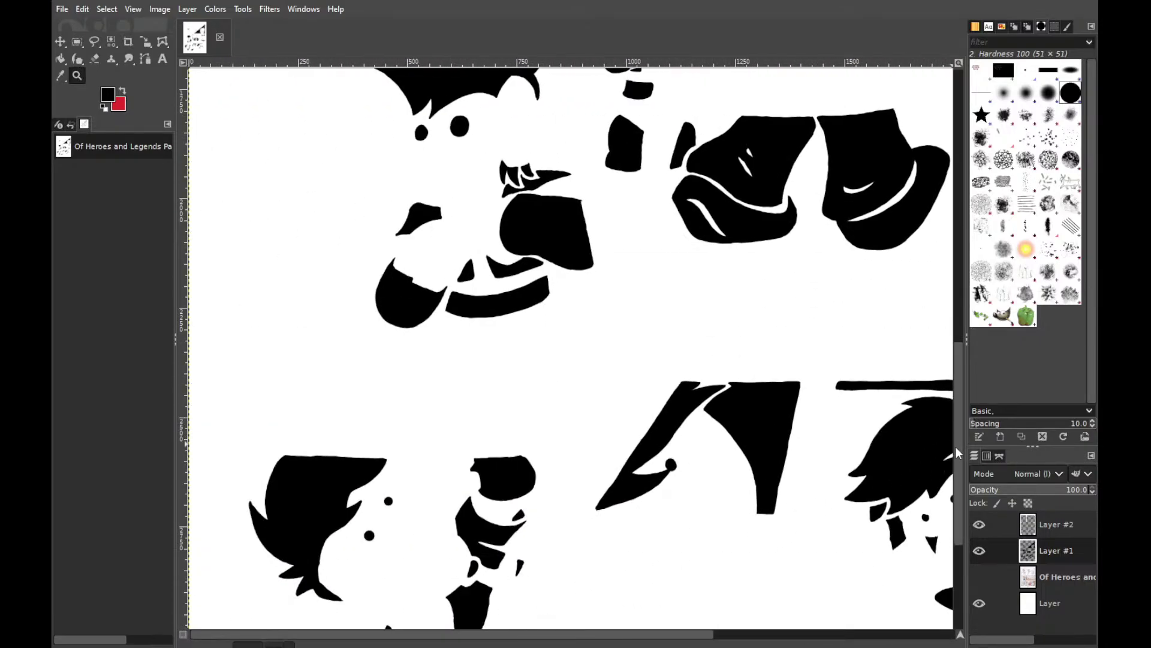
{"action": "left_click_drag", "start_coordinate": [956, 448], "coordinate": [936, 198]}
{"action": "left_click_drag", "start_coordinate": [616, 634], "coordinate": [898, 623]}
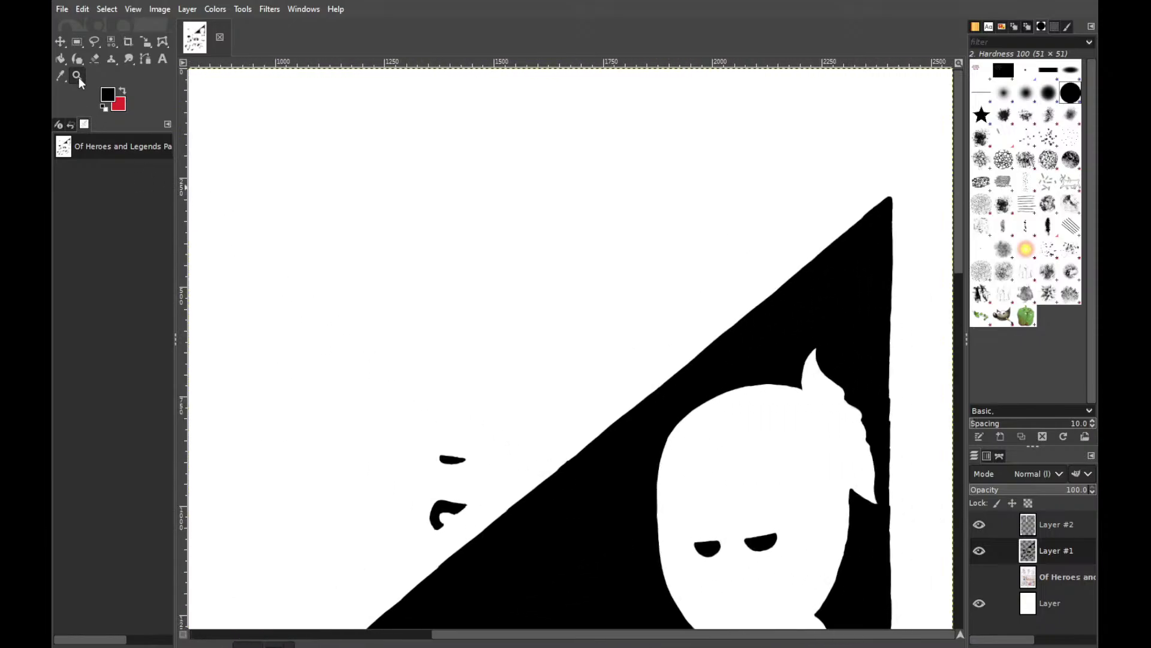
{"action": "left_click", "coordinate": [574, 278], "text": "ctrl"}
{"action": "left_click", "coordinate": [574, 277], "text": "ctrl"}
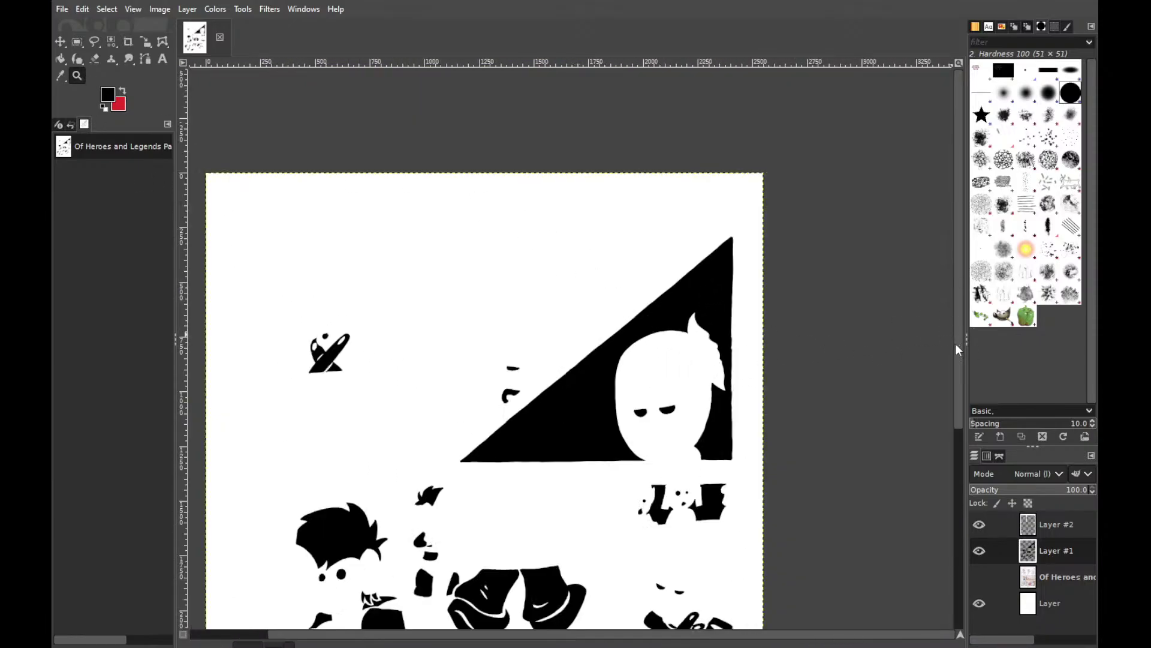
{"action": "scroll", "coordinate": [886, 517], "scroll_direction": "down", "scroll_amount": 5}
{"action": "scroll", "coordinate": [761, 524], "scroll_direction": "left", "scroll_amount": 3}
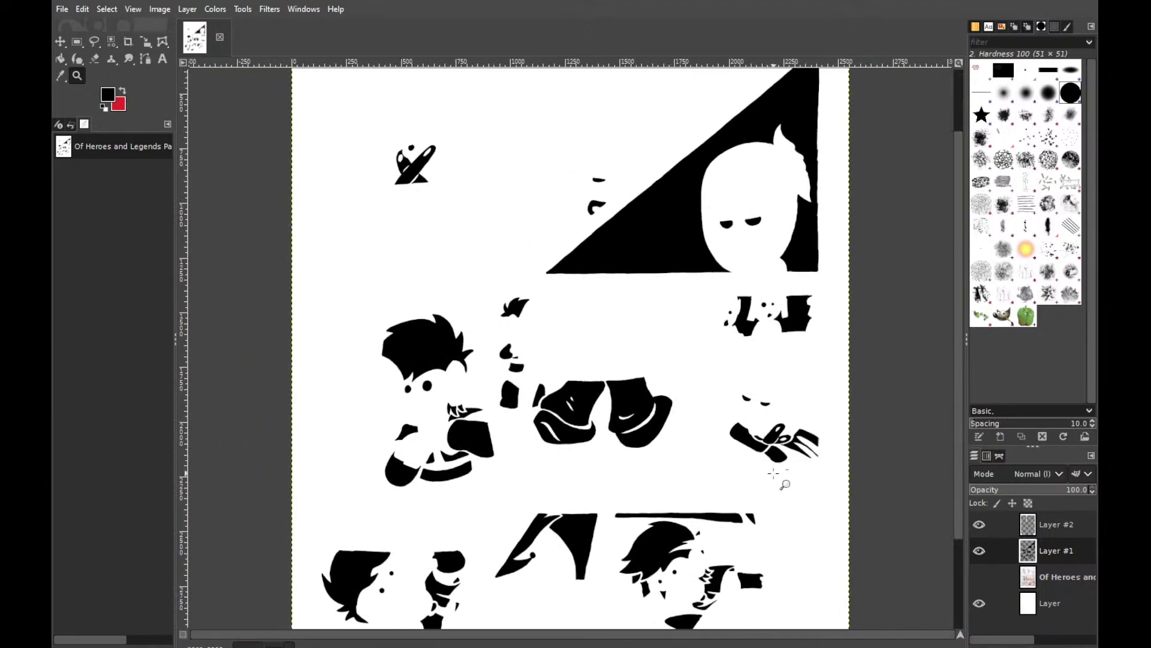
{"action": "left_click", "coordinate": [786, 483], "text": "ctrl"}
{"action": "scroll", "coordinate": [944, 423], "scroll_direction": "down", "scroll_amount": 2}
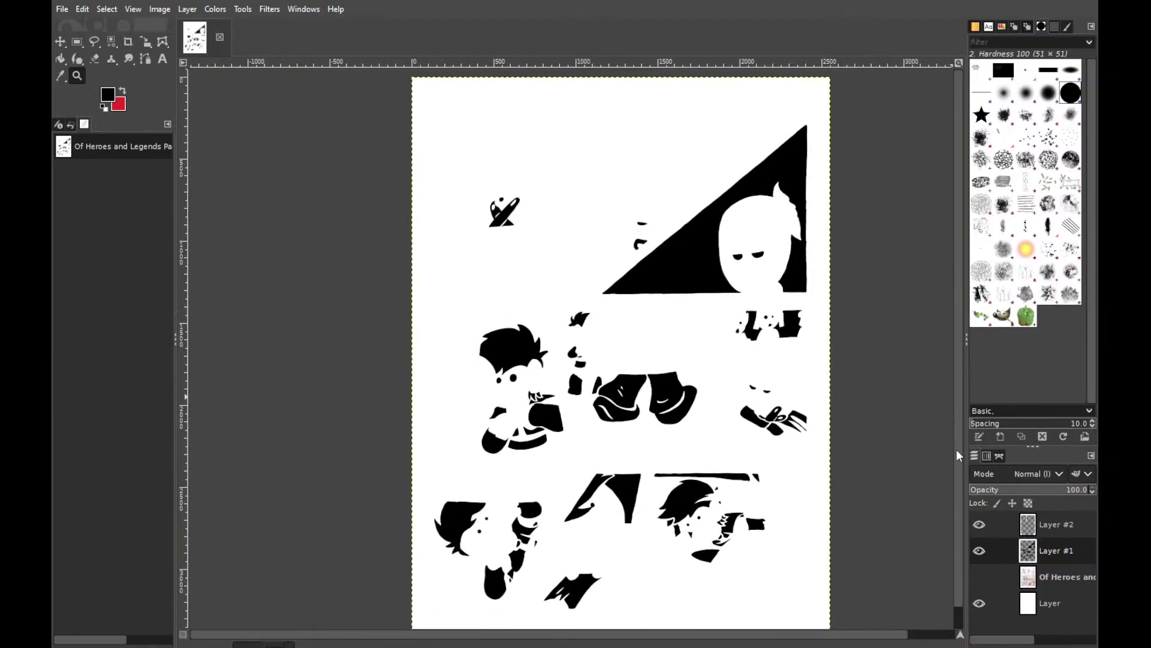
Show the scanned comic page layer again and make it the active layer
{"action": "left_click", "coordinate": [980, 577]}
{"action": "left_click", "coordinate": [1045, 577]}
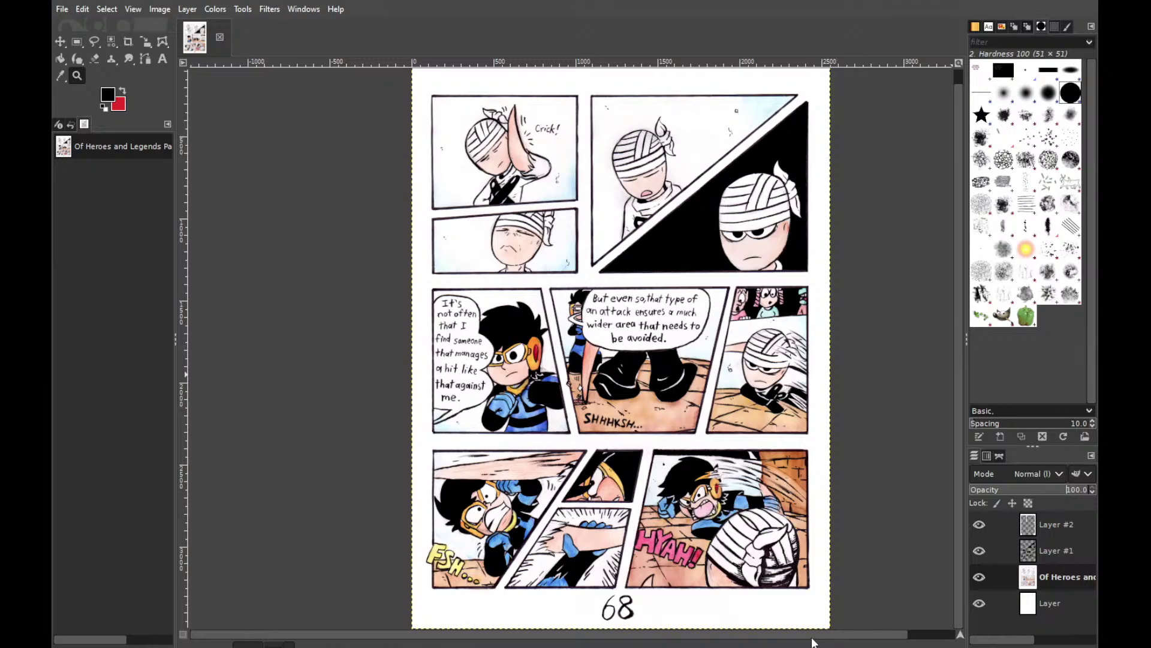
Frame the black-haired character's head in the last panel with a rectangular selection and inspect the inked hair up close
{"action": "key", "text": "r"}
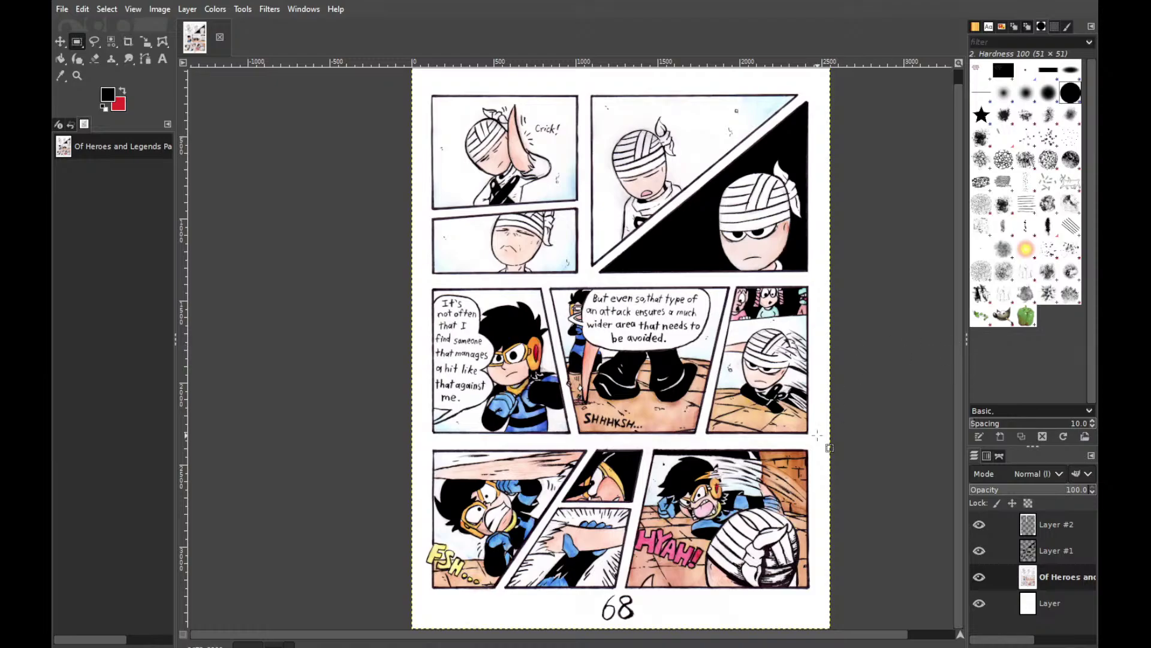
{"action": "left_click_drag", "start_coordinate": [685, 458], "coordinate": [729, 497]}
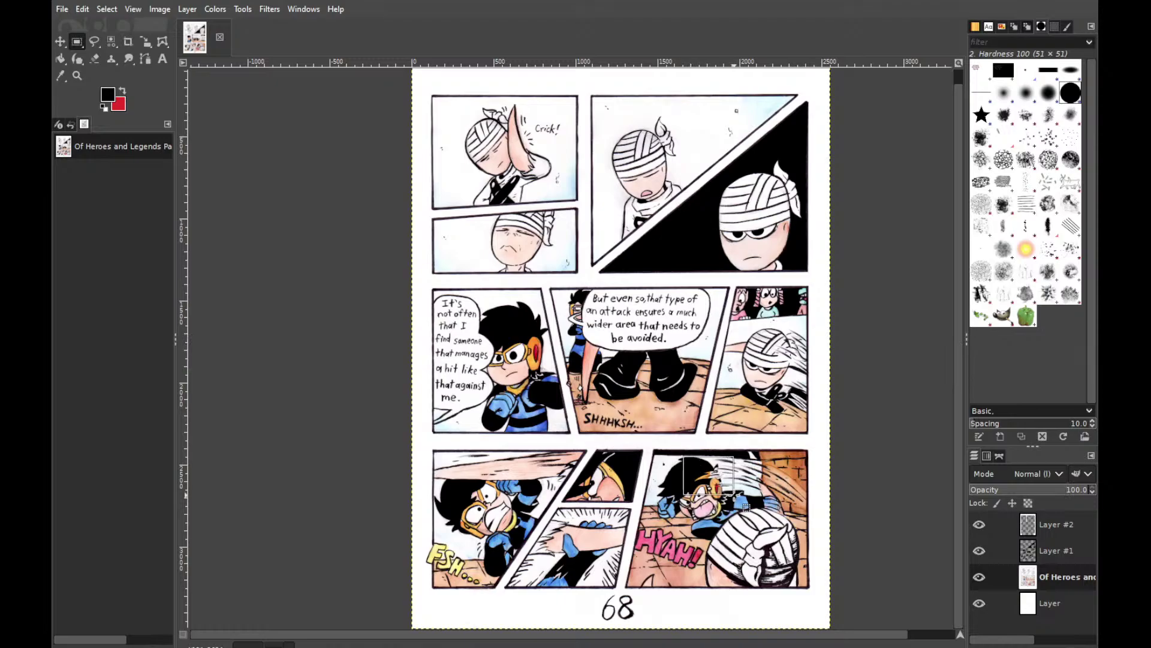
{"action": "scroll", "coordinate": [711, 483], "scroll_direction": "up", "scroll_amount": 4}
{"action": "scroll", "coordinate": [708, 480], "scroll_direction": "up", "scroll_amount": 2}
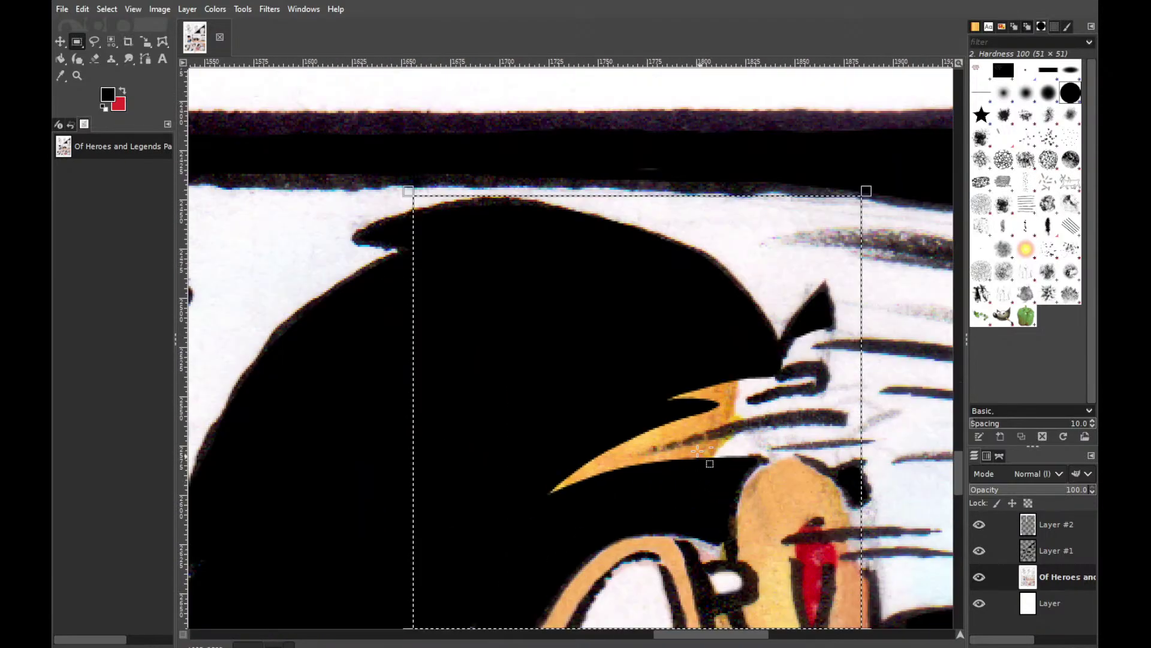
{"action": "scroll", "coordinate": [737, 468], "scroll_direction": "down", "scroll_amount": 4}
{"action": "scroll", "coordinate": [754, 477], "scroll_direction": "down", "scroll_amount": 2}
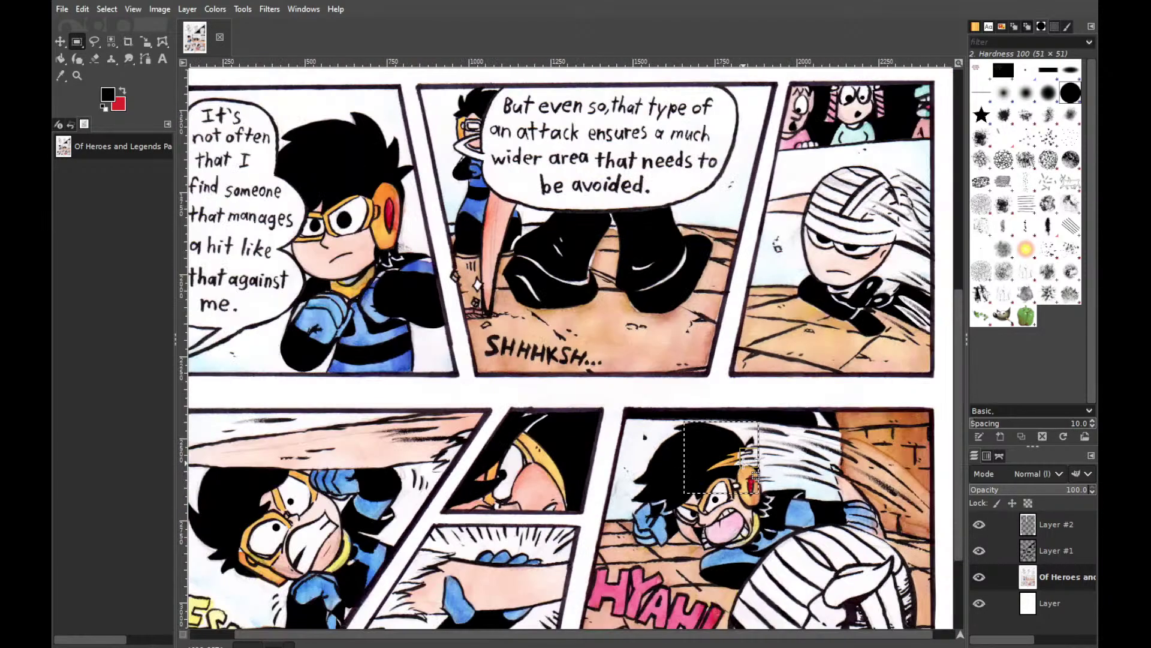
Frame the area around the black trouser legs in the middle panel with a rectangular selection and inspect the inking there
{"action": "left_click_drag", "start_coordinate": [532, 291], "coordinate": [668, 329]}
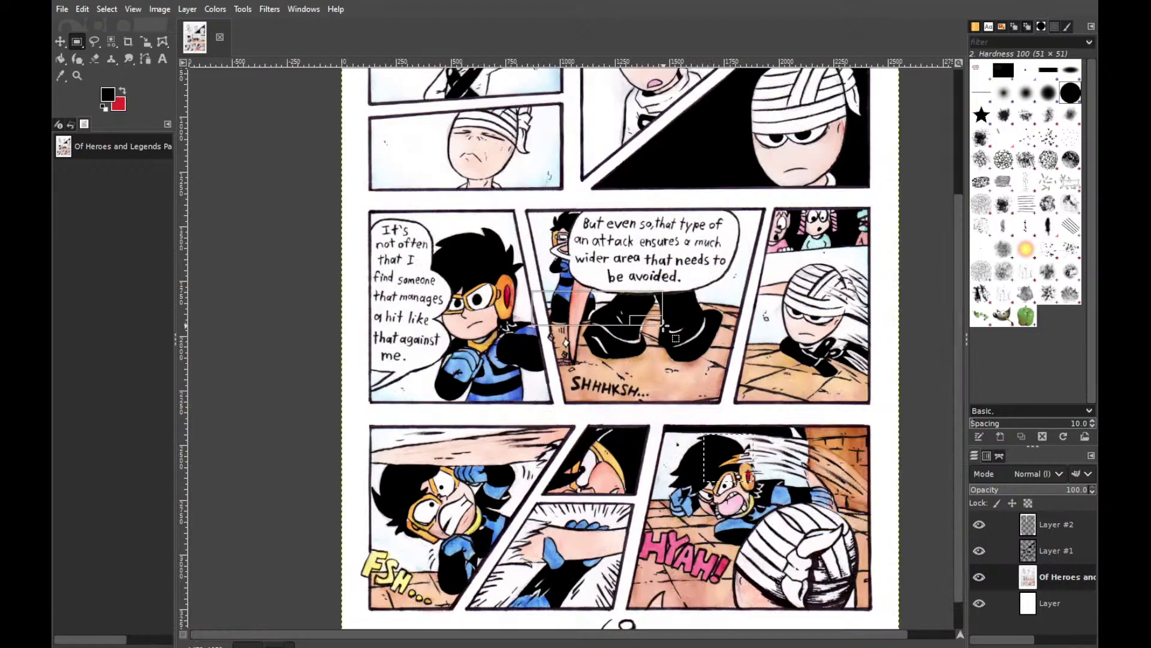
{"action": "scroll", "coordinate": [594, 303], "scroll_direction": "up", "scroll_amount": 3}
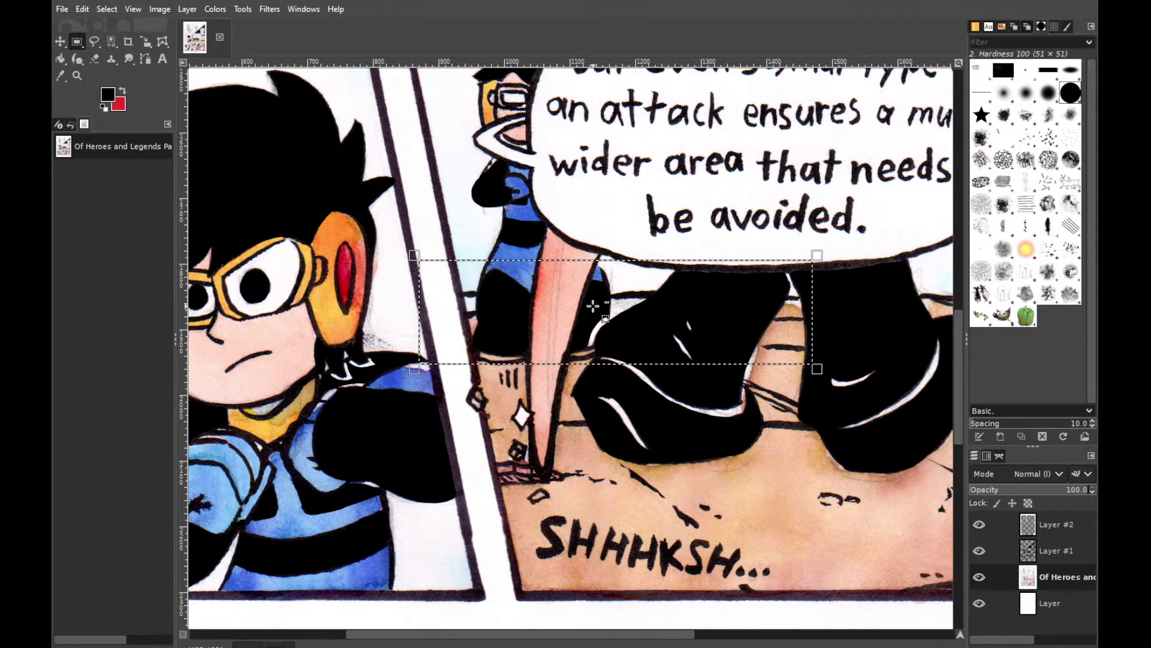
{"action": "scroll", "coordinate": [594, 304], "scroll_direction": "down", "scroll_amount": 2}
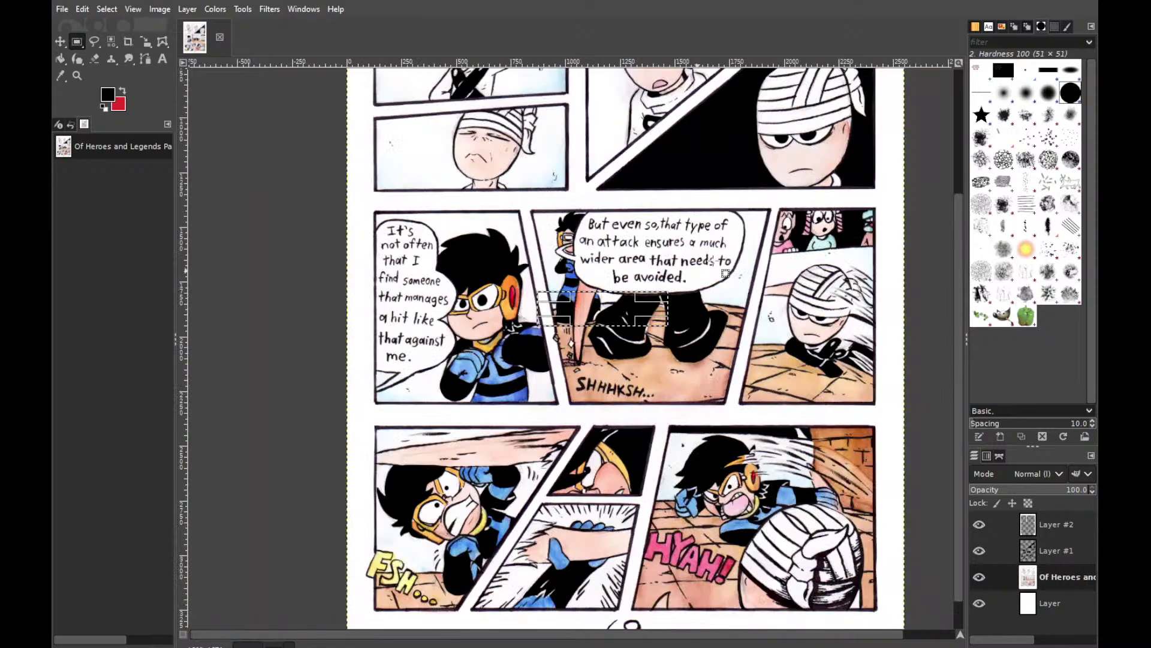
{"action": "scroll", "coordinate": [706, 370], "scroll_direction": "up", "scroll_amount": 4}
{"action": "scroll", "coordinate": [707, 370], "scroll_direction": "right", "scroll_amount": 3}
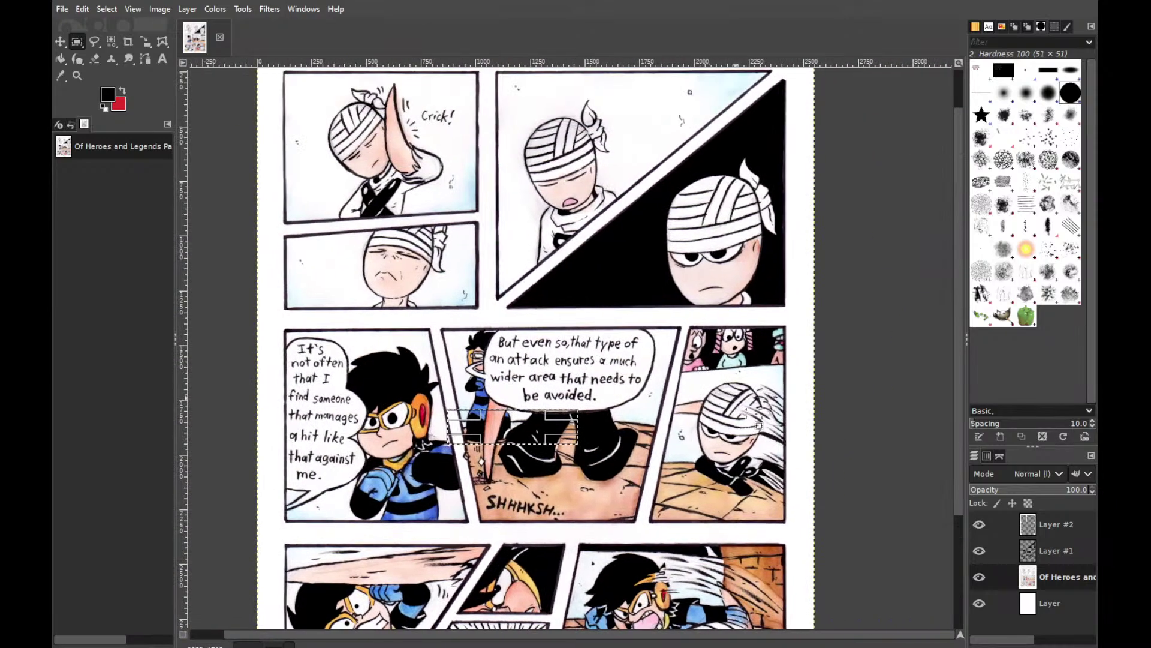
{"action": "scroll", "coordinate": [795, 471], "scroll_direction": "up", "scroll_amount": 3}
{"action": "key", "text": "shift+ctrl+j"}
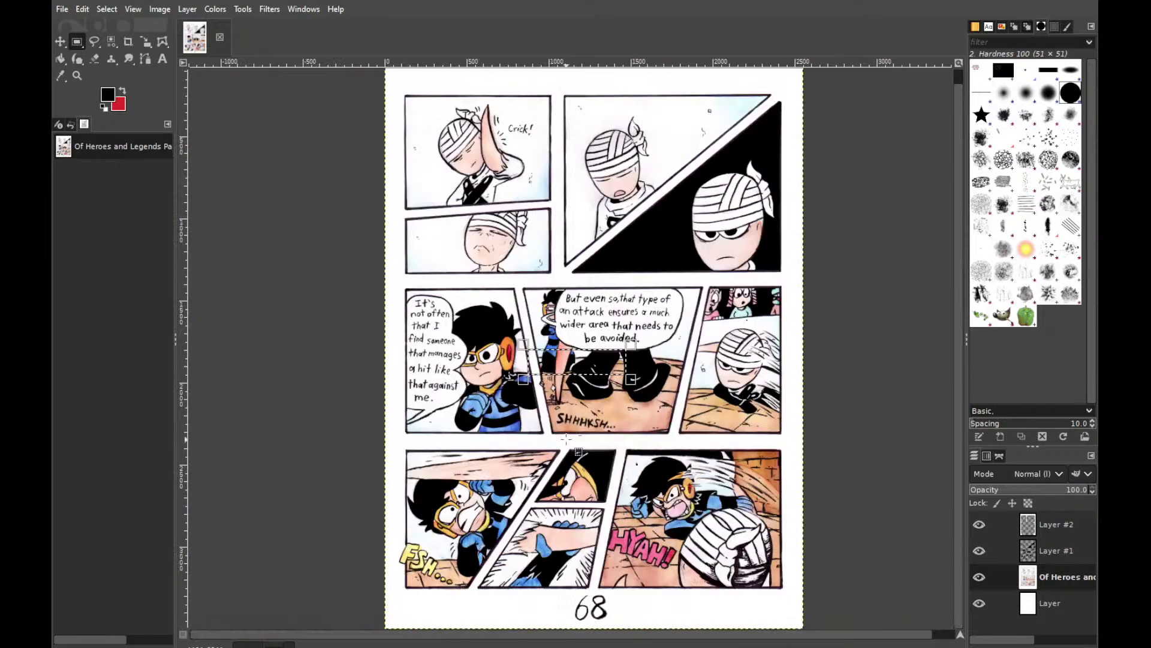
Review the solid blacks and colours across the whole page, including a close look at the small eye panel
{"action": "scroll", "coordinate": [560, 438], "scroll_direction": "down", "scroll_amount": 1}
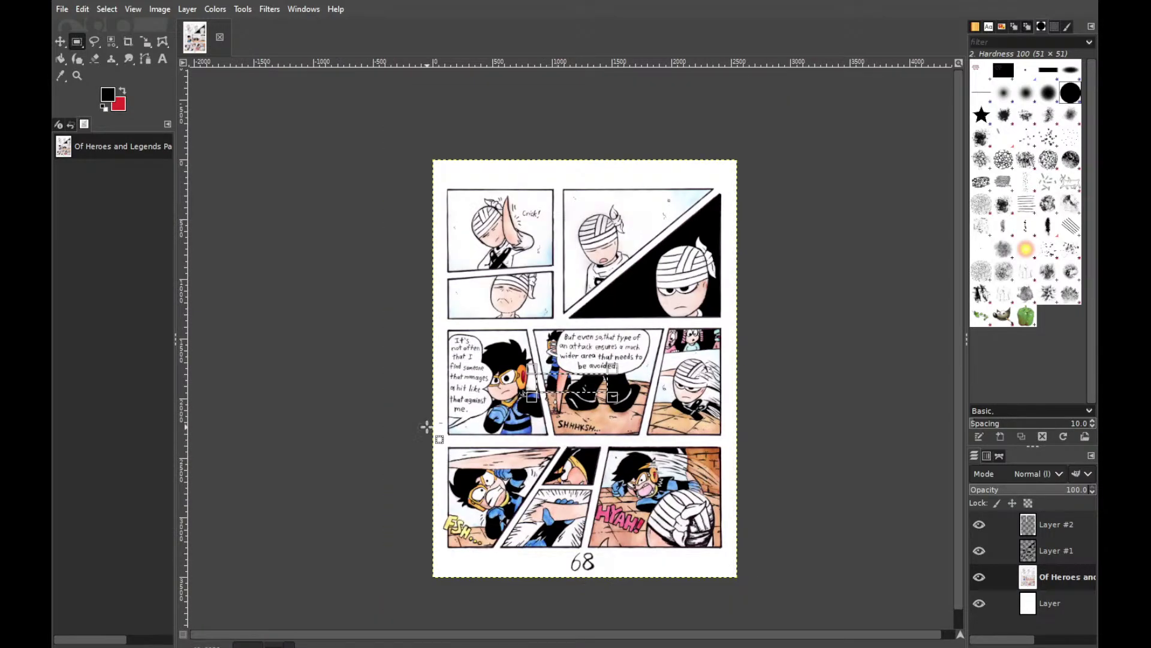
{"action": "scroll", "coordinate": [390, 419], "scroll_direction": "up", "scroll_amount": 1}
{"action": "scroll", "coordinate": [391, 418], "scroll_direction": "down", "scroll_amount": 1}
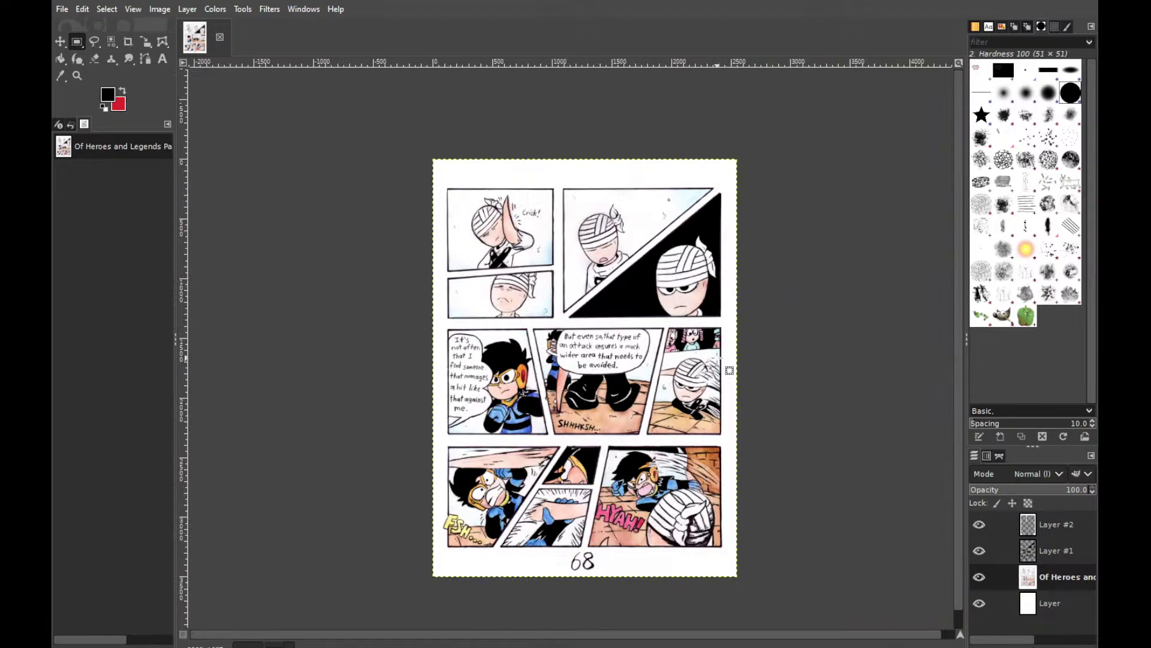
{"action": "scroll", "coordinate": [698, 407], "scroll_direction": "down", "scroll_amount": 1}
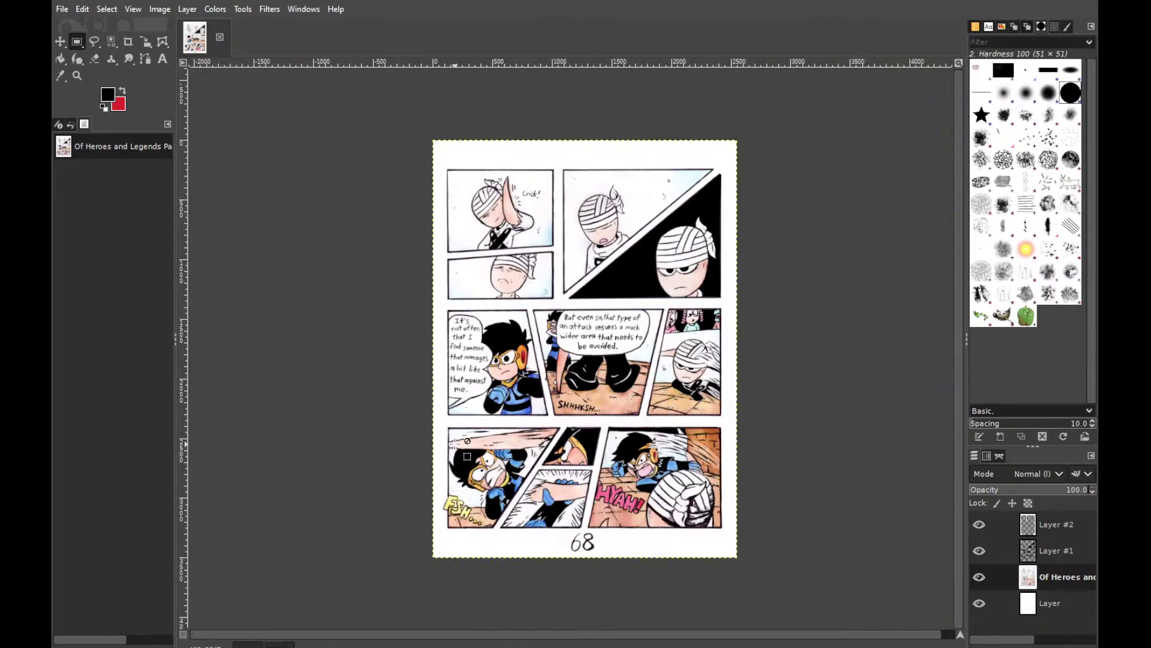
{"action": "scroll", "coordinate": [411, 451], "scroll_direction": "up", "scroll_amount": 1}
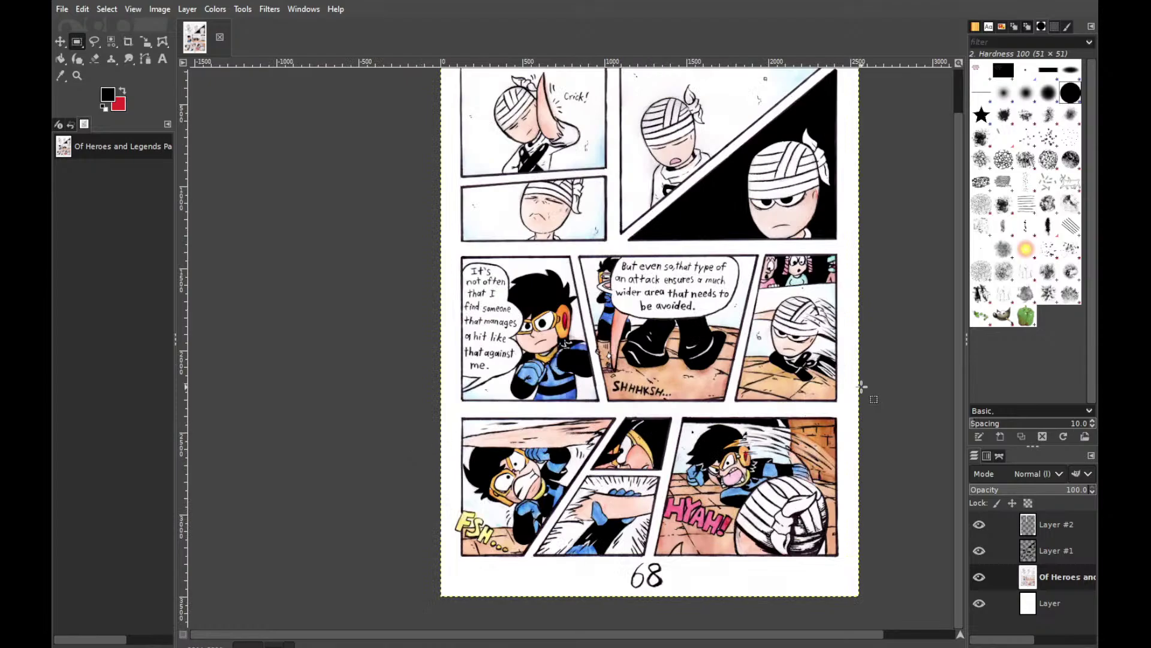
{"action": "scroll", "coordinate": [654, 433], "scroll_direction": "up", "scroll_amount": 4}
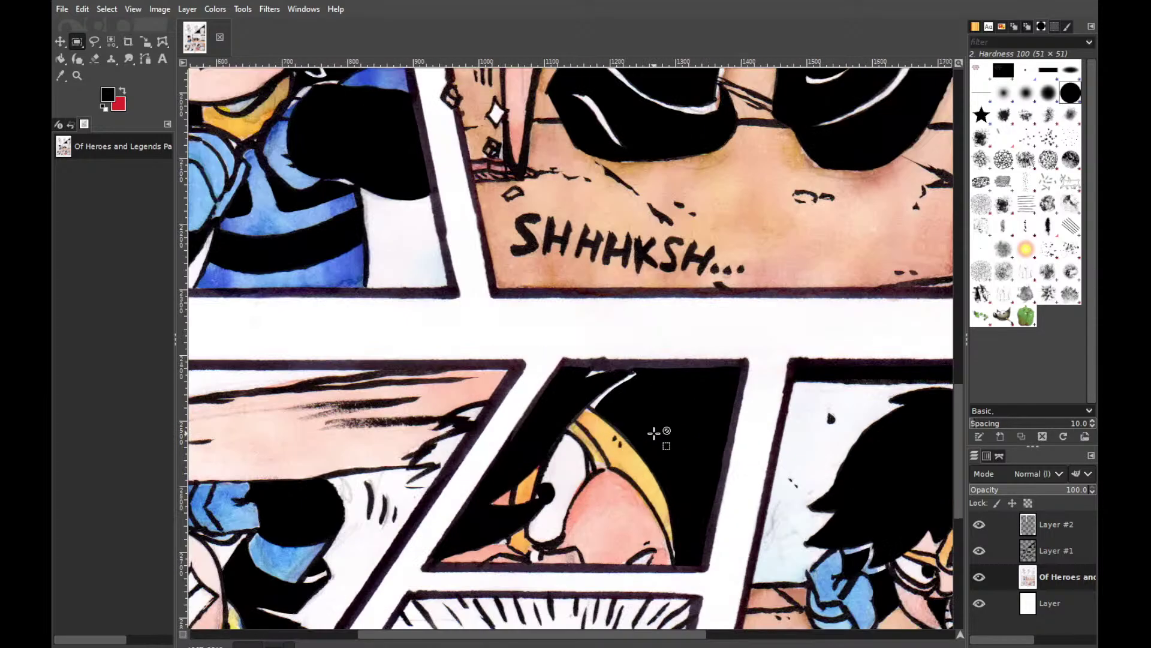
{"action": "scroll", "coordinate": [653, 433], "scroll_direction": "down", "scroll_amount": 5}
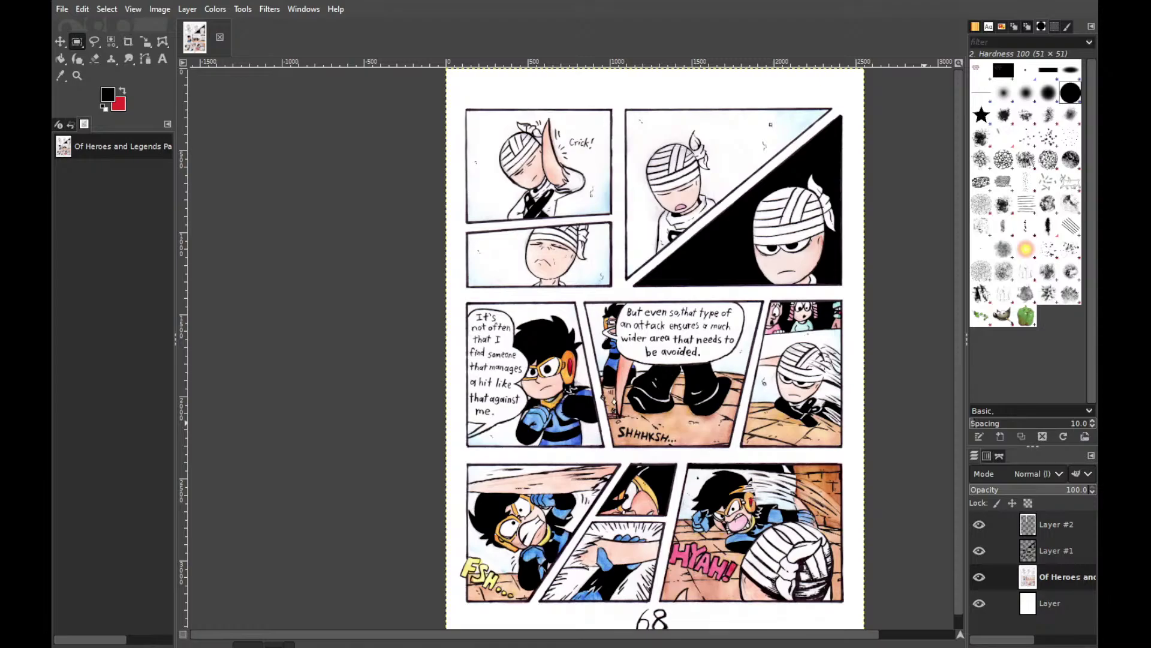
{"action": "left_click_drag", "start_coordinate": [726, 383], "coordinate": [709, 368]}
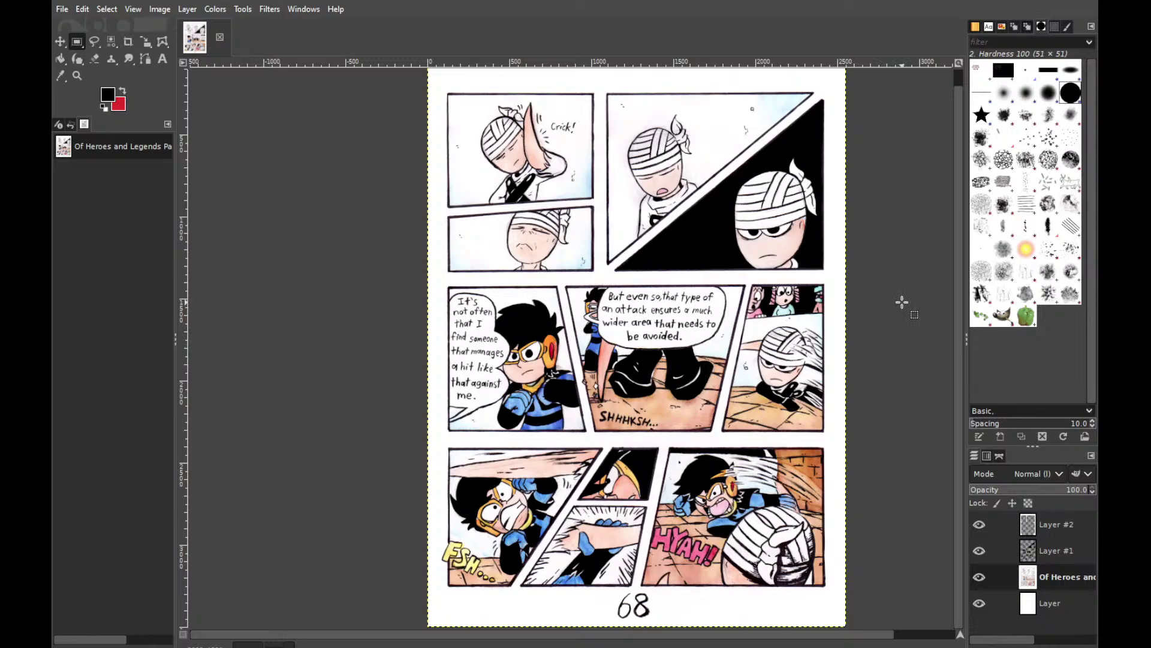
Try a few freehand test strokes above the bandaged head in the pale part of the upper diagonal panel, and undo them
{"action": "key", "text": "p"}
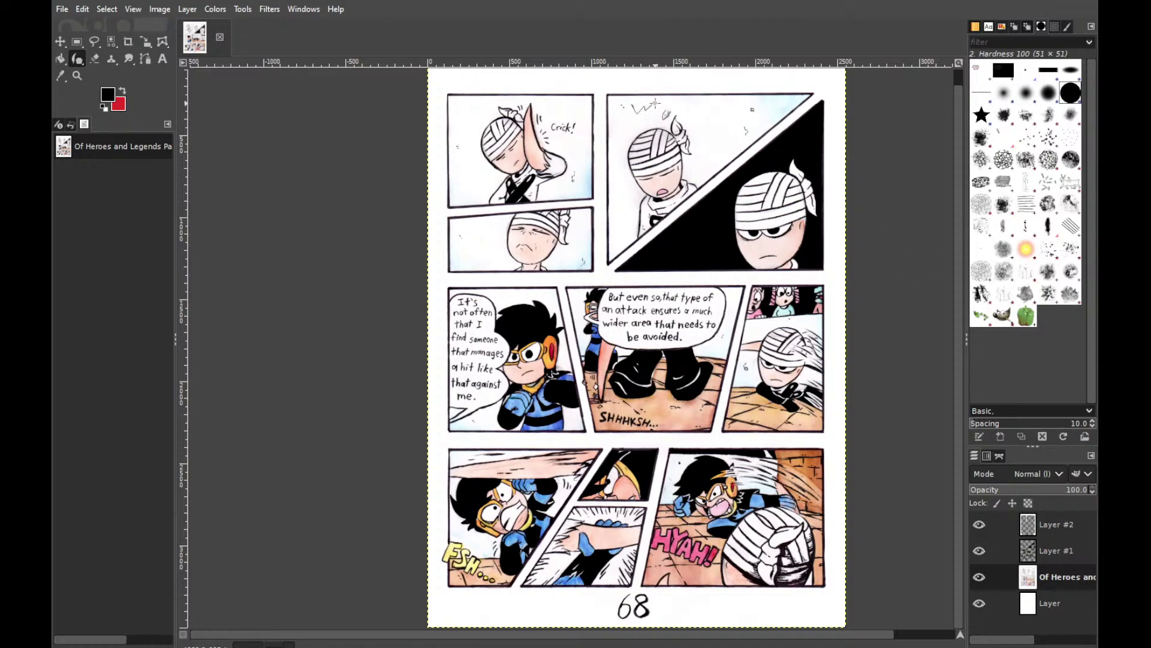
{"action": "mouse_move", "coordinate": [633, 104]}
{"action": "left_mouse_down"}
{"action": "mouse_move", "coordinate": [705, 107]}
{"action": "mouse_move", "coordinate": [667, 113]}
{"action": "left_mouse_up"}
{"action": "left_click", "coordinate": [706, 111]}
{"action": "key", "text": "ctrl+z"}
{"action": "key", "text": "ctrl+z"}
{"action": "key", "text": "ctrl+z"}
{"action": "key", "text": "ctrl+z"}
{"action": "key", "text": "ctrl+z"}
{"action": "key", "text": "ctrl+z"}
{"action": "key", "text": "ctrl+z"}
{"action": "key", "text": "ctrl+z"}
{"action": "key", "text": "r"}
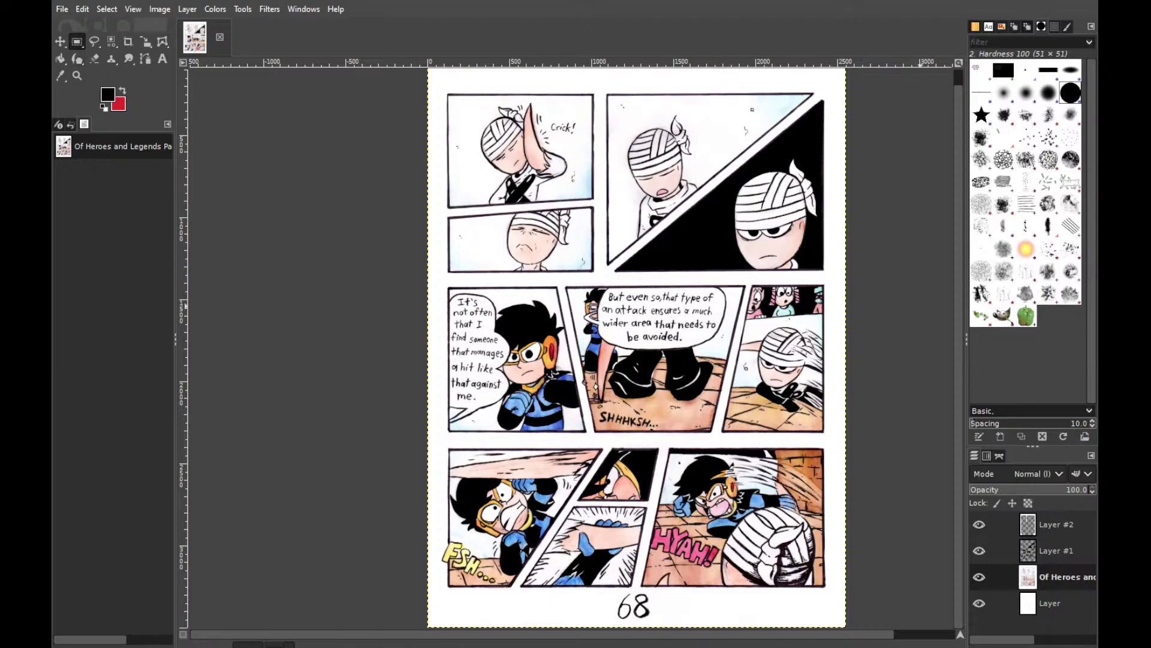